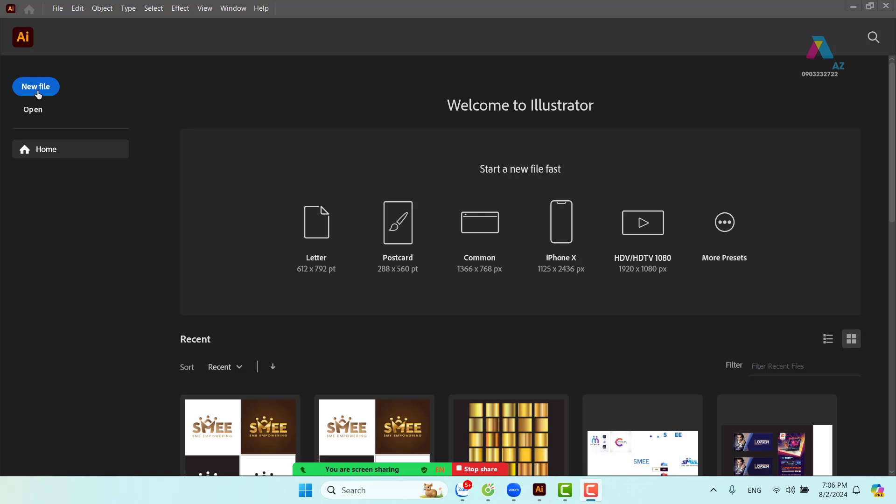
Create a new portrait A4 document, 21 x 29.7 cm in CMYK colour, and close the floating Align panel
{"action": "left_click", "coordinate": [37, 93]}
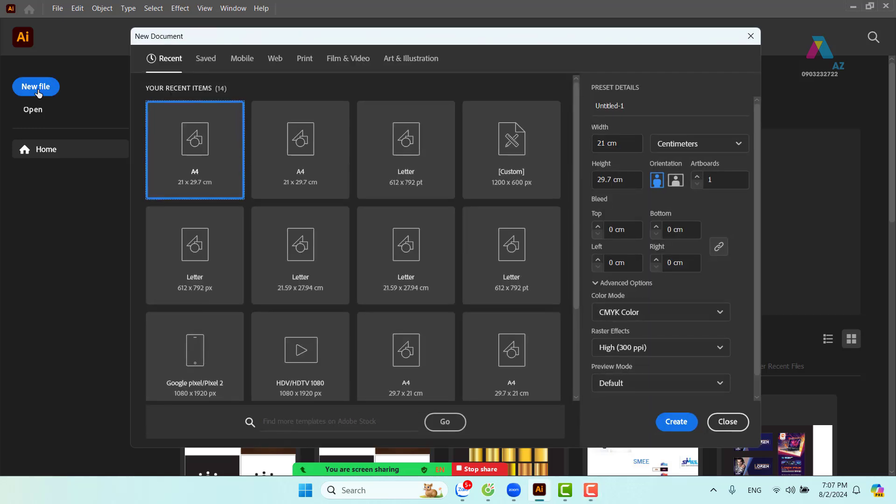
{"action": "left_click_drag", "start_coordinate": [432, 41], "coordinate": [415, 38]}
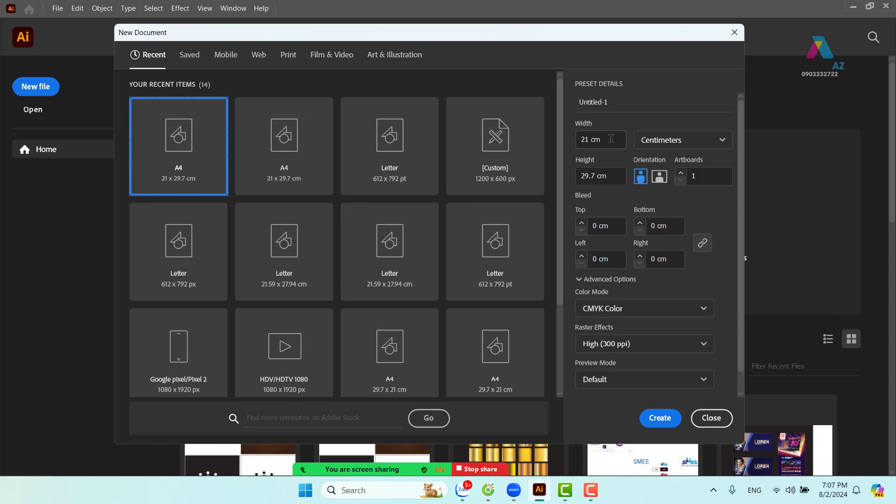
{"action": "left_click", "coordinate": [660, 421]}
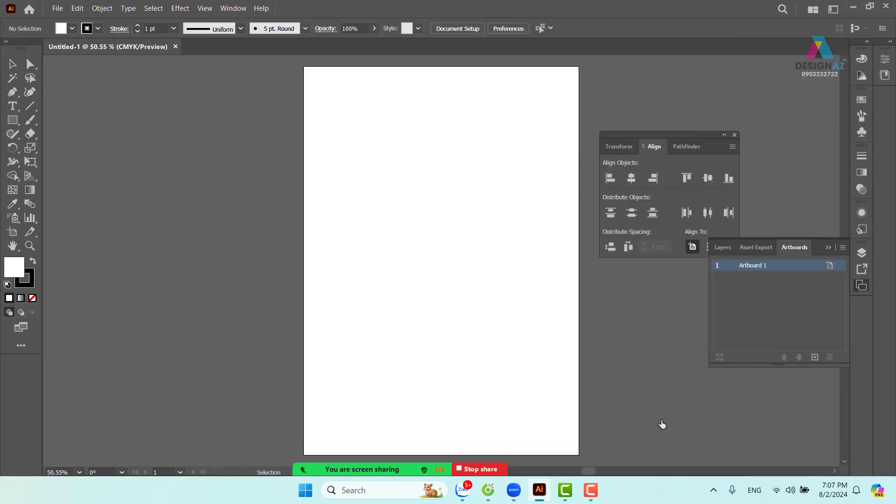
{"action": "left_click", "coordinate": [734, 136]}
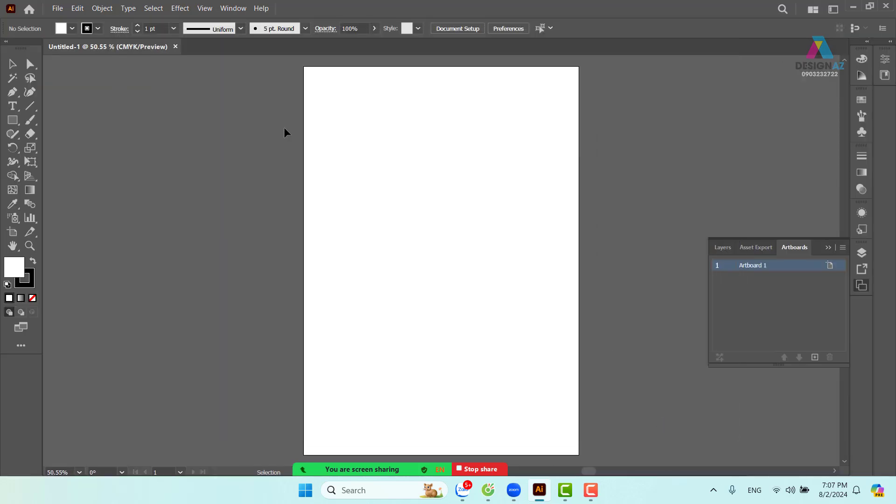
Draw a rectangle about 14.9 by 6.2 cm in the upper part of the artboard and fill it with dark blue
{"action": "left_click", "coordinate": [13, 120]}
{"action": "left_click_drag", "start_coordinate": [319, 110], "coordinate": [514, 191]}
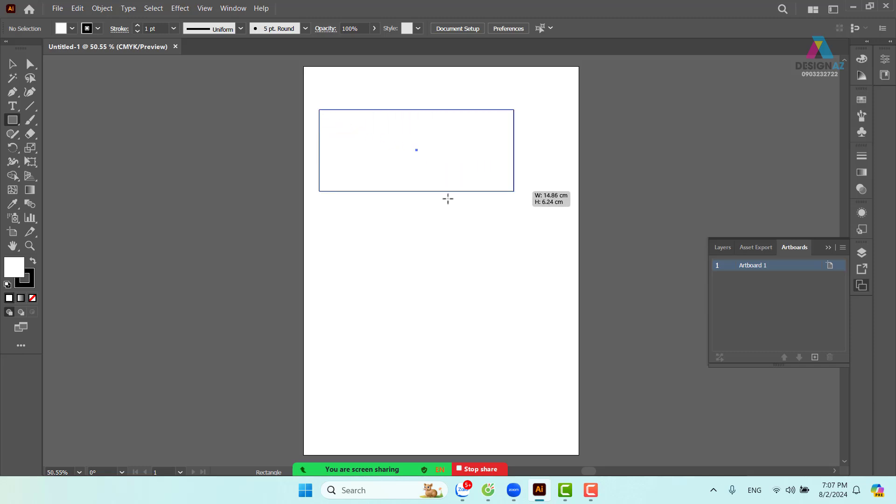
{"action": "left_click", "coordinate": [13, 64]}
{"action": "left_click", "coordinate": [259, 109]}
{"action": "left_click_drag", "start_coordinate": [261, 87], "coordinate": [569, 237]}
{"action": "left_click", "coordinate": [866, 99]}
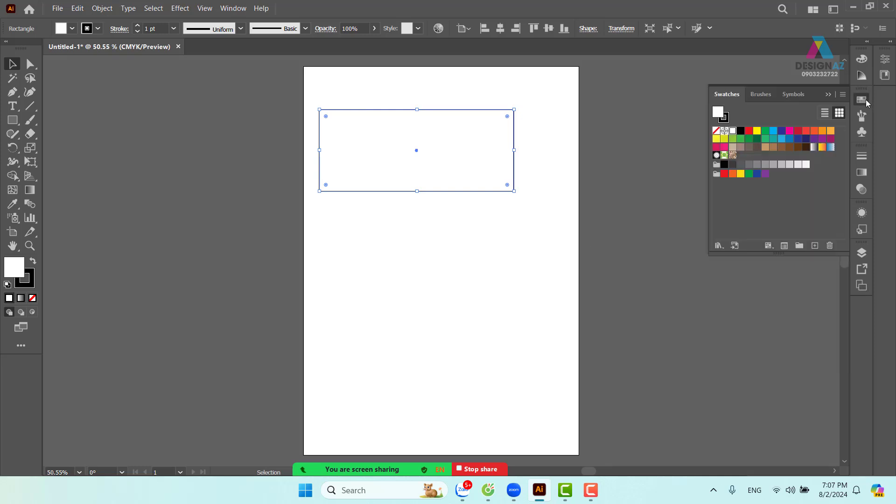
{"action": "left_click", "coordinate": [798, 138]}
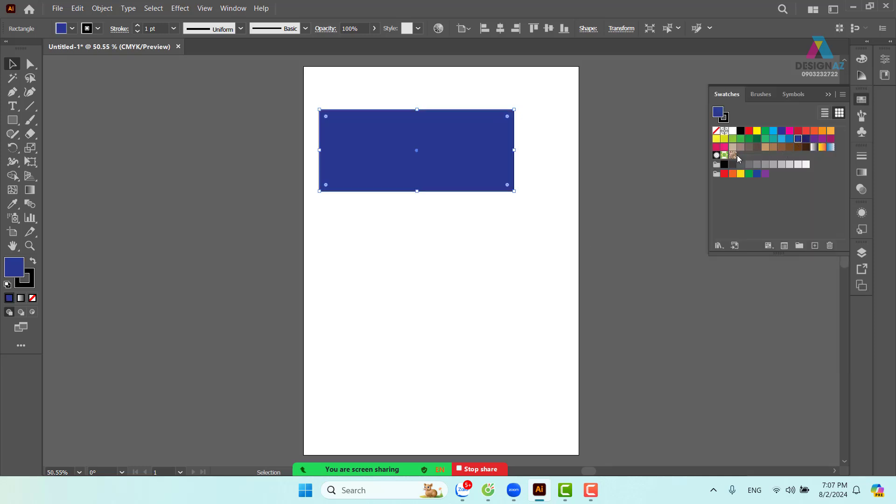
Remove the black stroke from the blue rectangle
{"action": "left_click", "coordinate": [565, 167]}
{"action": "left_click", "coordinate": [497, 158]}
{"action": "left_click", "coordinate": [574, 148]}
{"action": "left_click", "coordinate": [489, 143]}
{"action": "key", "text": "x"}
{"action": "left_click", "coordinate": [34, 299]}
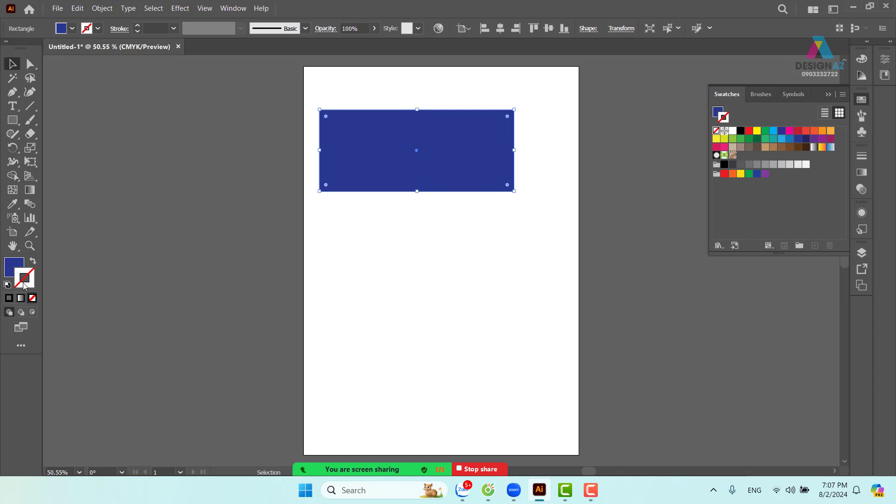
{"action": "left_click", "coordinate": [340, 220]}
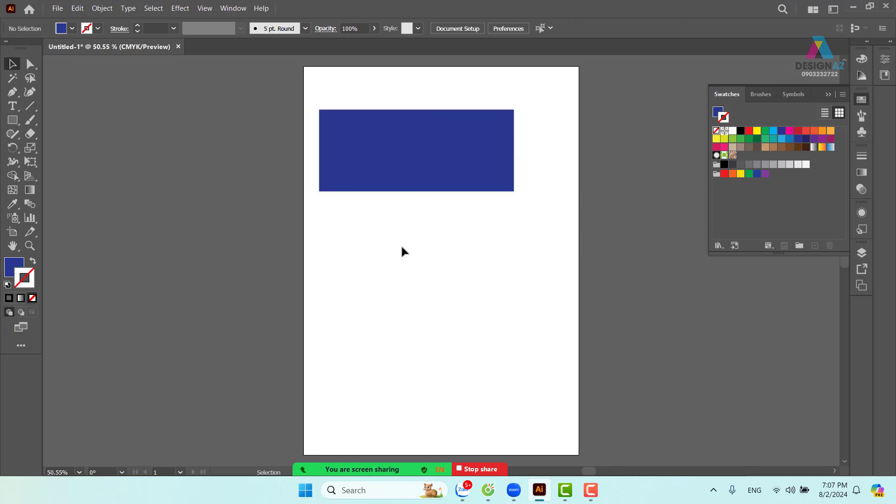
Draw an open four-point zigzag path with the Pen tool, from just above the blue rectangle's upper edge to just below its lower edge
{"action": "key", "text": "z"}
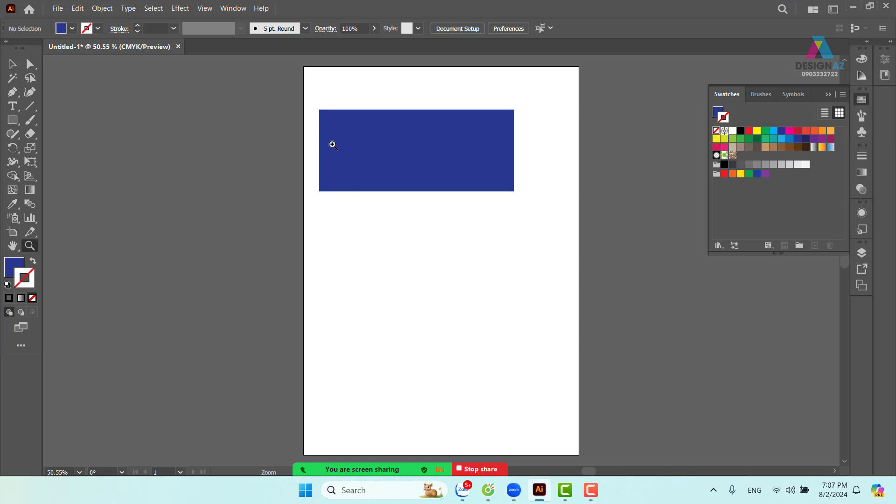
{"action": "left_click_drag", "start_coordinate": [314, 99], "coordinate": [398, 140]}
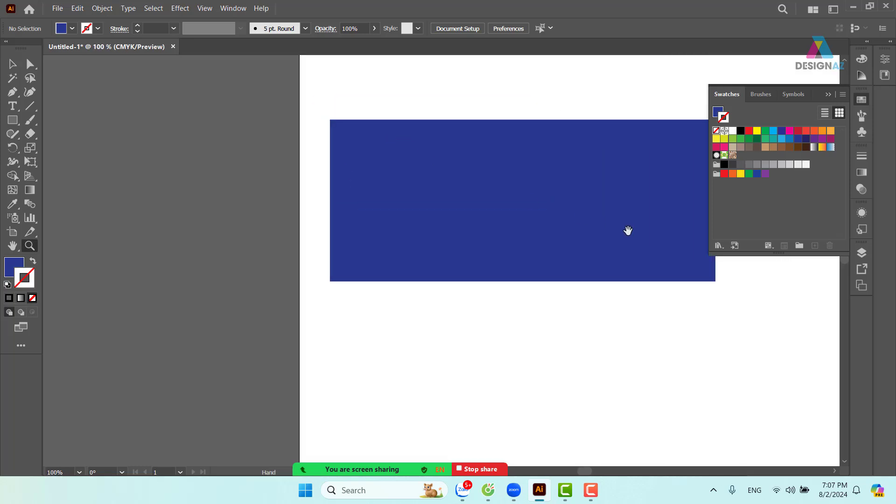
{"action": "left_click_drag", "start_coordinate": [628, 230], "coordinate": [474, 246]}
{"action": "left_click", "coordinate": [13, 64]}
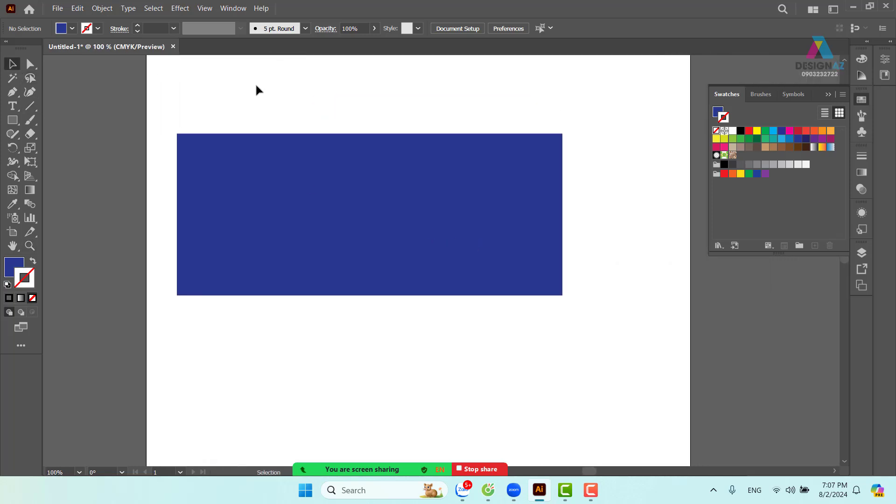
{"action": "left_click", "coordinate": [324, 169]}
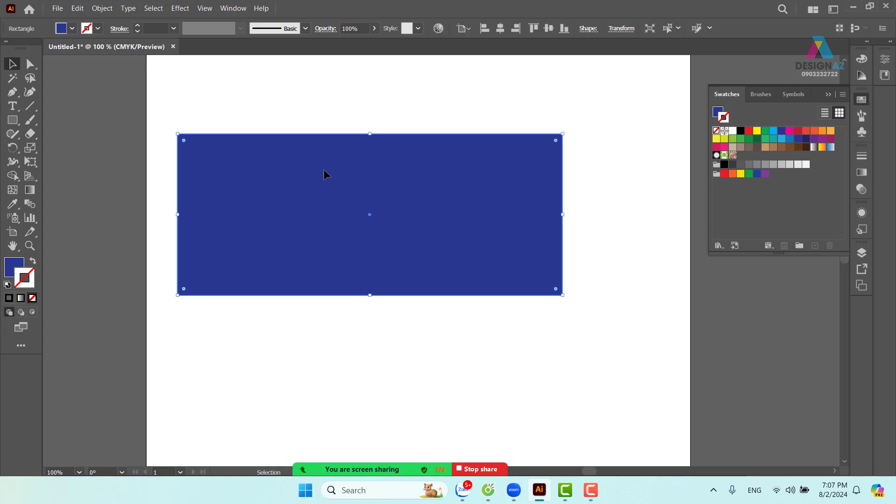
{"action": "left_click", "coordinate": [390, 105]}
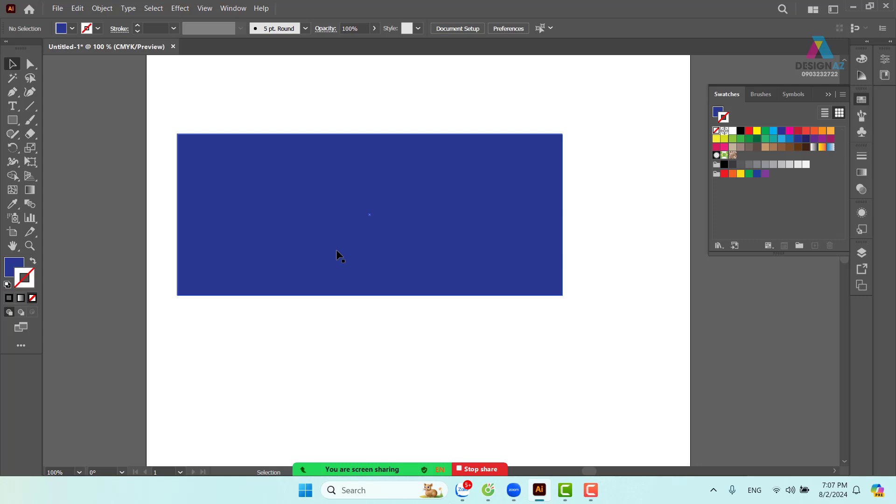
{"action": "key", "text": "p"}
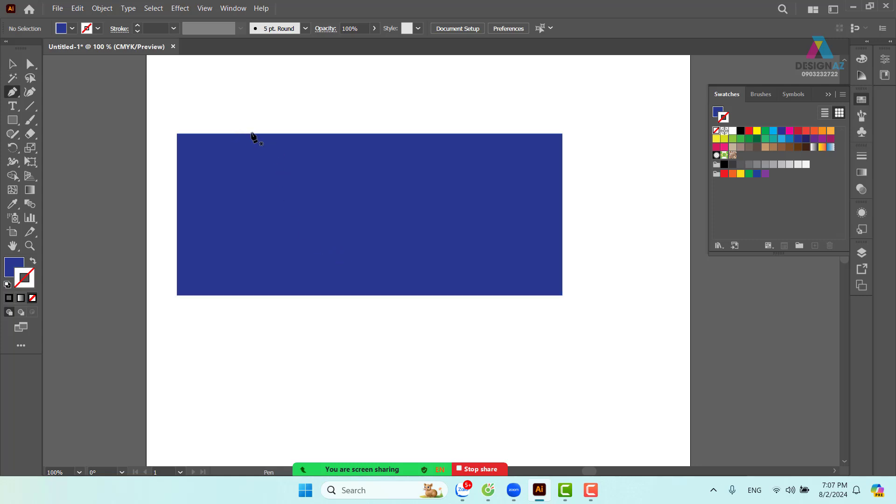
{"action": "left_click", "coordinate": [313, 126]}
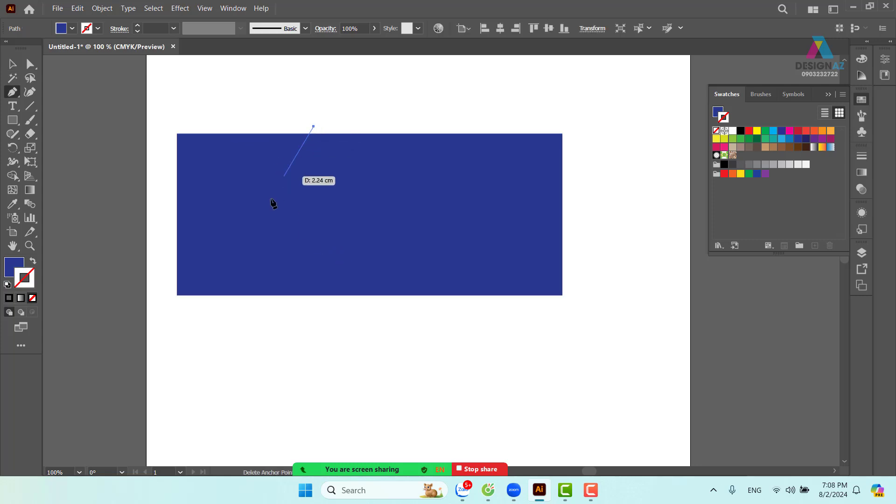
{"action": "left_click", "coordinate": [349, 218]}
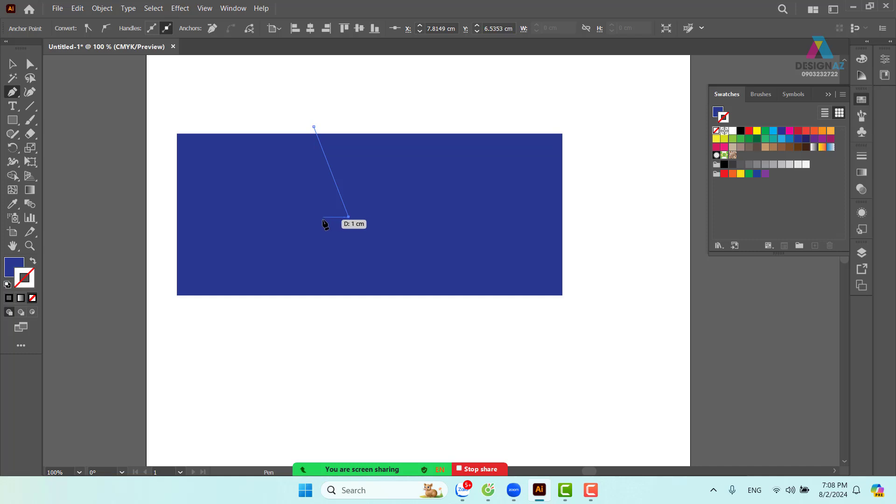
{"action": "left_click", "coordinate": [323, 217]}
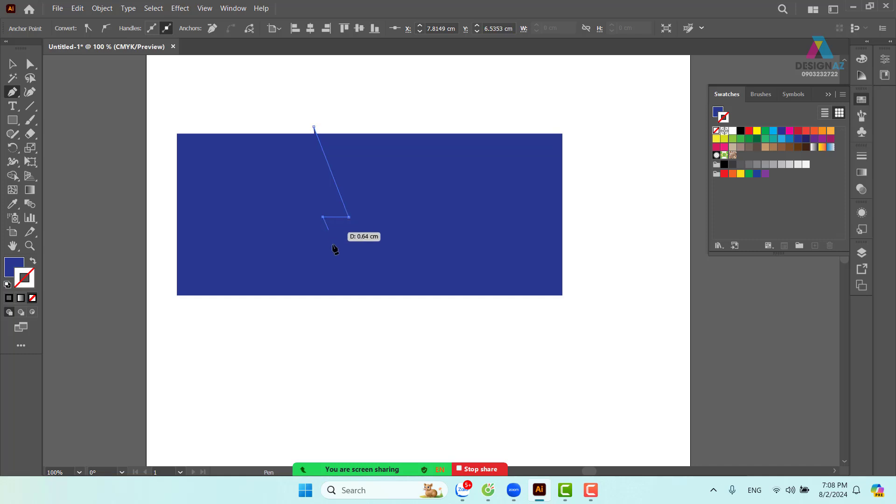
{"action": "left_click", "coordinate": [355, 299]}
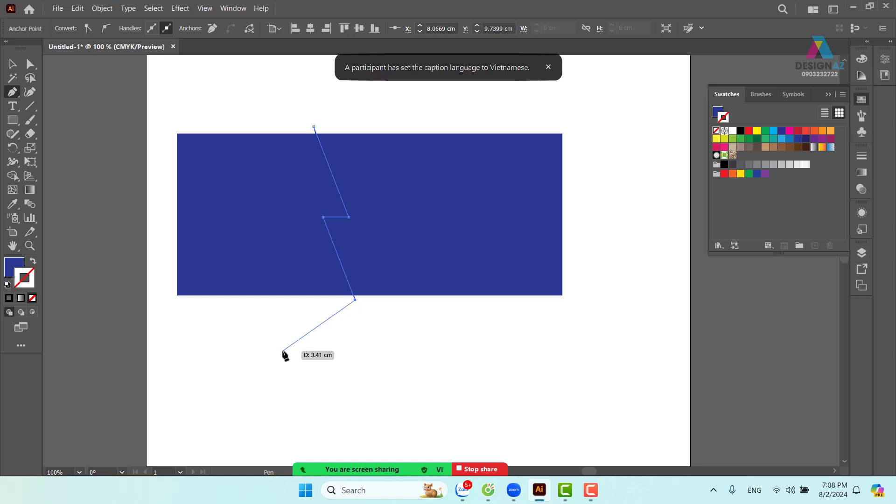
{"action": "key", "text": "Escape"}
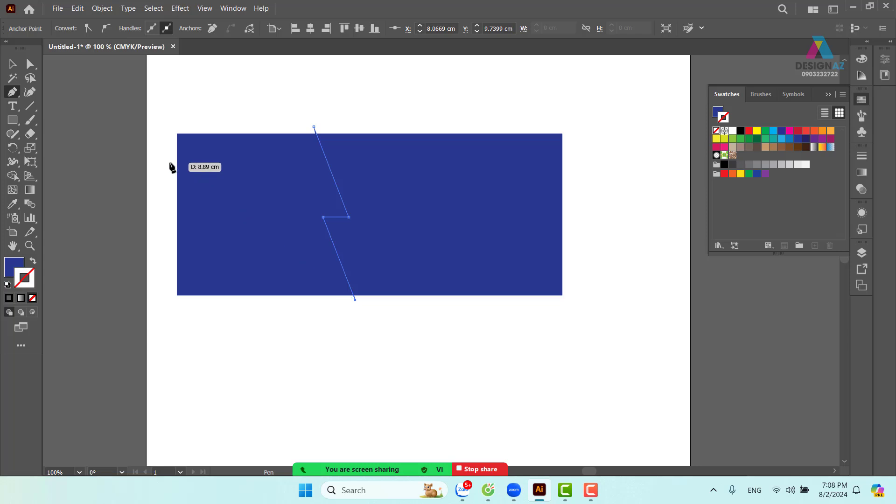
{"action": "left_click", "coordinate": [13, 64]}
{"action": "left_click", "coordinate": [279, 78]}
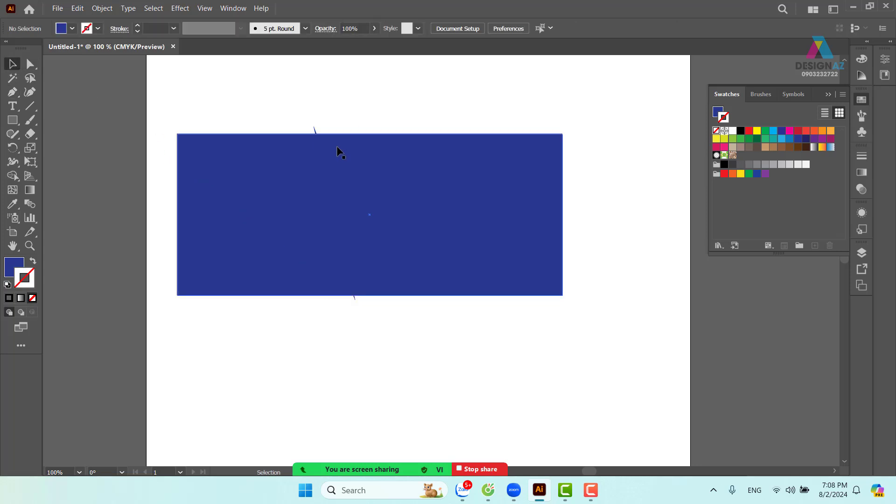
Remove the zigzag path's fill and give it a light grey 1 pt stroke
{"action": "left_click", "coordinate": [314, 136]}
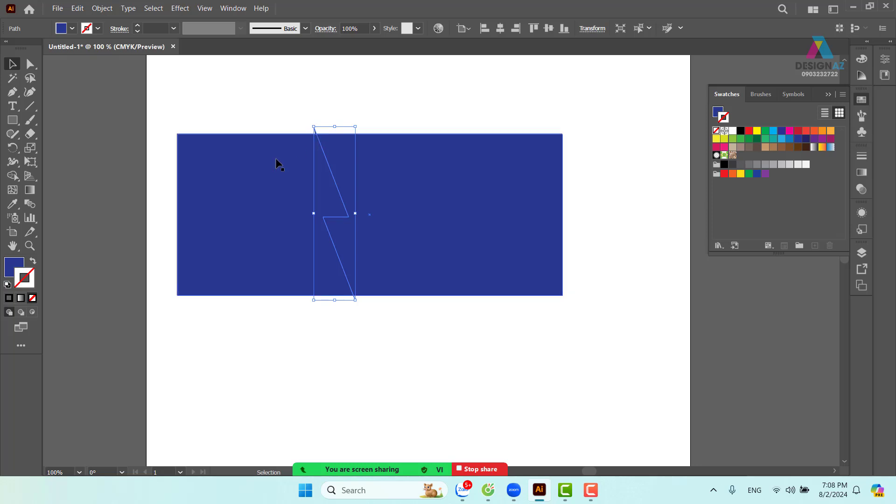
{"action": "left_click", "coordinate": [14, 266]}
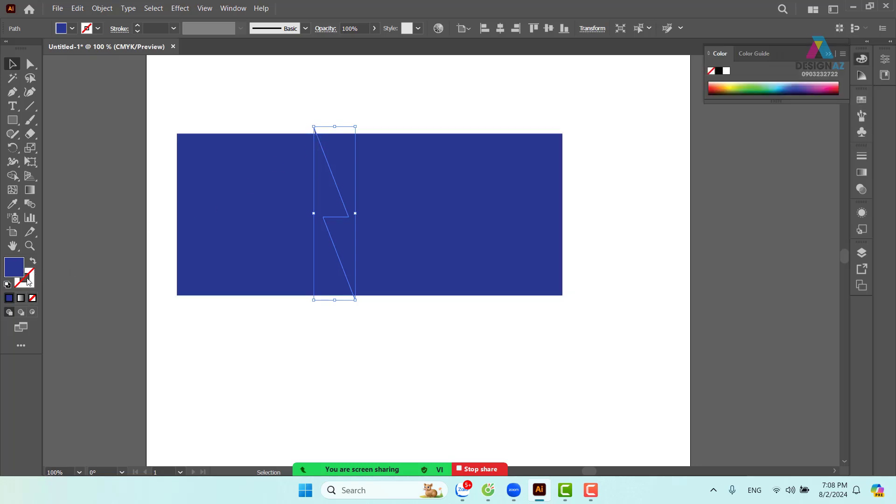
{"action": "left_click", "coordinate": [33, 298]}
{"action": "left_click", "coordinate": [293, 89]}
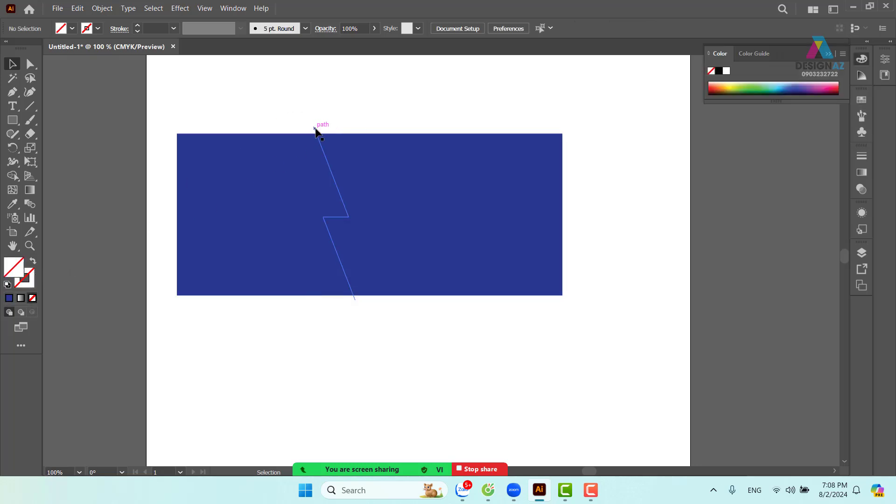
{"action": "left_click", "coordinate": [316, 133]}
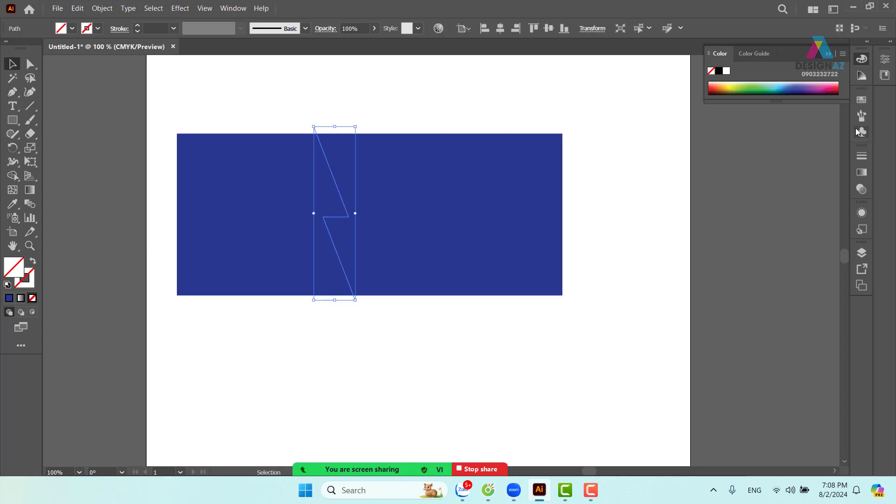
{"action": "left_click", "coordinate": [861, 100]}
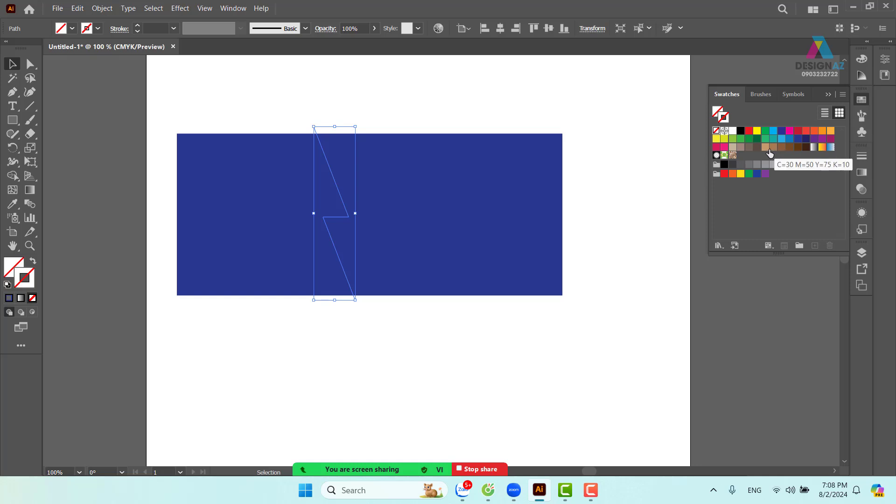
{"action": "left_click", "coordinate": [782, 164]}
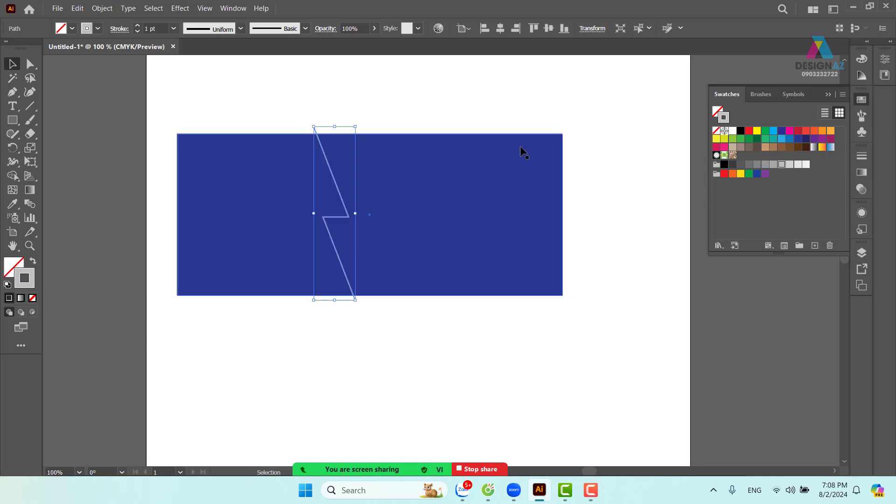
{"action": "left_click", "coordinate": [441, 119]}
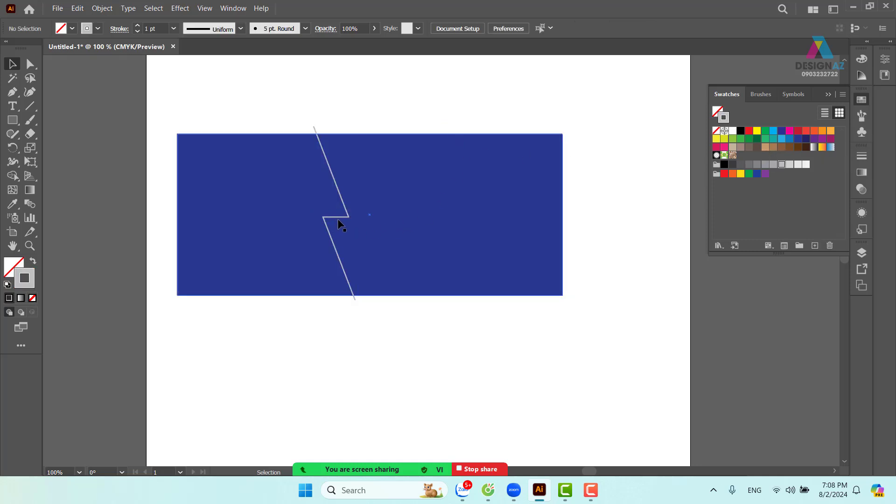
Shift the zigzag line horizontally so it crosses the blue rectangle about a third of the way from its left edge
{"action": "left_click_drag", "start_coordinate": [339, 217], "coordinate": [306, 219]}
{"action": "left_click", "coordinate": [369, 102]}
{"action": "key", "text": "z"}
{"action": "left_click_drag", "start_coordinate": [258, 127], "coordinate": [299, 157]}
{"action": "left_click_drag", "start_coordinate": [465, 217], "coordinate": [423, 209]}
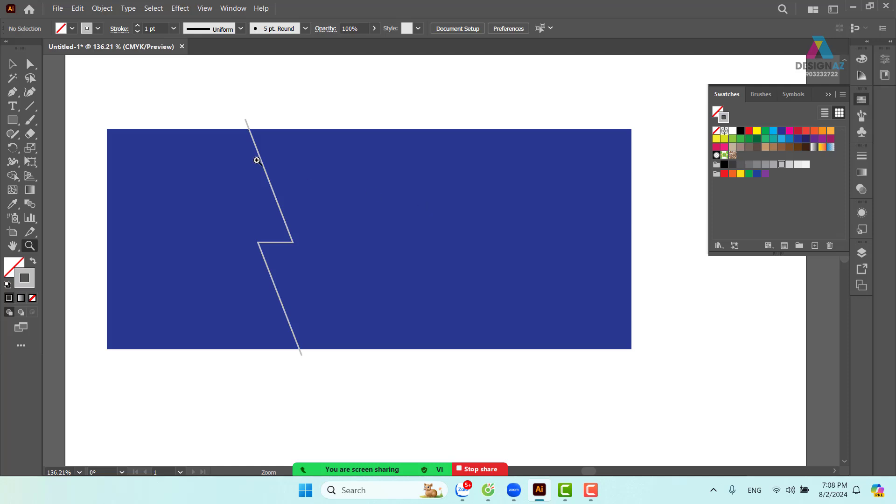
{"action": "left_click", "coordinate": [12, 64]}
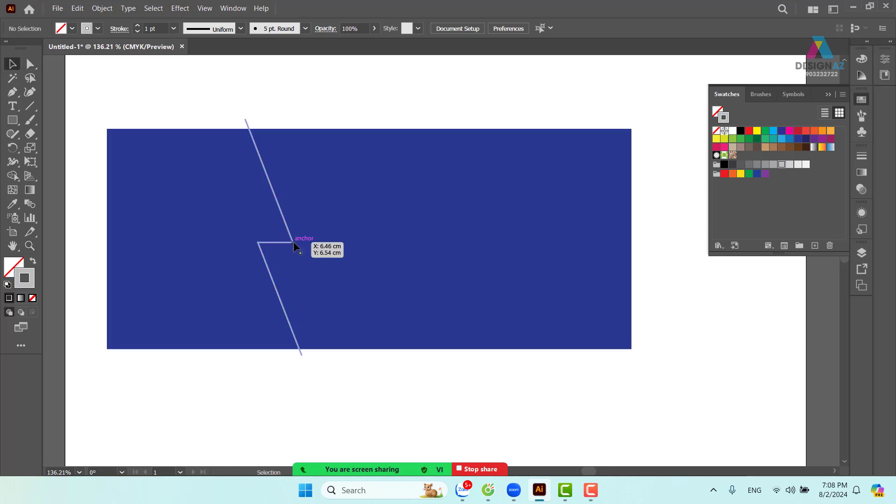
{"action": "left_click_drag", "start_coordinate": [294, 243], "coordinate": [303, 243]}
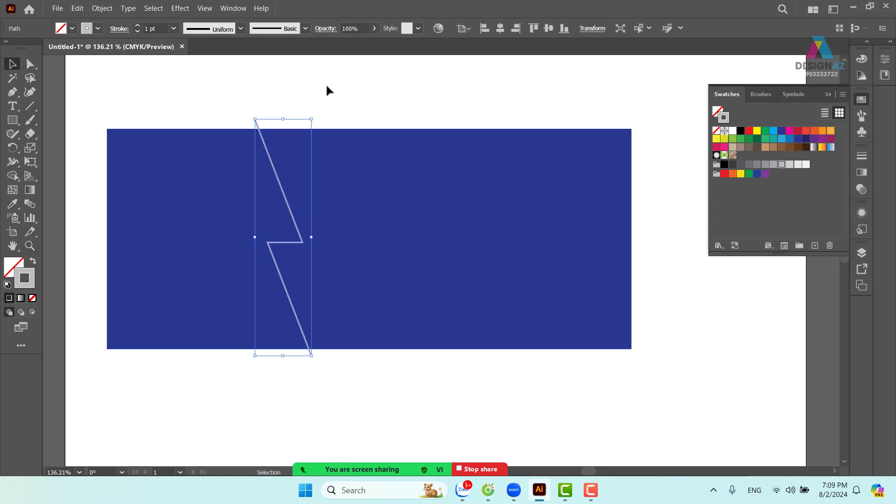
{"action": "left_click", "coordinate": [323, 89]}
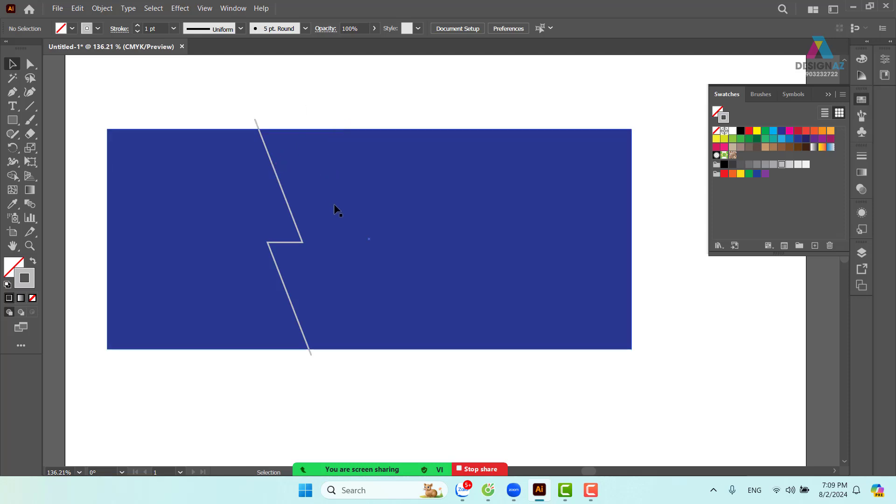
Try duplicating the zigzag line a short distance to its right, and undo the copy
{"action": "left_click_drag", "start_coordinate": [270, 150], "coordinate": [342, 158]}
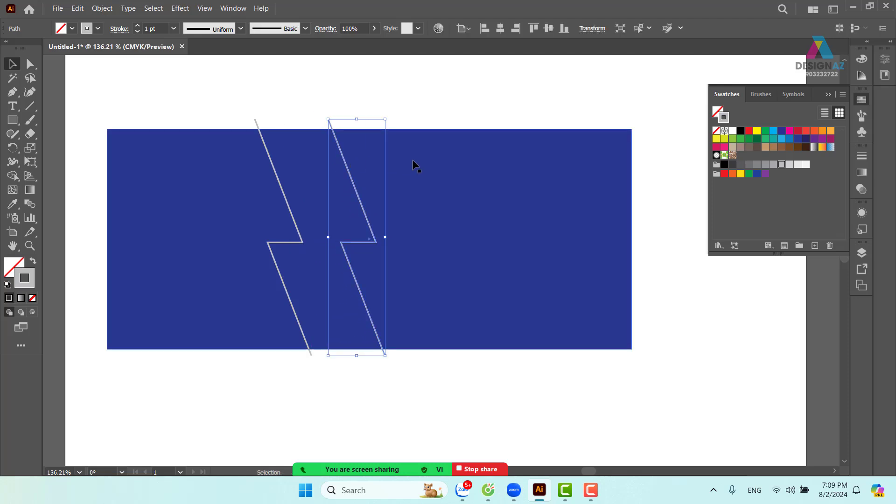
{"action": "key", "text": "ctrl+z"}
{"action": "left_click", "coordinate": [333, 72]}
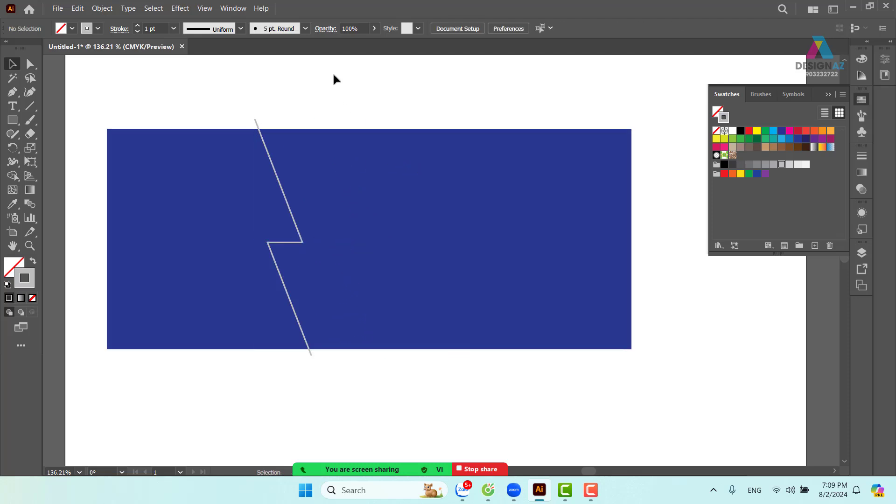
Draw a second open four-point zigzag path just right of the first, spanning past the rectangle's upper and lower edges
{"action": "key", "text": "p"}
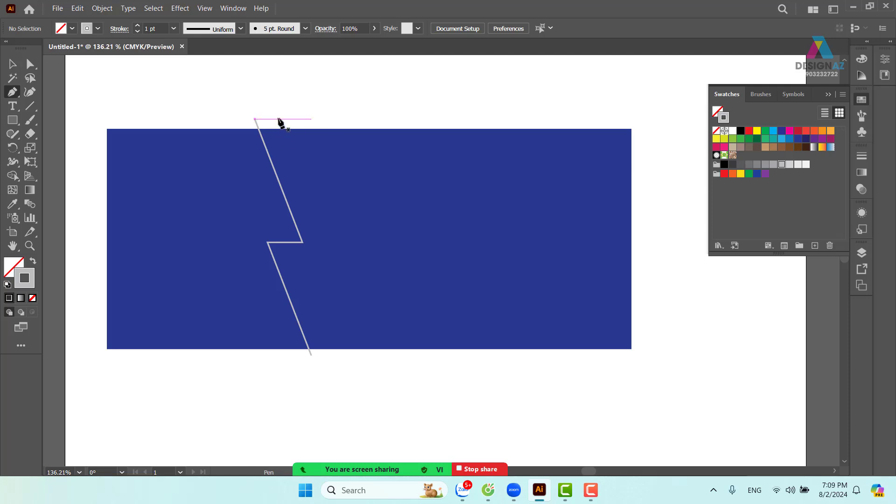
{"action": "left_click", "coordinate": [278, 119]}
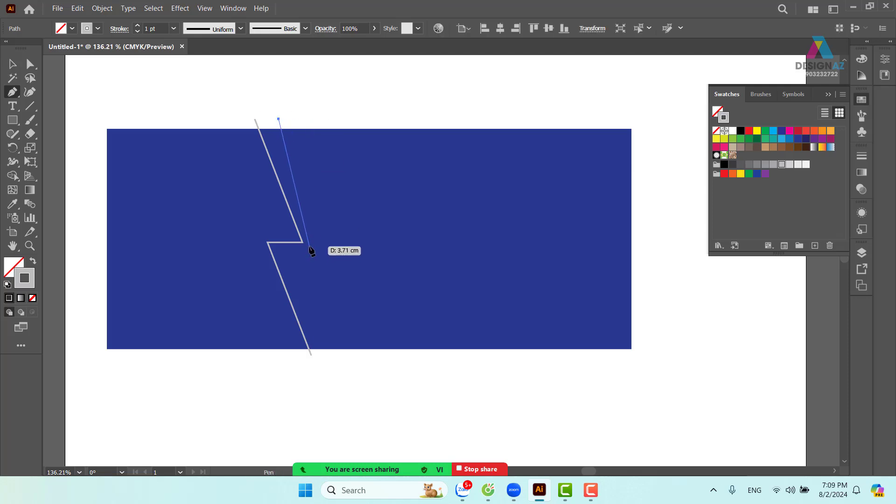
{"action": "left_click", "coordinate": [309, 246]}
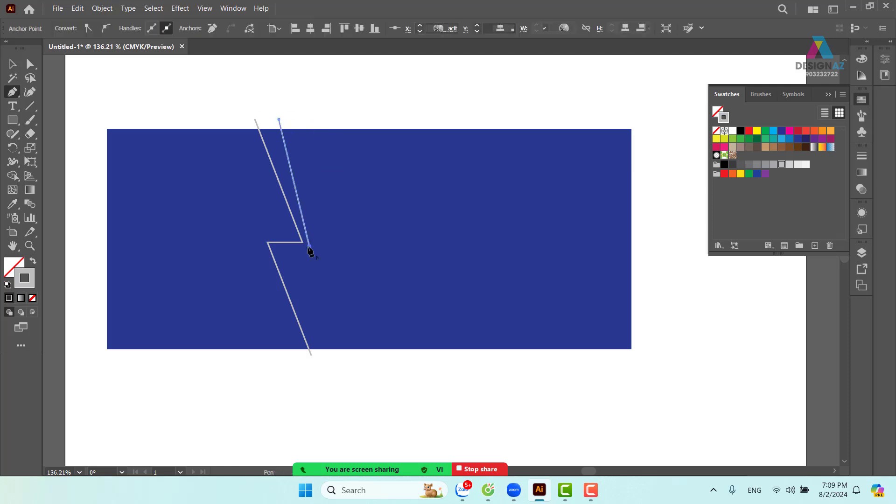
{"action": "left_click", "coordinate": [279, 249]}
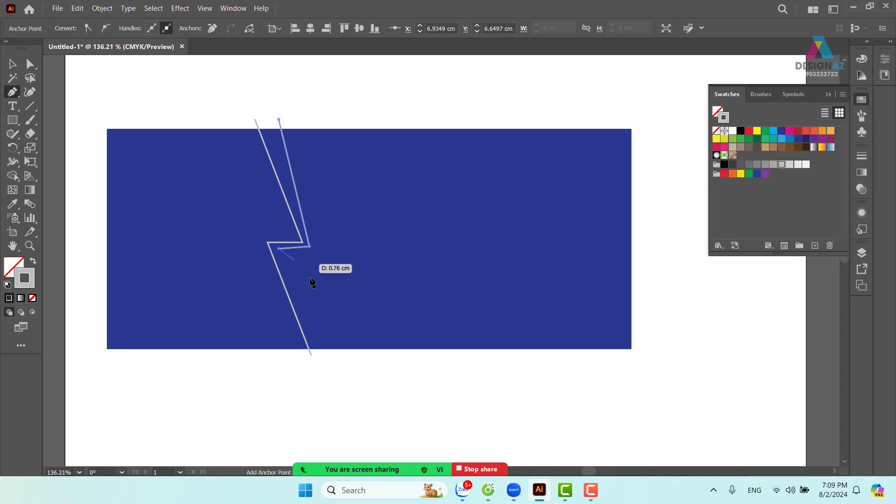
{"action": "left_click", "coordinate": [336, 354]}
{"action": "key", "text": "Escape"}
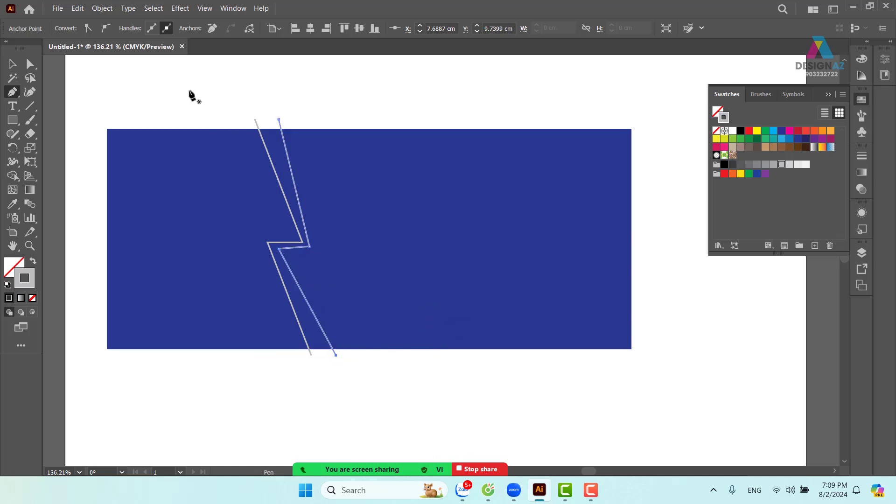
{"action": "left_click", "coordinate": [12, 64]}
{"action": "left_click", "coordinate": [366, 93]}
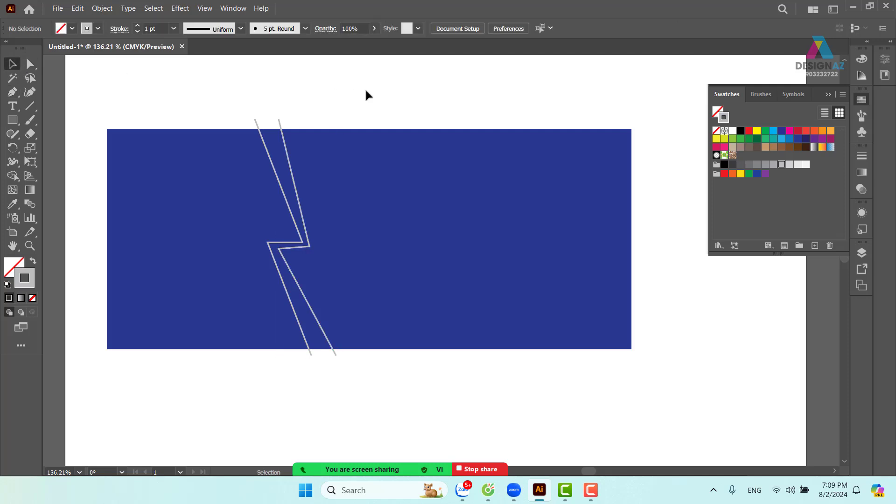
Draw a third four-point zigzag path to the right of the second, with its lower end spreading wider
{"action": "key", "text": "p"}
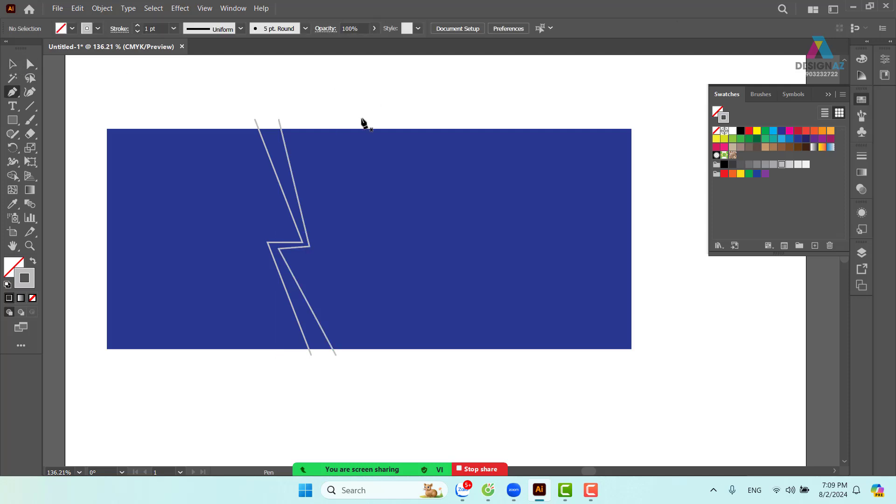
{"action": "left_click", "coordinate": [299, 122]}
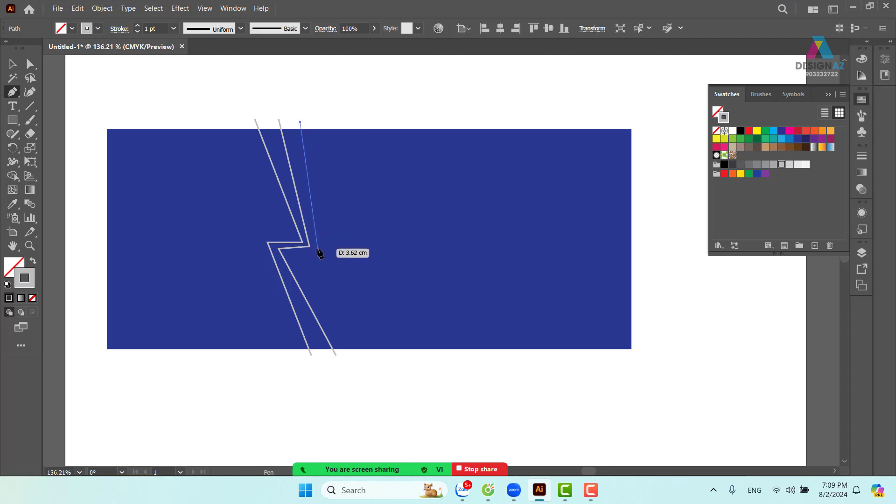
{"action": "left_click", "coordinate": [318, 249]}
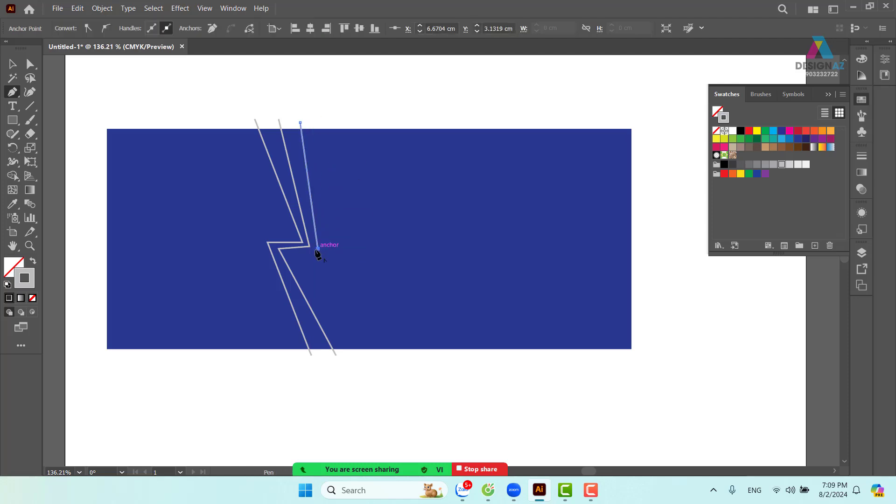
{"action": "left_click", "coordinate": [286, 252]}
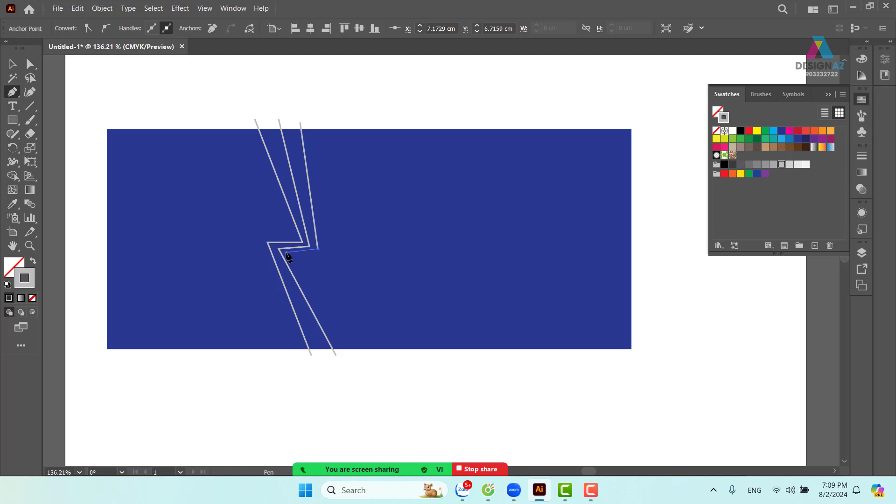
{"action": "left_click", "coordinate": [365, 355]}
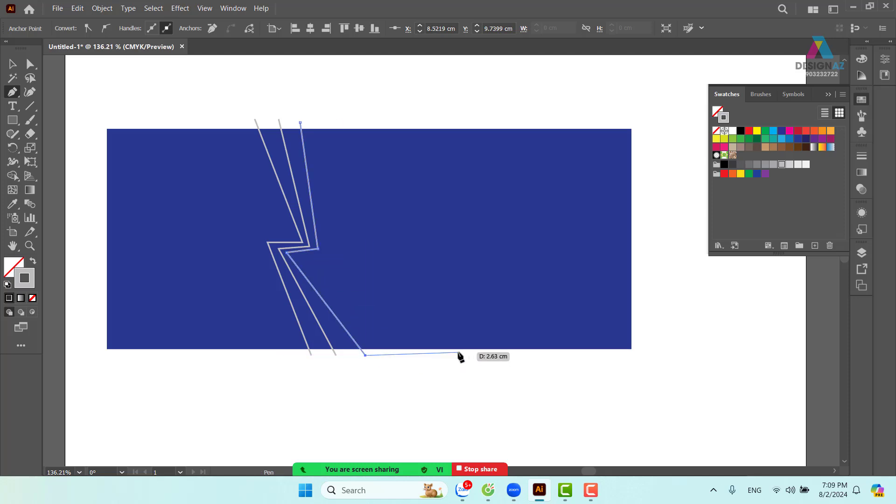
{"action": "left_click", "coordinate": [12, 64]}
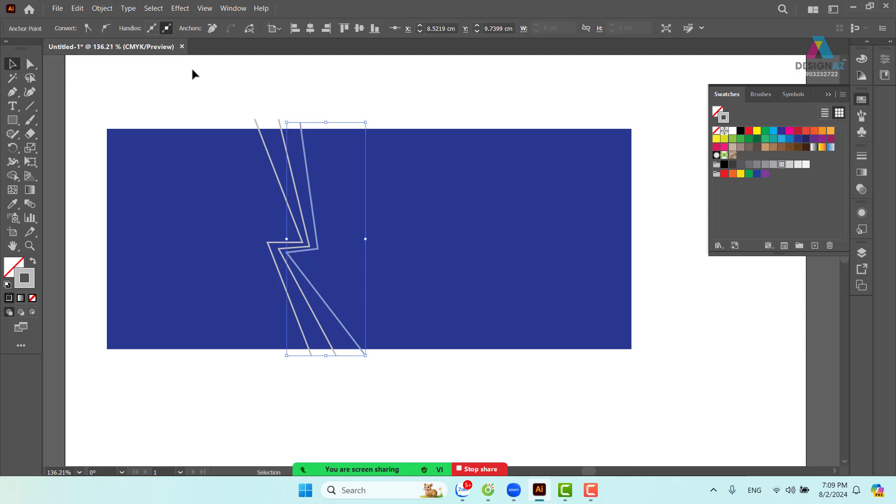
Move the three zigzag lines together slightly toward the blue rectangle's left edge
{"action": "mouse_move", "coordinate": [217, 83]}
{"action": "left_mouse_down"}
{"action": "mouse_move", "coordinate": [328, 128]}
{"action": "mouse_move", "coordinate": [280, 131]}
{"action": "left_mouse_up"}
{"action": "left_click", "coordinate": [315, 99]}
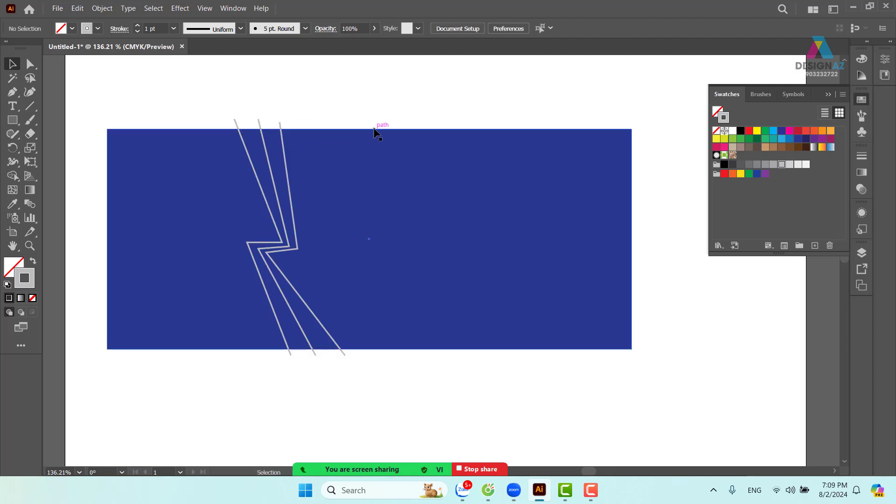
{"action": "left_click", "coordinate": [388, 183]}
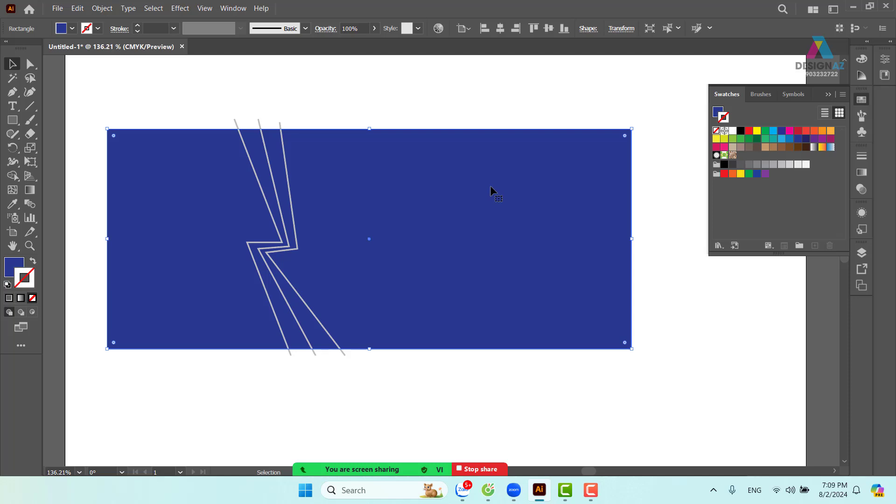
{"action": "left_click", "coordinate": [371, 106]}
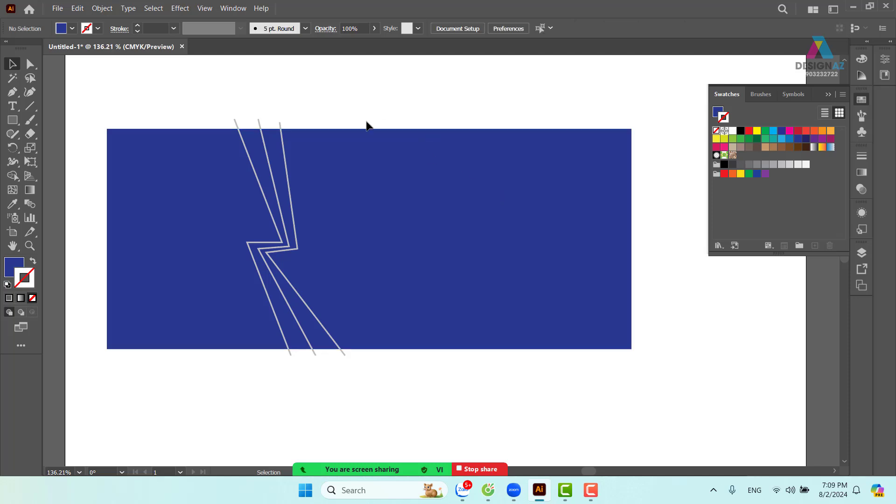
Select the blue rectangle with the three zigzag lines and bring up the Pathfinder operations
{"action": "left_click_drag", "start_coordinate": [180, 83], "coordinate": [351, 270]}
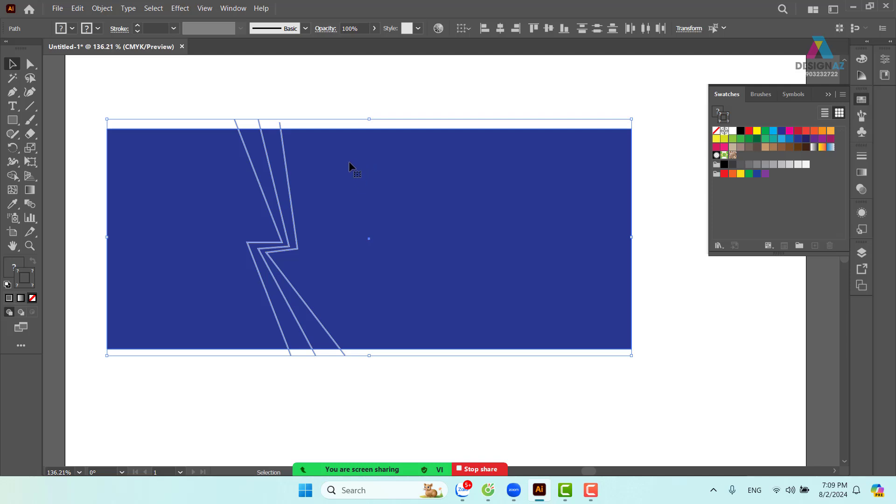
{"action": "left_click", "coordinate": [310, 117]}
{"action": "left_click", "coordinate": [277, 128]}
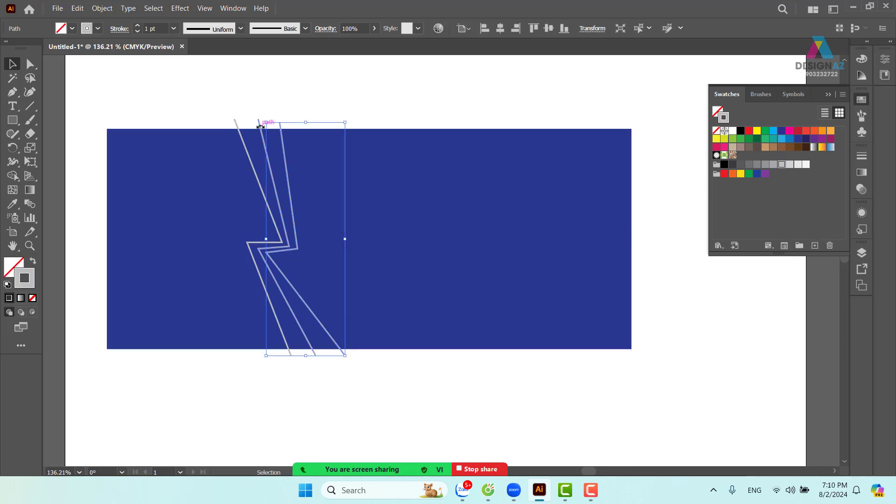
{"action": "left_click", "coordinate": [160, 182]}
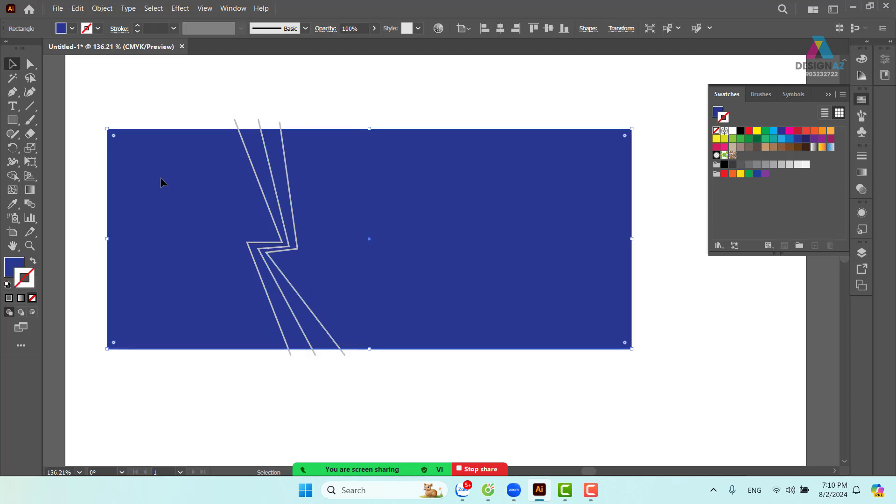
{"action": "left_click_drag", "start_coordinate": [215, 103], "coordinate": [349, 201]}
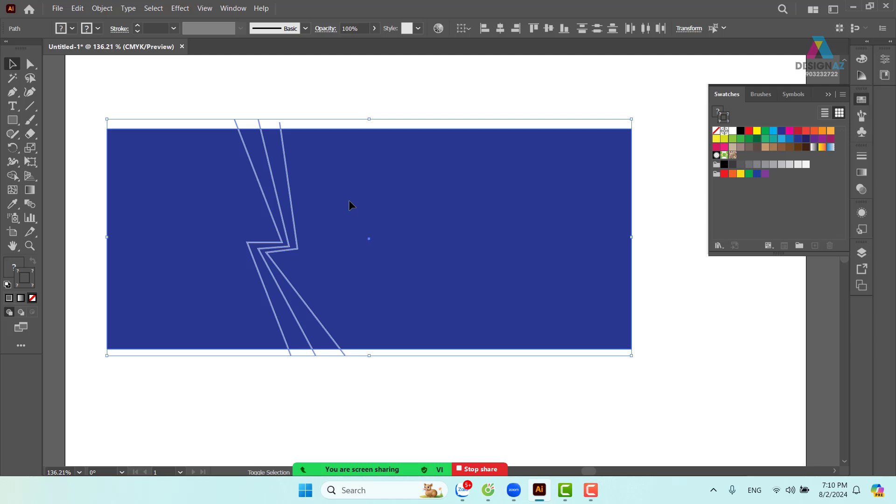
{"action": "key", "text": "shift+F7"}
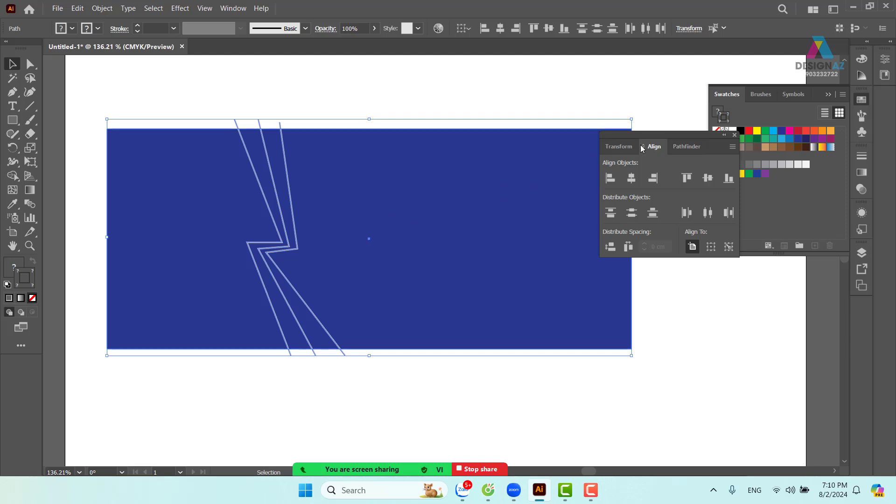
{"action": "left_click", "coordinate": [618, 150]}
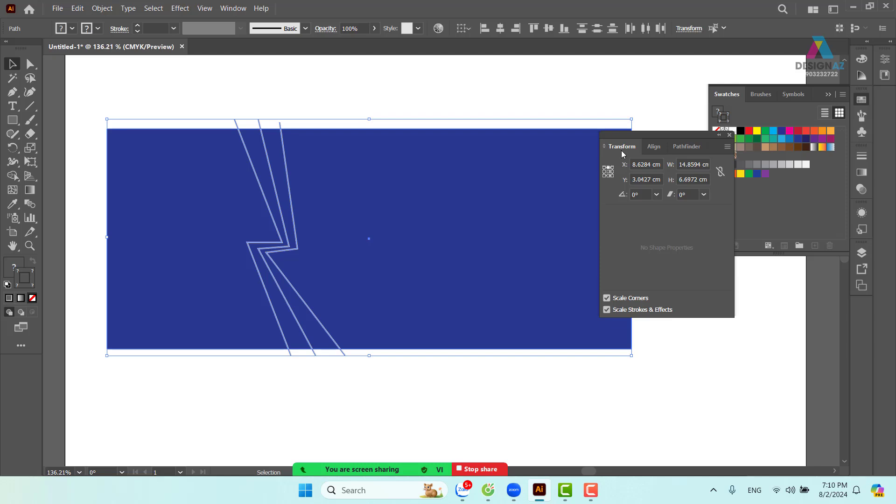
{"action": "left_click", "coordinate": [690, 153]}
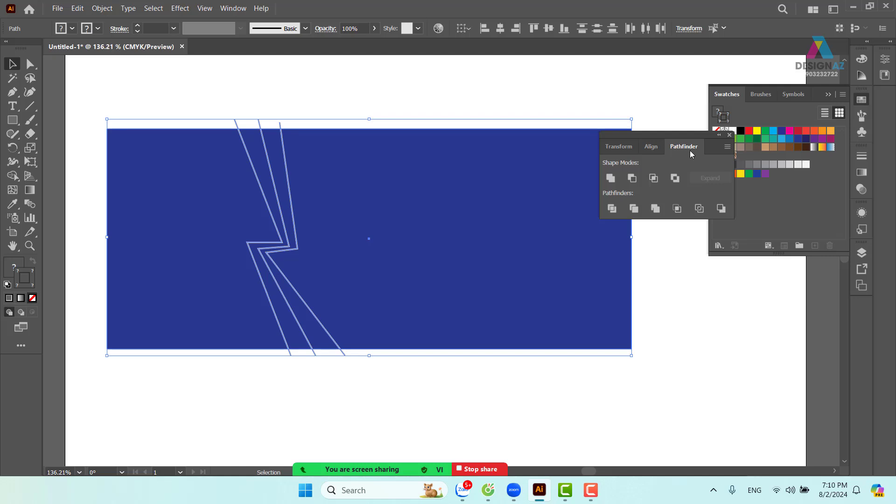
{"action": "left_click", "coordinate": [380, 92]}
Duplicate the blue rectangle and its three zigzag lines directly below the original, leaving a small gap
{"action": "scroll", "coordinate": [350, 102], "scroll_direction": "down", "scroll_amount": 2}
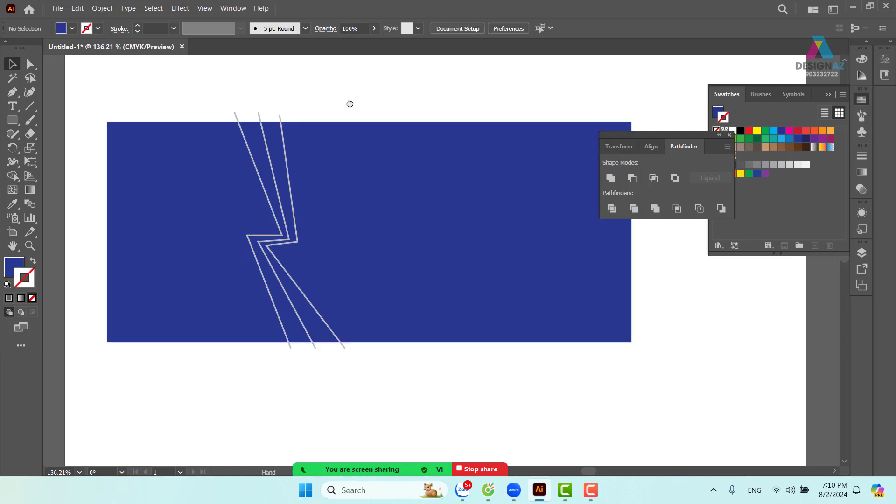
{"action": "left_click_drag", "start_coordinate": [183, 70], "coordinate": [411, 310]}
{"action": "scroll", "coordinate": [416, 232], "scroll_direction": "down", "scroll_amount": 3}
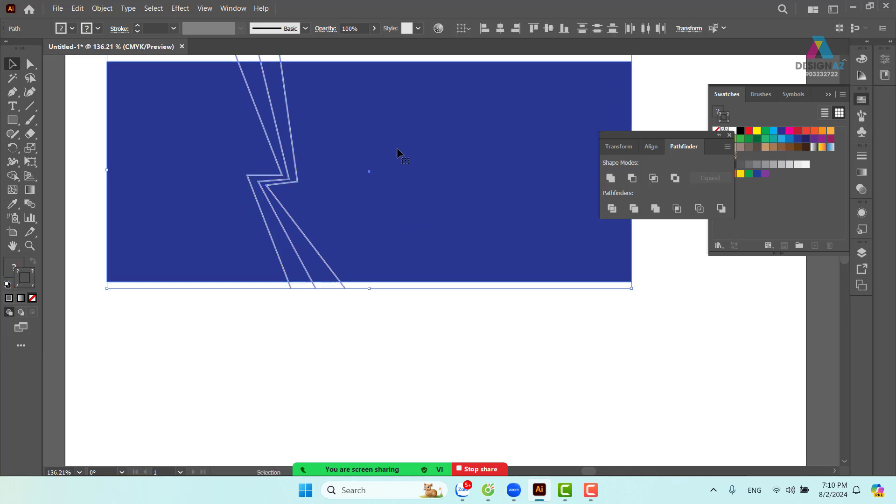
{"action": "left_click_drag", "start_coordinate": [397, 147], "coordinate": [410, 384]}
{"action": "left_click_drag", "start_coordinate": [411, 224], "coordinate": [433, 287]}
Divide the upper blue rectangle along its three zigzag lines with the Pathfinder Divide operation
{"action": "left_click_drag", "start_coordinate": [204, 99], "coordinate": [363, 282]}
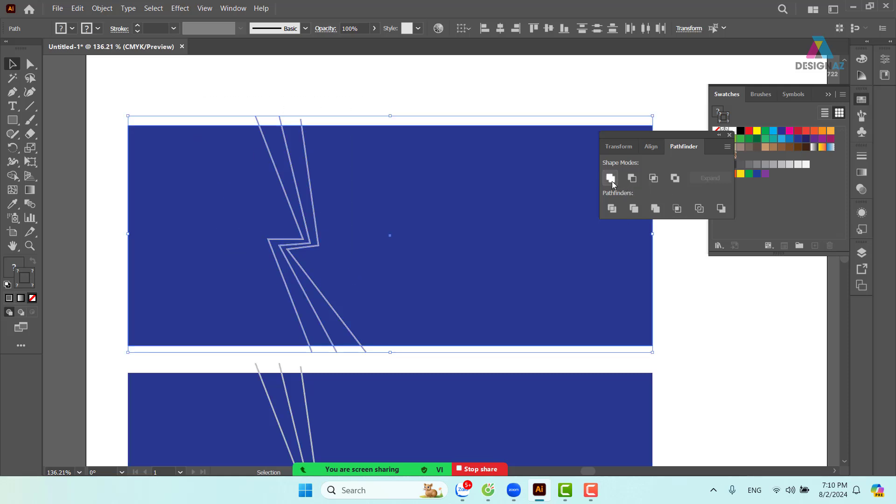
{"action": "left_click", "coordinate": [615, 216]}
{"action": "left_click", "coordinate": [374, 76]}
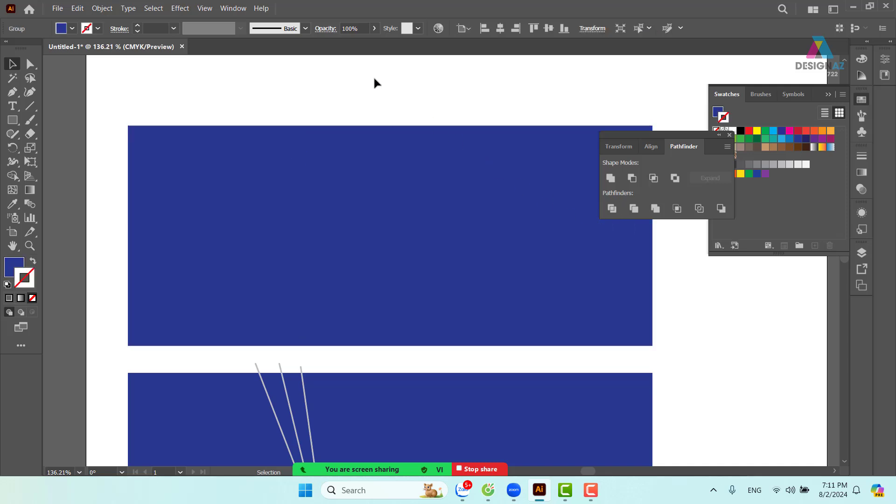
{"action": "left_click", "coordinate": [312, 197]}
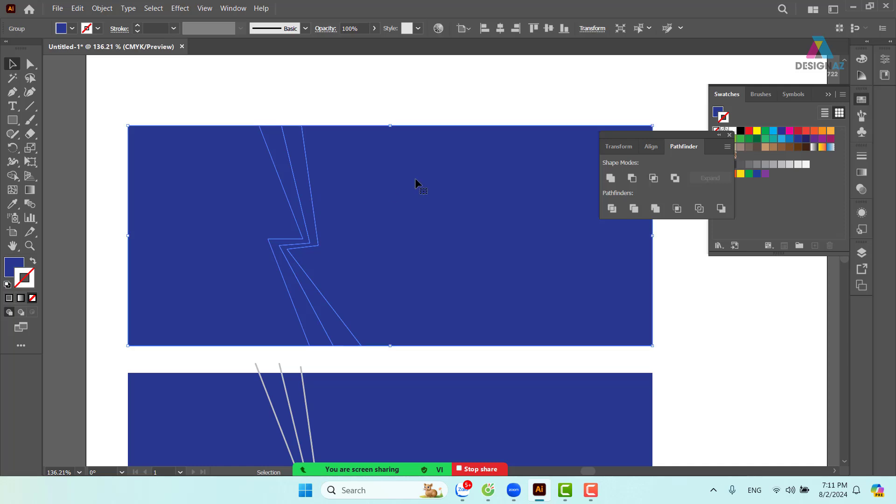
{"action": "left_click", "coordinate": [359, 112]}
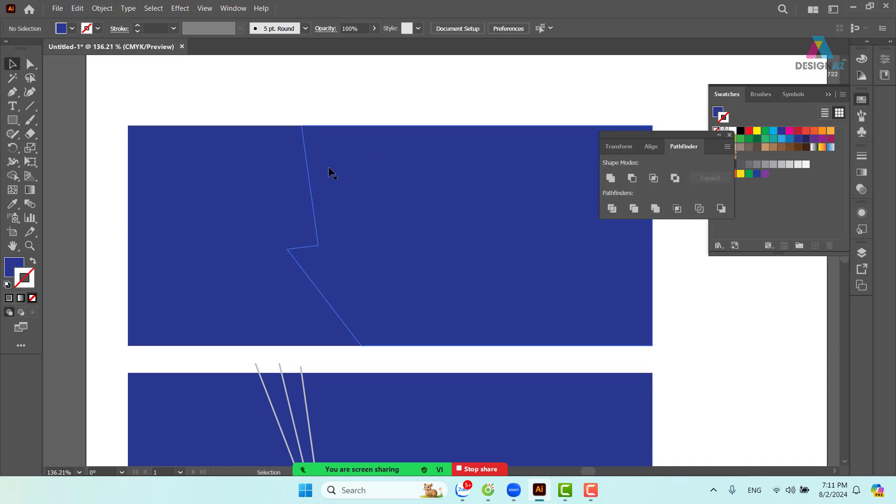
Ungroup the divided pieces of the upper rectangle
{"action": "right_click", "coordinate": [369, 153]}
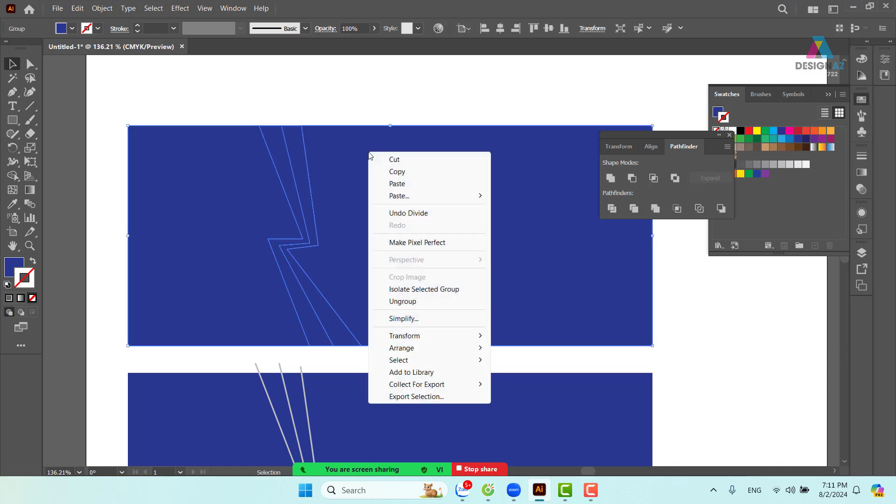
{"action": "left_click", "coordinate": [436, 302]}
{"action": "left_click", "coordinate": [371, 88]}
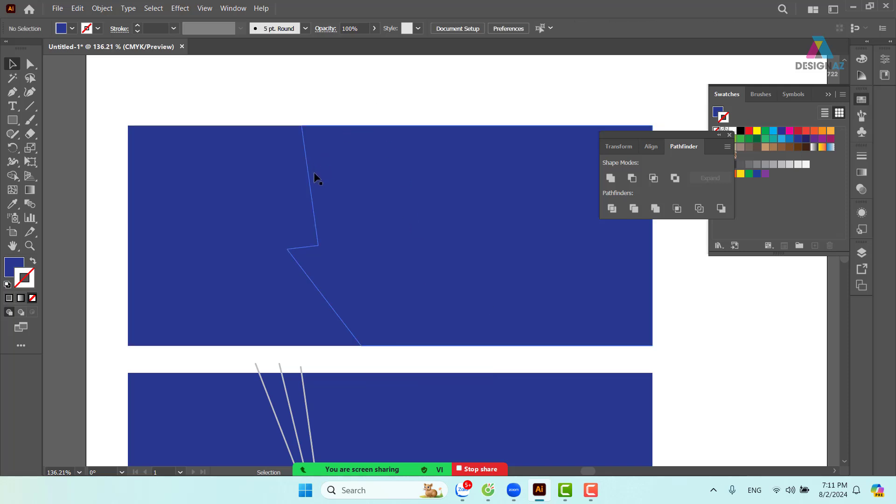
Recolour the large piece right of the zigzag cuts with the dark navy fill #15246D
{"action": "left_click", "coordinate": [318, 172]}
{"action": "left_click", "coordinate": [14, 266]}
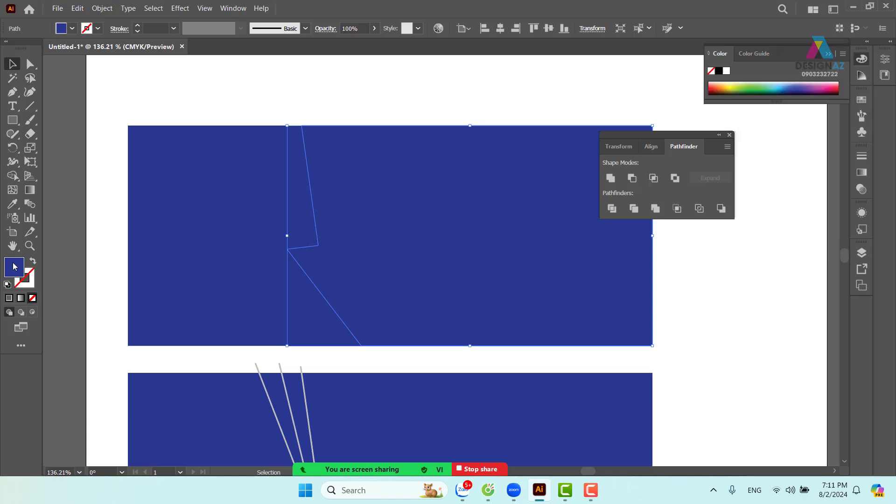
{"action": "double_click", "coordinate": [14, 267]}
{"action": "left_click_drag", "start_coordinate": [590, 192], "coordinate": [608, 206]}
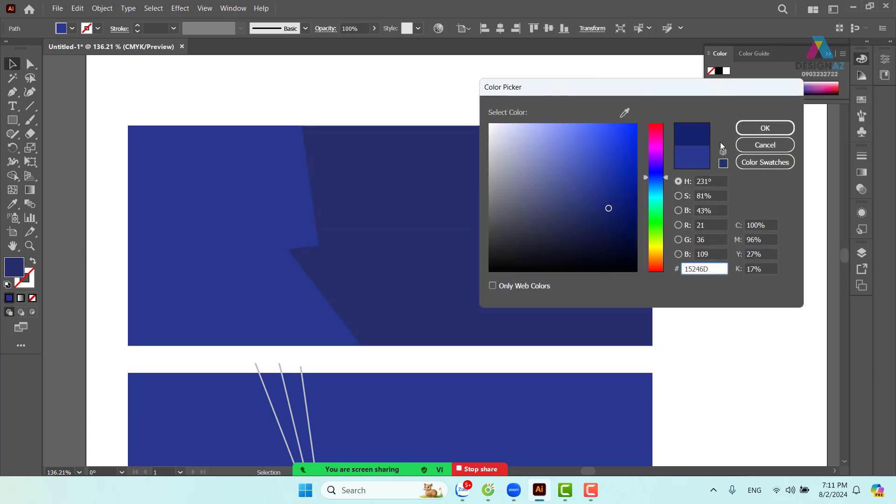
{"action": "left_click", "coordinate": [765, 128]}
{"action": "left_click", "coordinate": [320, 95]}
Recolour the leftmost narrow zigzag strip of the upper rectangle with a lighter medium blue fill
{"action": "left_click", "coordinate": [299, 155]}
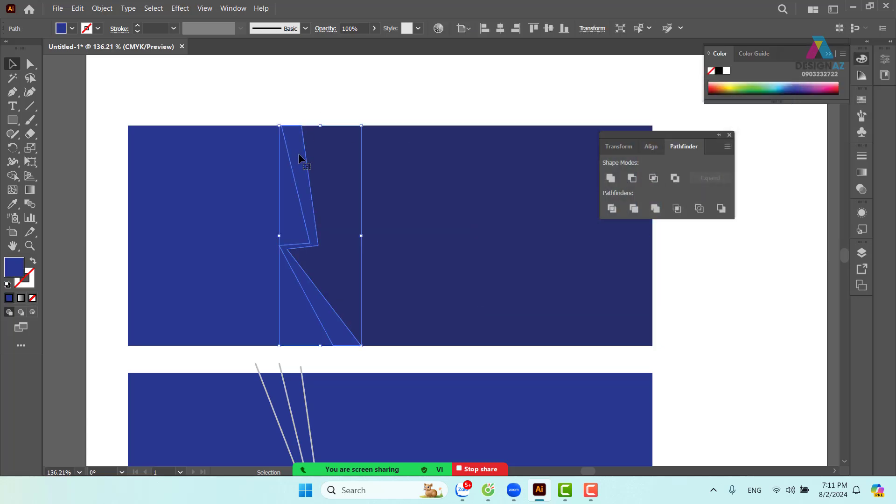
{"action": "left_click", "coordinate": [278, 150]}
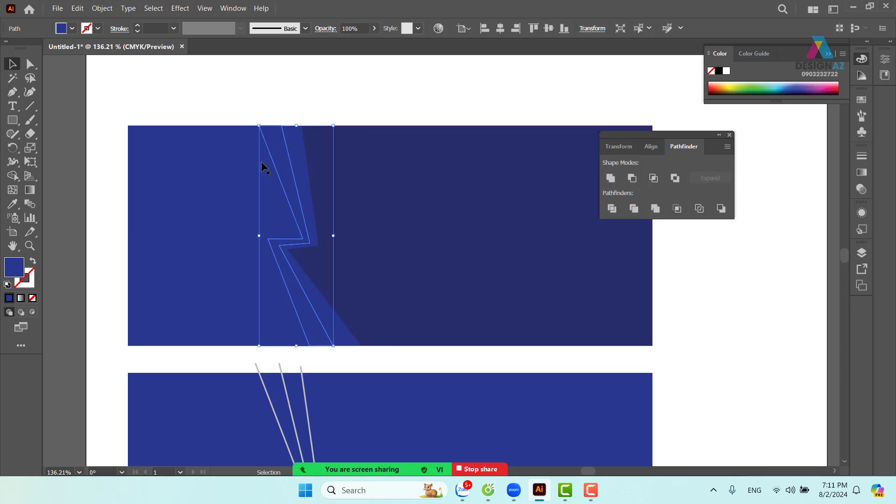
{"action": "double_click", "coordinate": [14, 267]}
{"action": "left_click", "coordinate": [584, 166]}
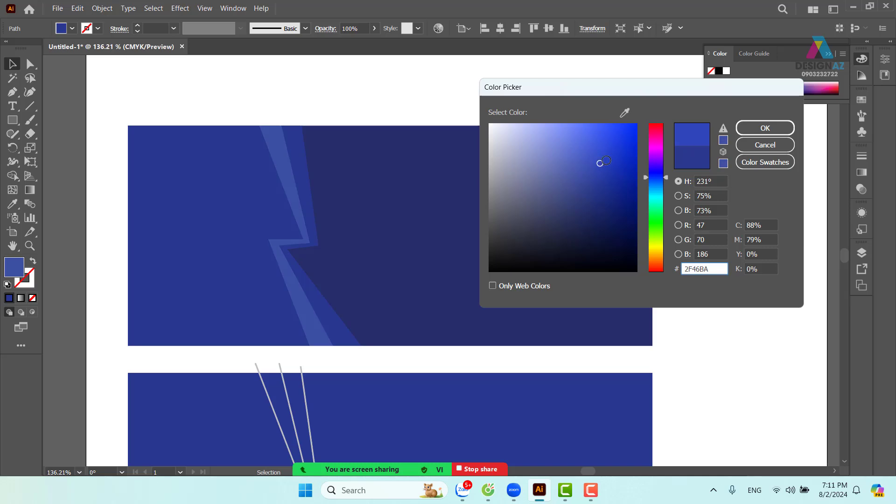
{"action": "left_click", "coordinate": [586, 148]}
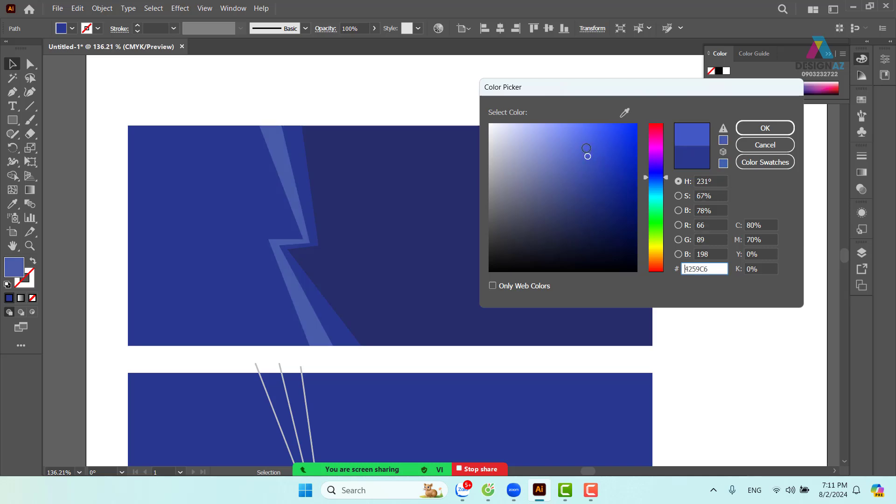
{"action": "left_click", "coordinate": [765, 128]}
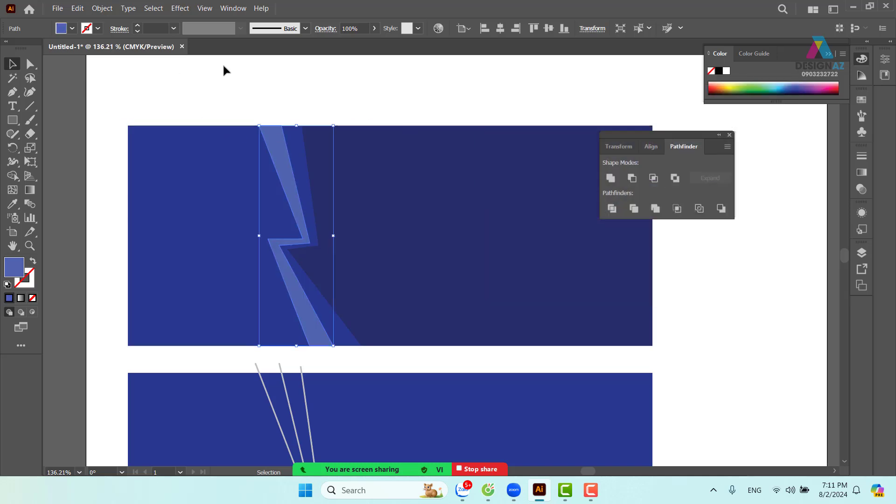
Recolour the large piece left of the zigzag cuts with the pale blue fill #95A4EF
{"action": "left_click", "coordinate": [198, 187]}
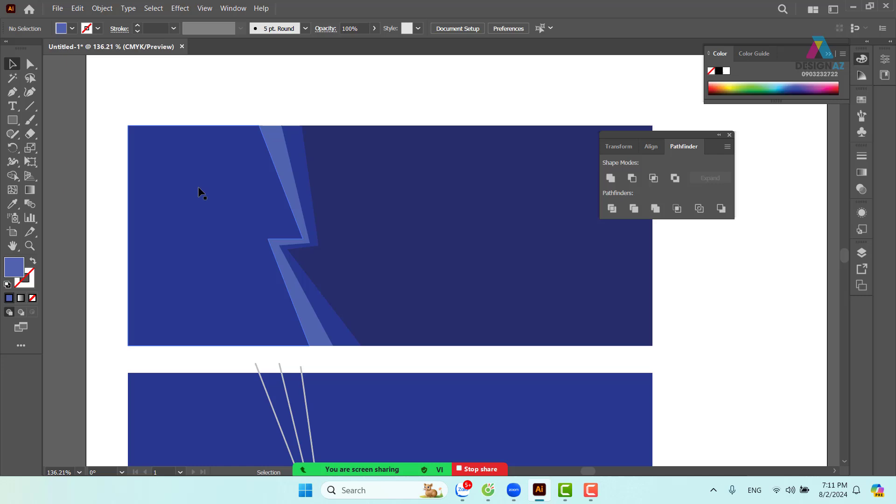
{"action": "double_click", "coordinate": [16, 273]}
{"action": "left_click_drag", "start_coordinate": [557, 144], "coordinate": [546, 133]}
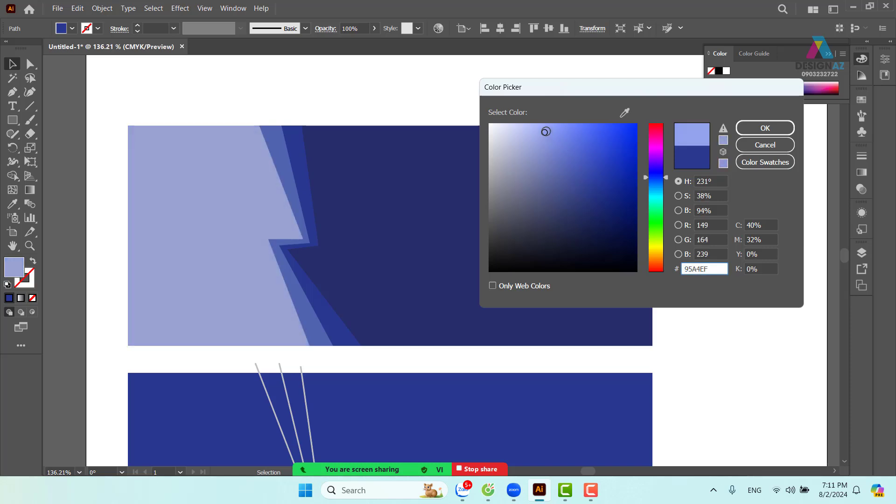
{"action": "left_click", "coordinate": [765, 128]}
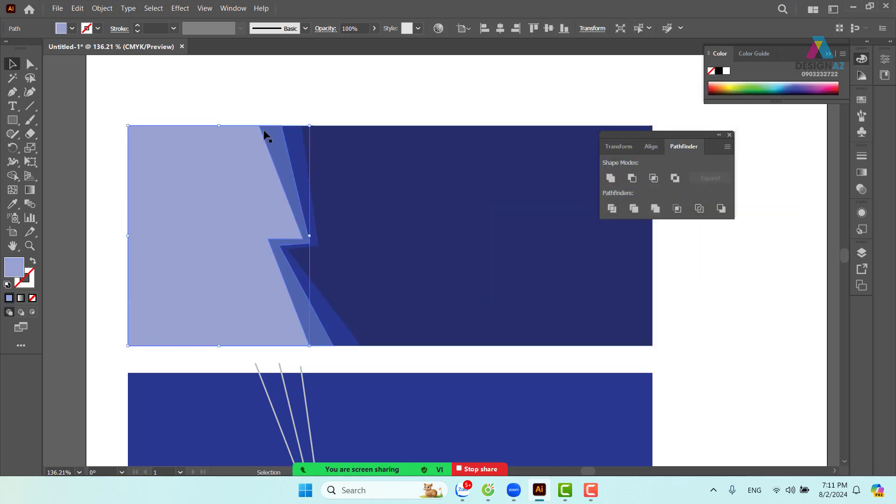
{"action": "left_click", "coordinate": [374, 99]}
Dismiss the Pathfinder options and show the artwork at 100% zoom
{"action": "scroll", "coordinate": [374, 99], "scroll_direction": "down", "scroll_amount": 1}
{"action": "scroll", "coordinate": [374, 99], "scroll_direction": "left", "scroll_amount": 2}
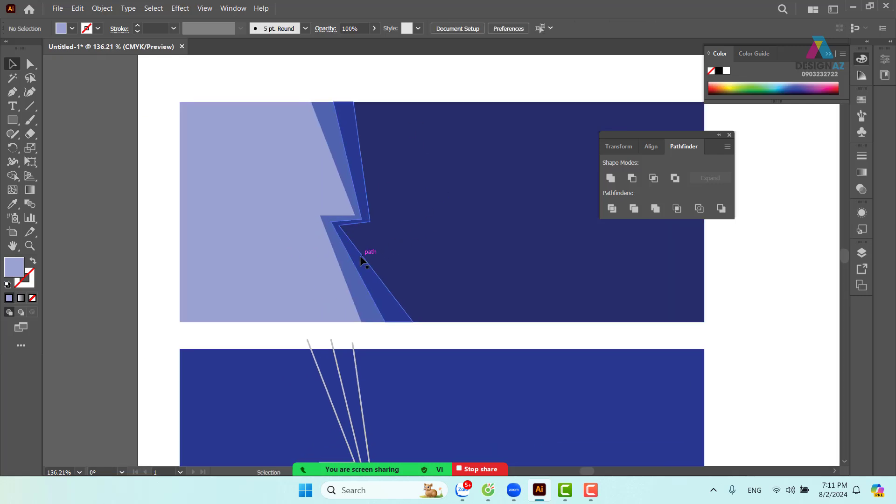
{"action": "left_click", "coordinate": [271, 209]}
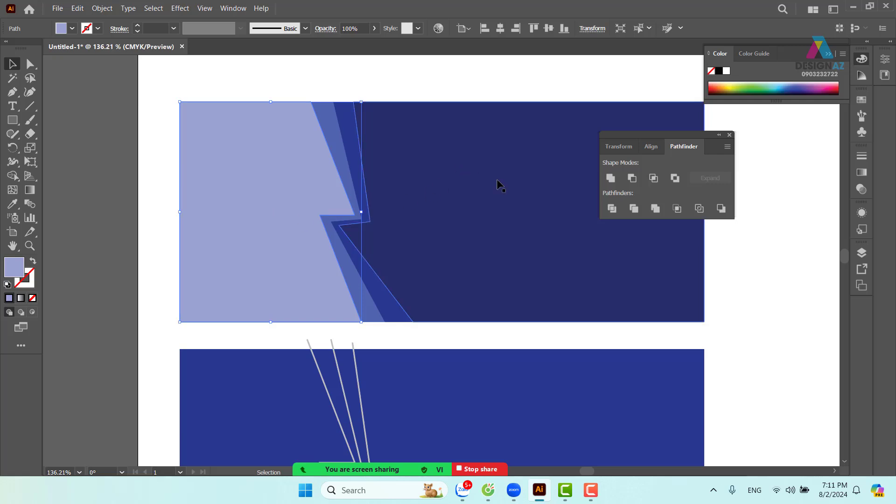
{"action": "left_click", "coordinate": [729, 135]}
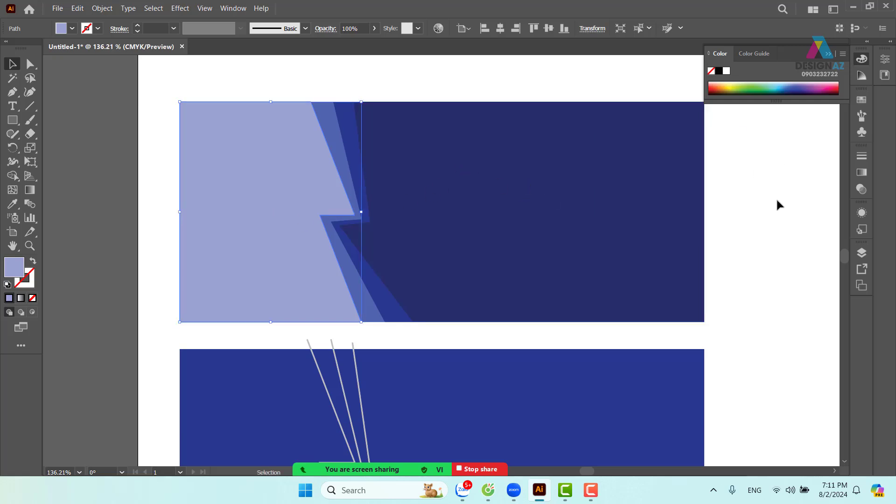
{"action": "key", "text": "a"}
{"action": "key", "text": "ctrl+1"}
{"action": "key", "text": "v"}
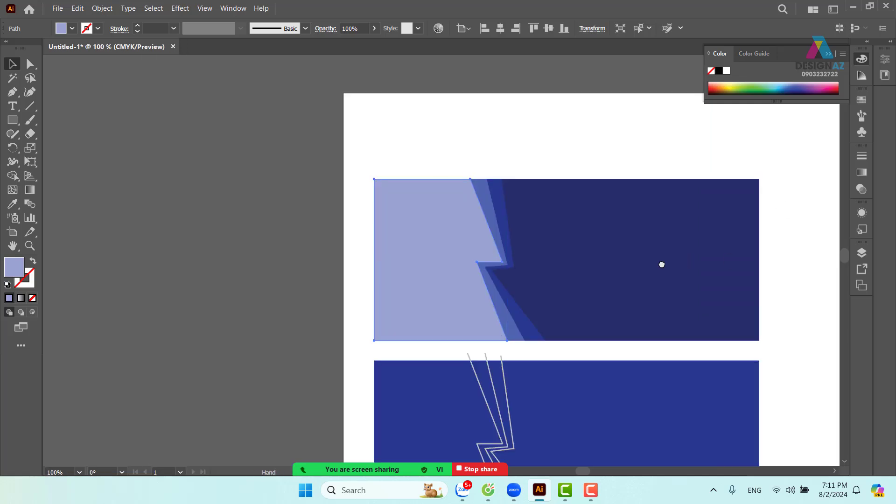
{"action": "key", "text": "ctrl+1"}
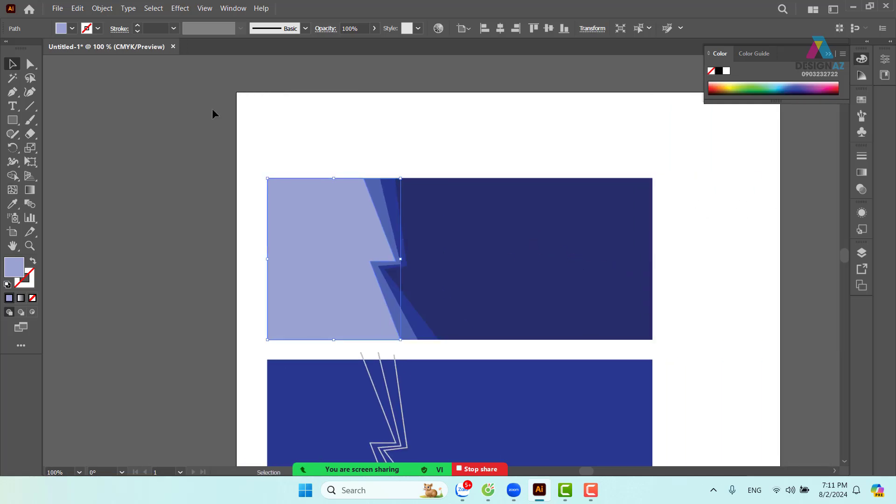
Open the recent file "font thiết kế làmdep.ai" without replacing its missing font
{"action": "left_click", "coordinate": [57, 9]}
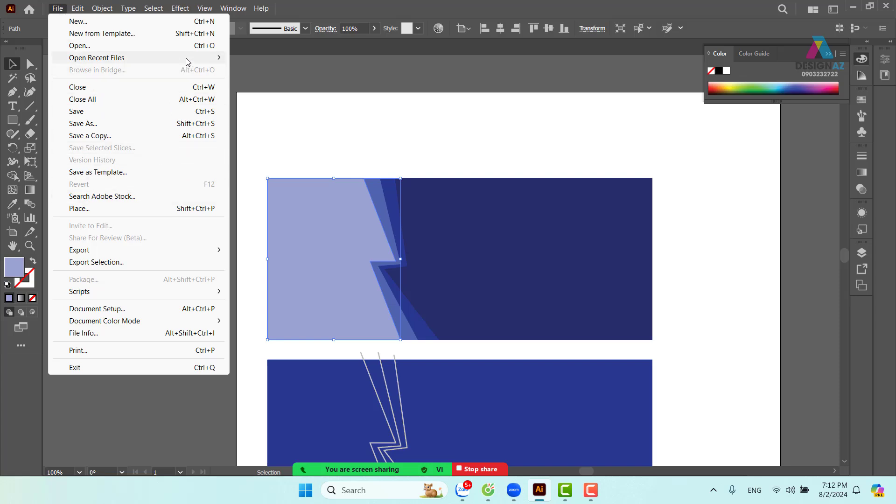
{"action": "mouse_move", "coordinate": [189, 62]}
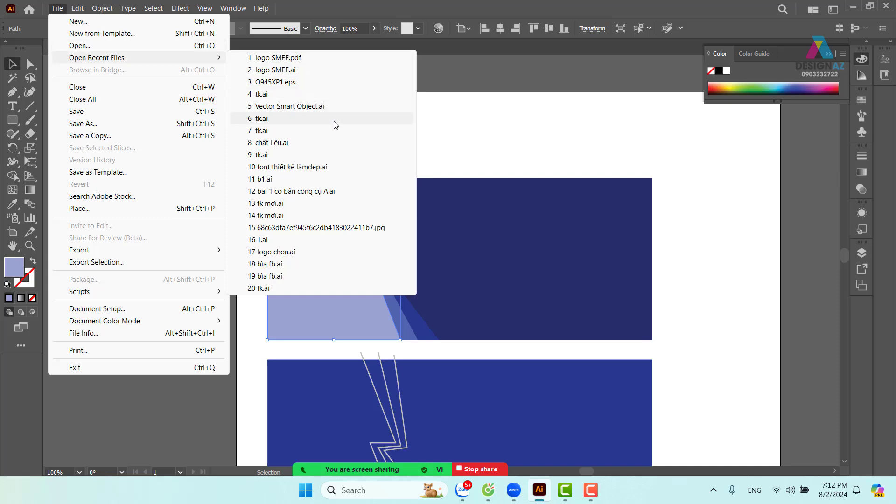
{"action": "left_click", "coordinate": [318, 167]}
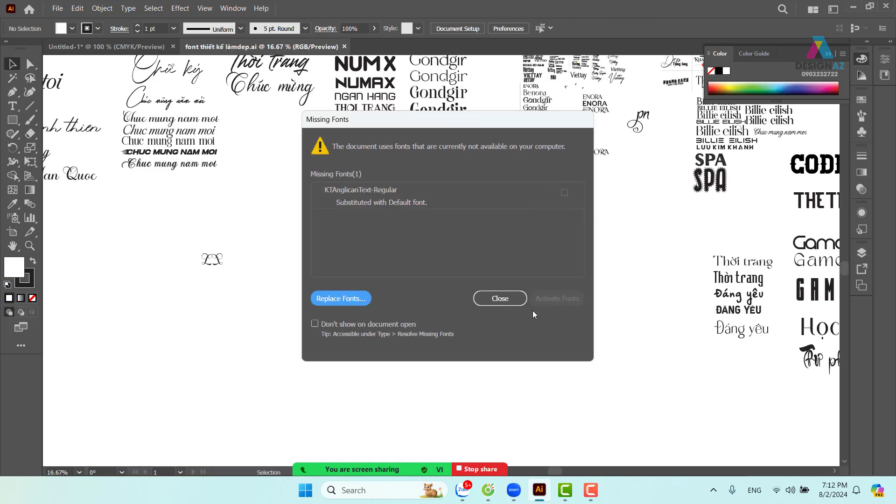
{"action": "left_click", "coordinate": [511, 298]}
Examine the sample lettering layouts in the font file, including Mat Kinh, Spa Tron Gói, Thoi Trang Nu and Khởi Đầu Manh Mẽ
{"action": "key", "text": "space"}
{"action": "left_click_drag", "start_coordinate": [666, 204], "coordinate": [392, 326]}
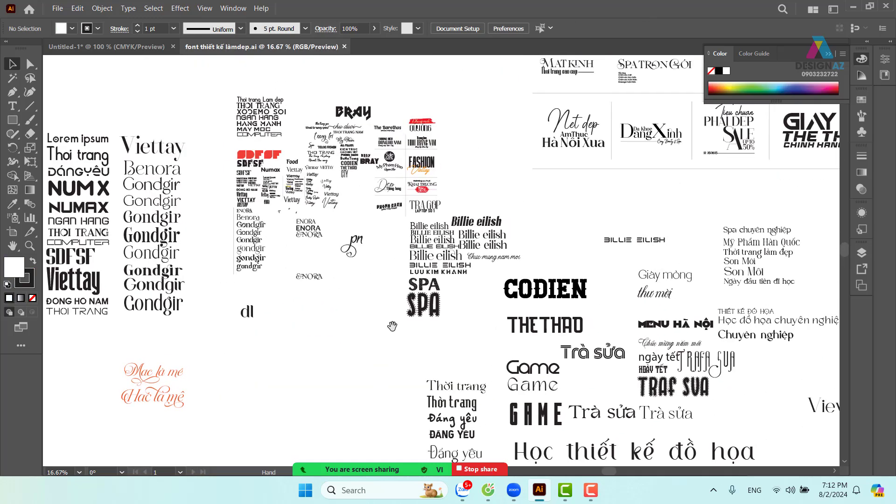
{"action": "left_click_drag", "start_coordinate": [602, 213], "coordinate": [594, 315]}
{"action": "key", "text": "z"}
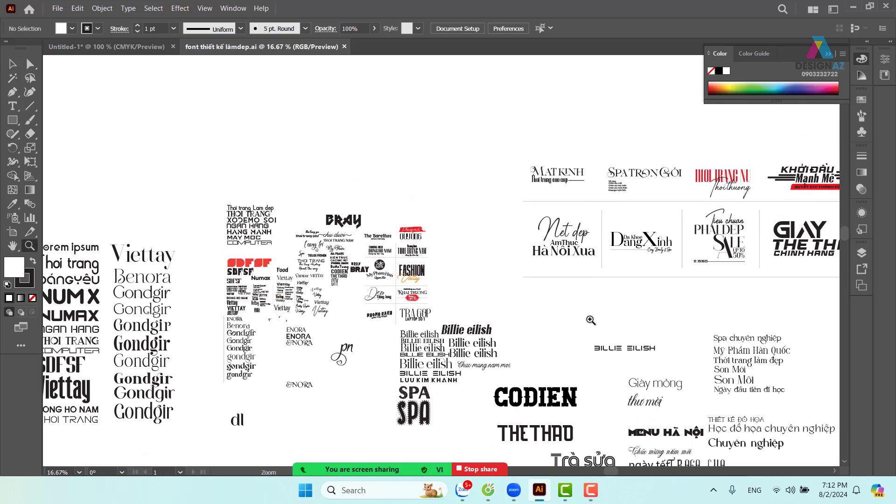
{"action": "left_click_drag", "start_coordinate": [535, 161], "coordinate": [690, 270]}
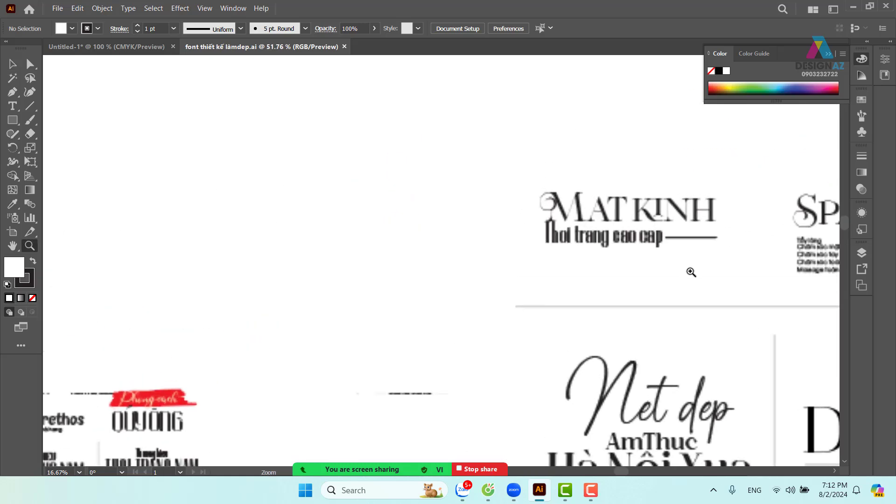
{"action": "key", "text": "space"}
{"action": "left_click_drag", "start_coordinate": [762, 302], "coordinate": [359, 233]}
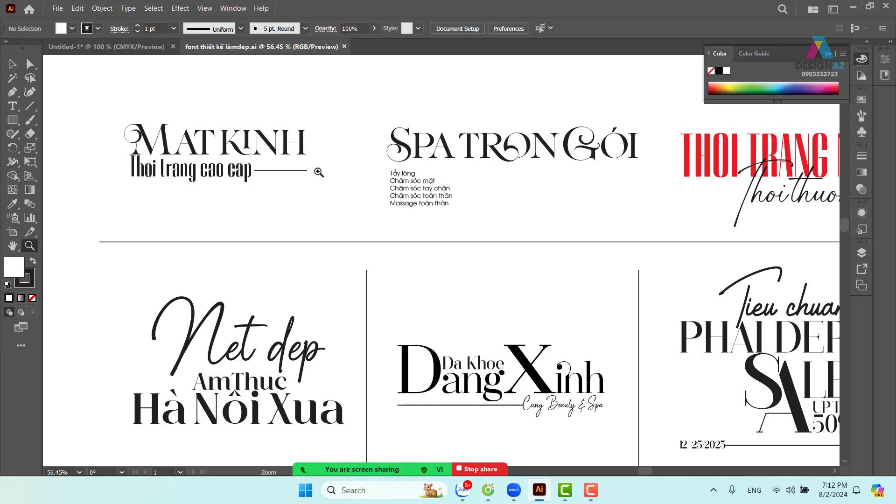
{"action": "left_click", "coordinate": [13, 64]}
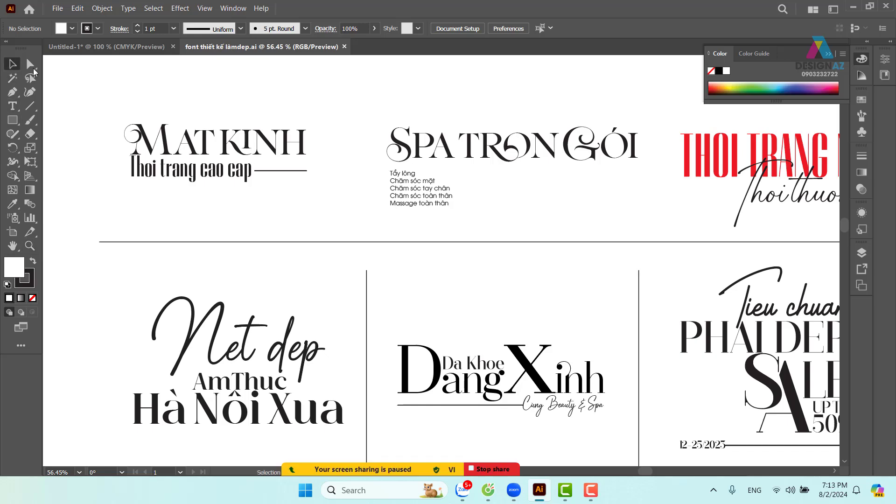
{"action": "left_click_drag", "start_coordinate": [137, 118], "coordinate": [318, 186]}
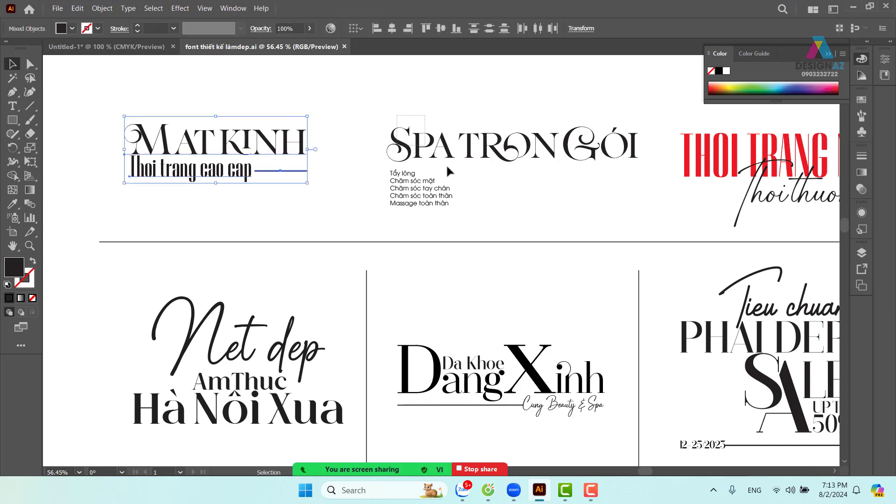
{"action": "left_click", "coordinate": [629, 209]}
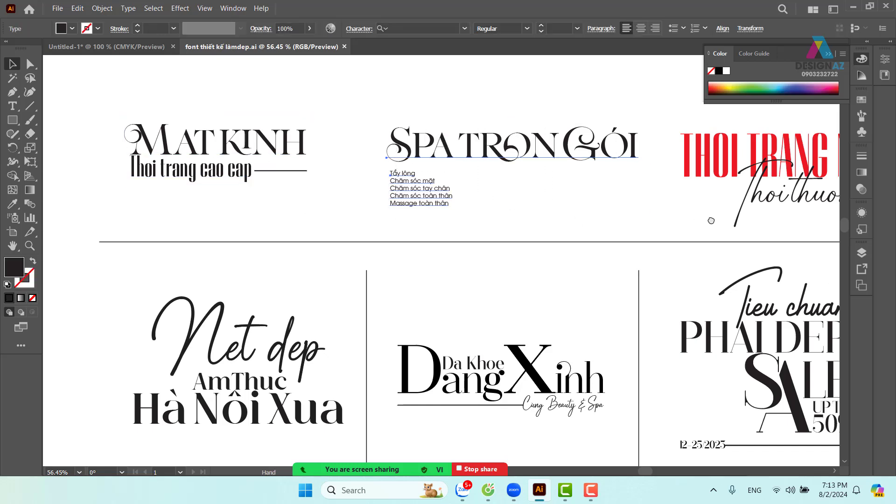
{"action": "left_click_drag", "start_coordinate": [726, 206], "coordinate": [513, 212]}
{"action": "left_click_drag", "start_coordinate": [500, 117], "coordinate": [695, 217]}
{"action": "left_click_drag", "start_coordinate": [691, 216], "coordinate": [411, 202]}
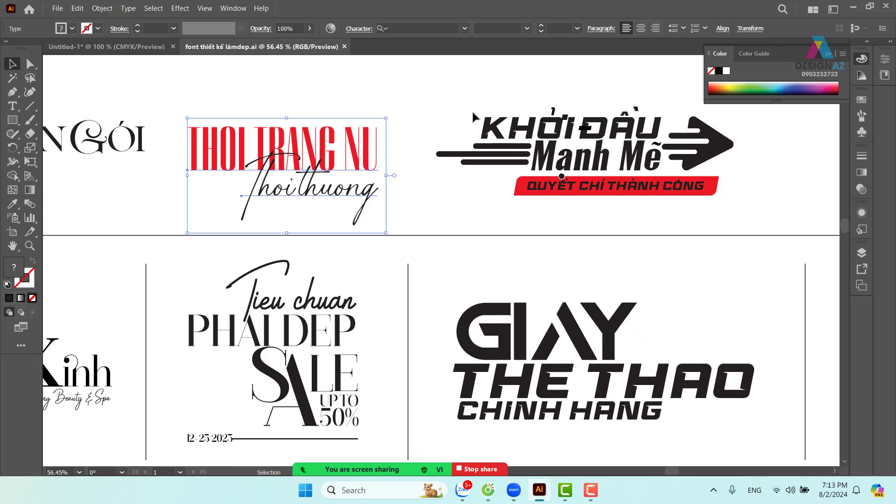
{"action": "left_click_drag", "start_coordinate": [458, 87], "coordinate": [742, 190]}
{"action": "left_click_drag", "start_coordinate": [475, 281], "coordinate": [670, 224]}
{"action": "left_click_drag", "start_coordinate": [344, 304], "coordinate": [700, 215]}
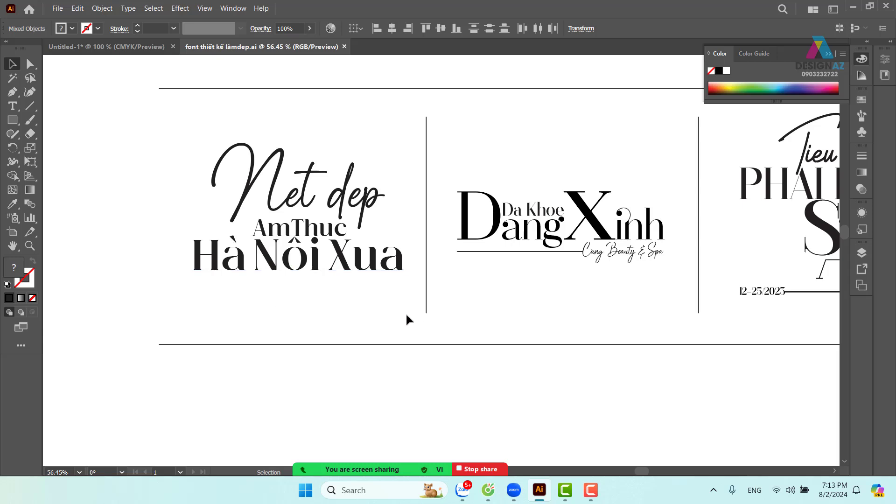
Copy the "Net dep AmThuc Hà Nôi Xua" lettering from the font file into the Untitled-1 document
{"action": "left_click_drag", "start_coordinate": [135, 141], "coordinate": [382, 298]}
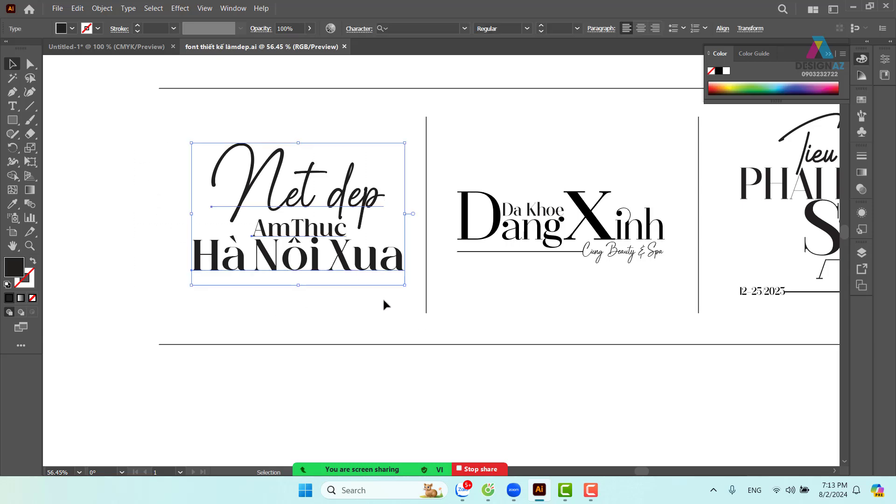
{"action": "key", "text": "ctrl+c"}
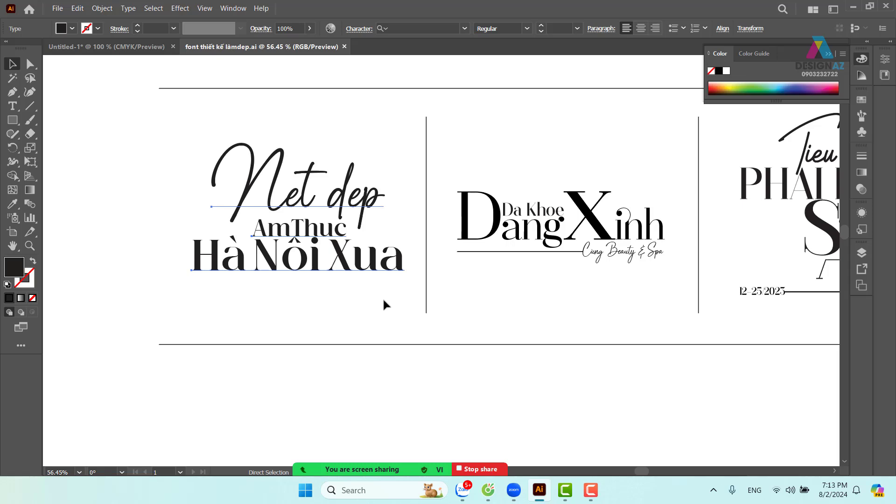
{"action": "left_click", "coordinate": [123, 48]}
{"action": "scroll", "coordinate": [492, 240], "scroll_direction": "right", "scroll_amount": 2}
{"action": "scroll", "coordinate": [491, 240], "scroll_direction": "down", "scroll_amount": 1}
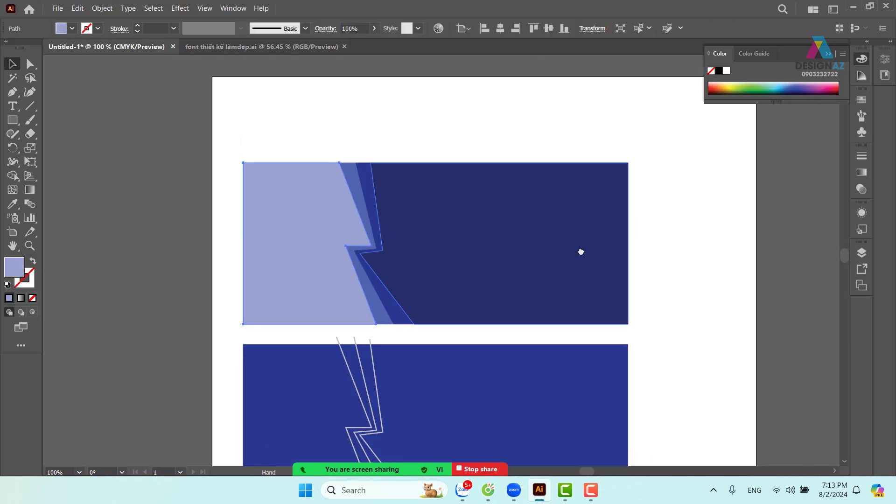
{"action": "key", "text": "ctrl+v"}
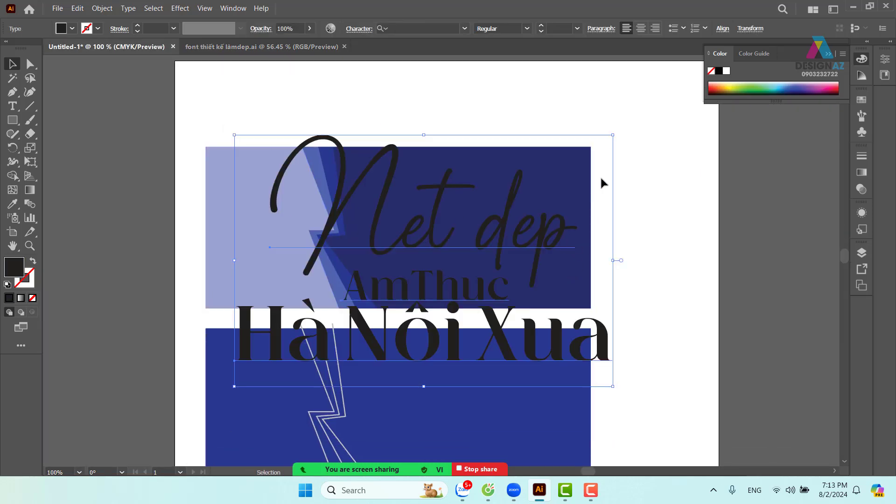
Fit the pasted lettering, at about a third of its size, inside the upper banner's dark navy area and fill it with the light orange swatch
{"action": "left_click_drag", "start_coordinate": [609, 134], "coordinate": [356, 305]}
{"action": "left_click_drag", "start_coordinate": [324, 340], "coordinate": [503, 220]}
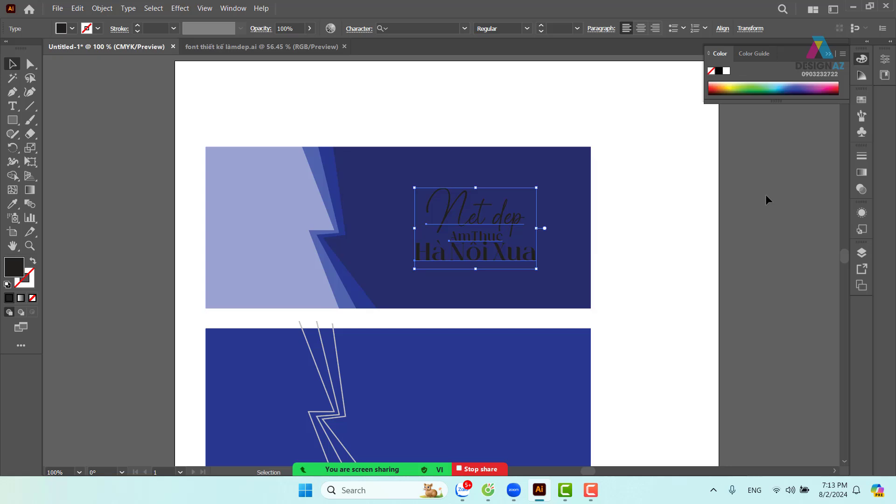
{"action": "left_click", "coordinate": [862, 99]}
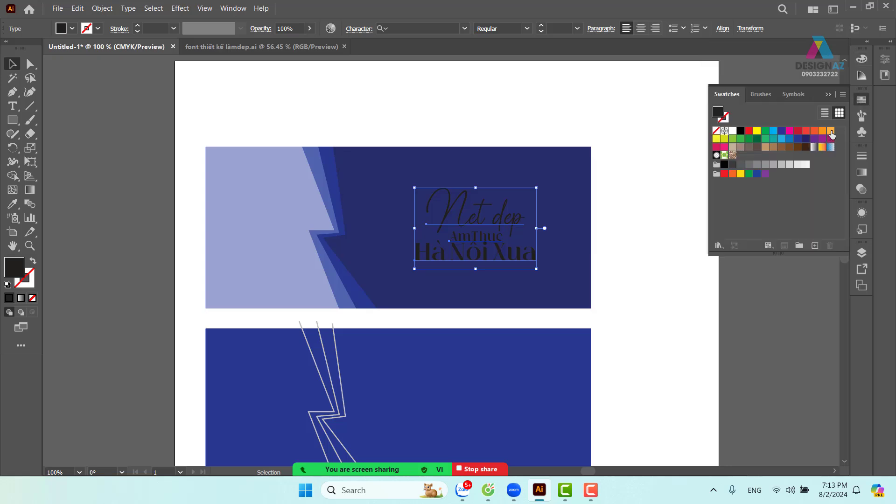
{"action": "left_click", "coordinate": [831, 130]}
{"action": "left_click", "coordinate": [627, 164]}
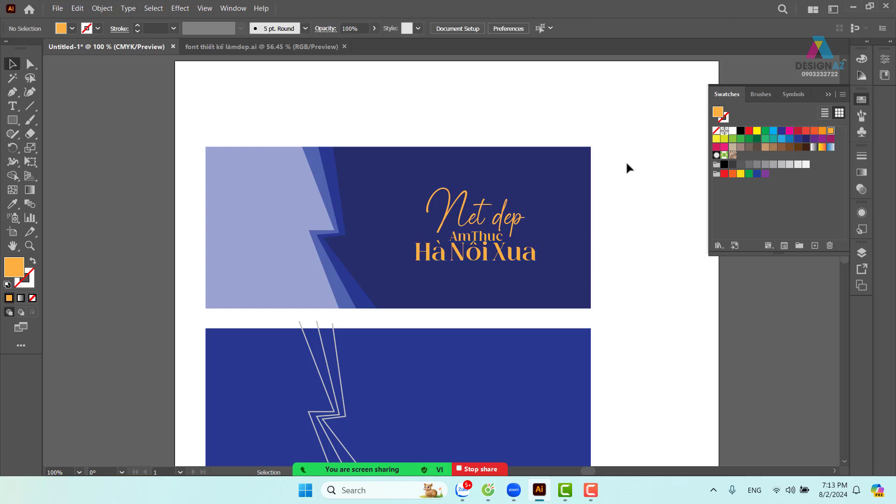
Duplicate the upper banner together with its lettering, placing the copy directly to the right of the original
{"action": "left_click_drag", "start_coordinate": [611, 231], "coordinate": [624, 205]}
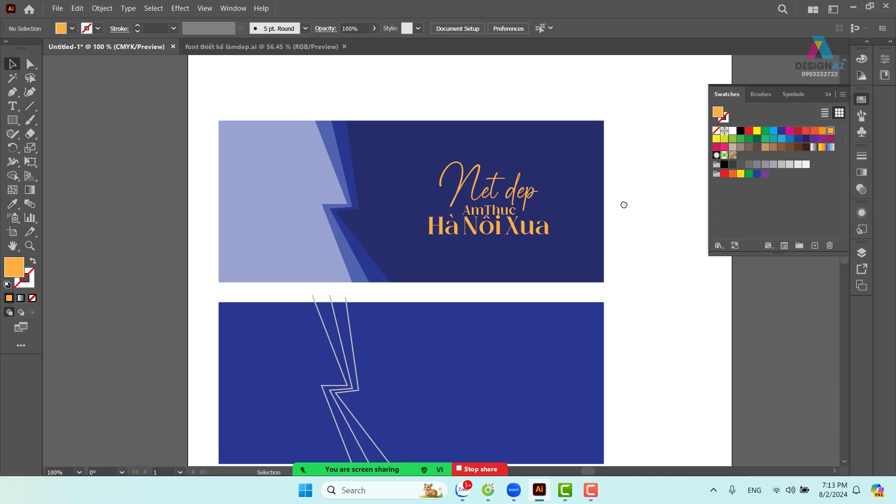
{"action": "left_click_drag", "start_coordinate": [400, 258], "coordinate": [442, 254]}
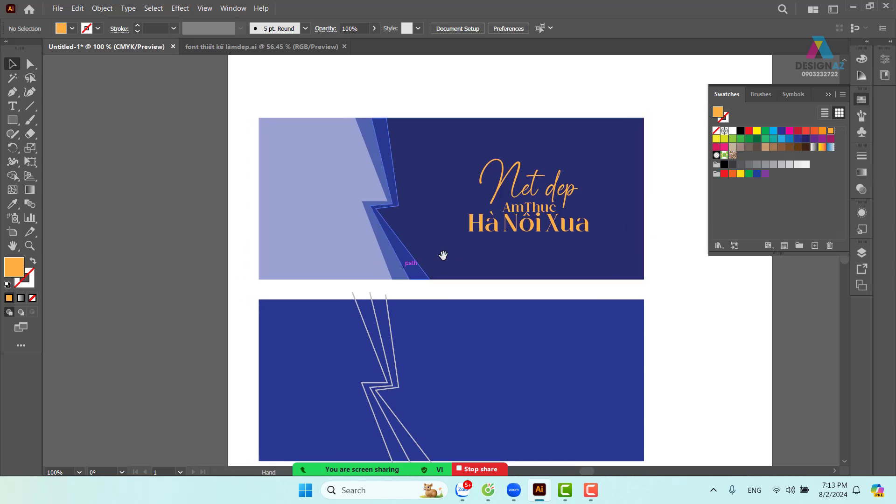
{"action": "left_click", "coordinate": [326, 189]}
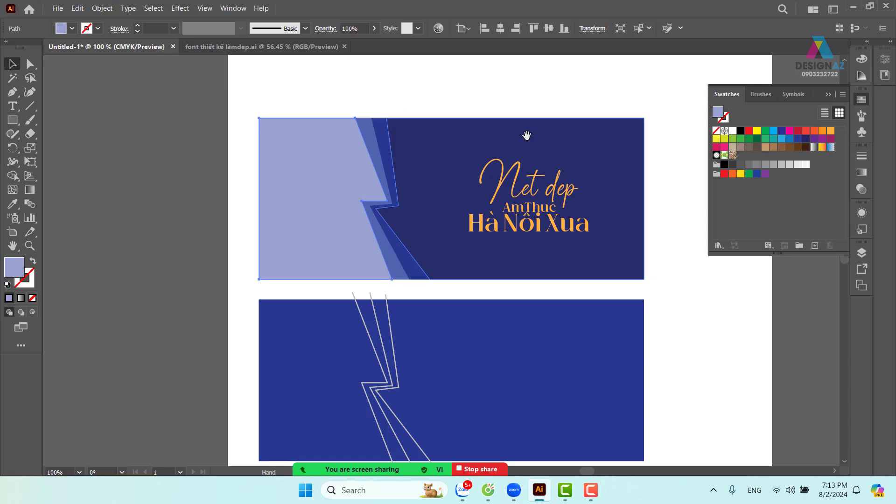
{"action": "left_click_drag", "start_coordinate": [522, 84], "coordinate": [411, 199]}
{"action": "left_click_drag", "start_coordinate": [181, 152], "coordinate": [512, 308]}
{"action": "left_click_drag", "start_coordinate": [190, 306], "coordinate": [598, 312]}
{"action": "left_click_drag", "start_coordinate": [529, 310], "coordinate": [487, 304]}
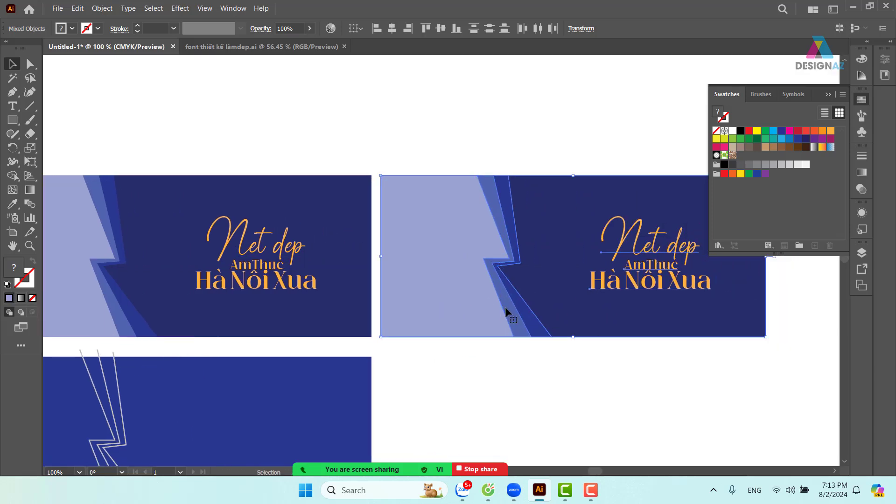
{"action": "left_click", "coordinate": [509, 135]}
{"action": "left_click_drag", "start_coordinate": [540, 196], "coordinate": [436, 196]}
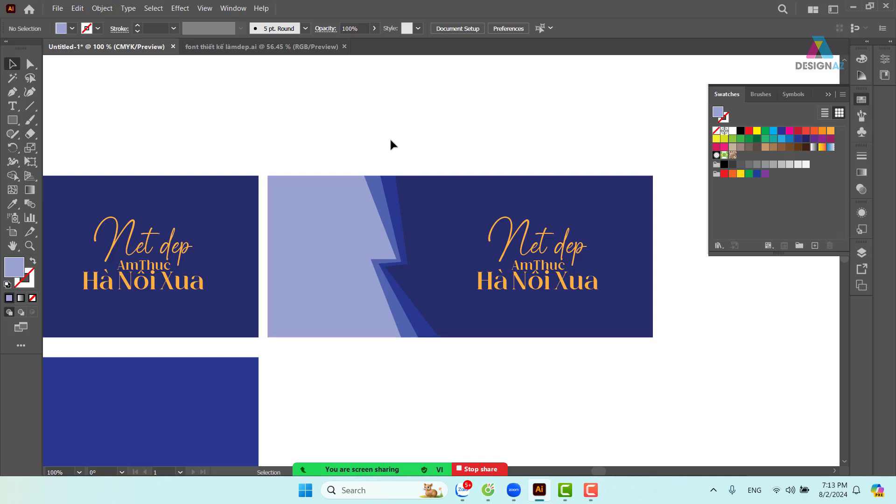
Draw a closed Pen shape over the copied banner's light panel, with its zigzag edge set slightly inside the panel's edge
{"action": "left_click", "coordinate": [317, 271]}
{"action": "left_click_drag", "start_coordinate": [354, 274], "coordinate": [414, 266]}
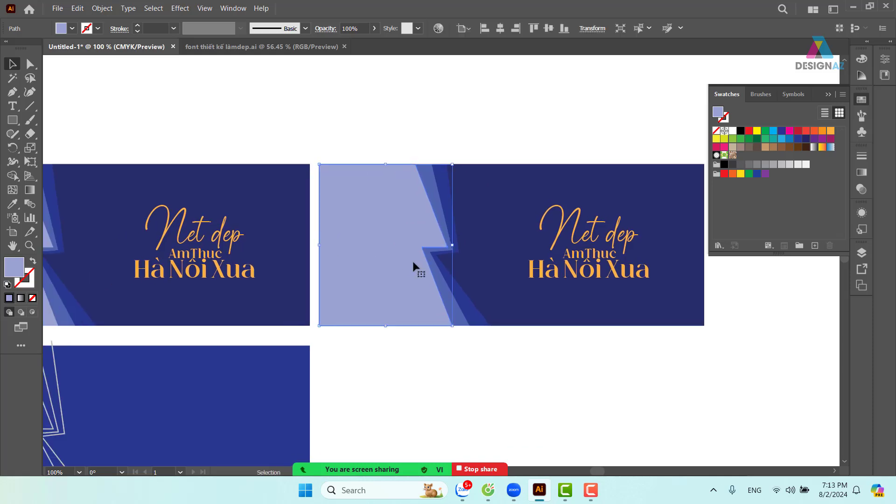
{"action": "key", "text": "z"}
{"action": "left_click_drag", "start_coordinate": [313, 134], "coordinate": [358, 158]}
{"action": "left_click_drag", "start_coordinate": [493, 188], "coordinate": [372, 134]}
{"action": "left_click", "coordinate": [13, 64]}
{"action": "left_click", "coordinate": [380, 89]}
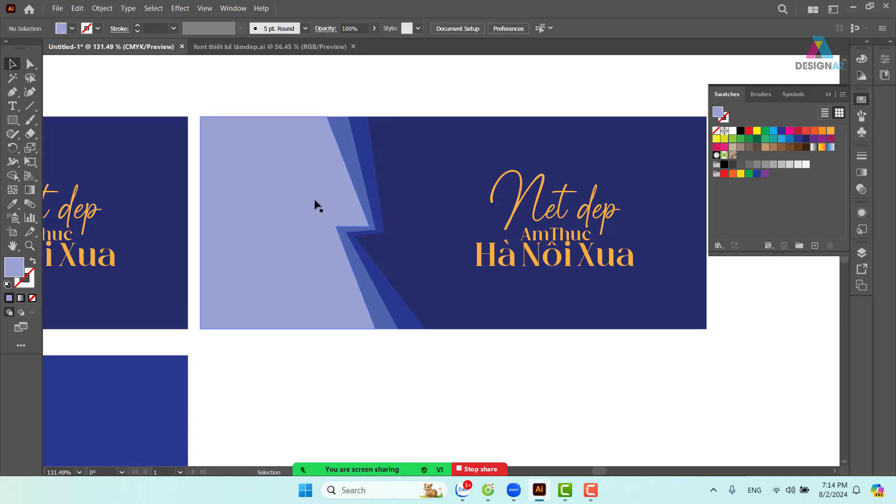
{"action": "left_click", "coordinate": [313, 206]}
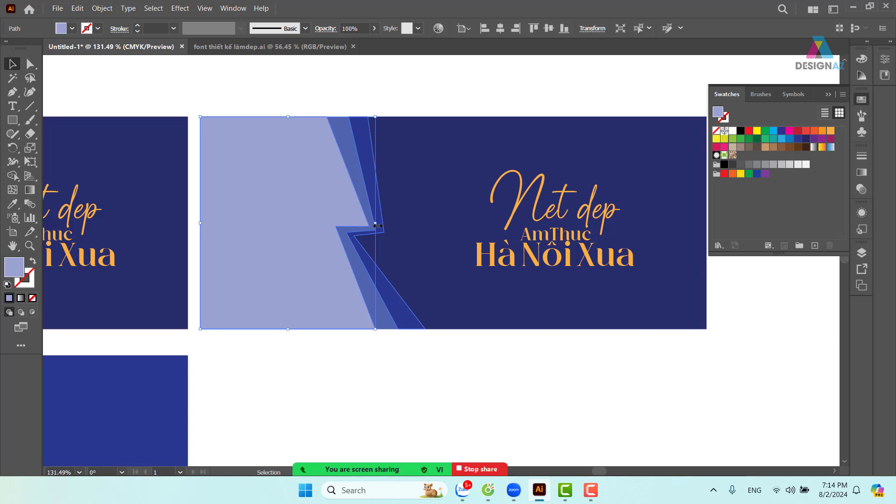
{"action": "left_click", "coordinate": [407, 89]}
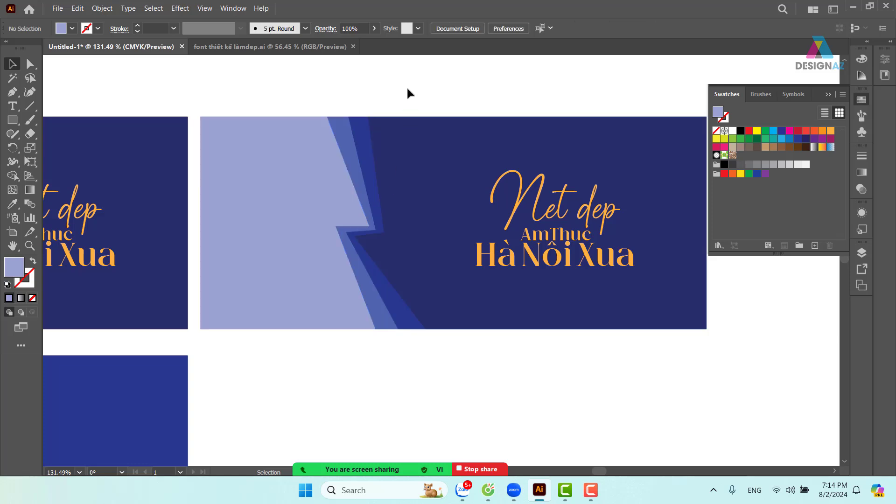
{"action": "key", "text": "p"}
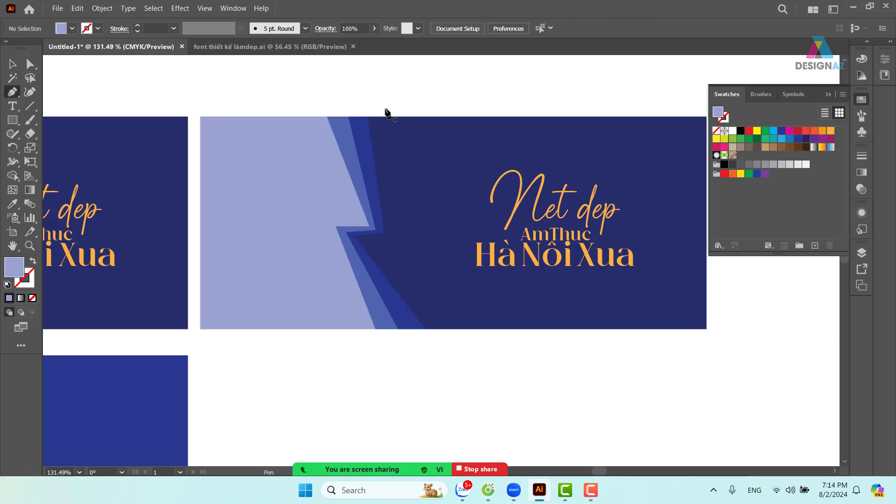
{"action": "left_click", "coordinate": [321, 116]}
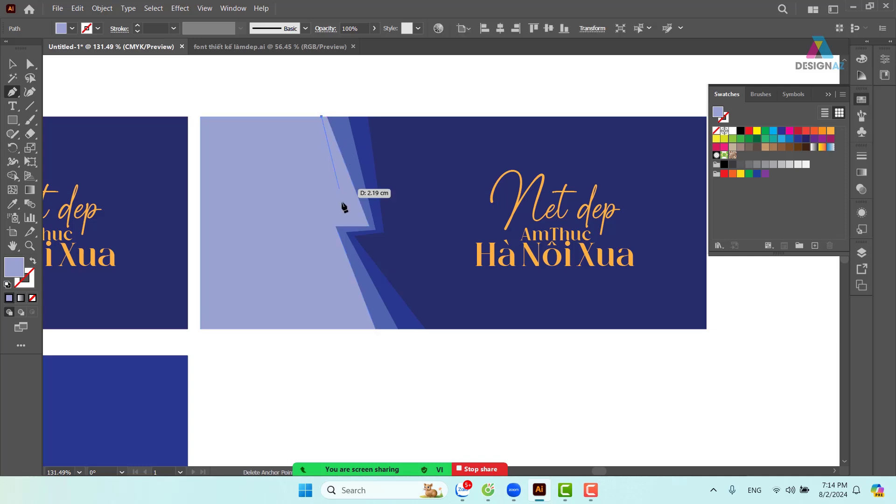
{"action": "left_click", "coordinate": [365, 223]}
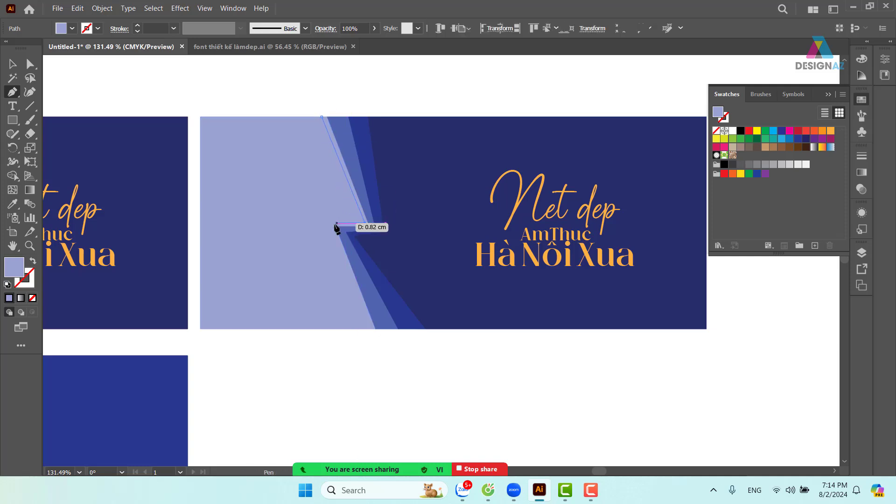
{"action": "left_click", "coordinate": [330, 224]}
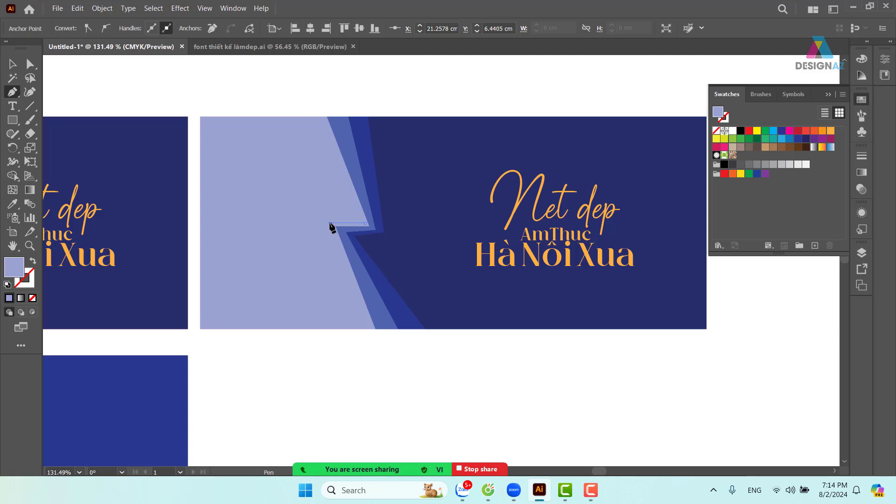
{"action": "left_click", "coordinate": [371, 329]}
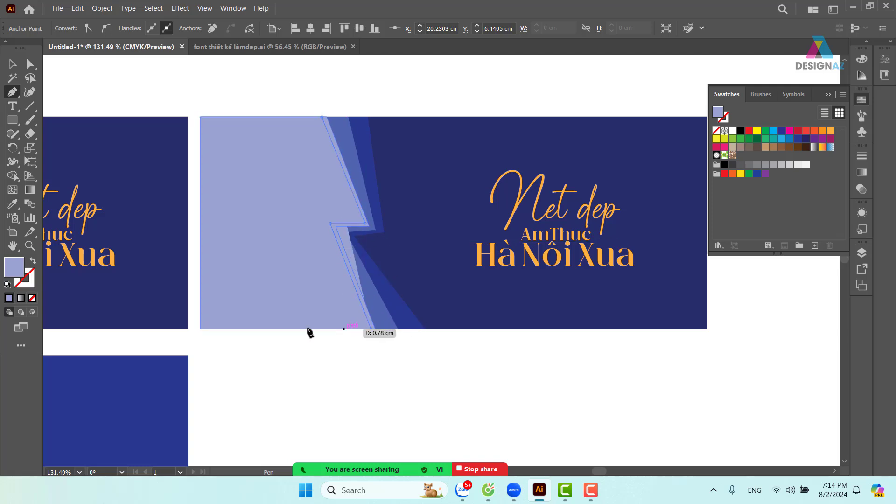
{"action": "left_click", "coordinate": [200, 329]}
{"action": "left_click", "coordinate": [200, 117]}
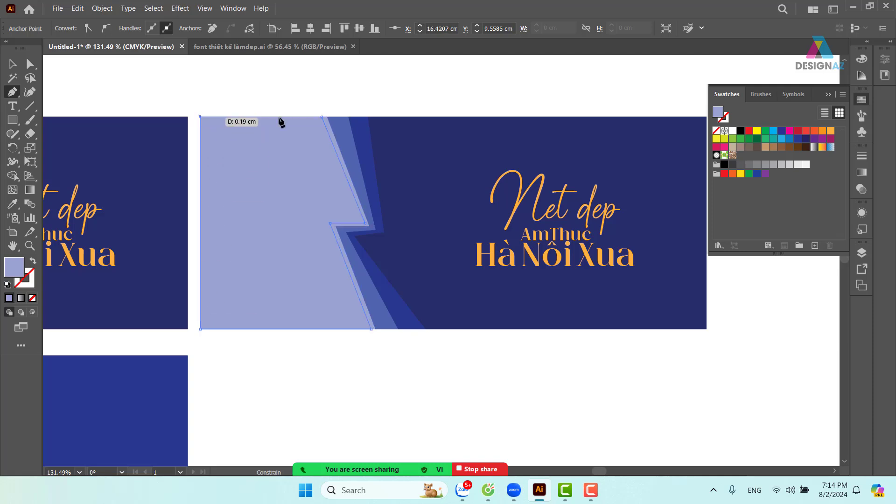
{"action": "left_click", "coordinate": [322, 117]}
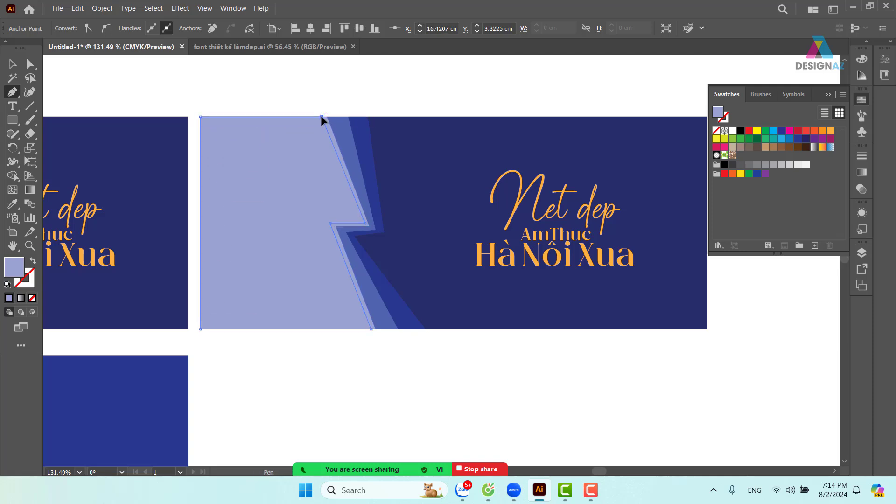
Fill the newly drawn zigzag-edged shape with white
{"action": "left_click", "coordinate": [733, 132]}
{"action": "left_click", "coordinate": [12, 64]}
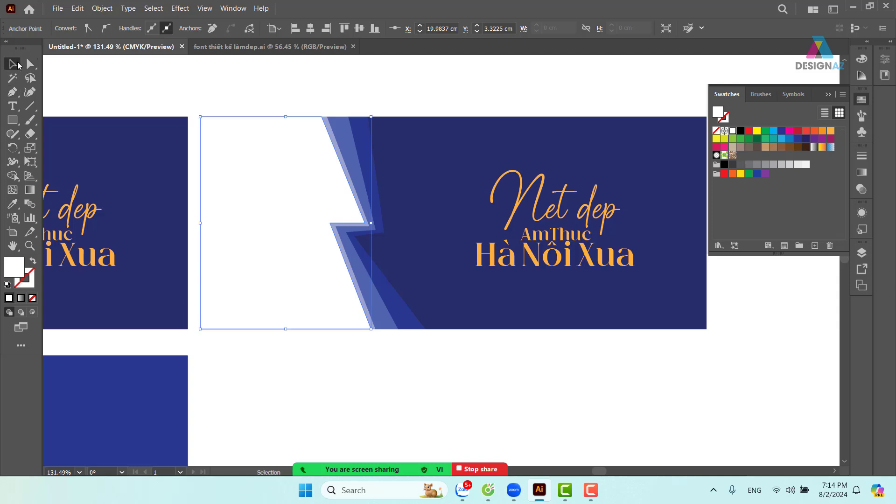
{"action": "left_click", "coordinate": [391, 99]}
{"action": "scroll", "coordinate": [430, 154], "scroll_direction": "right", "scroll_amount": 2}
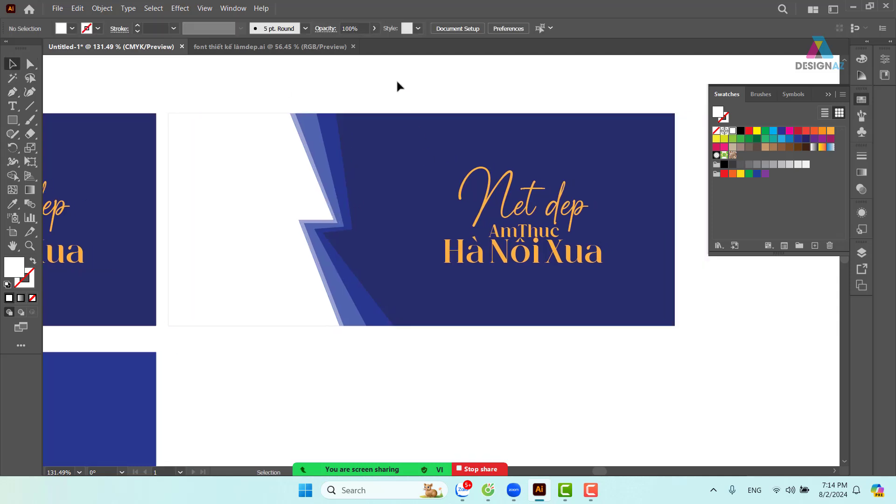
{"action": "left_click", "coordinate": [256, 188]}
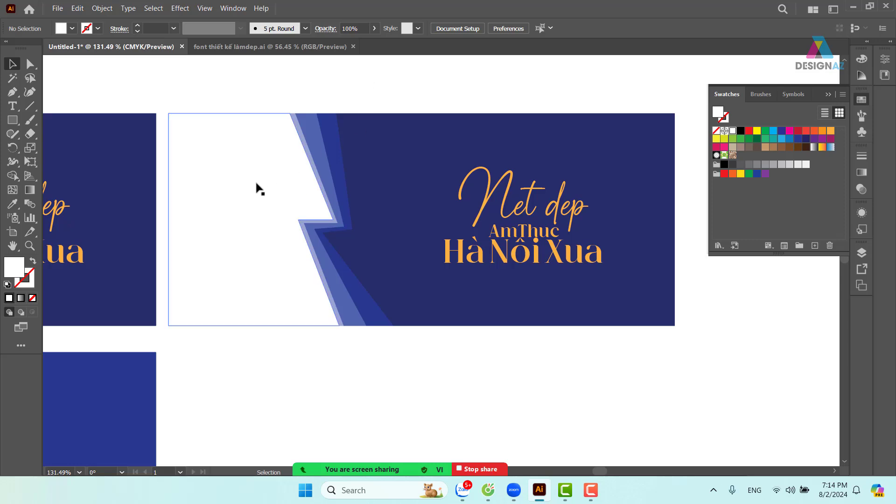
{"action": "left_click", "coordinate": [308, 100]}
Start placing an image and show the files of the Downloads folder "người mẫu trang sức" as thumbnails
{"action": "left_click", "coordinate": [57, 9]}
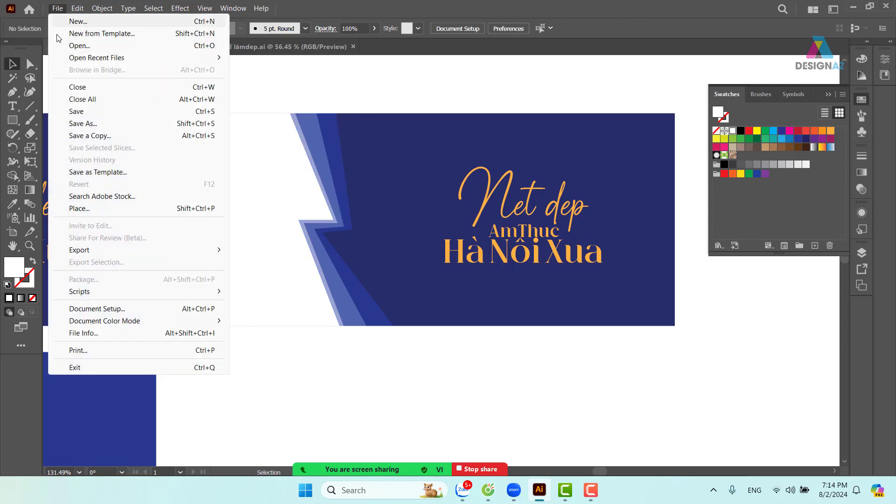
{"action": "left_click", "coordinate": [85, 208]}
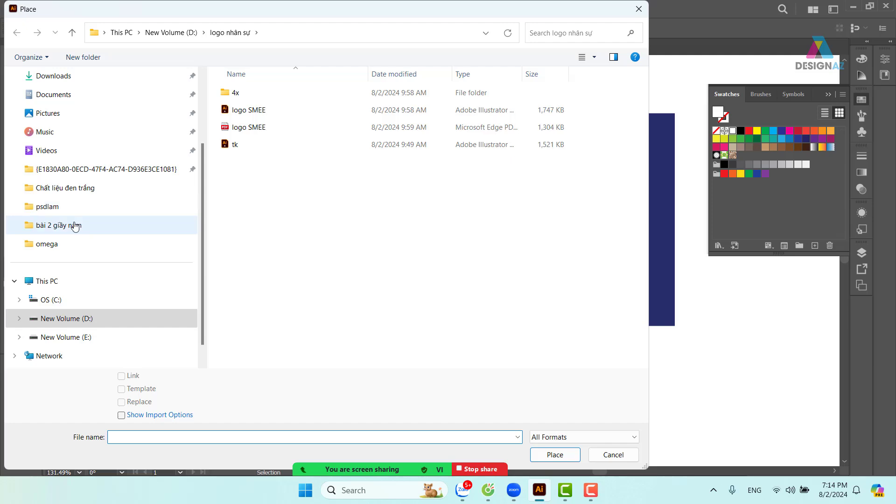
{"action": "left_click", "coordinate": [68, 80]}
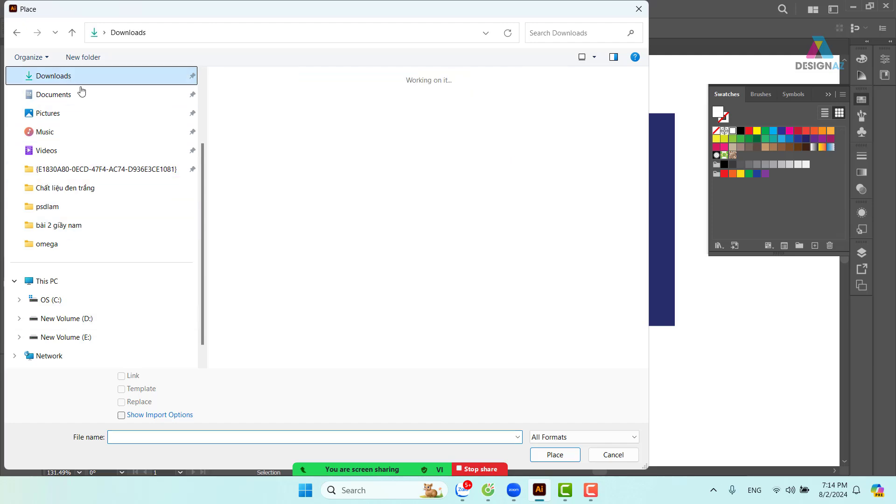
{"action": "scroll", "coordinate": [435, 210], "scroll_direction": "down", "scroll_amount": 3}
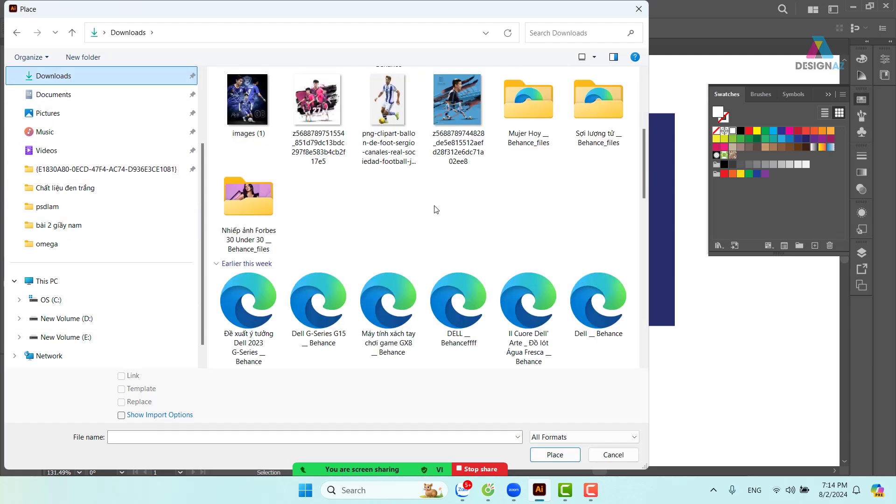
{"action": "scroll", "coordinate": [435, 209], "scroll_direction": "down", "scroll_amount": 4}
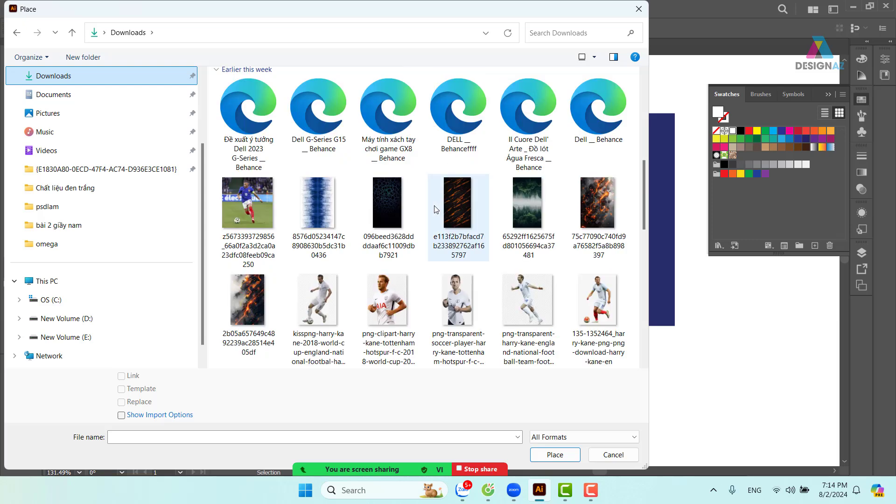
{"action": "scroll", "coordinate": [435, 209], "scroll_direction": "down", "scroll_amount": 7}
{"action": "scroll", "coordinate": [436, 210], "scroll_direction": "down", "scroll_amount": 5}
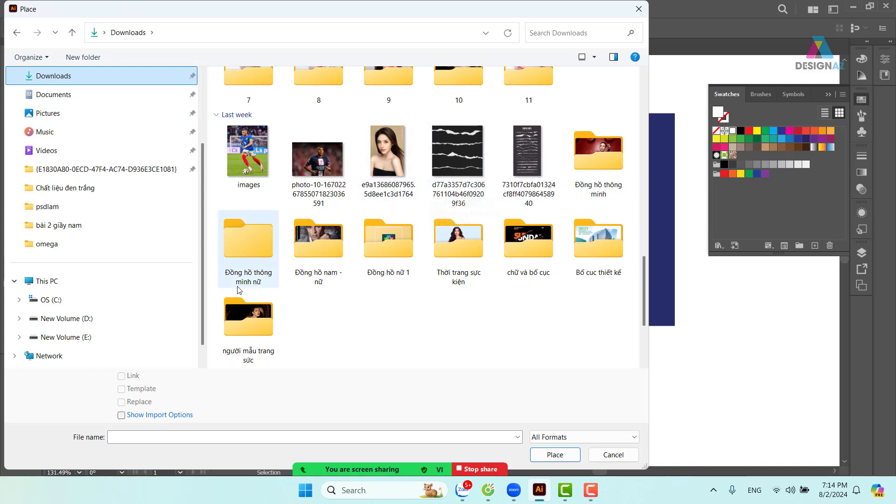
{"action": "double_click", "coordinate": [253, 324]}
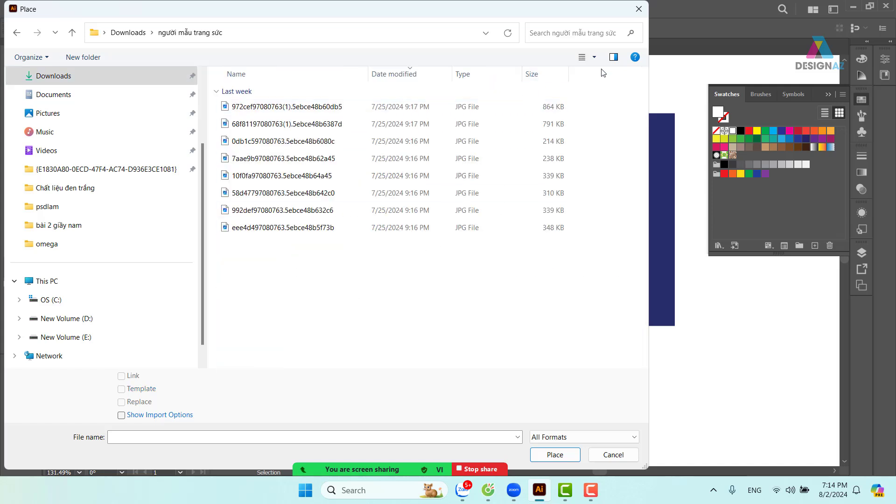
{"action": "left_click", "coordinate": [595, 58]}
{"action": "left_click", "coordinate": [655, 34]}
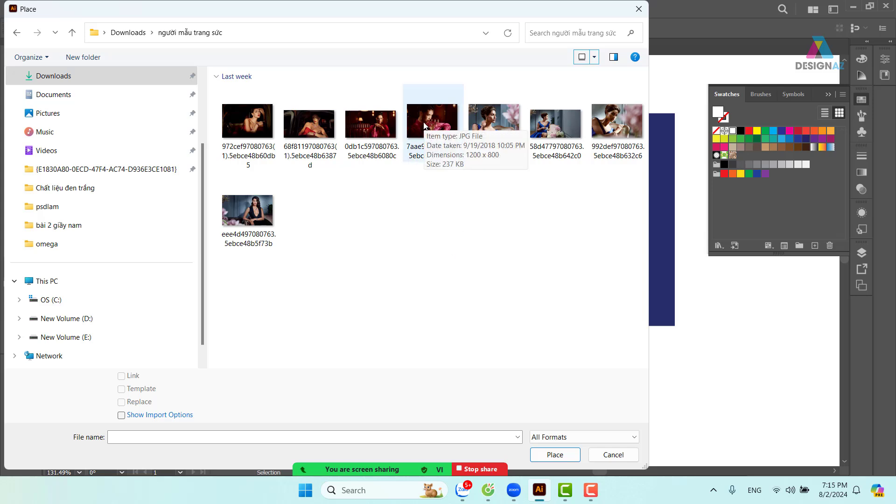
Place the linked photo 0db1c597080763.5ebce48b6080c at about 12.2 by 6.5 cm, positioning the woman over the white panel
{"action": "left_click", "coordinate": [395, 129]}
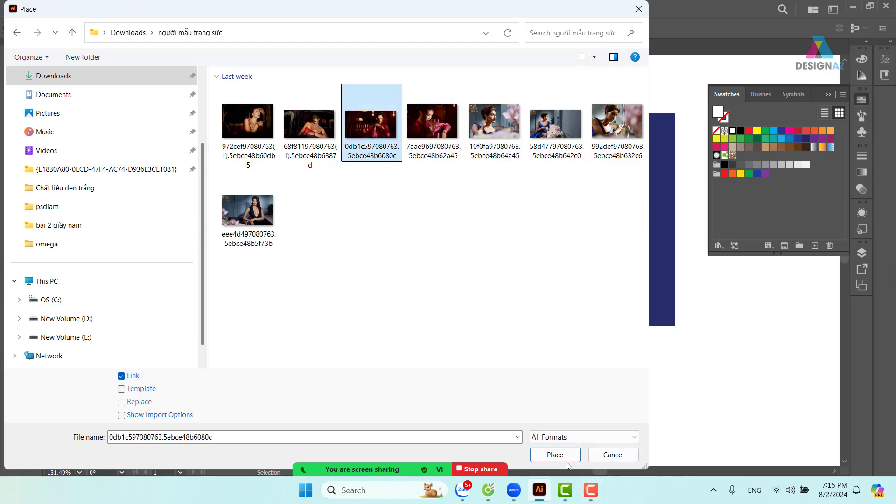
{"action": "left_click", "coordinate": [555, 454]}
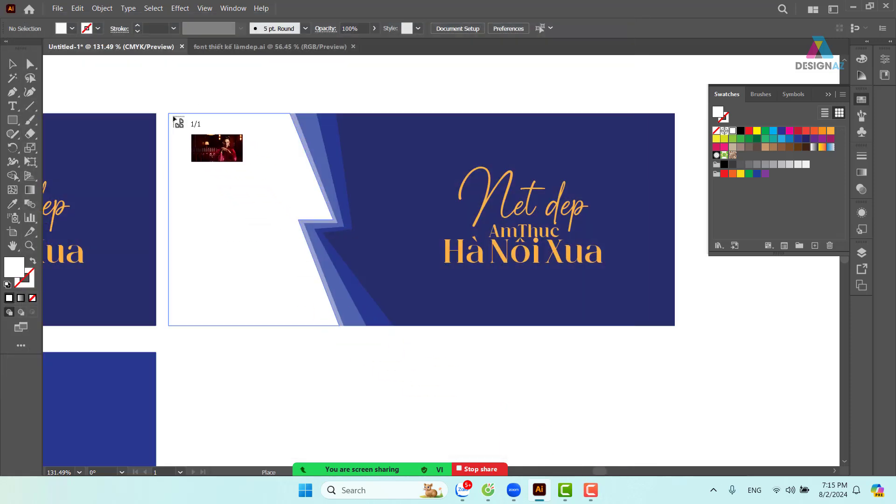
{"action": "left_click_drag", "start_coordinate": [166, 109], "coordinate": [571, 343]}
{"action": "left_click_drag", "start_coordinate": [525, 230], "coordinate": [283, 232]}
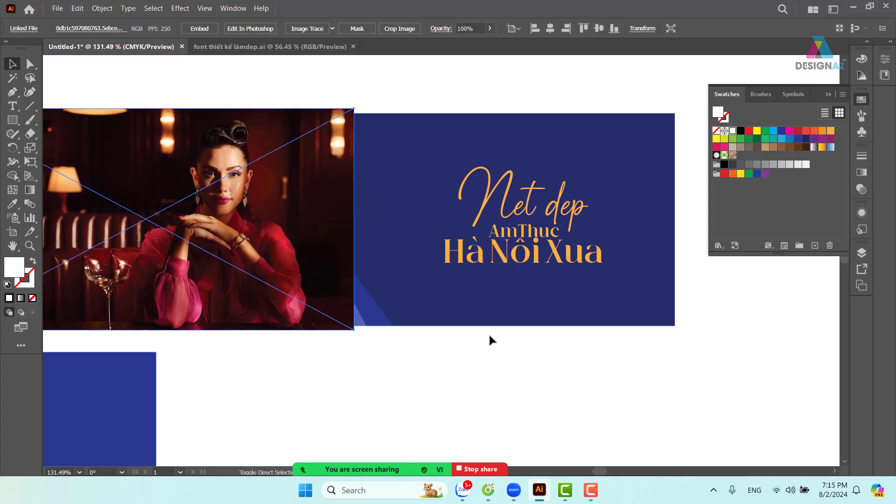
Send the photo to the back and clip it into the white zigzag-edged shape with a clipping mask
{"action": "key", "text": "ctrl+shift+bracketleft"}
{"action": "left_click", "coordinate": [277, 183], "text": "shift"}
{"action": "right_click", "coordinate": [280, 182]}
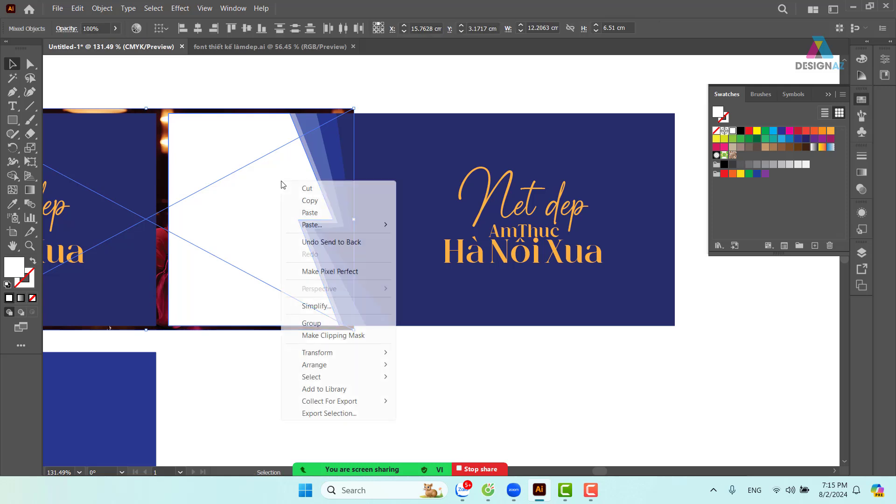
{"action": "left_click", "coordinate": [346, 335]}
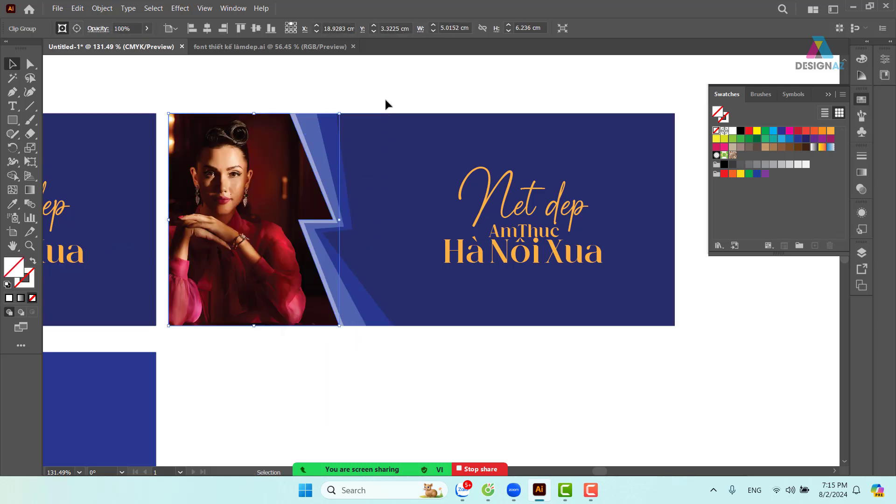
{"action": "left_click", "coordinate": [375, 109]}
Shift the photo slightly to the right inside its clip group so the woman sits centred in the zigzag-edged panel
{"action": "double_click", "coordinate": [264, 204]}
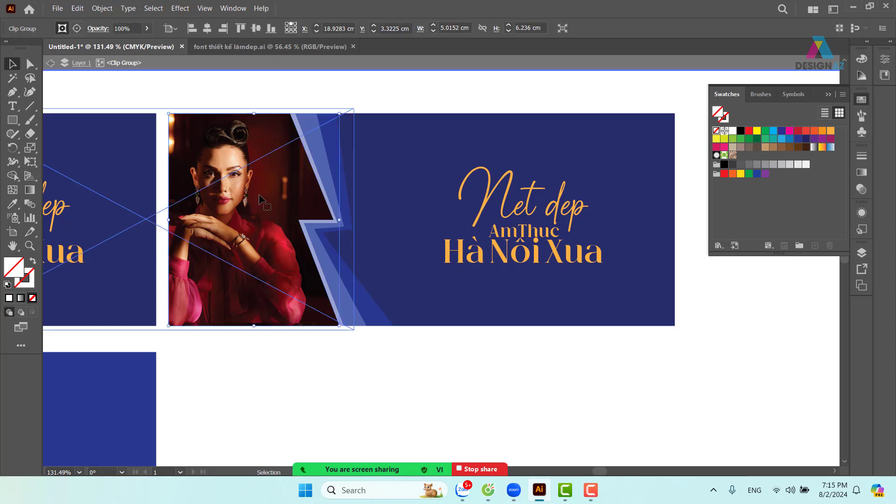
{"action": "left_click_drag", "start_coordinate": [241, 204], "coordinate": [280, 205]}
{"action": "double_click", "coordinate": [424, 87]}
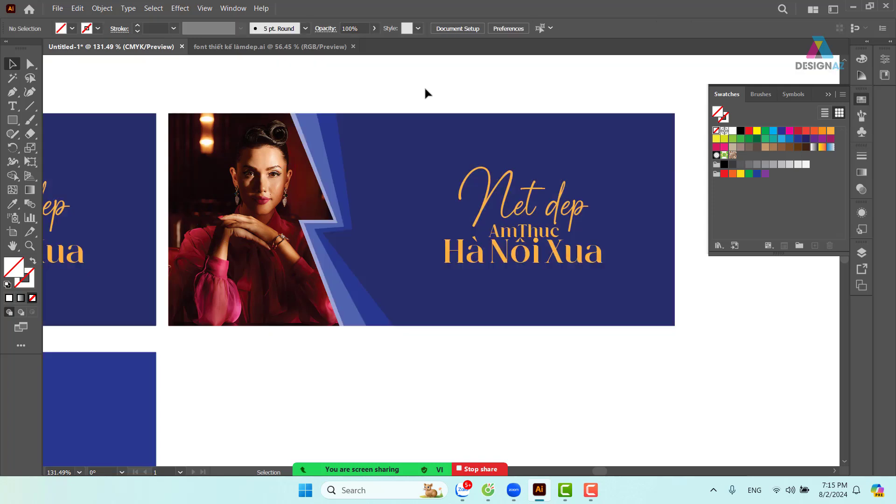
{"action": "left_click_drag", "start_coordinate": [451, 271], "coordinate": [442, 284]}
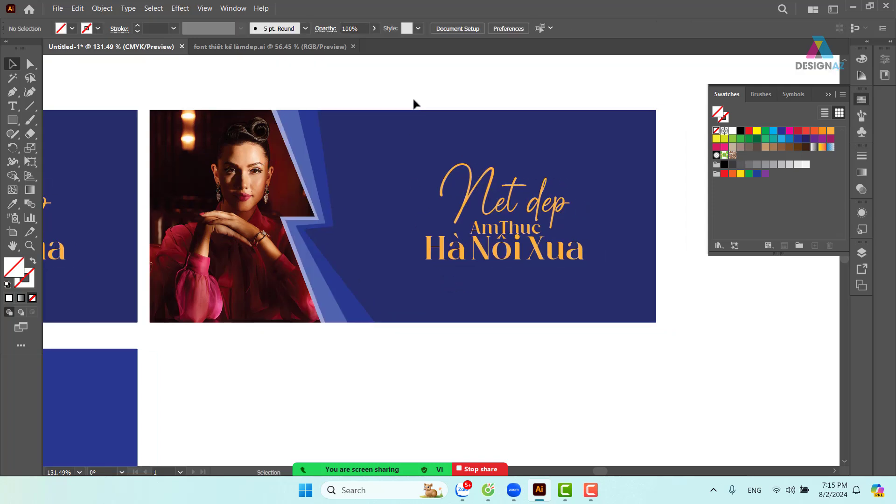
Recolour the lavender zigzag strip bordering the woman's photo with the lettering's orange
{"action": "left_click", "coordinate": [398, 164]}
{"action": "left_click", "coordinate": [329, 99]}
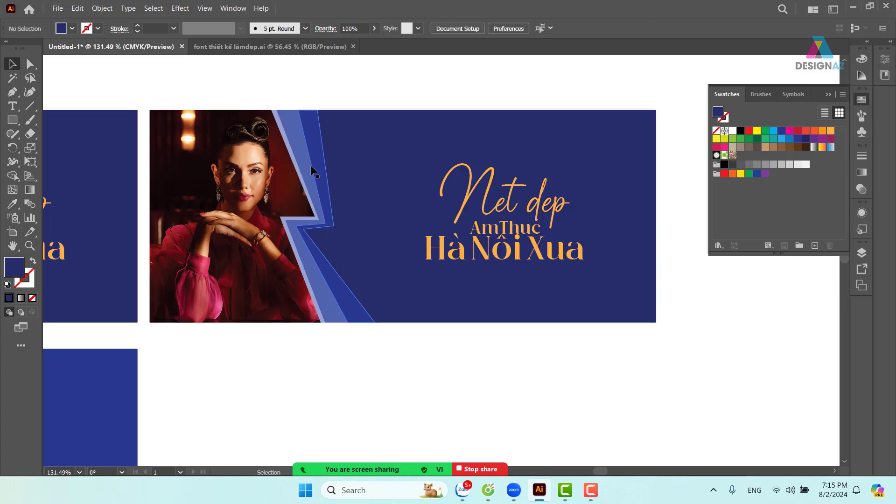
{"action": "left_click", "coordinate": [299, 173]}
{"action": "left_click_drag", "start_coordinate": [299, 169], "coordinate": [309, 146]}
{"action": "key", "text": "ctrl+z"}
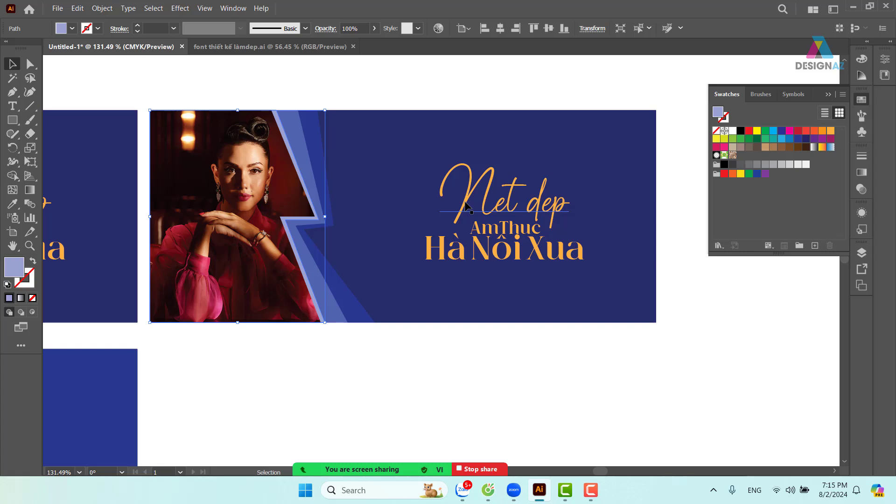
{"action": "key", "text": "i"}
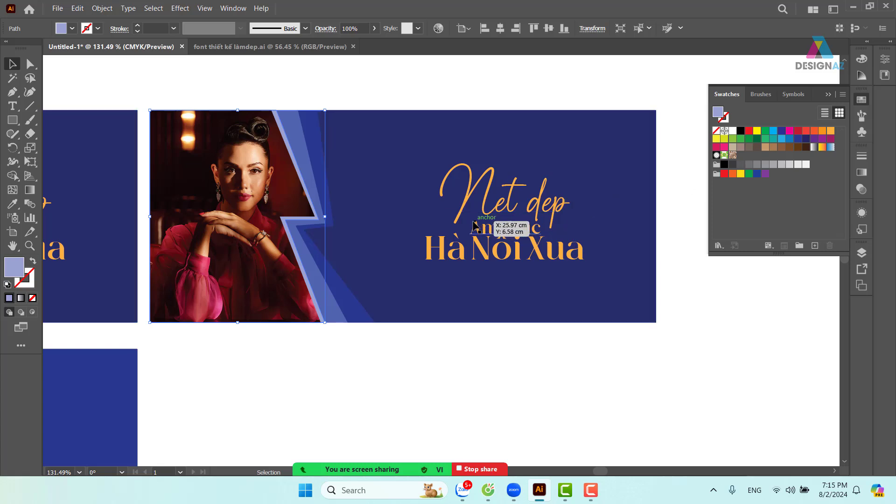
{"action": "left_click", "coordinate": [469, 198]}
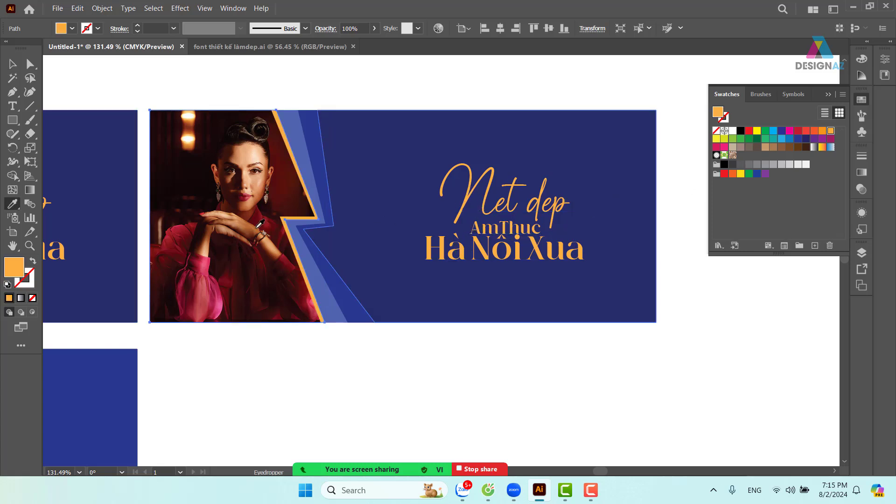
{"action": "left_click", "coordinate": [12, 64]}
{"action": "left_click", "coordinate": [328, 76]}
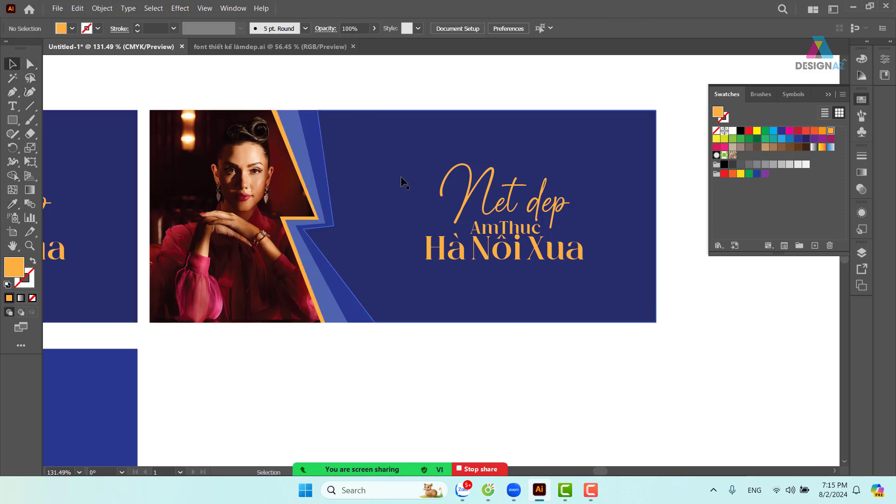
Start placing an image for the lavender panel of the banner without a photo
{"action": "left_click_drag", "start_coordinate": [411, 342], "coordinate": [398, 342]}
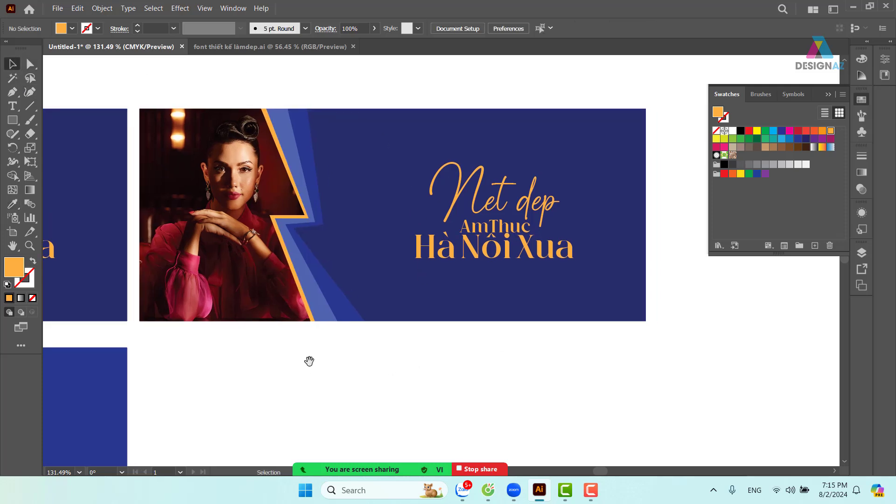
{"action": "left_click_drag", "start_coordinate": [310, 360], "coordinate": [702, 358]}
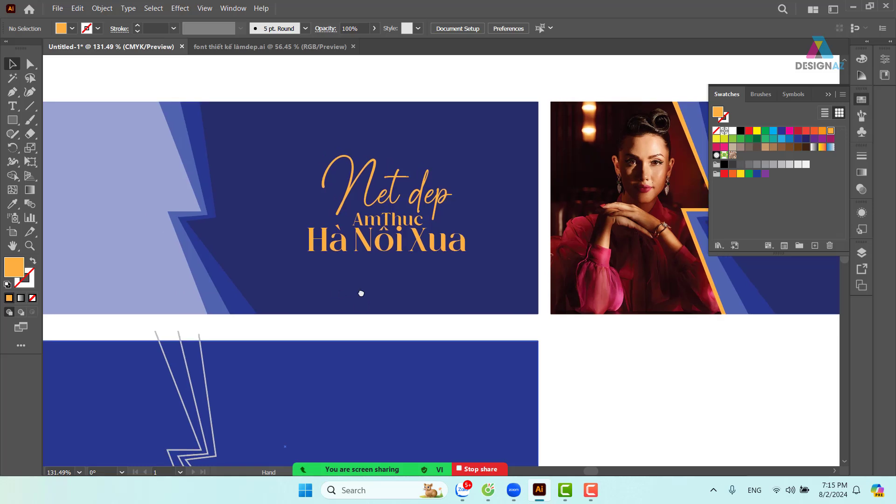
{"action": "left_click_drag", "start_coordinate": [360, 294], "coordinate": [424, 296]}
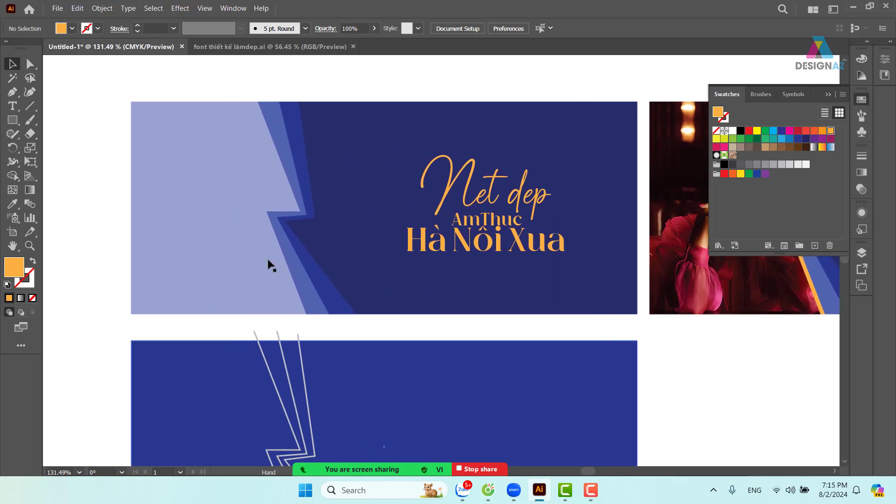
{"action": "left_click", "coordinate": [236, 247]}
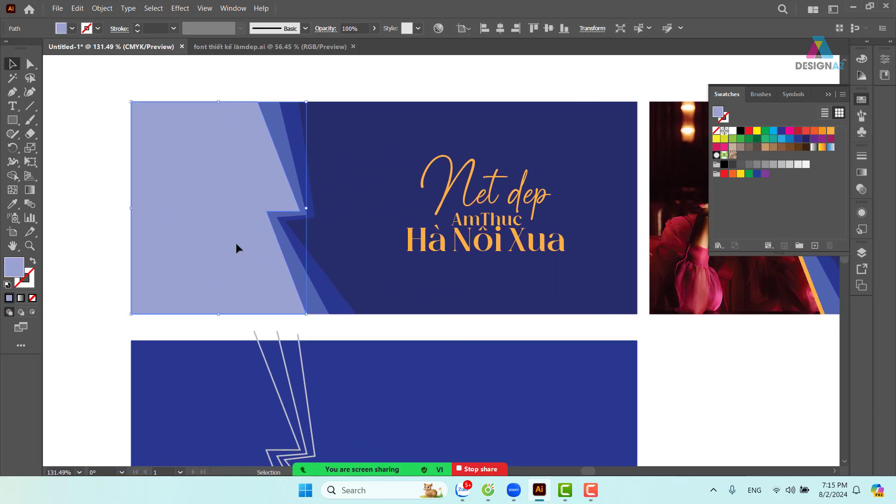
{"action": "left_click", "coordinate": [368, 67]}
{"action": "left_click_drag", "start_coordinate": [382, 179], "coordinate": [356, 176]}
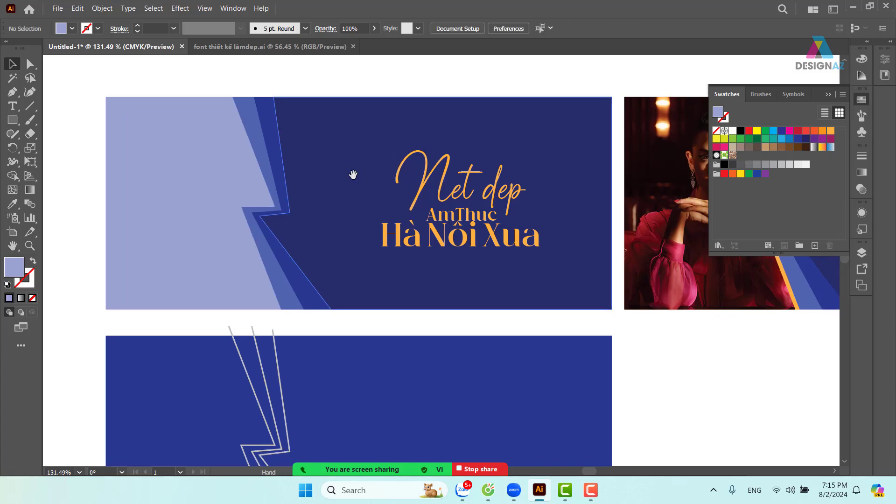
{"action": "left_click", "coordinate": [58, 8]}
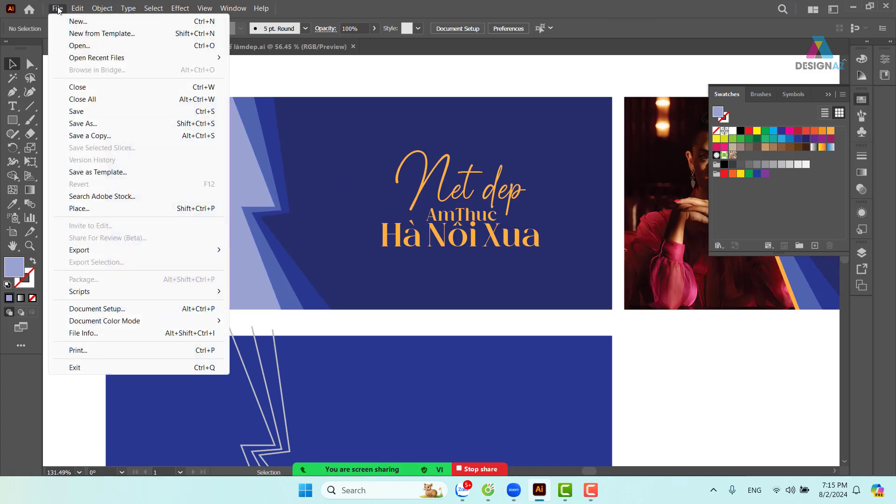
{"action": "left_click", "coordinate": [114, 209]}
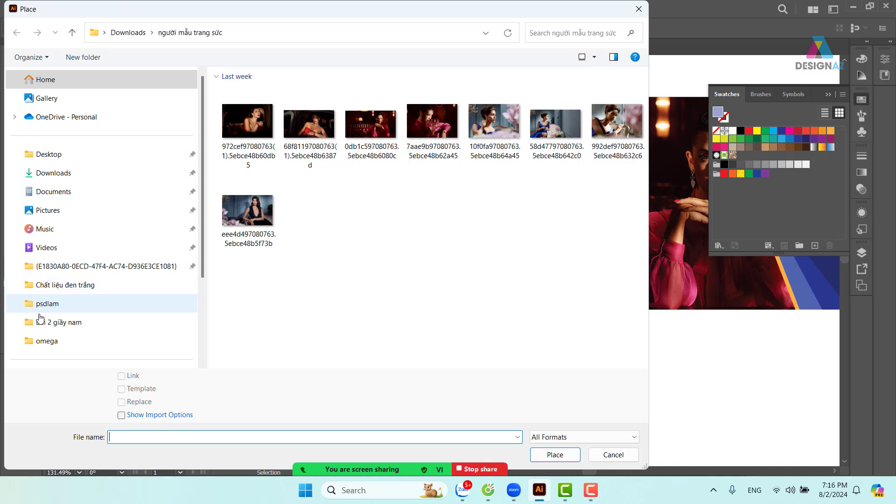
Browse the folders on drives D and E for a picture and open the nike folder on New Volume (E:)
{"action": "left_click", "coordinate": [84, 322]}
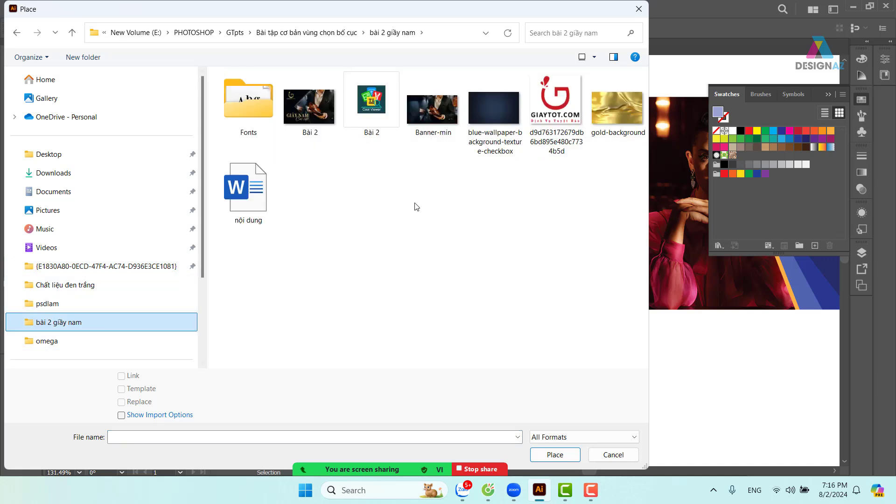
{"action": "scroll", "coordinate": [97, 320], "scroll_direction": "down", "scroll_amount": 2}
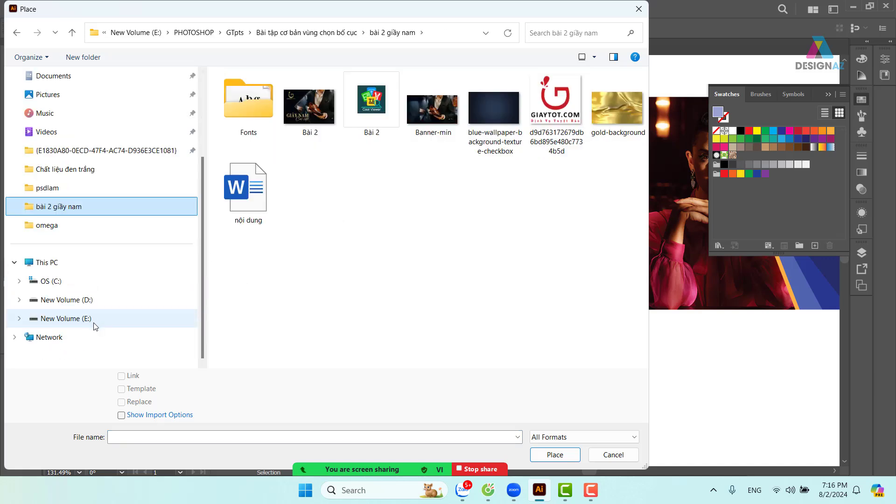
{"action": "left_click", "coordinate": [80, 303]}
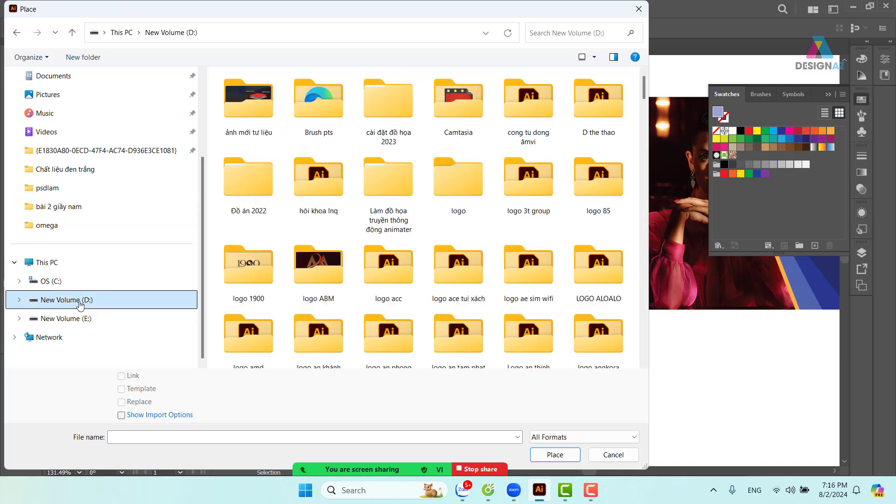
{"action": "double_click", "coordinate": [245, 112]}
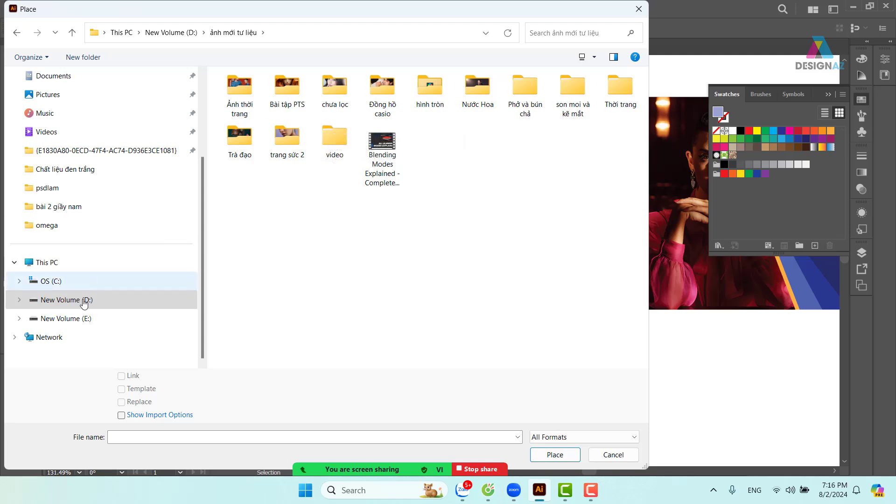
{"action": "left_click", "coordinate": [78, 320]}
{"action": "scroll", "coordinate": [469, 267], "scroll_direction": "down", "scroll_amount": 8}
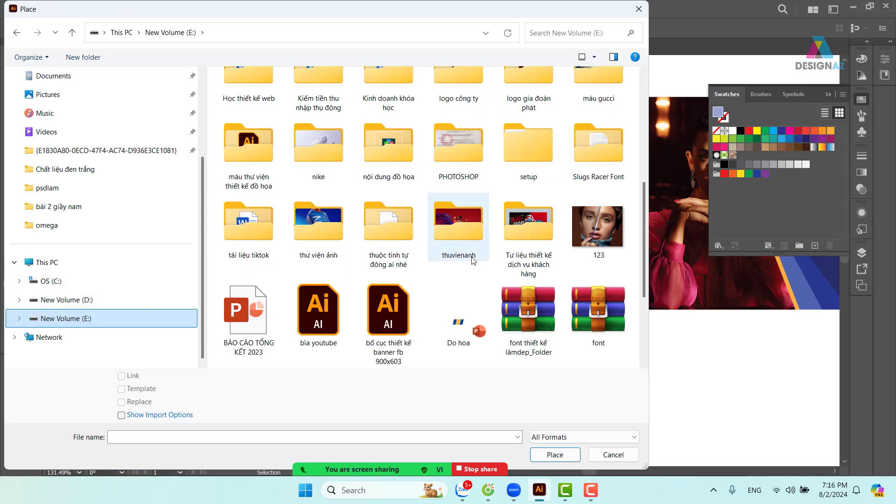
{"action": "double_click", "coordinate": [329, 155]}
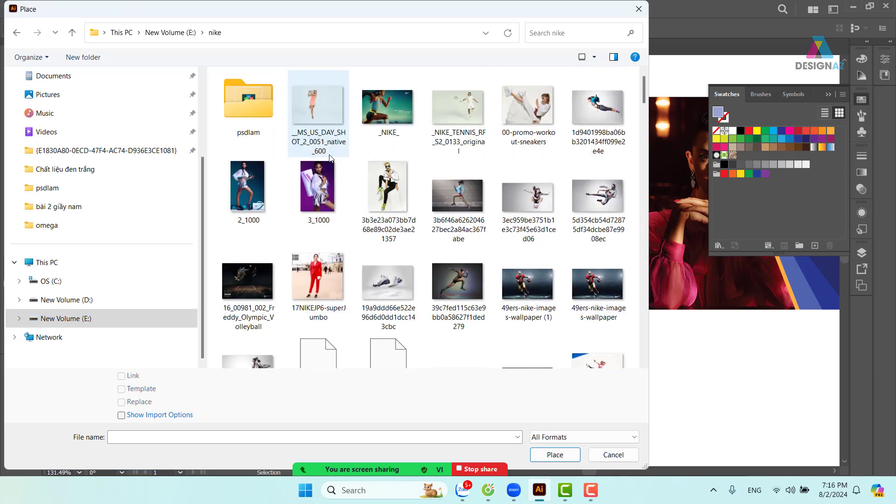
Place the linked Nike shoe image maxresdefault from the nike folder over the banner's lavender panel
{"action": "scroll", "coordinate": [412, 226], "scroll_direction": "down", "scroll_amount": 2}
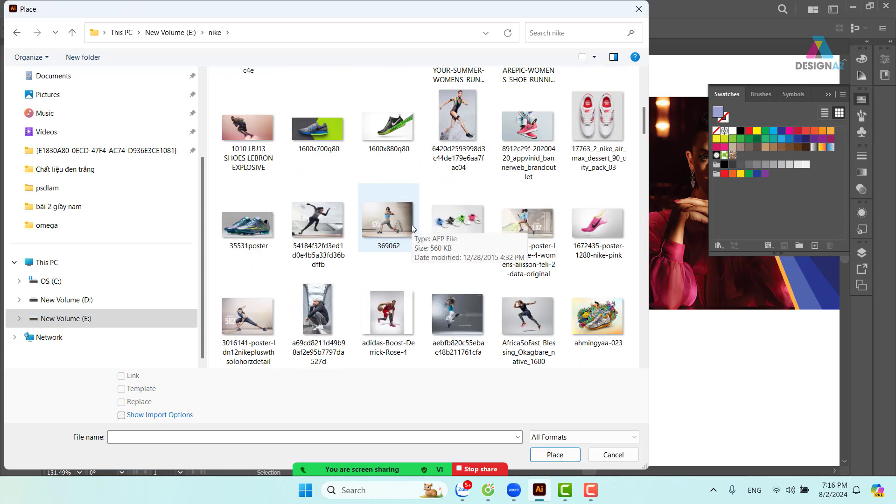
{"action": "scroll", "coordinate": [412, 225], "scroll_direction": "down", "scroll_amount": 10}
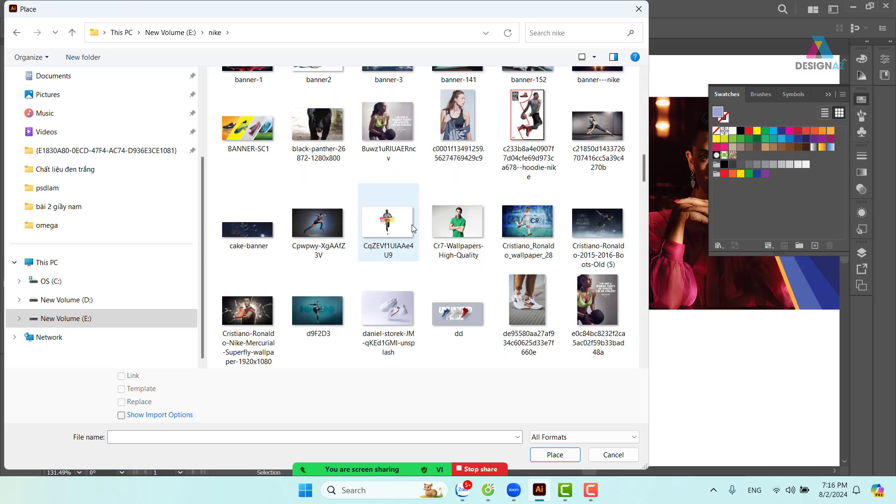
{"action": "scroll", "coordinate": [412, 225], "scroll_direction": "down", "scroll_amount": 10}
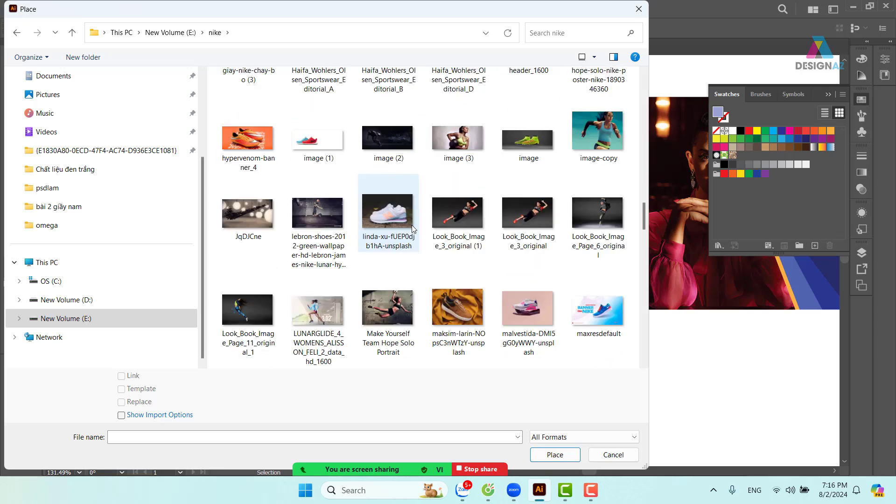
{"action": "scroll", "coordinate": [412, 224], "scroll_direction": "down", "scroll_amount": 3}
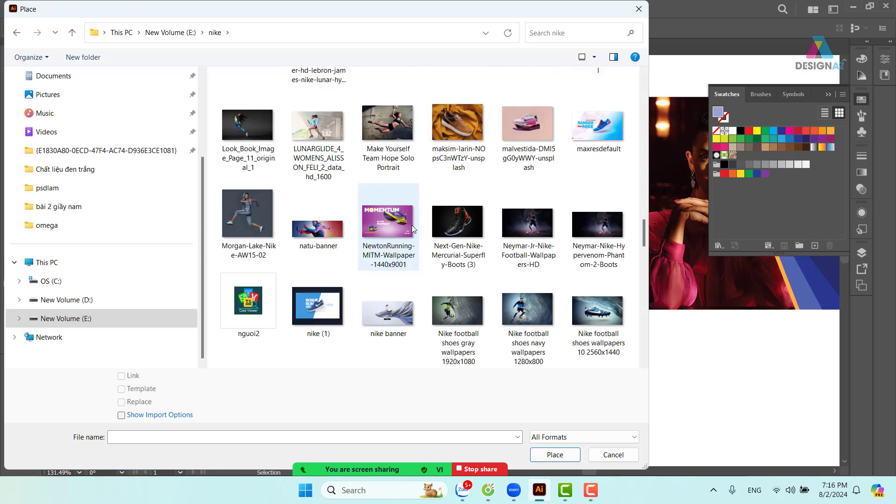
{"action": "left_click", "coordinate": [596, 129]}
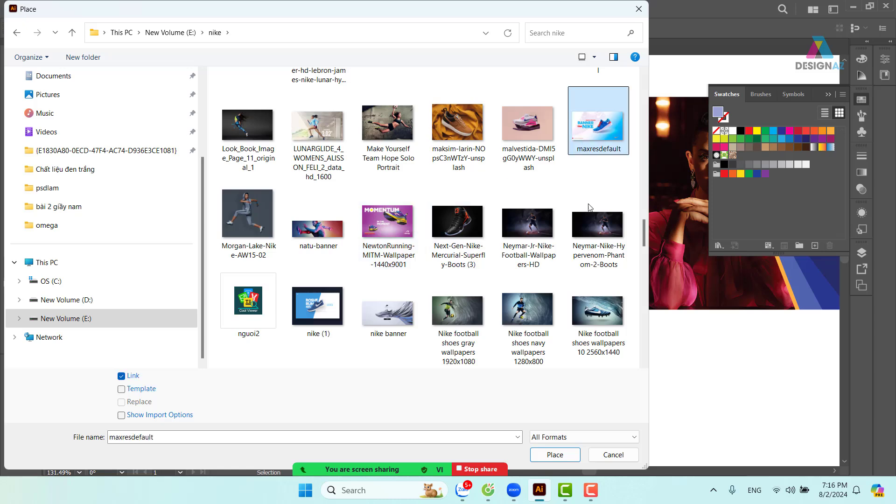
{"action": "left_click", "coordinate": [555, 455]}
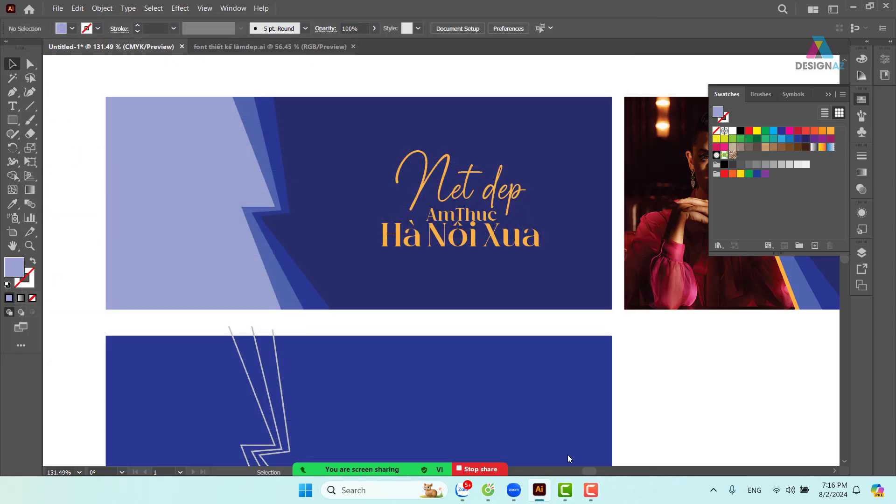
{"action": "left_click_drag", "start_coordinate": [114, 124], "coordinate": [455, 315]}
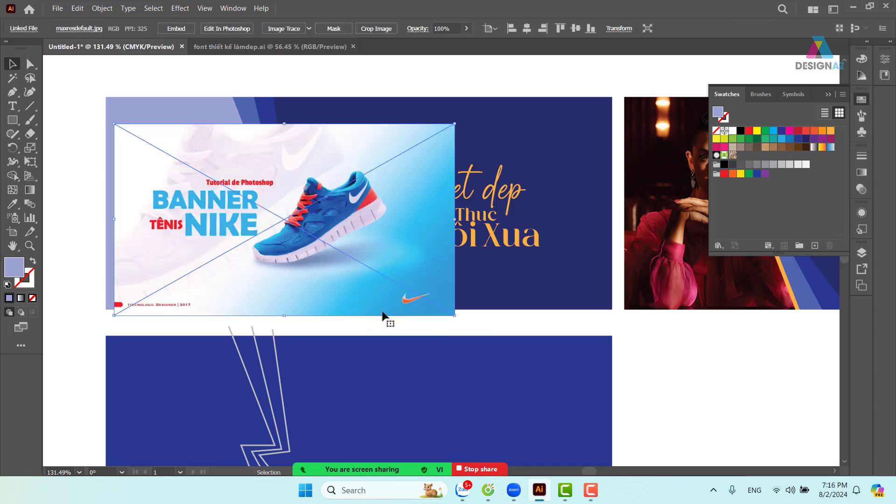
Enlarge the shoe image to about 12.6 by 7.1 cm and position it to cover the lavender panel completely
{"action": "left_click_drag", "start_coordinate": [327, 247], "coordinate": [322, 236]}
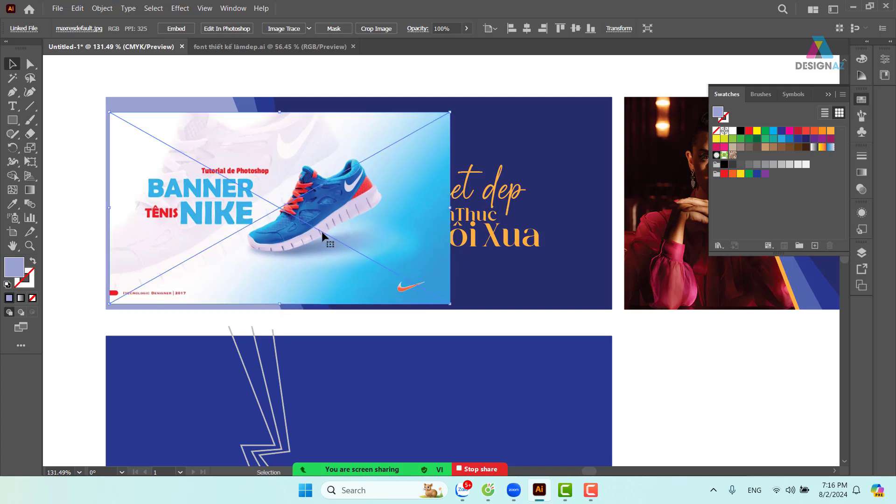
{"action": "left_click_drag", "start_coordinate": [332, 191], "coordinate": [335, 182]}
{"action": "left_click_drag", "start_coordinate": [111, 294], "coordinate": [45, 331]}
{"action": "scroll", "coordinate": [60, 324], "scroll_direction": "left", "scroll_amount": 2}
{"action": "left_click_drag", "start_coordinate": [283, 266], "coordinate": [363, 253]}
{"action": "left_click_drag", "start_coordinate": [434, 241], "coordinate": [440, 217]}
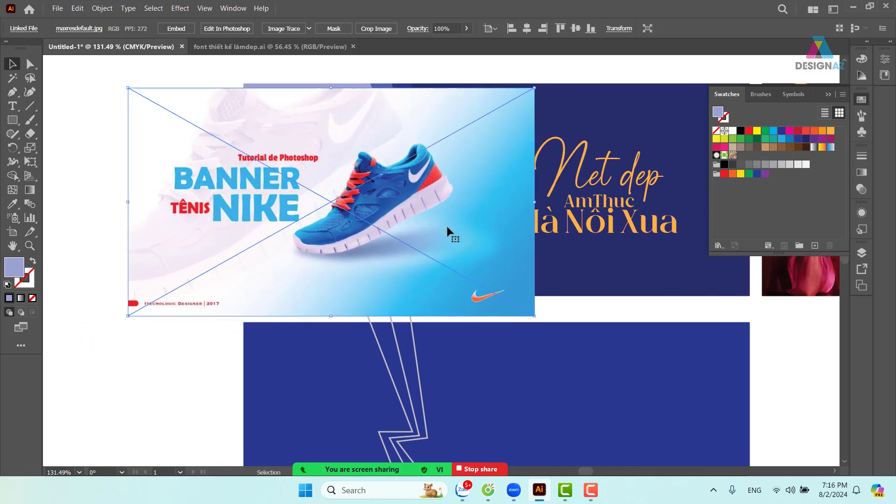
{"action": "left_click_drag", "start_coordinate": [527, 248], "coordinate": [460, 281]}
{"action": "left_click_drag", "start_coordinate": [466, 121], "coordinate": [490, 107]}
{"action": "left_click_drag", "start_coordinate": [444, 183], "coordinate": [449, 177]}
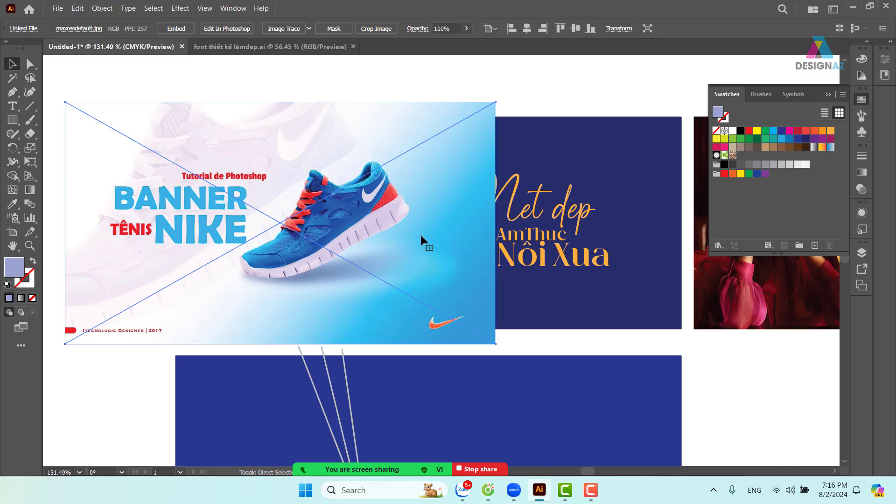
Send the shoe image to the back and clip it into the lavender zigzag-edged shape with a clipping mask
{"action": "key", "text": "ctrl+shift+bracketleft"}
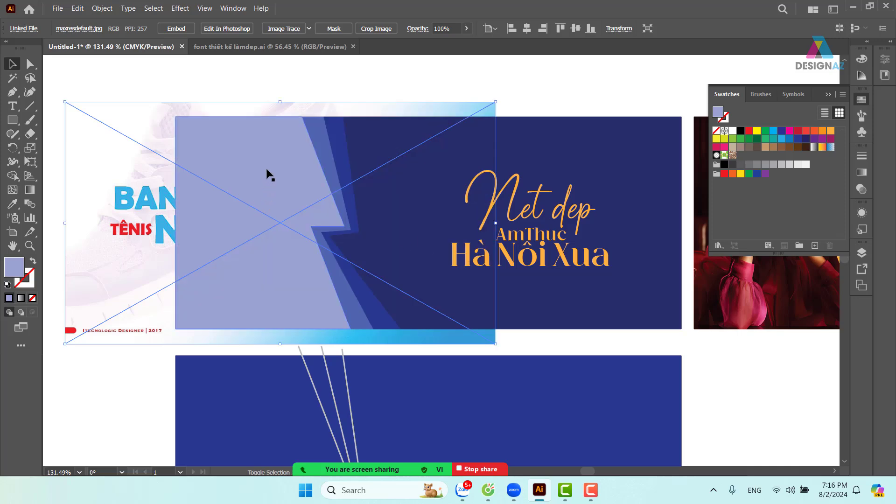
{"action": "left_click", "coordinate": [268, 171], "text": "shift"}
{"action": "right_click", "coordinate": [270, 168]}
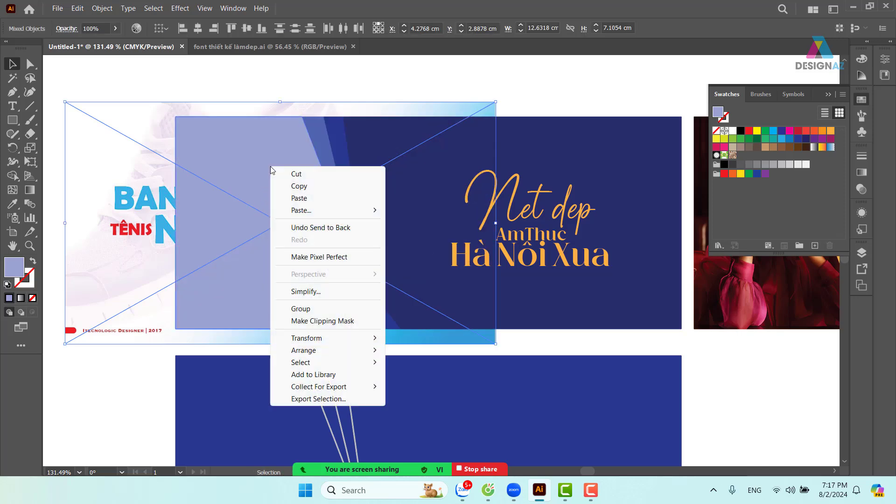
{"action": "left_click", "coordinate": [323, 322]}
{"action": "left_click", "coordinate": [455, 126]}
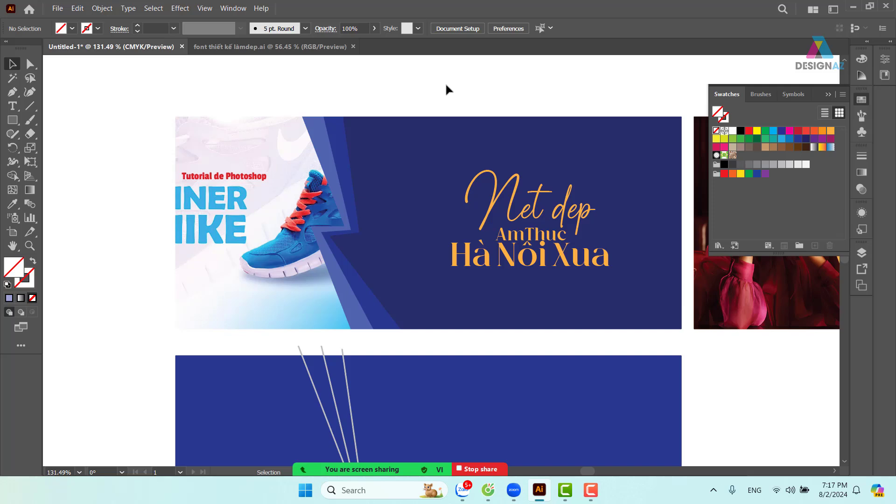
Shift the shoe image left inside its clip group and enlarge it slightly so most of the shoe fits the zigzag-edged panel
{"action": "double_click", "coordinate": [307, 215]}
{"action": "left_click_drag", "start_coordinate": [307, 216], "coordinate": [264, 228]}
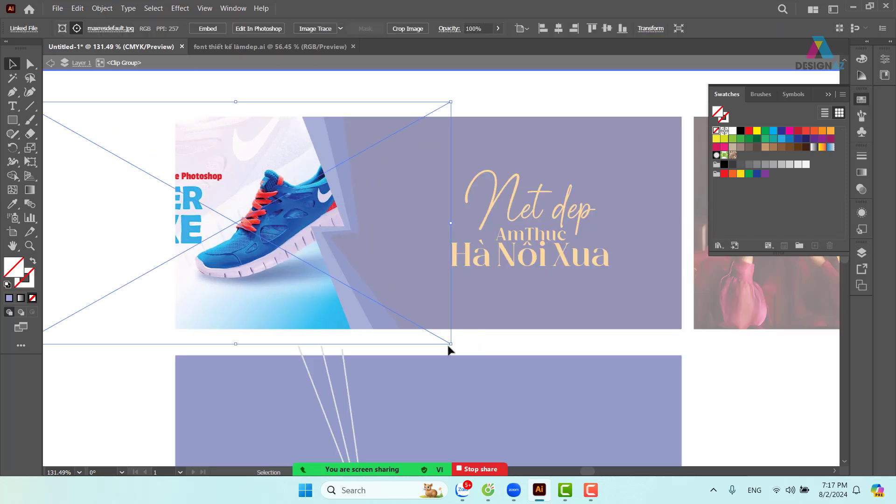
{"action": "left_click_drag", "start_coordinate": [451, 344], "coordinate": [492, 367]}
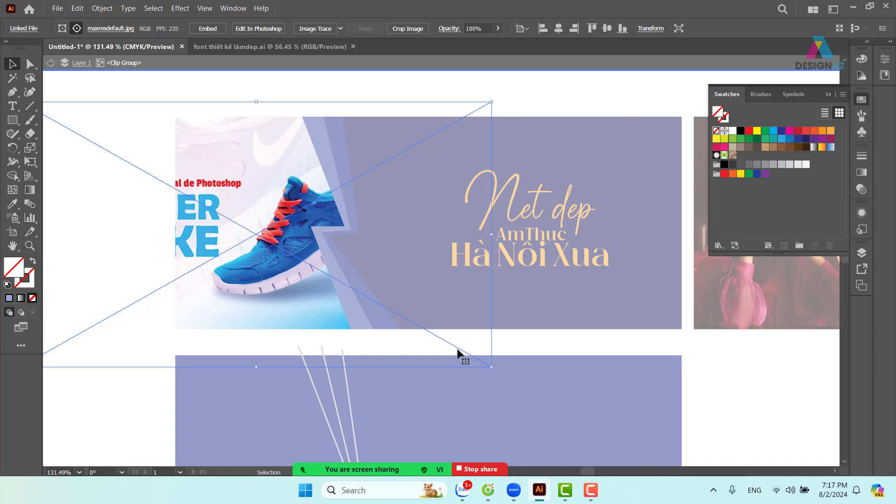
{"action": "mouse_move", "coordinate": [273, 250]}
{"action": "left_mouse_down"}
{"action": "mouse_move", "coordinate": [252, 243]}
{"action": "mouse_move", "coordinate": [264, 246]}
{"action": "left_mouse_up"}
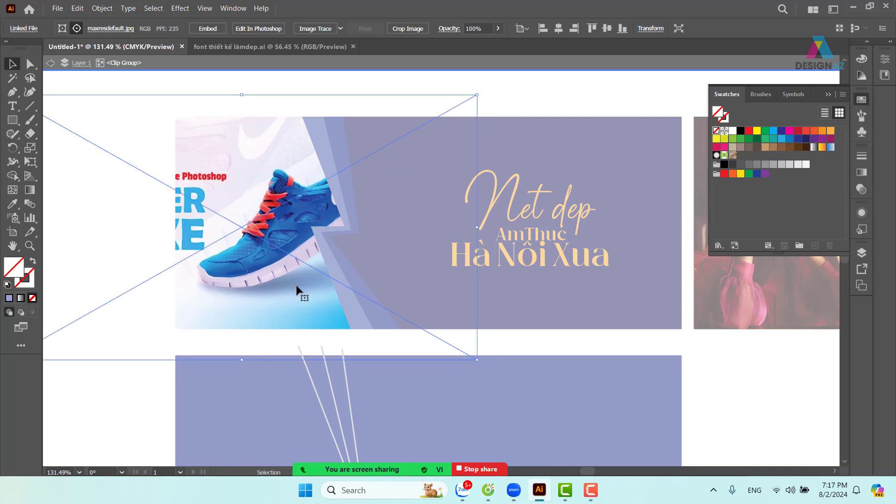
{"action": "double_click", "coordinate": [491, 83]}
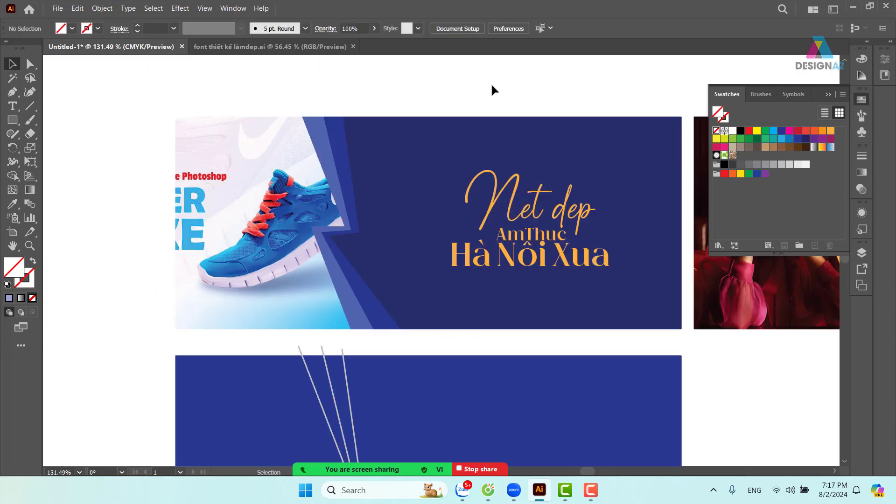
Copy the shoe image from inside its clip group and paste the unclipped copy in place above the banner
{"action": "left_click_drag", "start_coordinate": [440, 273], "coordinate": [420, 250]}
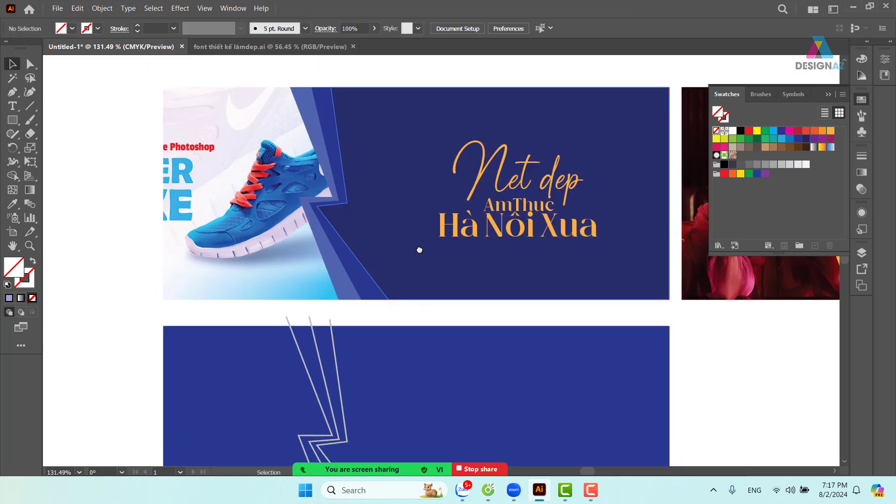
{"action": "left_click", "coordinate": [252, 220]}
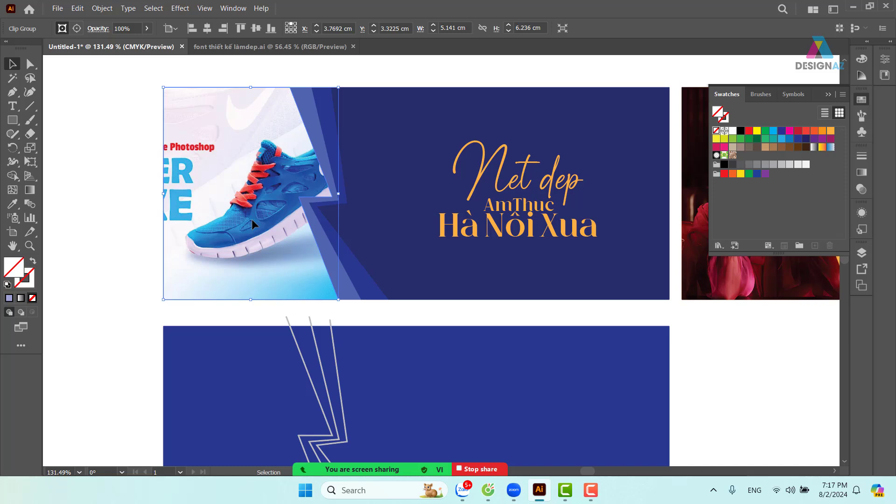
{"action": "double_click", "coordinate": [252, 220]}
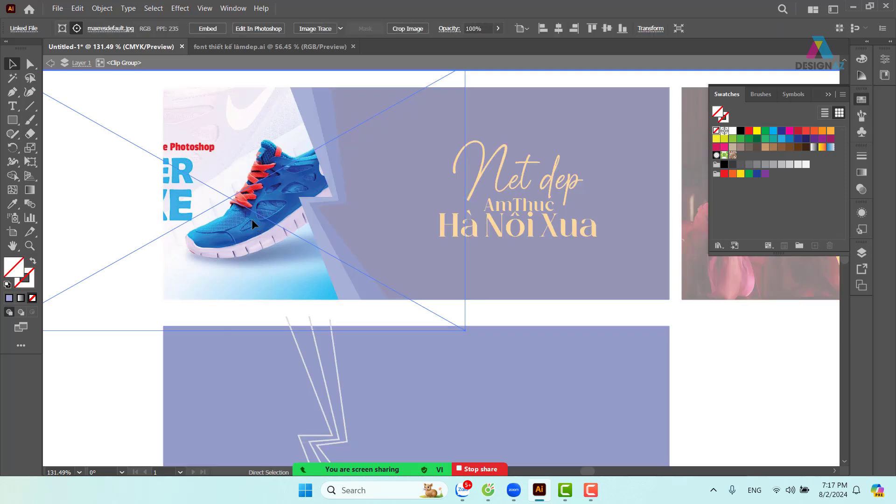
{"action": "double_click", "coordinate": [516, 82]}
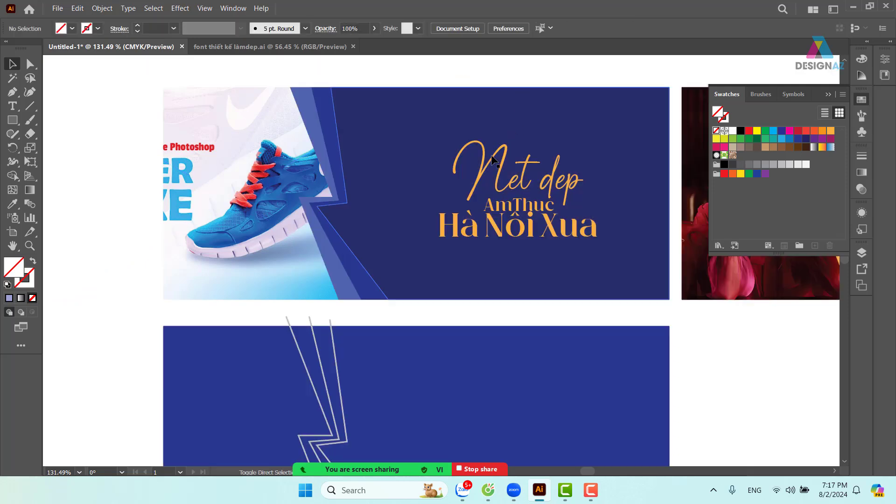
{"action": "key", "text": "ctrl+z"}
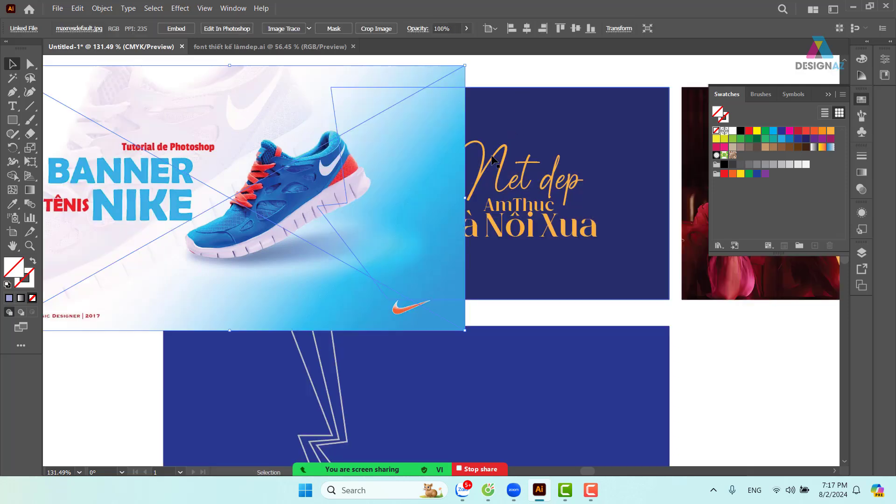
Lower the unclipped shoe image's opacity to 70% and deselect it
{"action": "left_click", "coordinate": [466, 30]}
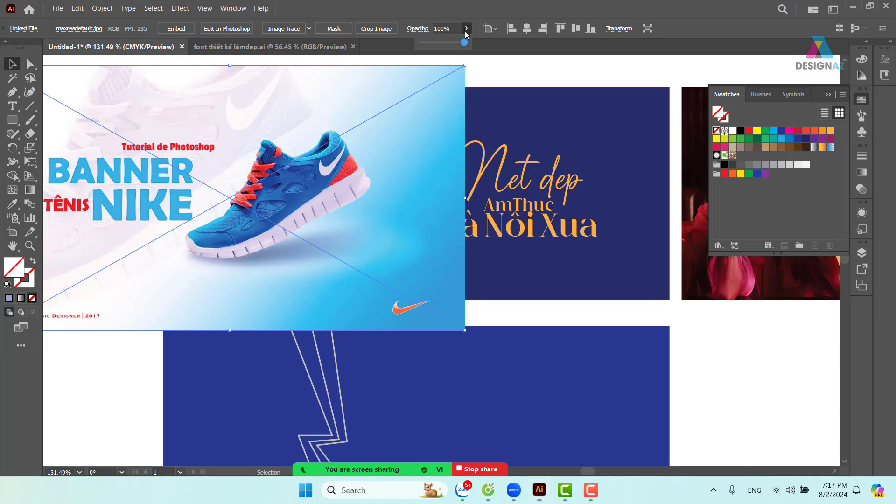
{"action": "mouse_move", "coordinate": [463, 43]}
{"action": "left_mouse_down"}
{"action": "mouse_move", "coordinate": [446, 46]}
{"action": "mouse_move", "coordinate": [454, 47]}
{"action": "left_mouse_up"}
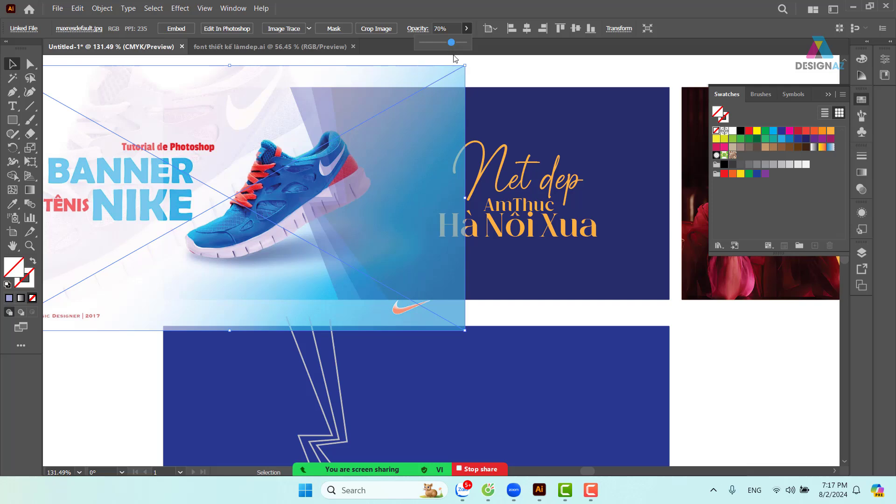
{"action": "left_click", "coordinate": [508, 65]}
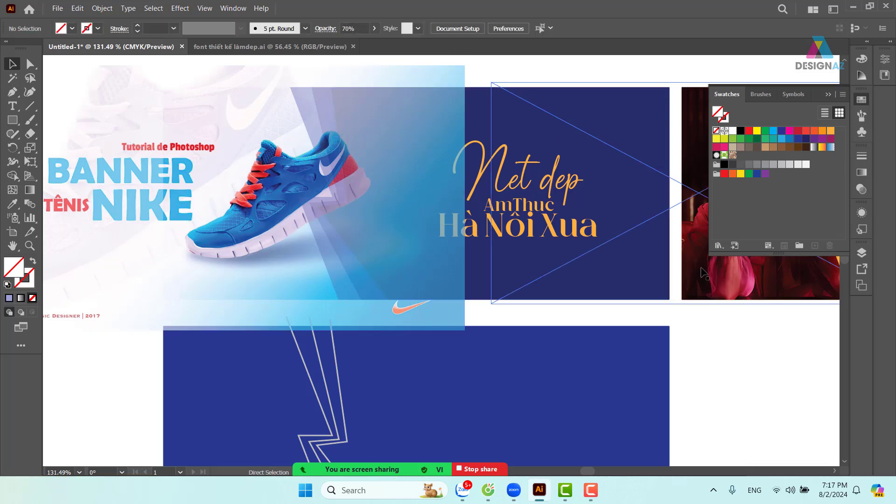
Start a Pen path at a tread groove under the shoe's sole and trace the sole edge to the next groove toward the toe
{"action": "key", "text": "ctrl+plus"}
{"action": "key", "text": "ctrl+plus"}
{"action": "key", "text": "space"}
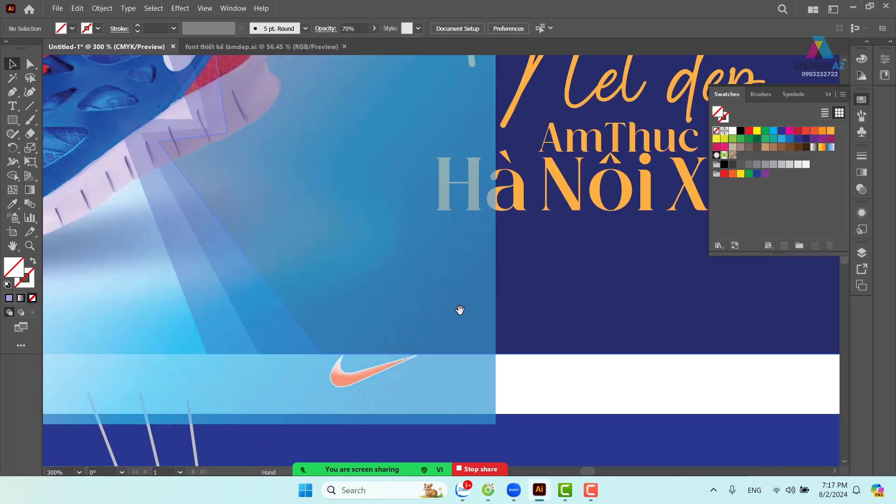
{"action": "left_click_drag", "start_coordinate": [223, 237], "coordinate": [527, 260]}
{"action": "left_click_drag", "start_coordinate": [281, 270], "coordinate": [344, 332]}
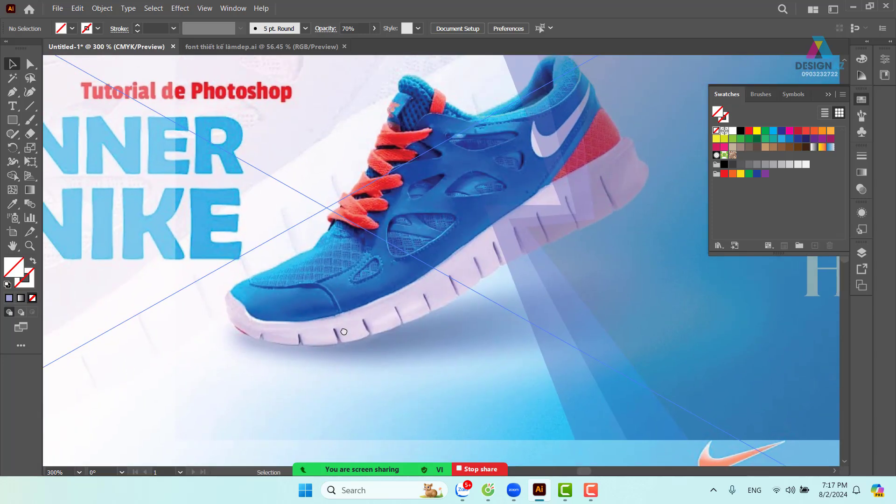
{"action": "scroll", "coordinate": [344, 332], "scroll_direction": "up", "scroll_amount": 2}
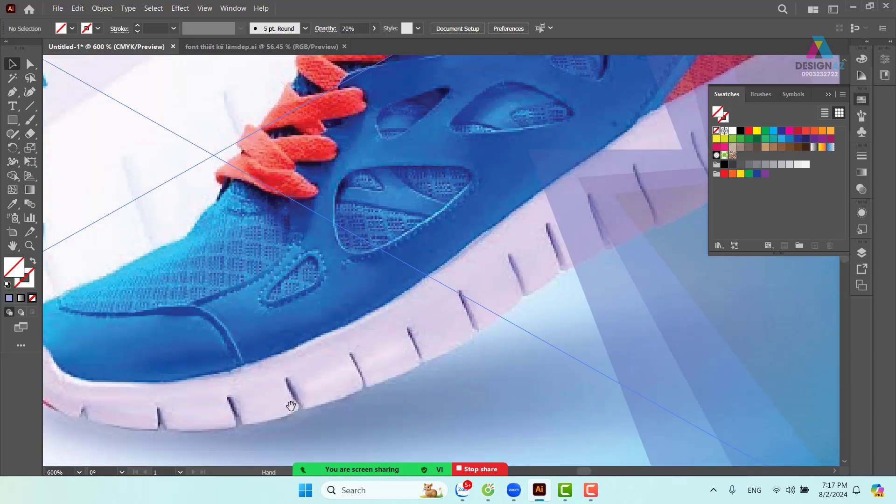
{"action": "left_click_drag", "start_coordinate": [291, 405], "coordinate": [448, 312]}
{"action": "key", "text": "p"}
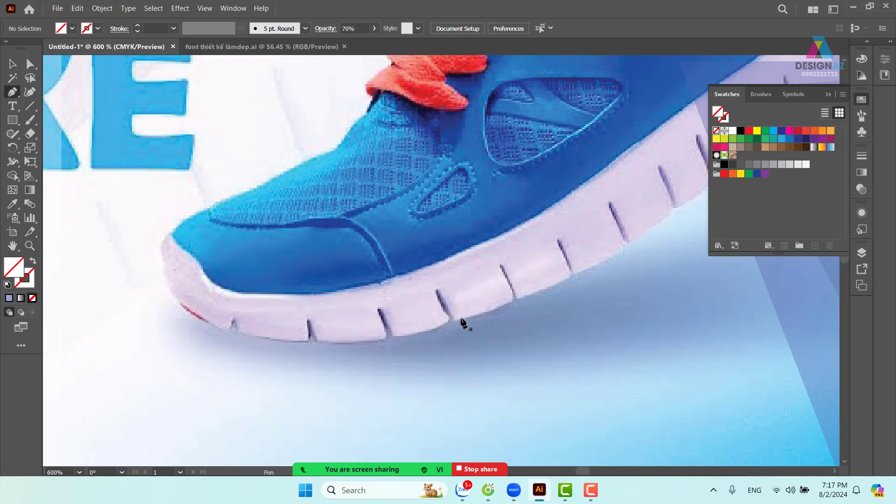
{"action": "left_click", "coordinate": [449, 322]}
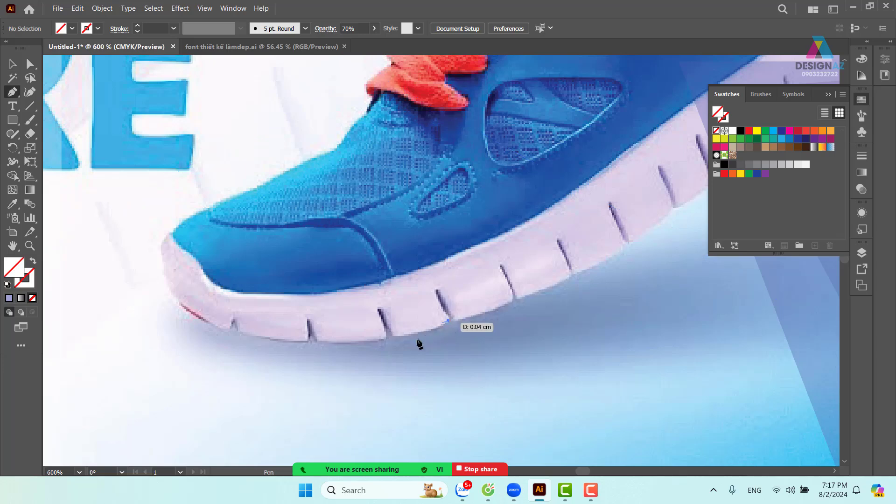
{"action": "left_click_drag", "start_coordinate": [353, 338], "coordinate": [347, 339]}
{"action": "left_click", "coordinate": [392, 336]}
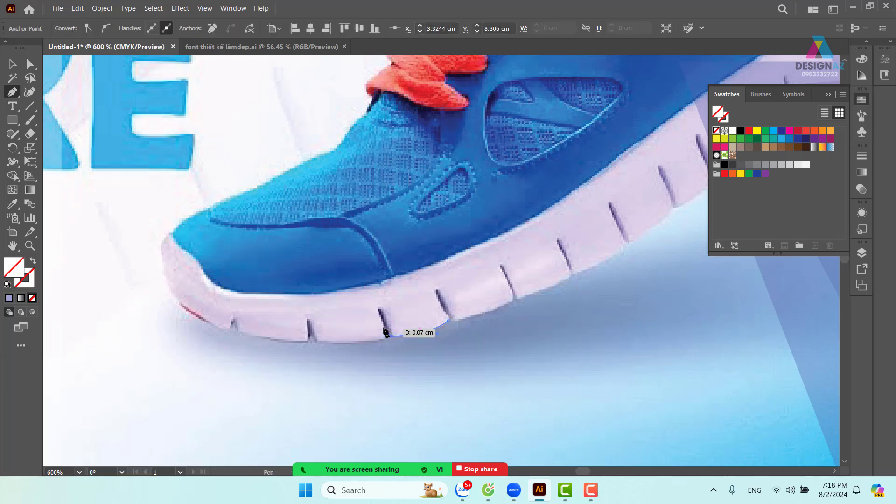
Continue the path along the sole's underside toward the toe, following the edges of the three foremost tread grooves
{"action": "left_click", "coordinate": [383, 329]}
{"action": "left_click", "coordinate": [383, 338]}
{"action": "left_click", "coordinate": [316, 344]}
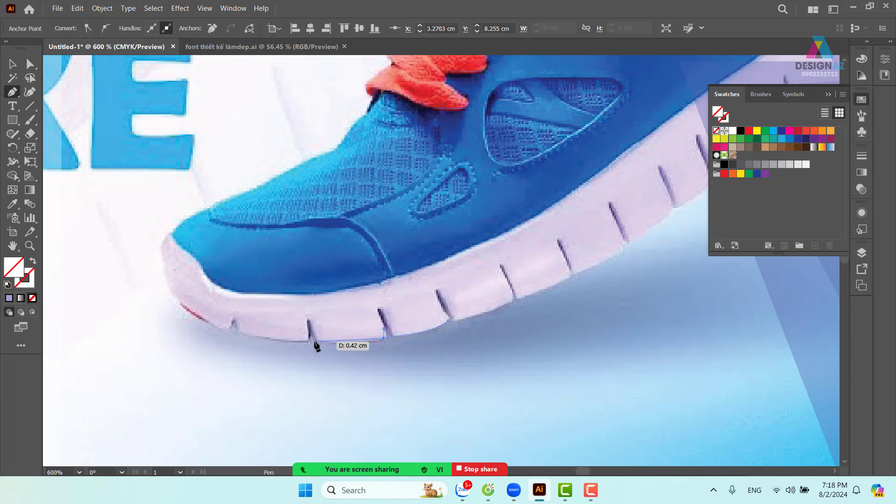
{"action": "left_click_drag", "start_coordinate": [272, 332], "coordinate": [272, 333]}
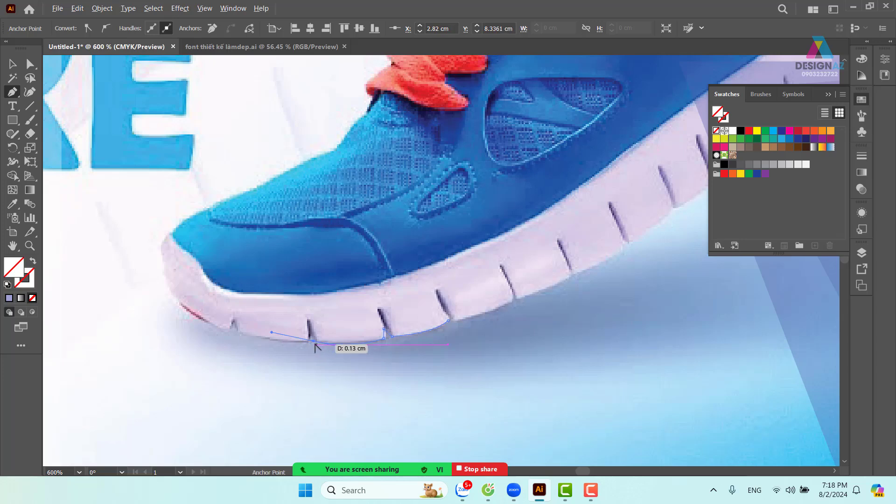
{"action": "left_click", "coordinate": [314, 342]}
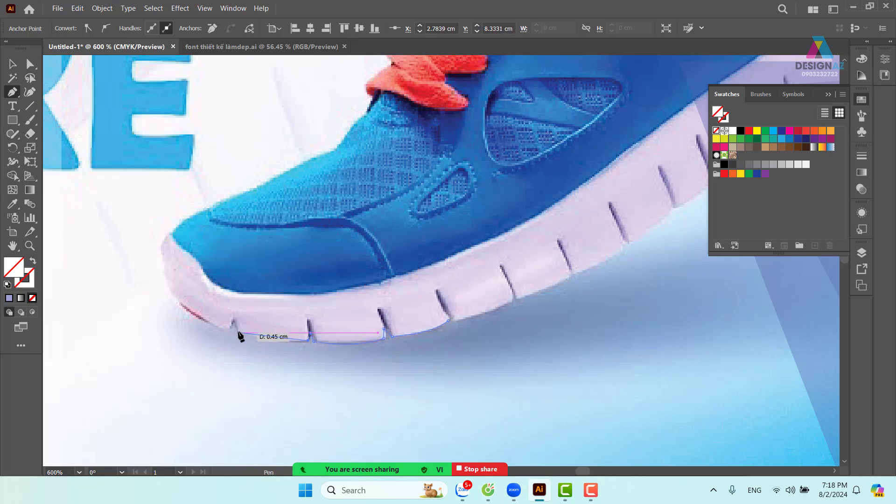
{"action": "left_click_drag", "start_coordinate": [236, 333], "coordinate": [228, 324]}
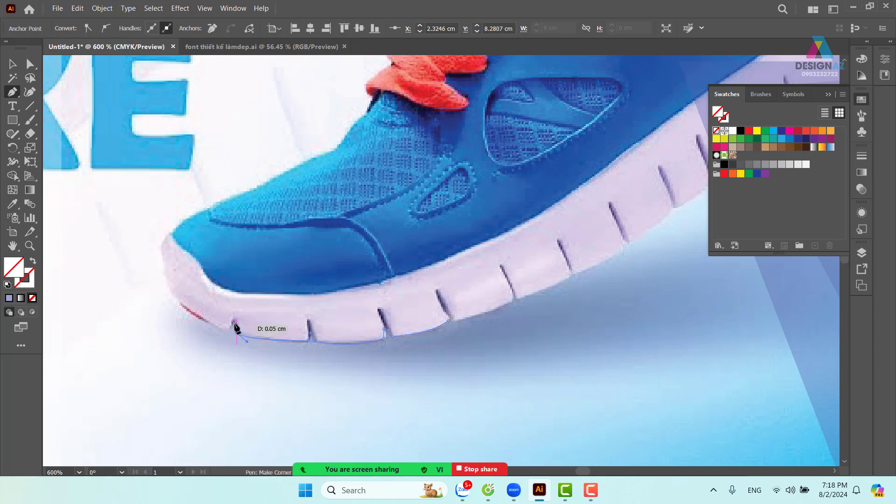
{"action": "left_click", "coordinate": [236, 328]}
{"action": "left_click", "coordinate": [229, 333]}
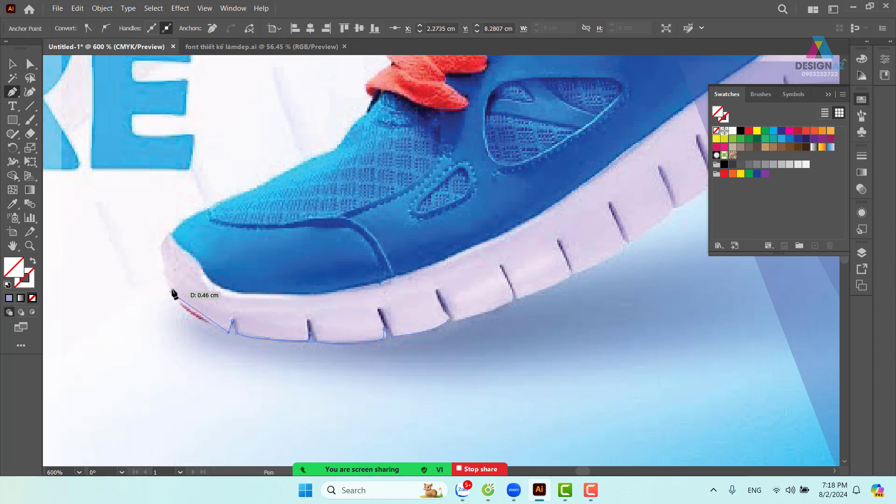
Trace the path around the toe's rubber edge and up the mesh upper to the base of the laces
{"action": "left_click_drag", "start_coordinate": [168, 283], "coordinate": [186, 229]}
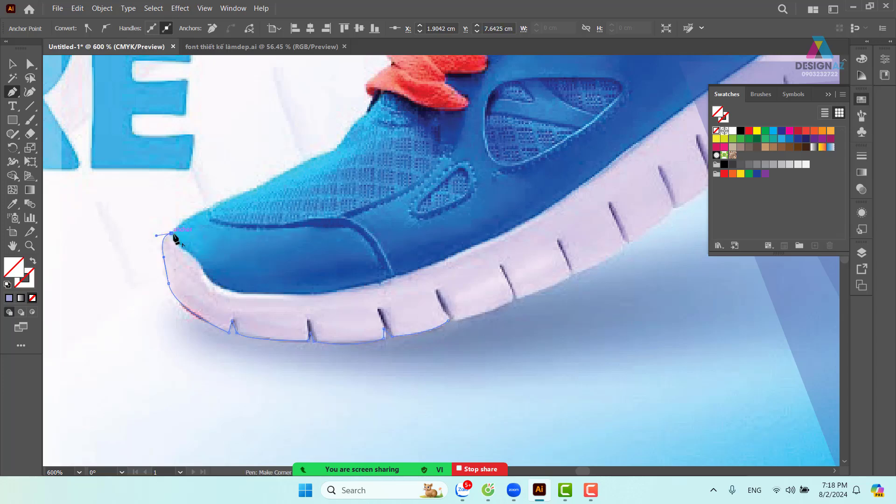
{"action": "left_click", "coordinate": [172, 233]}
{"action": "left_click_drag", "start_coordinate": [252, 226], "coordinate": [235, 270]}
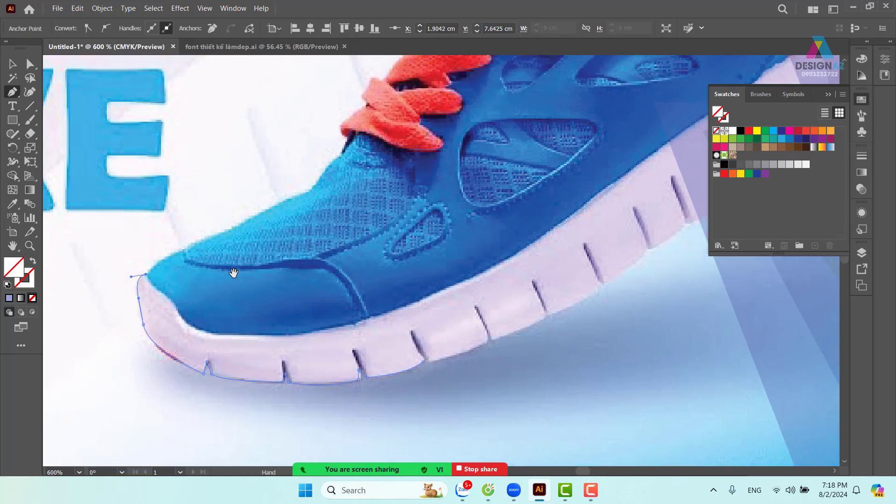
{"action": "left_click_drag", "start_coordinate": [182, 251], "coordinate": [234, 229]}
{"action": "left_click", "coordinate": [184, 250]}
{"action": "left_click_drag", "start_coordinate": [308, 193], "coordinate": [328, 297]}
{"action": "left_click", "coordinate": [308, 193]}
{"action": "left_click", "coordinate": [341, 158]}
{"action": "key", "text": "space"}
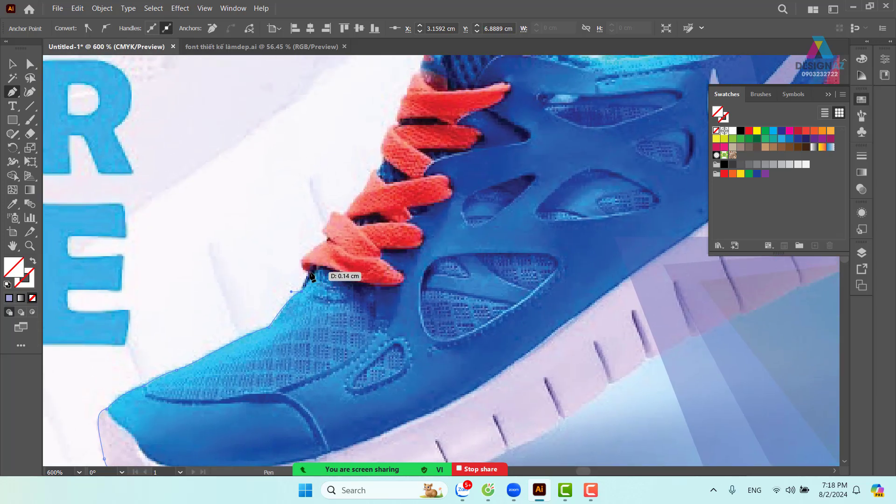
Continue the path around the outer edges of the three lowest red laces
{"action": "left_click_drag", "start_coordinate": [308, 254], "coordinate": [335, 246]}
{"action": "left_click", "coordinate": [329, 243]}
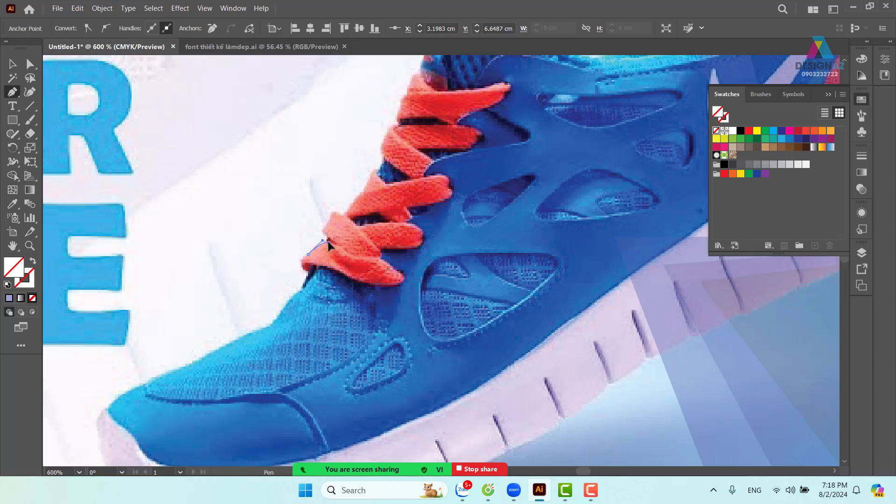
{"action": "left_click_drag", "start_coordinate": [329, 240], "coordinate": [384, 169]}
{"action": "left_click", "coordinate": [345, 218]}
{"action": "left_click", "coordinate": [370, 179]}
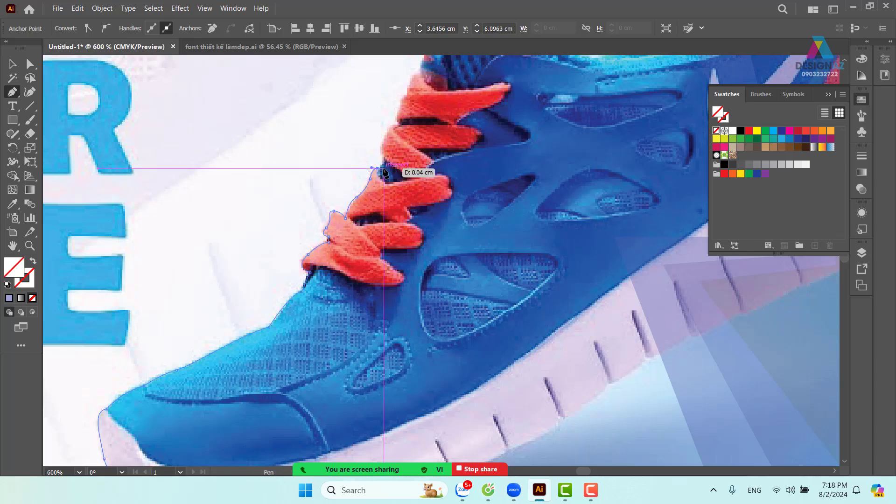
{"action": "left_click", "coordinate": [378, 169]}
{"action": "left_click", "coordinate": [384, 158]}
{"action": "left_click", "coordinate": [384, 142]}
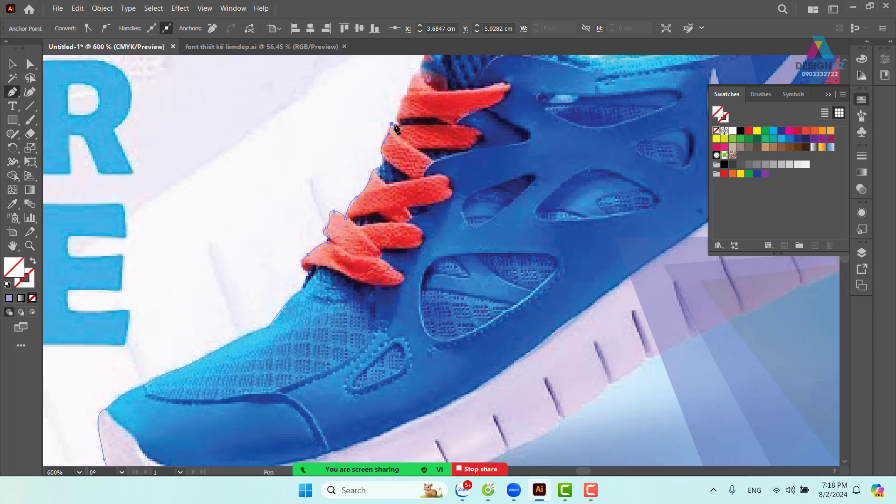
{"action": "left_click", "coordinate": [391, 124]}
{"action": "left_click", "coordinate": [397, 126]}
Trace the path around the topmost front lace and onto the front edge of the tongue's label
{"action": "left_click_drag", "start_coordinate": [416, 106], "coordinate": [364, 278]}
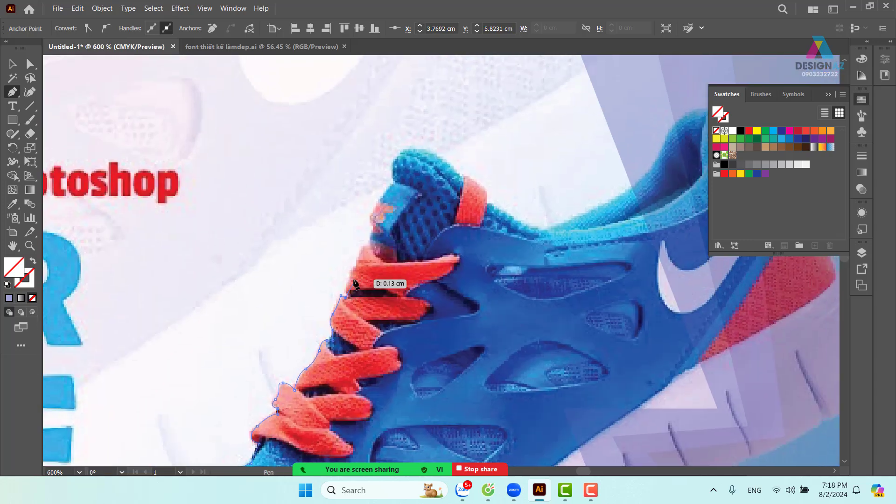
{"action": "left_click", "coordinate": [350, 275]}
{"action": "left_click", "coordinate": [355, 264]}
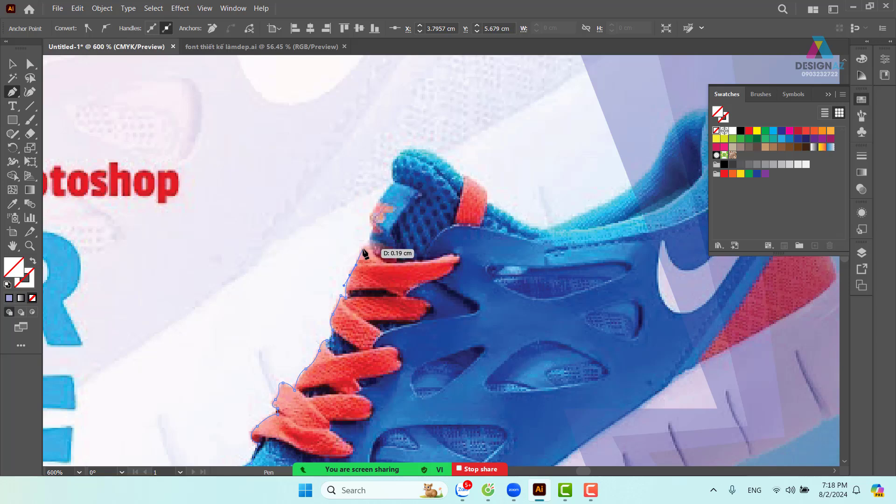
{"action": "left_click", "coordinate": [361, 247]}
{"action": "left_click", "coordinate": [370, 246]}
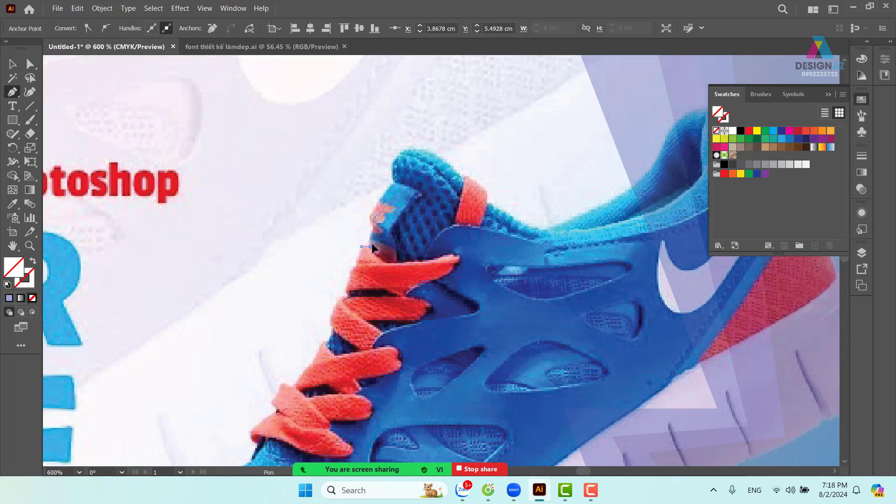
{"action": "left_click", "coordinate": [371, 230]}
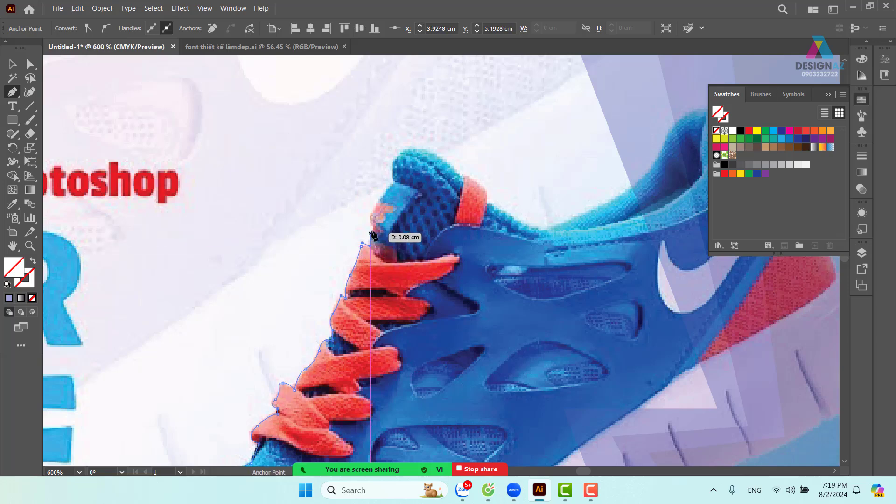
{"action": "left_click_drag", "start_coordinate": [371, 218], "coordinate": [373, 212]}
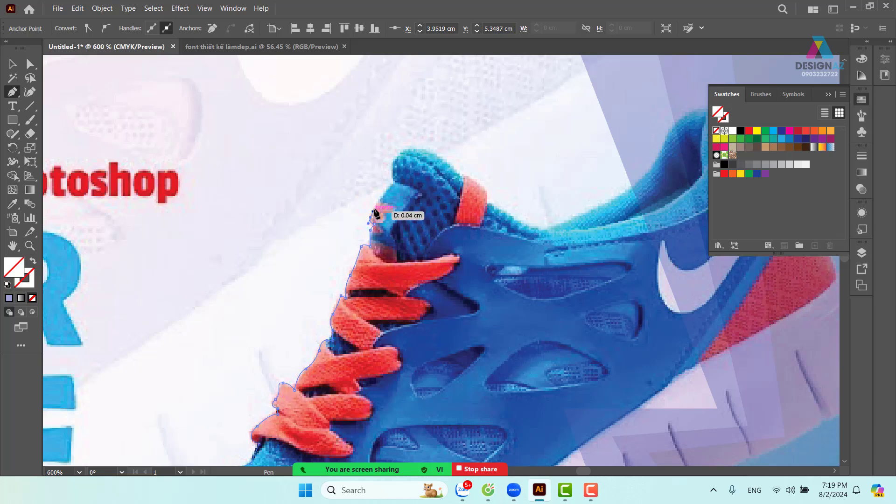
Continue the path up the tongue label and around the tongue's rounded tip to the red loop behind it
{"action": "left_click", "coordinate": [383, 198]}
{"action": "left_click", "coordinate": [392, 183]}
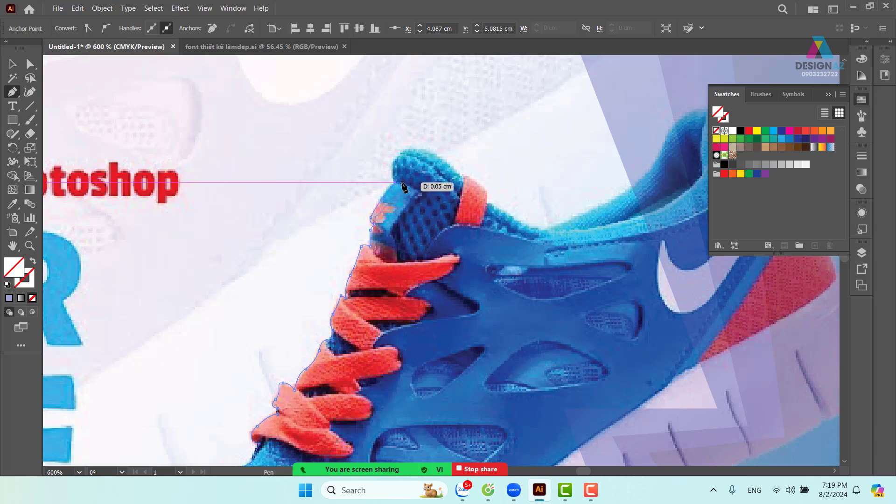
{"action": "left_click", "coordinate": [400, 182]}
{"action": "left_click_drag", "start_coordinate": [410, 177], "coordinate": [412, 252]}
{"action": "left_click", "coordinate": [366, 237]}
{"action": "left_click", "coordinate": [421, 264]}
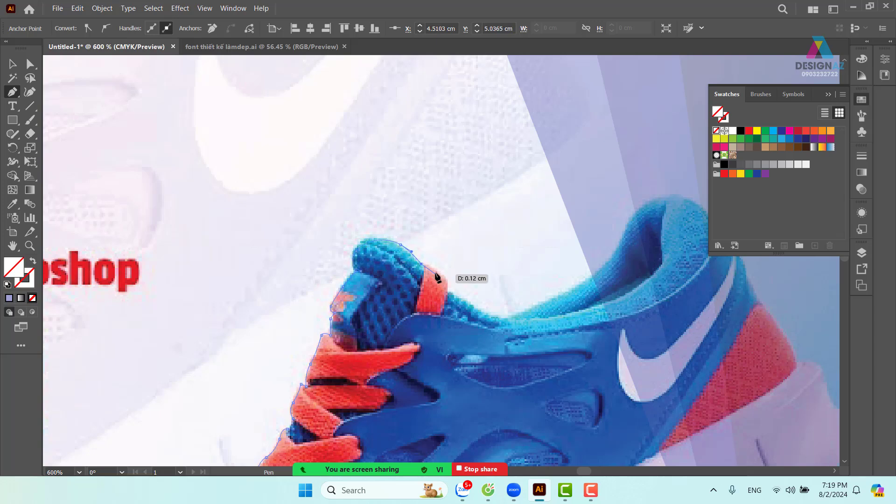
Continue the Pen path around the red loop behind the tongue and along the dip of the ankle collar
{"action": "left_click", "coordinate": [435, 269]}
{"action": "left_click", "coordinate": [447, 280]}
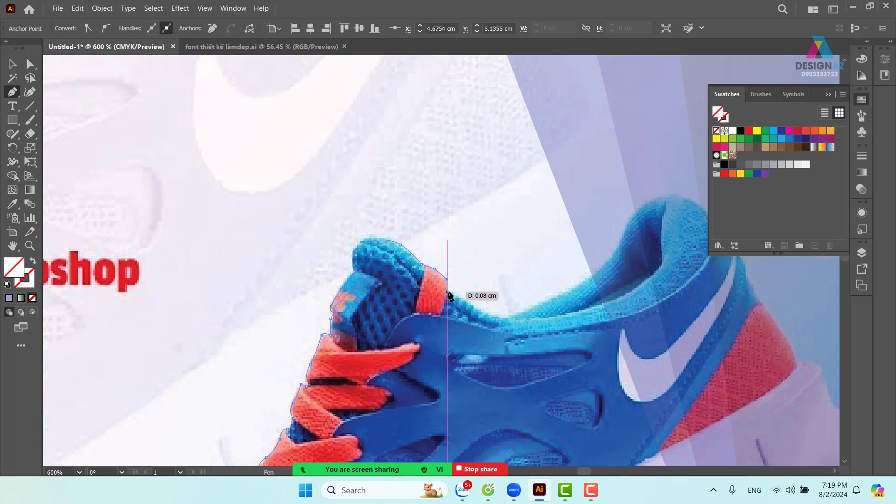
{"action": "left_click", "coordinate": [473, 306]}
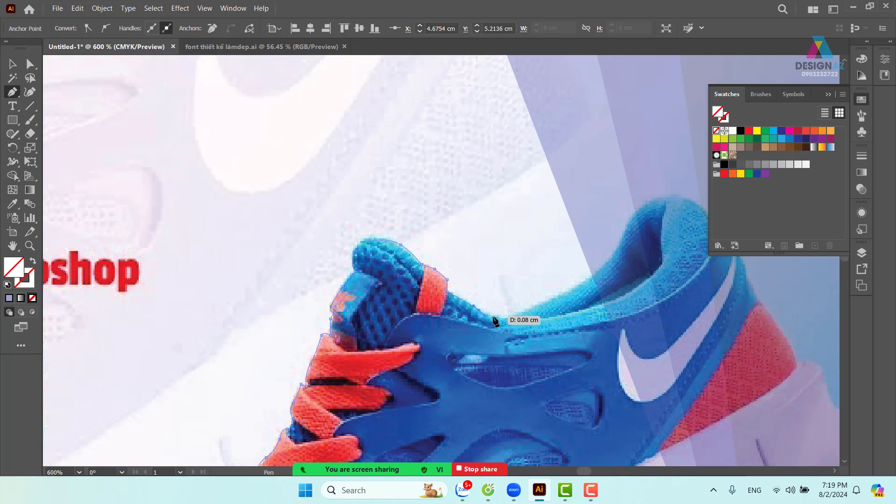
{"action": "left_click", "coordinate": [523, 312]}
{"action": "left_click", "coordinate": [536, 304]}
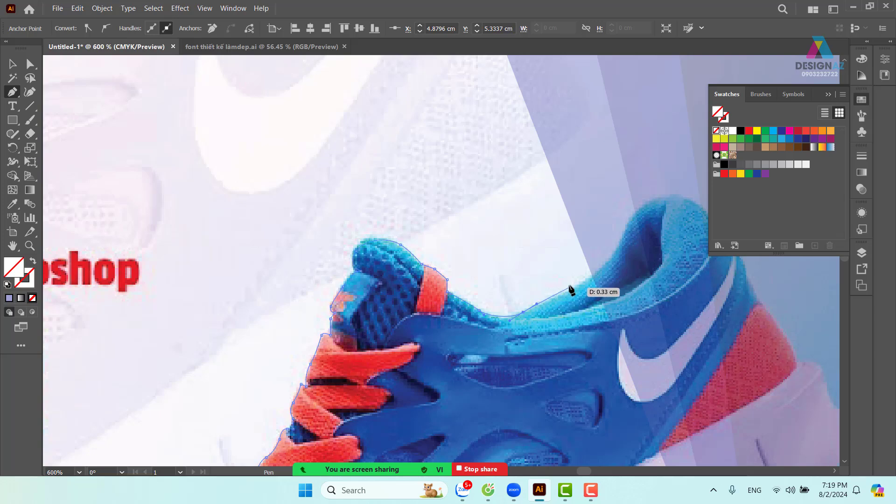
{"action": "left_click", "coordinate": [581, 286]}
Trace the path up the collar's rear slope and over the rounded top of the padded heel
{"action": "left_click_drag", "start_coordinate": [626, 250], "coordinate": [464, 320]}
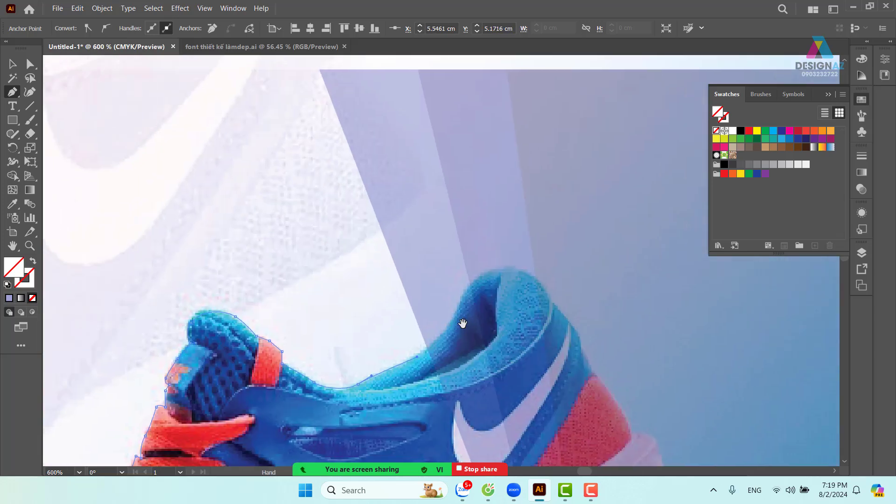
{"action": "left_click", "coordinate": [458, 304]}
{"action": "left_click", "coordinate": [468, 278]}
{"action": "left_click", "coordinate": [515, 270]}
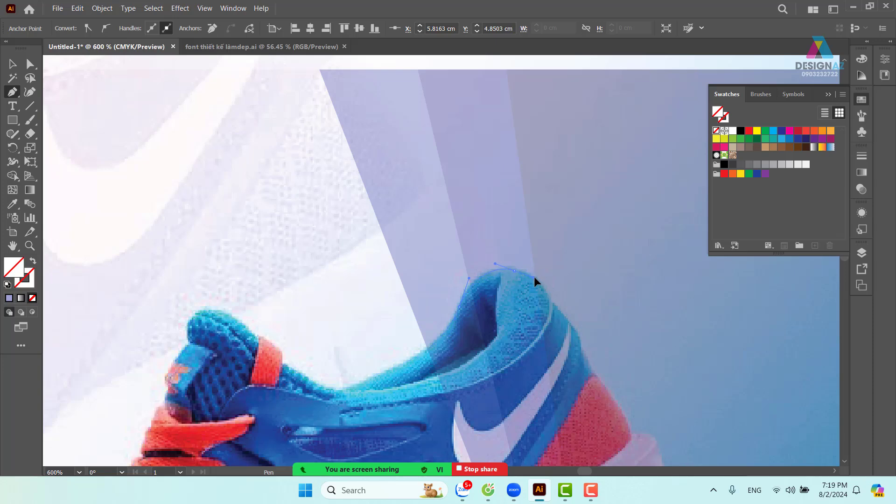
{"action": "left_click", "coordinate": [536, 277]}
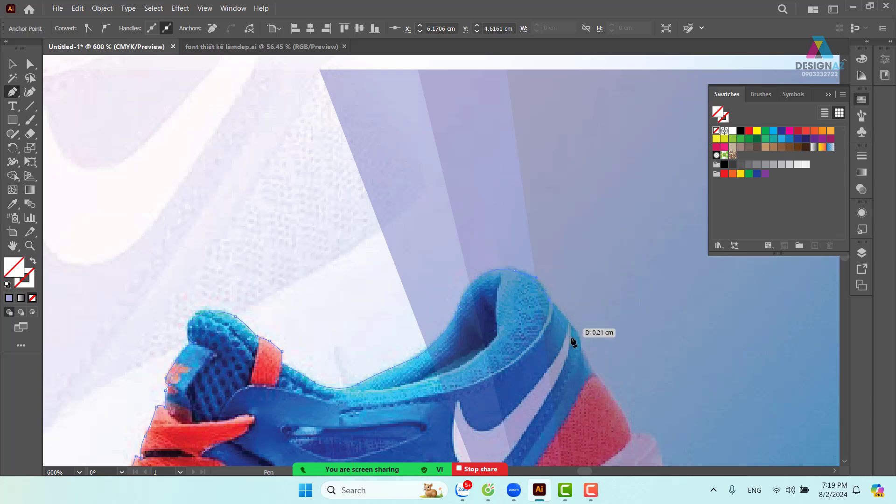
Continue the path down the shoe's back edge, past the red heel panel and around the rear of the sole
{"action": "left_click_drag", "start_coordinate": [573, 342], "coordinate": [476, 224]}
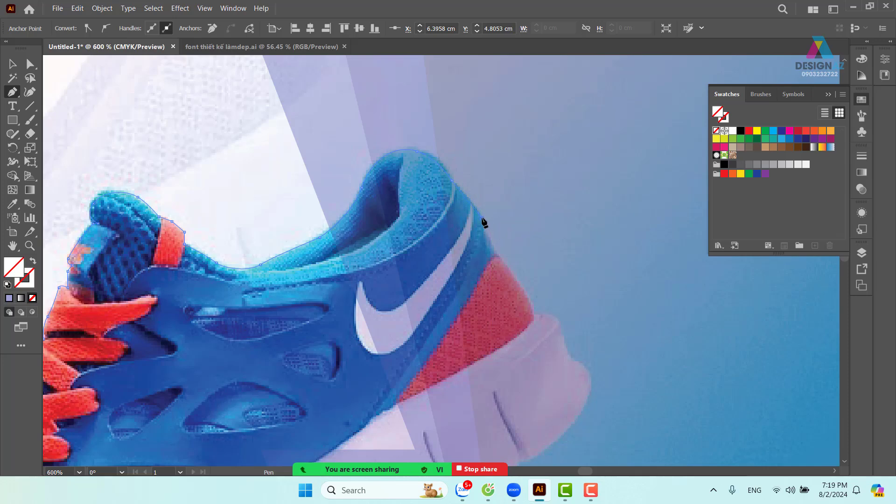
{"action": "left_click", "coordinate": [490, 241]}
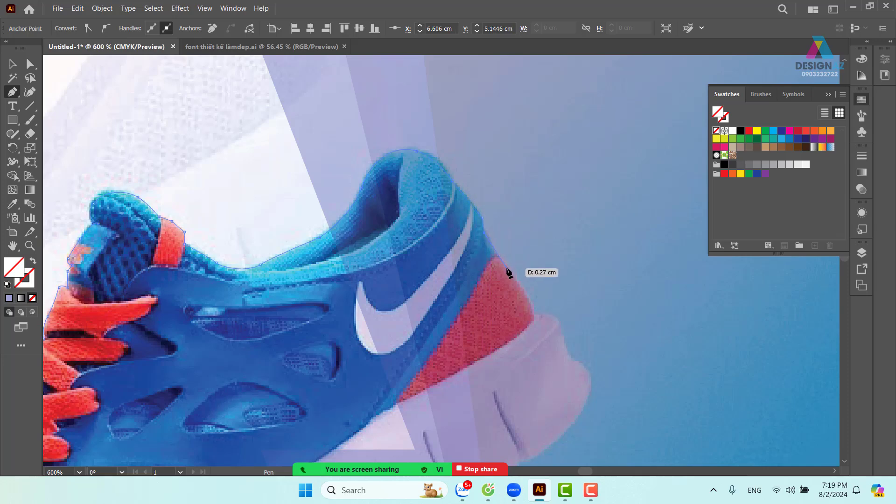
{"action": "left_click", "coordinate": [508, 270]}
{"action": "left_click_drag", "start_coordinate": [530, 300], "coordinate": [556, 279]}
{"action": "left_click", "coordinate": [513, 237]}
{"action": "left_click_drag", "start_coordinate": [566, 316], "coordinate": [558, 346]}
Trace the sole's lower edge from notch to notch through its rear half, making corner points between the curves
{"action": "left_click_drag", "start_coordinate": [498, 379], "coordinate": [445, 287]}
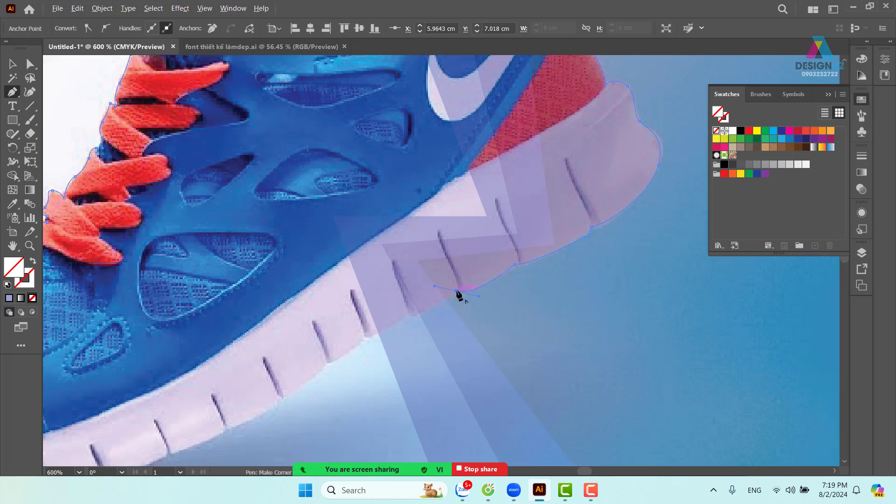
{"action": "left_click", "coordinate": [455, 292]}
{"action": "left_click_drag", "start_coordinate": [409, 324], "coordinate": [491, 272]}
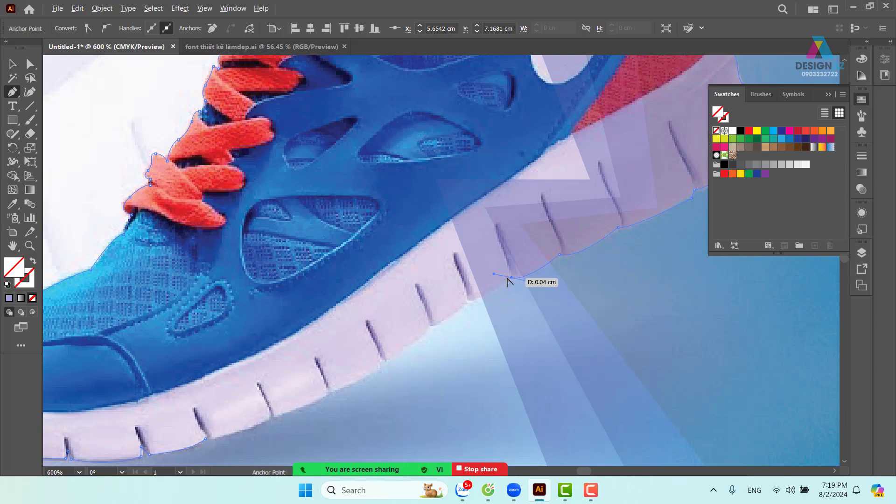
{"action": "left_click", "coordinate": [511, 278]}
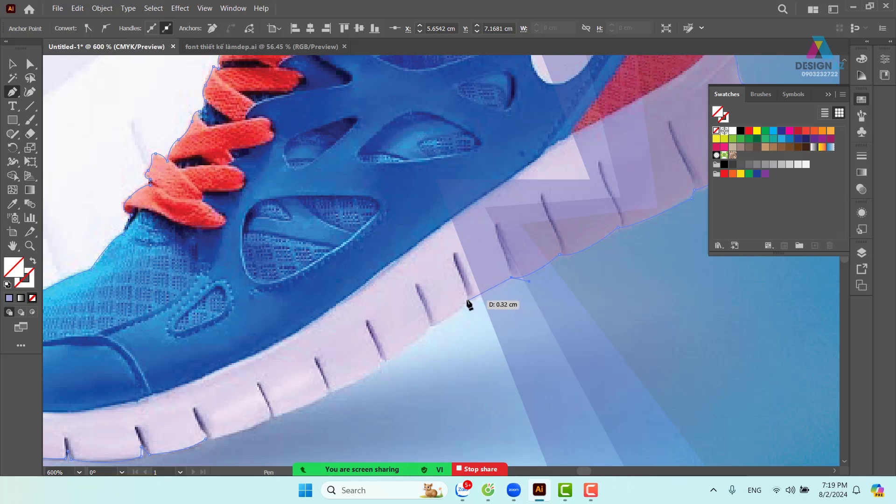
{"action": "left_click_drag", "start_coordinate": [466, 300], "coordinate": [459, 297]}
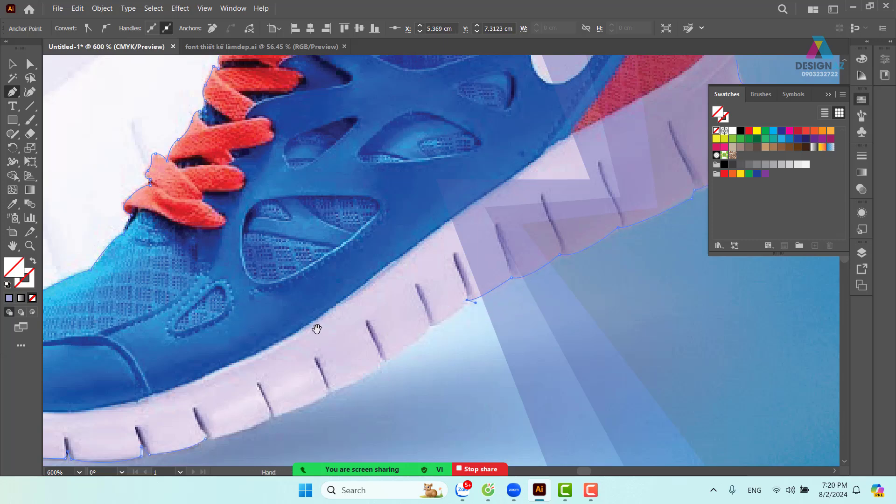
Continue the path along the sole's lower edge across the two midfoot notches with curved segments
{"action": "left_click_drag", "start_coordinate": [317, 329], "coordinate": [462, 244]}
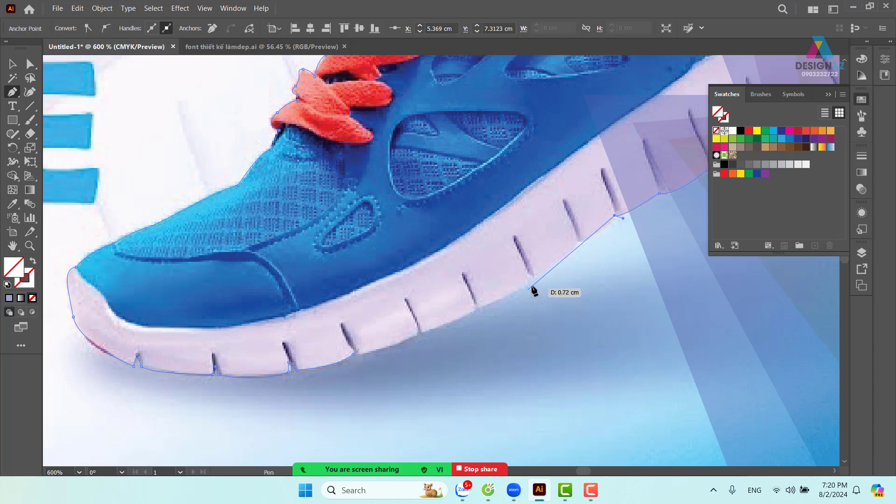
{"action": "left_click_drag", "start_coordinate": [576, 239], "coordinate": [566, 237]}
{"action": "left_click", "coordinate": [576, 240], "text": "alt"}
{"action": "left_click_drag", "start_coordinate": [531, 278], "coordinate": [510, 278]}
{"action": "left_click", "coordinate": [526, 283]}
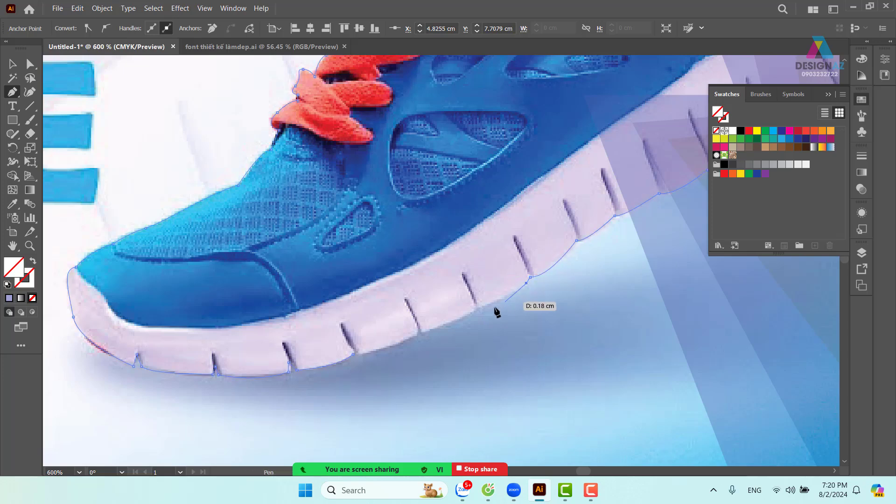
Trace the remaining forefoot edge of the sole and close the path at its starting point
{"action": "left_click", "coordinate": [477, 309]}
{"action": "left_click", "coordinate": [432, 332]}
{"action": "left_click", "coordinate": [385, 344]}
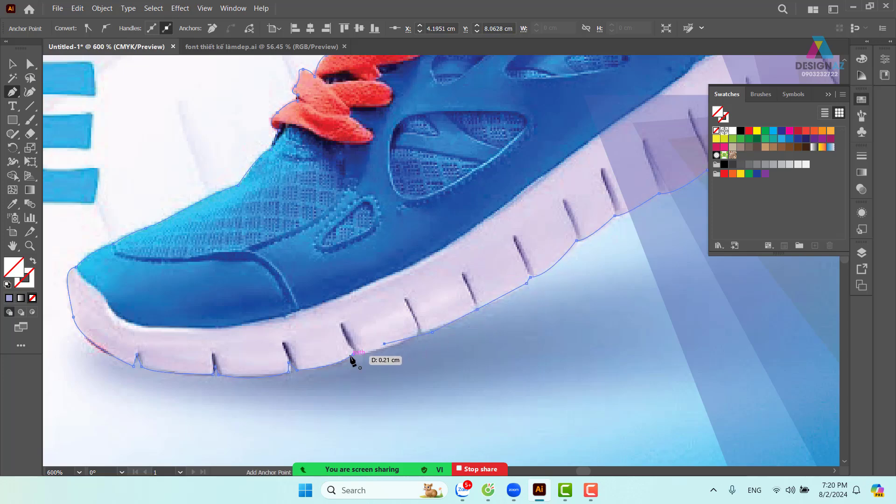
{"action": "left_click", "coordinate": [353, 354]}
Fill the closed shoe outline with a light blue swatch
{"action": "key", "text": "ctrl+minus"}
{"action": "key", "text": "ctrl+minus"}
{"action": "key", "text": "ctrl+minus"}
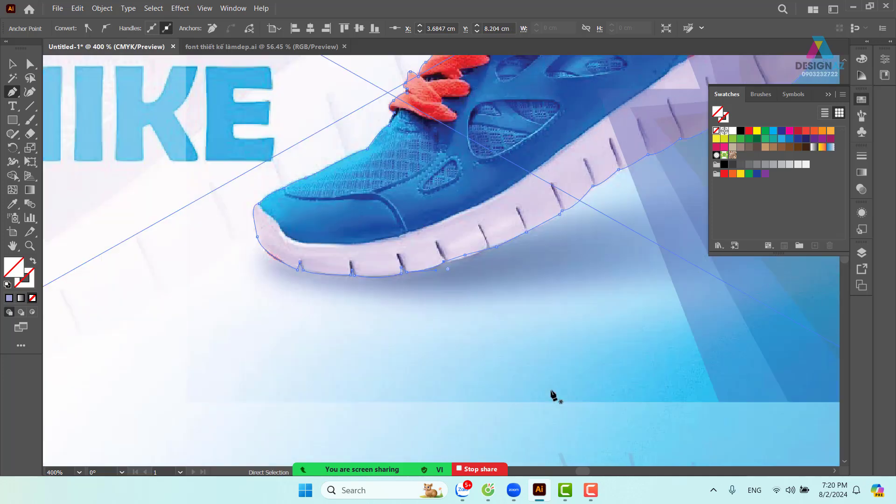
{"action": "key", "text": "space"}
{"action": "left_click_drag", "start_coordinate": [562, 259], "coordinate": [485, 299]}
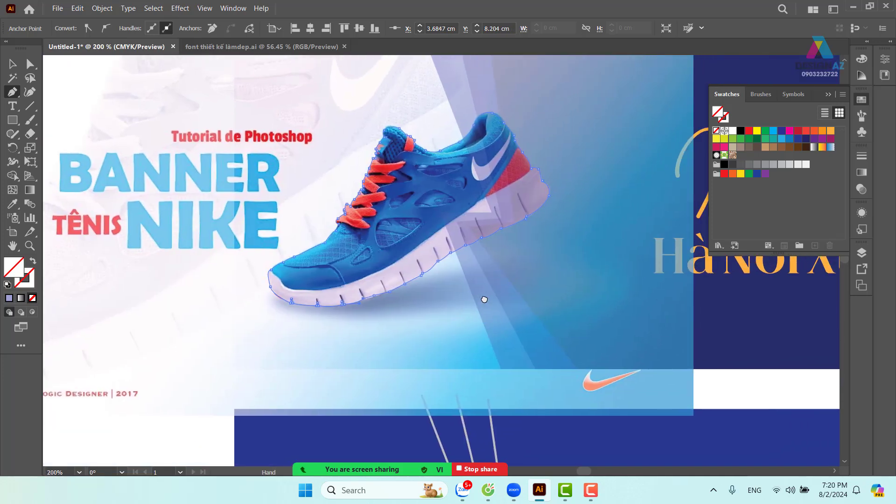
{"action": "left_click", "coordinate": [781, 139]}
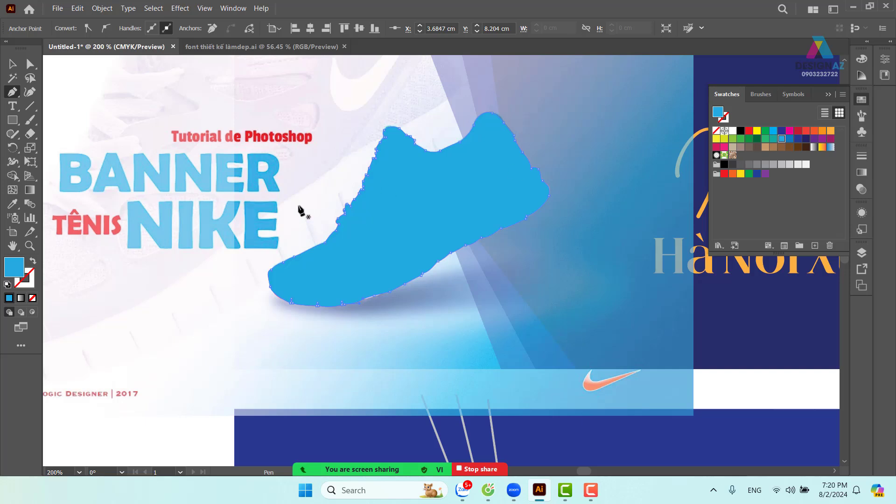
Set the Nike banner photo's opacity to 100%
{"action": "left_click", "coordinate": [13, 64]}
{"action": "left_click", "coordinate": [410, 106]}
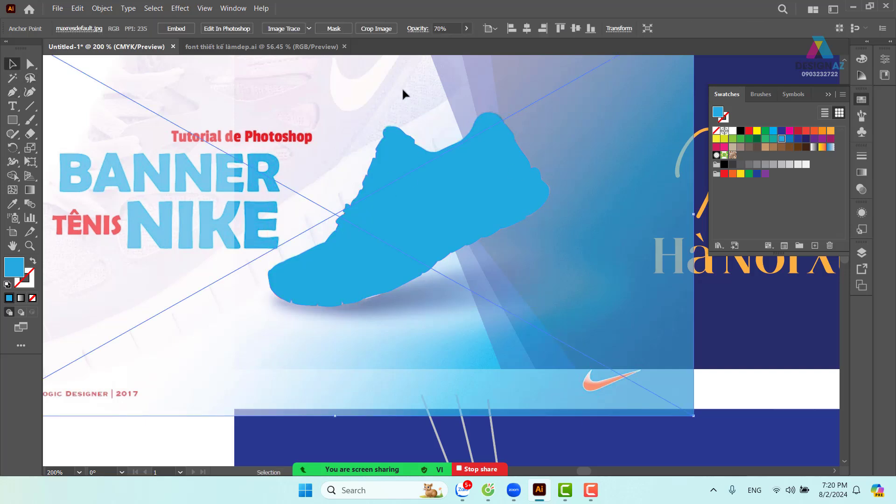
{"action": "left_click", "coordinate": [467, 29]}
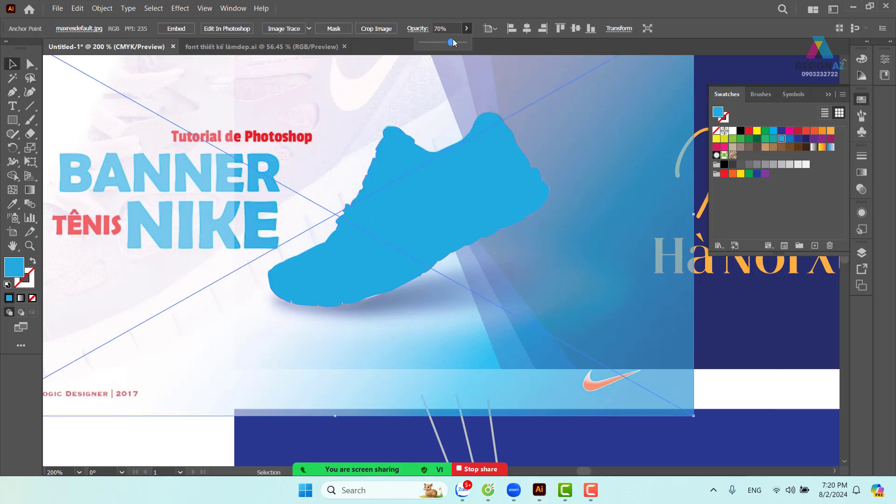
{"action": "left_click_drag", "start_coordinate": [452, 41], "coordinate": [503, 33]}
{"action": "left_click_drag", "start_coordinate": [525, 205], "coordinate": [627, 318]}
{"action": "left_click", "coordinate": [532, 91]}
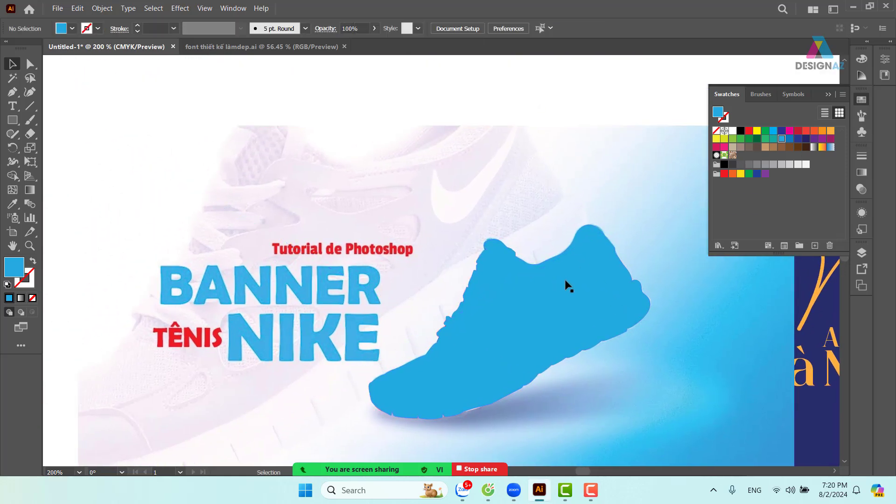
Clip the Nike photo to the shoe outline with a clipping mask
{"action": "left_click", "coordinate": [567, 285]}
{"action": "left_click", "coordinate": [573, 212], "text": "shift"}
{"action": "right_click", "coordinate": [573, 173]}
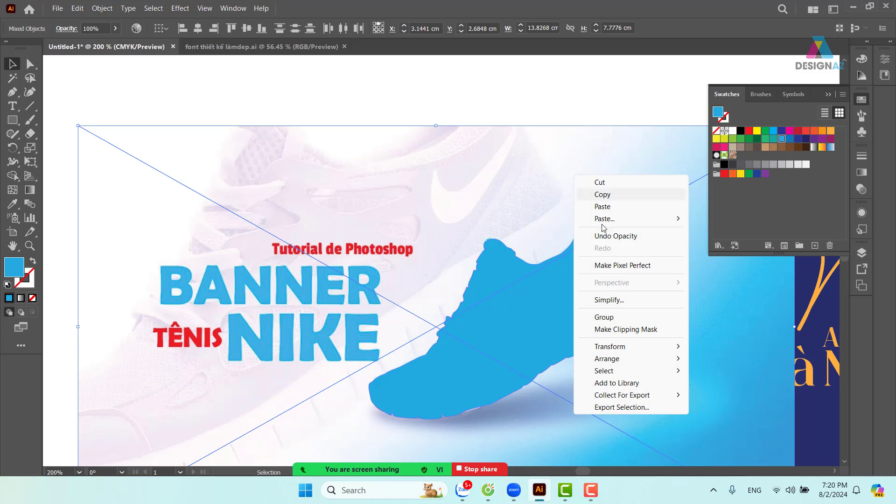
{"action": "left_click", "coordinate": [627, 331]}
{"action": "scroll", "coordinate": [560, 280], "scroll_direction": "right", "scroll_amount": 5}
{"action": "scroll", "coordinate": [560, 280], "scroll_direction": "down", "scroll_amount": 3}
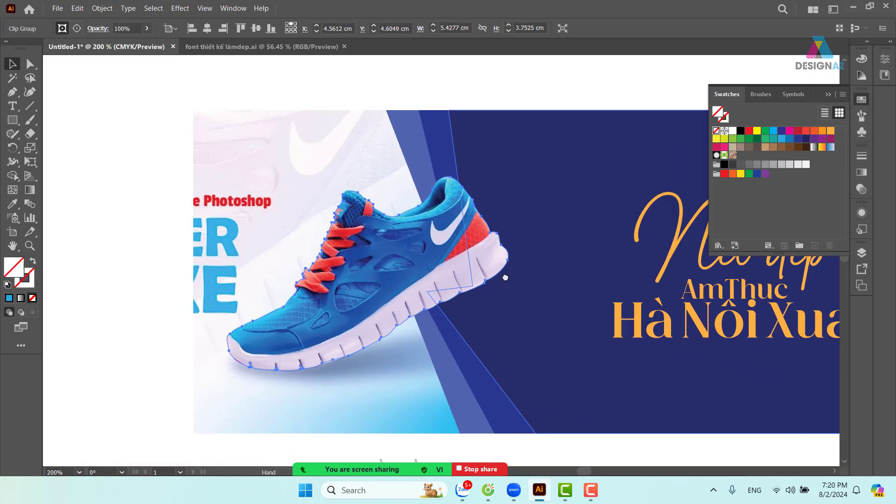
{"action": "left_click", "coordinate": [457, 84]}
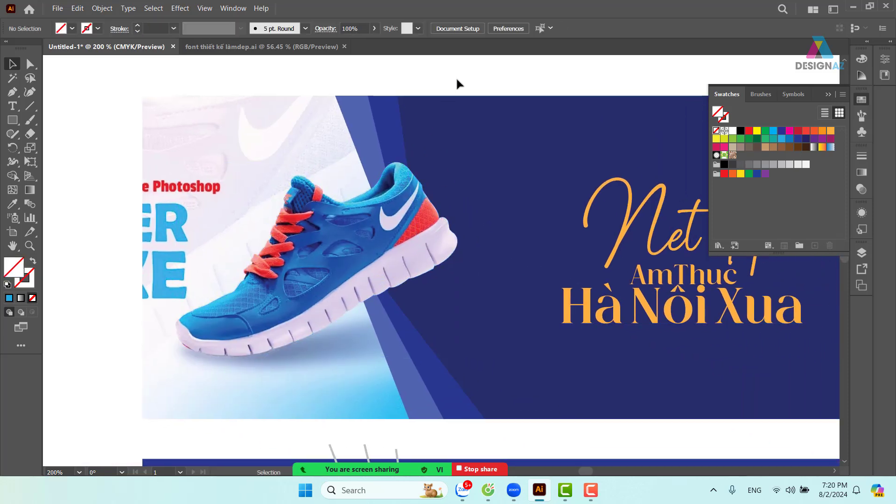
Recolor the "Hà Nôi Xua" text on the shoe banner with the pale lilac sampled from the shoe's sole
{"action": "key", "text": "ctrl+minus"}
{"action": "key", "text": "space"}
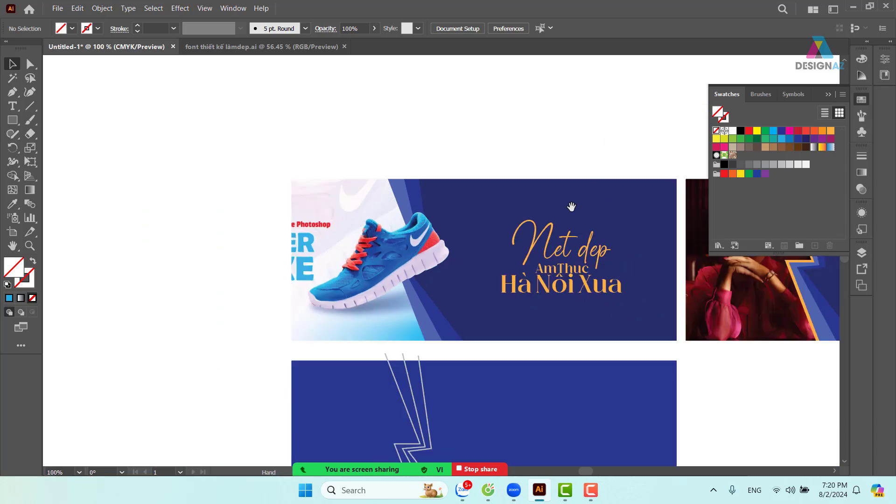
{"action": "left_click_drag", "start_coordinate": [548, 244], "coordinate": [387, 222]}
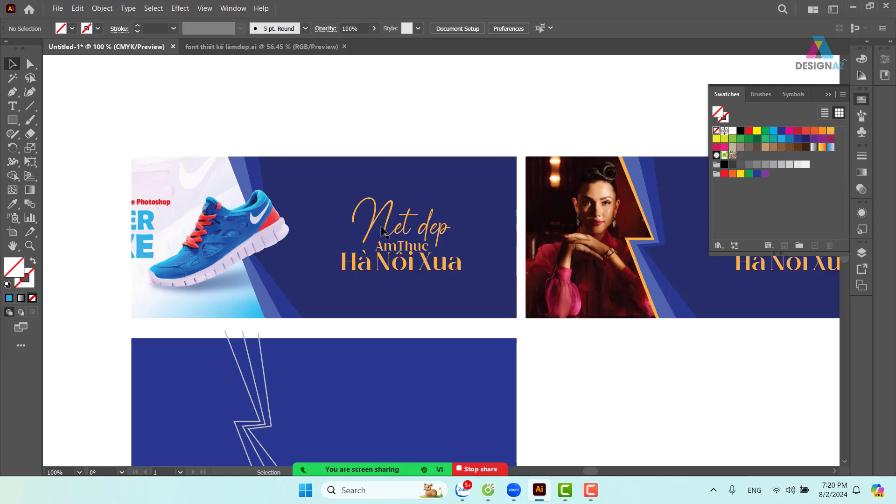
{"action": "left_click", "coordinate": [387, 269]}
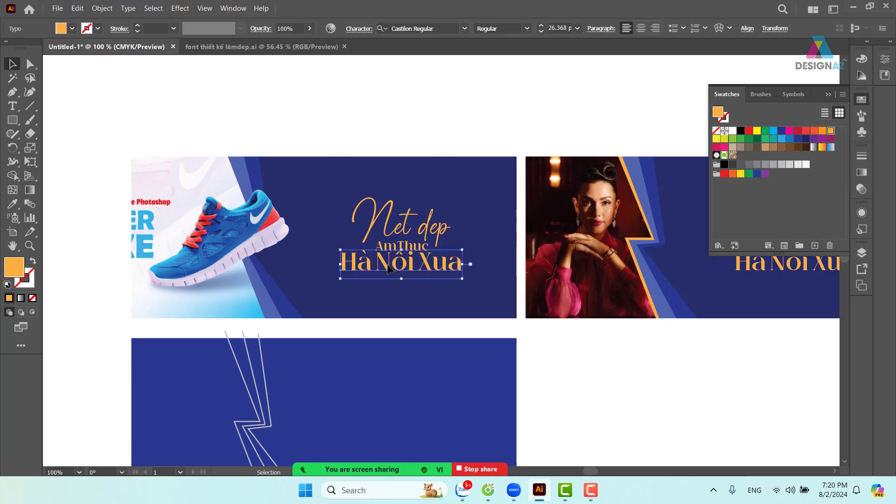
{"action": "key", "text": "i"}
{"action": "left_click", "coordinate": [275, 221]}
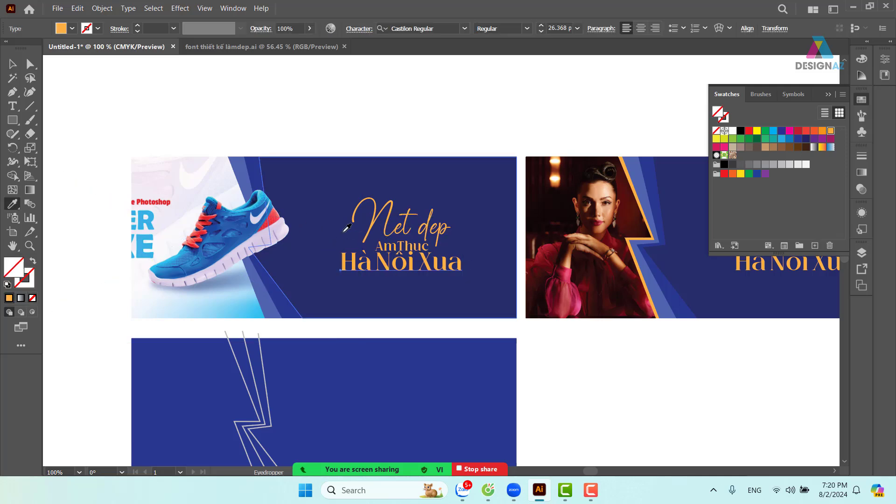
{"action": "left_click", "coordinate": [290, 216]}
{"action": "left_click", "coordinate": [279, 215]}
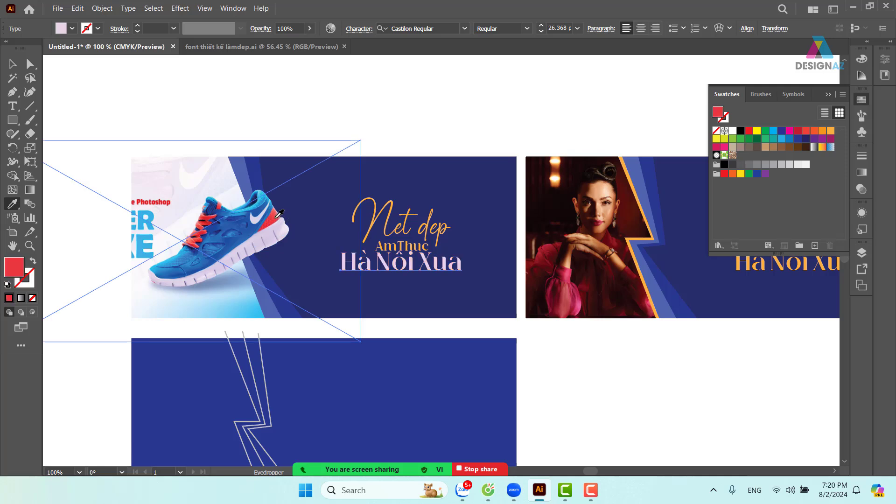
{"action": "left_click", "coordinate": [289, 218]}
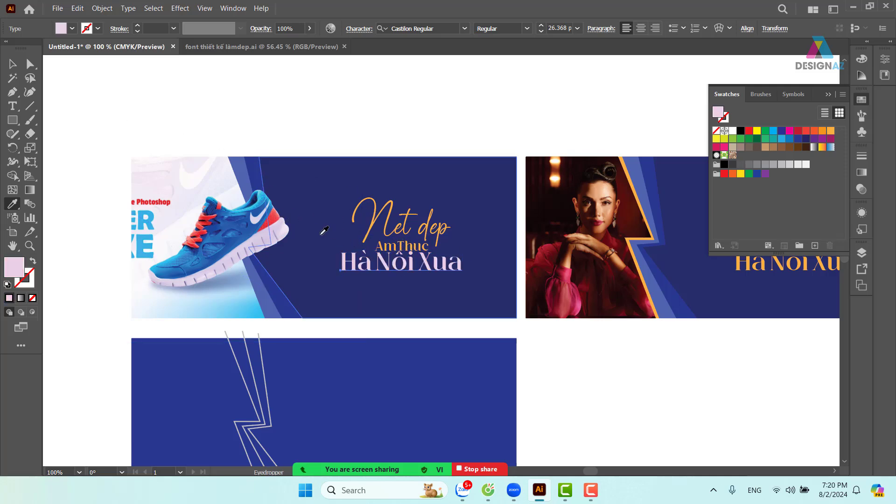
{"action": "left_click", "coordinate": [15, 67]}
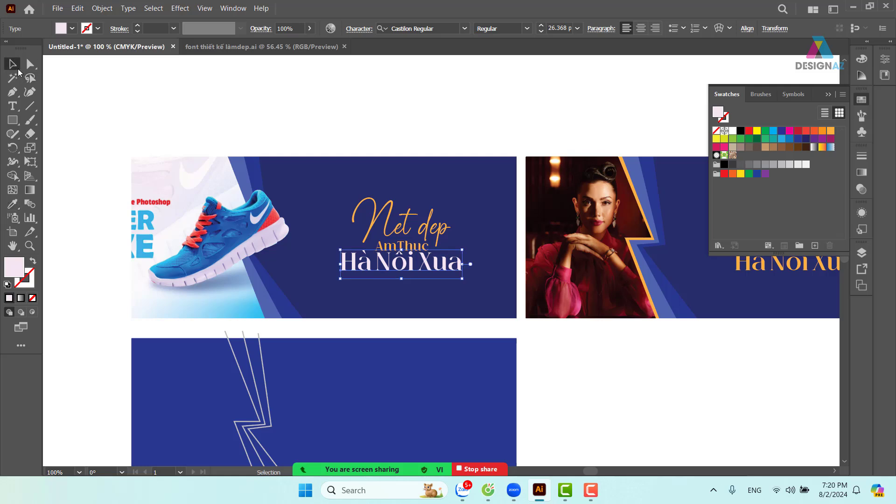
{"action": "left_click", "coordinate": [243, 107]}
Recolor the "AmThuc" text on the shoe banner with the red sampled from the shoe's heel panel
{"action": "left_click", "coordinate": [409, 251]}
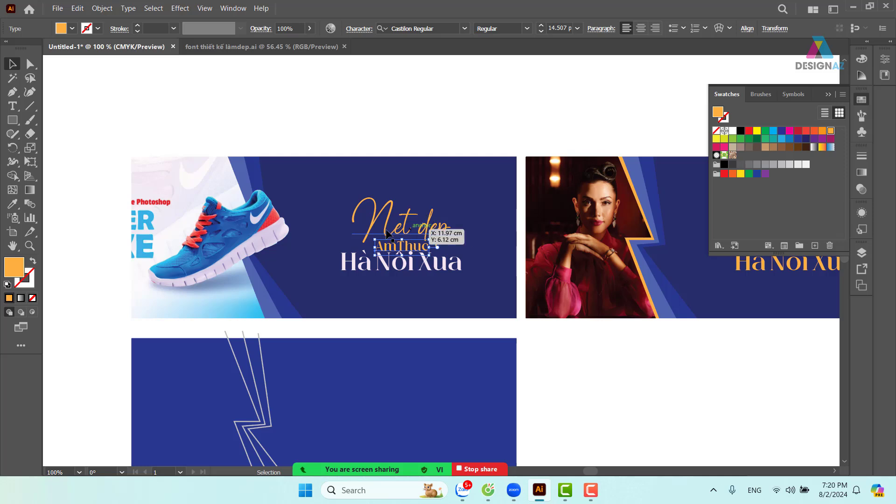
{"action": "key", "text": "i"}
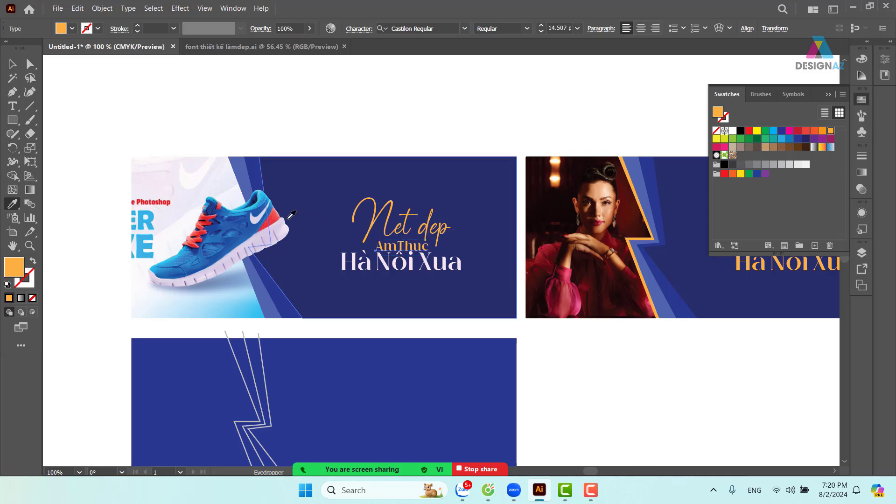
{"action": "left_click", "coordinate": [276, 216]}
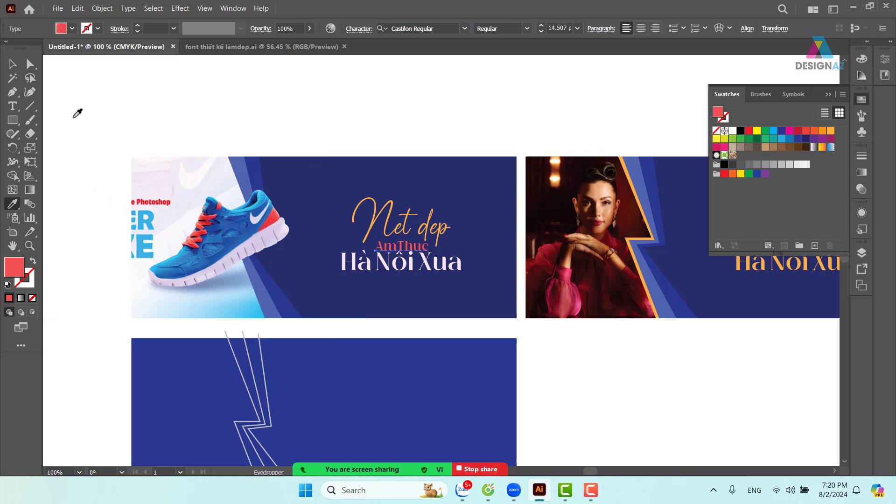
{"action": "left_click", "coordinate": [13, 64]}
{"action": "left_click", "coordinate": [385, 150]}
Recolor the "Net dep" text on the shoe banner with the pale lilac sampled from the shoe
{"action": "left_click", "coordinate": [430, 229]}
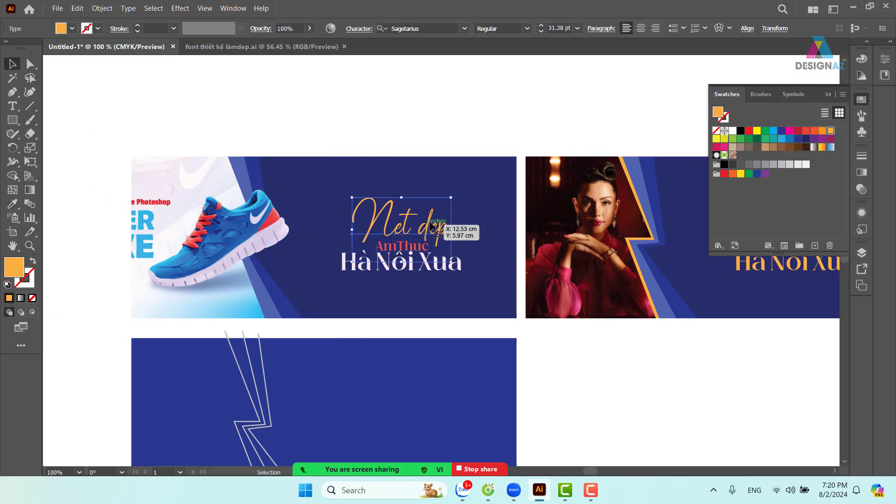
{"action": "key", "text": "i"}
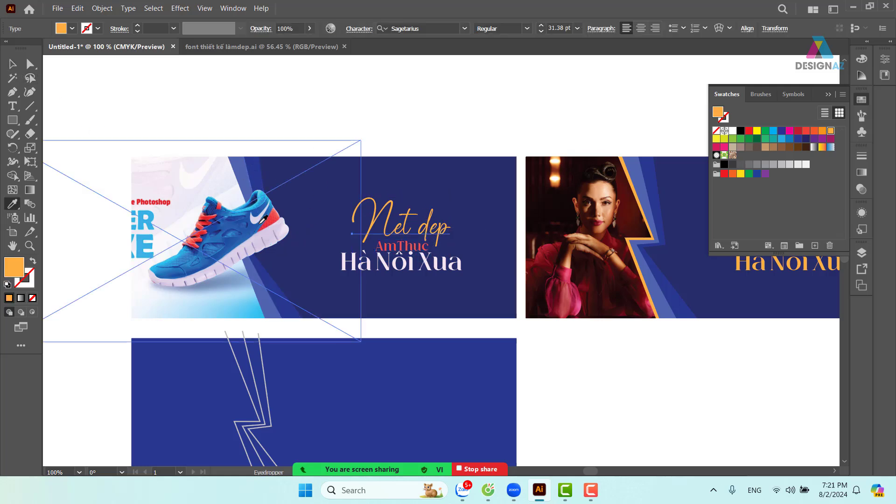
{"action": "left_click", "coordinate": [262, 214]}
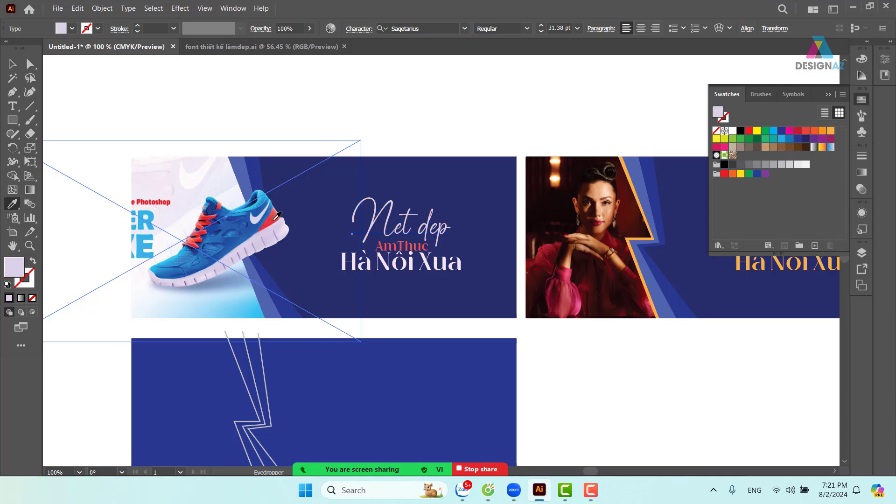
{"action": "left_click", "coordinate": [14, 64]}
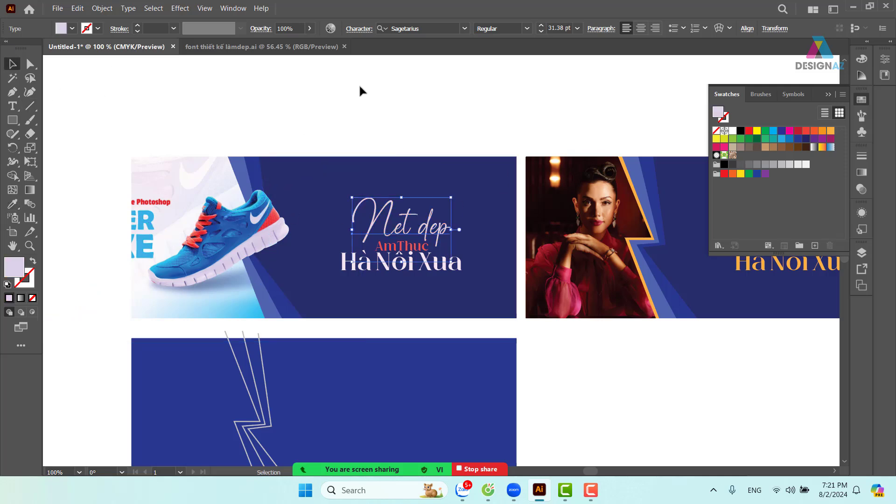
{"action": "left_click", "coordinate": [360, 90]}
Copy the "Dang Xinh" lettering group with its line from the font design file and paste it over the empty blue banner
{"action": "left_click_drag", "start_coordinate": [496, 146], "coordinate": [400, 150]}
{"action": "left_click_drag", "start_coordinate": [369, 211], "coordinate": [431, 177]}
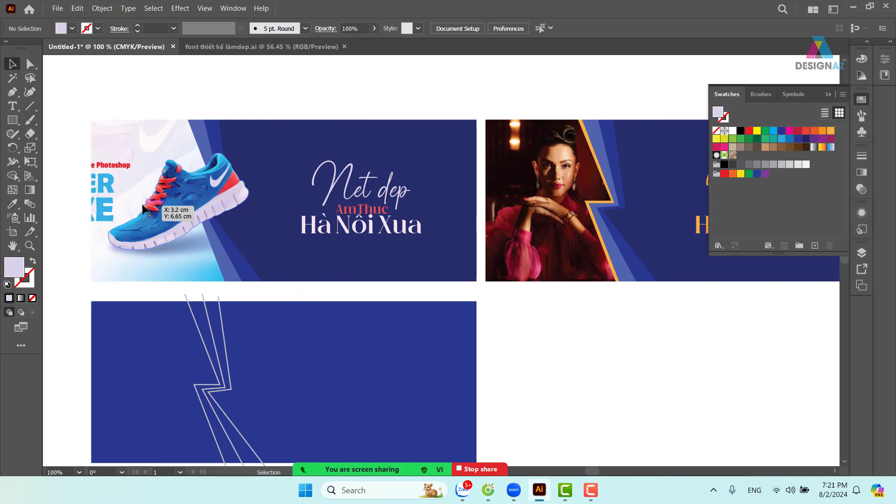
{"action": "left_click_drag", "start_coordinate": [420, 260], "coordinate": [405, 204]}
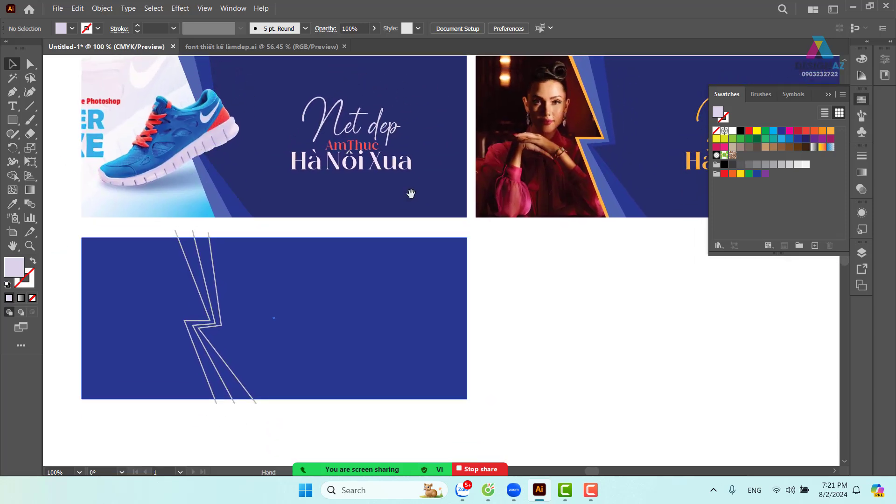
{"action": "left_click", "coordinate": [260, 47]}
{"action": "scroll", "coordinate": [612, 283], "scroll_direction": "right", "scroll_amount": 5}
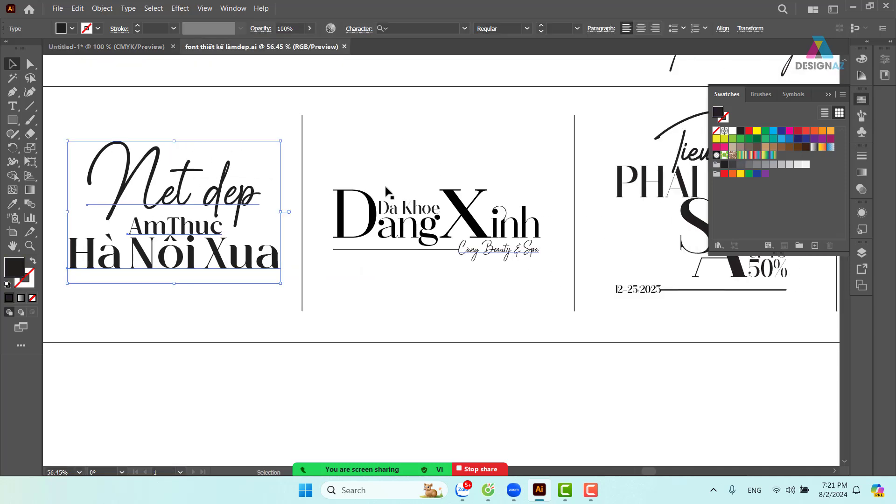
{"action": "left_click", "coordinate": [509, 250]}
{"action": "key", "text": "a"}
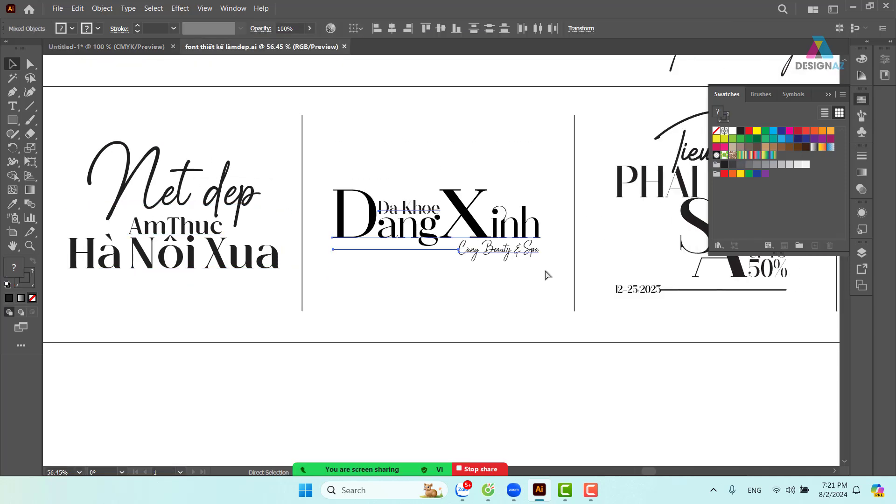
{"action": "key", "text": "v"}
{"action": "left_click", "coordinate": [154, 46]}
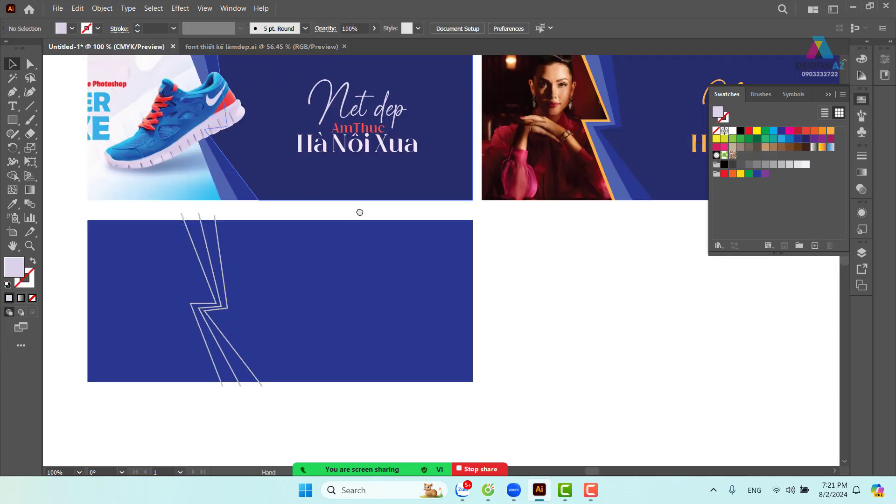
{"action": "key", "text": "ctrl+v"}
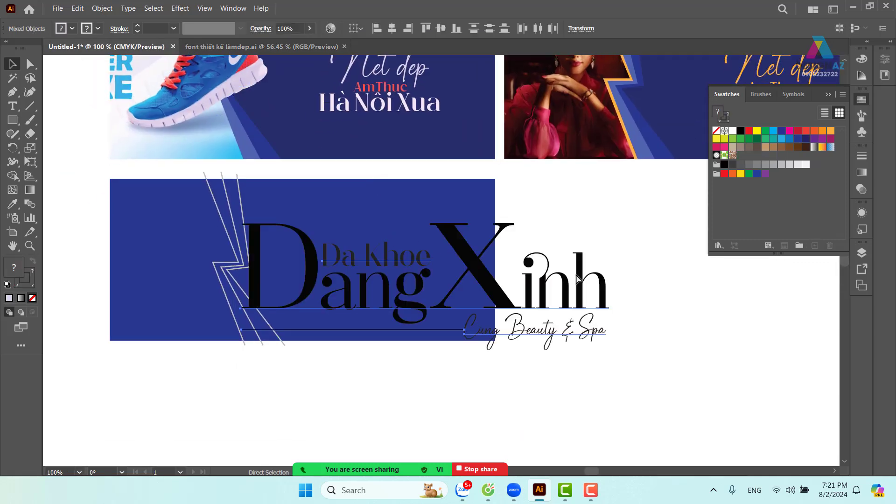
Scale down the pasted "Dang Xinh" lettering and place it within the banner area right of the zigzag lines
{"action": "left_click_drag", "start_coordinate": [609, 164], "coordinate": [433, 256]}
{"action": "left_click_drag", "start_coordinate": [379, 324], "coordinate": [415, 275]}
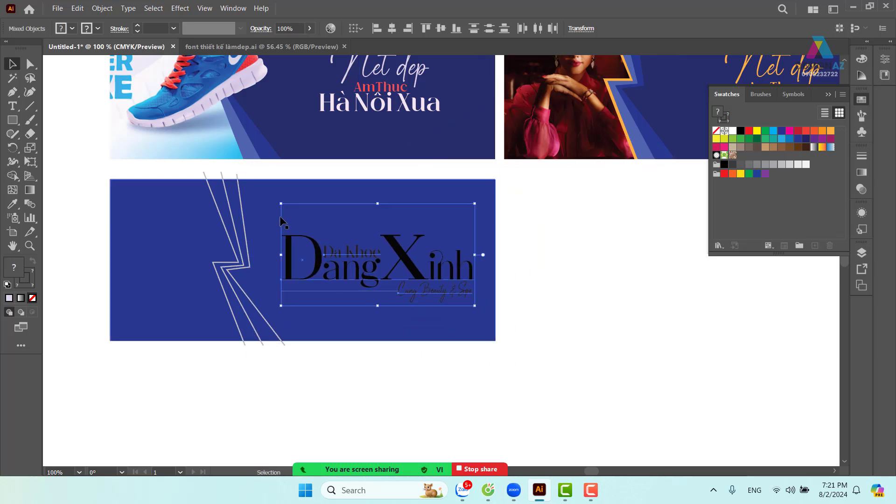
{"action": "left_click_drag", "start_coordinate": [280, 204], "coordinate": [310, 220]}
{"action": "left_click_drag", "start_coordinate": [416, 274], "coordinate": [413, 268]}
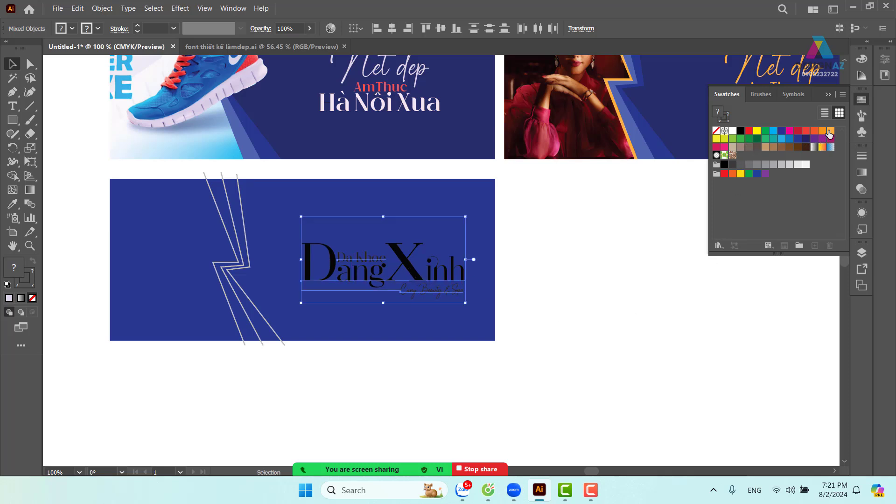
Fill the "Dang Xinh" lettering with the light orange swatch
{"action": "left_click", "coordinate": [830, 131]}
{"action": "left_click", "coordinate": [593, 303]}
{"action": "scroll", "coordinate": [555, 313], "scroll_direction": "left", "scroll_amount": 1}
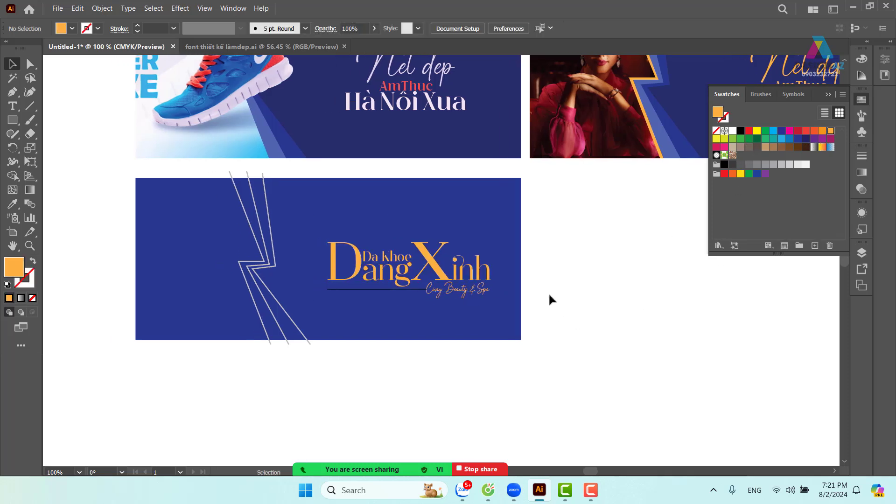
Fill the third banner's rectangle with purple and its "Dang Xinh" lettering with white
{"action": "left_click", "coordinate": [504, 216]}
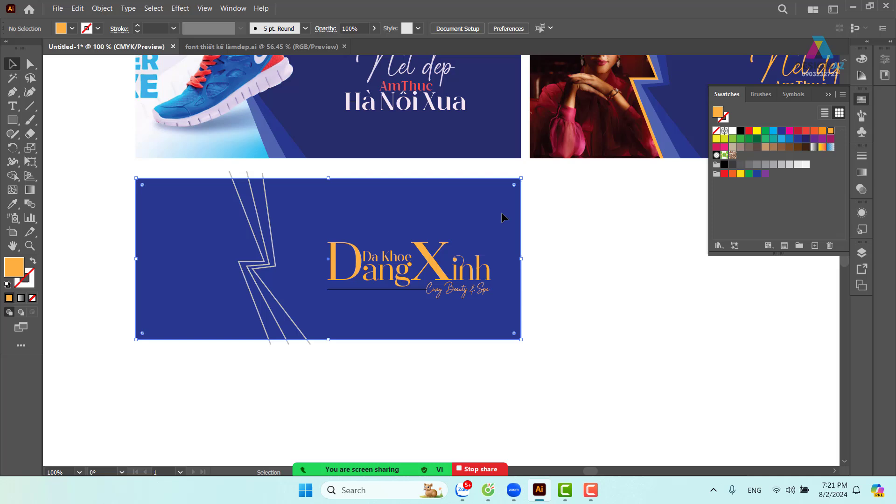
{"action": "left_click", "coordinate": [822, 140]}
{"action": "left_click_drag", "start_coordinate": [581, 216], "coordinate": [320, 302]}
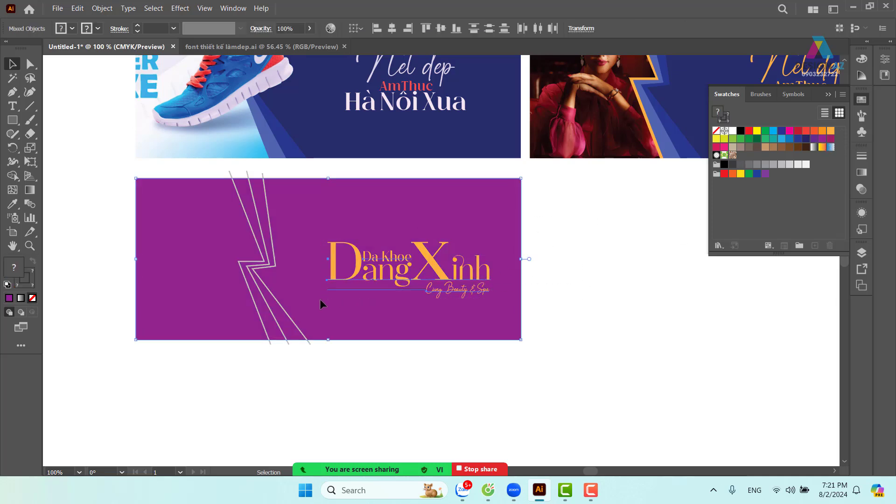
{"action": "left_click", "coordinate": [477, 205], "text": "shift"}
{"action": "left_click", "coordinate": [732, 131]}
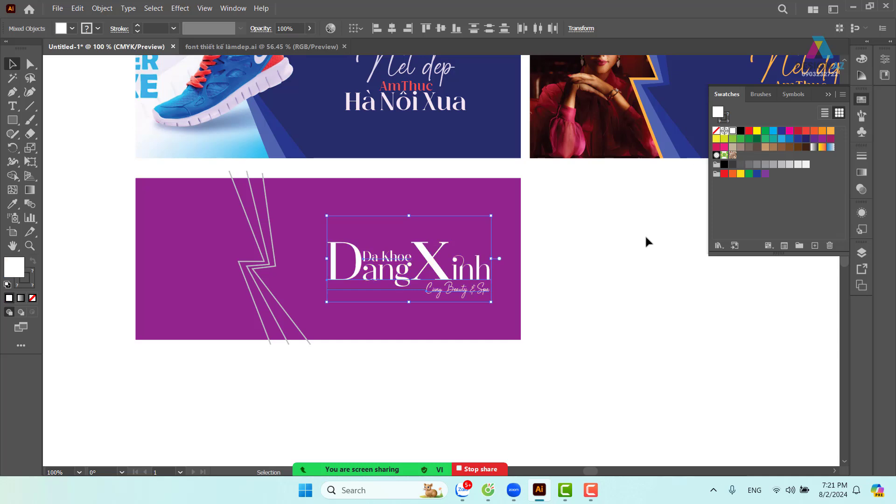
{"action": "left_click", "coordinate": [644, 236]}
Give the line under the "Dang Xinh" lettering a white stroke and no fill
{"action": "left_click", "coordinate": [389, 287]}
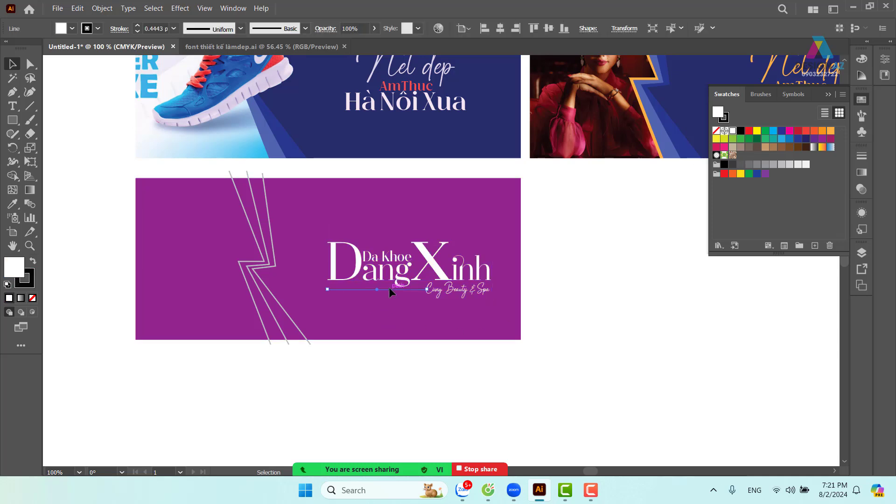
{"action": "key", "text": "shift+x"}
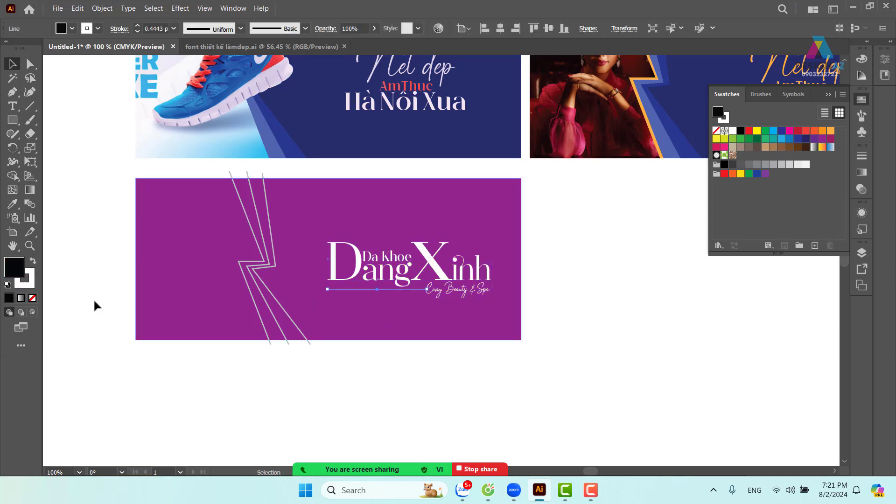
{"action": "left_click", "coordinate": [33, 298]}
{"action": "left_click", "coordinate": [634, 330]}
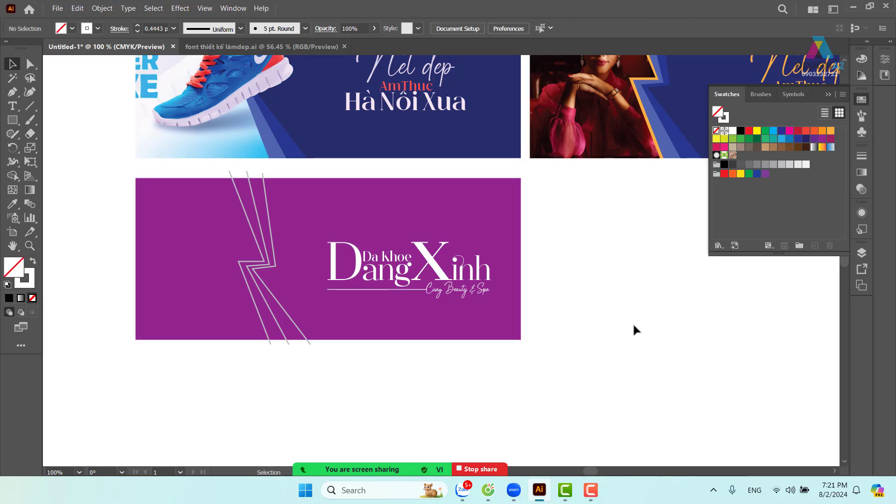
Try to round the right-pointing corners of all three zigzag lines together
{"action": "left_click_drag", "start_coordinate": [571, 331], "coordinate": [612, 331]}
{"action": "key", "text": "z"}
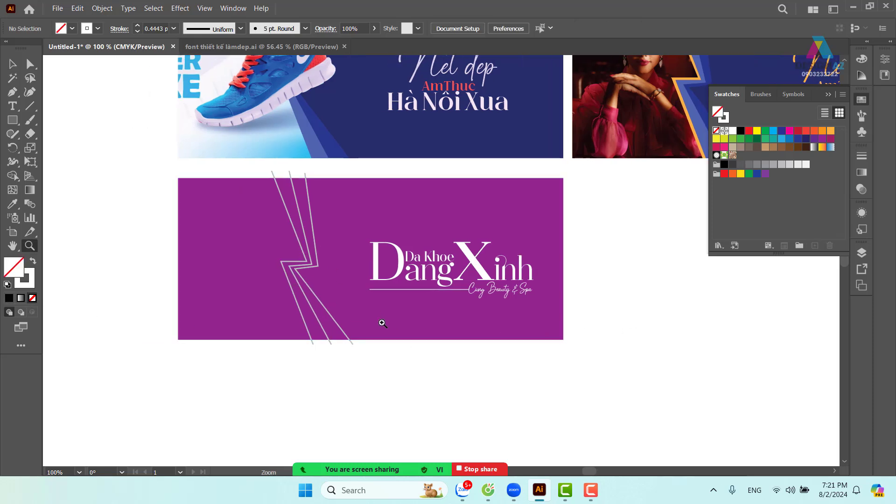
{"action": "left_click_drag", "start_coordinate": [263, 193], "coordinate": [355, 226]}
{"action": "left_click", "coordinate": [31, 65]}
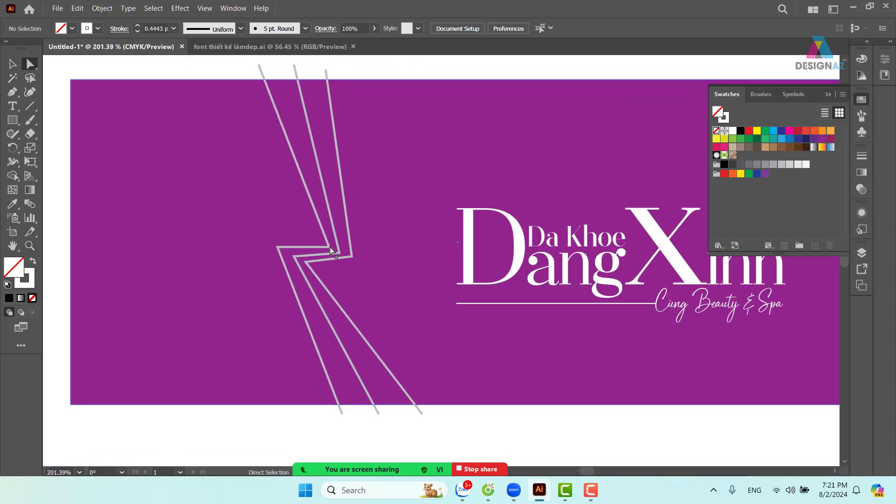
{"action": "left_click", "coordinate": [330, 251]}
{"action": "left_click", "coordinate": [340, 254], "text": "shift"}
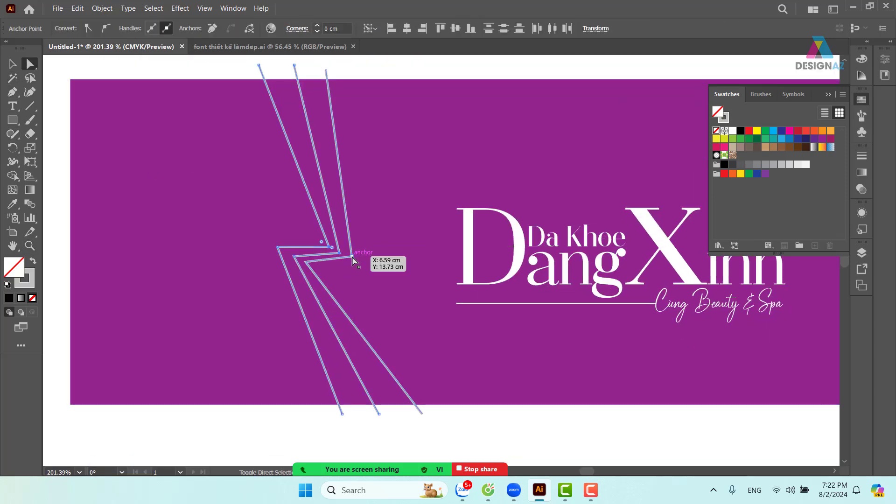
{"action": "left_click", "coordinate": [351, 256], "text": "shift"}
{"action": "left_click_drag", "start_coordinate": [323, 243], "coordinate": [311, 234]}
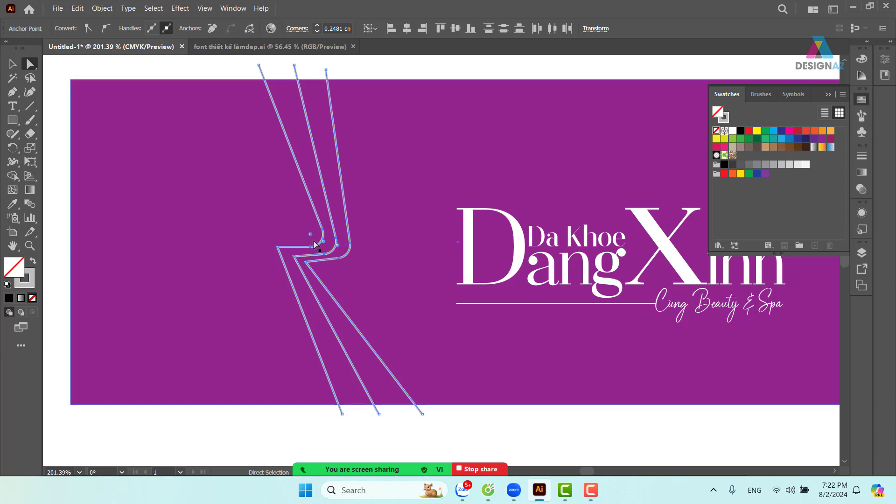
{"action": "key", "text": "ctrl+z"}
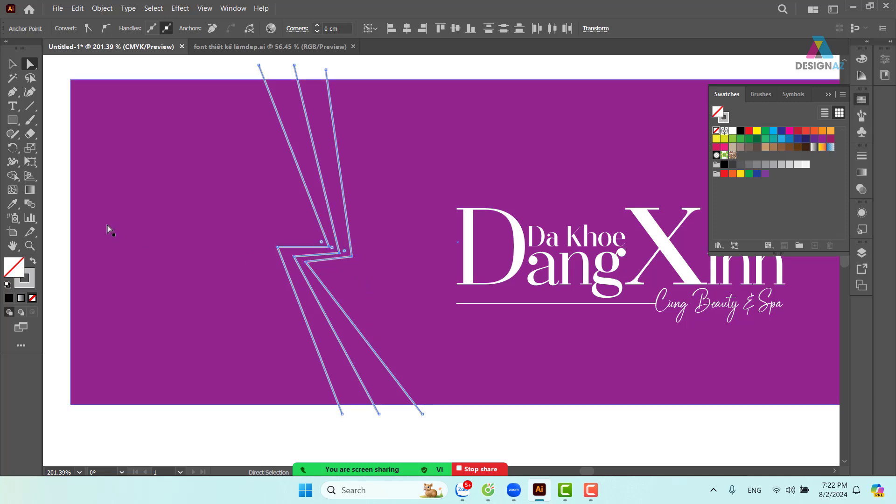
{"action": "left_click", "coordinate": [65, 215]}
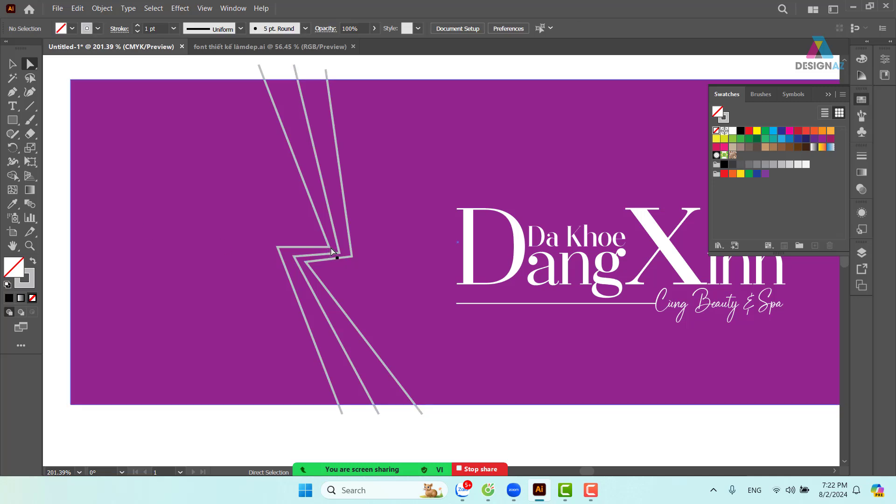
Round the right-pointing corners of the zigzag lines one by one, about 0.29, 0.43 and 0.56 cm from left to right
{"action": "left_click", "coordinate": [331, 251]}
{"action": "left_click_drag", "start_coordinate": [326, 241], "coordinate": [306, 238]}
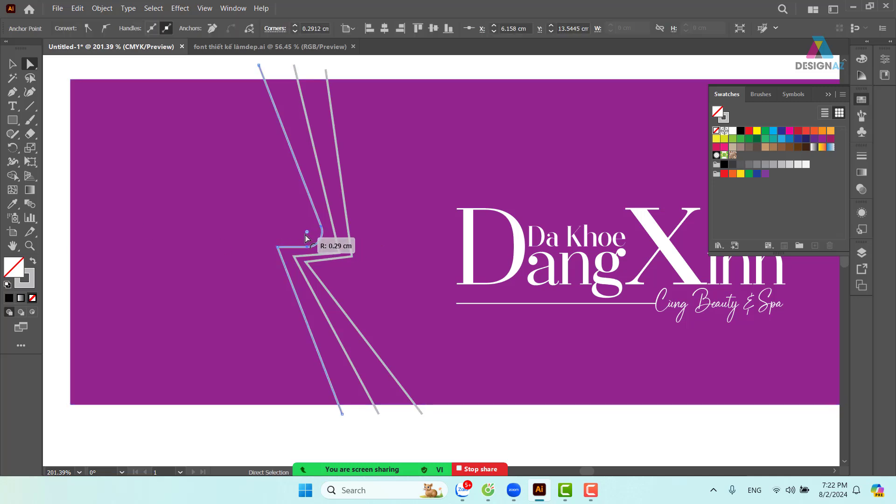
{"action": "left_click", "coordinate": [339, 253]}
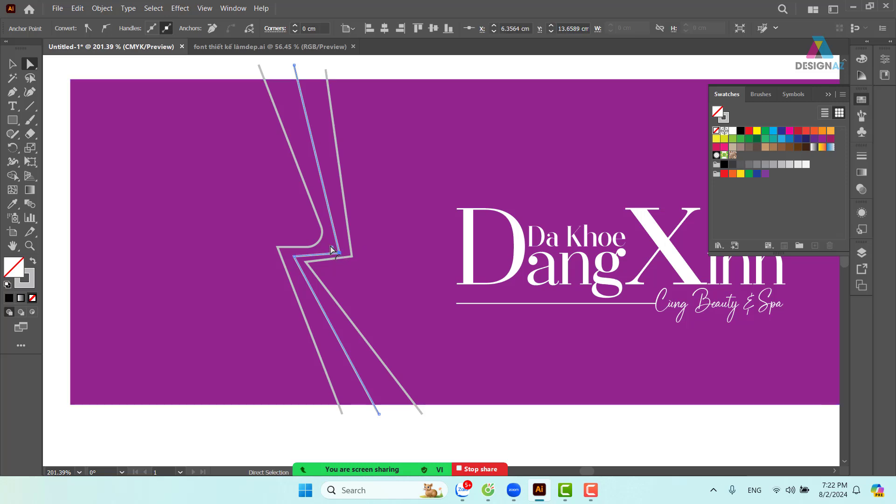
{"action": "left_click_drag", "start_coordinate": [334, 250], "coordinate": [321, 241]}
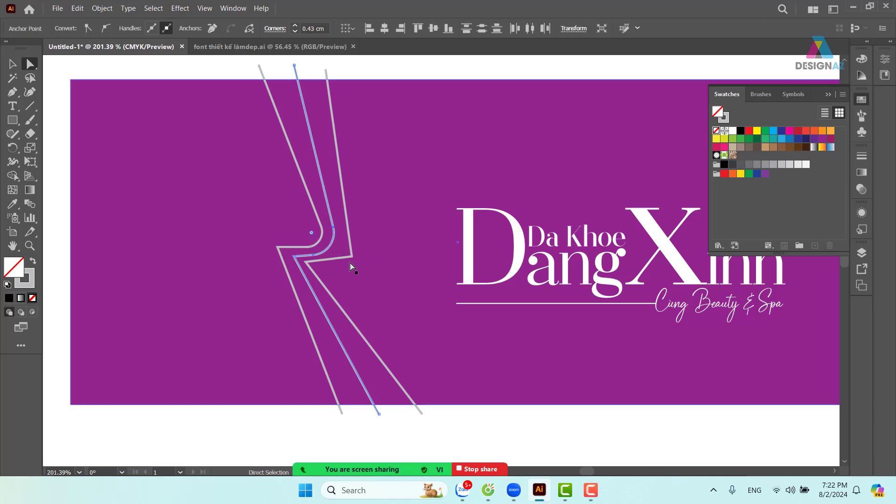
{"action": "left_click", "coordinate": [352, 257]}
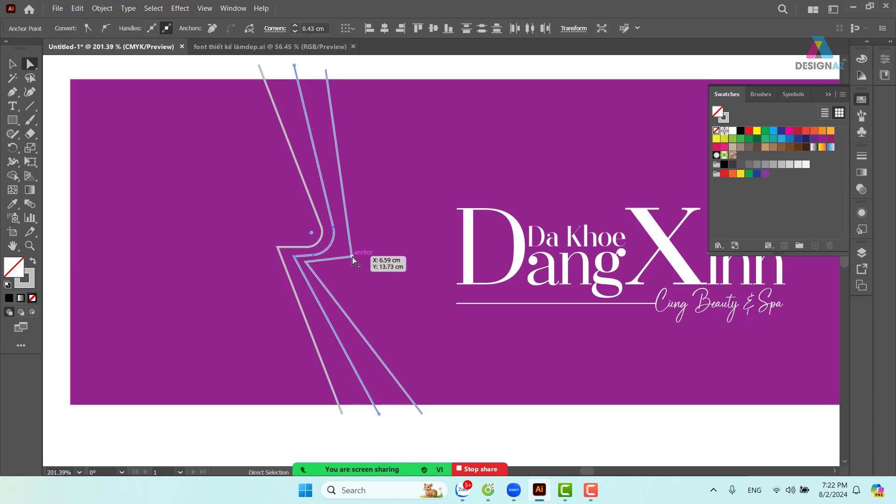
{"action": "left_click_drag", "start_coordinate": [347, 254], "coordinate": [320, 241]}
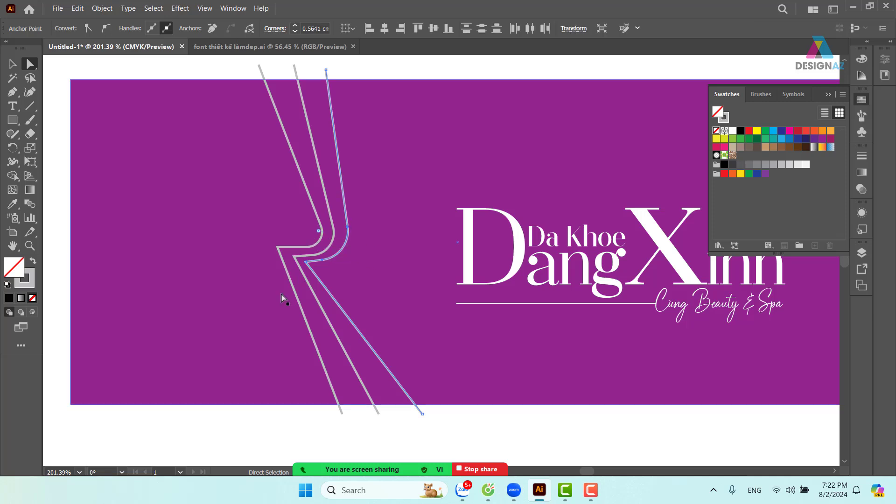
Round the left-pointing corners of the three zigzag lines individually, giving the leftmost line a radius of about 0.39 cm
{"action": "left_click", "coordinate": [306, 262]}
{"action": "mouse_move", "coordinate": [314, 266]}
{"action": "left_mouse_down"}
{"action": "mouse_move", "coordinate": [327, 273]}
{"action": "mouse_move", "coordinate": [313, 264]}
{"action": "mouse_move", "coordinate": [320, 278]}
{"action": "mouse_move", "coordinate": [310, 260]}
{"action": "mouse_move", "coordinate": [314, 274]}
{"action": "left_mouse_up"}
{"action": "left_click", "coordinate": [297, 260], "text": "shift"}
{"action": "left_click", "coordinate": [297, 259]}
{"action": "left_click", "coordinate": [280, 250]}
{"action": "left_click", "coordinate": [277, 247]}
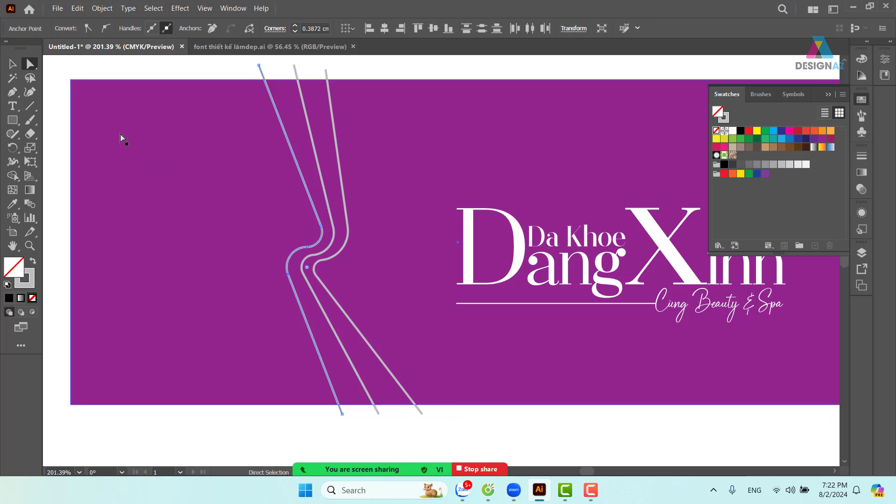
{"action": "left_click", "coordinate": [13, 65]}
{"action": "left_click", "coordinate": [363, 73]}
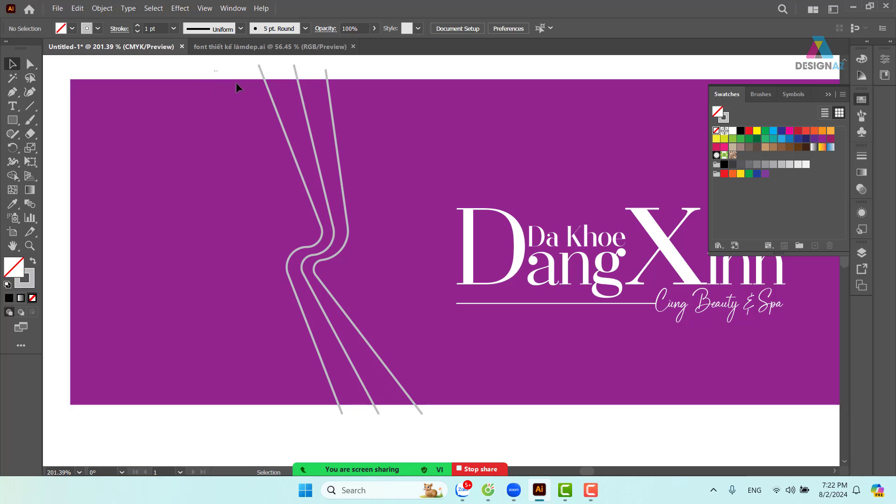
Divide the purple rectangle along the three curved lines with Pathfinder Divide and ungroup the resulting pieces
{"action": "left_click_drag", "start_coordinate": [363, 256], "coordinate": [368, 276]}
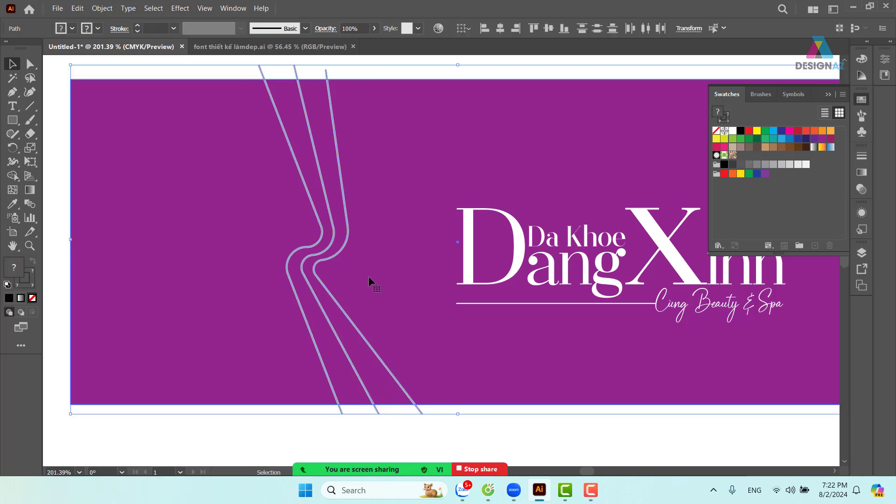
{"action": "key", "text": "shift+F7"}
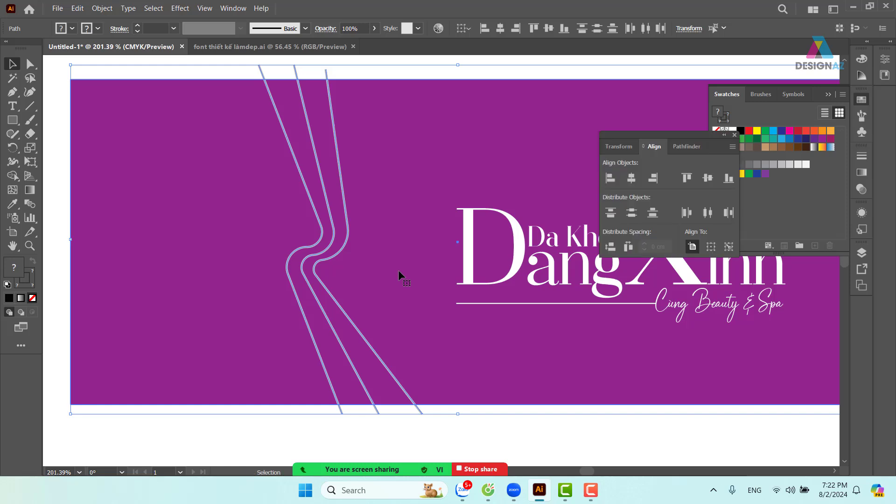
{"action": "left_click", "coordinate": [694, 147]}
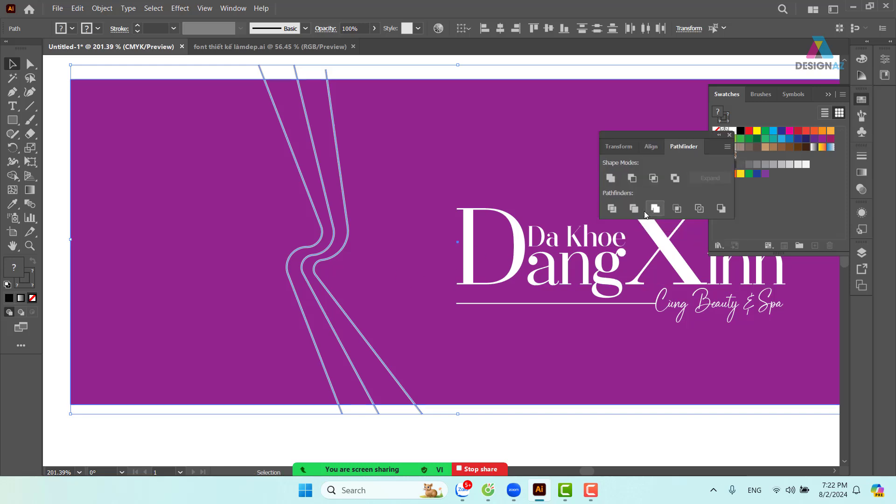
{"action": "left_click", "coordinate": [612, 208]}
{"action": "left_click_drag", "start_coordinate": [327, 231], "coordinate": [373, 217]}
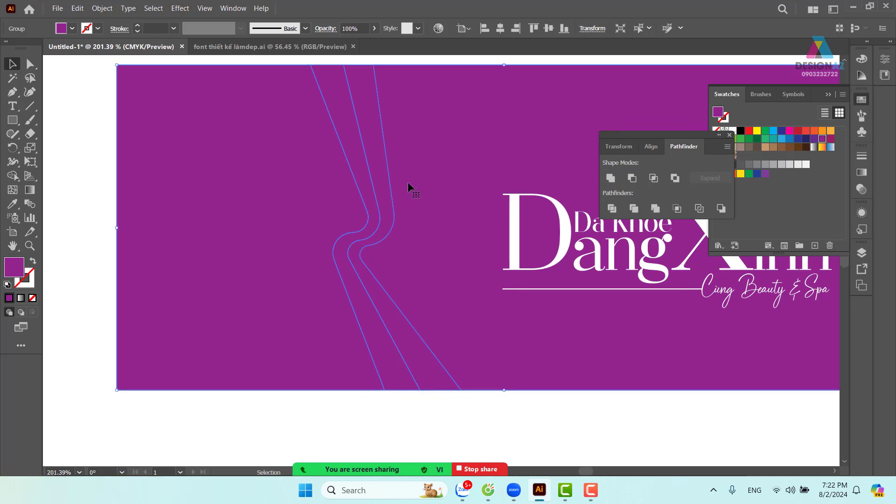
{"action": "right_click", "coordinate": [407, 177]}
{"action": "left_click", "coordinate": [447, 327]}
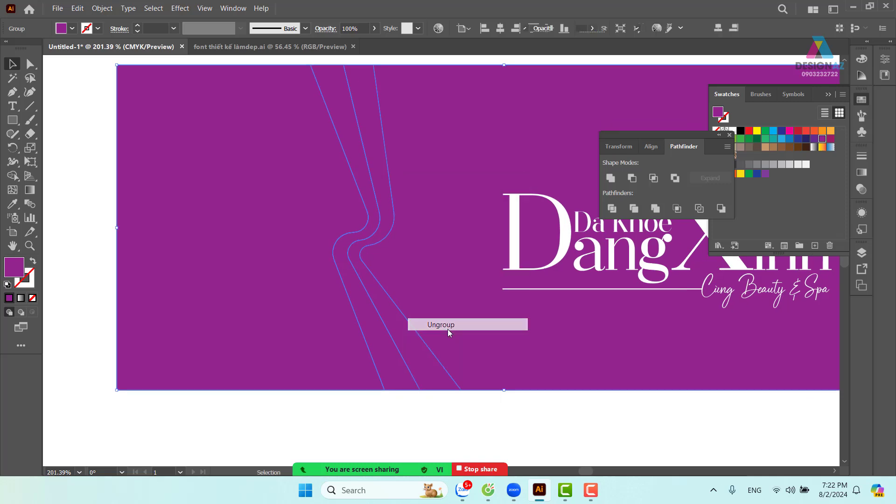
{"action": "left_click", "coordinate": [90, 202]}
Fill the large section behind the "Dang Xinh" lettering with dark purple 6D116D
{"action": "left_click", "coordinate": [512, 152]}
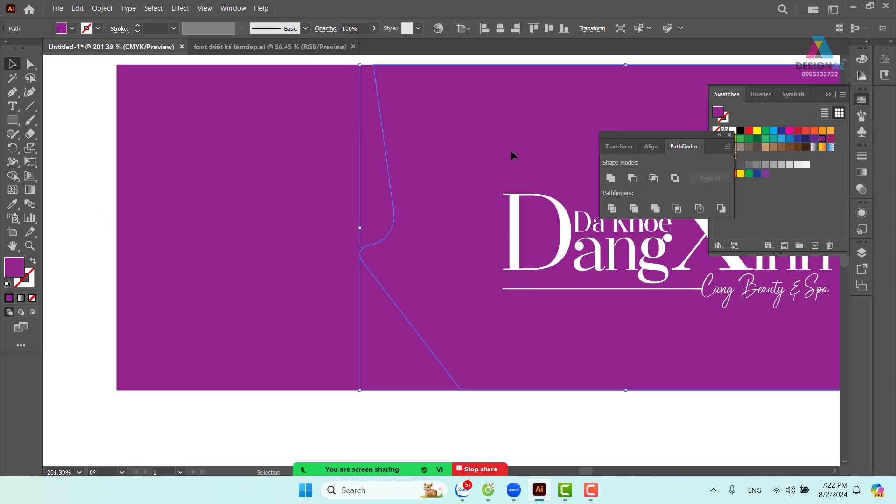
{"action": "double_click", "coordinate": [17, 269]}
{"action": "left_click", "coordinate": [614, 209]}
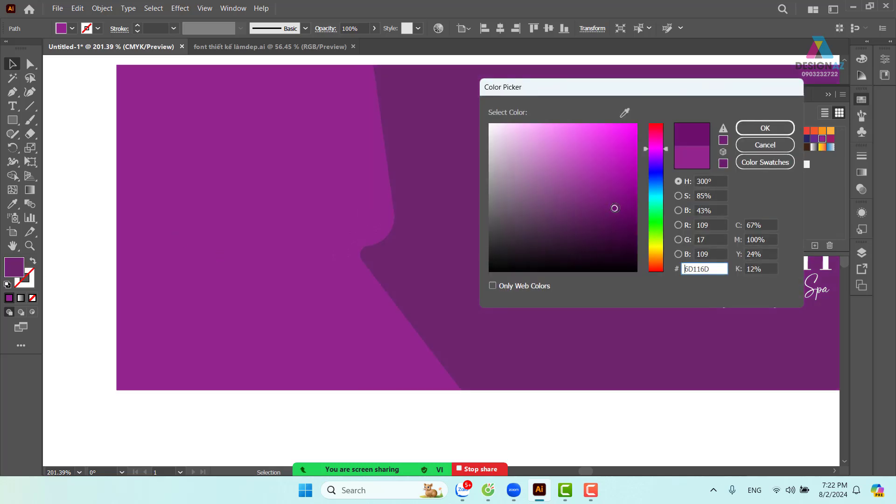
{"action": "left_click", "coordinate": [749, 132]}
Fill the narrow curved band bordering the large left-hand section with the lighter purple C94FC9
{"action": "left_click", "coordinate": [382, 187]}
{"action": "left_click", "coordinate": [367, 199]}
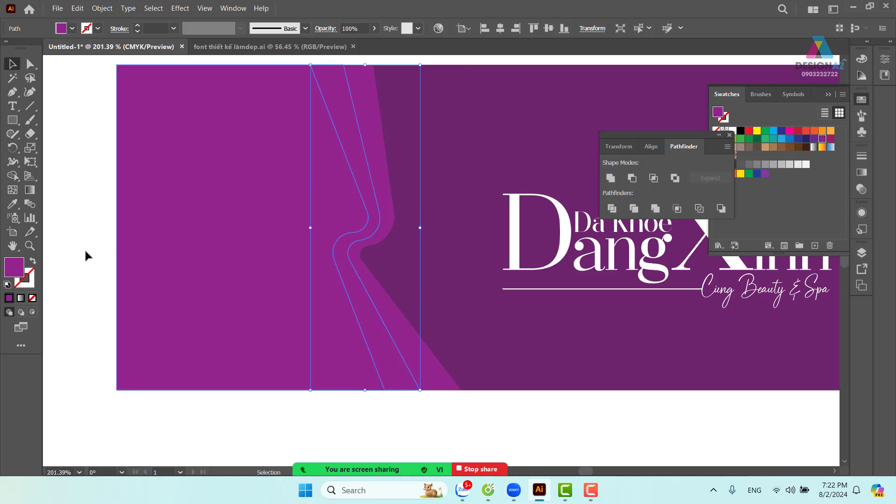
{"action": "double_click", "coordinate": [22, 268]}
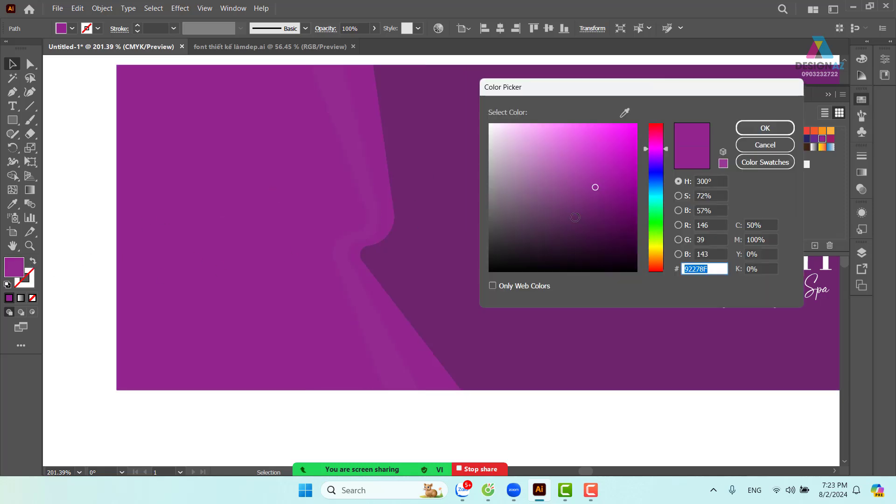
{"action": "left_click_drag", "start_coordinate": [594, 187], "coordinate": [580, 154]}
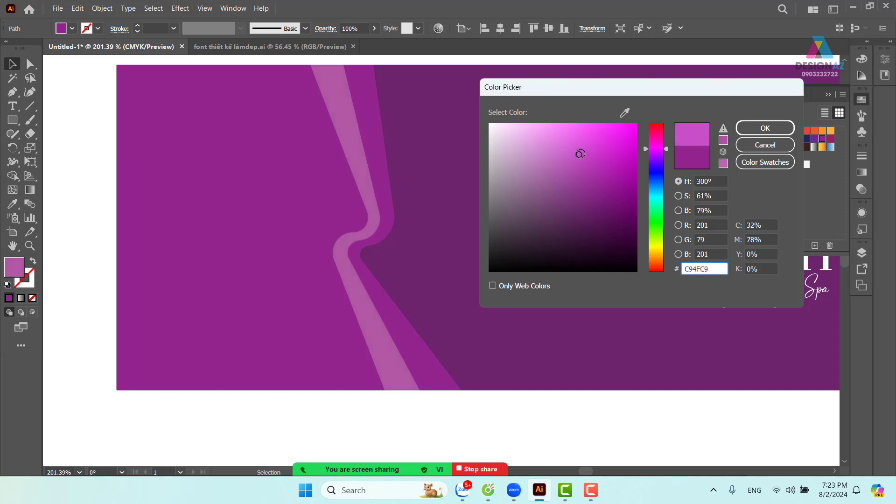
{"action": "left_click", "coordinate": [765, 145]}
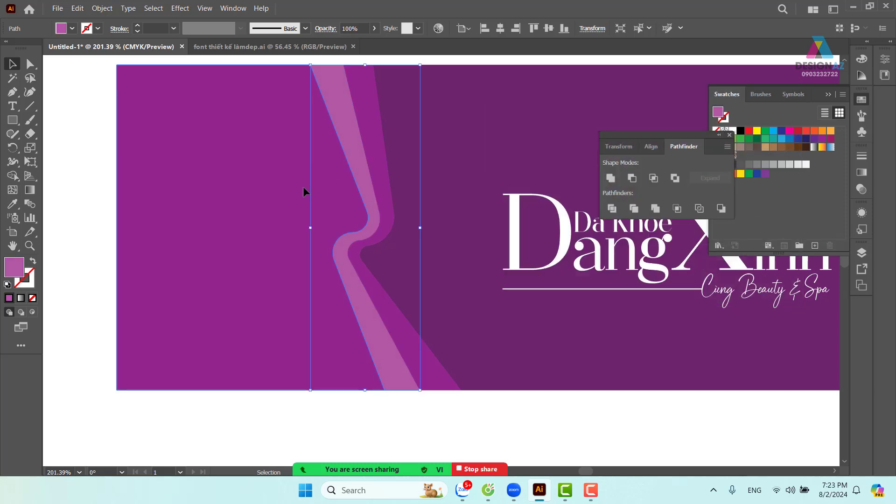
Fill the large left-hand section of the banner with light pink FF97FF
{"action": "double_click", "coordinate": [19, 268]}
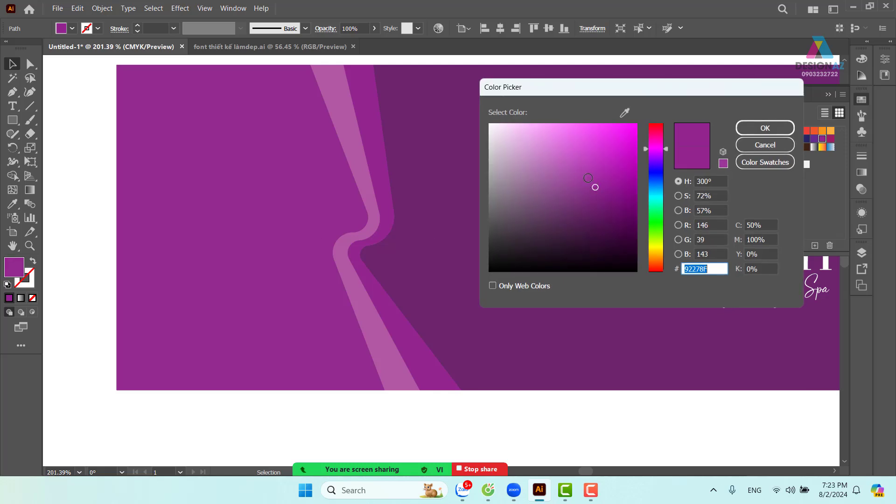
{"action": "left_click_drag", "start_coordinate": [570, 155], "coordinate": [551, 122]}
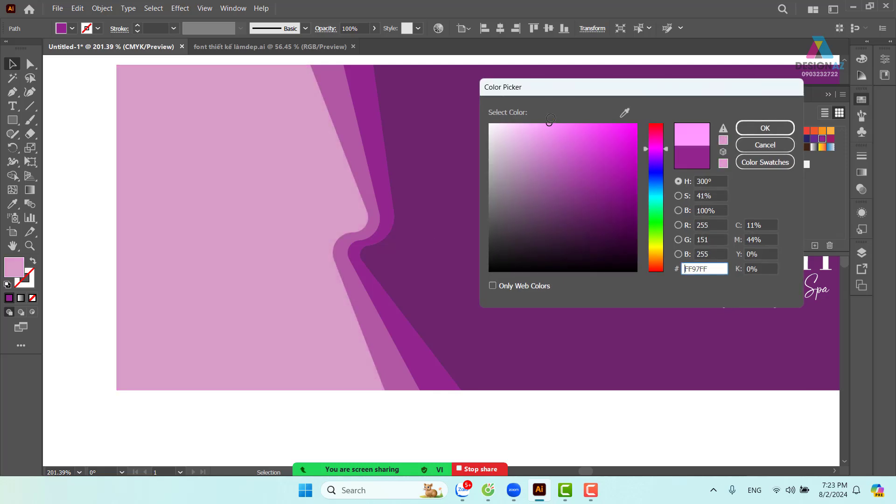
{"action": "left_click", "coordinate": [765, 127]}
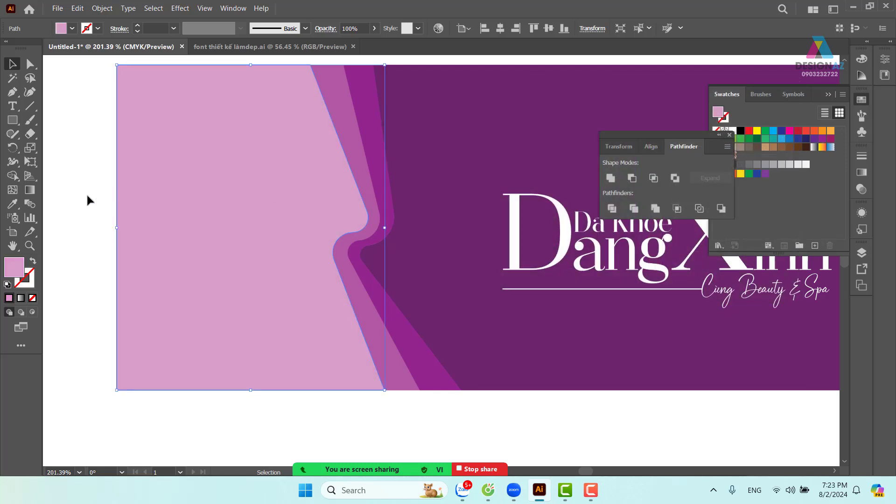
{"action": "left_click", "coordinate": [87, 196]}
{"action": "left_click_drag", "start_coordinate": [493, 301], "coordinate": [461, 321]}
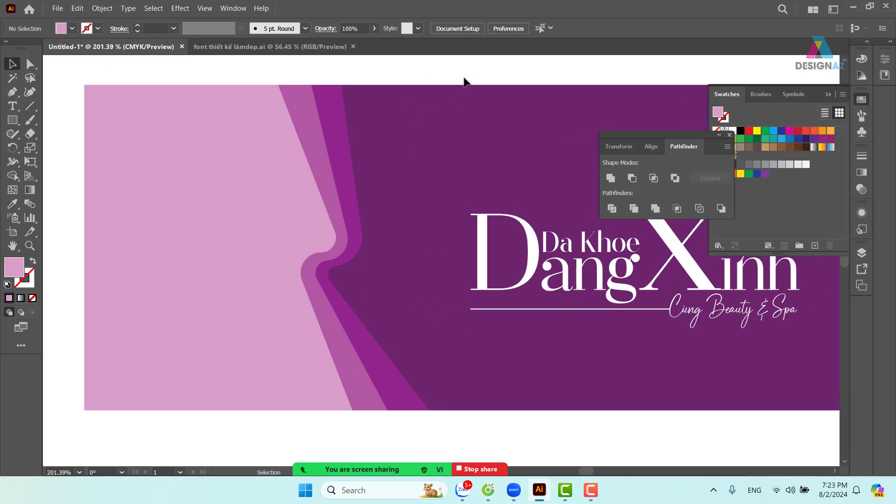
{"action": "left_click", "coordinate": [263, 154]}
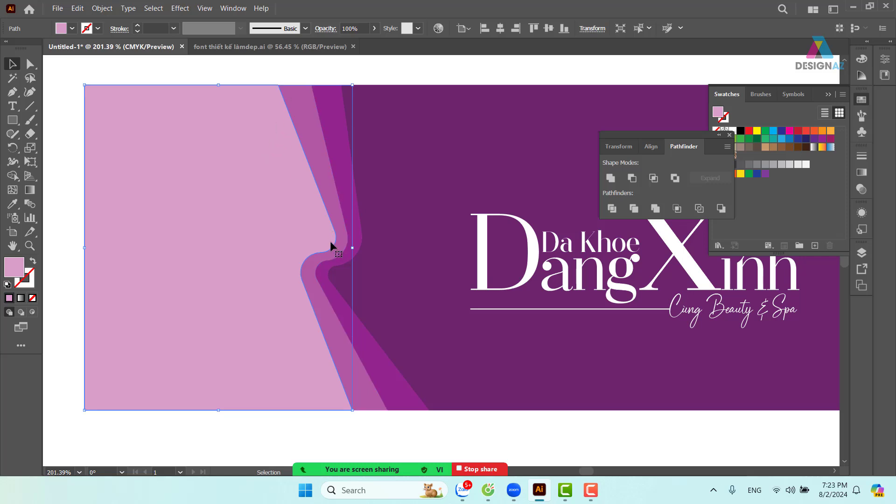
{"action": "left_click", "coordinate": [426, 73]}
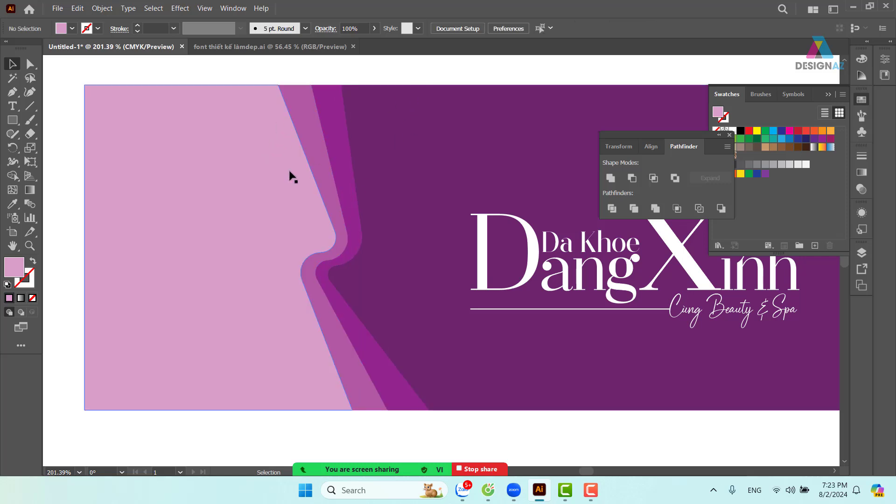
Offset the path of the light pink section inward by -0.1 cm with mitered joins
{"action": "left_click", "coordinate": [290, 171]}
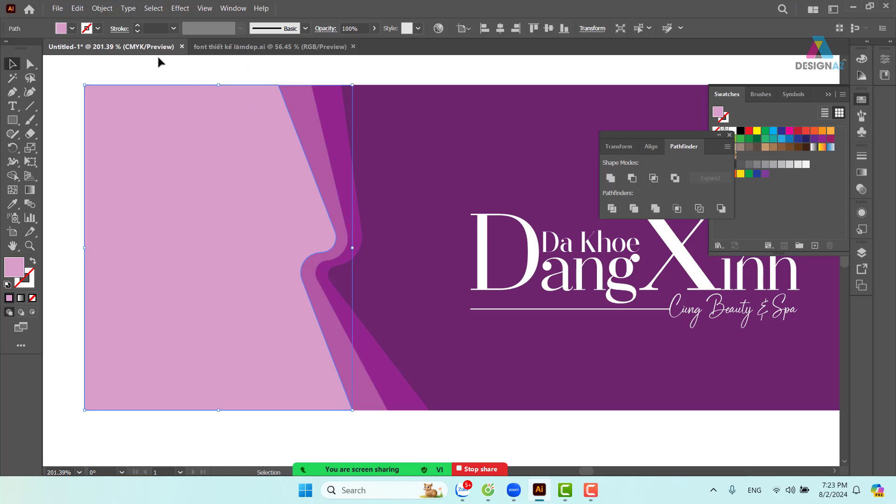
{"action": "left_click", "coordinate": [106, 9]}
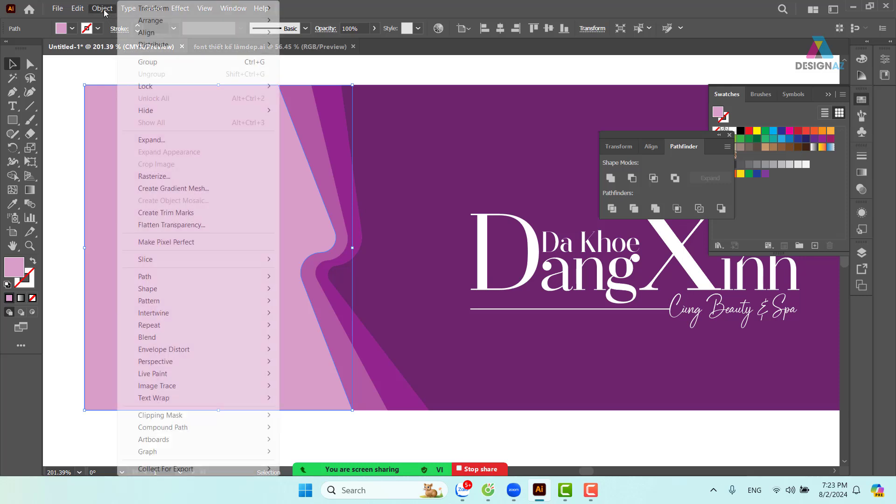
{"action": "mouse_move", "coordinate": [163, 280]}
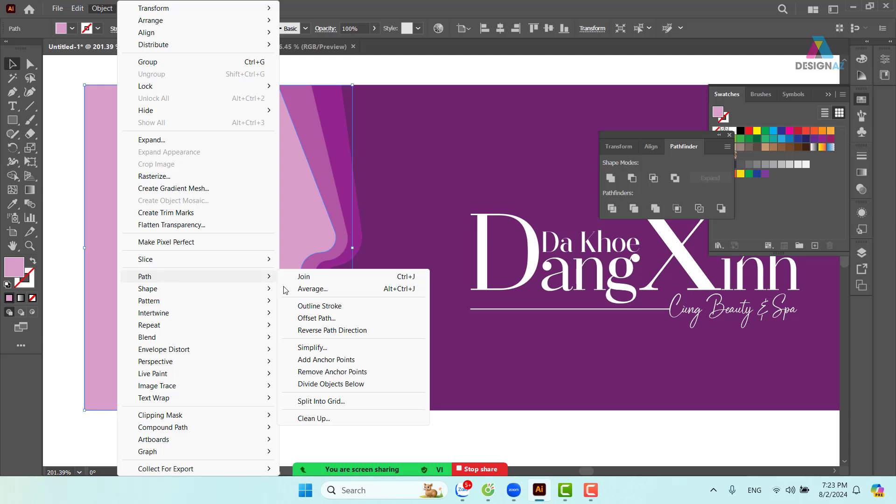
{"action": "left_click", "coordinate": [313, 318]}
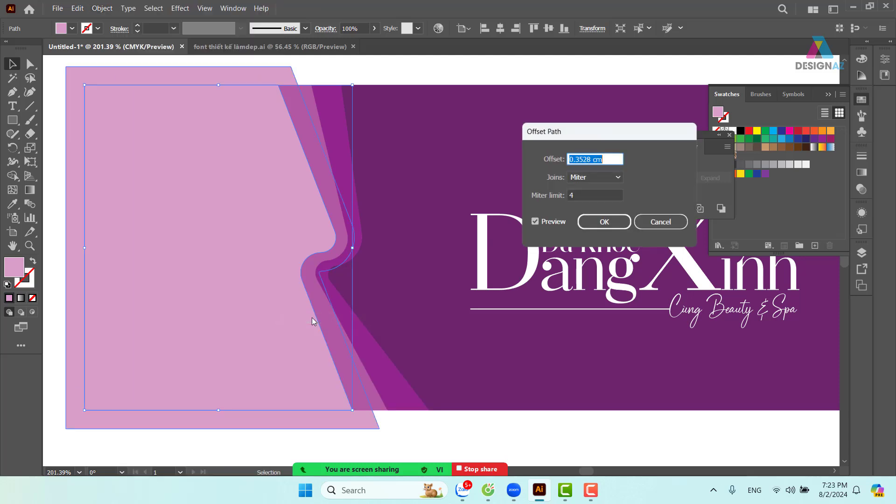
{"action": "left_click", "coordinate": [611, 157]}
{"action": "key", "text": "Down"}
{"action": "key", "text": "Down"}
{"action": "key", "text": "Down"}
{"action": "key", "text": "Down"}
{"action": "key", "text": "Down"}
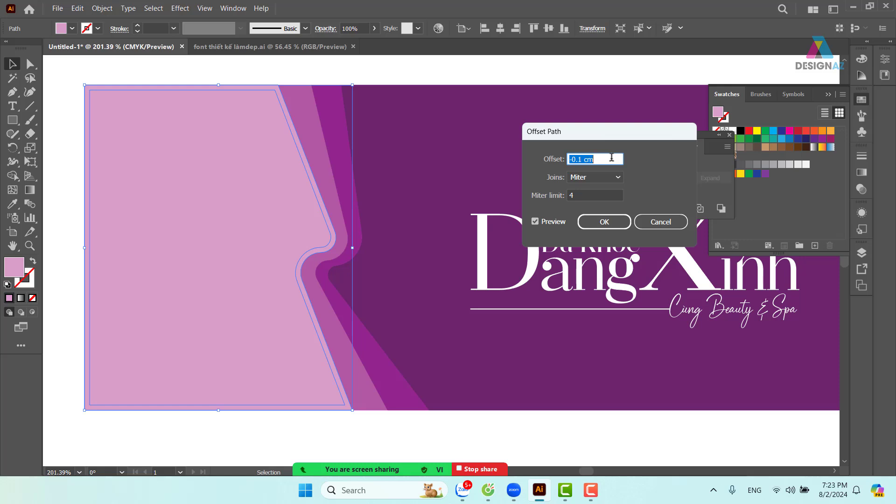
{"action": "left_click", "coordinate": [614, 226]}
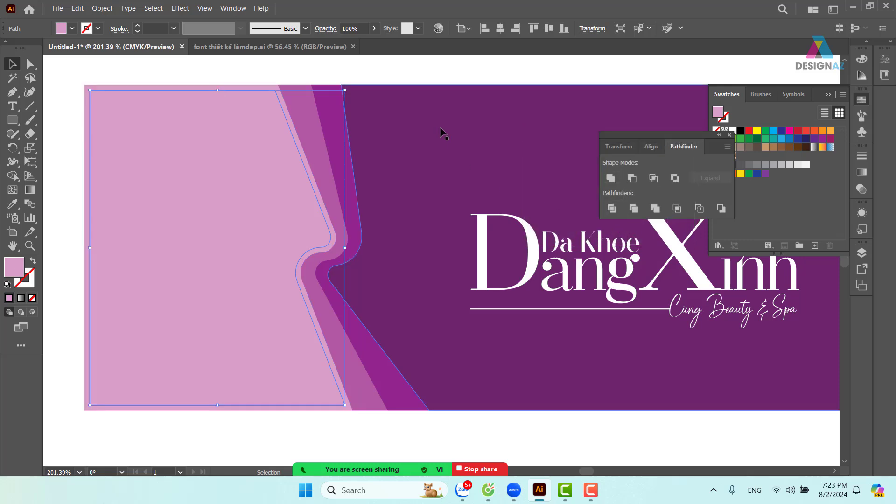
Fill the inner offset shape of the light pink section with white
{"action": "left_click", "coordinate": [400, 80]}
{"action": "left_click", "coordinate": [218, 158]}
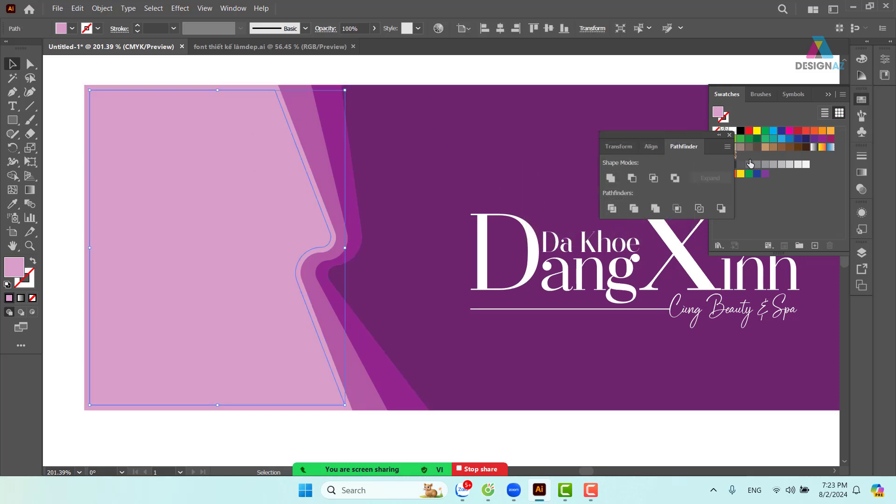
{"action": "left_click", "coordinate": [733, 131]}
{"action": "left_click", "coordinate": [359, 76]}
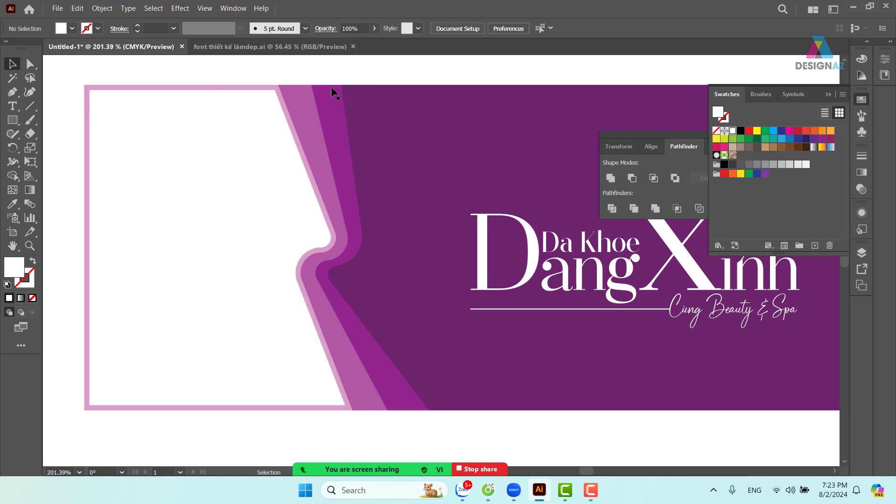
Move the two upper corner points of the white inner shape out to the banner's upper edge and upper-left corner
{"action": "key", "text": "z"}
{"action": "left_click_drag", "start_coordinate": [238, 74], "coordinate": [416, 210]}
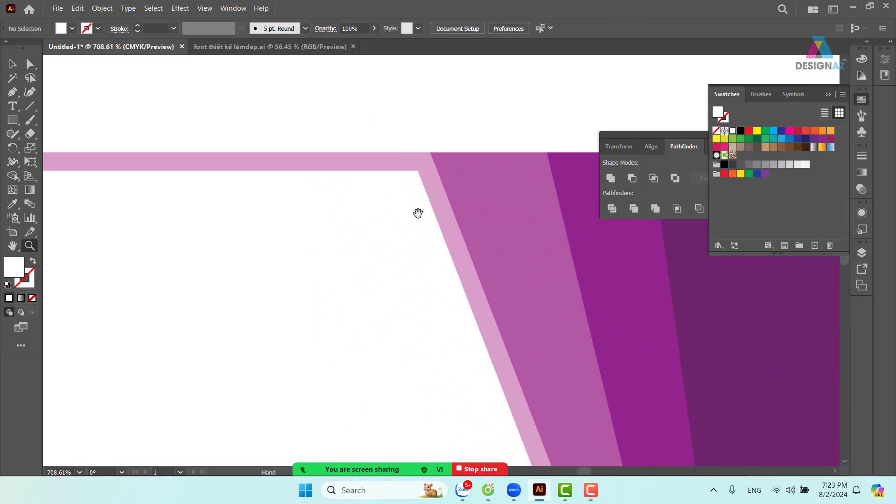
{"action": "key", "text": "a"}
{"action": "left_click", "coordinate": [419, 172]}
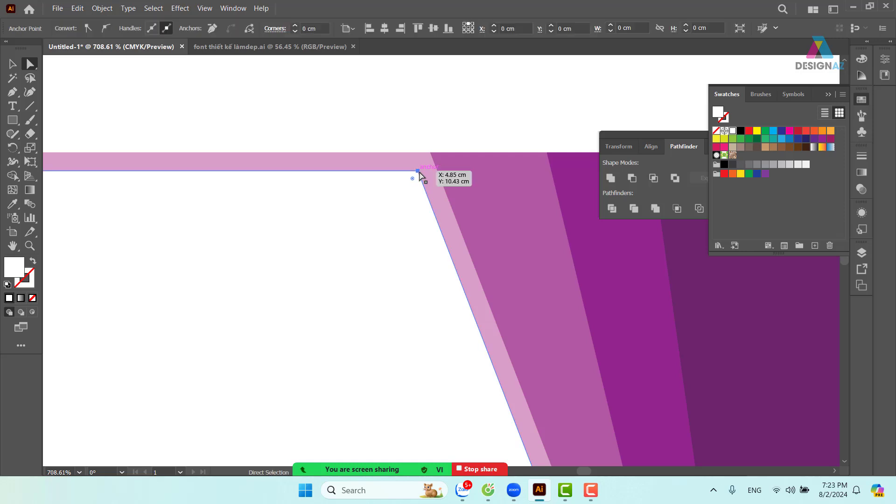
{"action": "left_click", "coordinate": [419, 168]}
{"action": "left_click", "coordinate": [419, 170]}
{"action": "left_click_drag", "start_coordinate": [418, 172], "coordinate": [411, 154]}
{"action": "left_click_drag", "start_coordinate": [287, 192], "coordinate": [669, 172]}
{"action": "left_click_drag", "start_coordinate": [145, 151], "coordinate": [127, 133]}
Move the two lower corner points of the white inner shape out to the banner's lower-left corner and lower edge
{"action": "left_click_drag", "start_coordinate": [226, 262], "coordinate": [261, 46]}
{"action": "left_click_drag", "start_coordinate": [253, 341], "coordinate": [292, 144]}
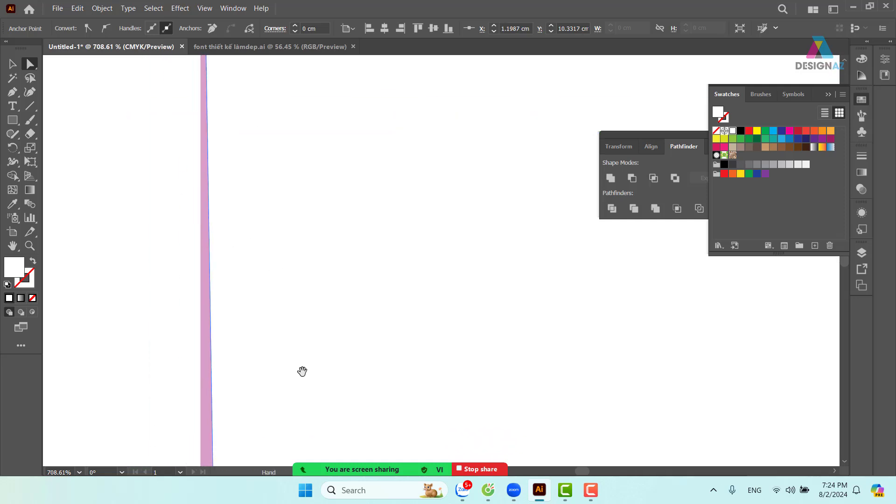
{"action": "left_click_drag", "start_coordinate": [302, 372], "coordinate": [323, 154]}
{"action": "left_click_drag", "start_coordinate": [310, 323], "coordinate": [314, 131]}
{"action": "left_click_drag", "start_coordinate": [370, 333], "coordinate": [348, 172]}
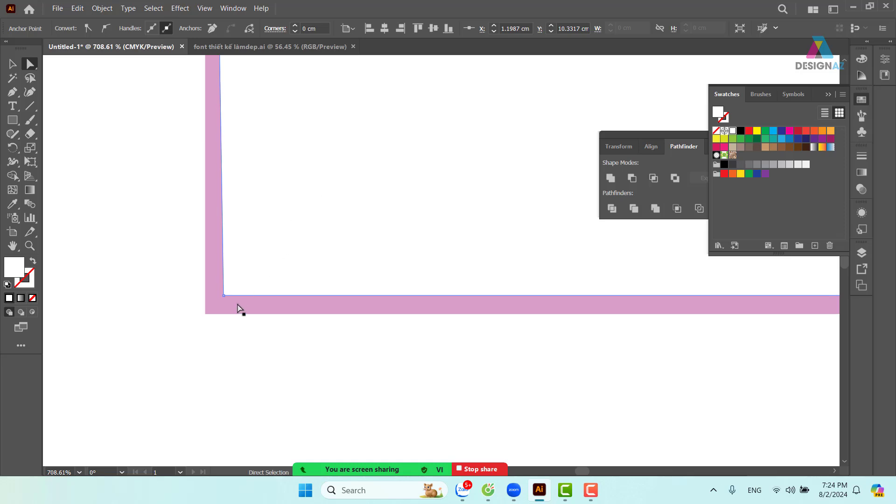
{"action": "left_click_drag", "start_coordinate": [224, 304], "coordinate": [206, 315]}
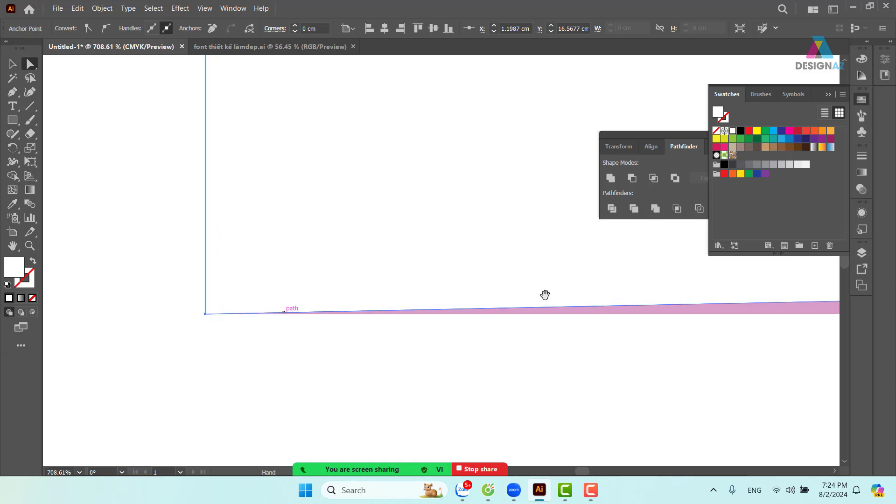
{"action": "left_click_drag", "start_coordinate": [544, 296], "coordinate": [167, 306]}
{"action": "left_click_drag", "start_coordinate": [569, 312], "coordinate": [246, 312]}
{"action": "left_click_drag", "start_coordinate": [420, 304], "coordinate": [427, 322]}
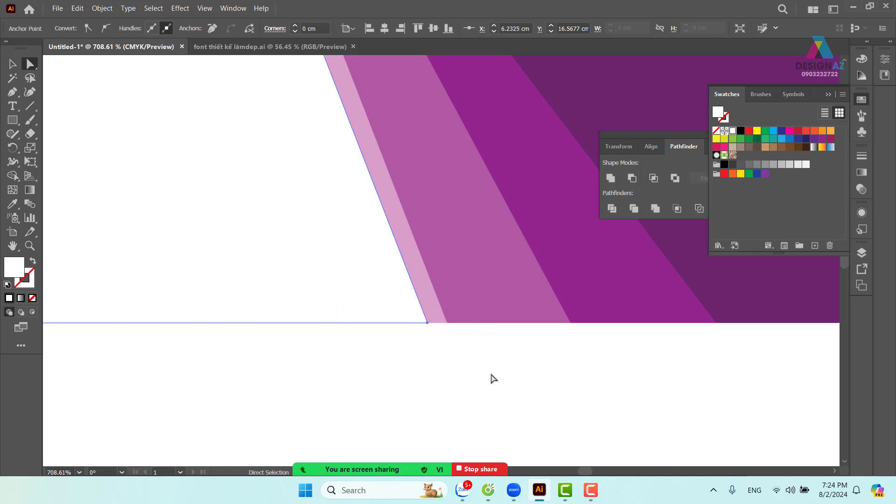
{"action": "left_click", "coordinate": [506, 390]}
Change the fill of the white inner shape to the lightest gray swatch
{"action": "key", "text": "ctrl+minus"}
{"action": "key", "text": "ctrl+minus"}
{"action": "key", "text": "ctrl+minus"}
{"action": "key", "text": "ctrl+minus"}
{"action": "key", "text": "ctrl+minus"}
{"action": "key", "text": "ctrl+minus"}
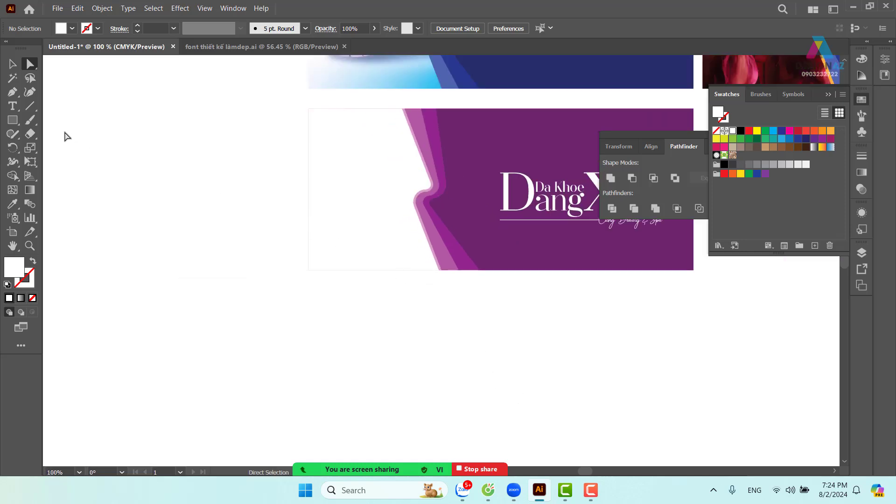
{"action": "left_click", "coordinate": [12, 64]}
{"action": "left_click", "coordinate": [386, 212]}
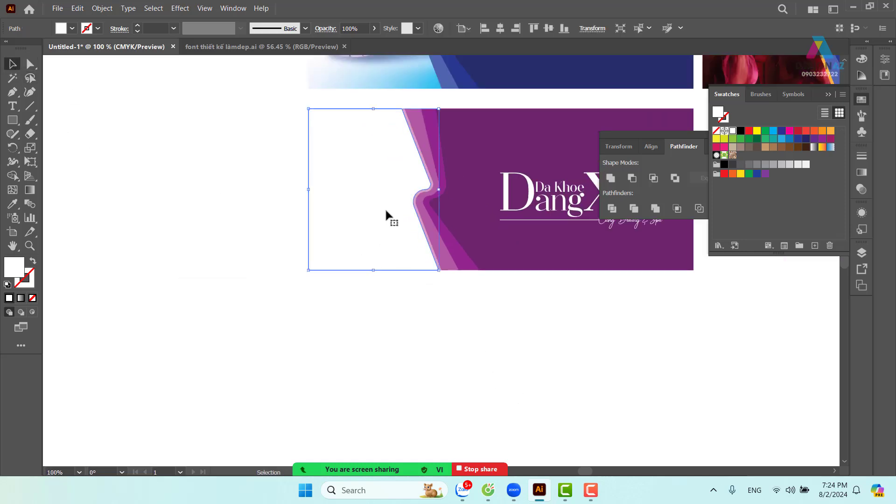
{"action": "left_click", "coordinate": [509, 327]}
{"action": "left_click_drag", "start_coordinate": [537, 328], "coordinate": [467, 322]}
{"action": "left_click", "coordinate": [299, 198]}
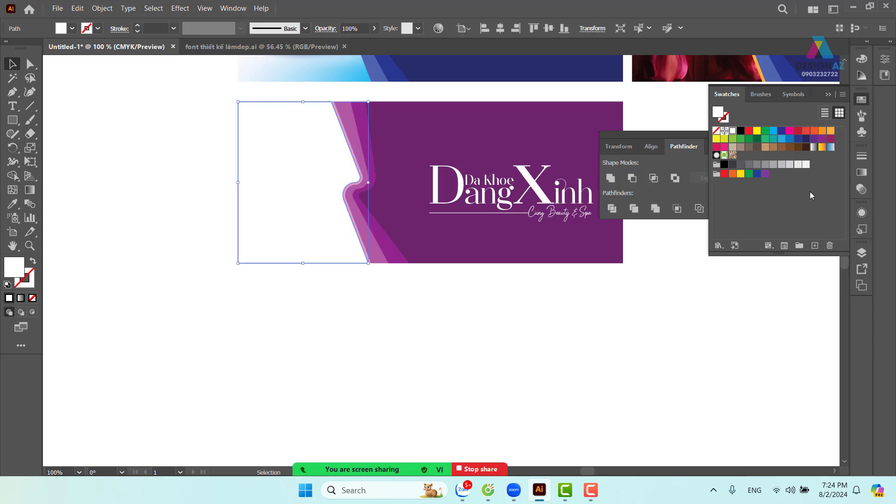
{"action": "left_click", "coordinate": [806, 166]}
{"action": "left_click", "coordinate": [491, 297]}
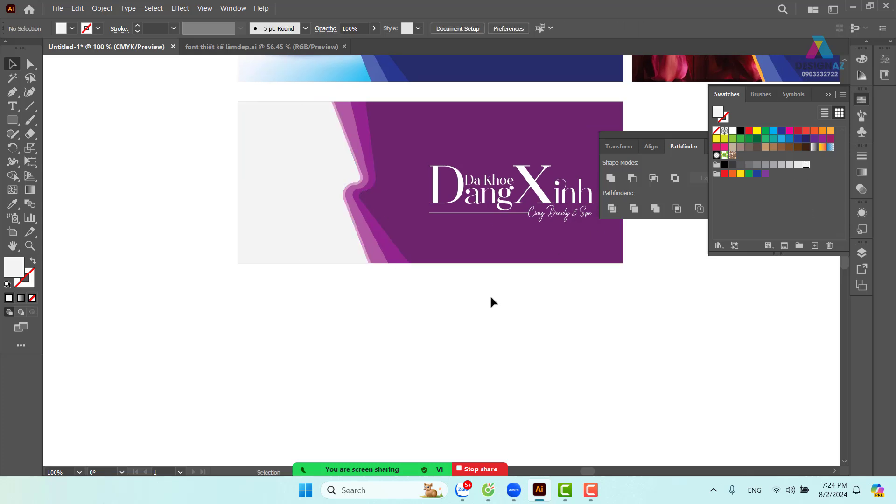
Shift the white "Dang Xinh" lettering and its tagline slightly to the left within the purple section
{"action": "left_click_drag", "start_coordinate": [490, 298], "coordinate": [418, 331]}
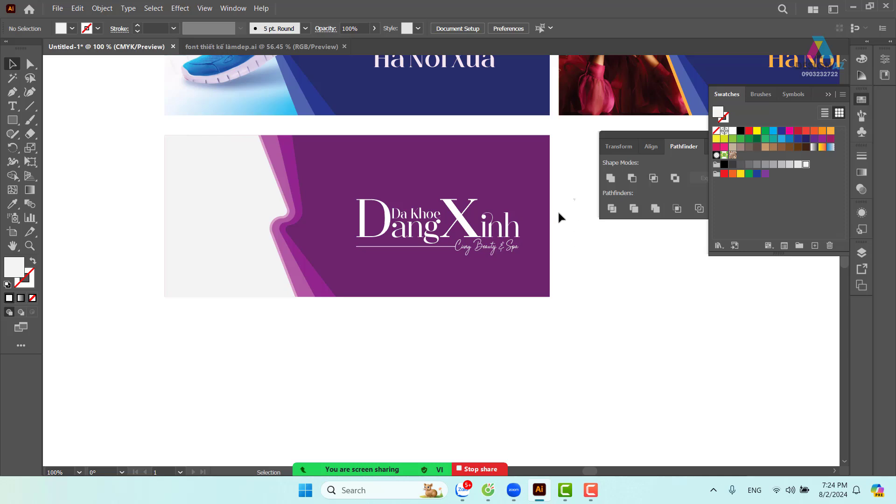
{"action": "left_click_drag", "start_coordinate": [373, 256], "coordinate": [478, 235]}
{"action": "left_click", "coordinate": [630, 304]}
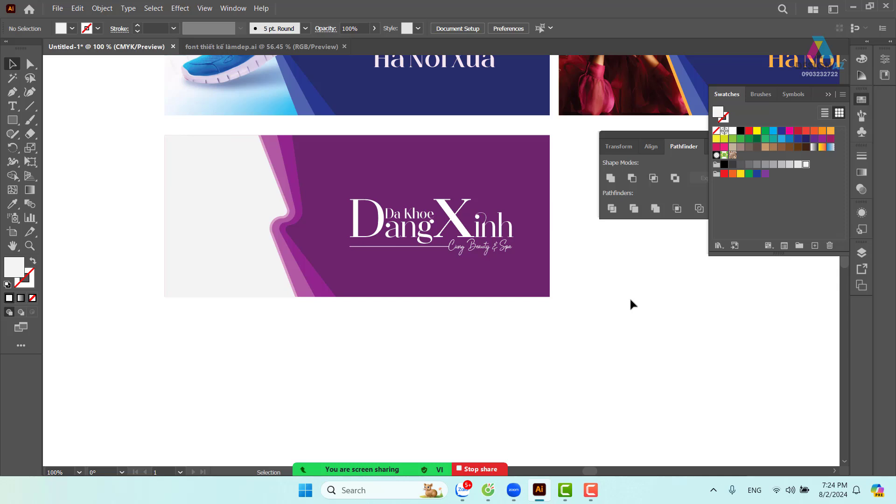
Start placing an image file and browse the Downloads folder to its numbered spa photo folders
{"action": "key", "text": "space"}
{"action": "left_click_drag", "start_coordinate": [516, 255], "coordinate": [525, 280]}
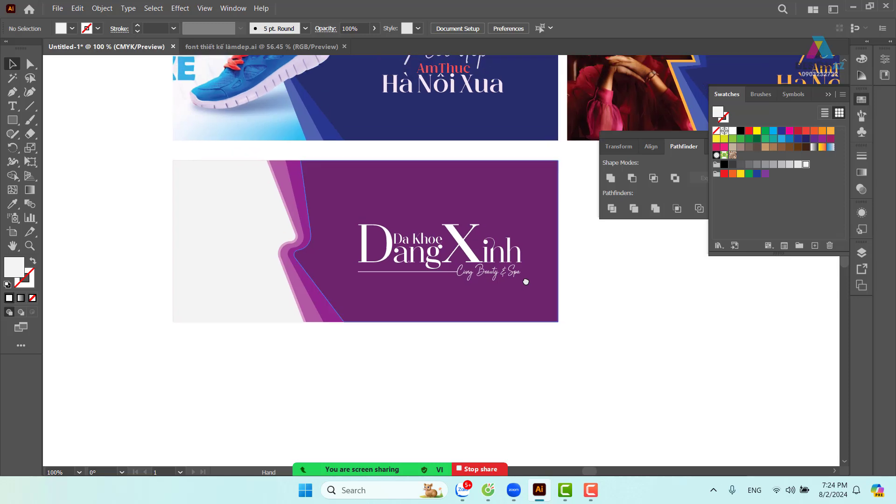
{"action": "left_click", "coordinate": [57, 9]}
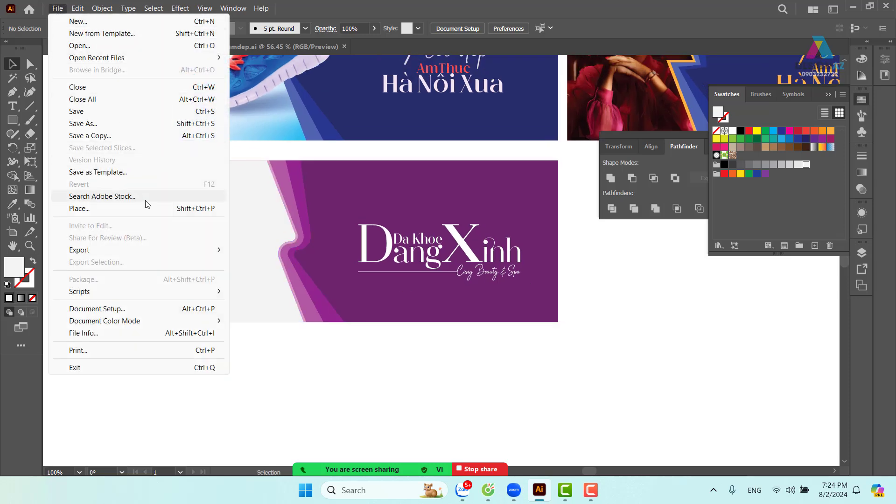
{"action": "left_click", "coordinate": [127, 205]}
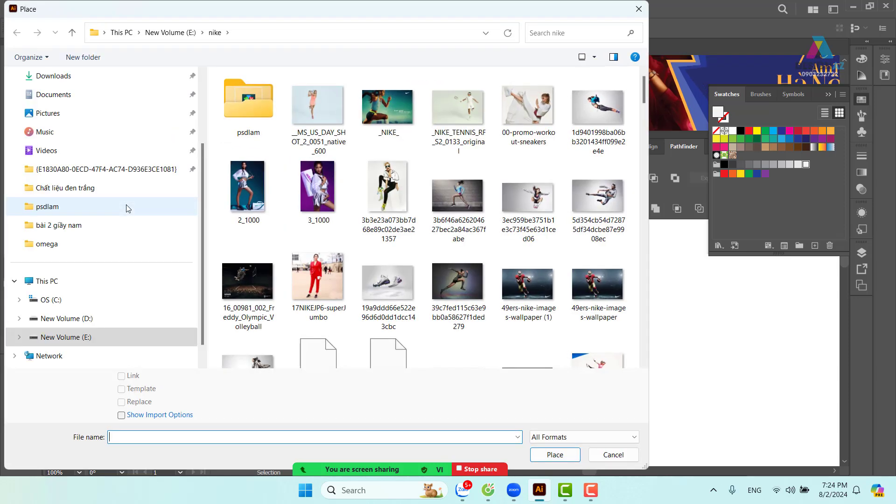
{"action": "scroll", "coordinate": [88, 144], "scroll_direction": "up", "scroll_amount": 2}
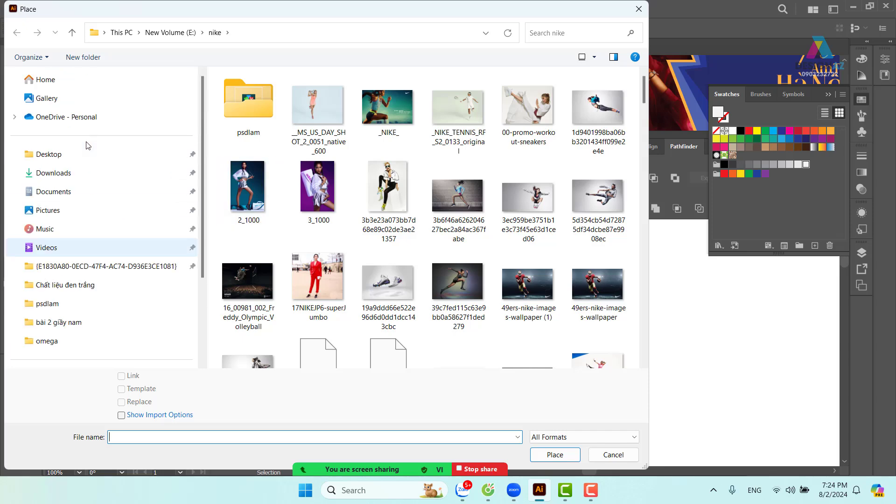
{"action": "left_click", "coordinate": [69, 173]}
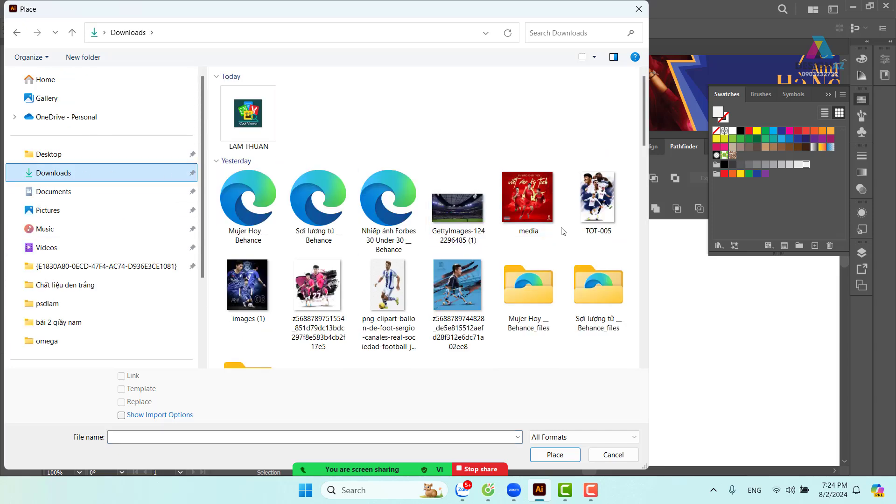
{"action": "scroll", "coordinate": [564, 231], "scroll_direction": "down", "scroll_amount": 3}
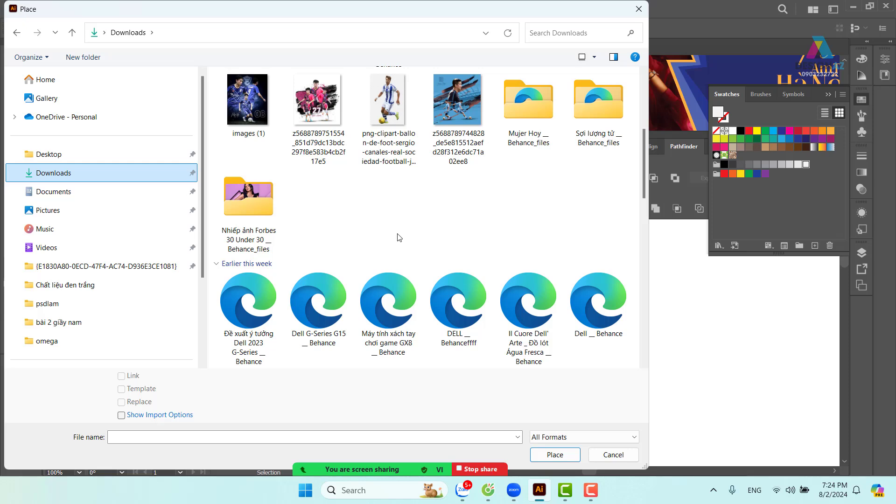
{"action": "scroll", "coordinate": [399, 238], "scroll_direction": "down", "scroll_amount": 5}
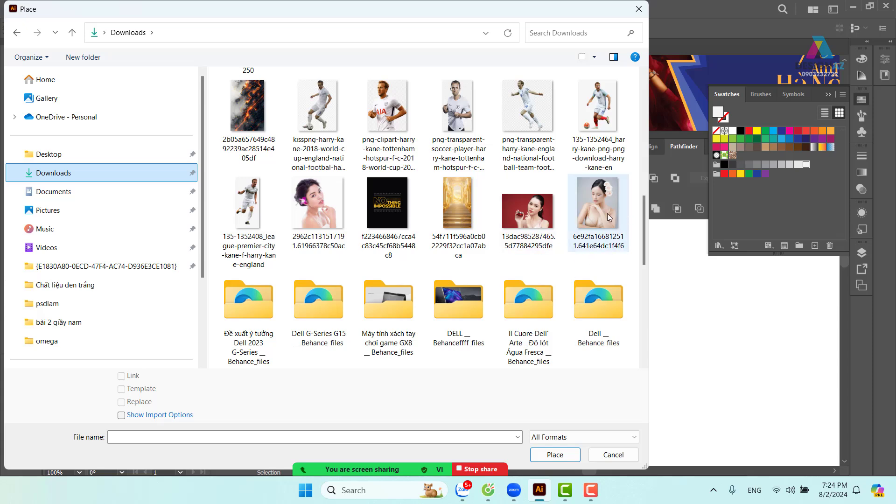
{"action": "scroll", "coordinate": [513, 262], "scroll_direction": "down", "scroll_amount": 3}
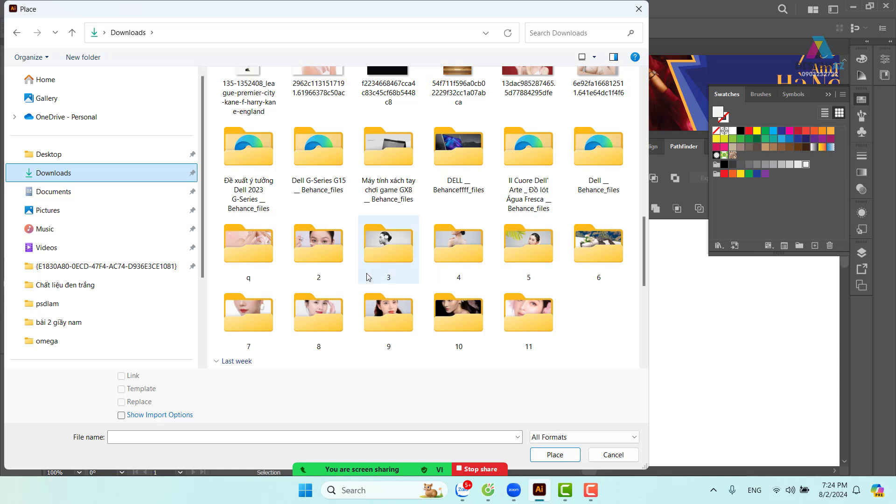
Look through the images in the q folder as large icons and return to Downloads
{"action": "double_click", "coordinate": [245, 251]}
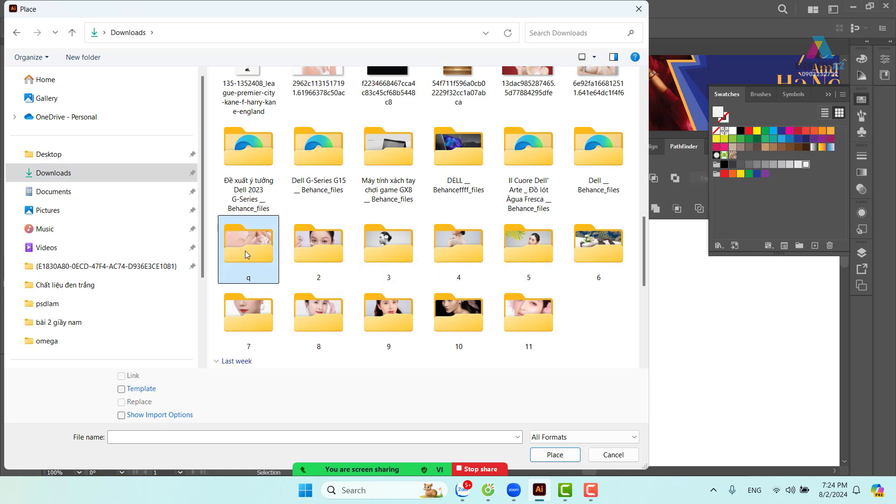
{"action": "left_click", "coordinate": [594, 57]}
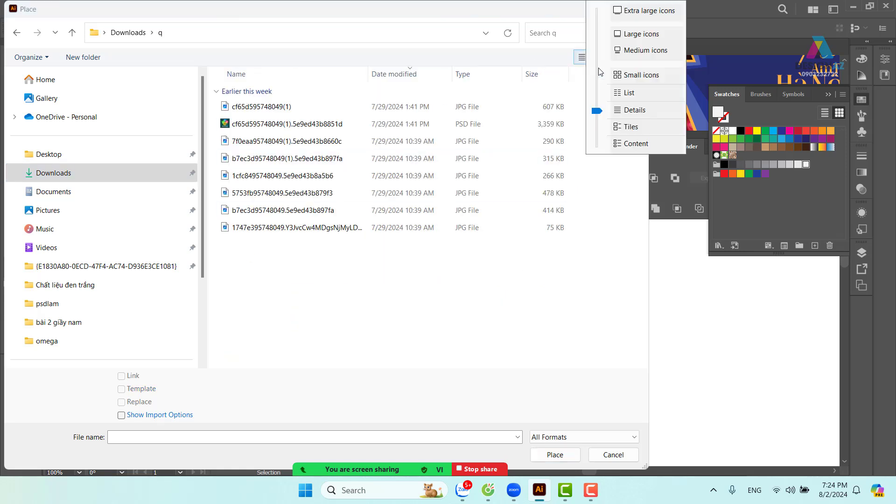
{"action": "left_click", "coordinate": [641, 34]}
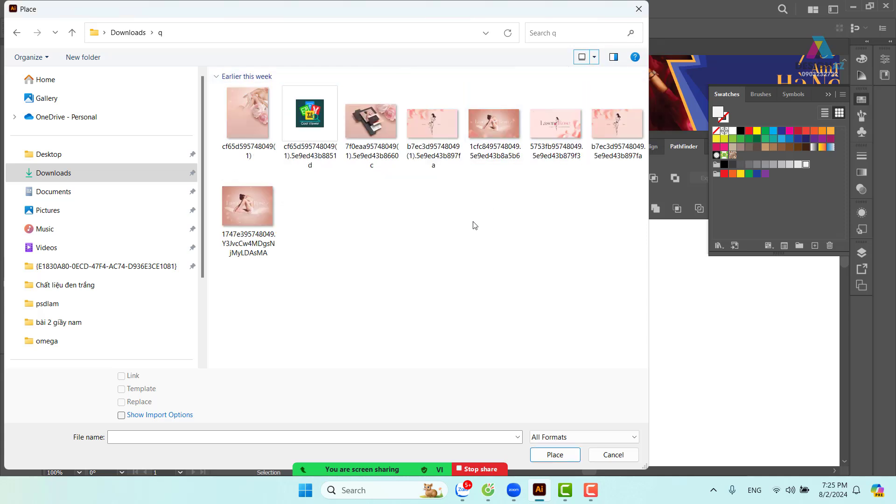
{"action": "left_click", "coordinate": [17, 34]}
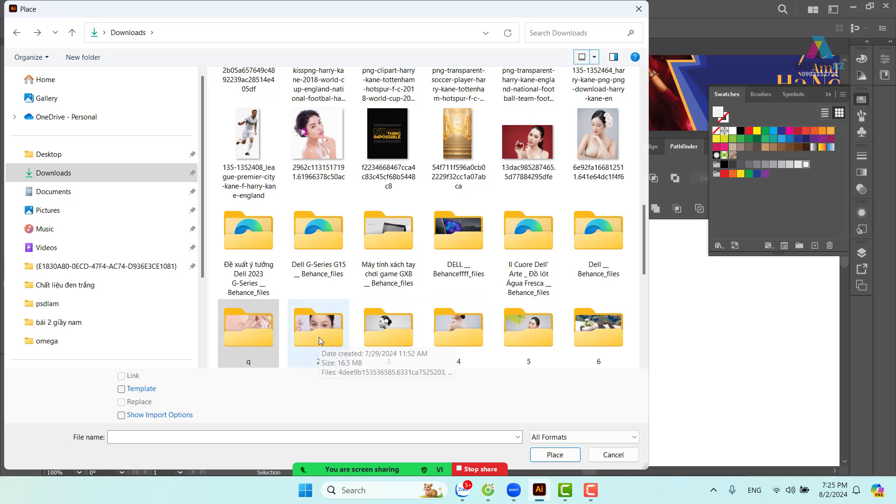
Place the photo 32d22085287601.5d7789086eeef from folder 5 over the banner's light gray area and send it to the back
{"action": "double_click", "coordinate": [535, 330]}
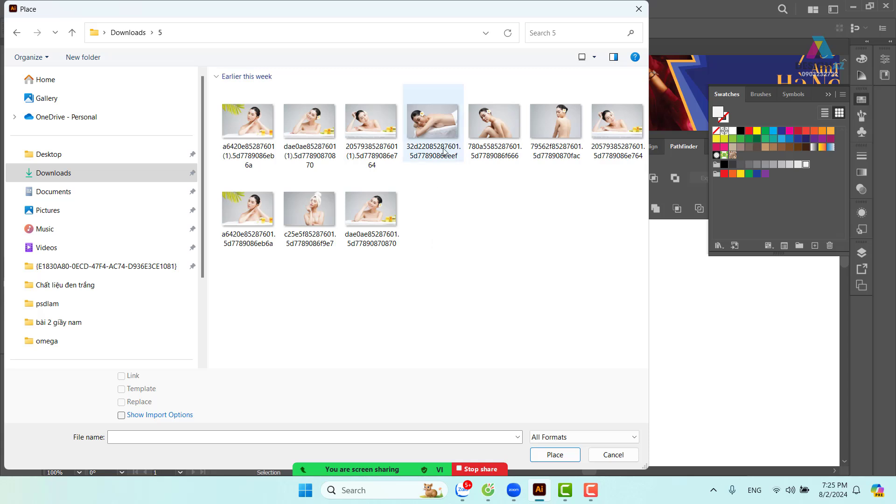
{"action": "left_click", "coordinate": [442, 130]}
{"action": "left_click", "coordinate": [555, 455]}
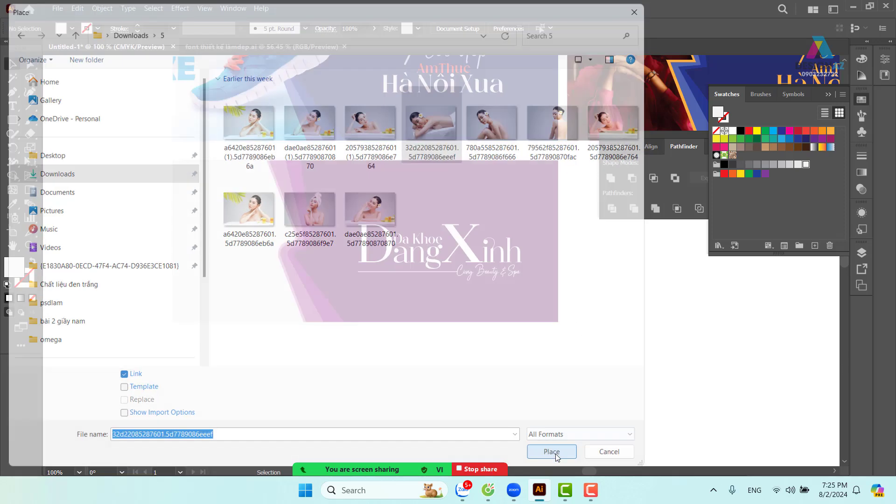
{"action": "left_click_drag", "start_coordinate": [169, 155], "coordinate": [437, 345]}
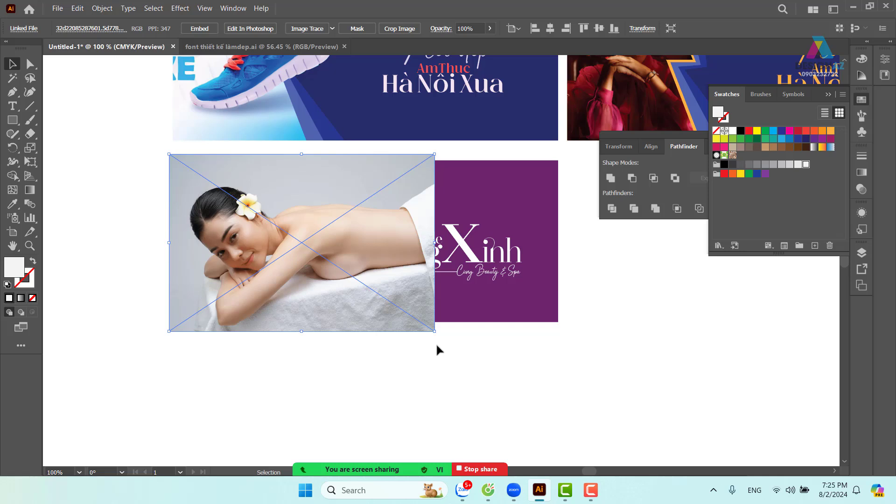
{"action": "key", "text": "ctrl"}
{"action": "key", "text": "ctrl+["}
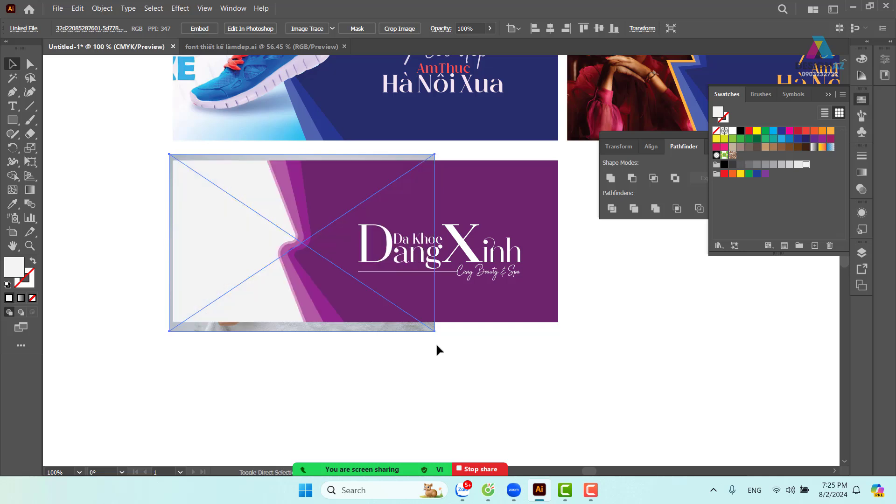
Make a clipping mask from the light gray curved shape and the spa photo behind it
{"action": "left_click", "coordinate": [239, 179], "text": "shift"}
{"action": "right_click", "coordinate": [239, 178]}
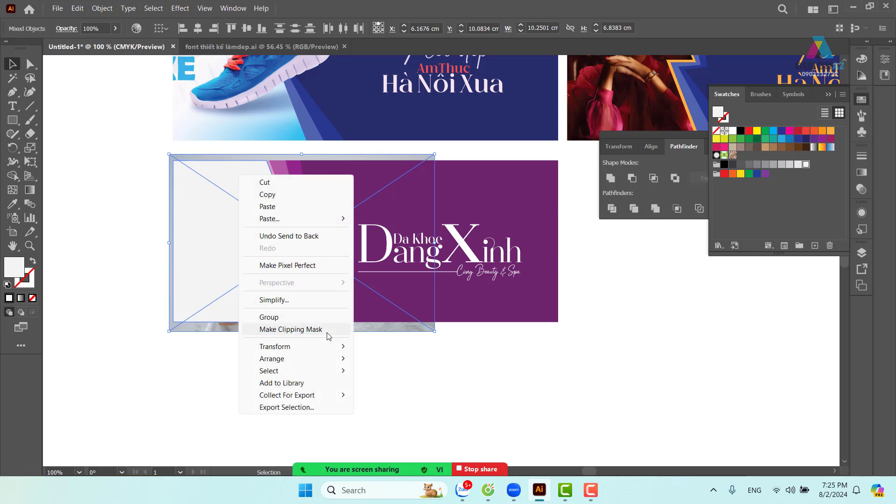
{"action": "left_click", "coordinate": [153, 9]}
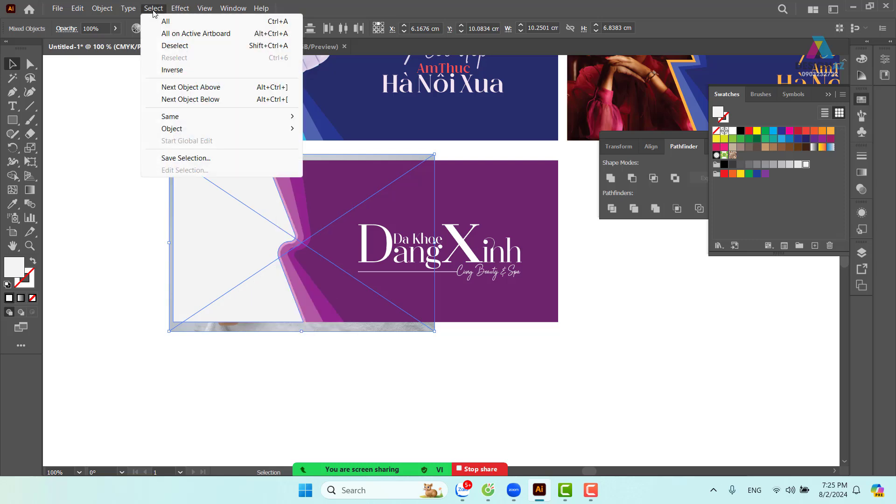
{"action": "left_click", "coordinate": [101, 8]}
{"action": "left_click", "coordinate": [102, 8]}
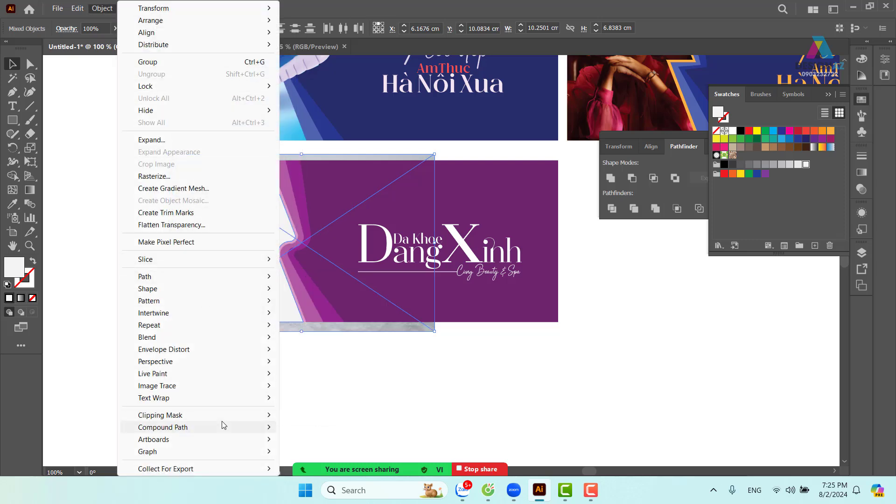
{"action": "mouse_move", "coordinate": [239, 416]}
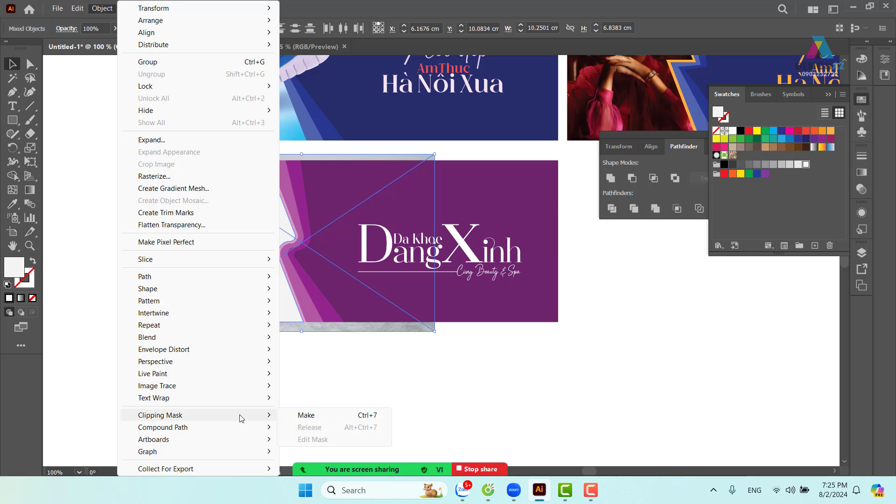
{"action": "left_click", "coordinate": [327, 416]}
{"action": "left_click", "coordinate": [359, 360]}
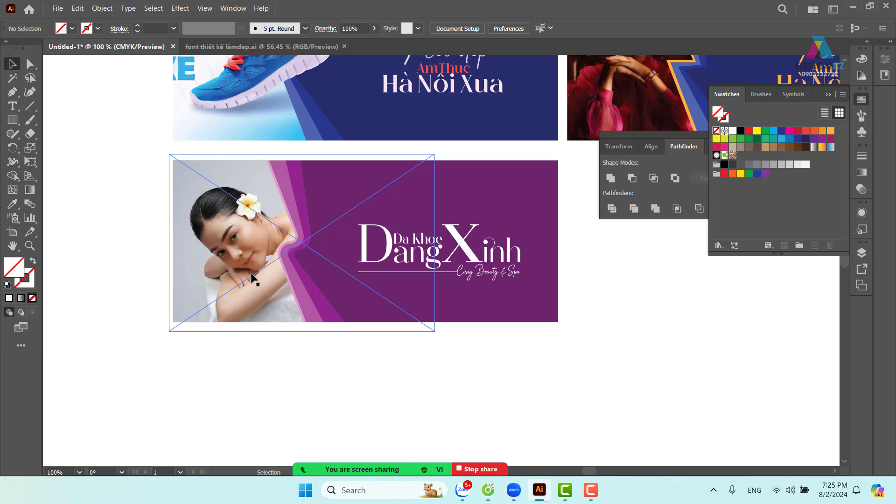
Scale down the woman's photo slightly inside its clipping group in the purple spa banner, and exit isolation
{"action": "double_click", "coordinate": [337, 233]}
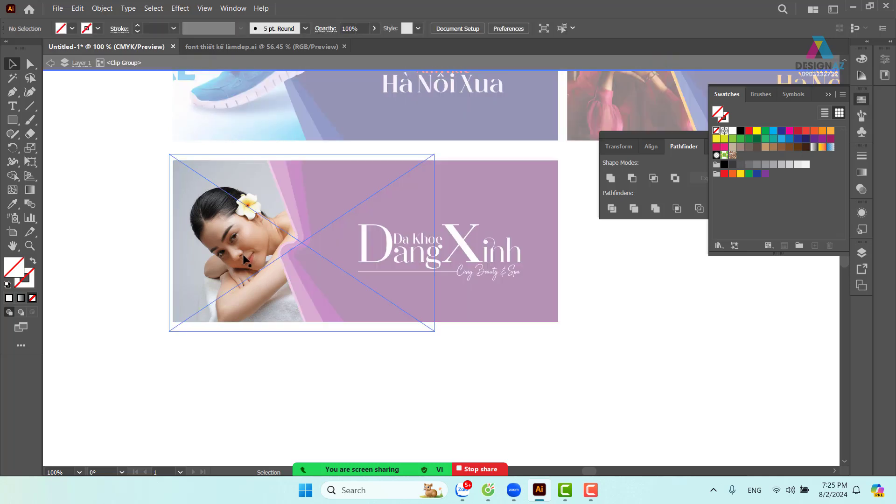
{"action": "left_click_drag", "start_coordinate": [433, 154], "coordinate": [427, 157]}
{"action": "left_click_drag", "start_coordinate": [426, 329], "coordinate": [414, 328]}
{"action": "double_click", "coordinate": [660, 308]}
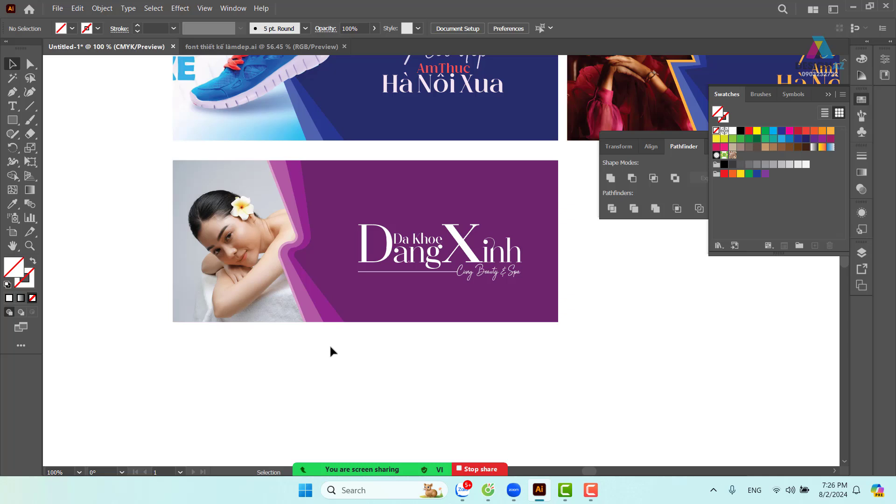
Duplicate the bright purple curved band beside the photo and place the copy below the banner
{"action": "key", "text": "ctrl+equal"}
{"action": "left_click_drag", "start_coordinate": [243, 264], "coordinate": [327, 265]}
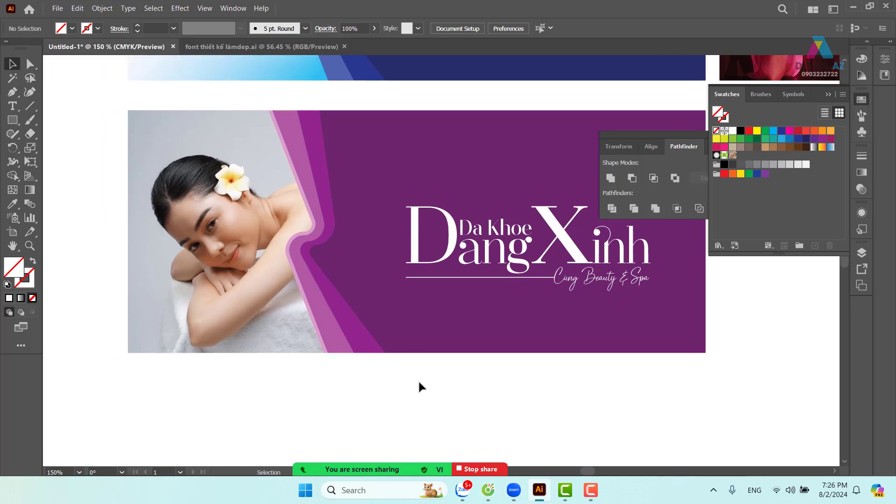
{"action": "left_click_drag", "start_coordinate": [419, 383], "coordinate": [383, 381]}
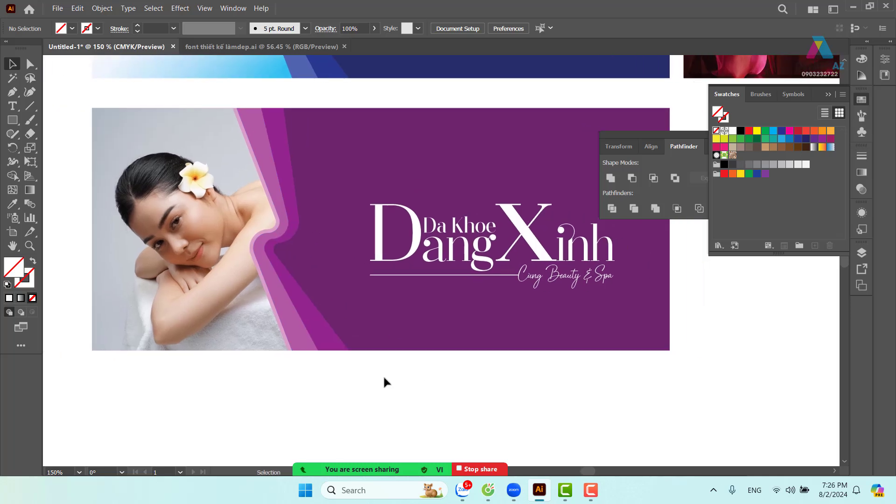
{"action": "left_click", "coordinate": [292, 236]}
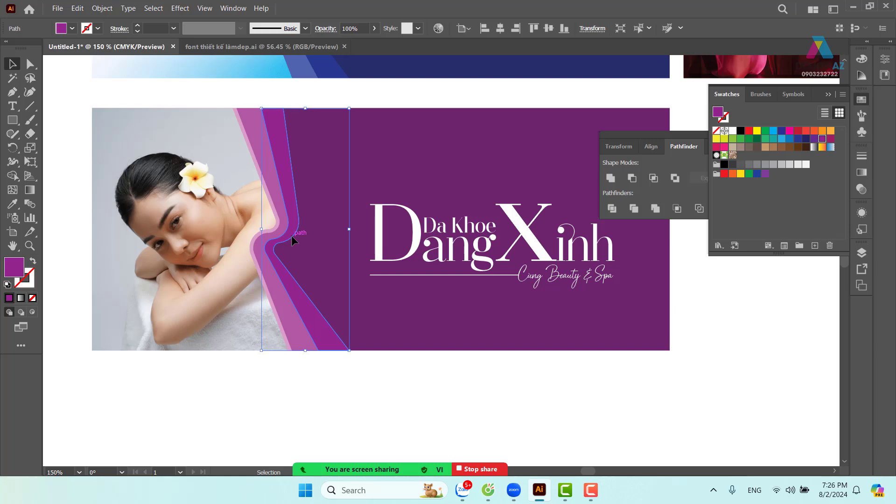
{"action": "left_click_drag", "start_coordinate": [291, 236], "coordinate": [380, 269]}
{"action": "left_click_drag", "start_coordinate": [586, 312], "coordinate": [807, 346]}
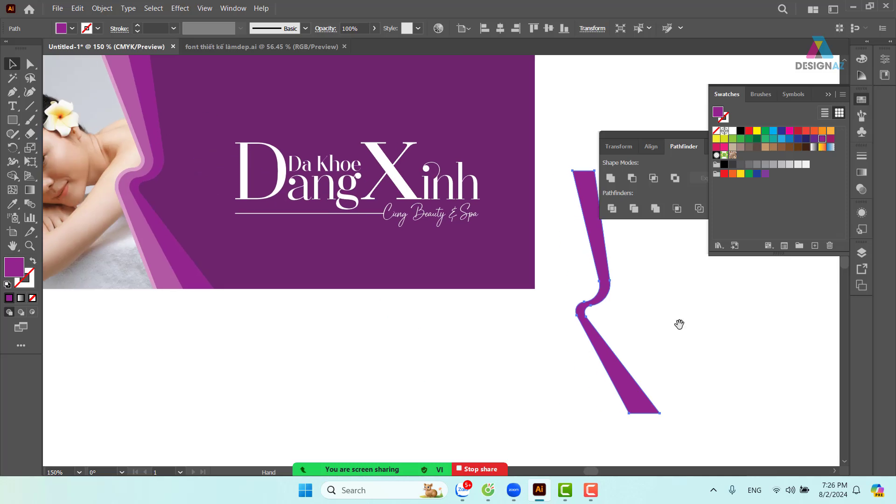
{"action": "left_click_drag", "start_coordinate": [589, 317], "coordinate": [323, 343]}
{"action": "left_click", "coordinate": [339, 332]}
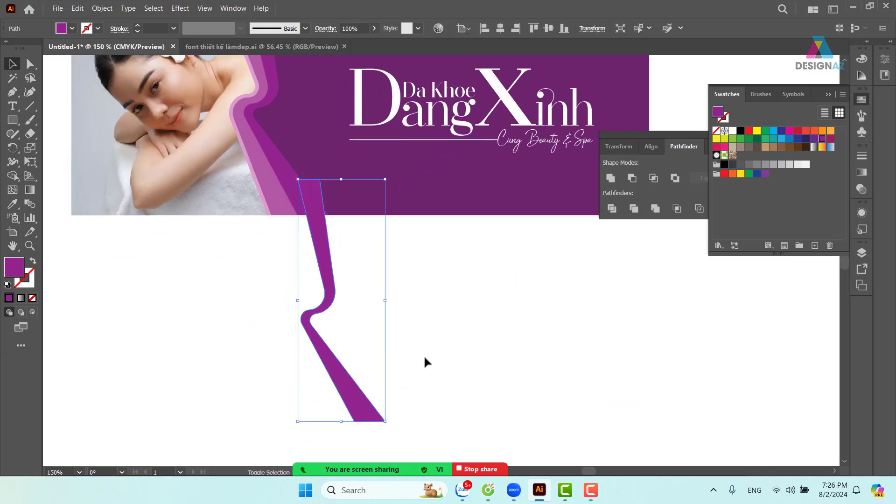
Swap the copied band's fill and stroke to make it an unfilled purple outline, and move it clear of the banner
{"action": "key", "text": "shift+x"}
{"action": "left_click", "coordinate": [491, 371]}
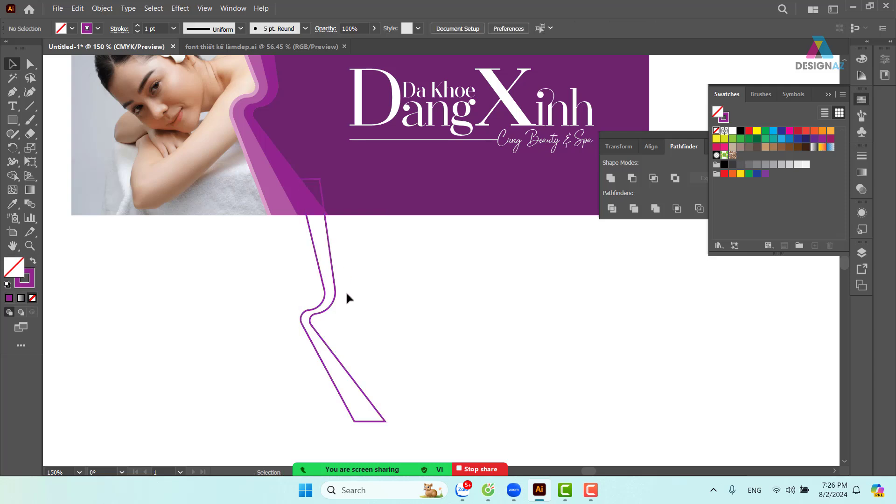
{"action": "left_click_drag", "start_coordinate": [392, 305], "coordinate": [395, 316]}
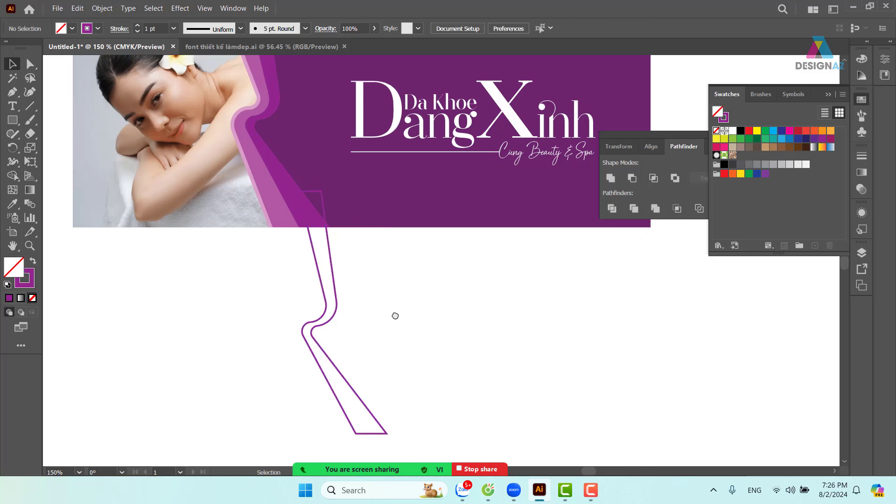
{"action": "left_click_drag", "start_coordinate": [312, 330], "coordinate": [461, 365]}
{"action": "left_click_drag", "start_coordinate": [532, 359], "coordinate": [474, 278]}
{"action": "left_click_drag", "start_coordinate": [409, 286], "coordinate": [377, 302]}
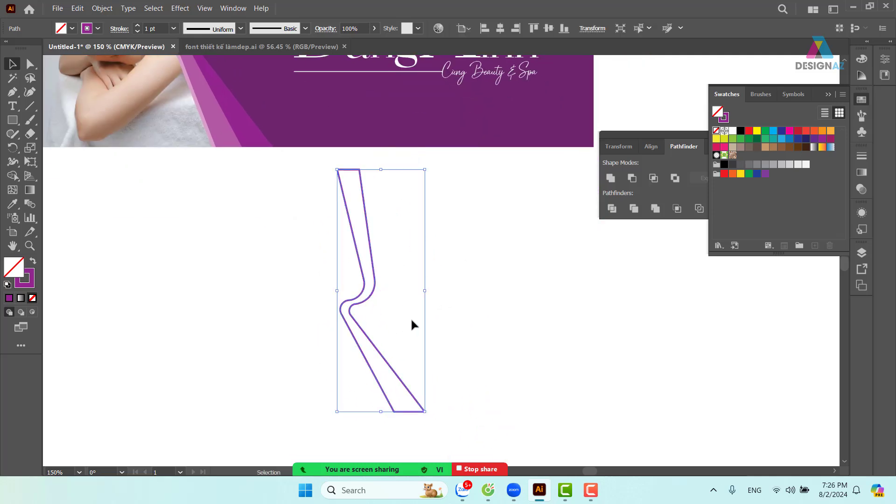
Cut the outline at its upper-left and lower-left corner anchors with Scissors, and delete the right-hand portion including the short end edges
{"action": "key", "text": "c"}
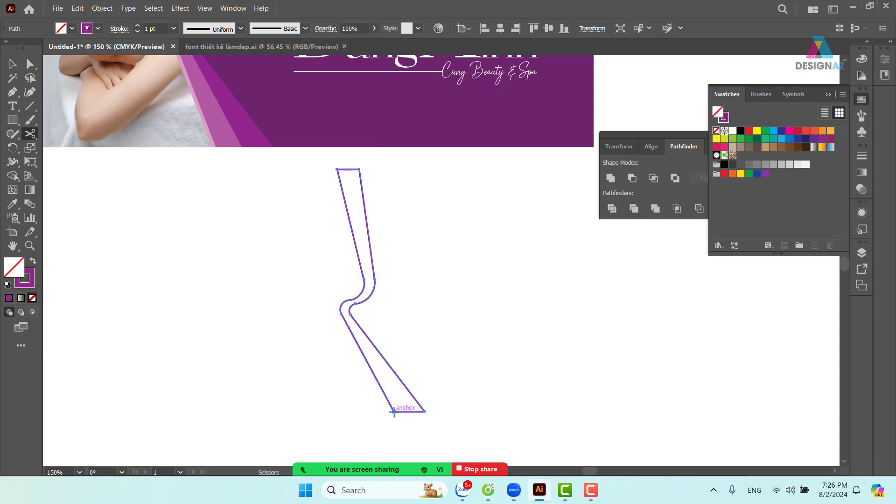
{"action": "left_click", "coordinate": [393, 411]}
{"action": "left_click", "coordinate": [337, 169]}
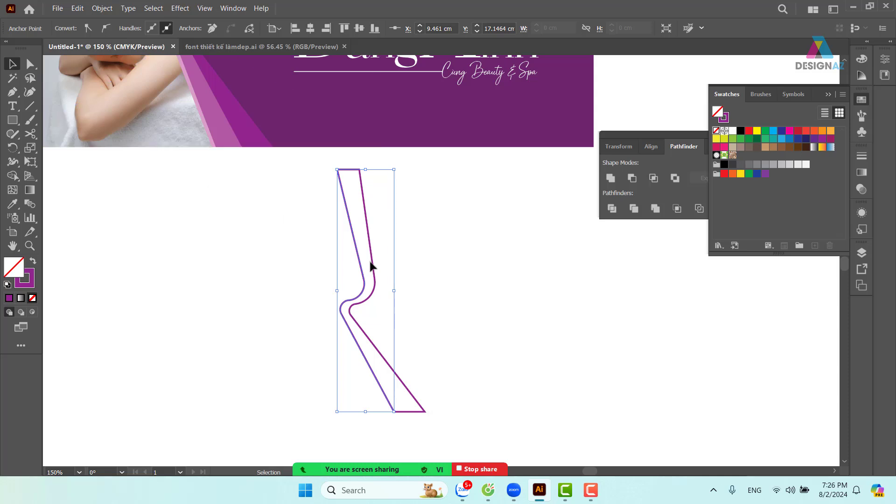
{"action": "left_click", "coordinate": [349, 249]}
{"action": "left_click", "coordinate": [30, 135]}
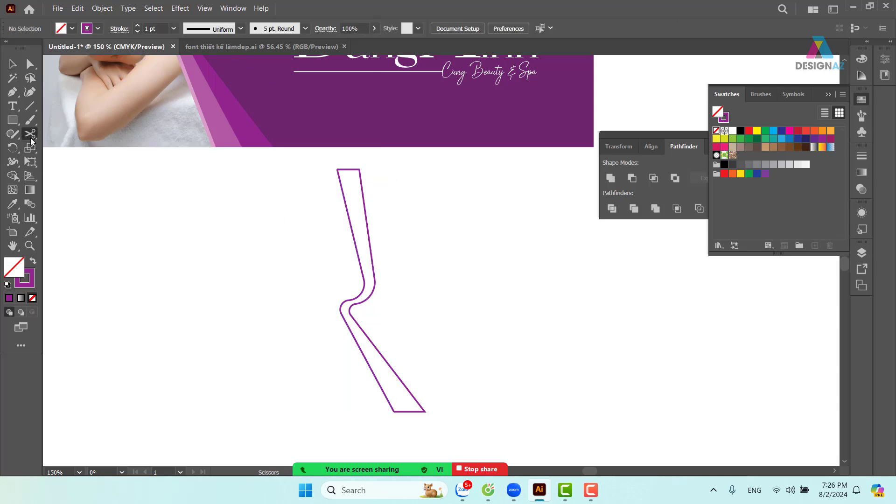
{"action": "key", "text": "v"}
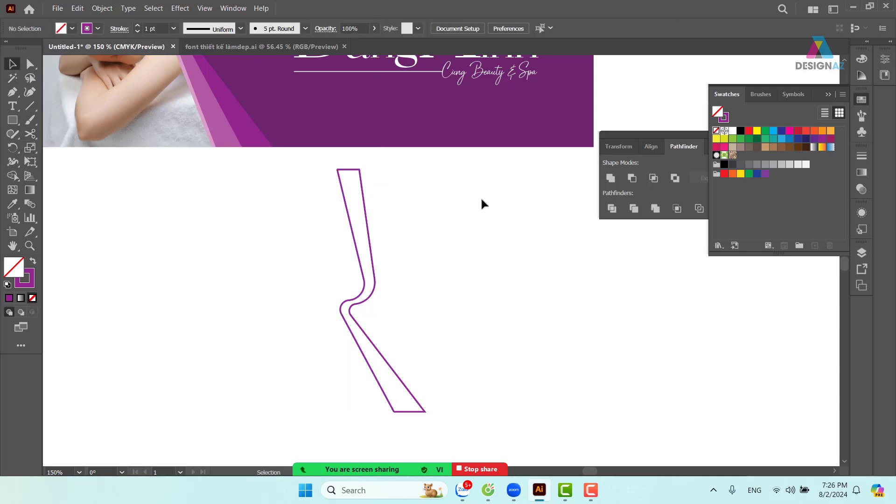
{"action": "left_click_drag", "start_coordinate": [370, 225], "coordinate": [442, 224]}
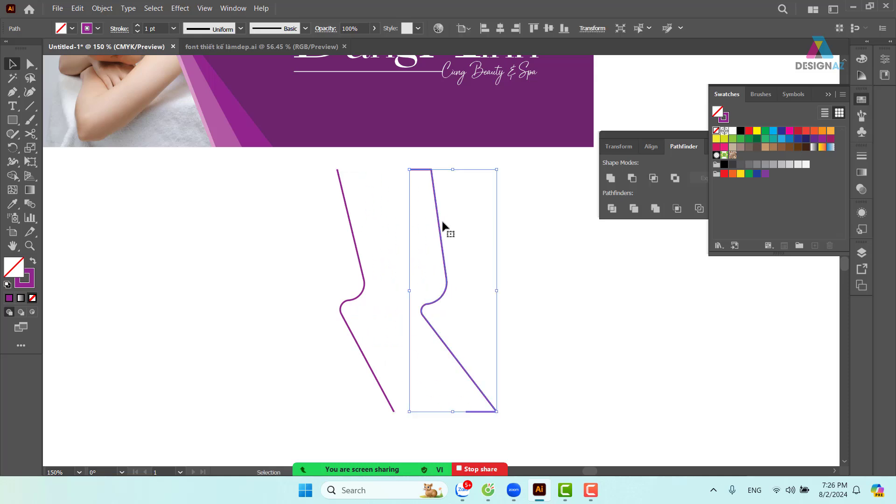
{"action": "key", "text": "Delete"}
Move the remaining curved line up onto the banner and set its stroke to a very light pink
{"action": "left_click_drag", "start_coordinate": [443, 279], "coordinate": [508, 384]}
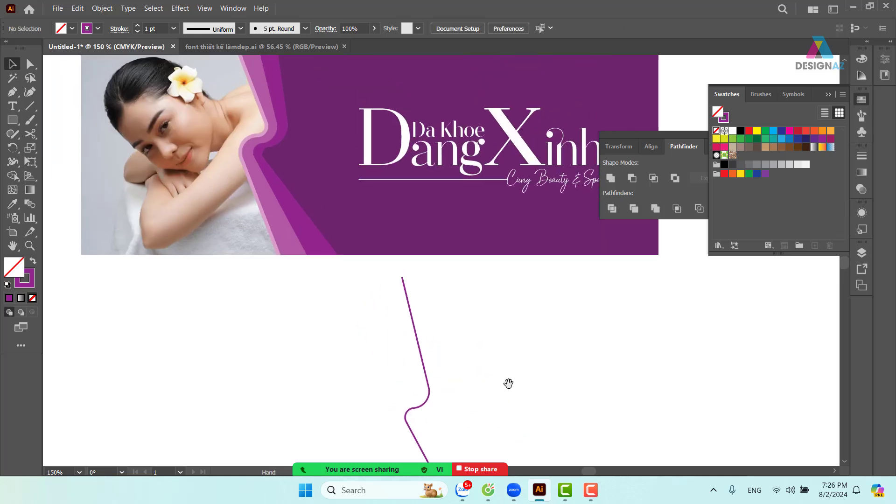
{"action": "left_click_drag", "start_coordinate": [428, 397], "coordinate": [441, 239]}
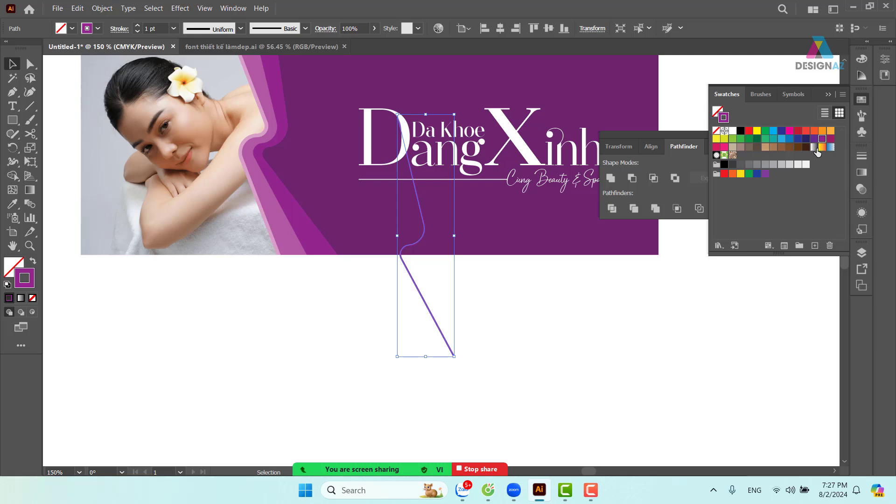
{"action": "left_click", "coordinate": [732, 131]}
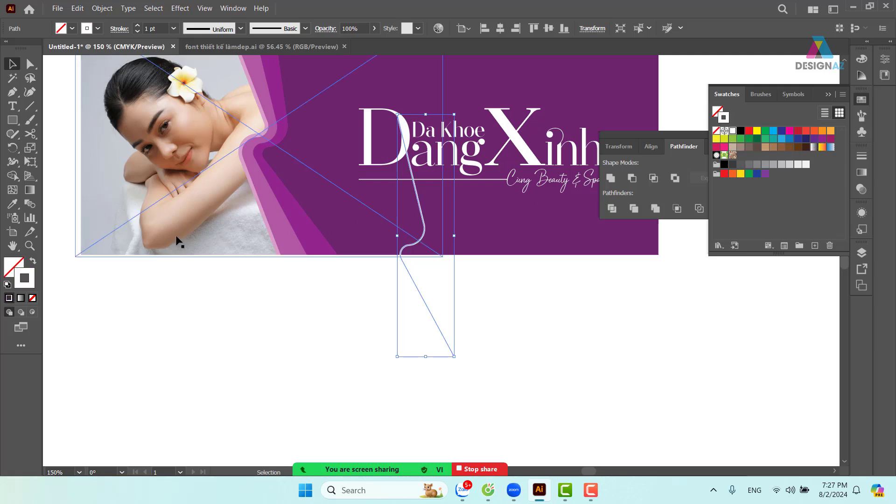
{"action": "double_click", "coordinate": [25, 278]}
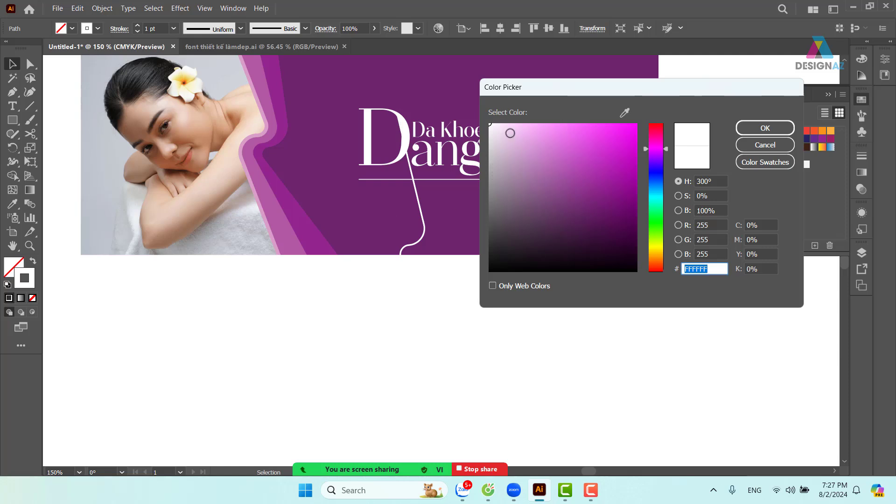
{"action": "left_click", "coordinate": [508, 123]}
{"action": "left_click", "coordinate": [785, 133]}
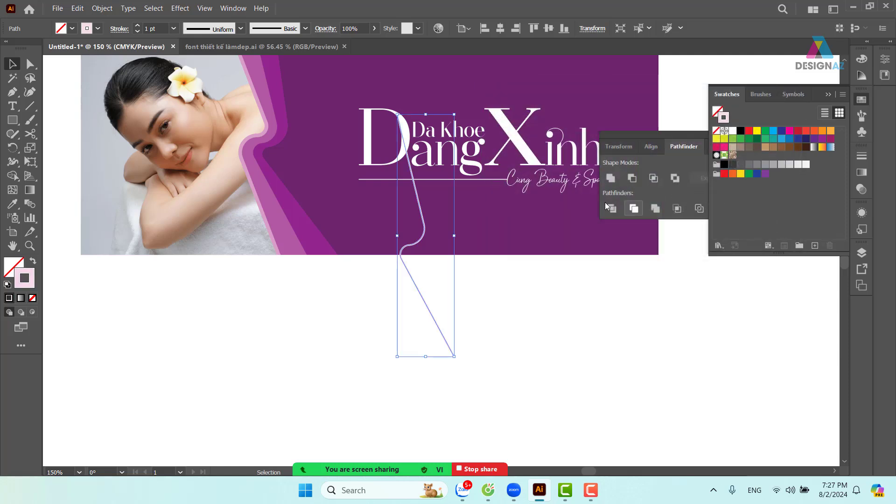
Place the light pink line along the boundary between the pink-purple and bright purple curved bands
{"action": "left_click_drag", "start_coordinate": [382, 156], "coordinate": [369, 191]}
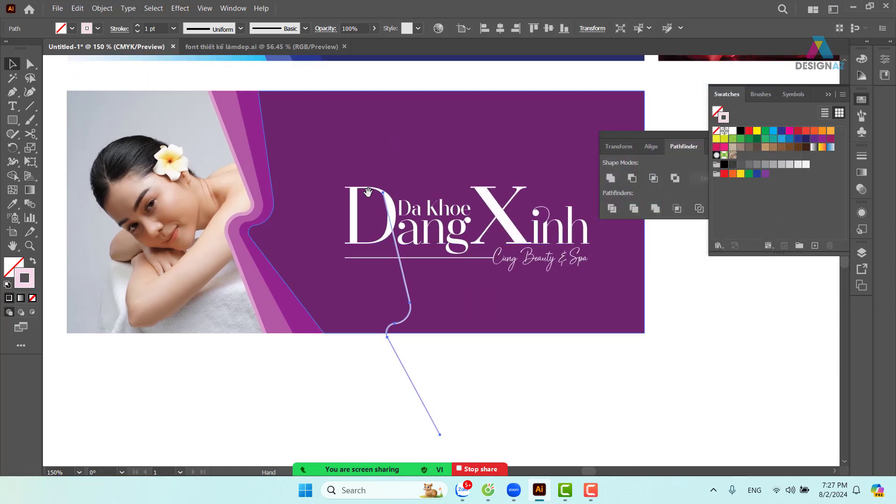
{"action": "left_click", "coordinate": [234, 70]}
{"action": "left_click_drag", "start_coordinate": [410, 311], "coordinate": [261, 213]}
{"action": "left_click", "coordinate": [393, 70]}
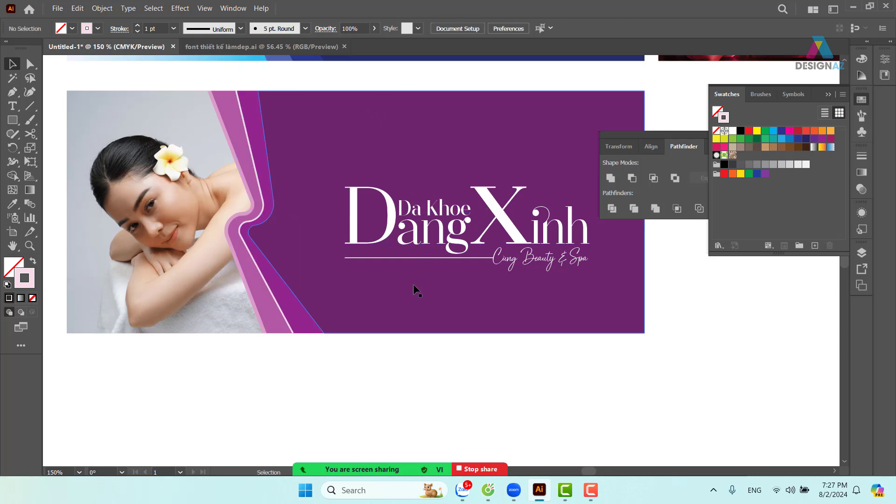
Change the fill of the "Da Khoe" text to a light pink
{"action": "left_click_drag", "start_coordinate": [330, 310], "coordinate": [348, 312]}
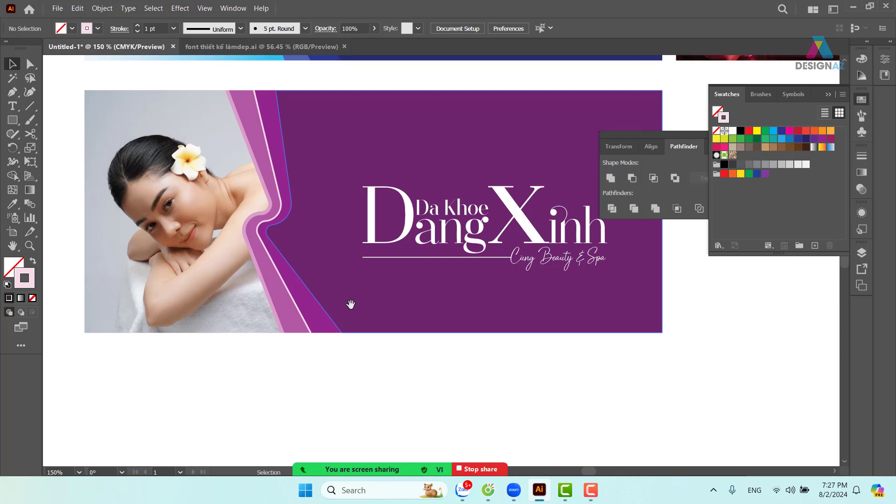
{"action": "left_click", "coordinate": [472, 210]}
{"action": "double_click", "coordinate": [14, 267]}
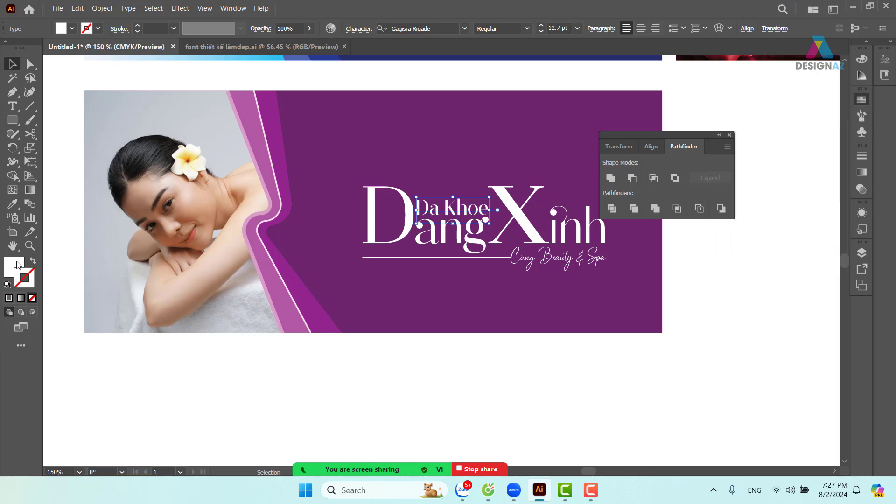
{"action": "mouse_move", "coordinate": [520, 163]}
{"action": "left_mouse_down"}
{"action": "mouse_move", "coordinate": [535, 124]}
{"action": "mouse_move", "coordinate": [555, 118]}
{"action": "left_mouse_up"}
{"action": "left_click", "coordinate": [763, 128]}
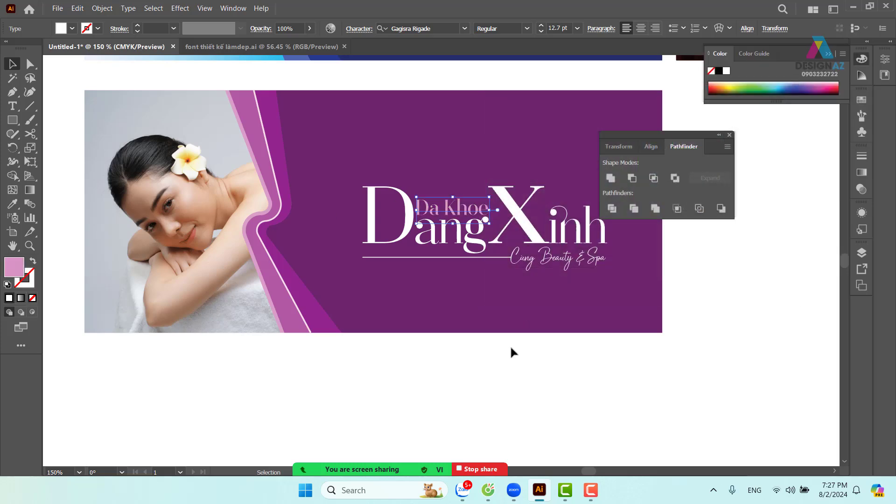
{"action": "left_click", "coordinate": [510, 347]}
Change the fill of the "Cung Beauty & Spa" script text to a light pink
{"action": "left_click", "coordinate": [565, 264]}
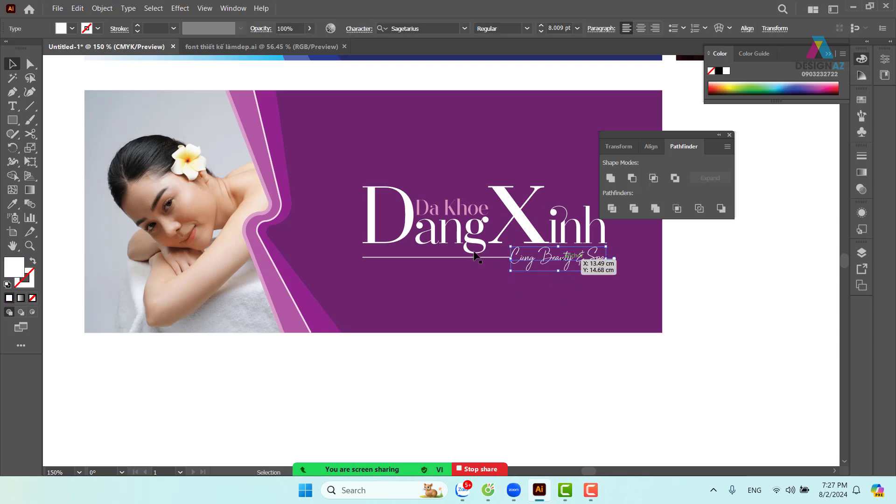
{"action": "double_click", "coordinate": [12, 272]}
{"action": "left_click_drag", "start_coordinate": [532, 133], "coordinate": [554, 119]}
{"action": "left_click", "coordinate": [765, 128]}
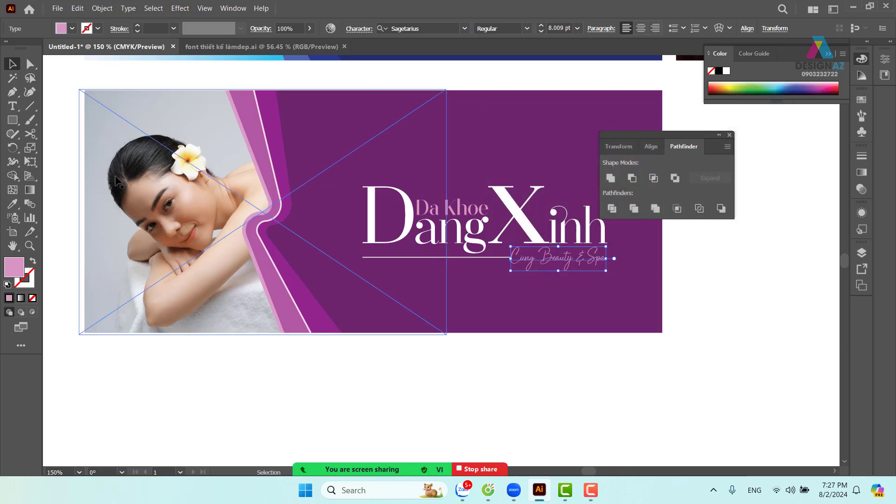
{"action": "left_click", "coordinate": [480, 369]}
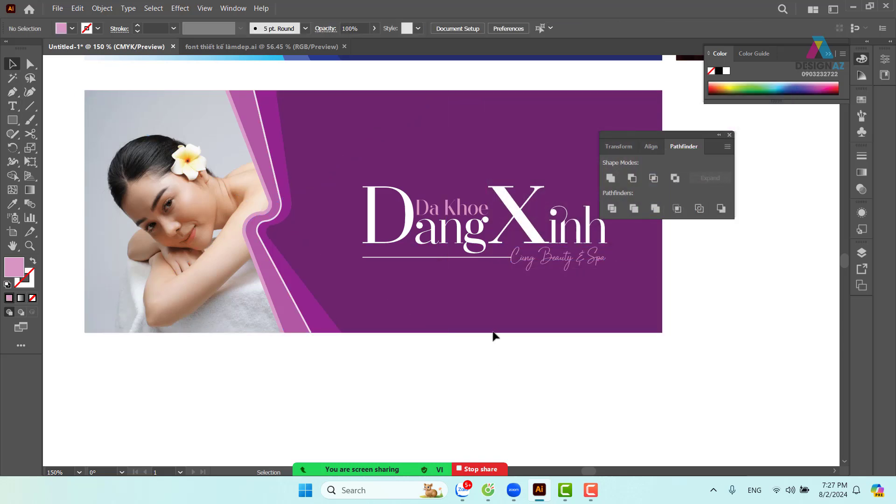
Apply the script text's sampled pink to the stroke of the horizontal line under the title, leaving the line unfilled
{"action": "left_click", "coordinate": [499, 257]}
{"action": "key", "text": "i"}
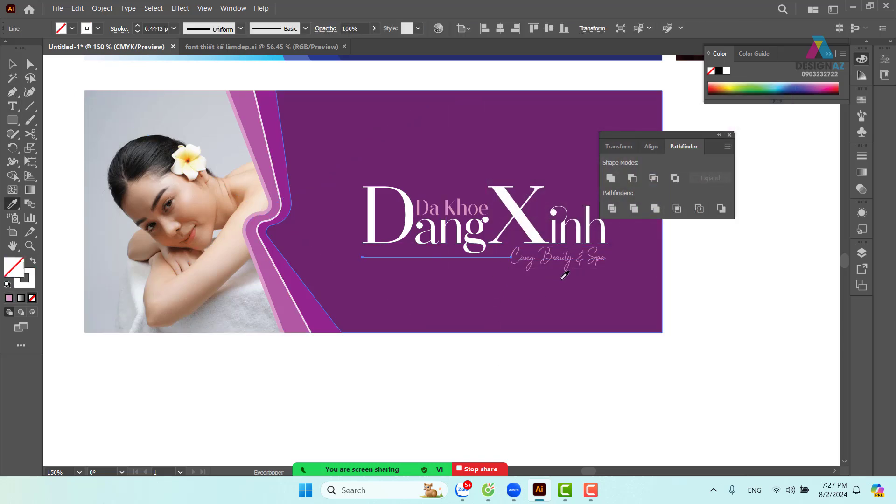
{"action": "left_click", "coordinate": [564, 272]}
{"action": "key", "text": "shift+x"}
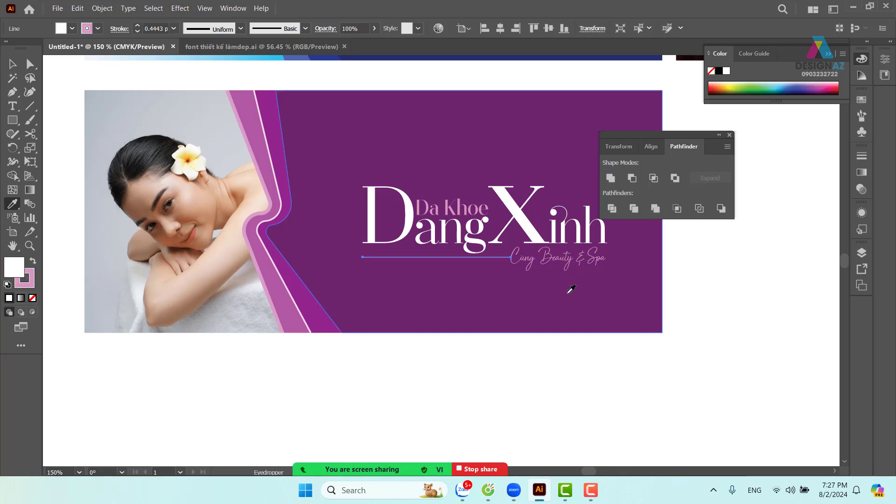
{"action": "left_click", "coordinate": [32, 298]}
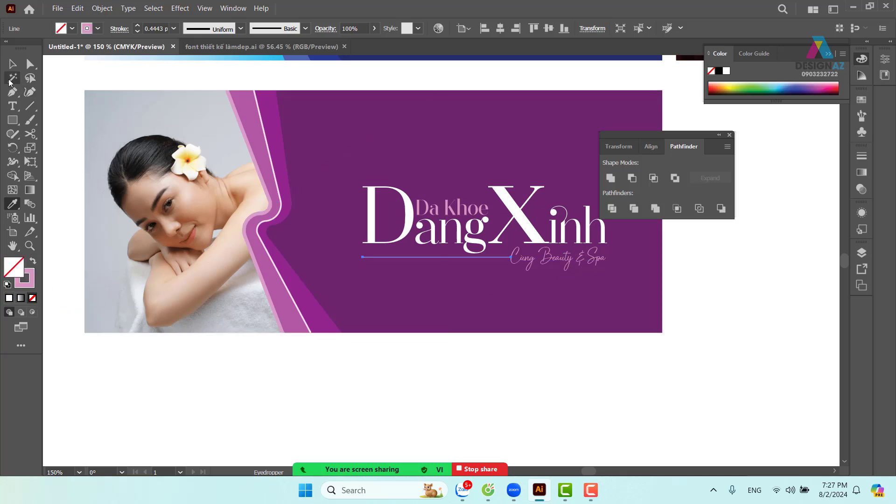
{"action": "key", "text": "v"}
{"action": "left_click", "coordinate": [627, 388]}
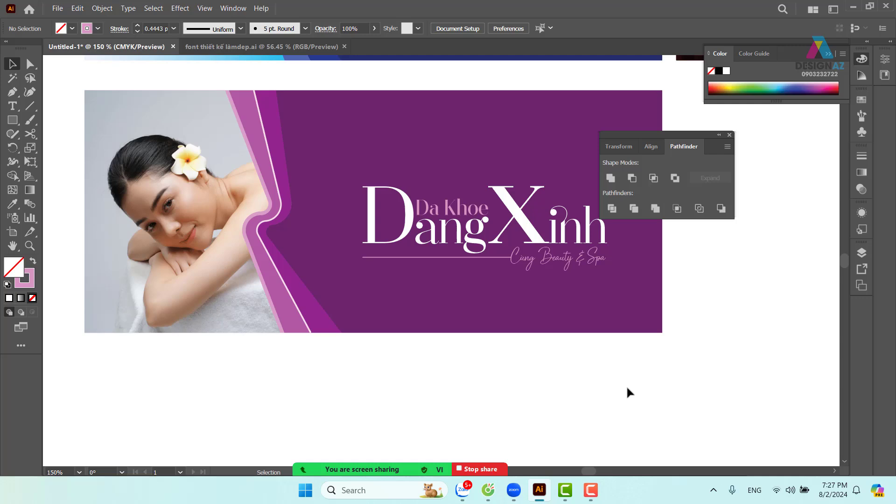
Close the Pathfinder panel and inspect the curved bands beside the photo up close
{"action": "left_click", "coordinate": [730, 135]}
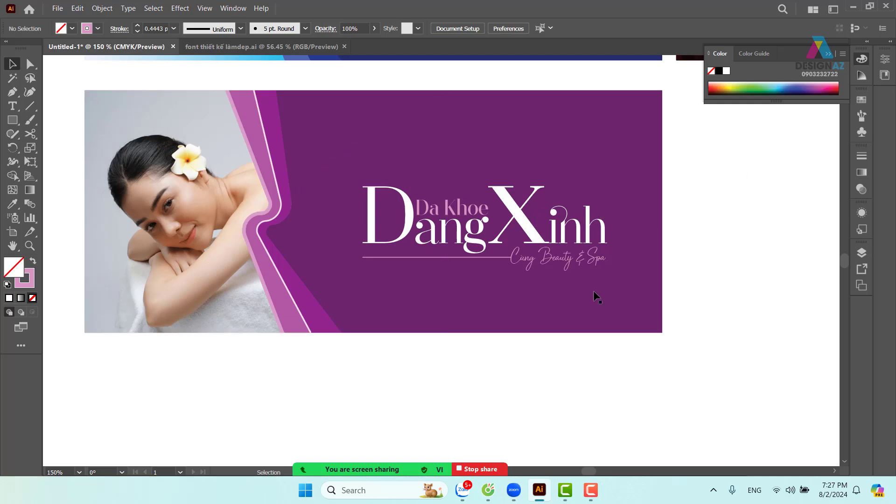
{"action": "left_click_drag", "start_coordinate": [299, 297], "coordinate": [376, 310]}
{"action": "key", "text": "ctrl+equal"}
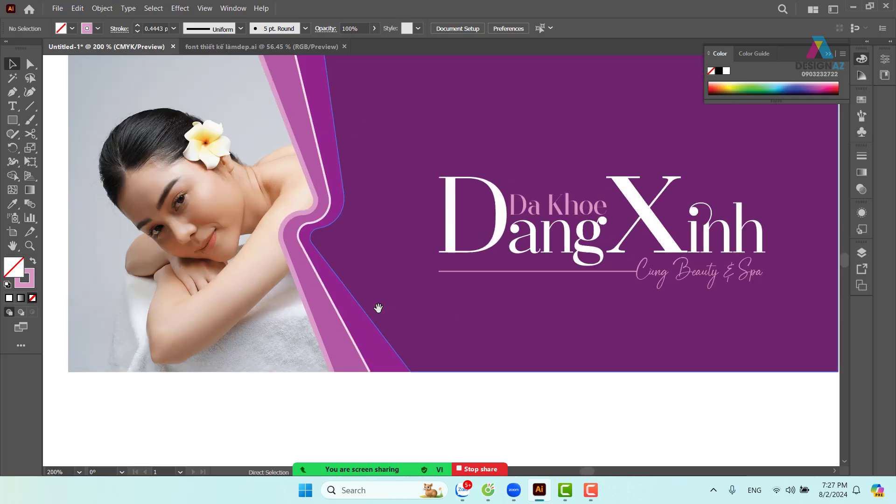
{"action": "left_click_drag", "start_coordinate": [297, 299], "coordinate": [373, 312]}
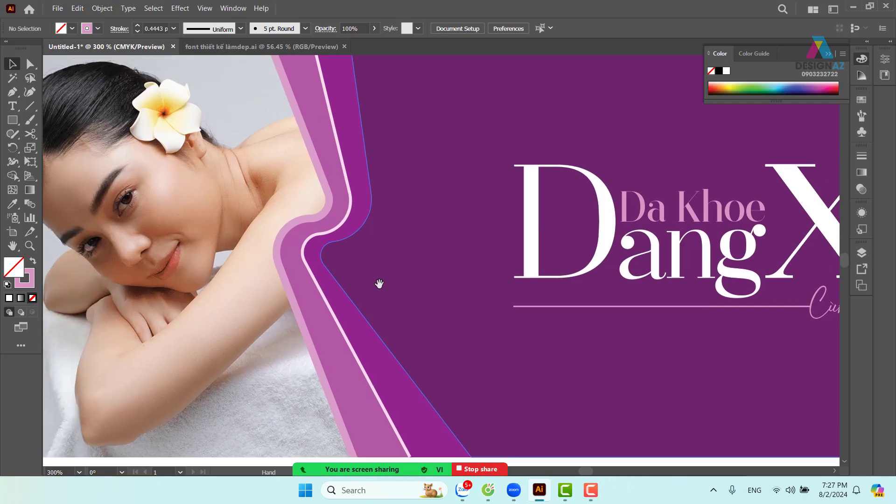
Draw a small square of about 0.44 cm beside the curved bands and rotate it 45° into a diamond
{"action": "left_click", "coordinate": [12, 120]}
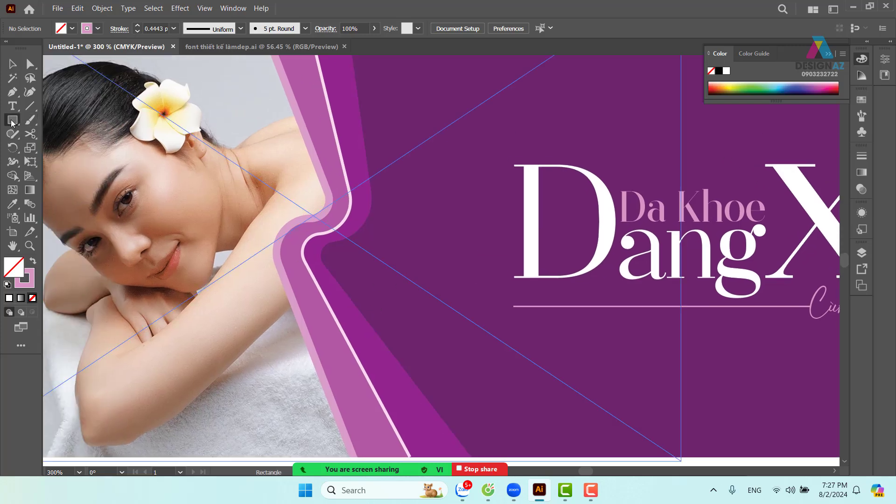
{"action": "left_click_drag", "start_coordinate": [401, 231], "coordinate": [436, 265]}
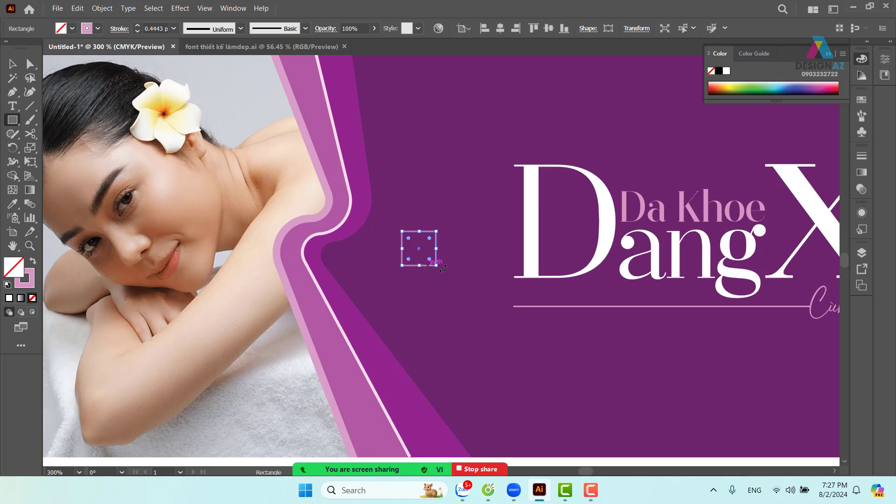
{"action": "left_click", "coordinate": [12, 64]}
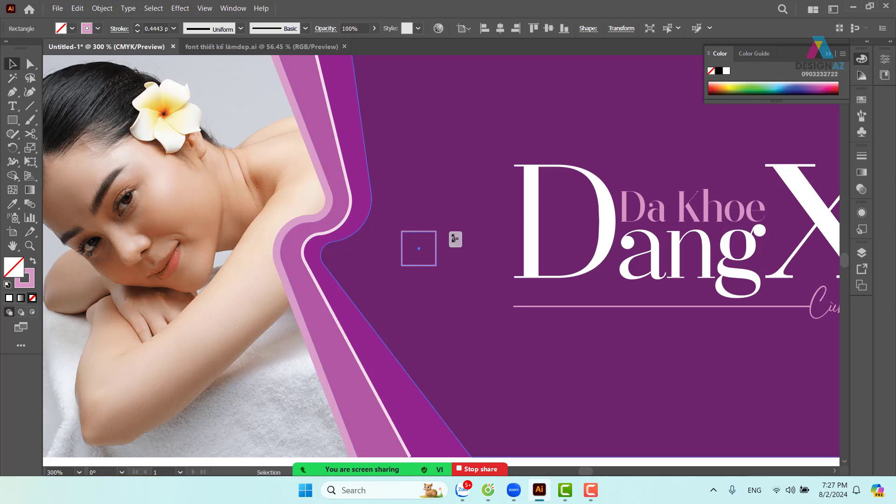
{"action": "left_click_drag", "start_coordinate": [456, 239], "coordinate": [480, 257]}
Round the diamond's left and right corners to about 0.285 cm to form a pointed petal
{"action": "key", "text": "a"}
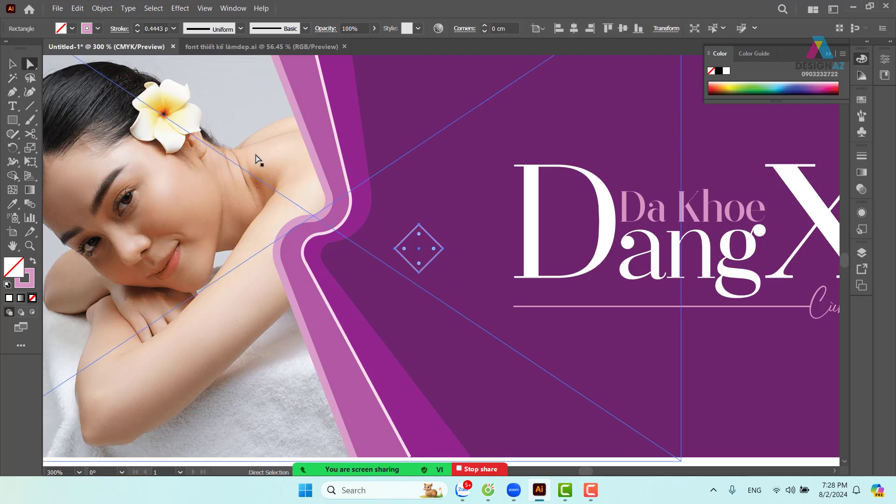
{"action": "left_click", "coordinate": [442, 249]}
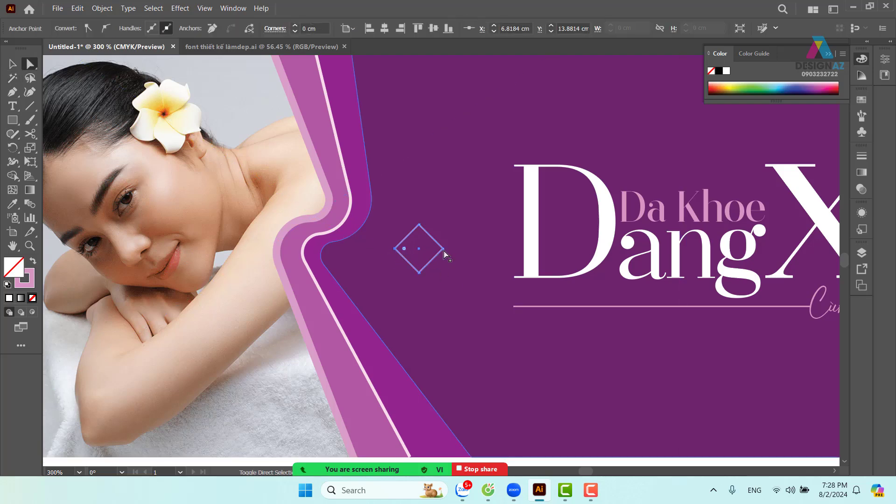
{"action": "left_click", "coordinate": [443, 249], "text": "shift"}
{"action": "left_click_drag", "start_coordinate": [434, 249], "coordinate": [410, 252]}
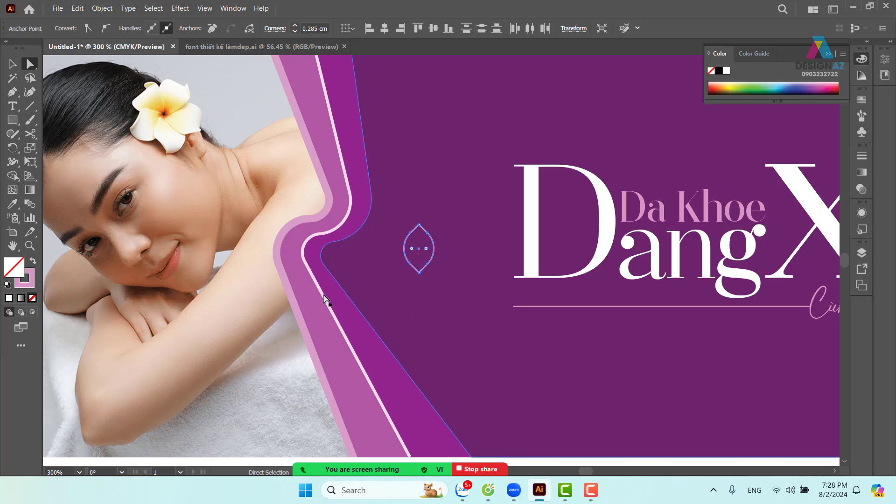
{"action": "key", "text": "v"}
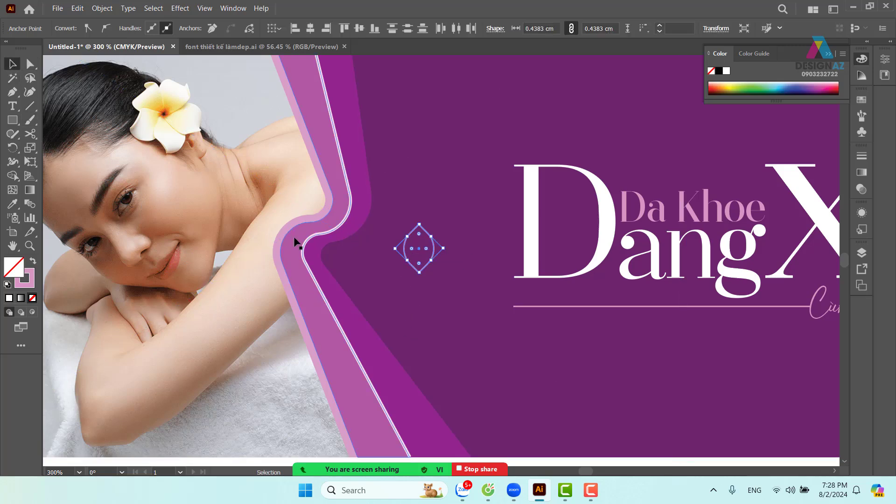
Apply the pale pink 1 pt stroke sampled from the curved accent line to the petal outline
{"action": "key", "text": "i"}
{"action": "left_click", "coordinate": [348, 214]}
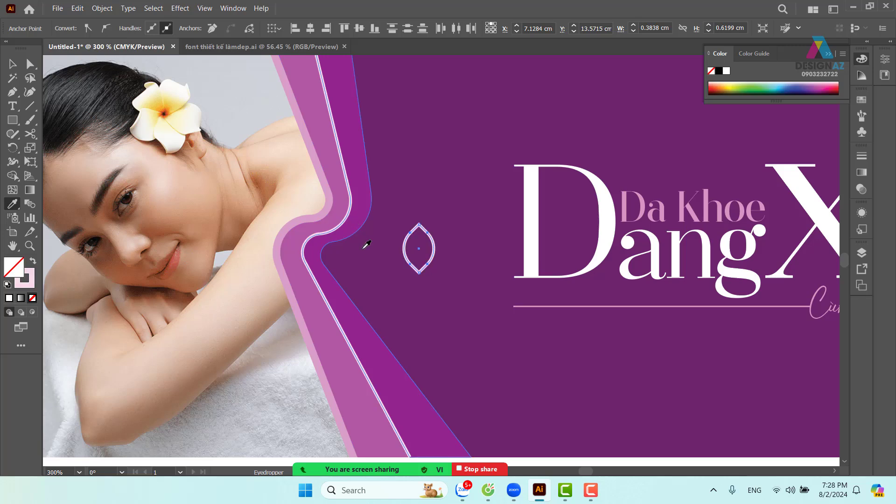
{"action": "left_click", "coordinate": [12, 64]}
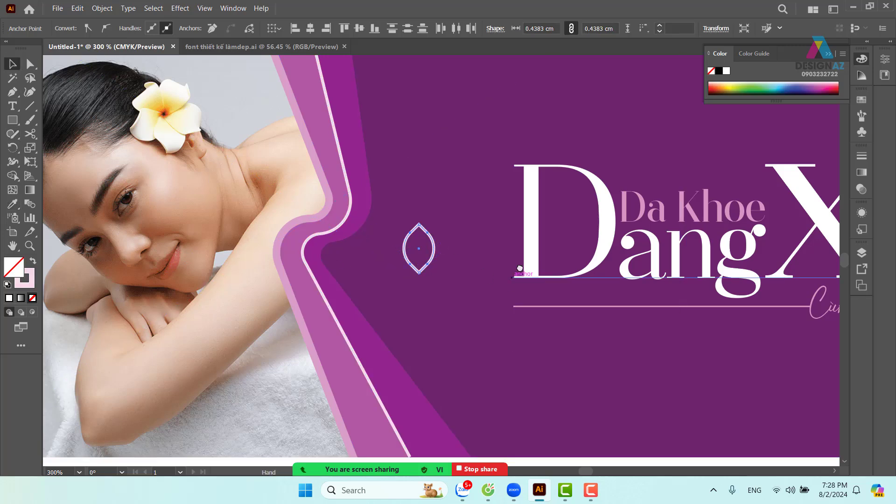
{"action": "left_click_drag", "start_coordinate": [523, 280], "coordinate": [512, 229]}
{"action": "left_click", "coordinate": [411, 430]}
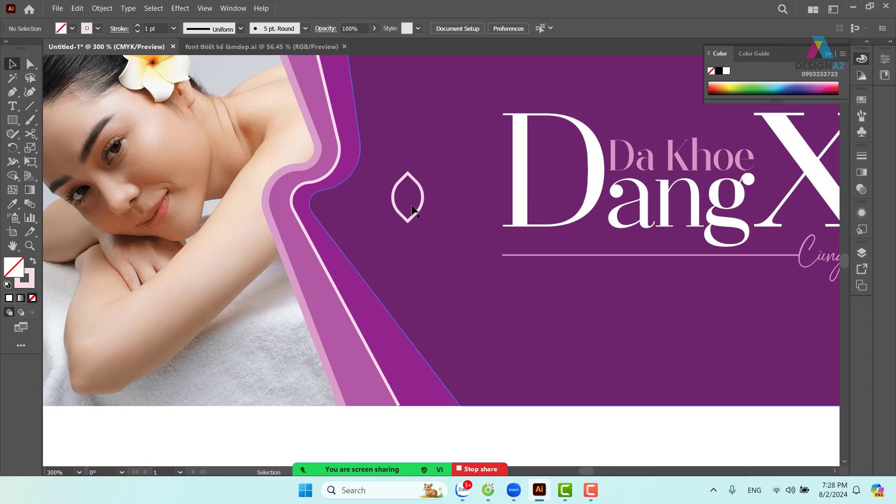
Duplicate the petal directly below and add a copy of the pair rotated 90° to form a four-petal flower
{"action": "left_click_drag", "start_coordinate": [416, 213], "coordinate": [416, 262]}
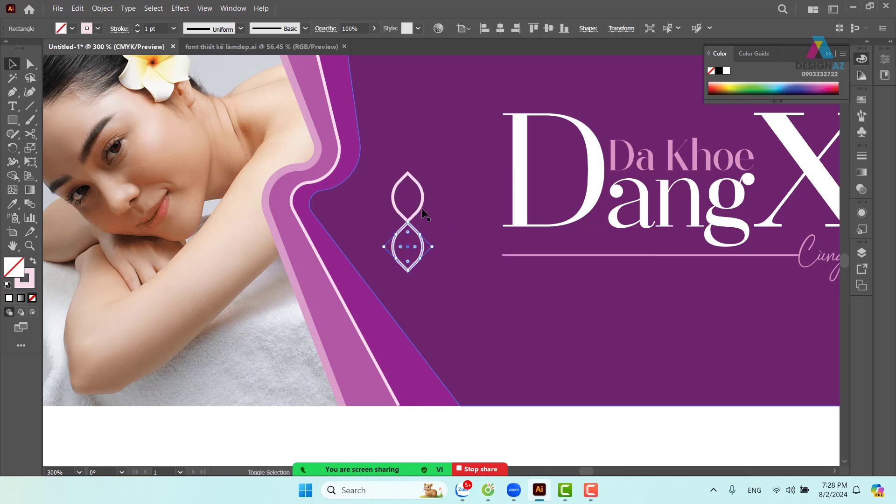
{"action": "left_click_drag", "start_coordinate": [364, 174], "coordinate": [474, 219]}
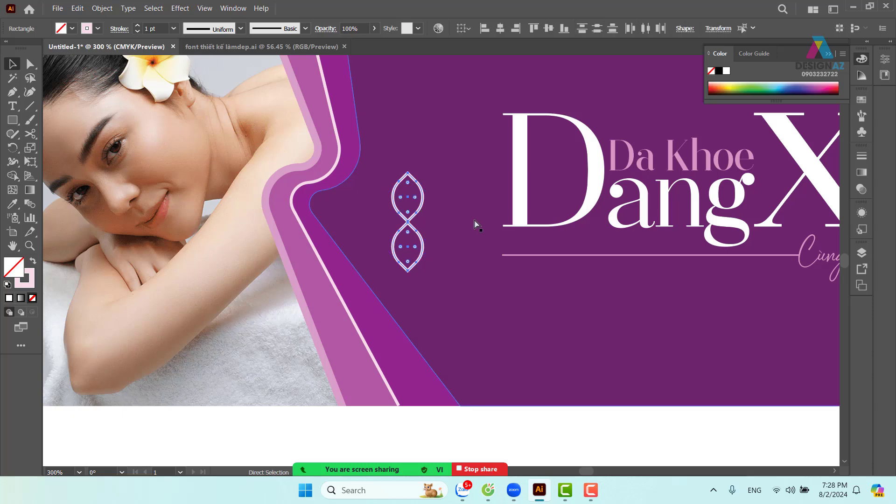
{"action": "key", "text": "v"}
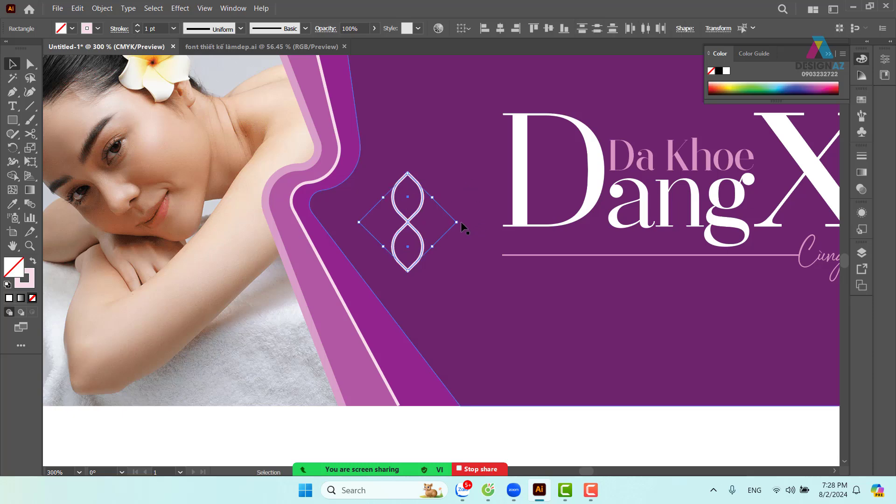
{"action": "left_click_drag", "start_coordinate": [461, 222], "coordinate": [401, 266]}
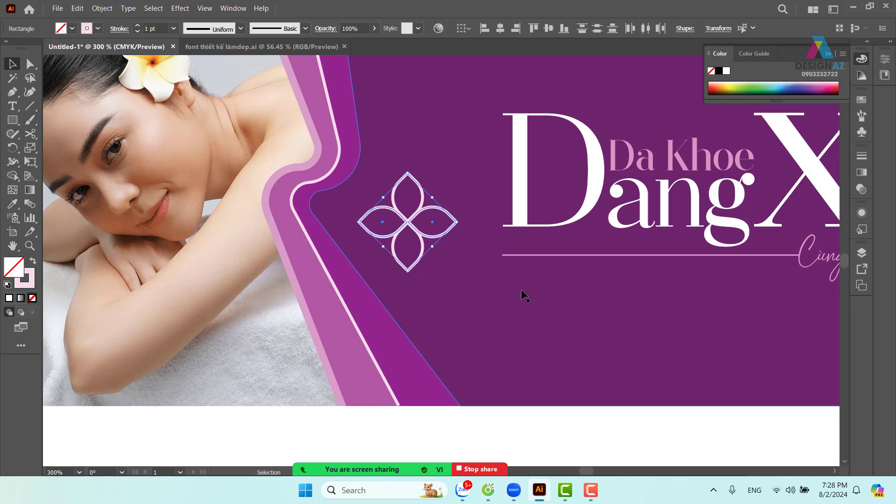
Select all four petals of the flower and group them
{"action": "left_click", "coordinate": [438, 210], "text": "shift"}
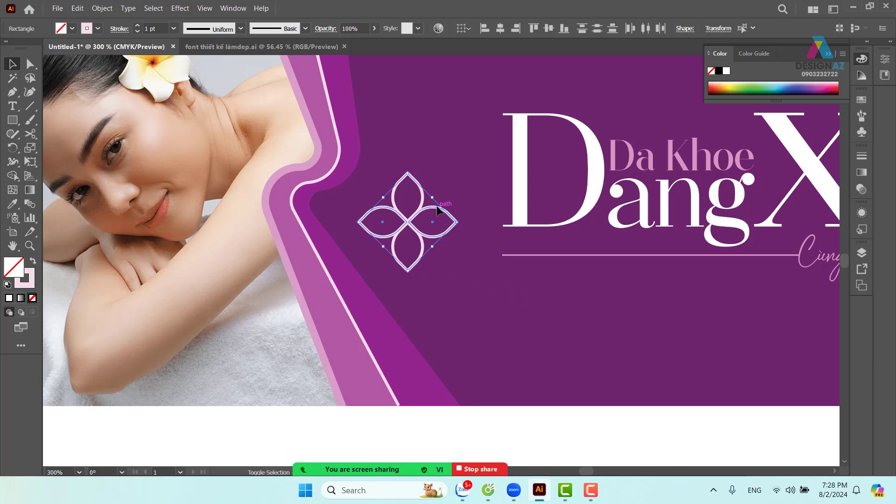
{"action": "left_click", "coordinate": [437, 207]}
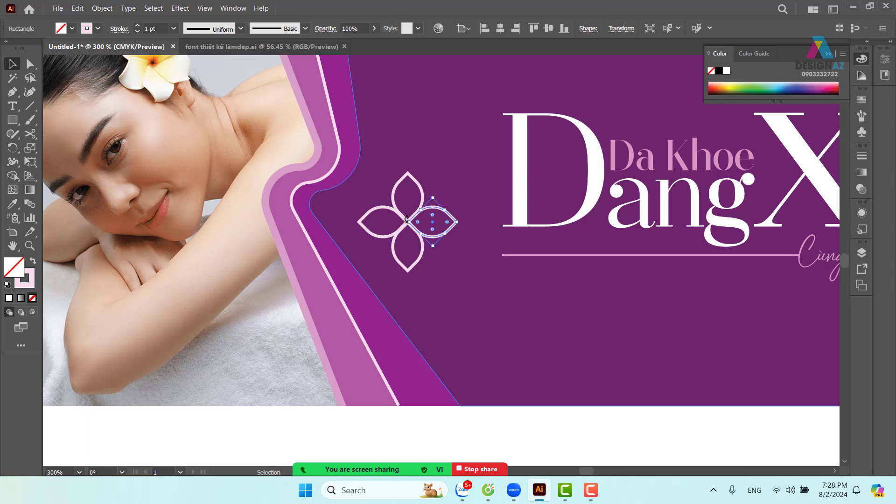
{"action": "left_click", "coordinate": [381, 207], "text": "shift"}
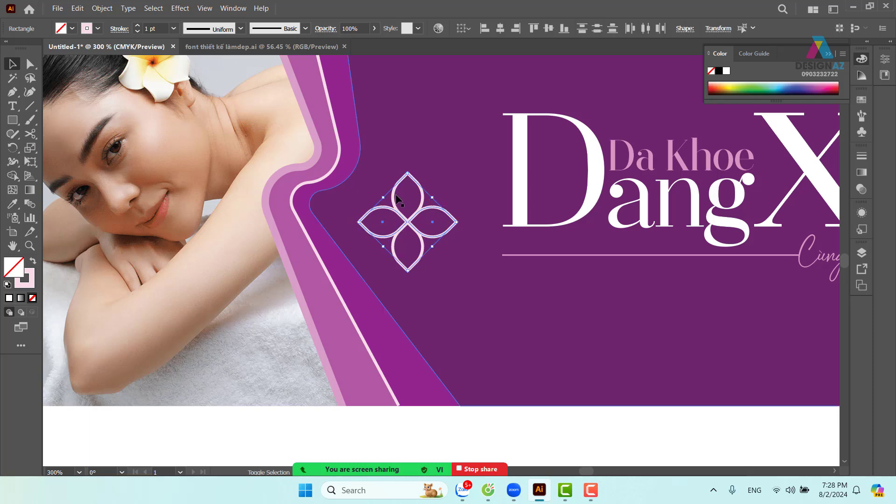
{"action": "left_click", "coordinate": [393, 199], "text": "shift"}
{"action": "left_click", "coordinate": [400, 245], "text": "shift"}
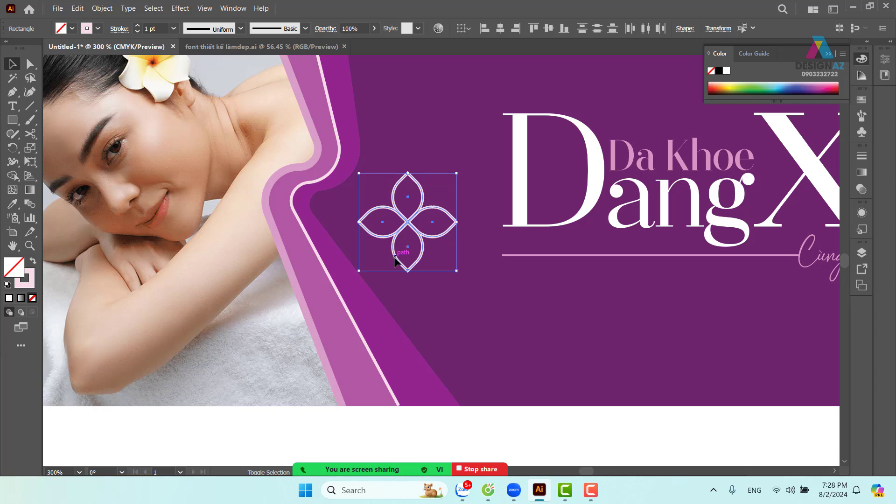
{"action": "key", "text": "ctrl+g"}
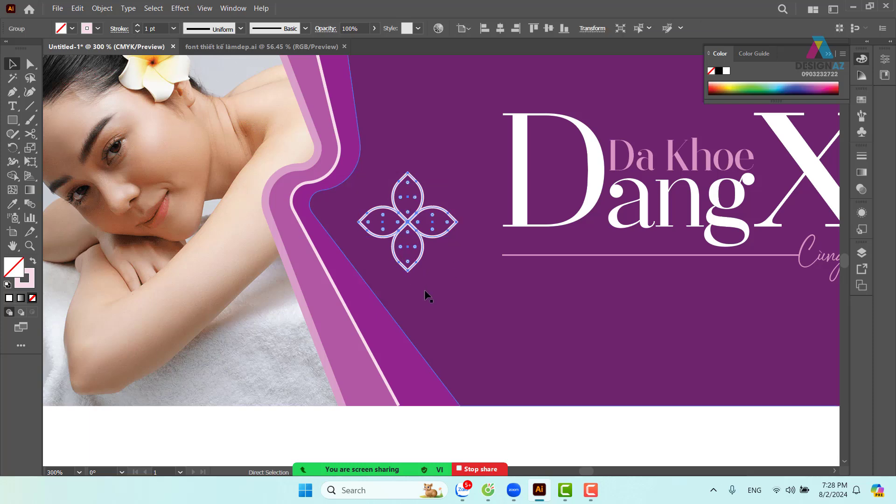
Scale down the flower group and place it on the accent line's bend, undoing the trial rotation
{"action": "mouse_move", "coordinate": [456, 173]}
{"action": "left_mouse_down"}
{"action": "mouse_move", "coordinate": [437, 192]}
{"action": "mouse_move", "coordinate": [327, 189]}
{"action": "mouse_move", "coordinate": [318, 178]}
{"action": "mouse_move", "coordinate": [326, 176]}
{"action": "left_mouse_up"}
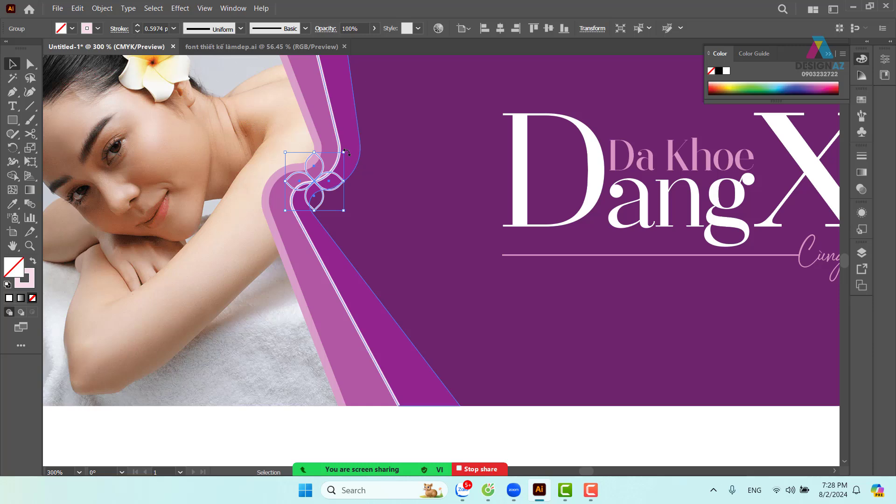
{"action": "left_click_drag", "start_coordinate": [347, 151], "coordinate": [352, 175]}
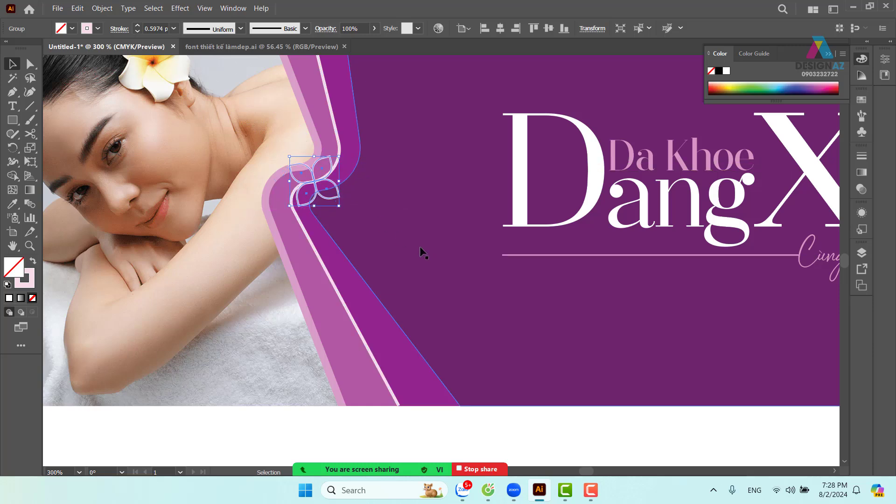
{"action": "key", "text": "ctrl+z"}
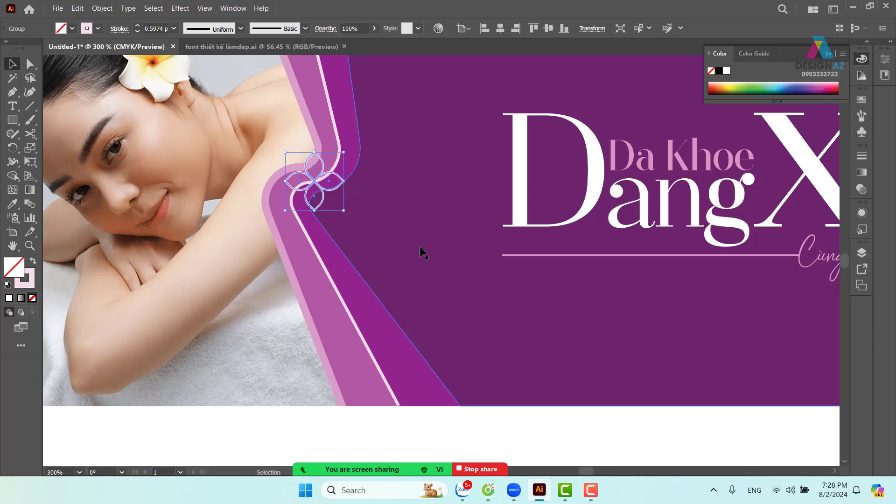
Swap the flower's stroke and fill for a solid pale pink, then shrink and tilt it on the accent line's outer curve
{"action": "key", "text": "shift+x"}
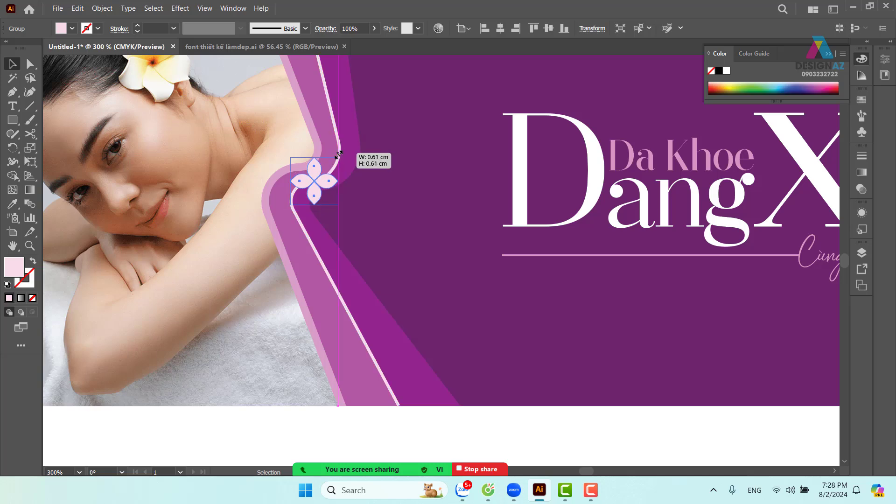
{"action": "left_click_drag", "start_coordinate": [329, 185], "coordinate": [348, 168]}
{"action": "left_click_drag", "start_coordinate": [362, 136], "coordinate": [354, 181]}
{"action": "left_click", "coordinate": [434, 233]}
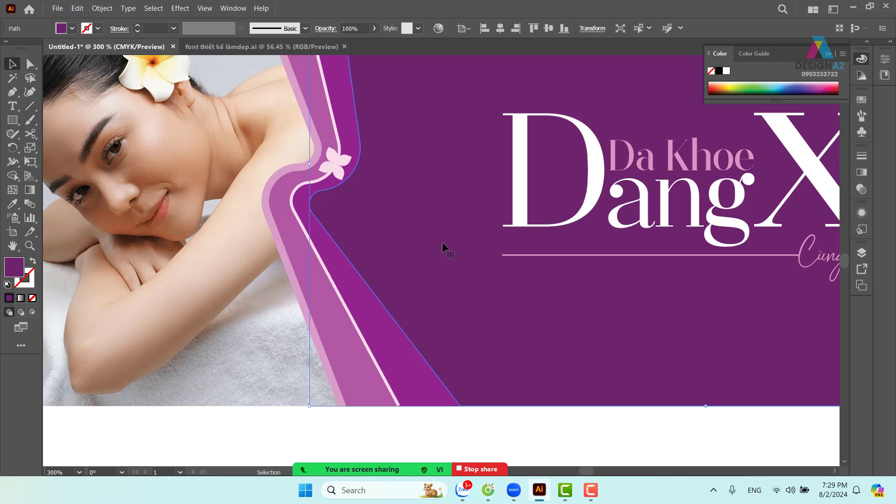
Set the stroke weight of the curved accent line to 0.5 pt
{"action": "key", "text": "ctrl+minus"}
{"action": "key", "text": "ctrl+minus"}
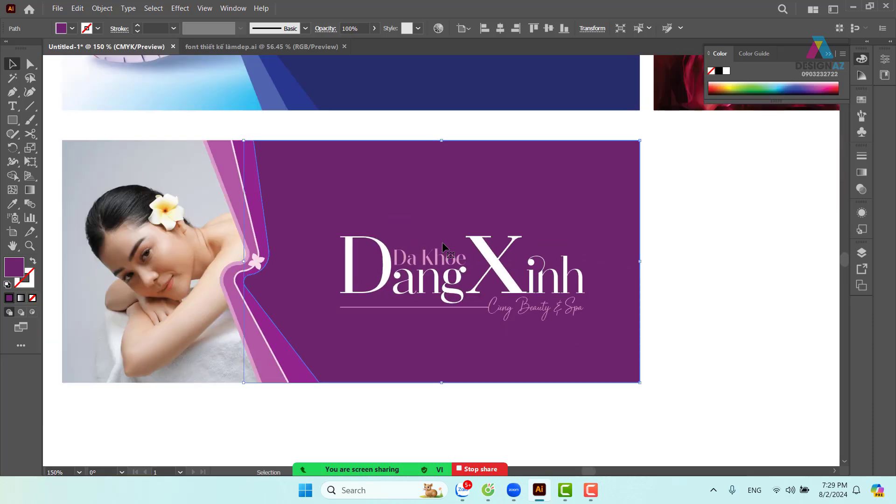
{"action": "left_click", "coordinate": [257, 244]}
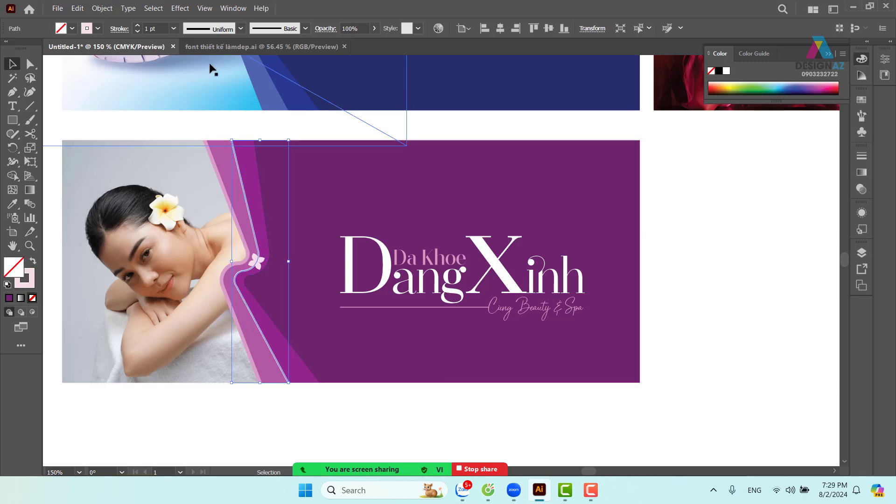
{"action": "left_click", "coordinate": [174, 29]}
{"action": "left_click", "coordinate": [189, 55]}
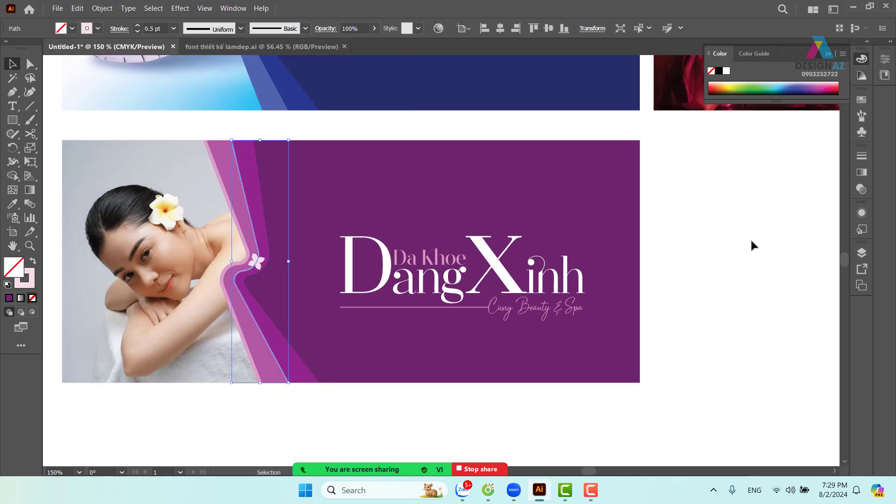
{"action": "left_click", "coordinate": [750, 238]}
Swap the flower's fill back to an outline and set its stroke weight to 0.5 pt
{"action": "key", "text": "z"}
{"action": "left_click_drag", "start_coordinate": [248, 245], "coordinate": [362, 308]}
{"action": "left_click_drag", "start_coordinate": [353, 250], "coordinate": [447, 176]}
{"action": "left_click", "coordinate": [13, 64]}
{"action": "left_click", "coordinate": [397, 238]}
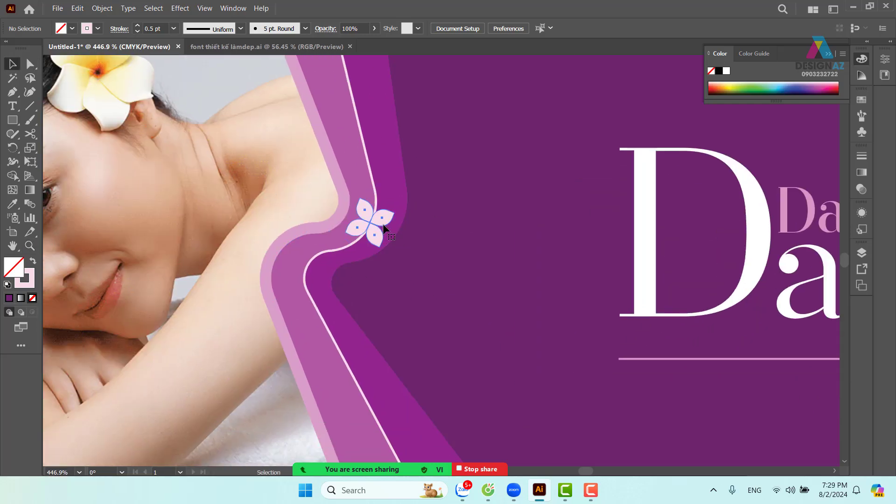
{"action": "key", "text": "shift+x"}
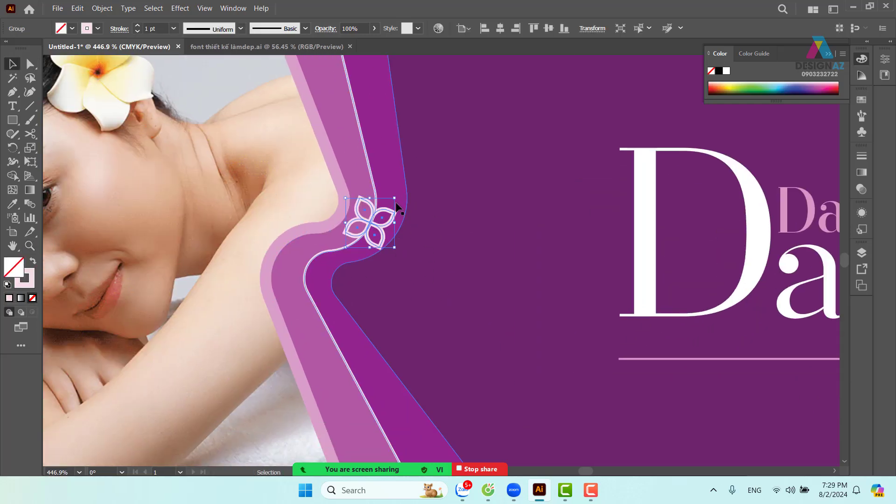
{"action": "left_click", "coordinate": [174, 28]}
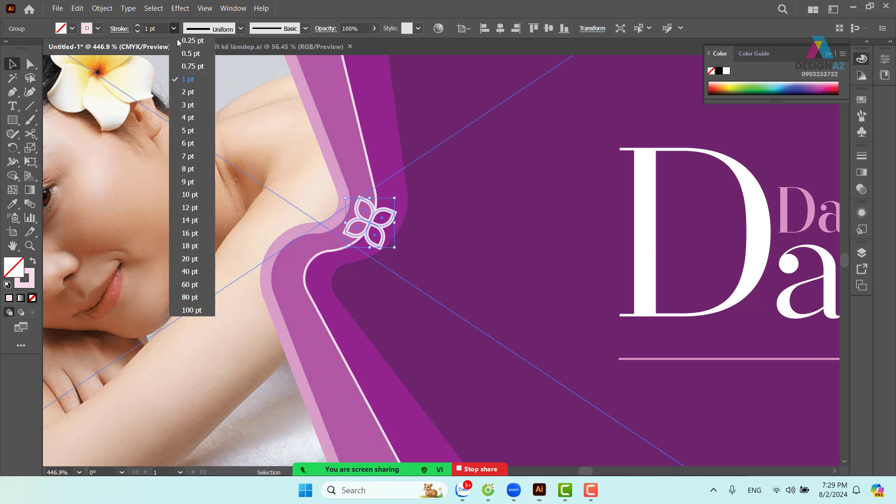
{"action": "left_click", "coordinate": [435, 171]}
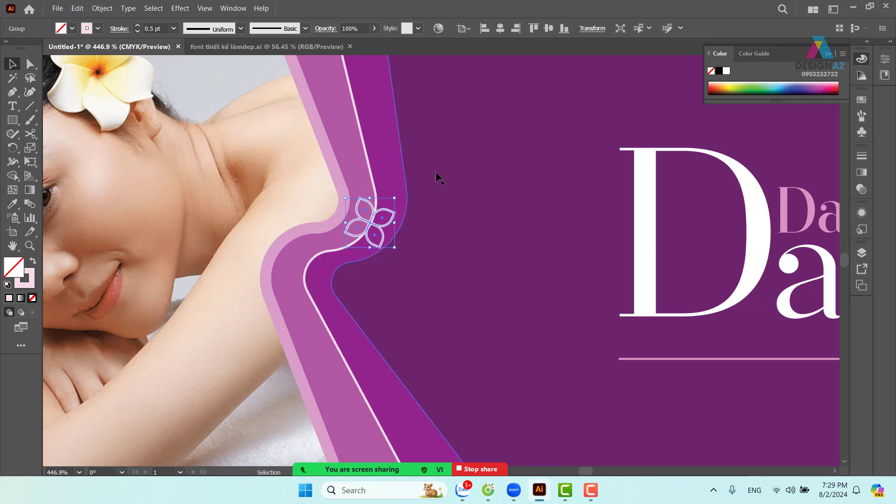
Add two smaller, tilted copies of the flower on the accent line, one above and one below the large flower
{"action": "left_click", "coordinate": [393, 223]}
{"action": "mouse_move", "coordinate": [392, 217]}
{"action": "left_mouse_down"}
{"action": "mouse_move", "coordinate": [387, 154]}
{"action": "mouse_move", "coordinate": [398, 140]}
{"action": "mouse_move", "coordinate": [394, 151]}
{"action": "mouse_move", "coordinate": [385, 128]}
{"action": "left_mouse_up"}
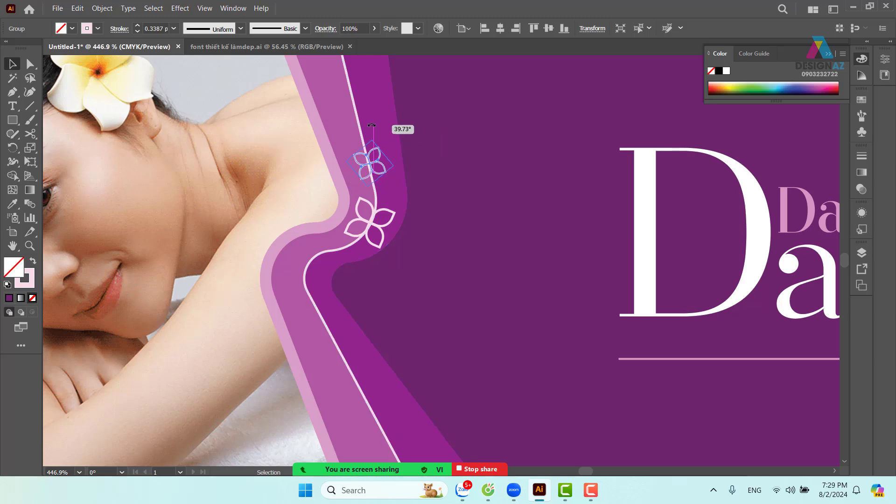
{"action": "left_click_drag", "start_coordinate": [380, 169], "coordinate": [328, 276]}
{"action": "left_click", "coordinate": [464, 206]}
{"action": "key", "text": "alt+shift"}
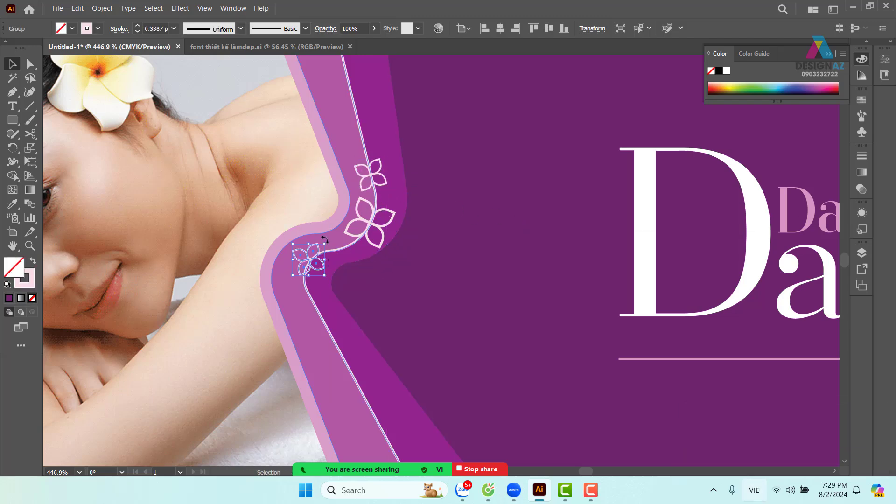
{"action": "left_click_drag", "start_coordinate": [326, 240], "coordinate": [332, 261]}
{"action": "left_click", "coordinate": [462, 262]}
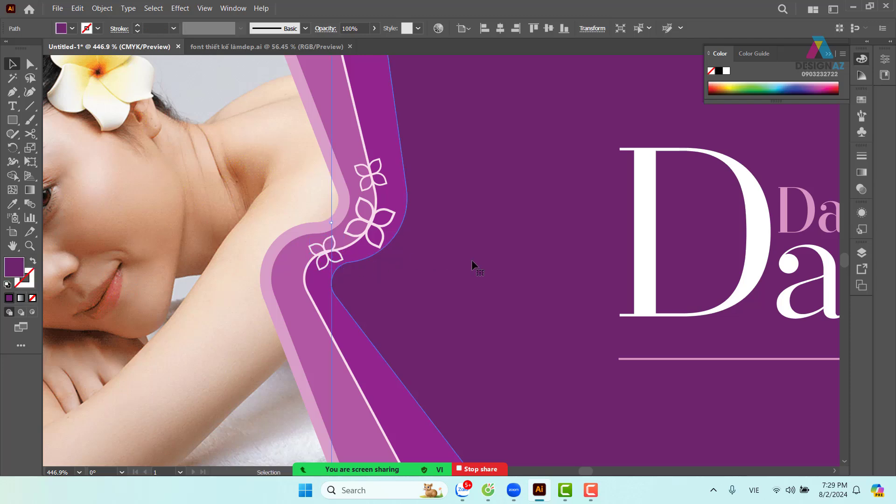
{"action": "key", "text": "ctrl+minus"}
{"action": "key", "text": "ctrl+minus"}
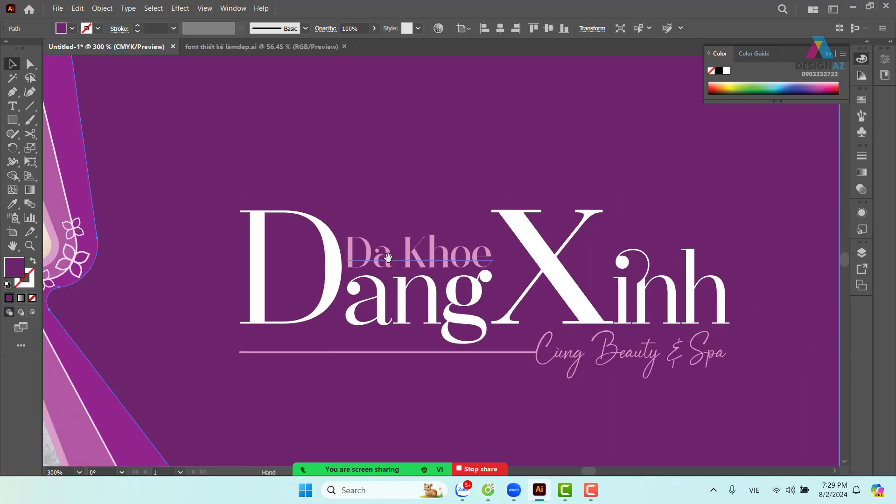
{"action": "left_click_drag", "start_coordinate": [298, 218], "coordinate": [570, 185]}
{"action": "left_click_drag", "start_coordinate": [431, 254], "coordinate": [498, 234]}
{"action": "key", "text": "ctrl+minus"}
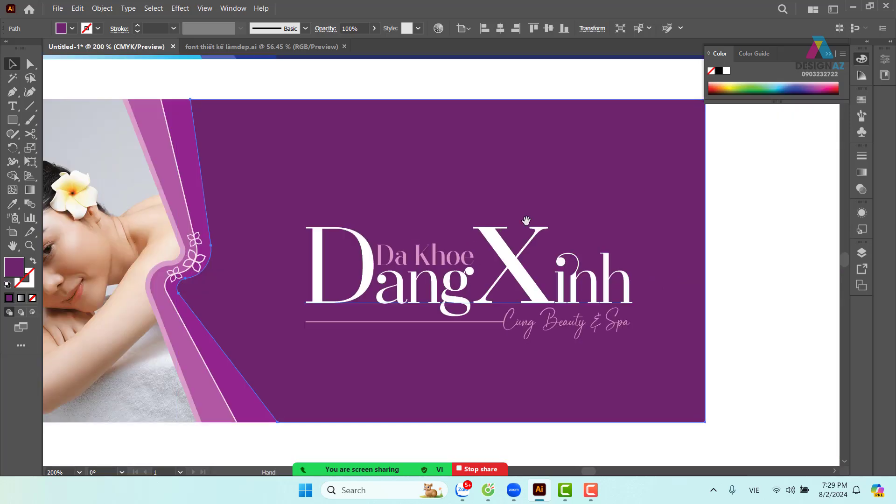
{"action": "left_click_drag", "start_coordinate": [263, 187], "coordinate": [417, 172]}
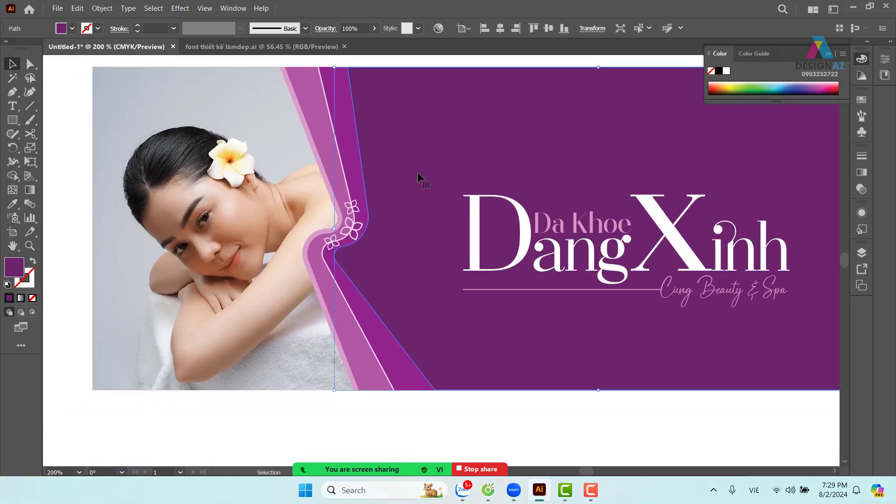
{"action": "left_click", "coordinate": [74, 234]}
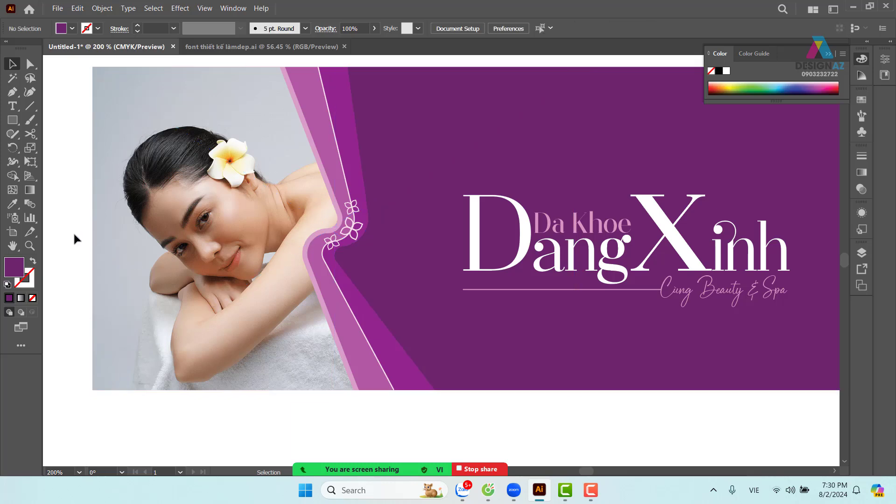
Start placing an image and browse drive D: through "ảnh mới tư liệu", "chưa lọc" and "background thiết kế" to the folder "Chất liệu đen trắng"
{"action": "left_click", "coordinate": [58, 9]}
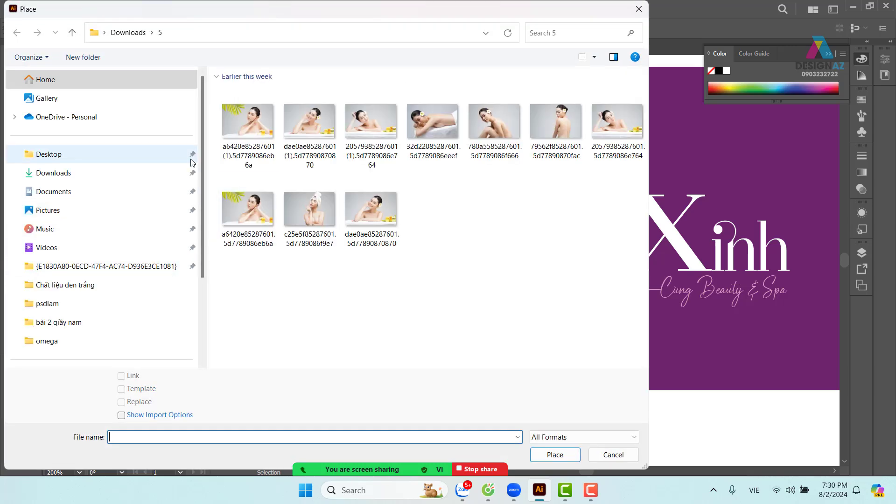
{"action": "scroll", "coordinate": [79, 304], "scroll_direction": "down", "scroll_amount": 2}
{"action": "left_click", "coordinate": [83, 321]}
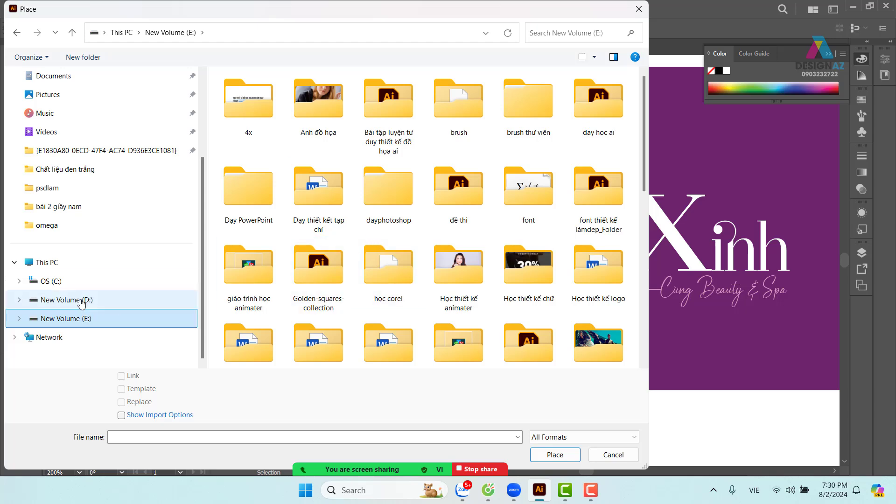
{"action": "left_click", "coordinate": [84, 300]}
{"action": "double_click", "coordinate": [262, 106]}
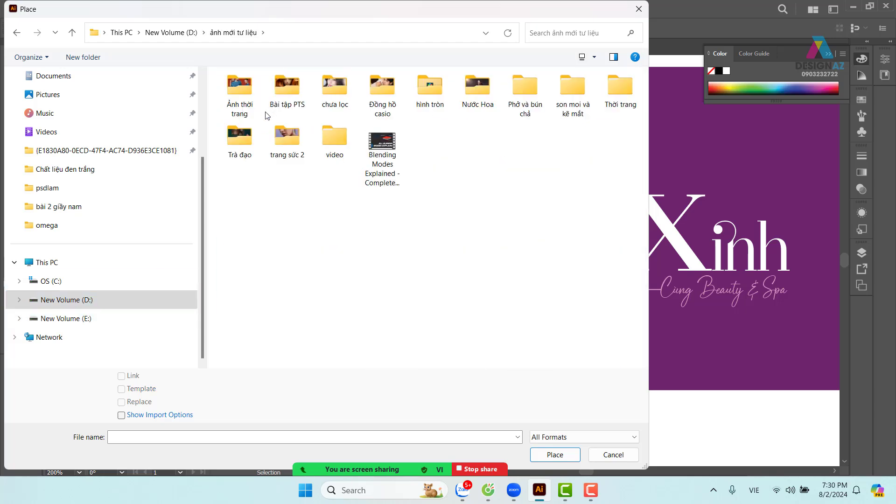
{"action": "double_click", "coordinate": [334, 84]}
{"action": "double_click", "coordinate": [402, 279]}
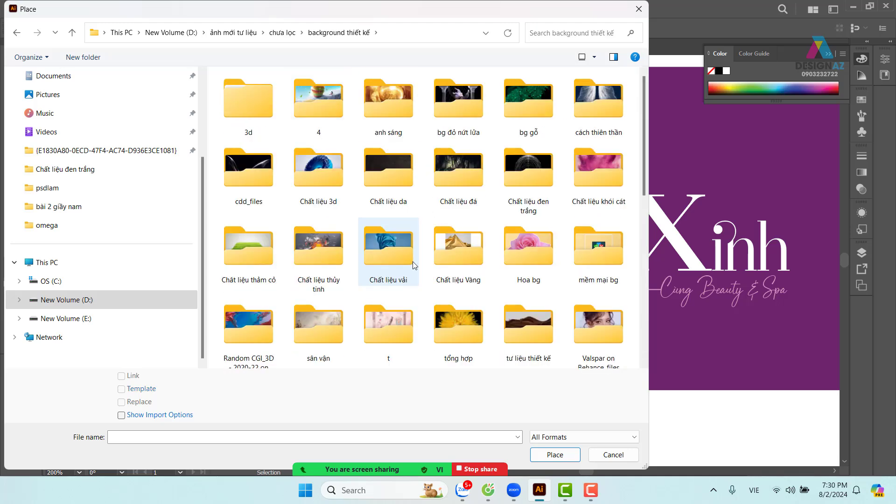
{"action": "double_click", "coordinate": [515, 175]}
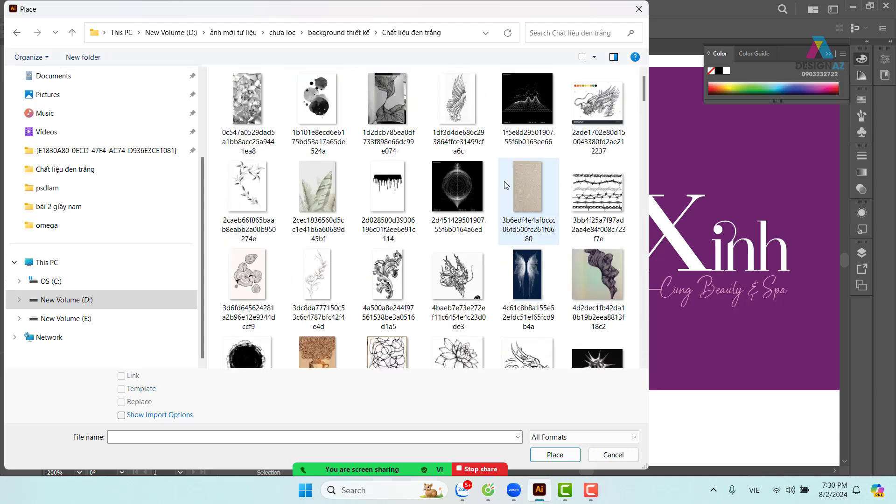
Try the round-flower drawing 38f9f88c3743785e169b1286f738795d on the blank canvas below the banner, then delete it
{"action": "scroll", "coordinate": [470, 189], "scroll_direction": "down", "scroll_amount": 3}
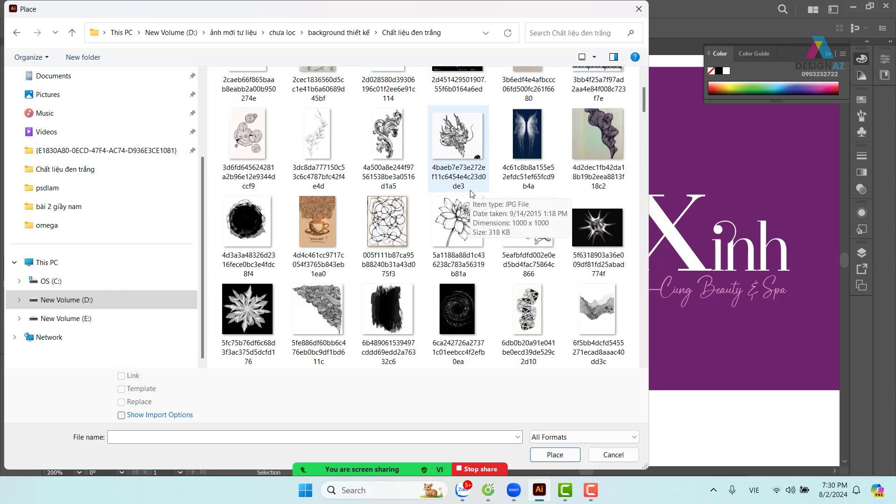
{"action": "scroll", "coordinate": [468, 187], "scroll_direction": "down", "scroll_amount": 3}
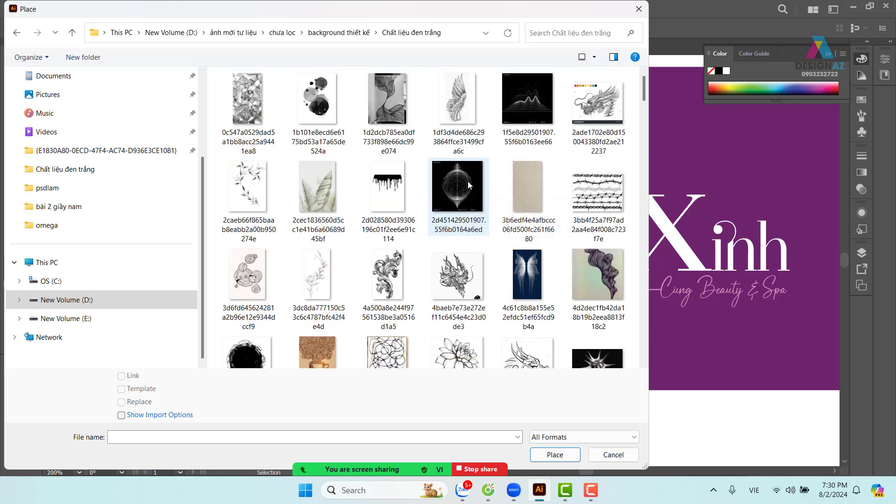
{"action": "scroll", "coordinate": [458, 180], "scroll_direction": "down", "scroll_amount": 3}
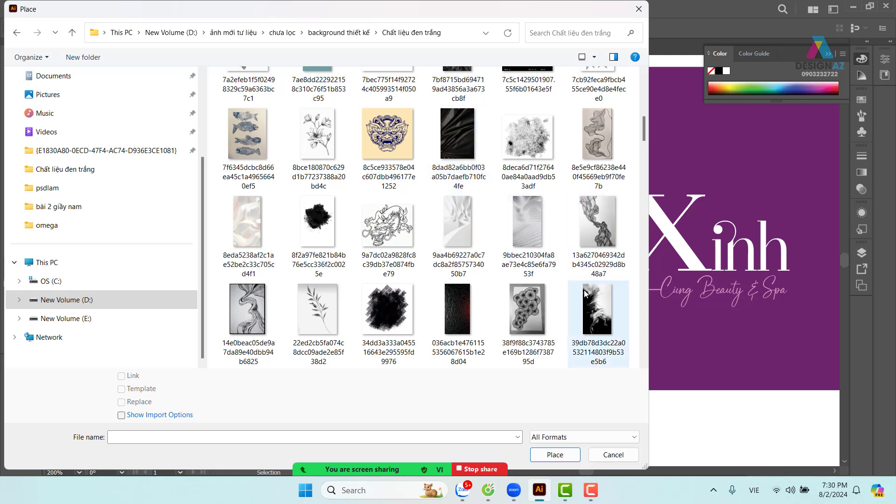
{"action": "left_click", "coordinate": [549, 324]}
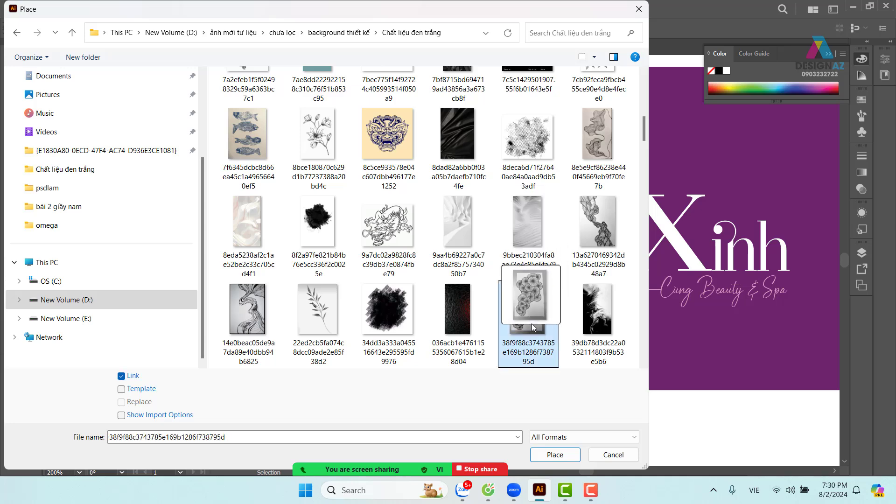
{"action": "left_click", "coordinate": [558, 455]}
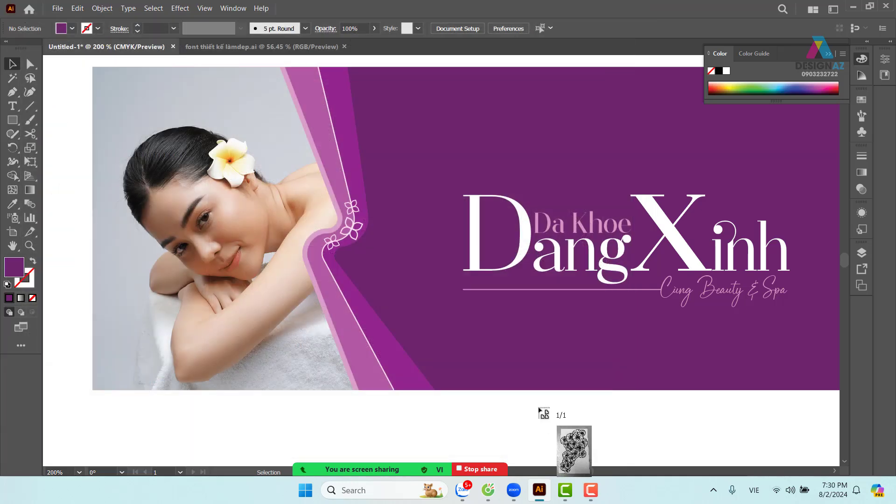
{"action": "scroll", "coordinate": [336, 248], "scroll_direction": "down", "scroll_amount": 5}
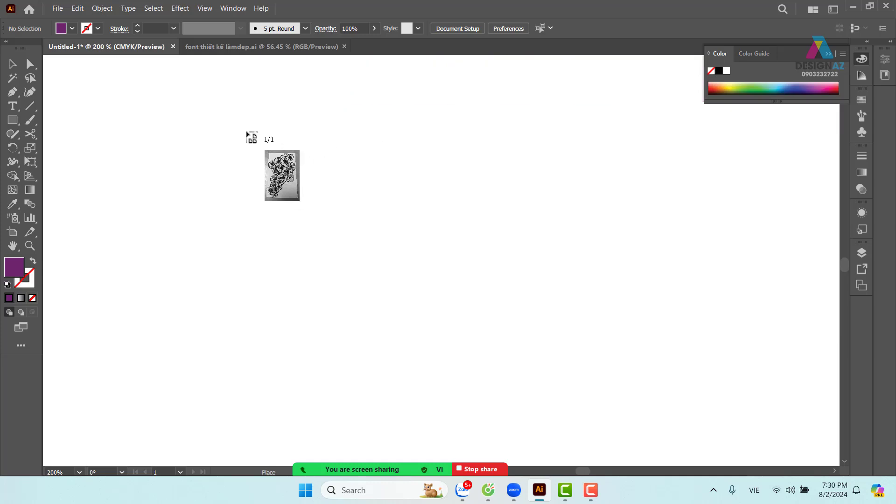
{"action": "left_click_drag", "start_coordinate": [242, 122], "coordinate": [519, 410]}
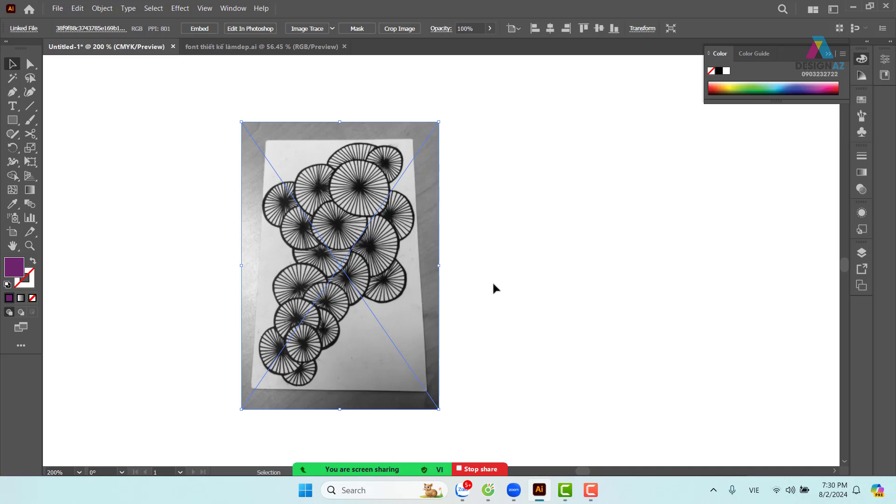
{"action": "key", "text": "Delete"}
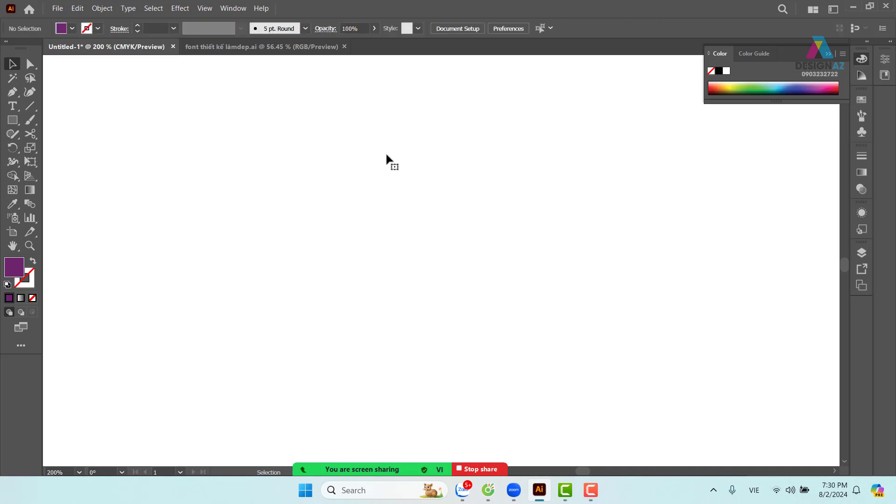
Try the curved lily branch drawing 43af90d5ef773d3abf27494e2eb161b5 on the blank canvas, then delete it
{"action": "left_click", "coordinate": [58, 8]}
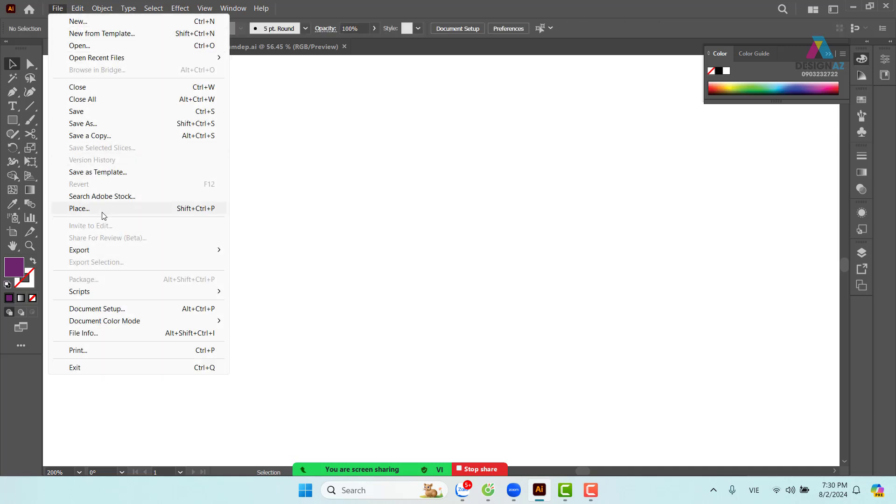
{"action": "left_click", "coordinate": [123, 210]}
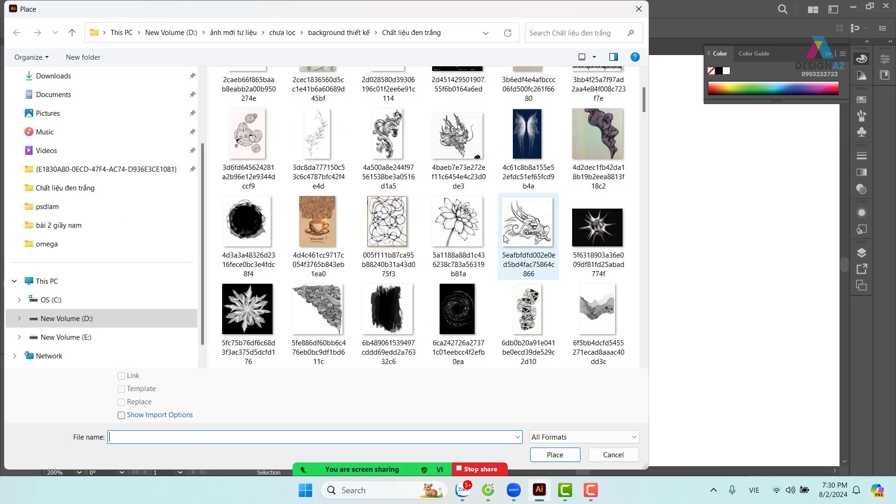
{"action": "scroll", "coordinate": [504, 239], "scroll_direction": "down", "scroll_amount": 2}
{"action": "scroll", "coordinate": [504, 239], "scroll_direction": "down", "scroll_amount": 2}
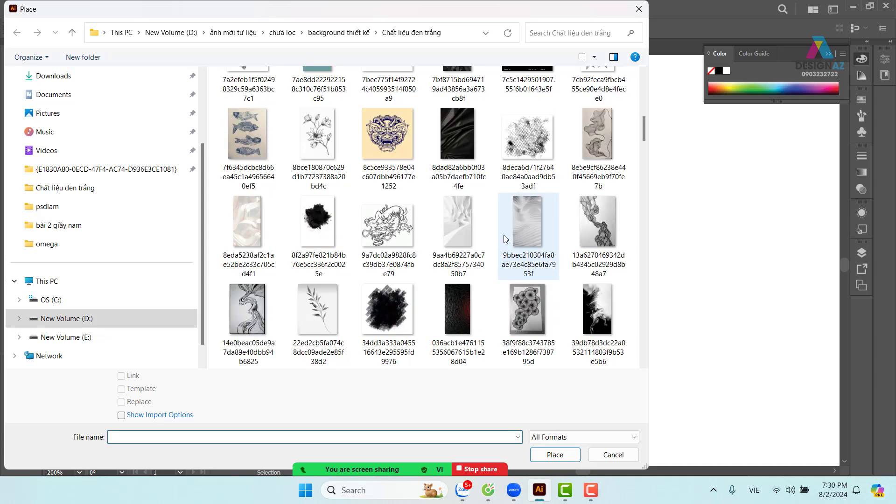
{"action": "scroll", "coordinate": [506, 239], "scroll_direction": "down", "scroll_amount": 2}
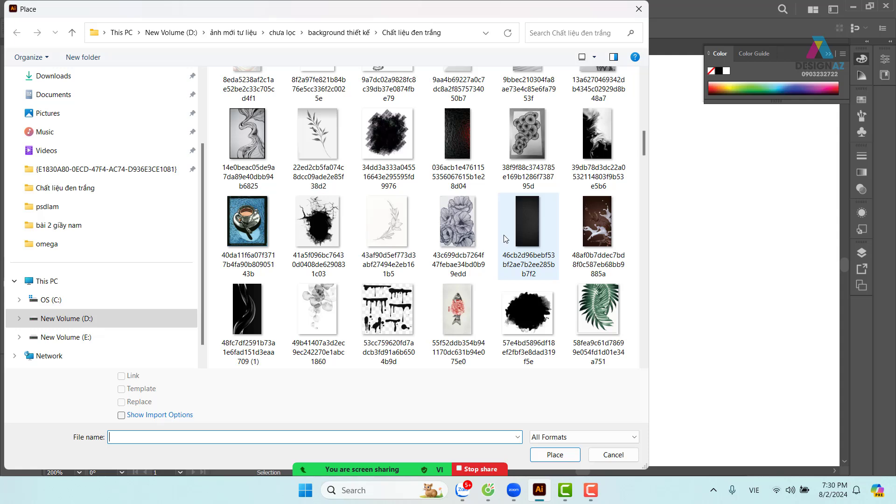
{"action": "left_click", "coordinate": [395, 248]}
{"action": "left_click", "coordinate": [555, 454]}
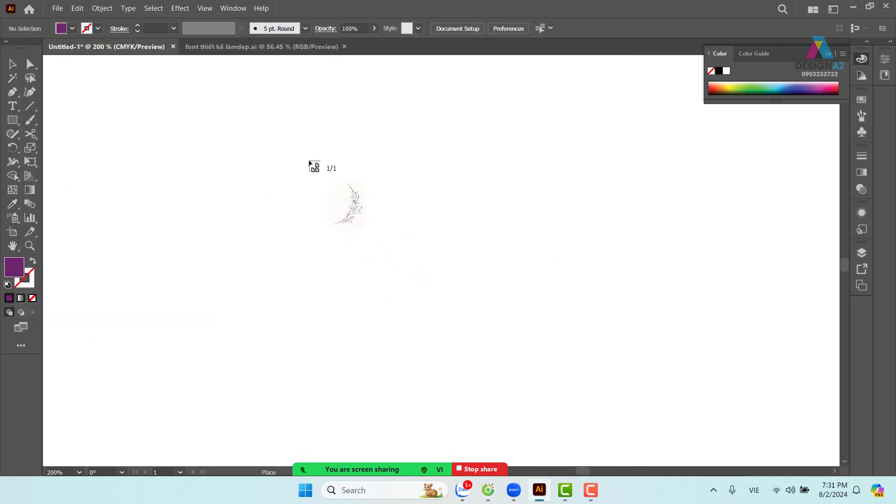
{"action": "left_click_drag", "start_coordinate": [242, 84], "coordinate": [568, 375]}
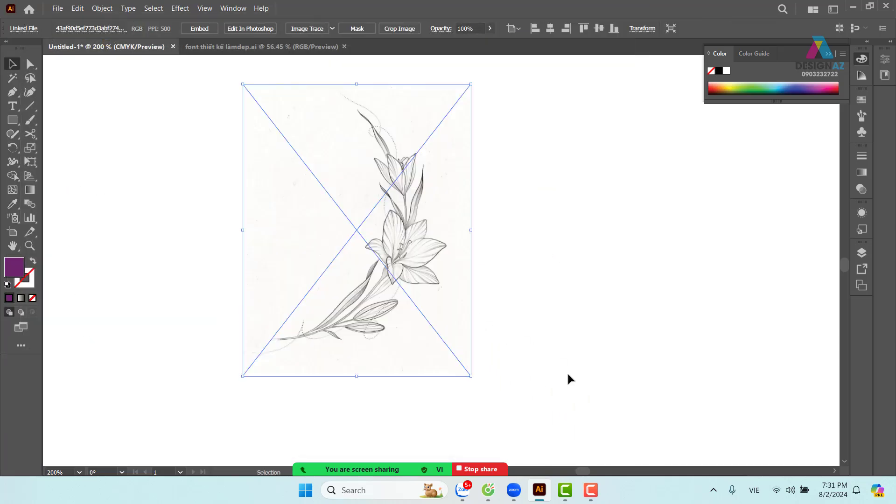
{"action": "key", "text": "Delete"}
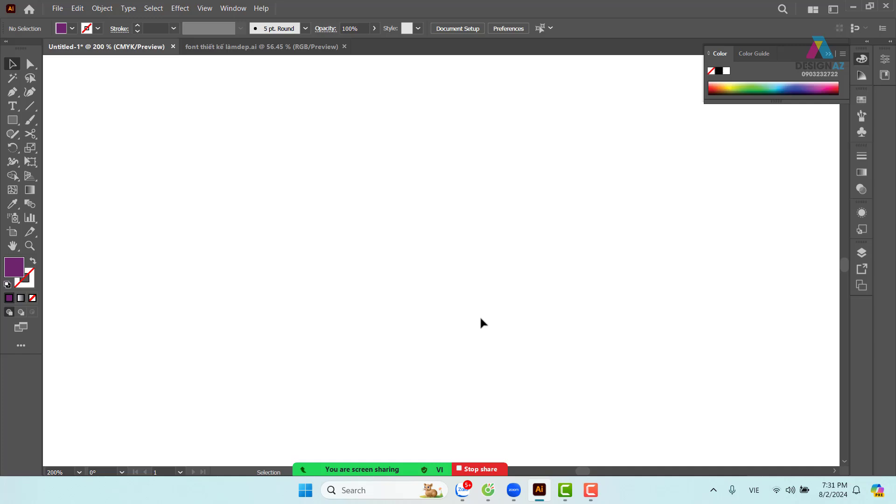
Place the three-stem lotus drawing 488ace43c8c48ca59227956a67c35bc4 on the blank canvas, about 3.5 cm wide and 5.7 cm high
{"action": "left_click", "coordinate": [57, 8]}
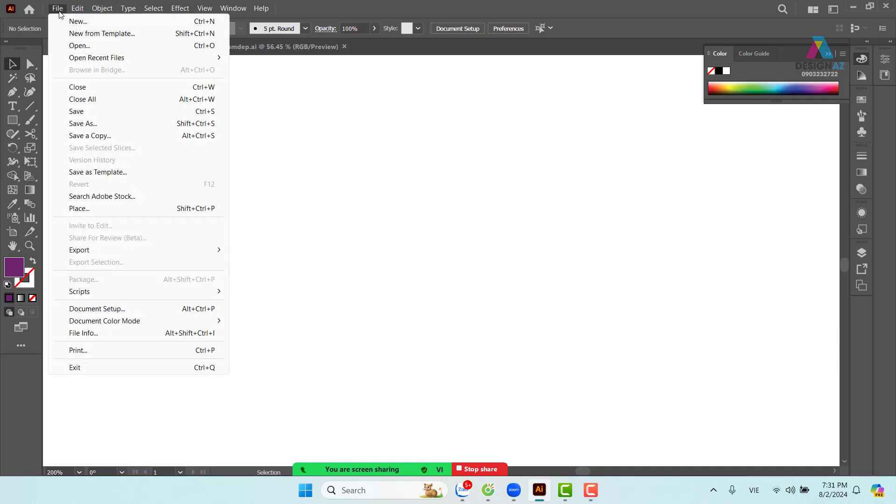
{"action": "left_click", "coordinate": [126, 209]}
{"action": "scroll", "coordinate": [352, 229], "scroll_direction": "down", "scroll_amount": 5}
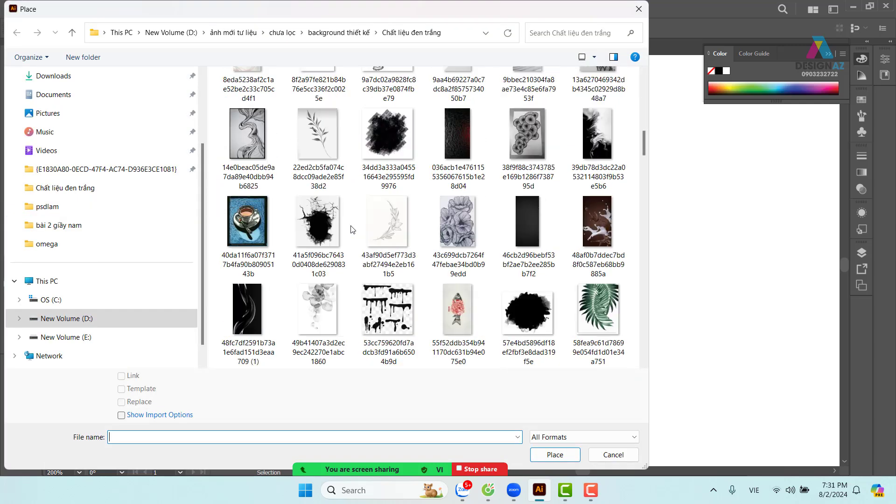
{"action": "scroll", "coordinate": [353, 229], "scroll_direction": "down", "scroll_amount": 10}
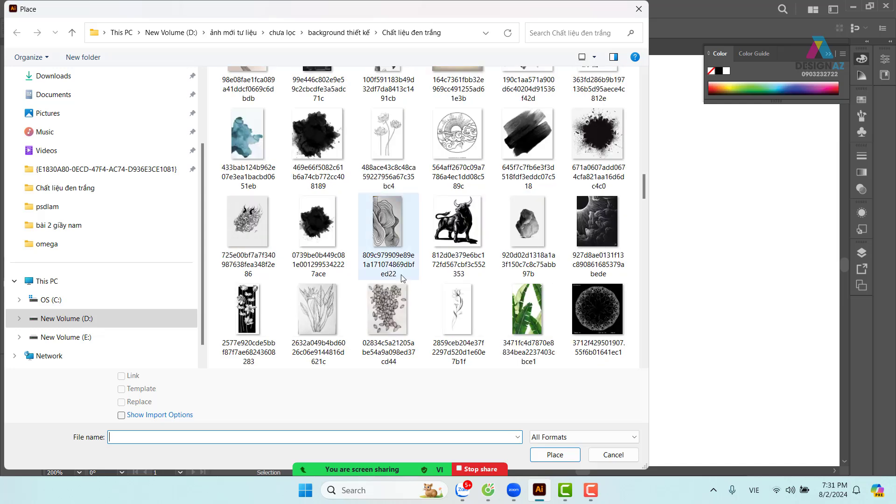
{"action": "left_click", "coordinate": [388, 140]}
{"action": "left_click", "coordinate": [555, 454]}
{"action": "left_click", "coordinate": [259, 106]}
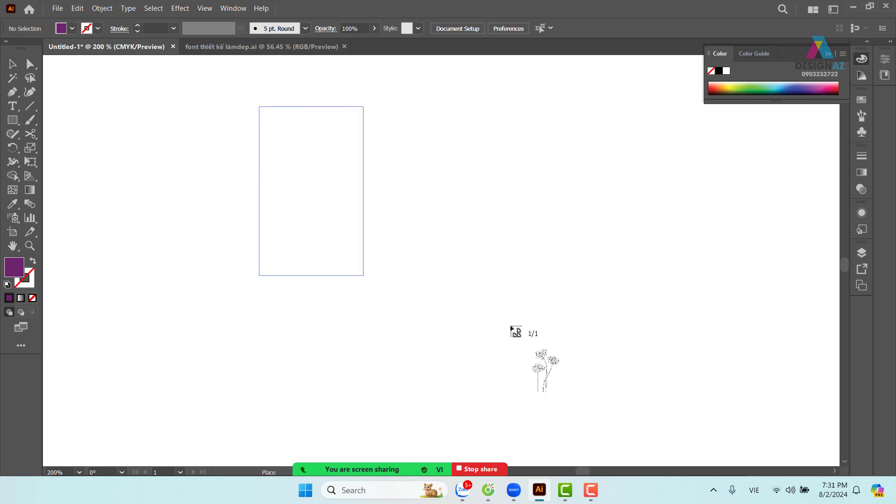
{"action": "left_click", "coordinate": [511, 219]}
{"action": "left_click", "coordinate": [399, 219]}
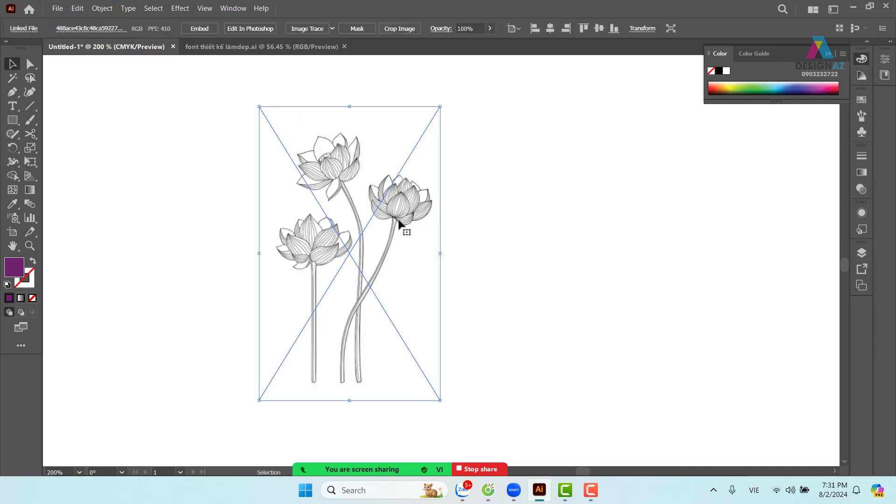
Image Trace the lotus drawing in black and white with a threshold of 237 and expand the tracing into vector paths
{"action": "left_click", "coordinate": [307, 29]}
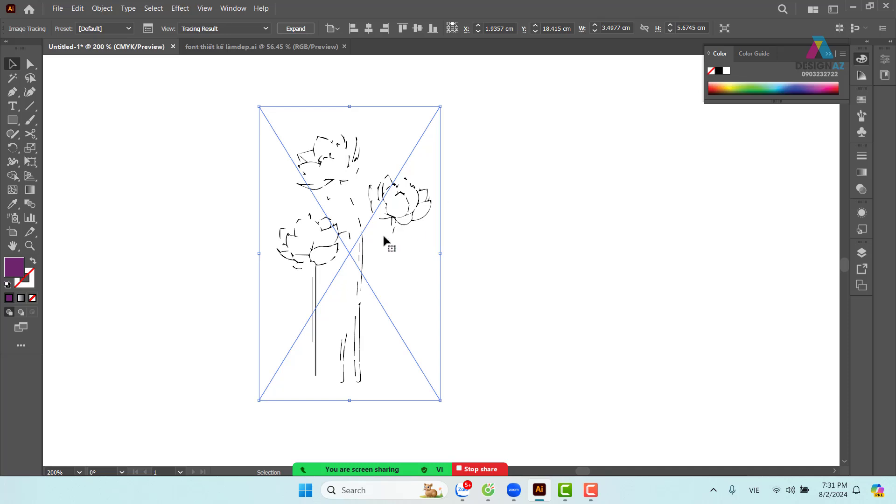
{"action": "left_click", "coordinate": [148, 29]}
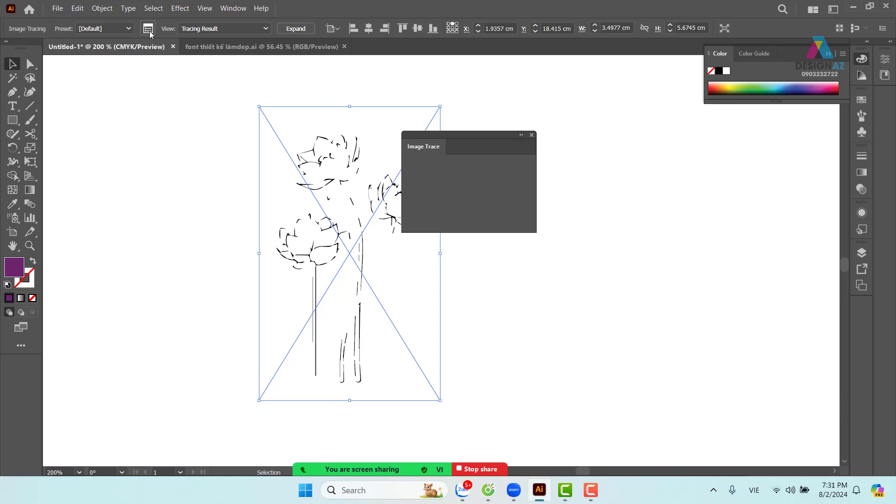
{"action": "left_click_drag", "start_coordinate": [480, 252], "coordinate": [498, 251]}
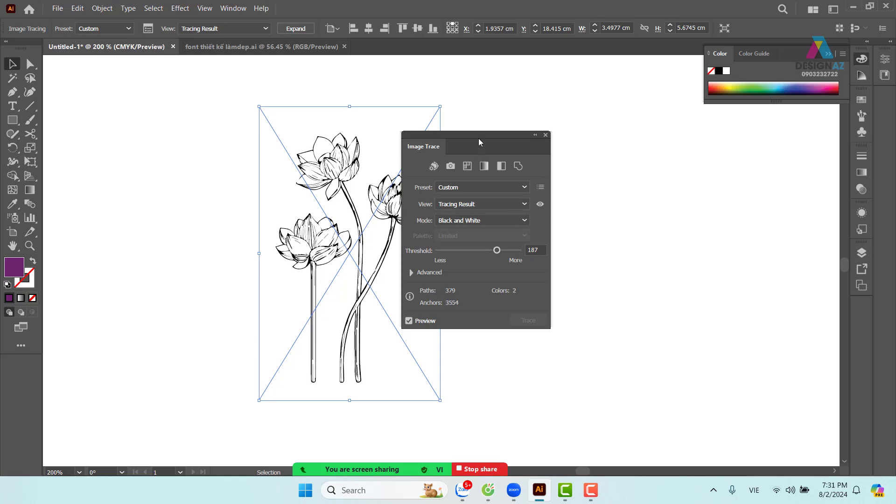
{"action": "mouse_move", "coordinate": [478, 135]}
{"action": "left_mouse_down"}
{"action": "mouse_move", "coordinate": [548, 131]}
{"action": "mouse_move", "coordinate": [585, 105]}
{"action": "left_mouse_up"}
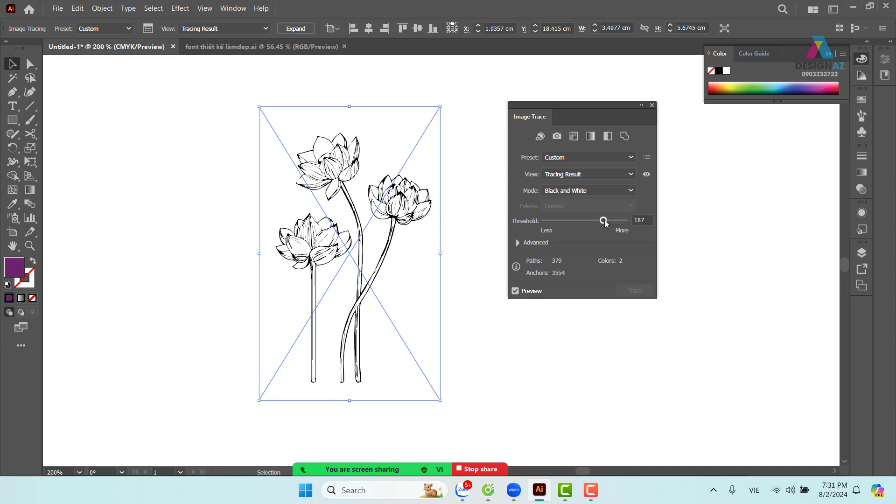
{"action": "left_click_drag", "start_coordinate": [605, 221], "coordinate": [614, 222]}
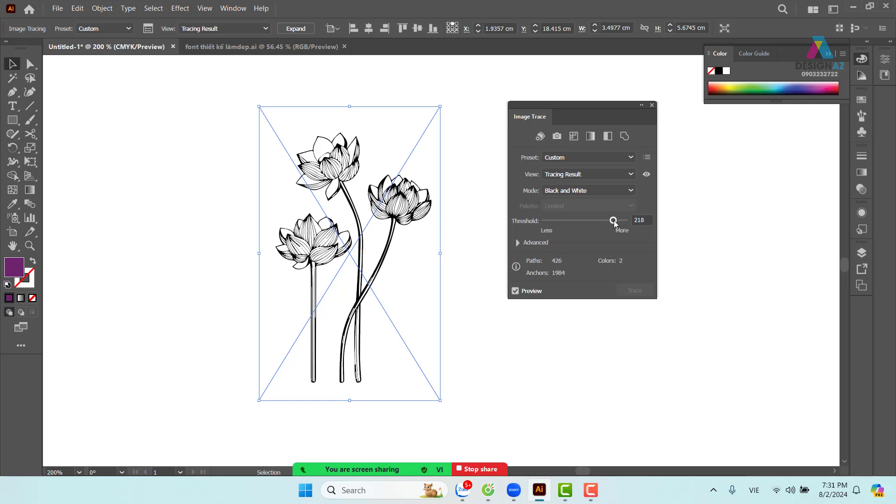
{"action": "left_click_drag", "start_coordinate": [614, 223], "coordinate": [619, 226]}
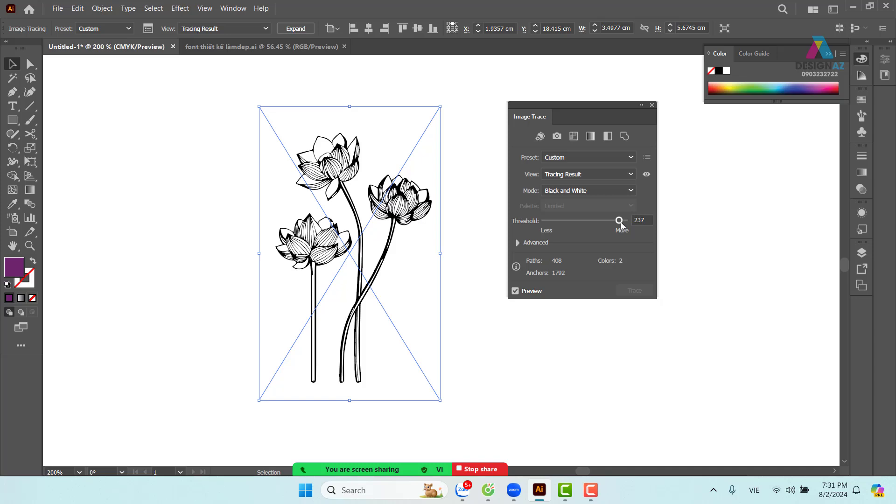
{"action": "left_click", "coordinate": [295, 29]}
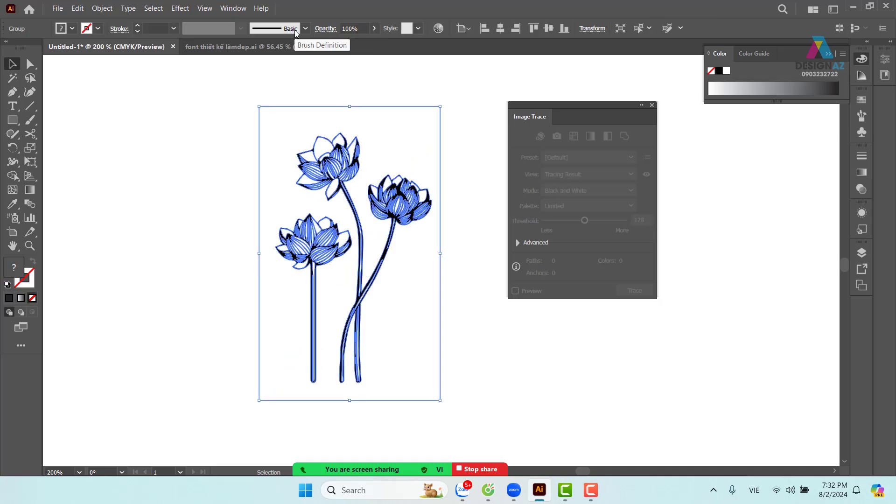
Close the Image Trace settings and ungroup the expanded lotus tracing below the purple banner
{"action": "left_click", "coordinate": [652, 105]}
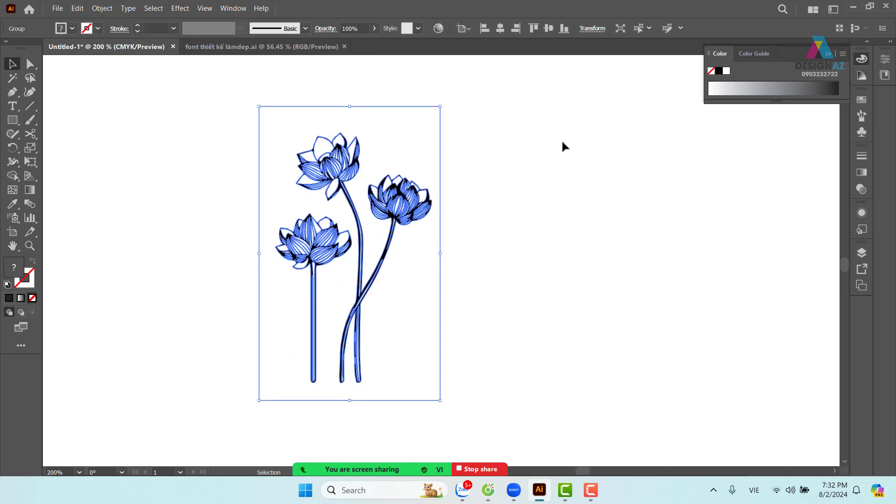
{"action": "left_click", "coordinate": [562, 142]}
{"action": "left_click", "coordinate": [431, 138]}
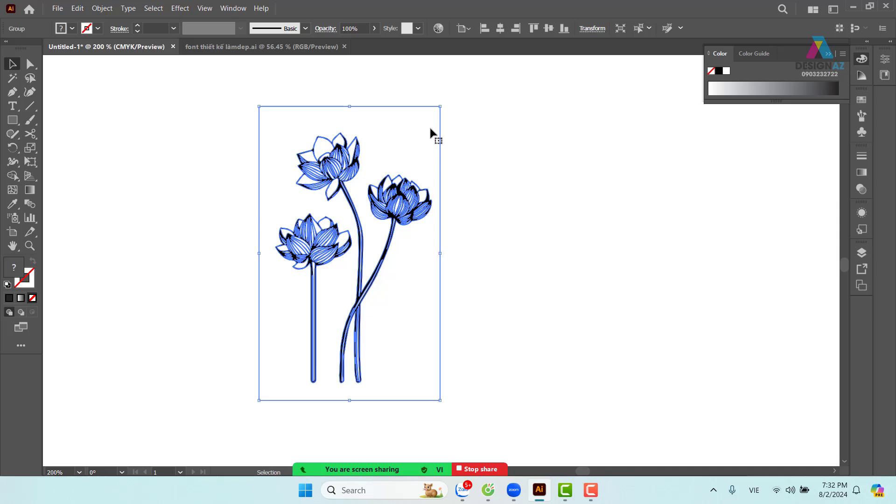
{"action": "key", "text": "ctrl+minus"}
{"action": "key", "text": "ctrl+minus"}
{"action": "key", "text": "ctrl+minus"}
{"action": "key", "text": "ctrl+minus"}
{"action": "key", "text": "ctrl+minus"}
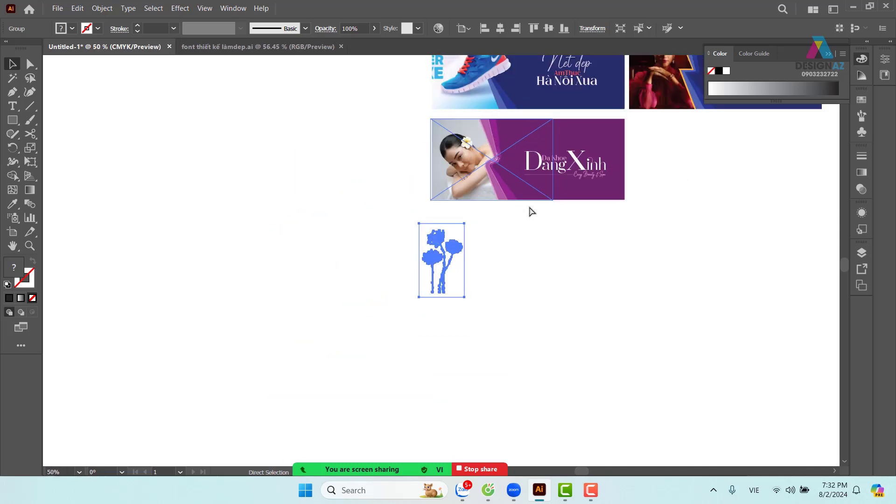
{"action": "left_click_drag", "start_coordinate": [538, 293], "coordinate": [509, 299]}
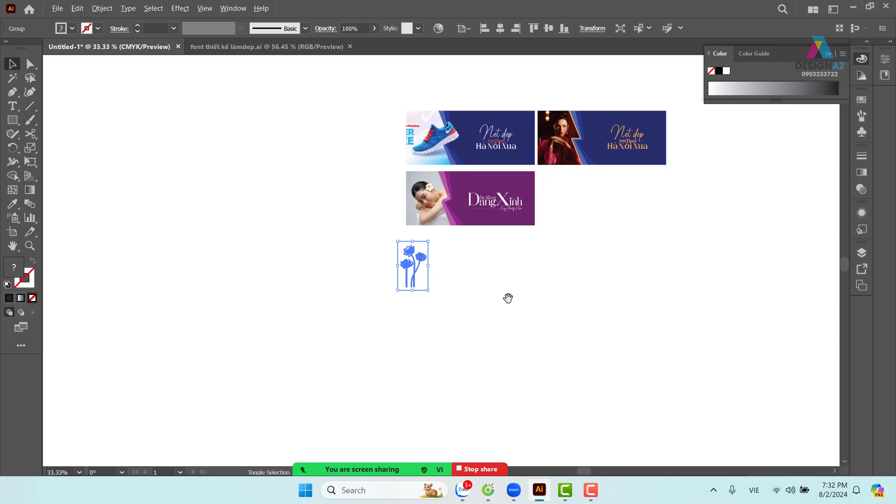
{"action": "key", "text": "ctrl+plus"}
{"action": "key", "text": "ctrl+plus"}
{"action": "key", "text": "ctrl+plus"}
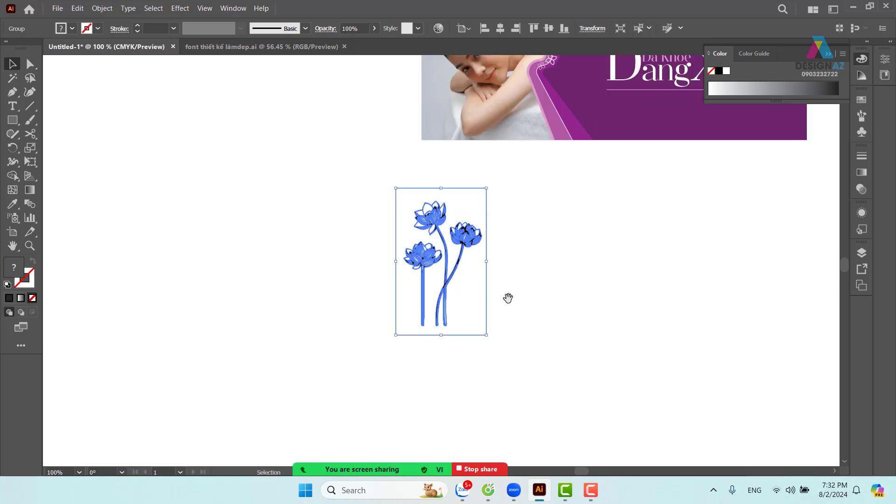
{"action": "right_click", "coordinate": [464, 216]}
{"action": "left_click", "coordinate": [527, 364]}
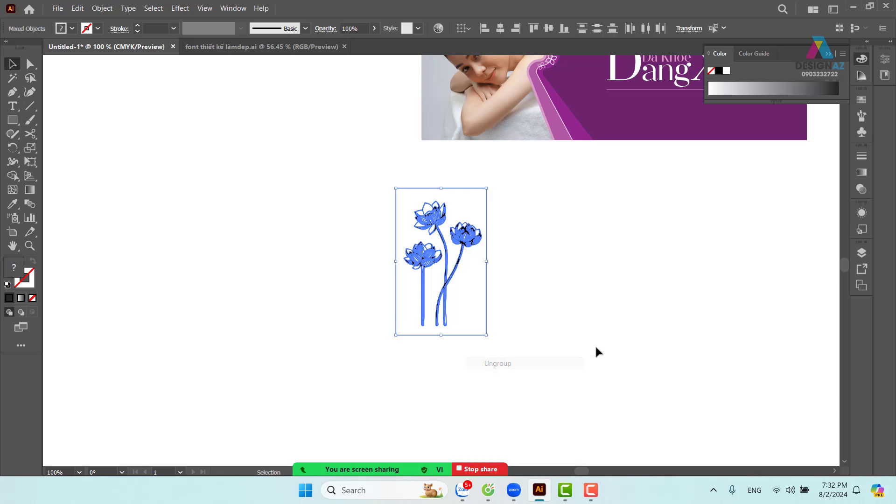
{"action": "left_click", "coordinate": [596, 352]}
Select all white shapes of the lotus tracing with the Magic Wand and delete them, keeping the black linework
{"action": "left_click_drag", "start_coordinate": [648, 224], "coordinate": [472, 331]}
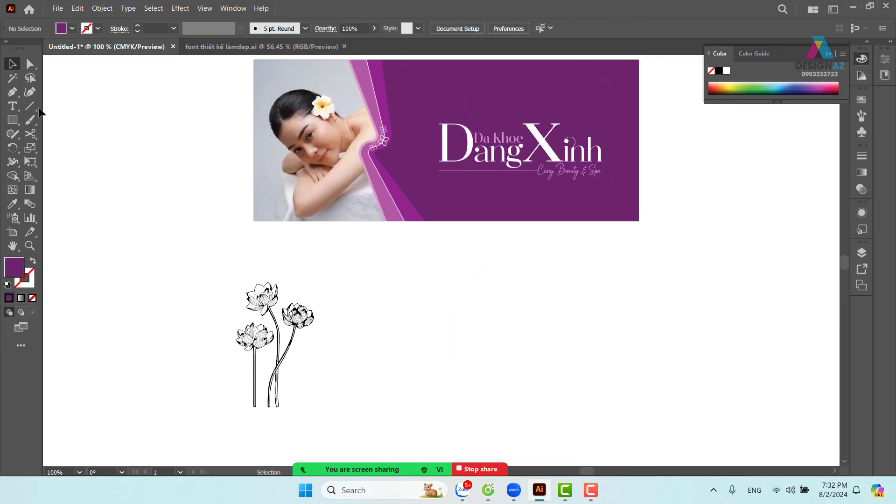
{"action": "left_click", "coordinate": [13, 78]}
{"action": "left_click", "coordinate": [272, 285]}
{"action": "left_click", "coordinate": [295, 285]}
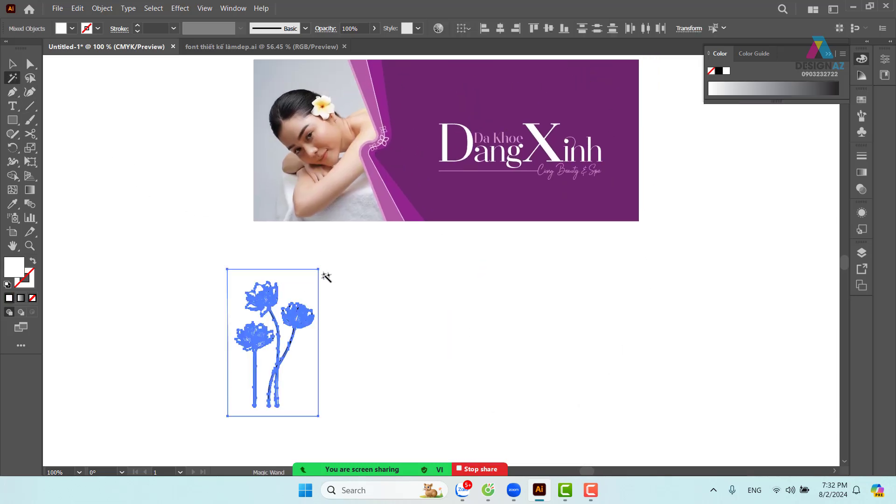
{"action": "scroll", "coordinate": [619, 181], "scroll_direction": "up", "scroll_amount": 4}
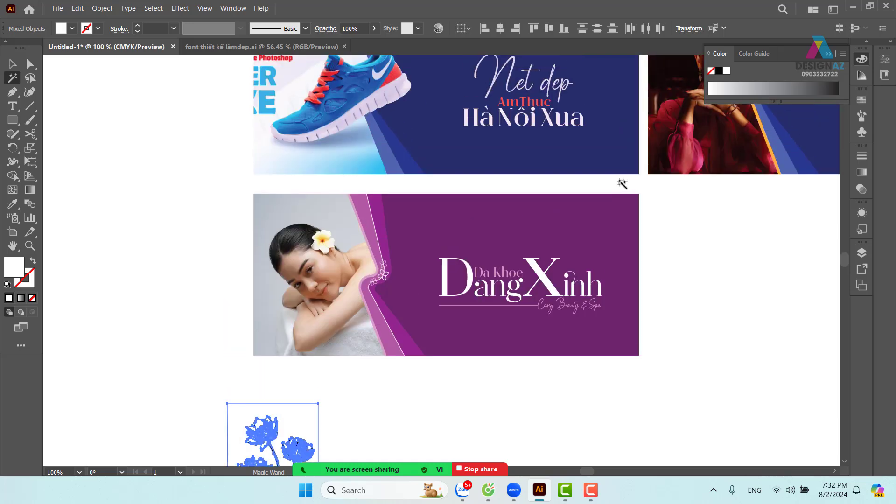
{"action": "scroll", "coordinate": [620, 183], "scroll_direction": "down", "scroll_amount": 5}
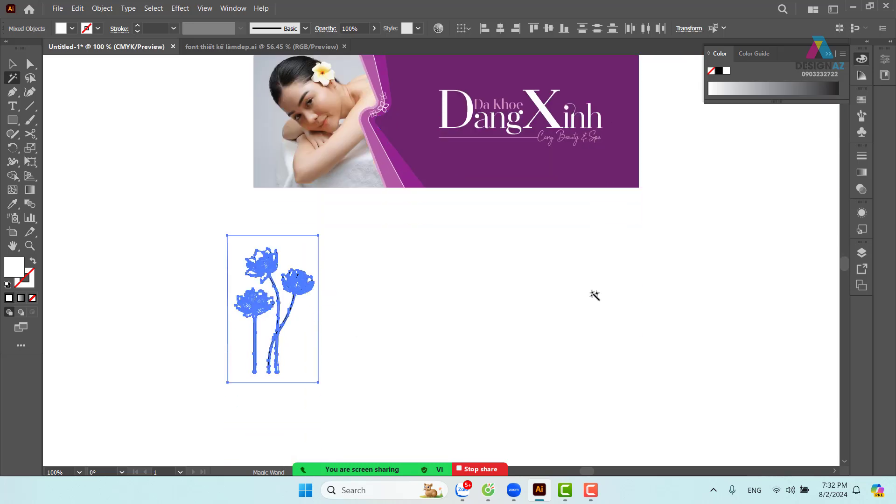
{"action": "left_click", "coordinate": [594, 295]}
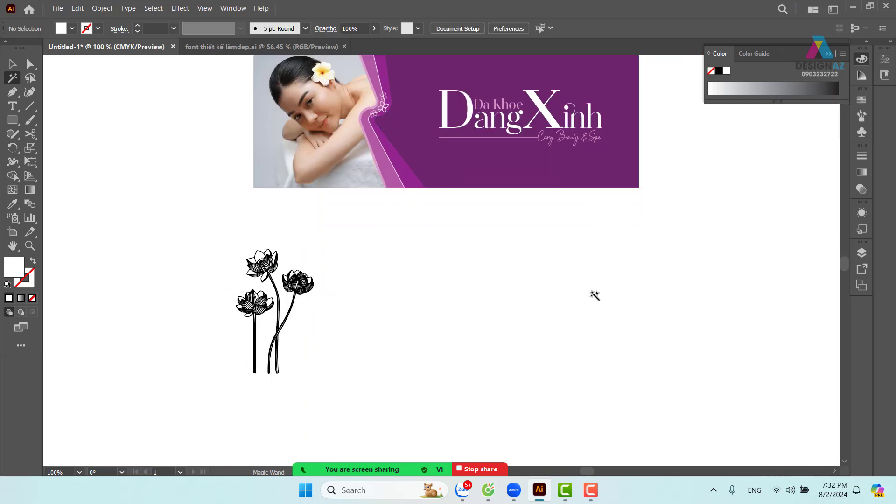
Move the black lotus linework to the blank canvas beneath the banner's title and group it
{"action": "left_click", "coordinate": [12, 64]}
{"action": "left_click", "coordinate": [258, 285]}
{"action": "left_click_drag", "start_coordinate": [289, 333], "coordinate": [531, 295]}
{"action": "key", "text": "ctrl+g"}
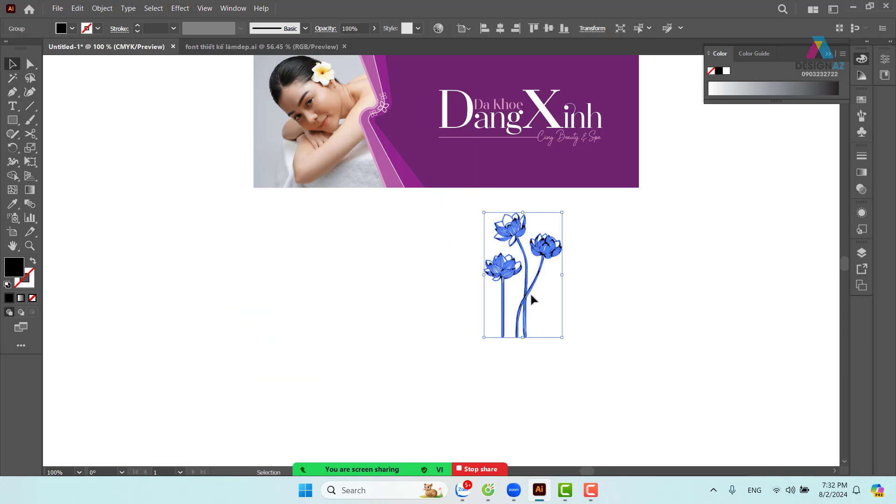
Try a light pink fill, FFB3FF, on the lotus group
{"action": "left_click", "coordinate": [863, 101]}
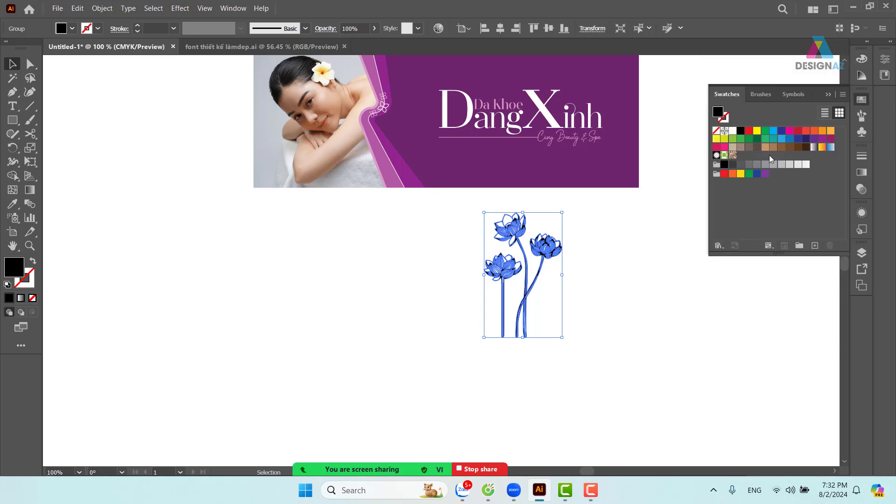
{"action": "double_click", "coordinate": [14, 269]}
{"action": "left_click", "coordinate": [533, 124]}
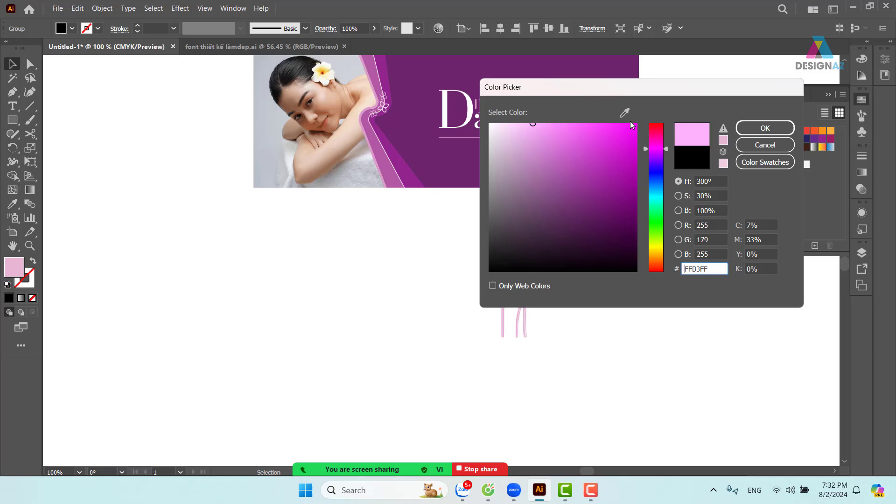
{"action": "left_click", "coordinate": [779, 130]}
{"action": "left_click", "coordinate": [630, 275]}
Move the lotus group onto the banner's right end, with its stems ending at the banner's bottom edge
{"action": "left_click_drag", "start_coordinate": [652, 296], "coordinate": [548, 340]}
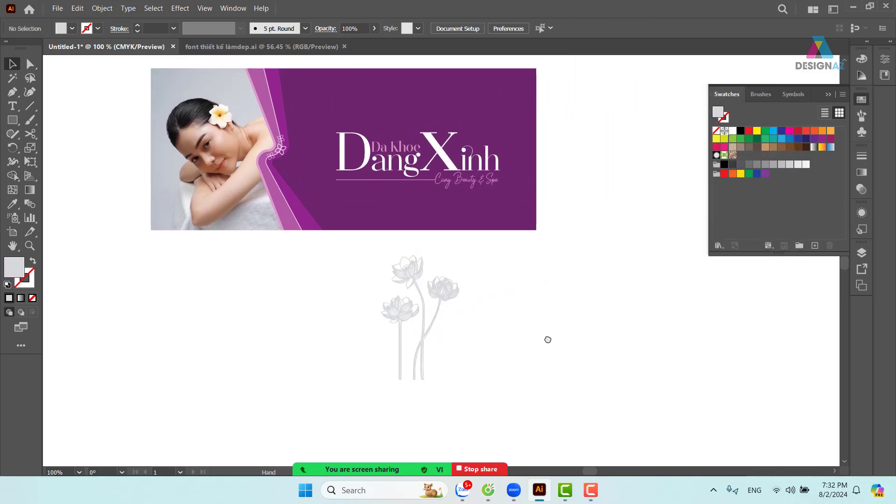
{"action": "left_click", "coordinate": [443, 343]}
{"action": "left_click_drag", "start_coordinate": [455, 297], "coordinate": [521, 152]}
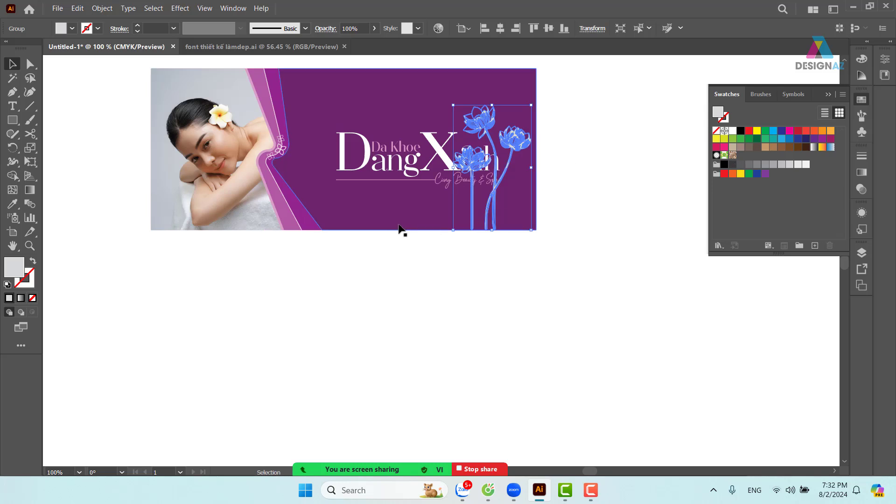
Try the pink fill FAA2FC on the lotus group over the banner
{"action": "double_click", "coordinate": [14, 270]}
{"action": "left_click", "coordinate": [541, 124]}
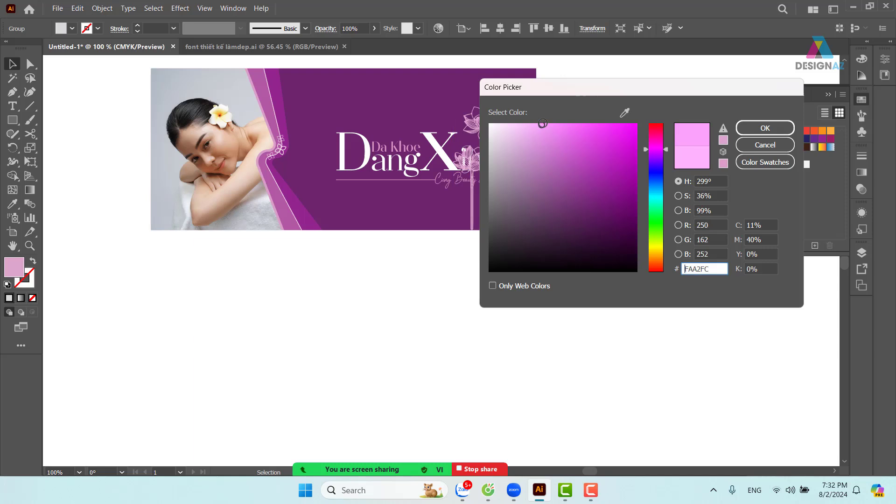
{"action": "left_click", "coordinate": [765, 128]}
{"action": "left_click", "coordinate": [615, 220]}
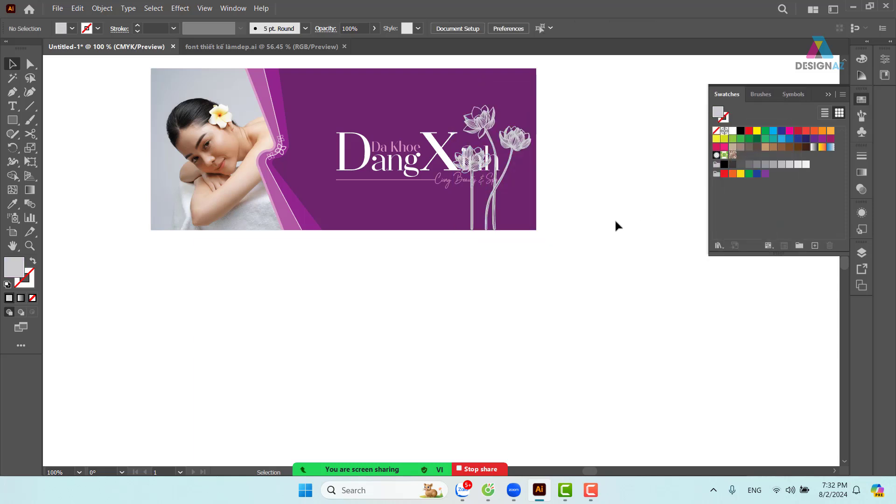
Examine the lotus group up close and check its swatch options and color mode
{"action": "left_click", "coordinate": [523, 162]}
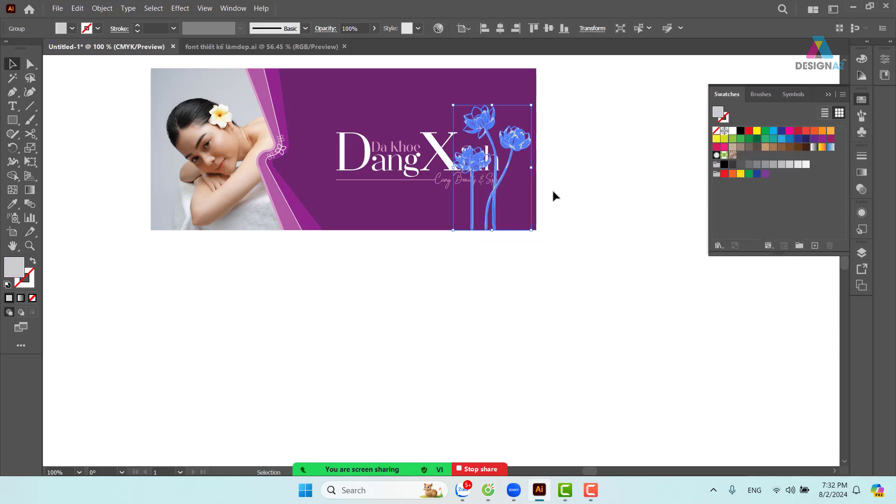
{"action": "key", "text": "z"}
{"action": "left_click_drag", "start_coordinate": [402, 116], "coordinate": [550, 201]}
{"action": "left_click", "coordinate": [17, 67]}
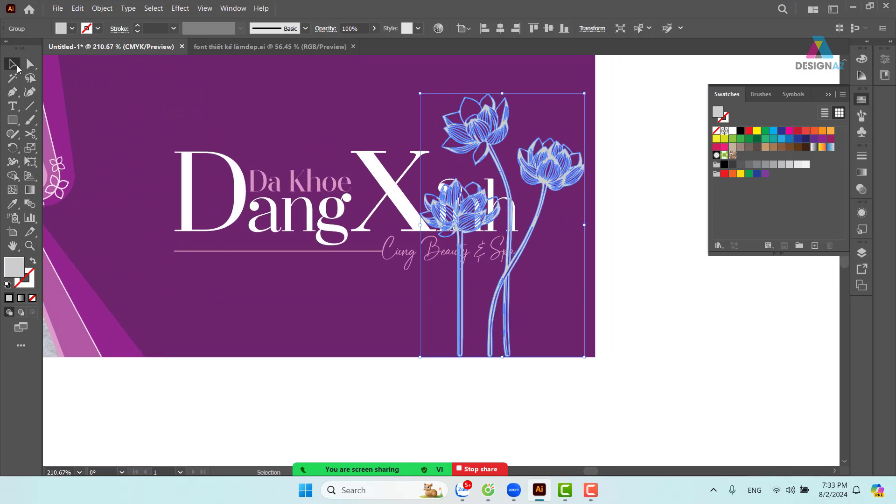
{"action": "left_click", "coordinate": [690, 271]}
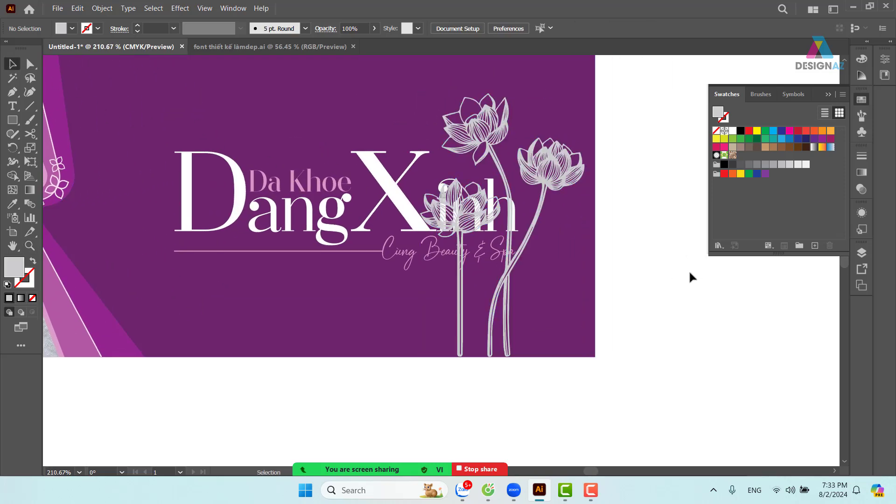
{"action": "left_click", "coordinate": [563, 187]}
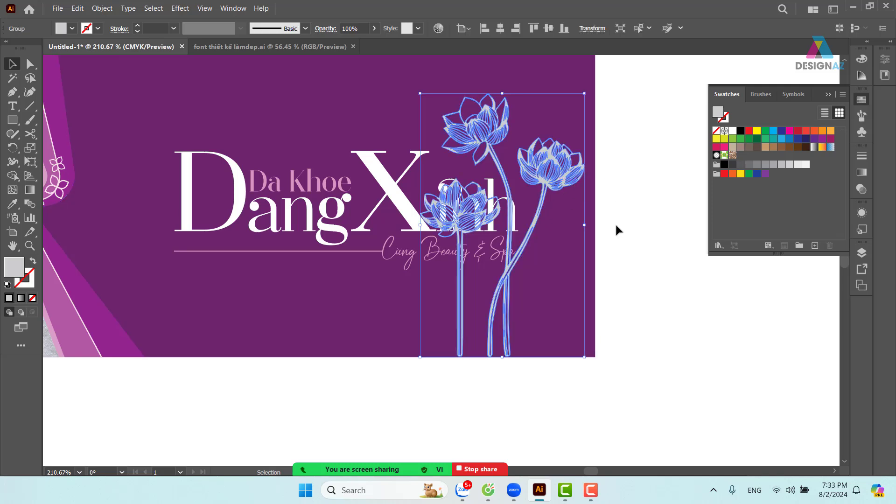
{"action": "left_click", "coordinate": [842, 95]}
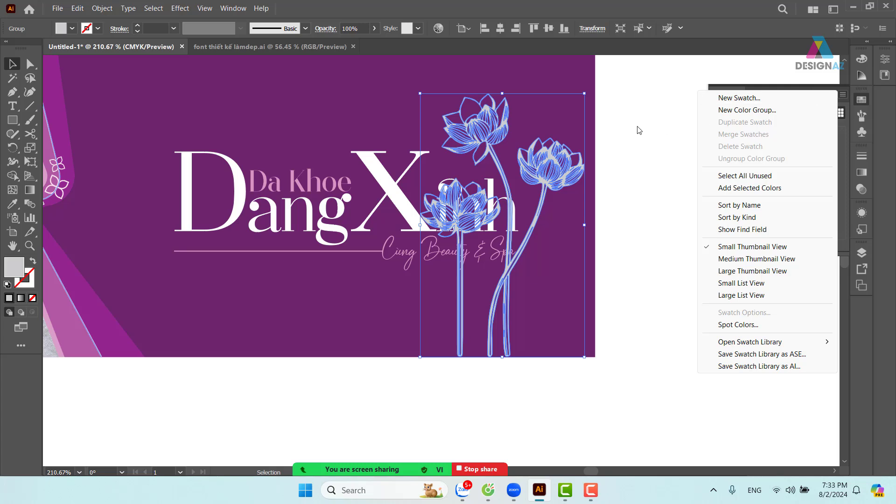
{"action": "left_click", "coordinate": [630, 140]}
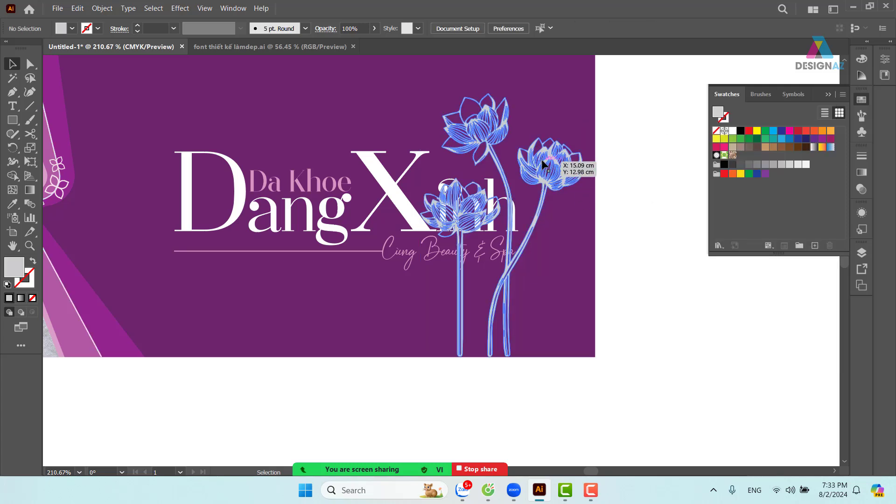
{"action": "left_click", "coordinate": [539, 174]}
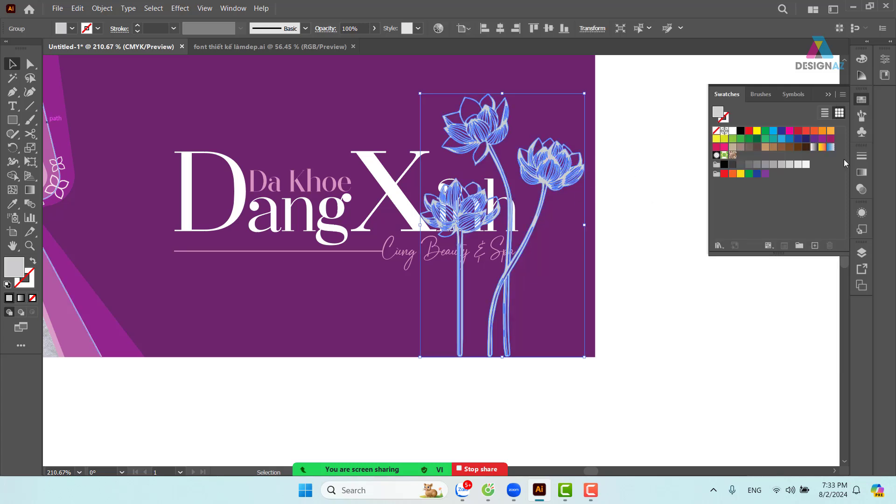
{"action": "left_click", "coordinate": [864, 60]}
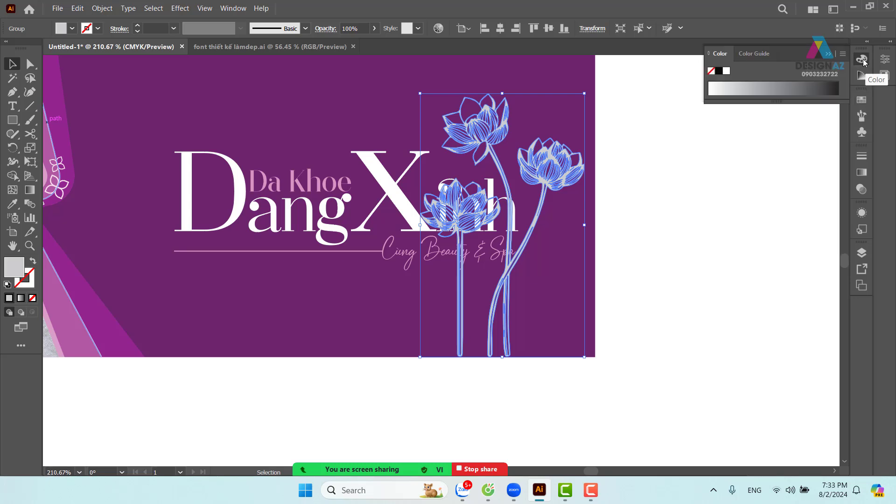
{"action": "left_click", "coordinate": [843, 55]}
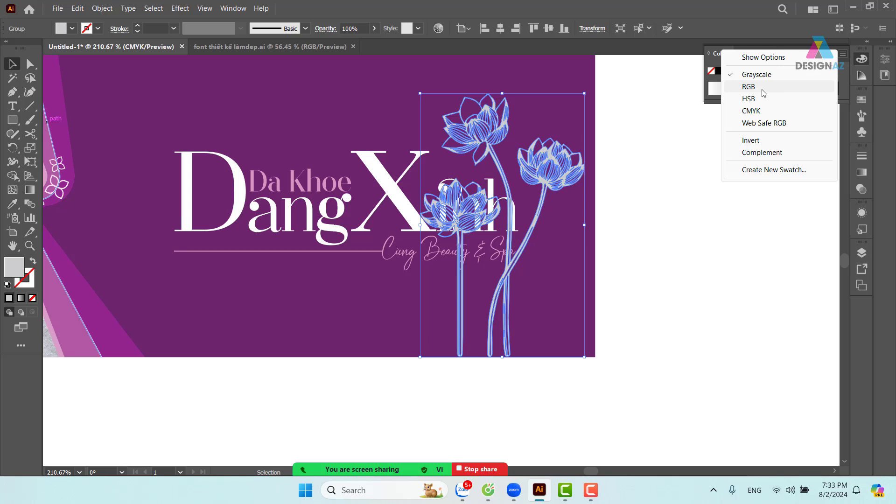
Set the lotus group's fill color to B836BF
{"action": "double_click", "coordinate": [17, 271]}
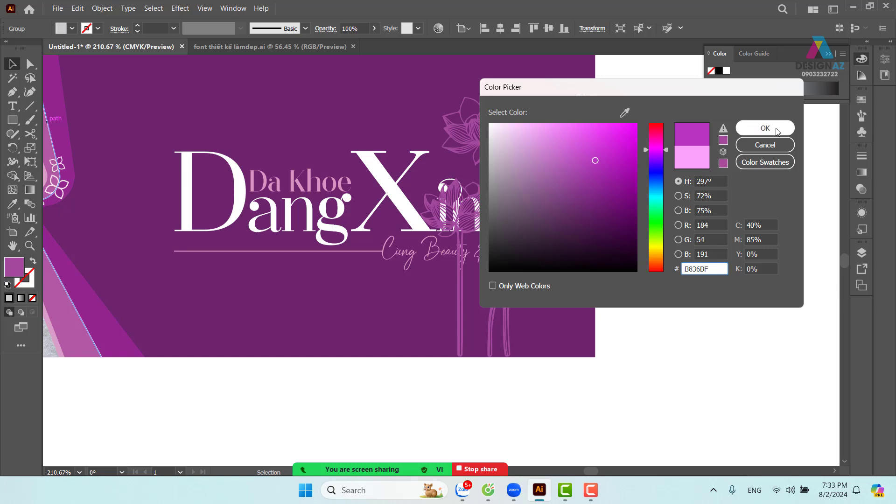
{"action": "left_click", "coordinate": [775, 128]}
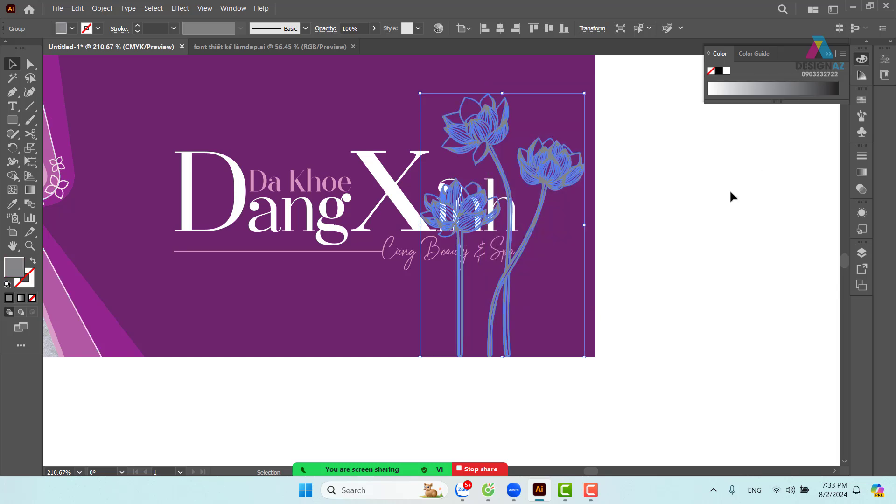
{"action": "left_click", "coordinate": [710, 260]}
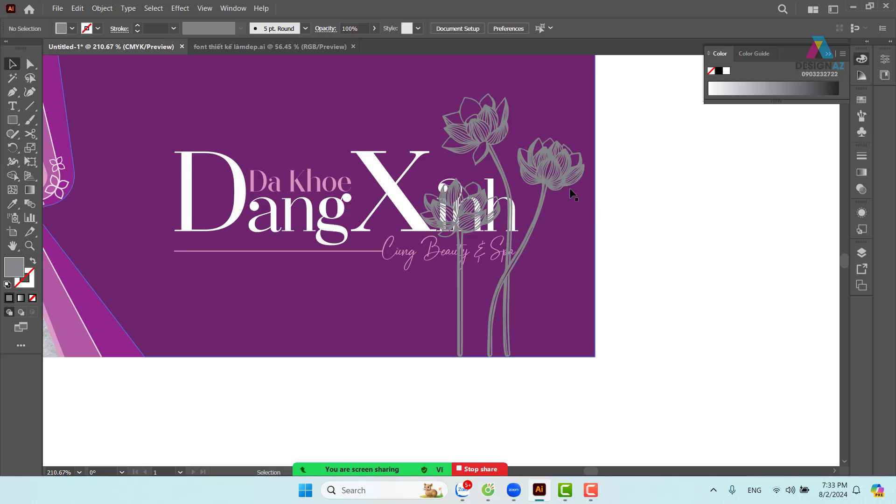
Switch the lotus group's color mode from Grayscale to RGB
{"action": "left_click", "coordinate": [555, 181]}
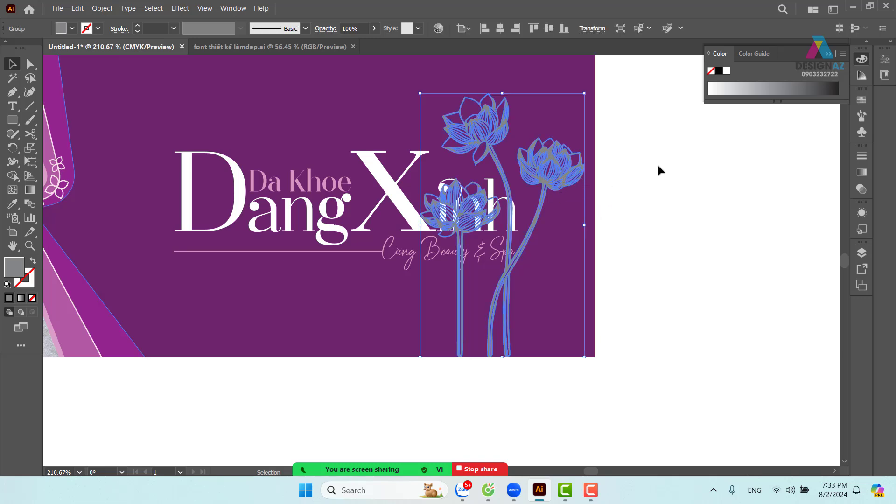
{"action": "left_click", "coordinate": [843, 54]}
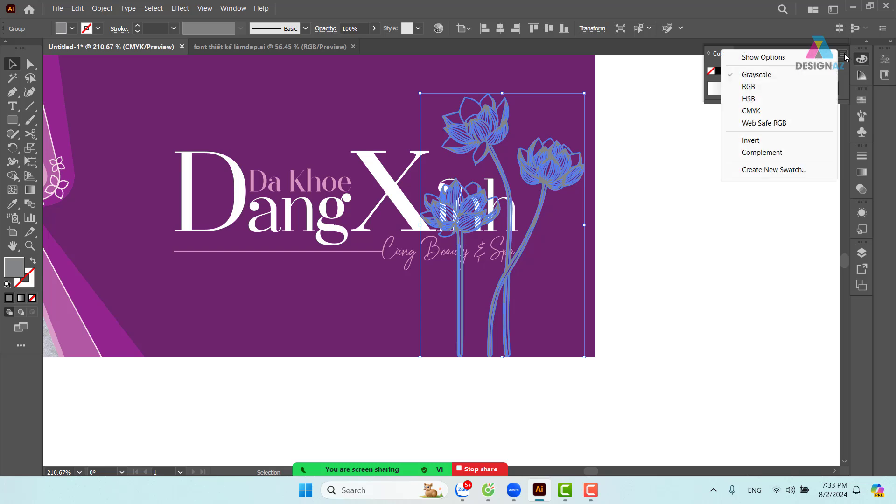
{"action": "left_click", "coordinate": [752, 86]}
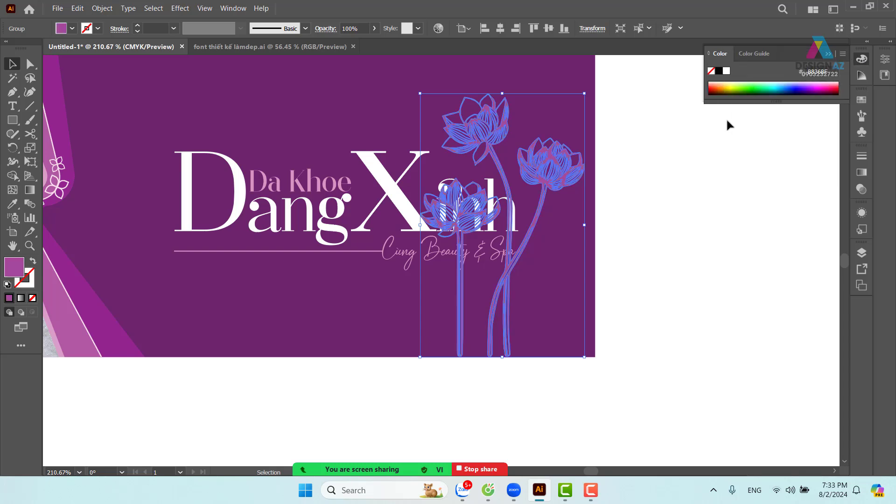
{"action": "left_click", "coordinate": [712, 268]}
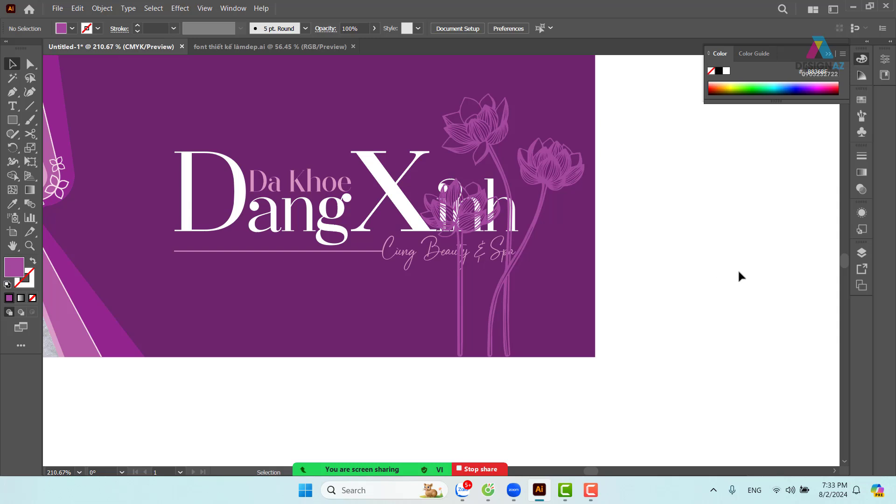
{"action": "left_click_drag", "start_coordinate": [636, 273], "coordinate": [781, 266]}
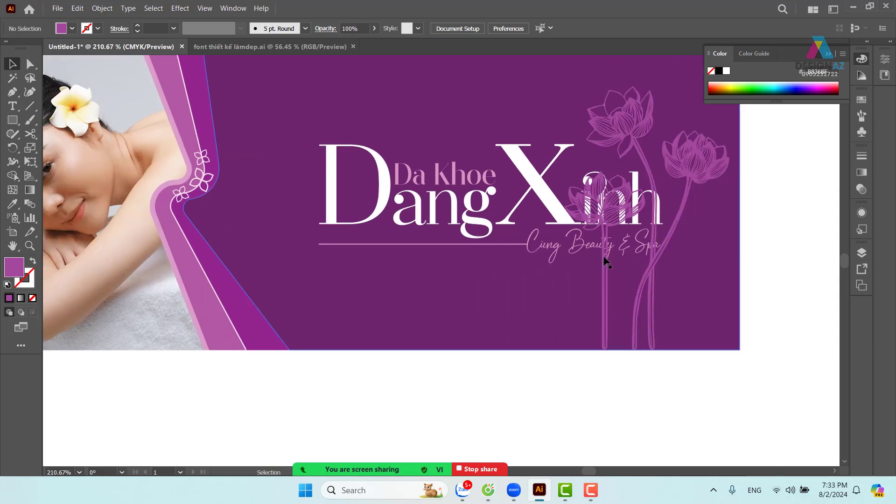
Scale down the banner's title, tagline and underline together and shift them left, clear of the lotus flowers
{"action": "left_click", "coordinate": [503, 228]}
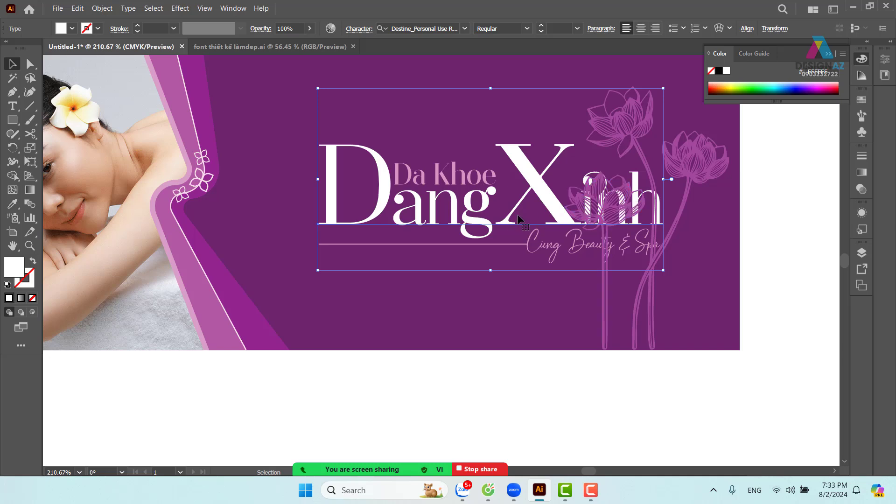
{"action": "left_click_drag", "start_coordinate": [517, 214], "coordinate": [435, 216]}
{"action": "key", "text": "ctrl+z"}
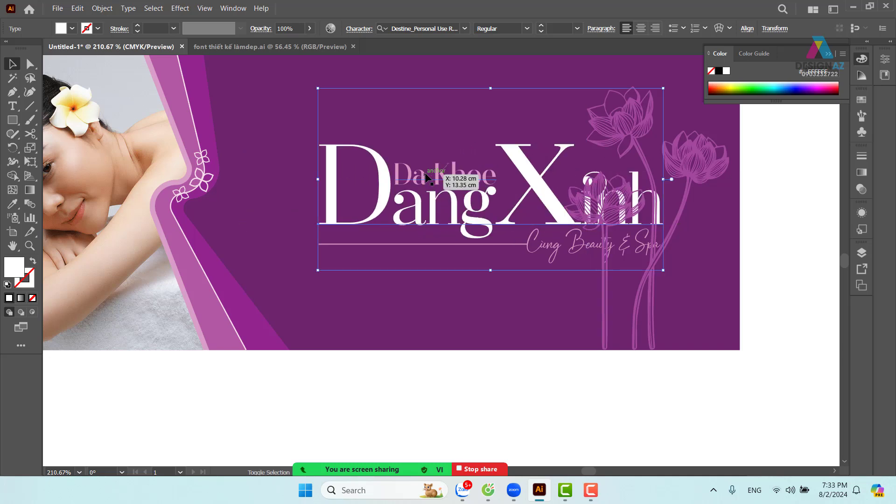
{"action": "left_click", "coordinate": [504, 243], "text": "shift"}
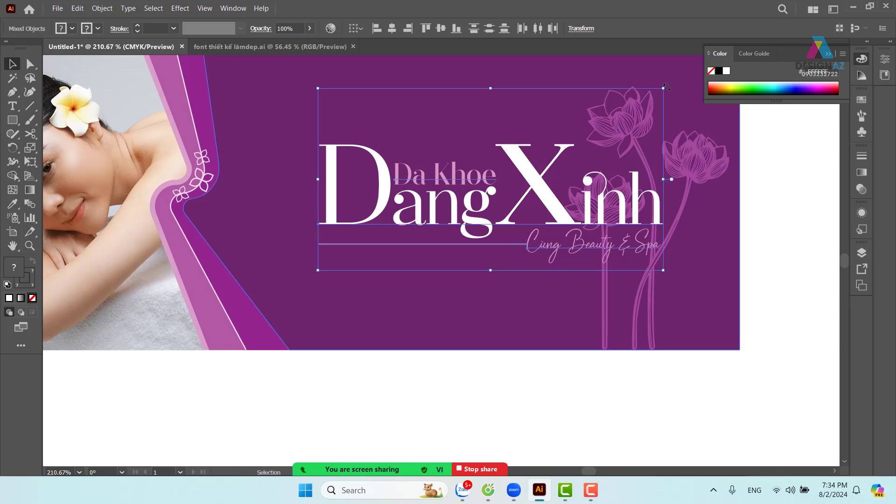
{"action": "left_click_drag", "start_coordinate": [662, 88], "coordinate": [610, 117]}
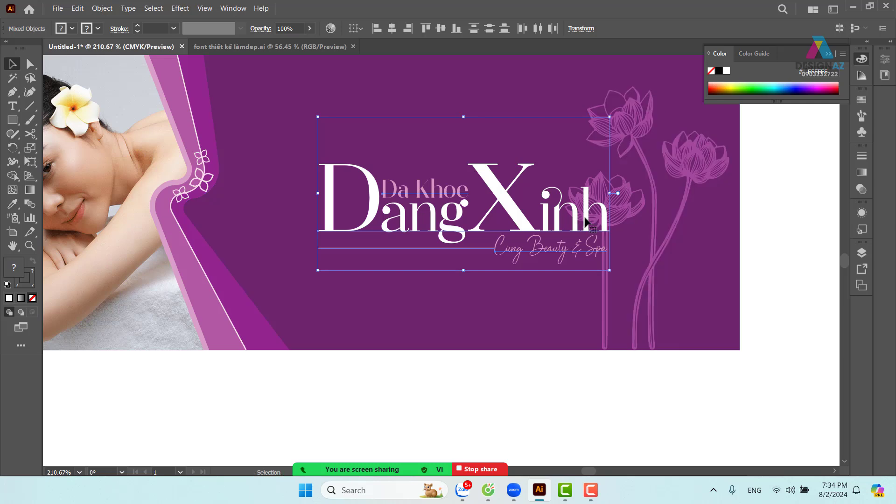
{"action": "left_click_drag", "start_coordinate": [584, 219], "coordinate": [525, 205]}
{"action": "left_click", "coordinate": [792, 229]}
{"action": "key", "text": "ctrl+minus"}
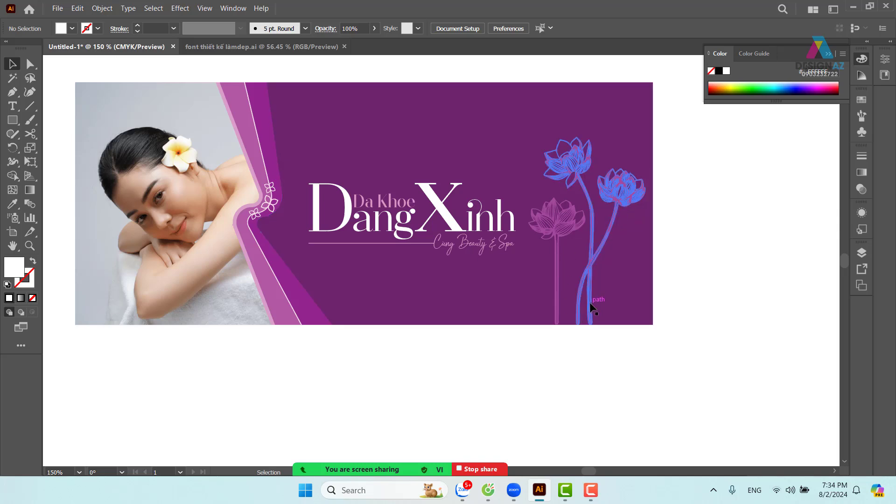
Examine the purple spa banner up close and then alongside the other two banners
{"action": "key", "text": "z"}
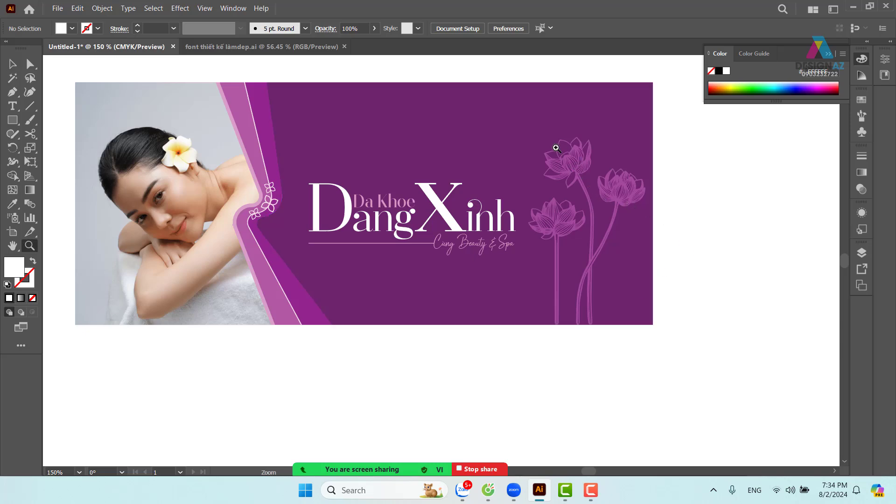
{"action": "mouse_move", "coordinate": [556, 149]}
{"action": "left_mouse_down"}
{"action": "mouse_move", "coordinate": [800, 298]}
{"action": "mouse_move", "coordinate": [726, 223]}
{"action": "mouse_move", "coordinate": [586, 120]}
{"action": "mouse_move", "coordinate": [564, 140]}
{"action": "left_mouse_up"}
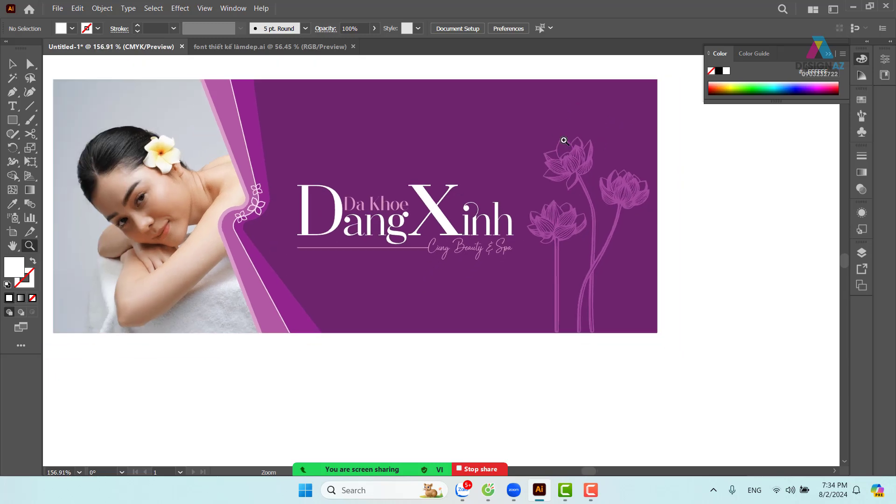
{"action": "left_click", "coordinate": [13, 64]}
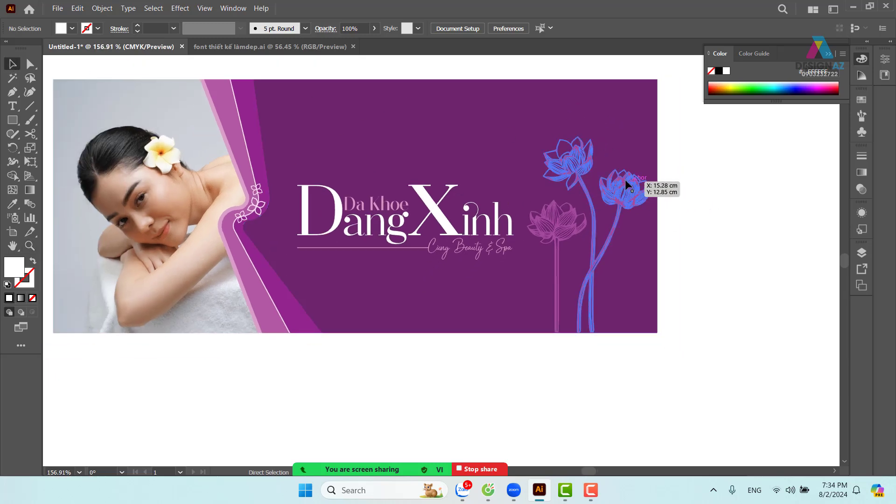
{"action": "key", "text": "ctrl+minus"}
{"action": "key", "text": "ctrl+minus"}
{"action": "key", "text": "ctrl+minus"}
{"action": "left_click_drag", "start_coordinate": [598, 254], "coordinate": [565, 267]}
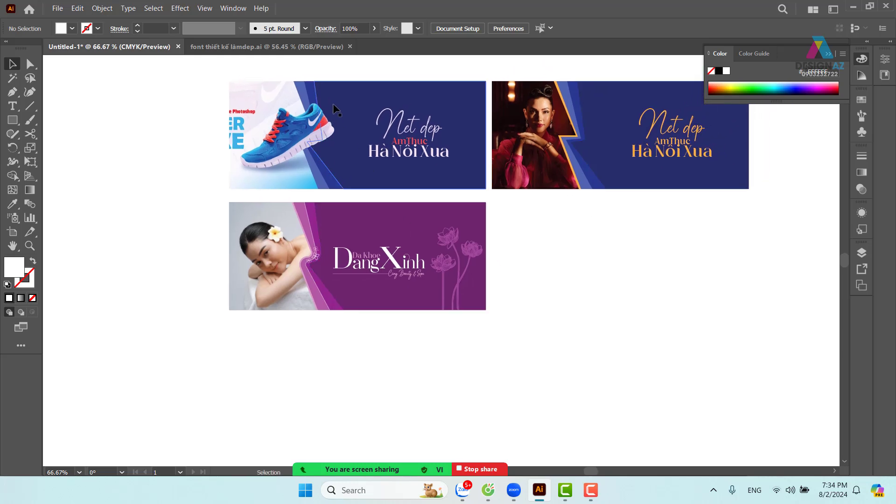
{"action": "left_click_drag", "start_coordinate": [630, 266], "coordinate": [525, 267]}
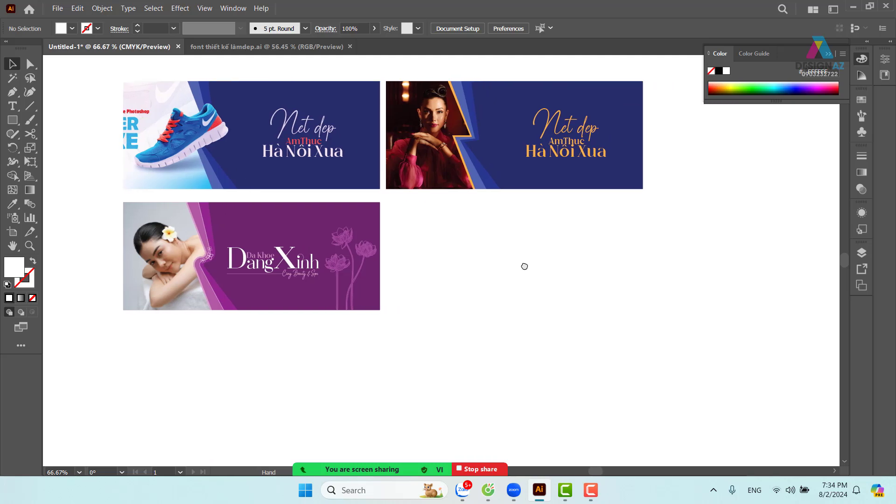
Draw a banner-sized rectangle beside the purple banner, below the orange-text banner, and fill it with a tan swatch
{"action": "key", "text": "m"}
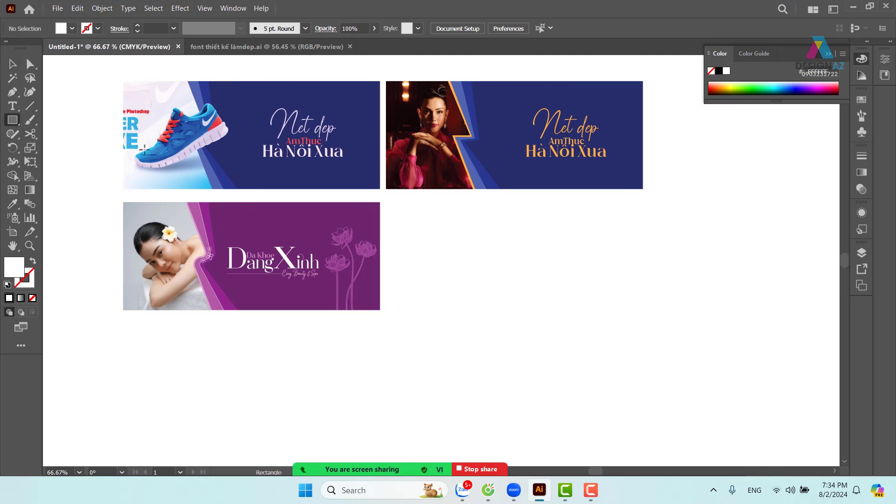
{"action": "left_click_drag", "start_coordinate": [386, 202], "coordinate": [641, 311]}
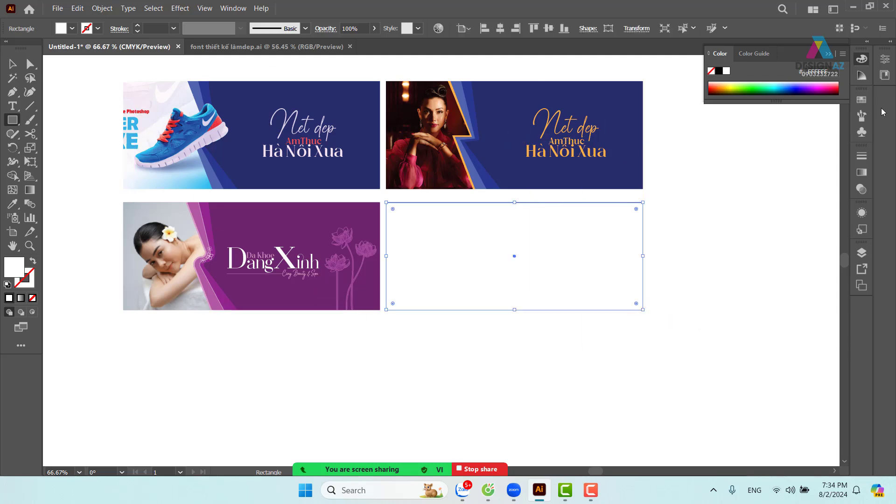
{"action": "left_click", "coordinate": [862, 100]}
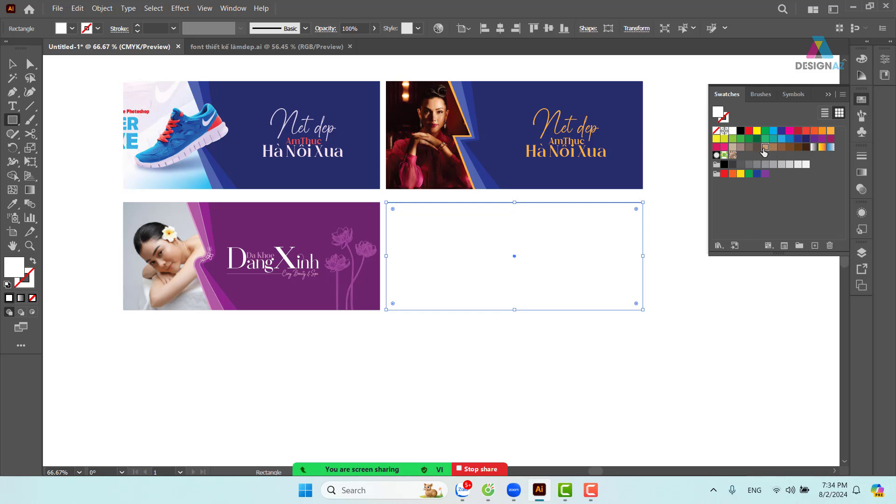
{"action": "left_click", "coordinate": [765, 148]}
{"action": "left_click", "coordinate": [13, 64]}
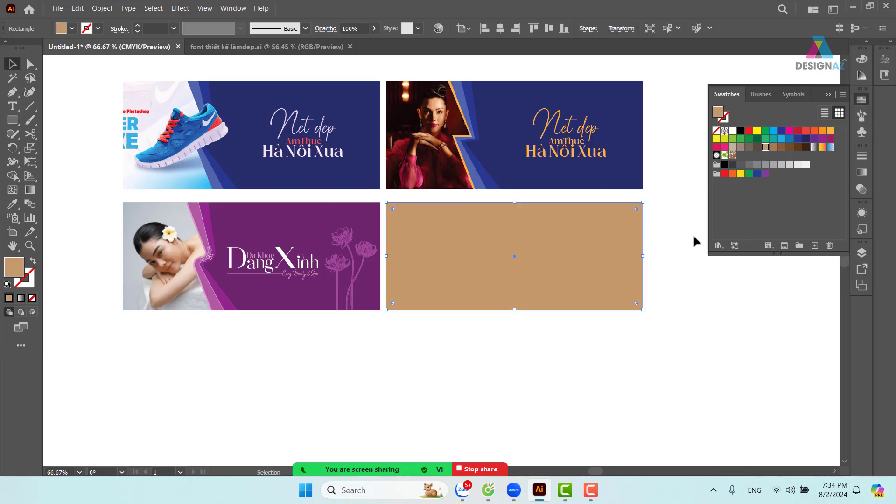
{"action": "left_click", "coordinate": [665, 251]}
Draw a straight Pen line across the tan rectangle's full height, slanting down to the right through its left-centre area
{"action": "left_click_drag", "start_coordinate": [652, 287], "coordinate": [572, 287]}
{"action": "key", "text": "z"}
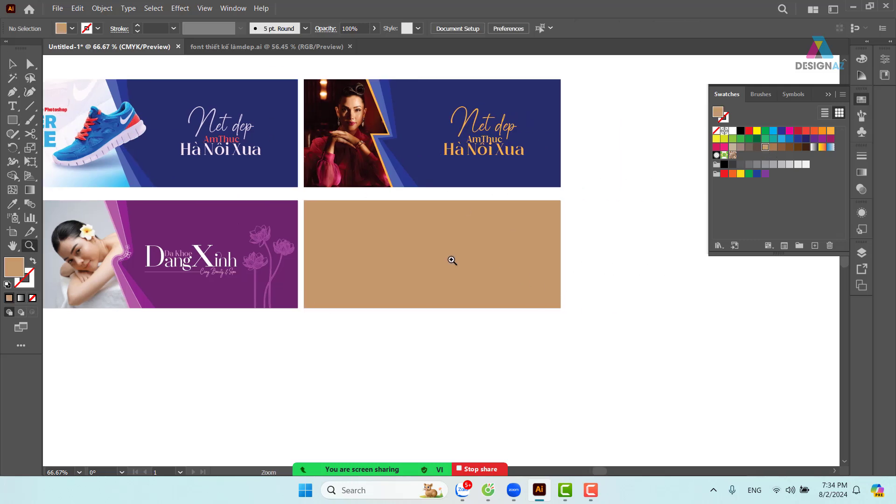
{"action": "left_click_drag", "start_coordinate": [302, 193], "coordinate": [460, 263]}
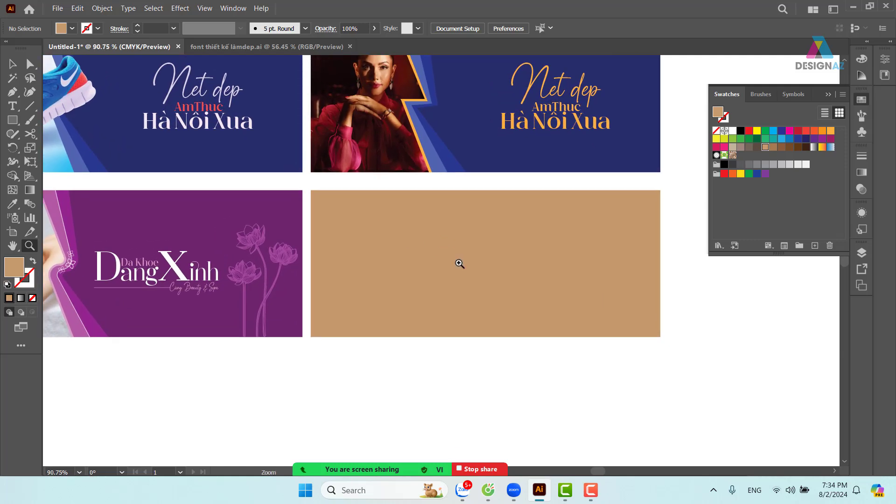
{"action": "left_click", "coordinate": [13, 93]}
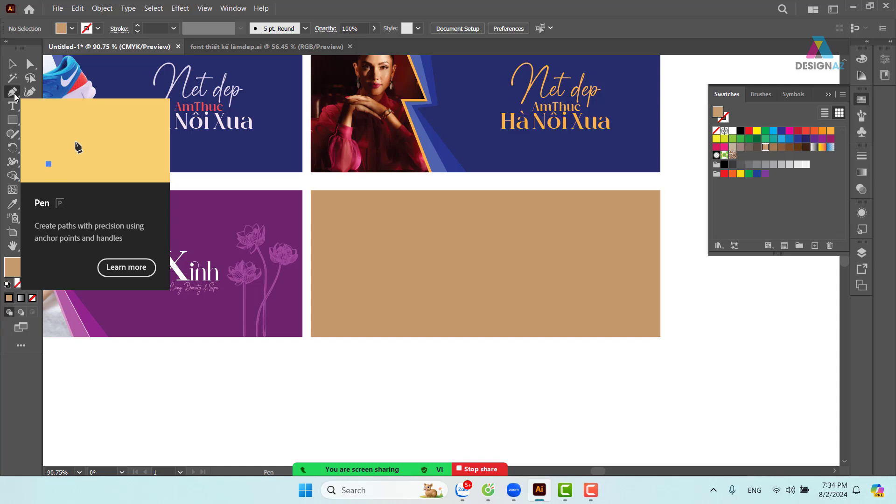
{"action": "left_click", "coordinate": [407, 185]}
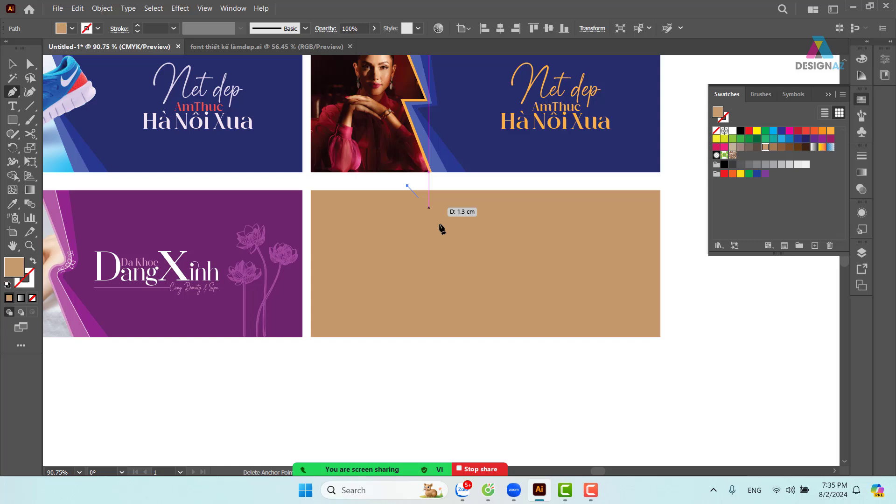
{"action": "left_click", "coordinate": [451, 266]}
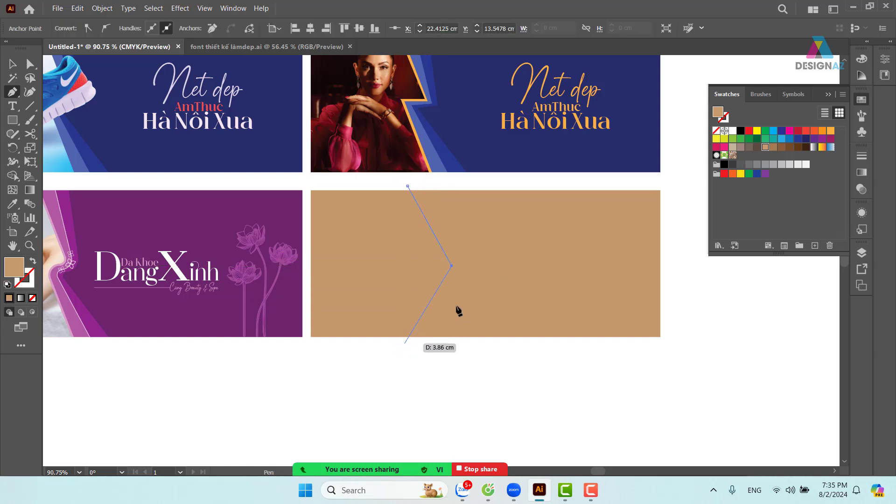
{"action": "key", "text": "ctrl+z"}
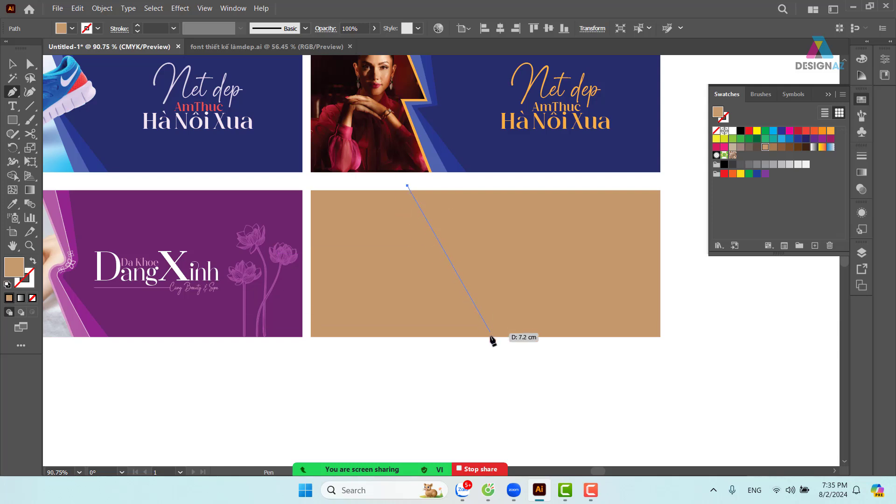
{"action": "left_click", "coordinate": [492, 347]}
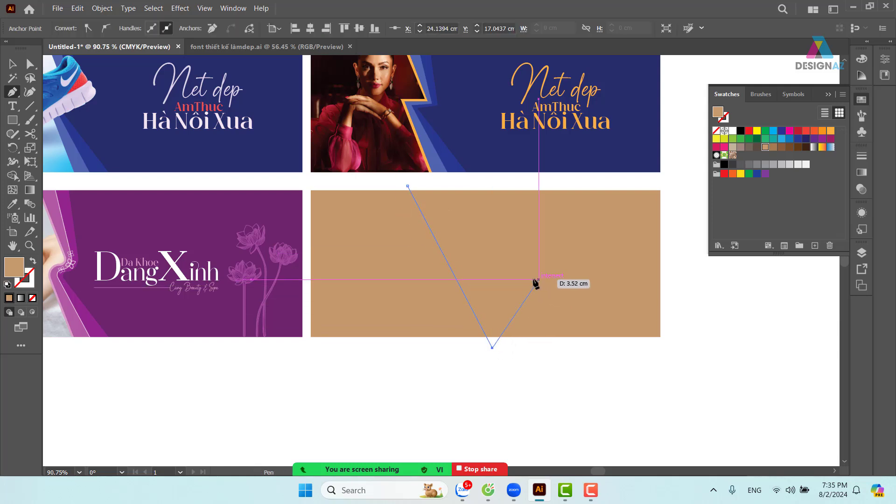
{"action": "key", "text": "Escape"}
Draw two full-height lines slanting down to the left across the first, plus another slanting down to the right, forming a doubled X
{"action": "left_click", "coordinate": [481, 179]}
{"action": "left_click", "coordinate": [384, 355]}
{"action": "key", "text": "v"}
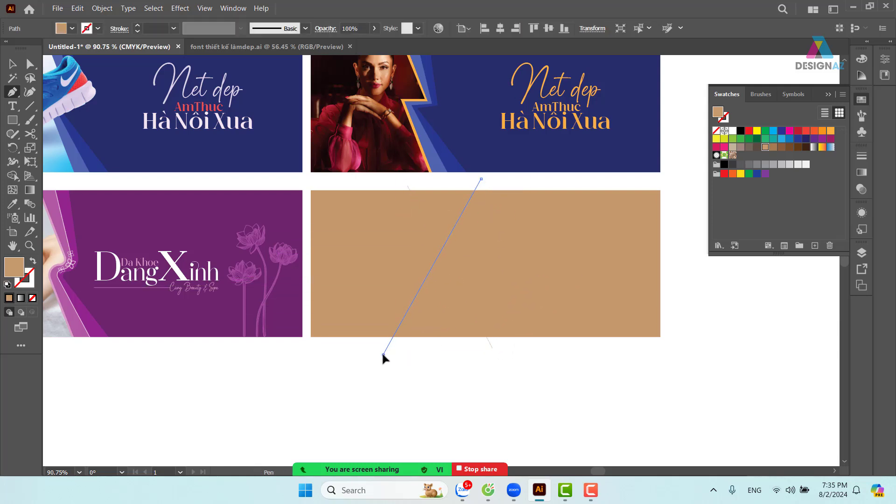
{"action": "left_click", "coordinate": [382, 355]}
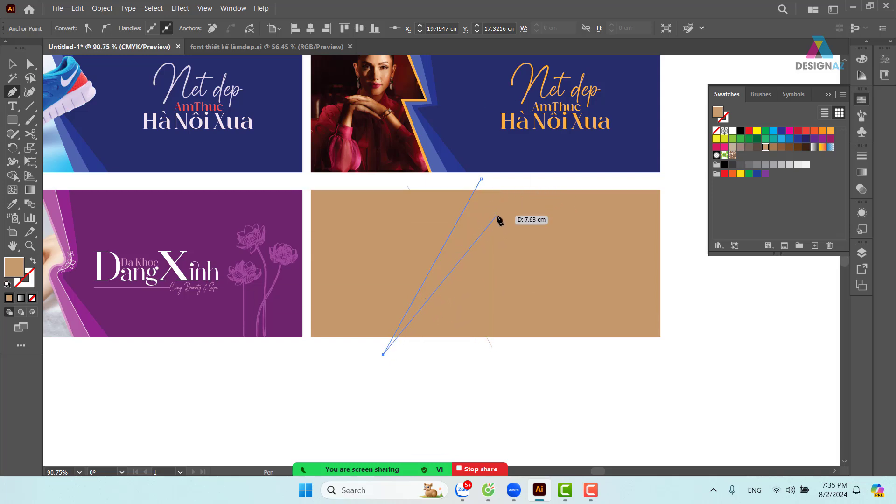
{"action": "key", "text": "Escape"}
{"action": "left_click", "coordinate": [520, 182]}
{"action": "left_click", "coordinate": [405, 353]}
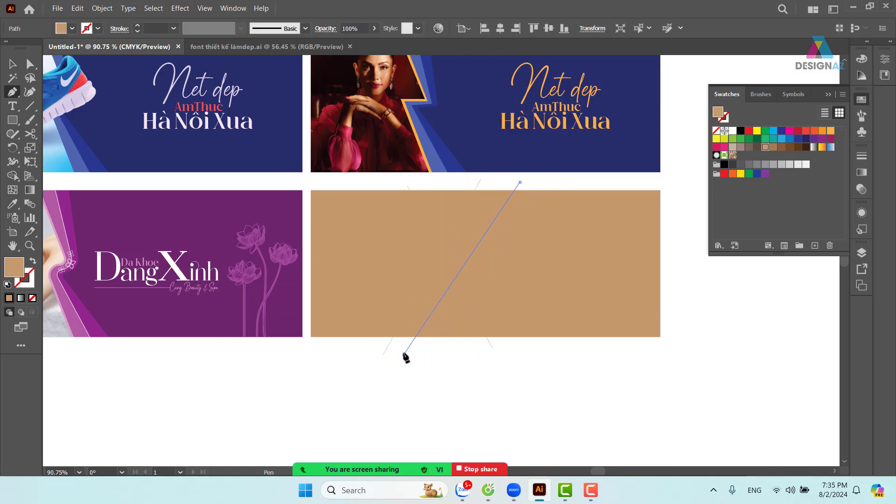
{"action": "left_click", "coordinate": [404, 355]}
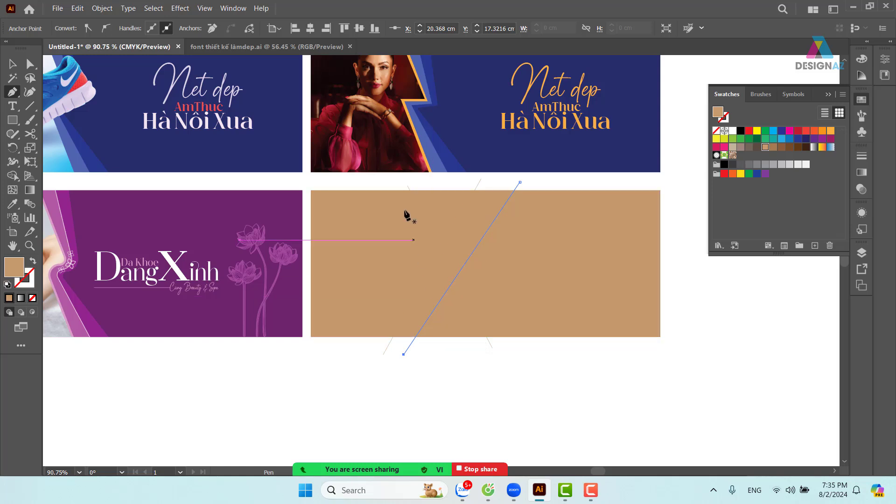
{"action": "key", "text": "Escape"}
{"action": "left_click", "coordinate": [377, 182]}
{"action": "left_click", "coordinate": [447, 339]}
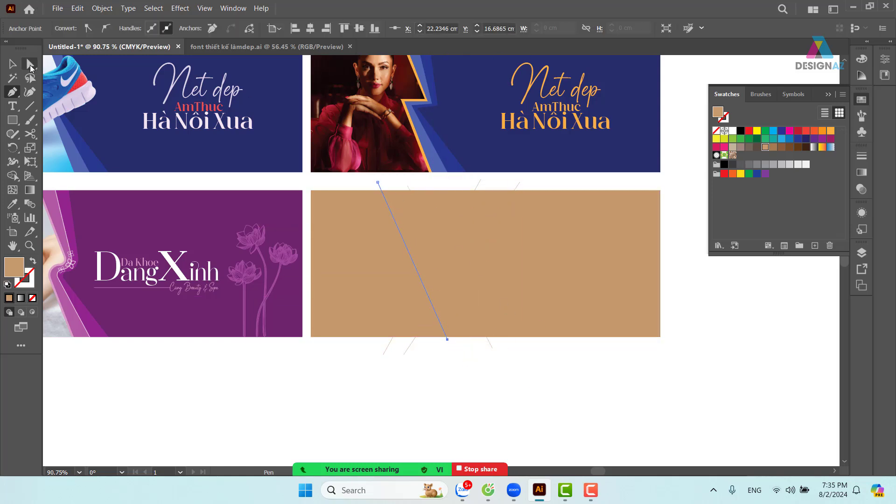
Give the four crossing lines the default black 1 pt stroke with no fill
{"action": "left_click", "coordinate": [12, 63]}
{"action": "left_click_drag", "start_coordinate": [370, 391], "coordinate": [539, 232]}
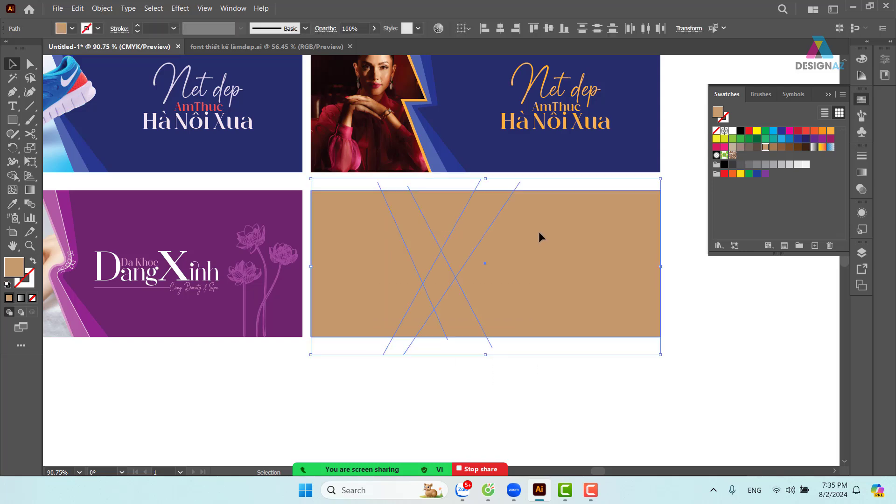
{"action": "left_click", "coordinate": [550, 181]}
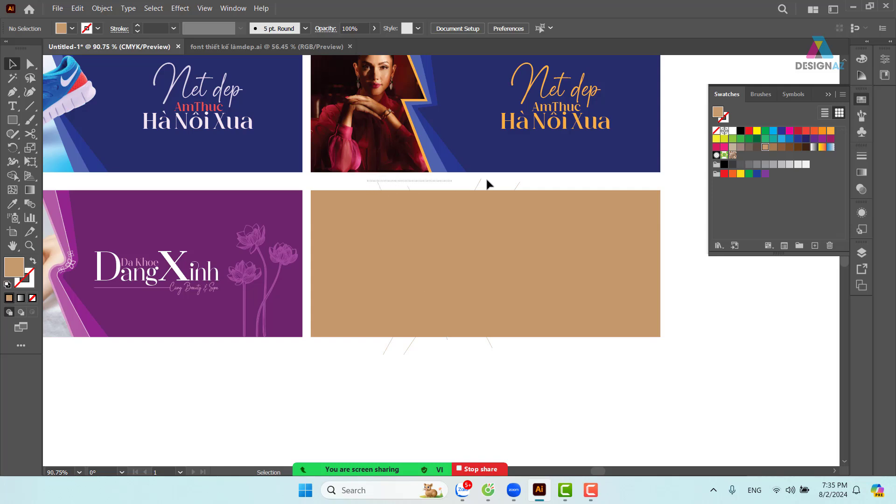
{"action": "left_click_drag", "start_coordinate": [486, 180], "coordinate": [554, 207]}
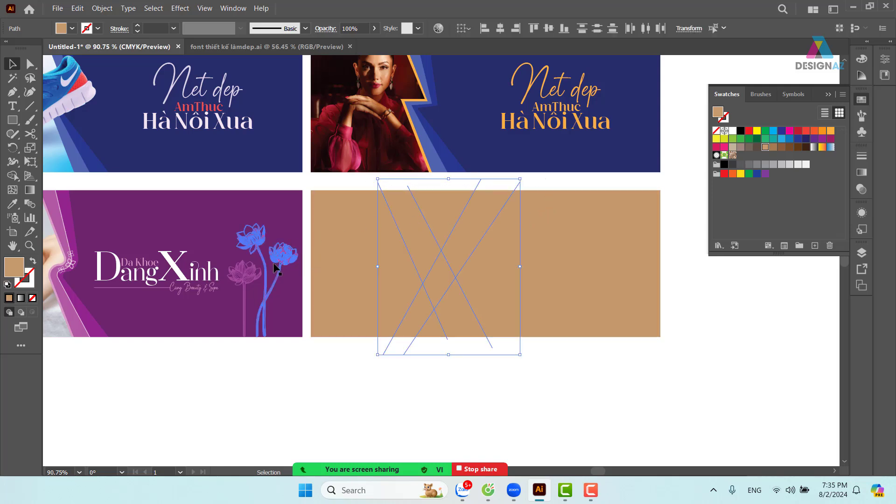
{"action": "key", "text": "d"}
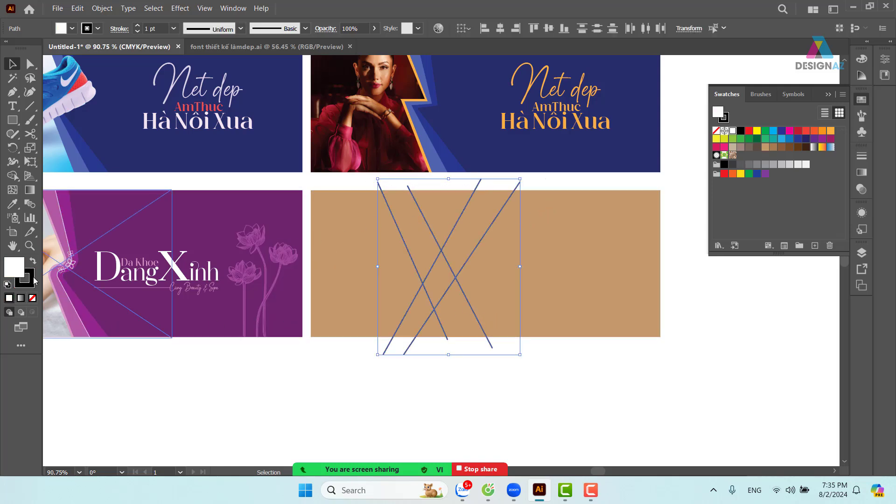
{"action": "left_click", "coordinate": [33, 299]}
{"action": "left_click", "coordinate": [399, 388]}
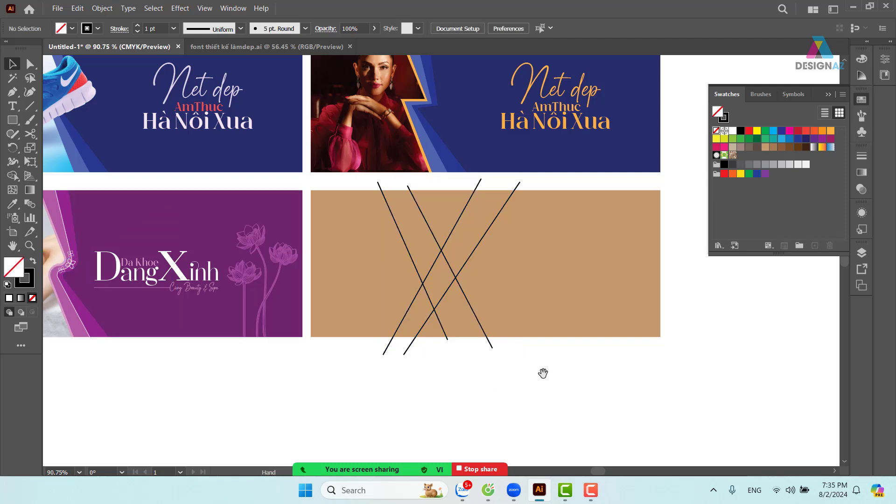
Draw a full-height Pen line slanting down-left across the tan rectangle's right half, plus a long one from its top centre past its right edge
{"action": "left_click_drag", "start_coordinate": [542, 372], "coordinate": [524, 372]}
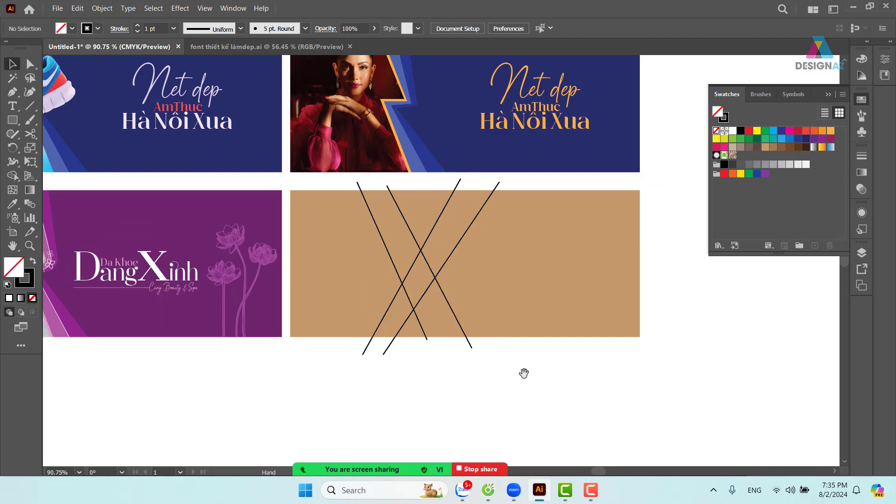
{"action": "left_click", "coordinate": [12, 92]}
{"action": "left_click", "coordinate": [580, 186]}
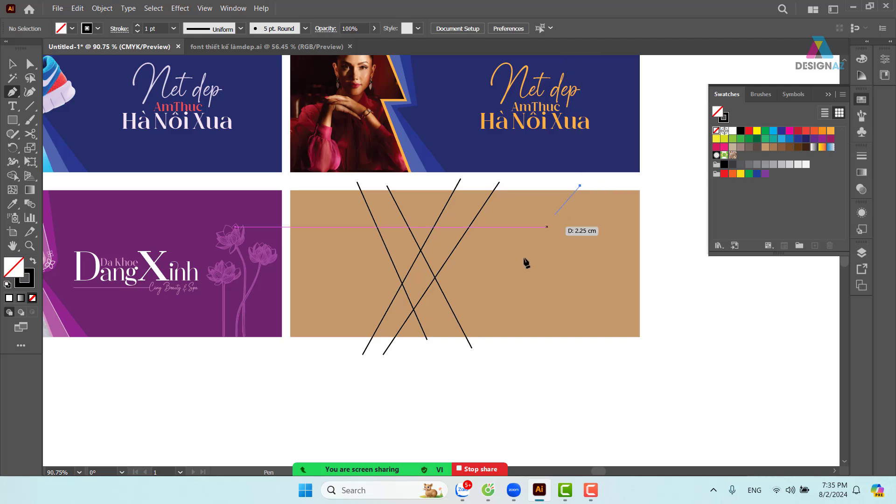
{"action": "left_click", "coordinate": [500, 354]}
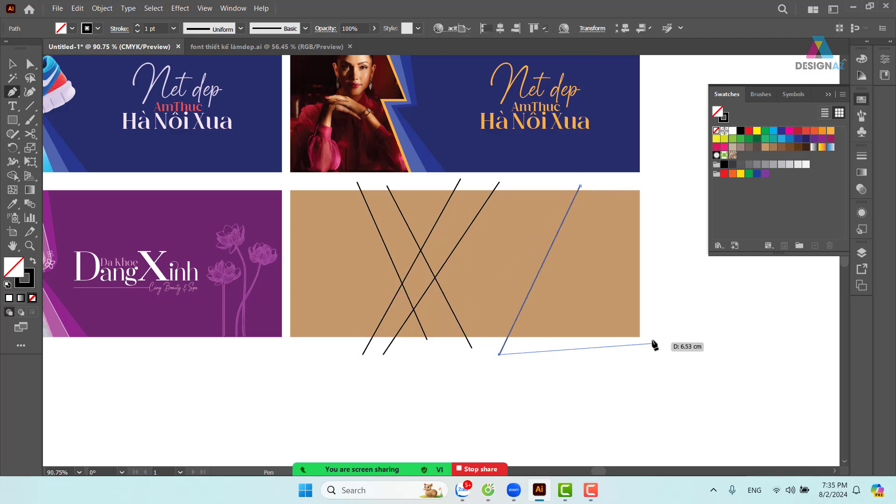
{"action": "key", "text": "Escape"}
{"action": "left_click", "coordinate": [692, 315]}
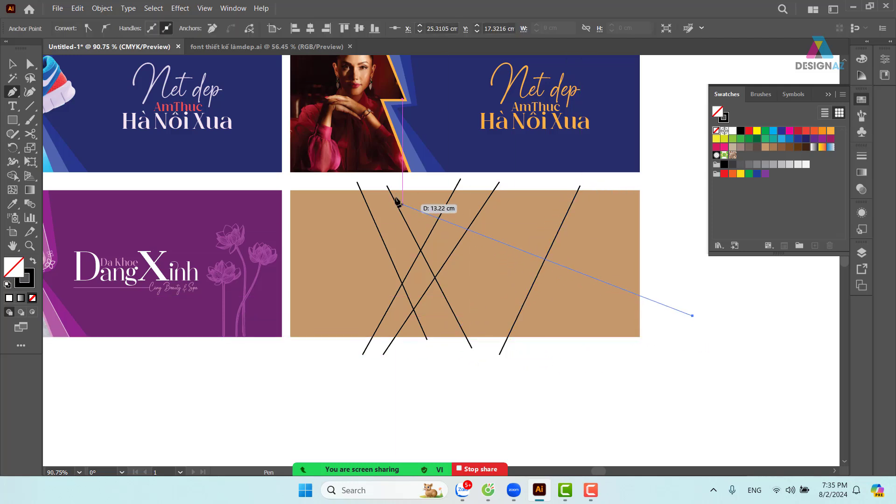
{"action": "left_click", "coordinate": [406, 187]}
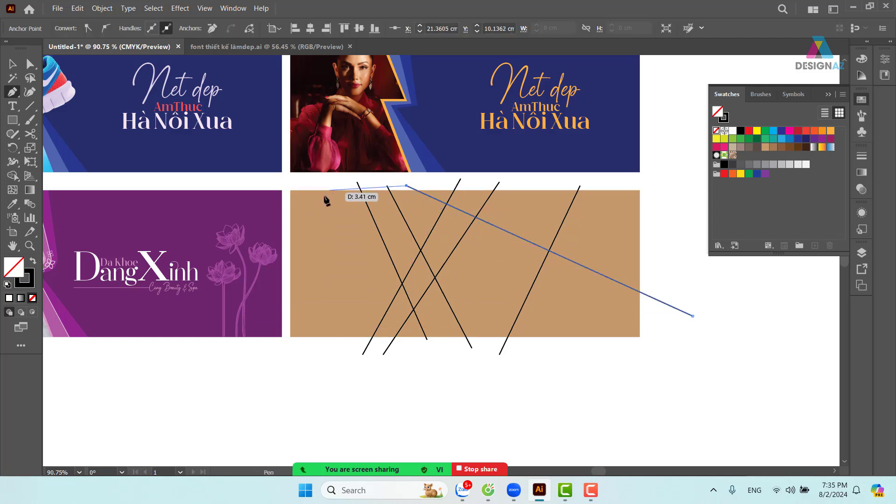
{"action": "key", "text": "Escape"}
Draw a near-vertical Pen line through the tan rectangle's left part and a diagonal across its lower-left corner
{"action": "left_click", "coordinate": [333, 178]}
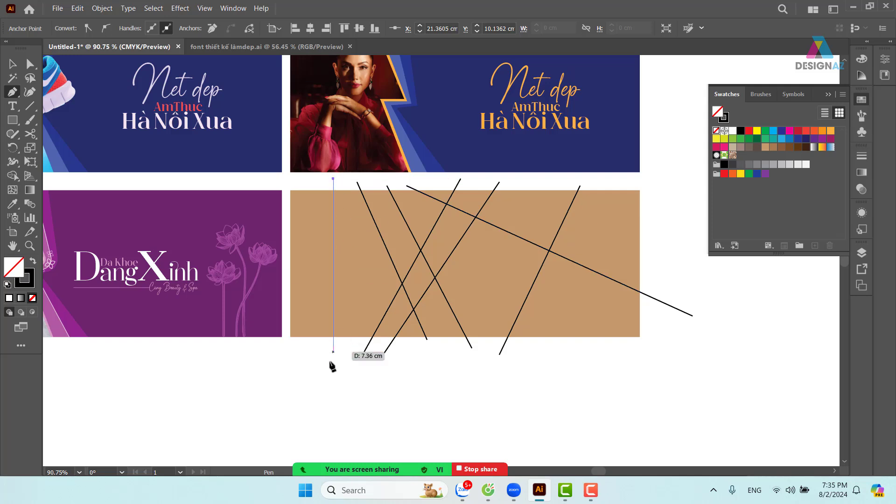
{"action": "left_click", "coordinate": [329, 366]}
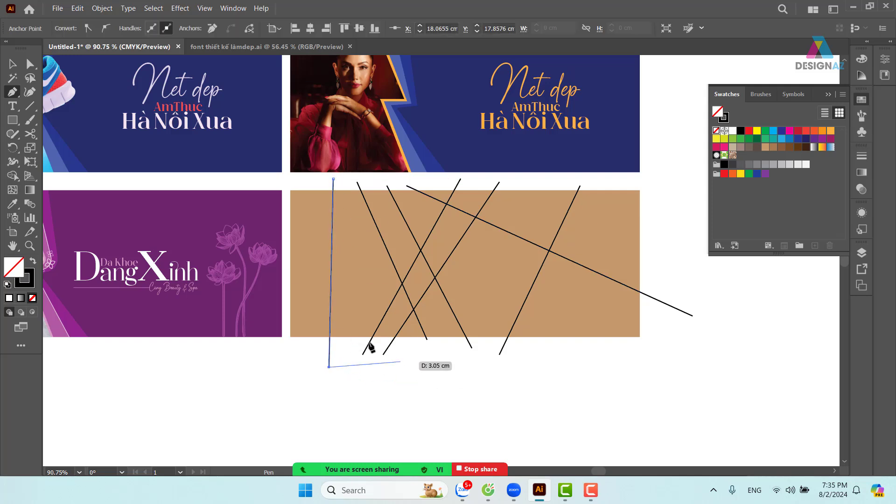
{"action": "key", "text": "Escape"}
{"action": "left_click", "coordinate": [422, 362]}
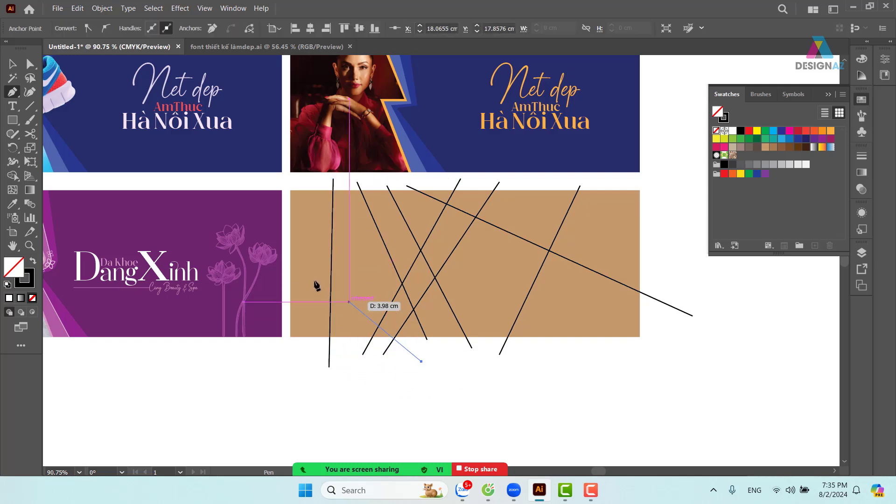
{"action": "left_click", "coordinate": [282, 225]}
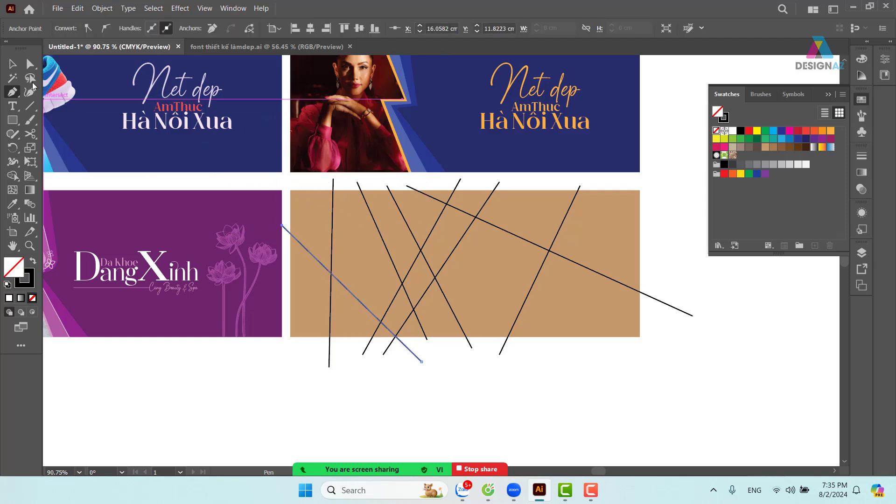
Delete the right-hand of the two down-left slanting lines in the doubled X on the tan rectangle
{"action": "left_click", "coordinate": [12, 64]}
{"action": "left_click", "coordinate": [468, 359]}
{"action": "left_click_drag", "start_coordinate": [446, 262], "coordinate": [547, 377]}
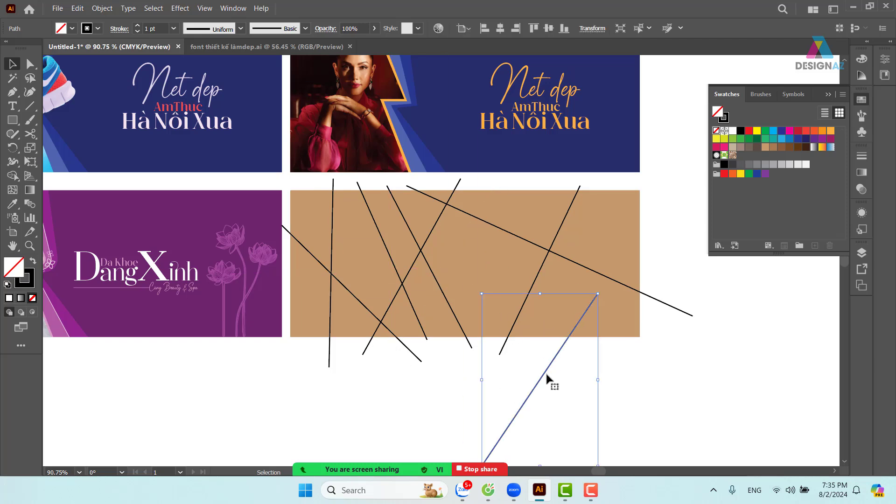
{"action": "key", "text": "XF86Calculator"}
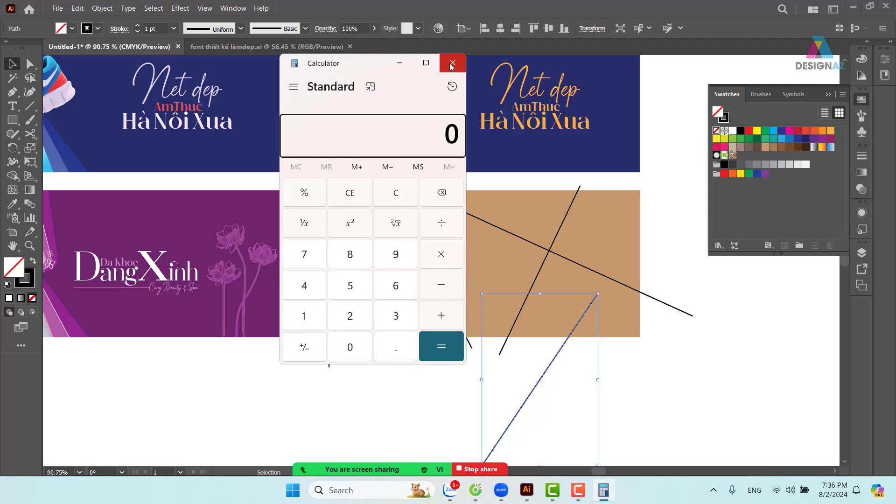
{"action": "left_click", "coordinate": [451, 65]}
{"action": "key", "text": "Delete"}
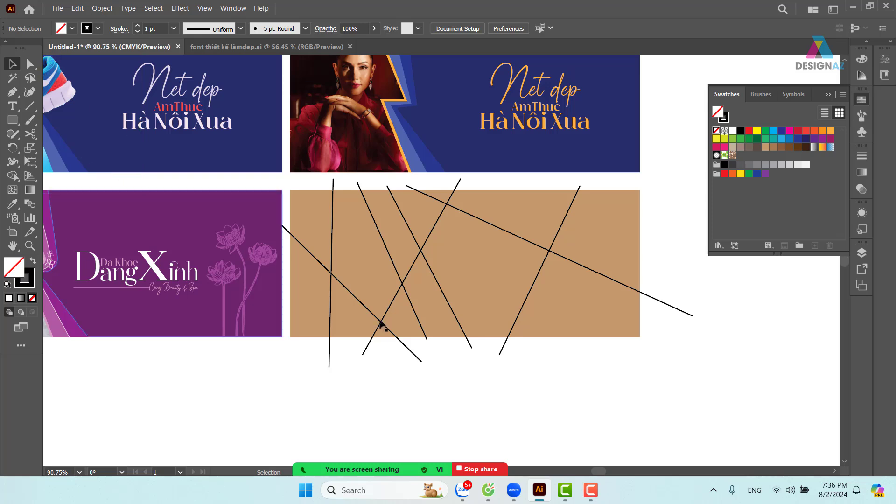
Divide the tan rectangle along all the crossing lines with Pathfinder Divide
{"action": "left_click_drag", "start_coordinate": [313, 360], "coordinate": [644, 238]}
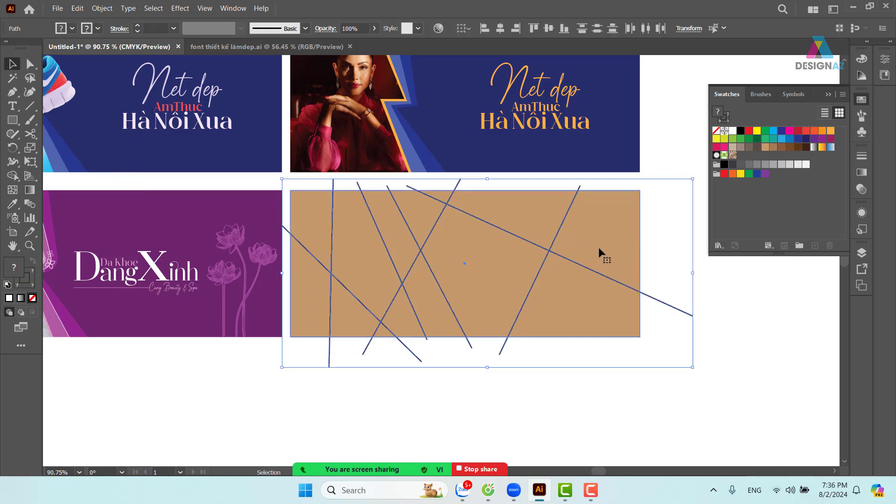
{"action": "key", "text": "shift+F7"}
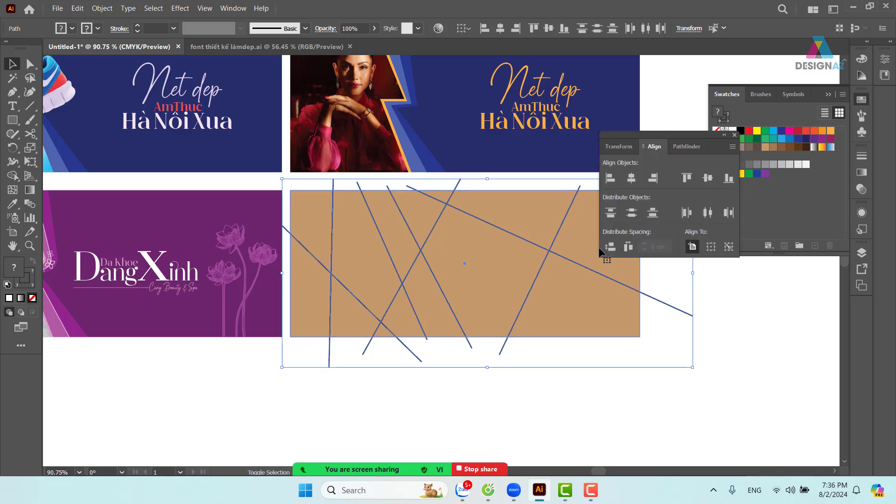
{"action": "left_click", "coordinate": [684, 147]}
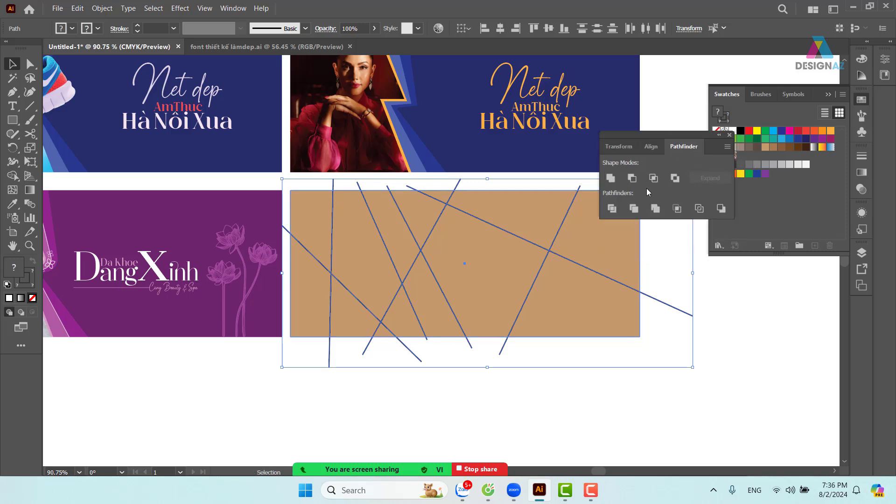
{"action": "left_click", "coordinate": [612, 209]}
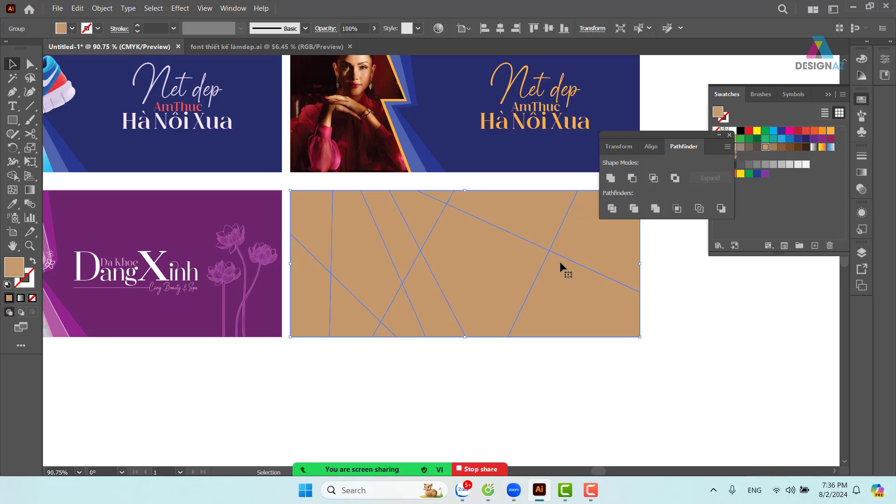
{"action": "left_click", "coordinate": [730, 135]}
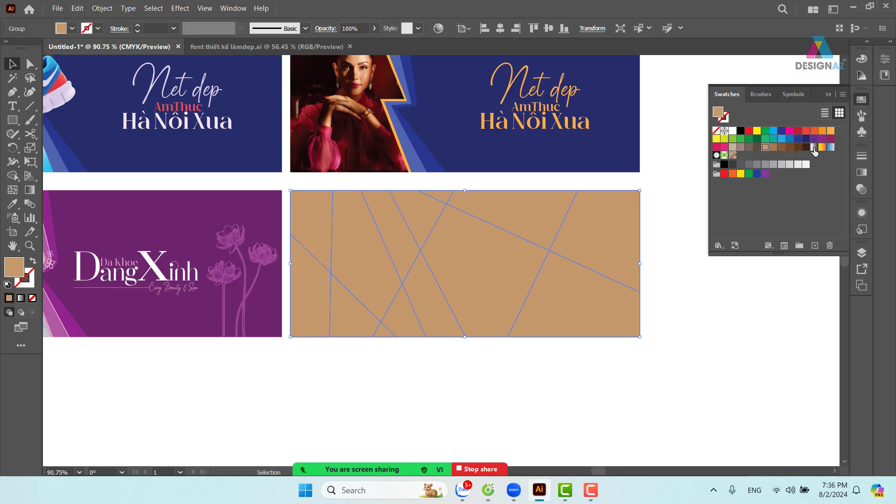
Fill all the divided pieces with the white-to-black gradient swatch
{"action": "left_click", "coordinate": [814, 147]}
{"action": "left_click", "coordinate": [675, 311]}
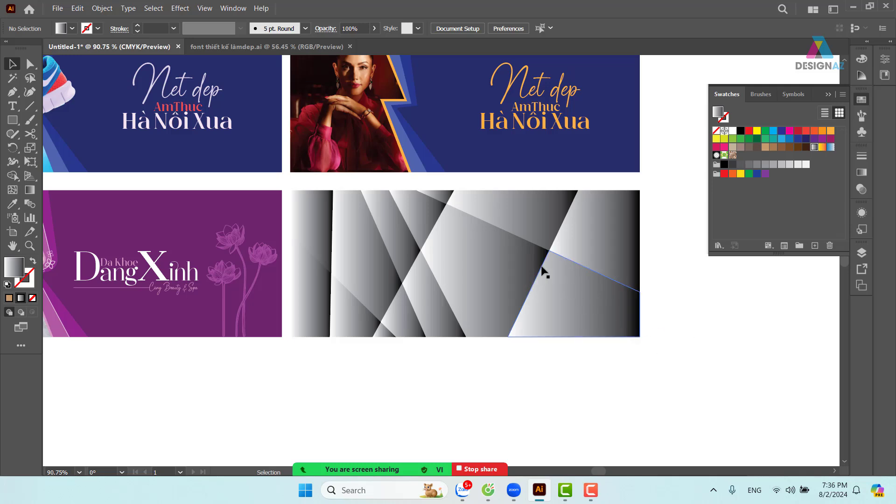
{"action": "left_click", "coordinate": [502, 239]}
{"action": "left_click", "coordinate": [378, 350]}
Draw a rectangle exactly covering the gradient pieces, fill it with a dark brown swatch and send it behind them
{"action": "left_click", "coordinate": [13, 120]}
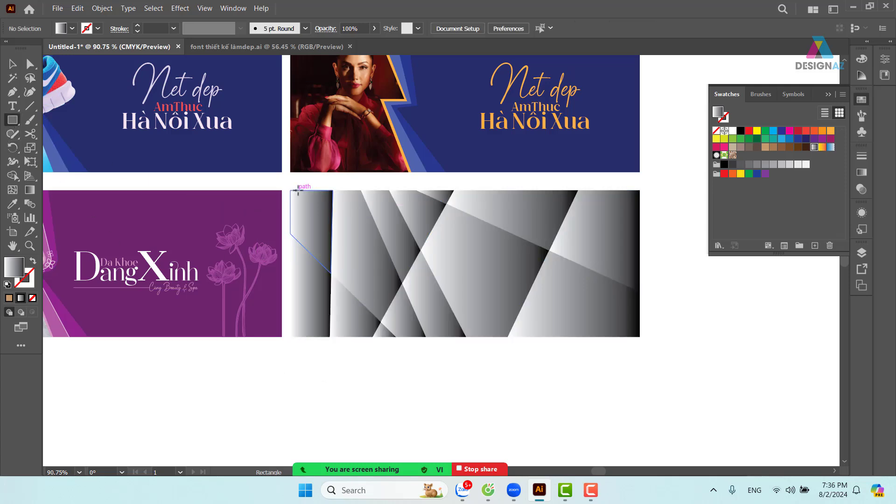
{"action": "mouse_move", "coordinate": [290, 190]}
{"action": "left_mouse_down"}
{"action": "mouse_move", "coordinate": [344, 266]}
{"action": "mouse_move", "coordinate": [566, 337]}
{"action": "mouse_move", "coordinate": [640, 337]}
{"action": "left_mouse_up"}
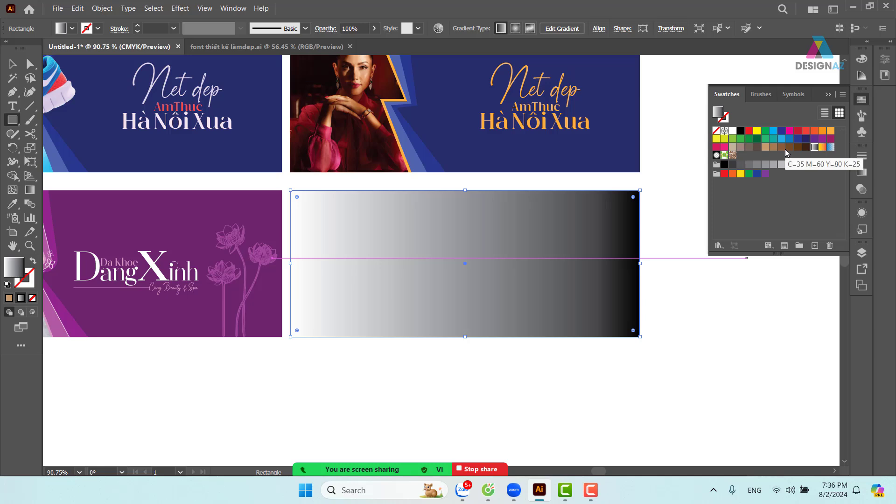
{"action": "left_click", "coordinate": [798, 147]}
{"action": "left_click", "coordinate": [799, 165]}
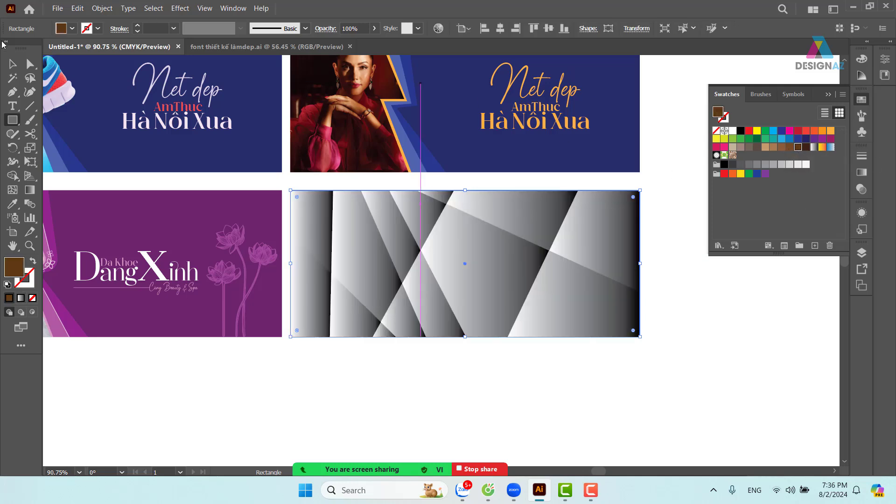
{"action": "key", "text": "v"}
{"action": "left_click_drag", "start_coordinate": [565, 295], "coordinate": [558, 355]}
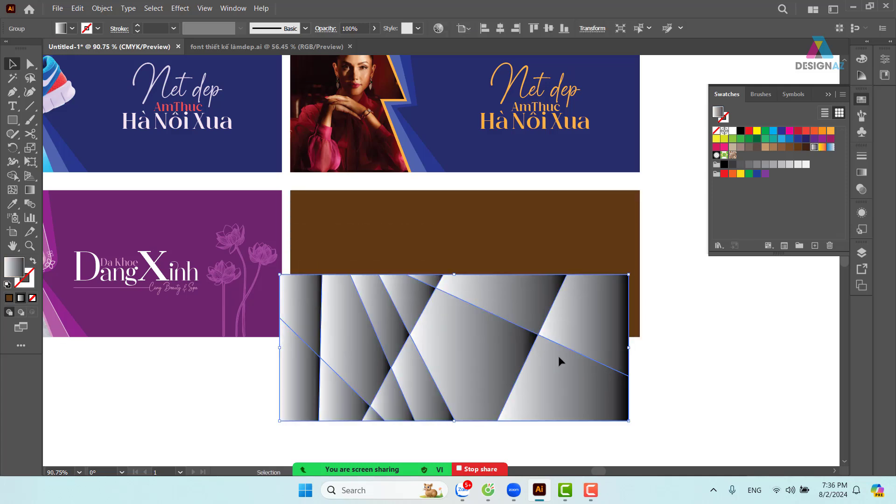
{"action": "key", "text": "ctrl+z"}
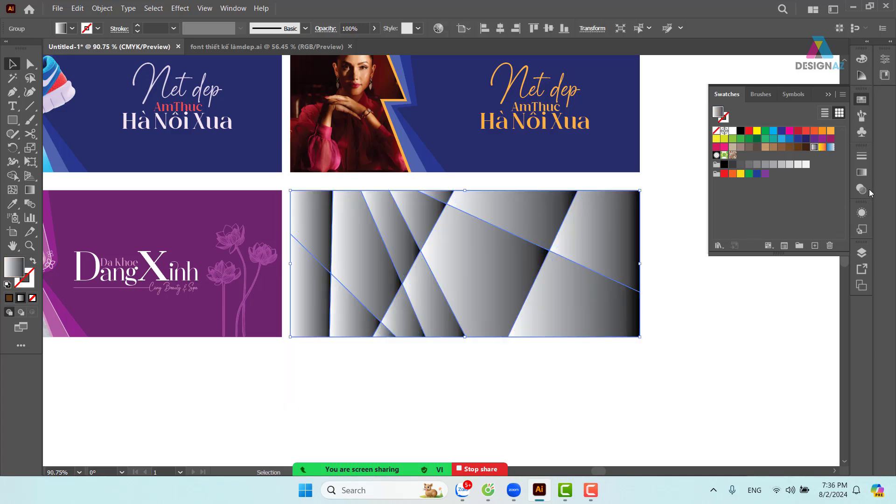
Set the blend mode of the gradient pieces group to Multiply
{"action": "left_click", "coordinate": [861, 172]}
{"action": "left_click", "coordinate": [861, 189]}
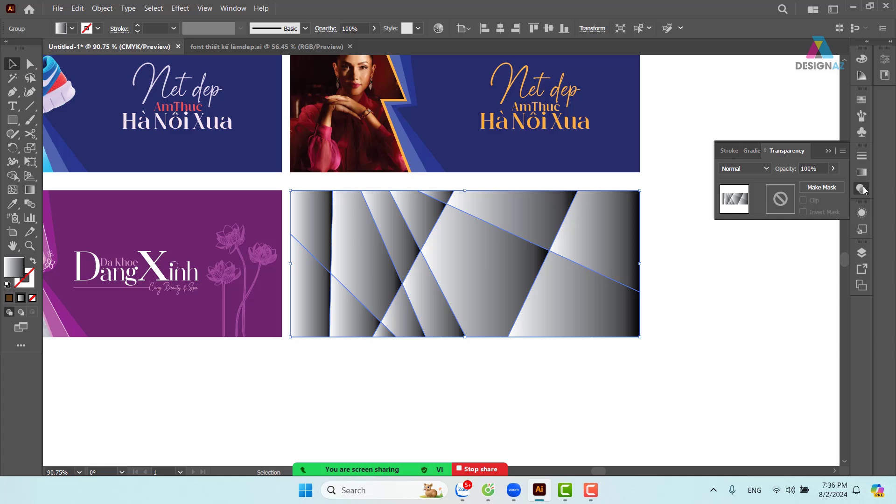
{"action": "left_click", "coordinate": [756, 173]}
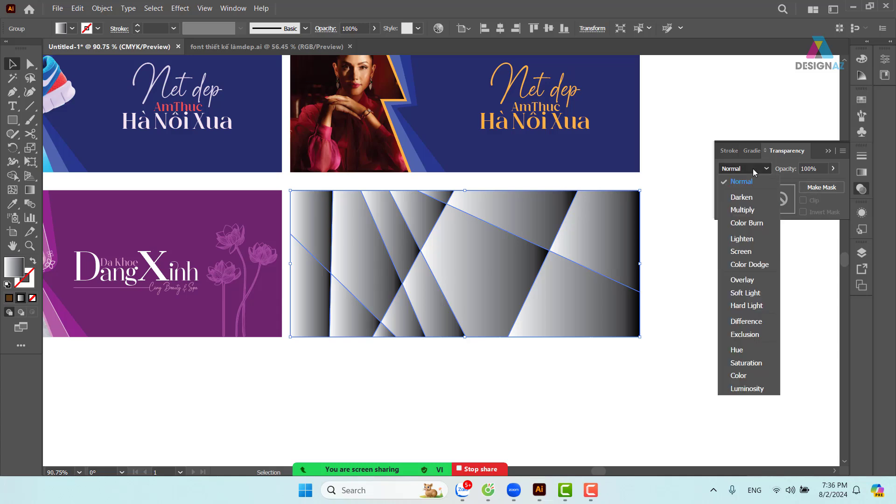
{"action": "left_click", "coordinate": [754, 211]}
{"action": "left_click", "coordinate": [747, 292]}
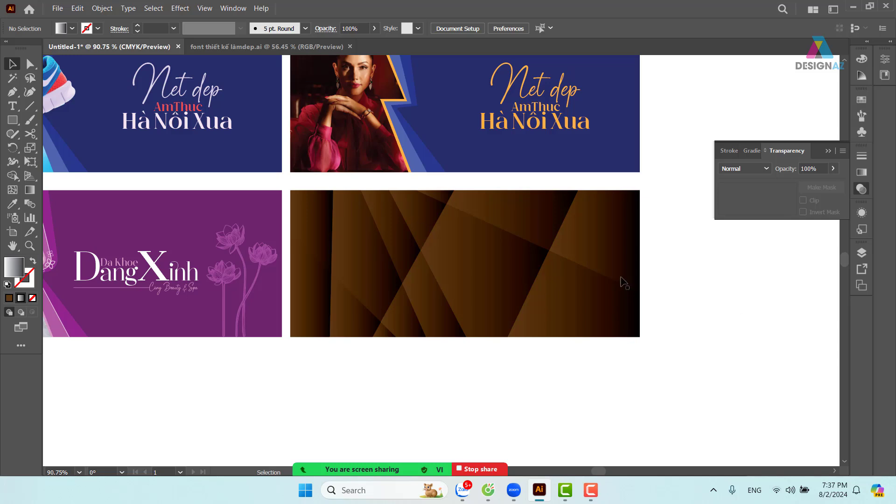
Set the opacity of the gradient pieces group to 20%
{"action": "left_click", "coordinate": [583, 282]}
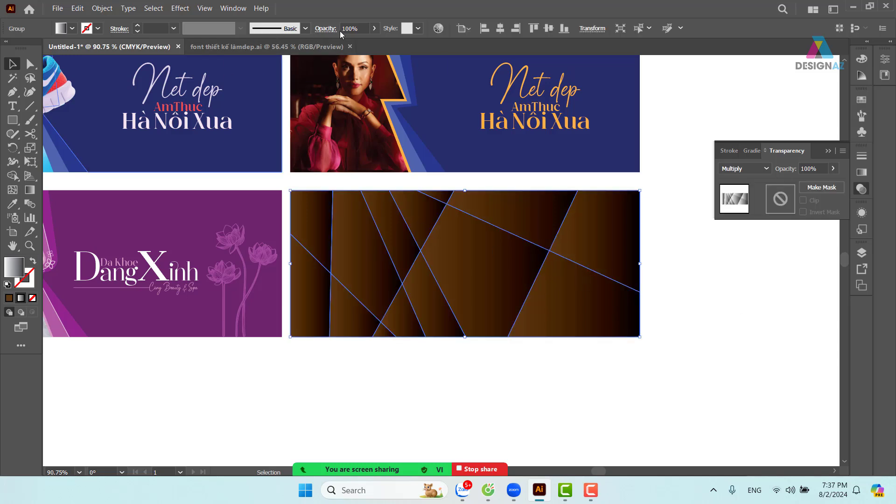
{"action": "left_click", "coordinate": [361, 27]}
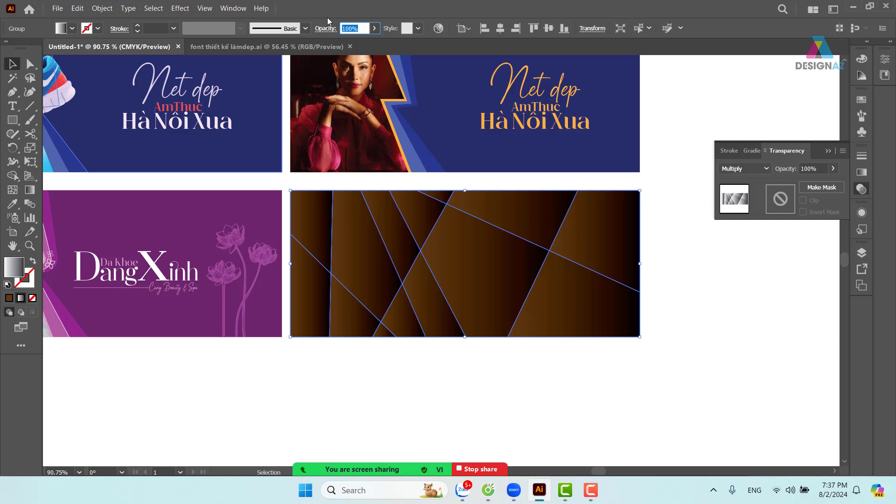
{"action": "type", "text": "10"}
{"action": "key", "text": "Return"}
{"action": "left_click", "coordinate": [748, 308]}
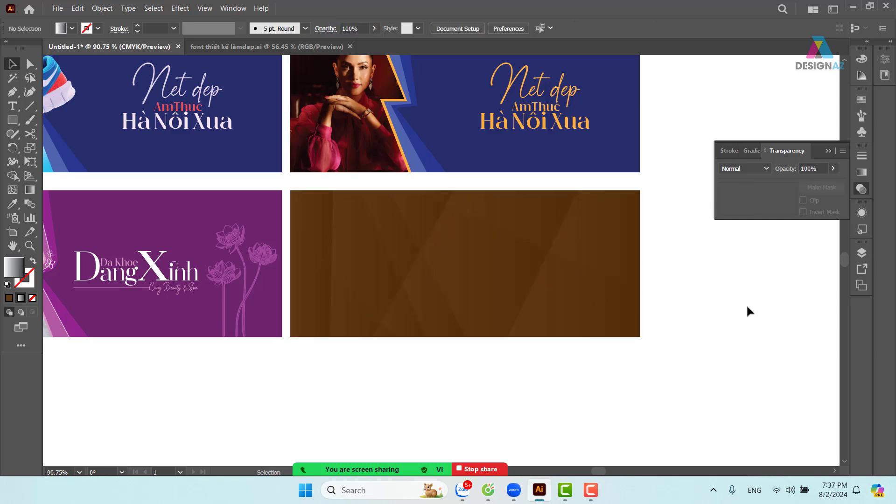
Set the opacity of the gradient pieces group to 30%
{"action": "left_click", "coordinate": [540, 274]}
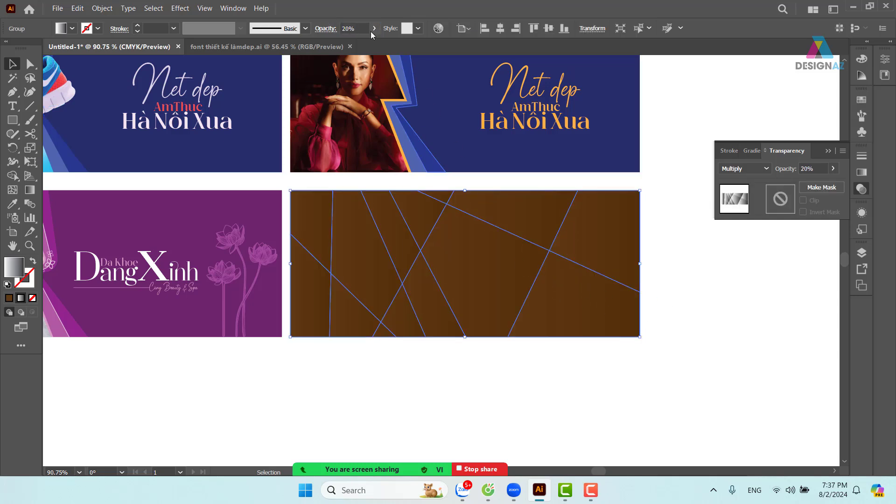
{"action": "left_click", "coordinate": [357, 29]}
{"action": "type", "text": "30"}
{"action": "key", "text": "Return"}
{"action": "left_click", "coordinate": [710, 331]}
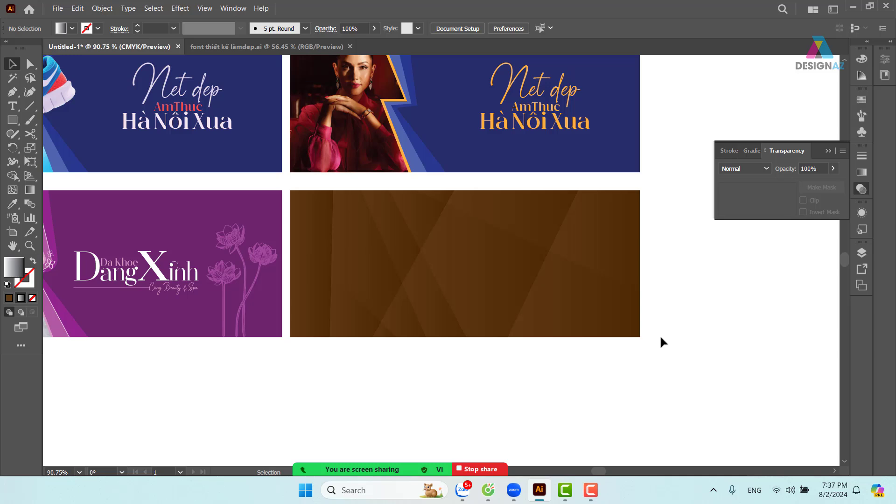
Copy the three text lines GIAY, THE THAO and CHINH HANG from the font document and return to the Untitled-1 banner document
{"action": "left_click", "coordinate": [255, 46]}
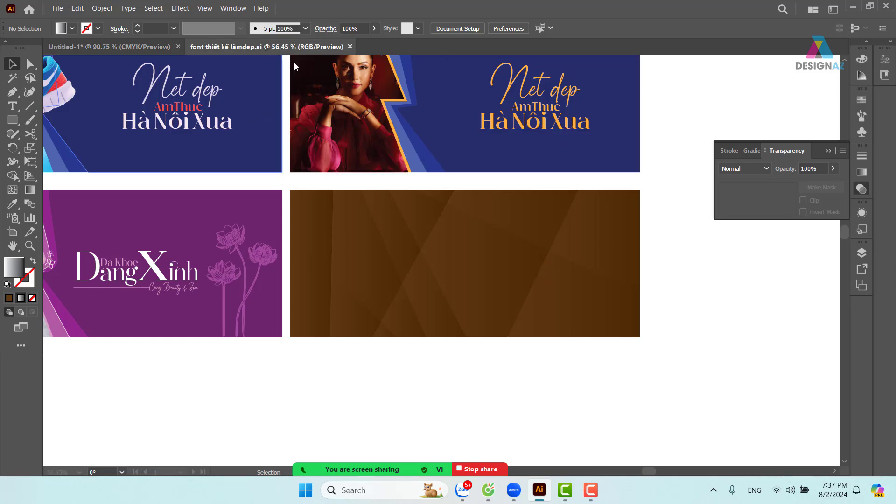
{"action": "mouse_move", "coordinate": [622, 251]}
{"action": "left_mouse_down"}
{"action": "mouse_move", "coordinate": [446, 251]}
{"action": "mouse_move", "coordinate": [284, 265]}
{"action": "left_mouse_up"}
{"action": "left_click_drag", "start_coordinate": [530, 259], "coordinate": [165, 254]}
{"action": "left_click", "coordinate": [287, 211]}
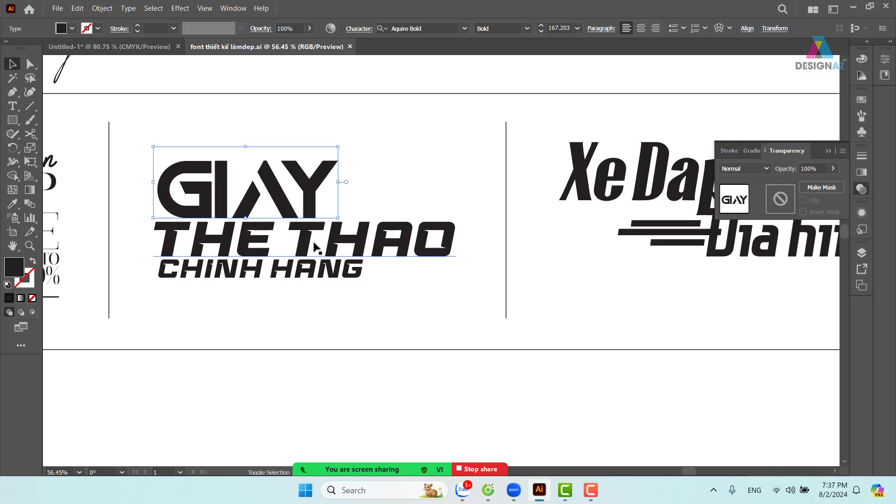
{"action": "left_click", "coordinate": [314, 244], "text": "shift"}
{"action": "left_click", "coordinate": [304, 269], "text": "shift"}
{"action": "key", "text": "ctrl+c"}
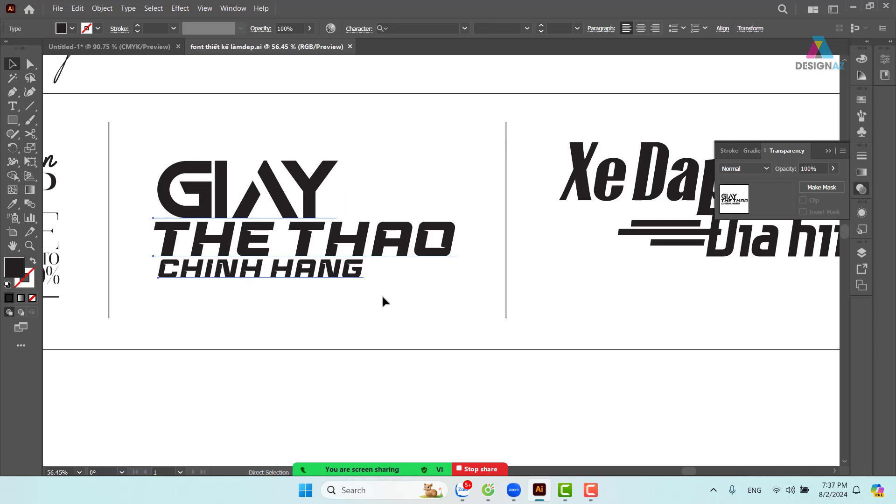
{"action": "left_click", "coordinate": [114, 47]}
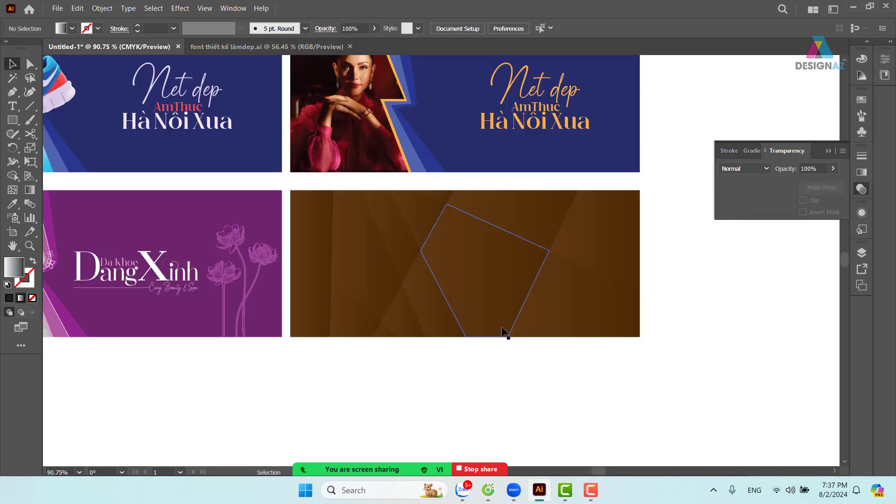
Paste the GIAY THE THAO CHINH HANG text, scale it down and centre it on the brown banner
{"action": "key", "text": "ctrl+v"}
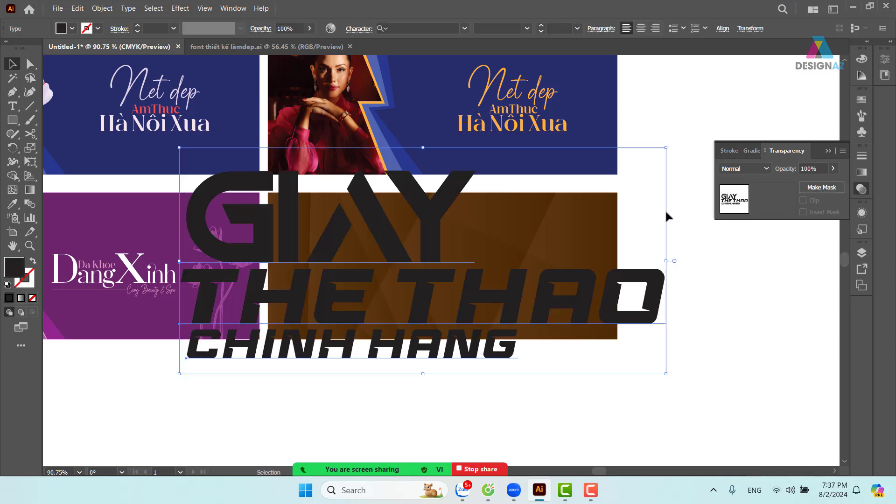
{"action": "left_click_drag", "start_coordinate": [666, 149], "coordinate": [310, 254]}
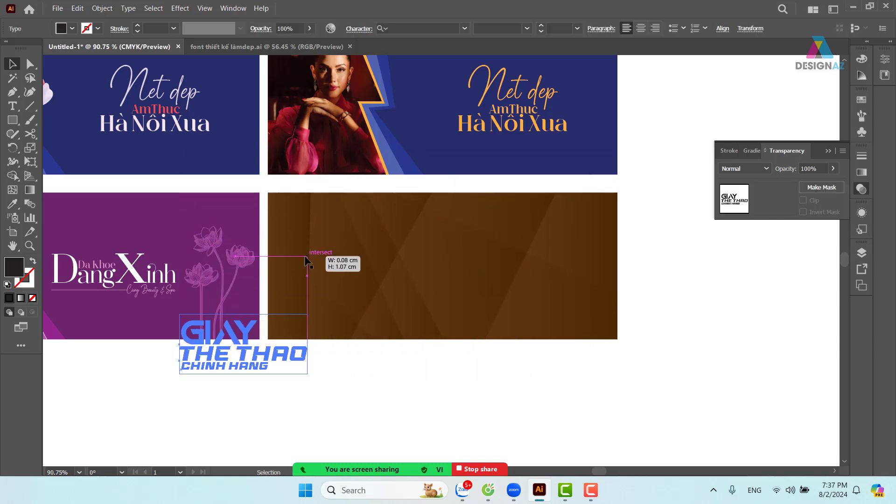
{"action": "left_click_drag", "start_coordinate": [261, 357], "coordinate": [467, 274]}
{"action": "left_click_drag", "start_coordinate": [514, 232], "coordinate": [542, 219]}
{"action": "left_click_drag", "start_coordinate": [386, 296], "coordinate": [371, 299]}
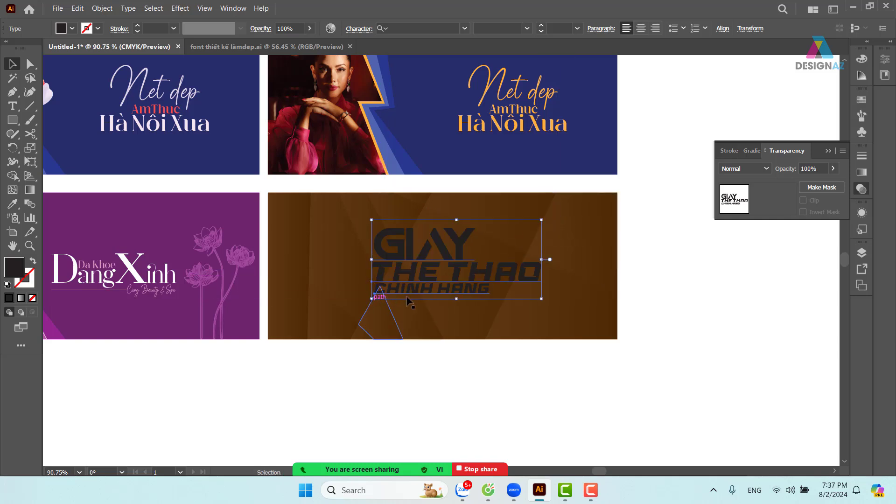
Fill the three-line title with the orange swatch and nudge it slightly within the brown banner
{"action": "left_click", "coordinate": [861, 101]}
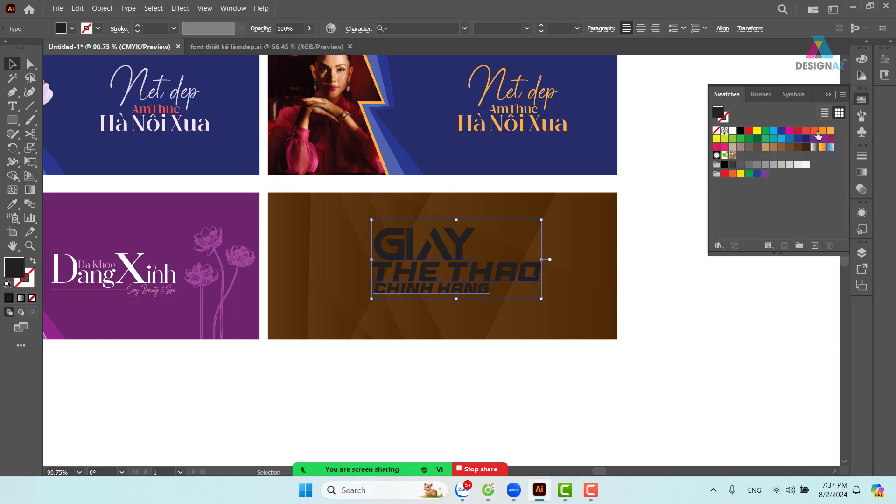
{"action": "left_click", "coordinate": [822, 131]}
{"action": "mouse_move", "coordinate": [503, 274]}
{"action": "left_mouse_down"}
{"action": "mouse_move", "coordinate": [521, 273]}
{"action": "mouse_move", "coordinate": [303, 347]}
{"action": "mouse_move", "coordinate": [500, 270]}
{"action": "mouse_move", "coordinate": [488, 279]}
{"action": "mouse_move", "coordinate": [557, 273]}
{"action": "mouse_move", "coordinate": [492, 276]}
{"action": "left_mouse_up"}
{"action": "left_click", "coordinate": [696, 273]}
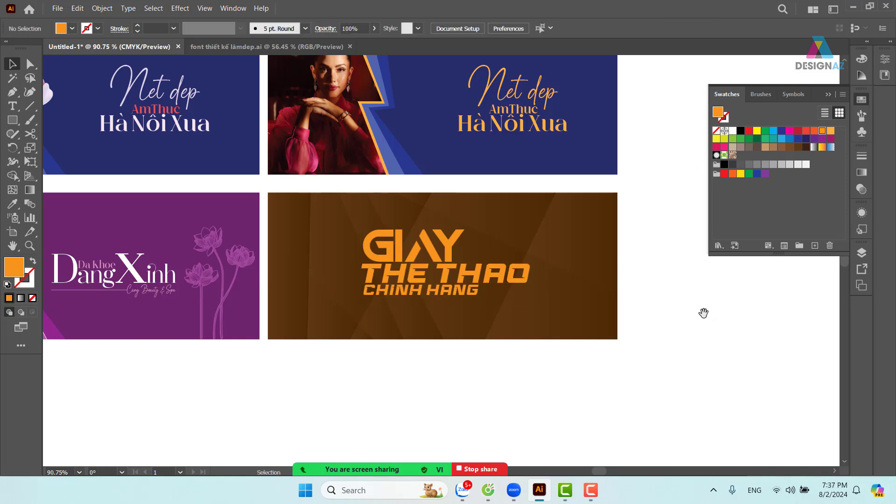
Move the gradient pieces group aside, recolour the brown background rectangle dark blue, and put the group back over it
{"action": "left_click_drag", "start_coordinate": [702, 312], "coordinate": [664, 304]}
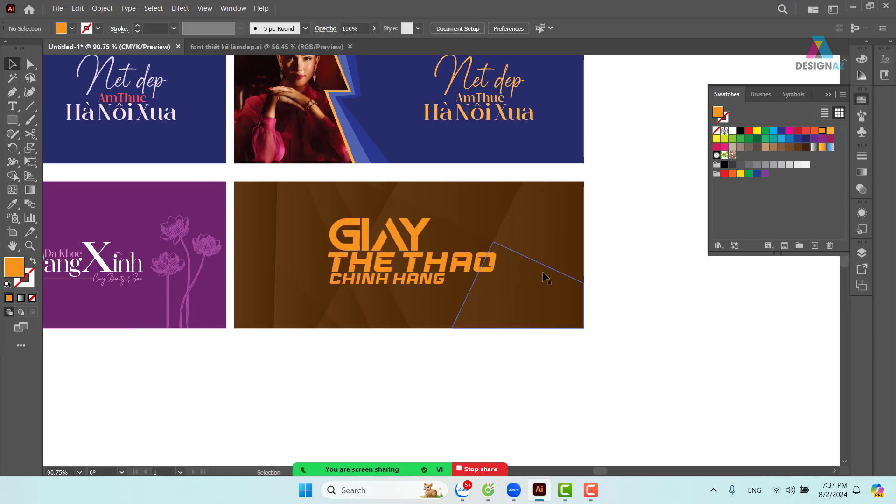
{"action": "left_click_drag", "start_coordinate": [543, 270], "coordinate": [546, 364]}
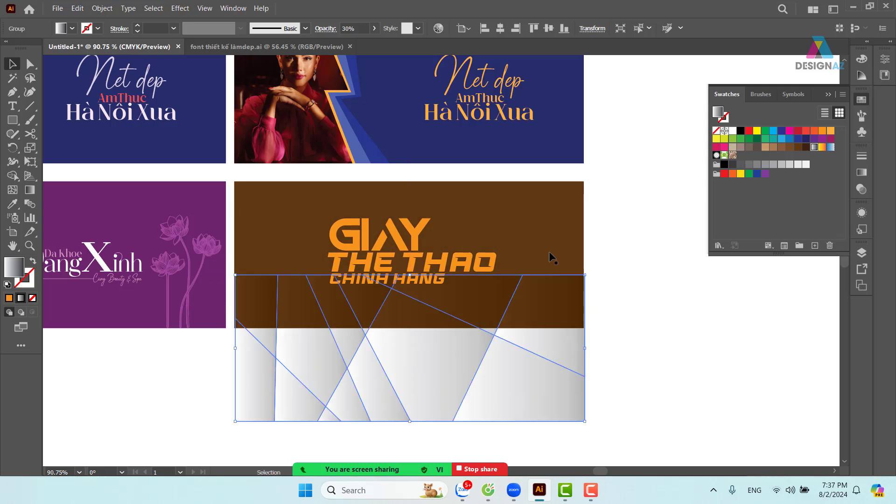
{"action": "left_click", "coordinate": [550, 225]}
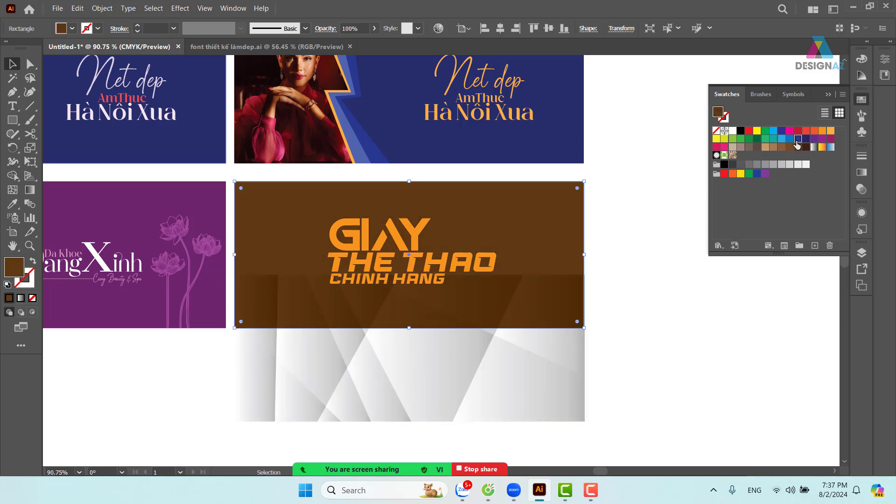
{"action": "left_click", "coordinate": [616, 344]}
{"action": "left_click_drag", "start_coordinate": [502, 382], "coordinate": [501, 285]}
{"action": "left_click", "coordinate": [663, 294]}
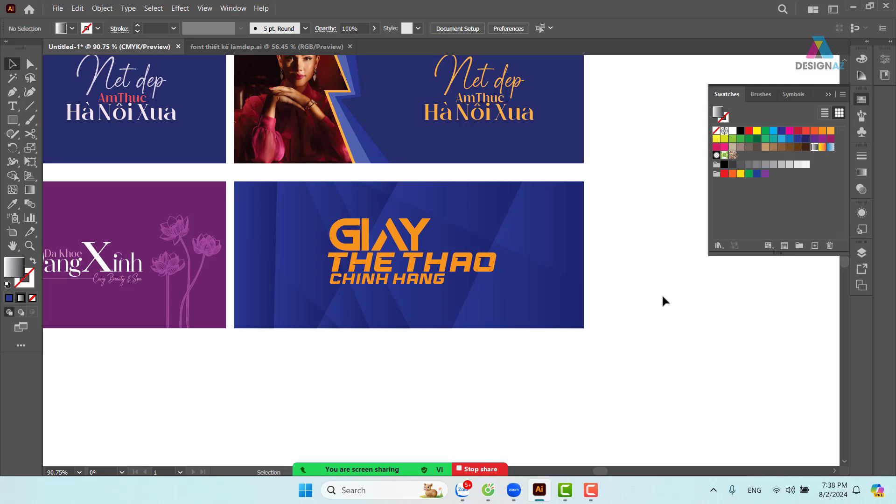
Add a line of placeholder point text in the empty area below the purple banner
{"action": "key", "text": "ctrl+minus"}
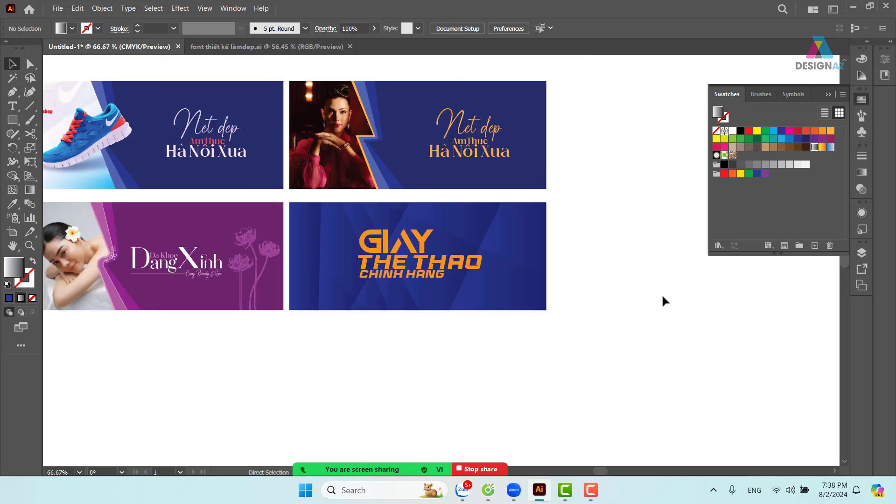
{"action": "key", "text": "ctrl+minus"}
{"action": "left_click_drag", "start_coordinate": [490, 369], "coordinate": [525, 310]}
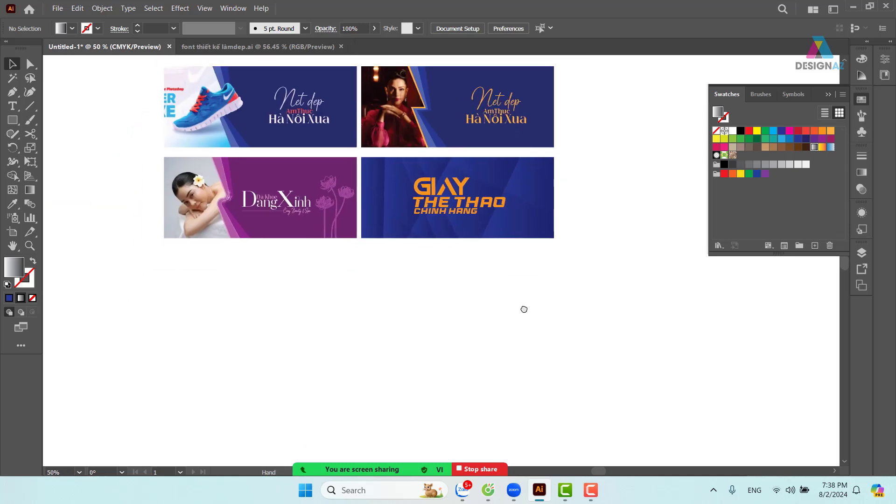
{"action": "left_click_drag", "start_coordinate": [392, 304], "coordinate": [407, 291]}
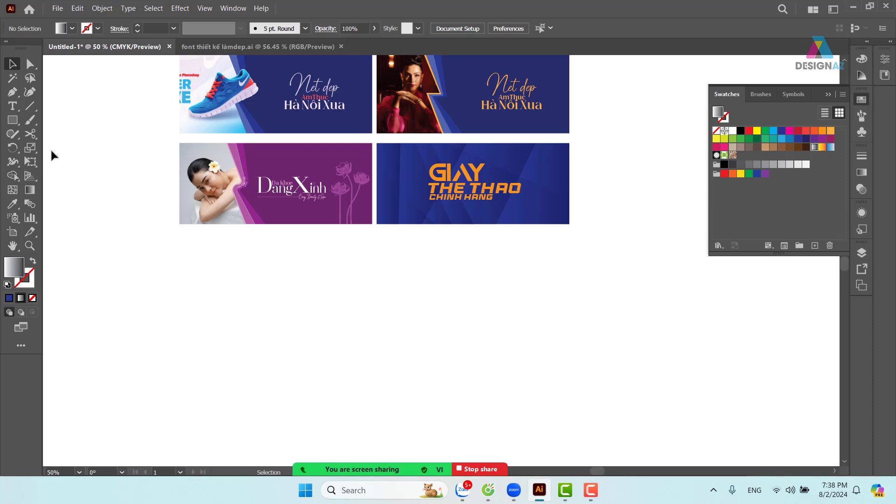
{"action": "left_click", "coordinate": [12, 120]}
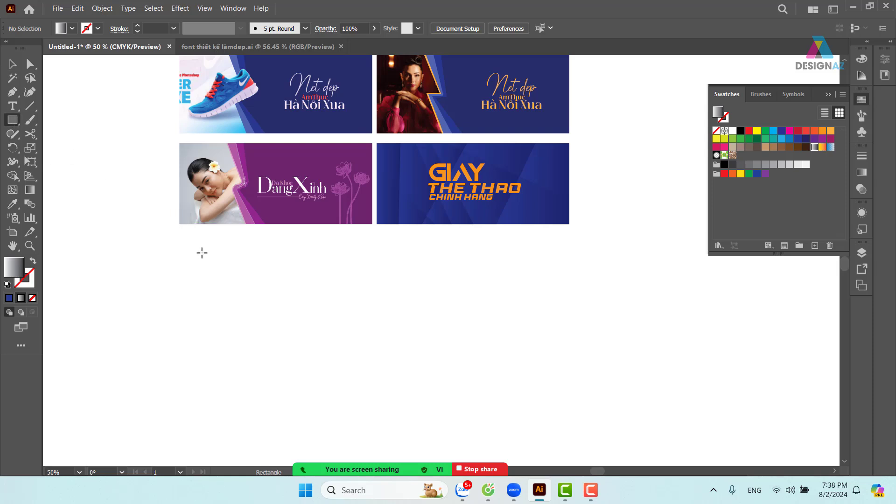
{"action": "left_click", "coordinate": [13, 105]}
{"action": "left_click", "coordinate": [210, 258]}
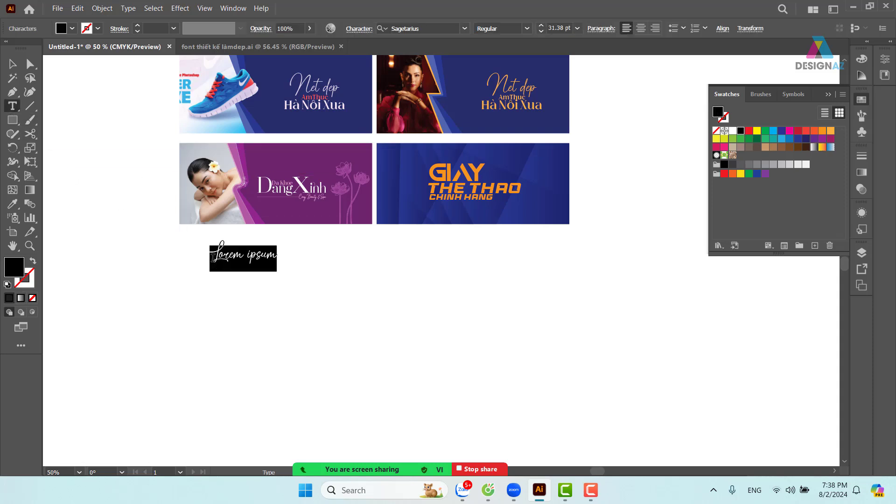
{"action": "left_click", "coordinate": [12, 63]}
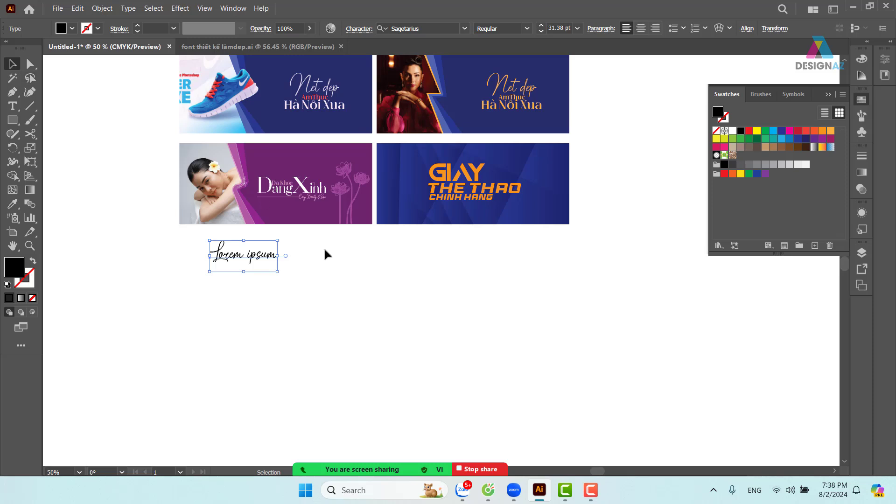
Copy the font and orange fill of the GIAY THE THAO title onto the Lorem ipsum text with the Eyedropper
{"action": "key", "text": "i"}
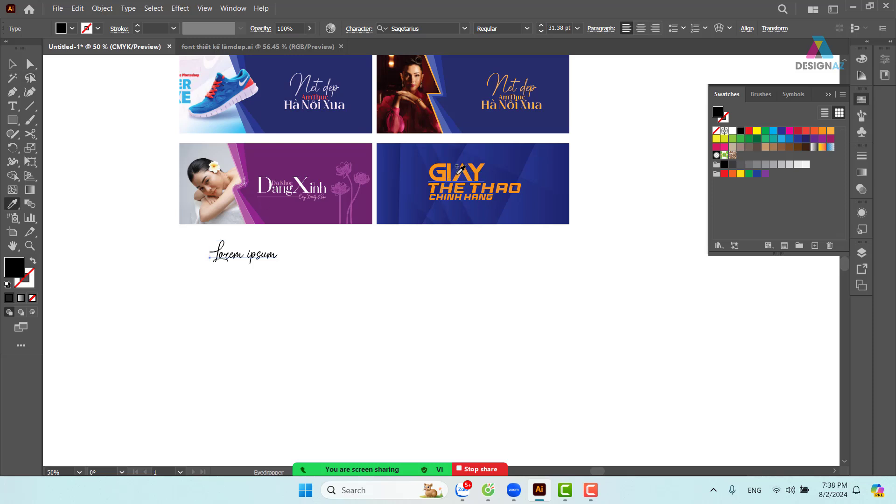
{"action": "left_click", "coordinate": [460, 169]}
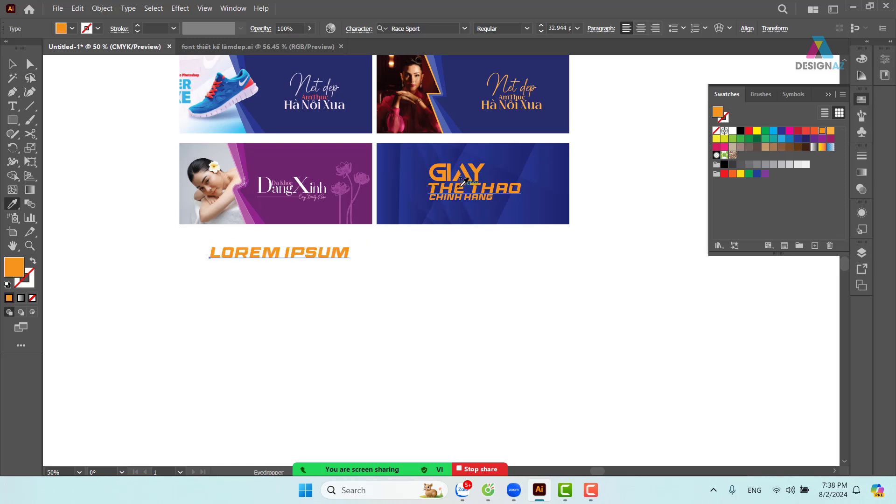
{"action": "left_click", "coordinate": [12, 63]}
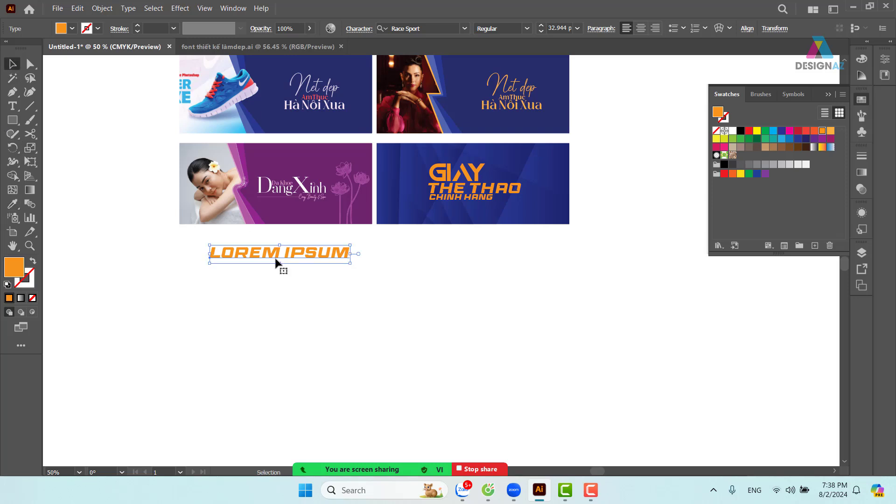
Delete the word IPSUM, then enlarge the remaining LOREM text to about 121 pt below the banners
{"action": "double_click", "coordinate": [304, 259]}
{"action": "left_click_drag", "start_coordinate": [283, 252], "coordinate": [392, 246]}
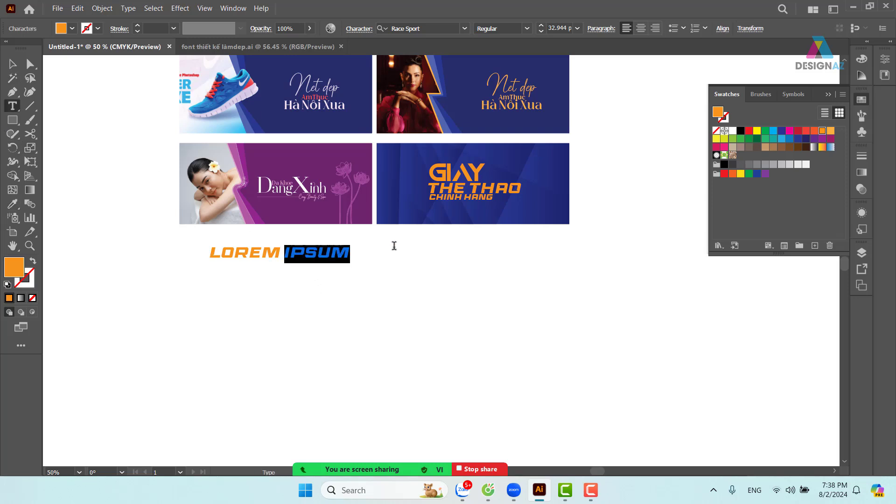
{"action": "key", "text": "BackSpace"}
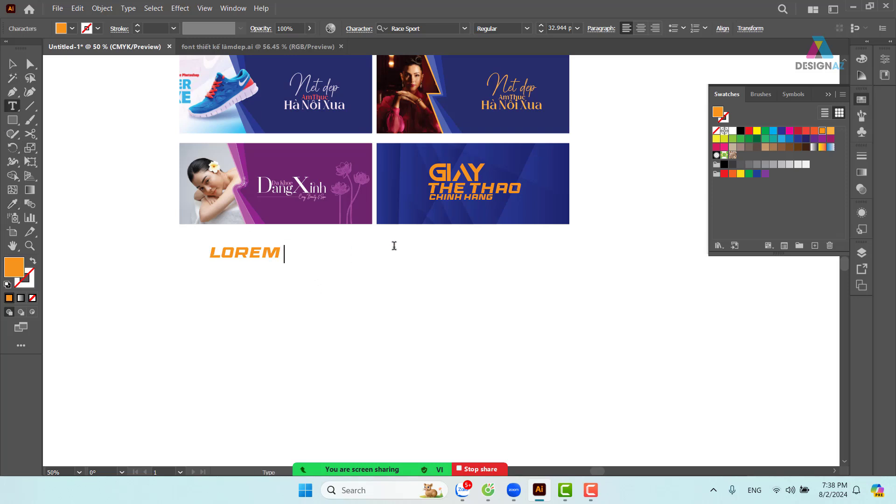
{"action": "left_click", "coordinate": [13, 64]}
{"action": "left_click_drag", "start_coordinate": [284, 264], "coordinate": [484, 312]}
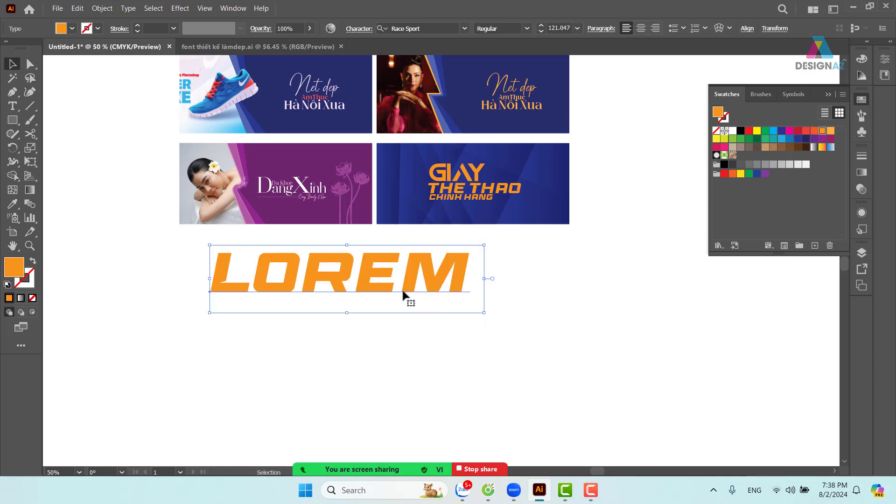
{"action": "left_click_drag", "start_coordinate": [391, 280], "coordinate": [373, 291]}
{"action": "left_click", "coordinate": [549, 346]}
Examine the letter shapes of the LOREM text up close, especially the letter R
{"action": "key", "text": "z"}
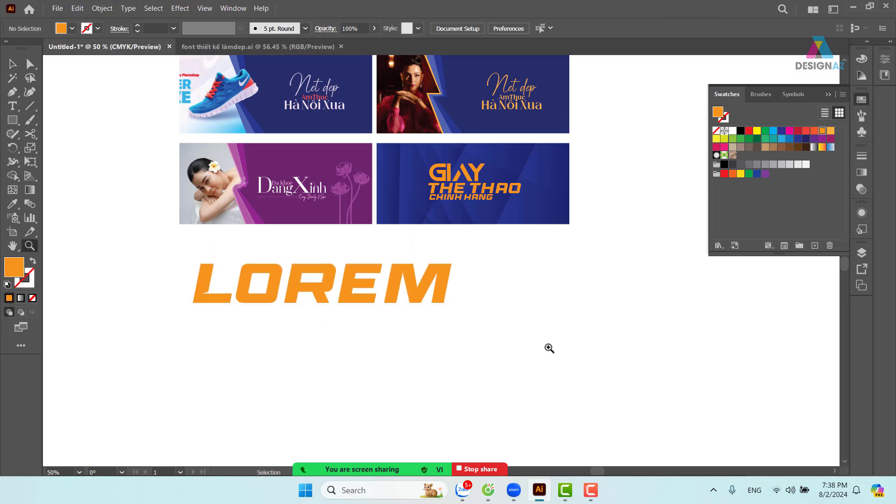
{"action": "left_click", "coordinate": [549, 348]}
{"action": "left_click_drag", "start_coordinate": [194, 339], "coordinate": [362, 302]}
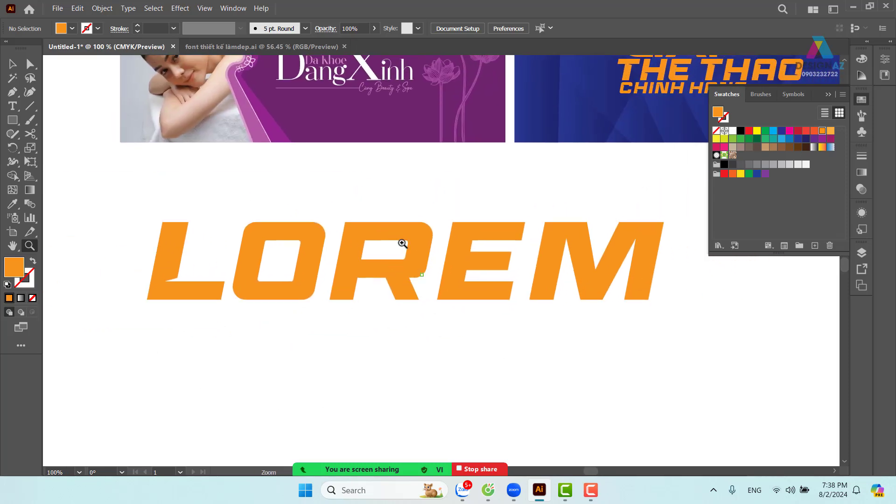
{"action": "left_click_drag", "start_coordinate": [402, 243], "coordinate": [412, 280]}
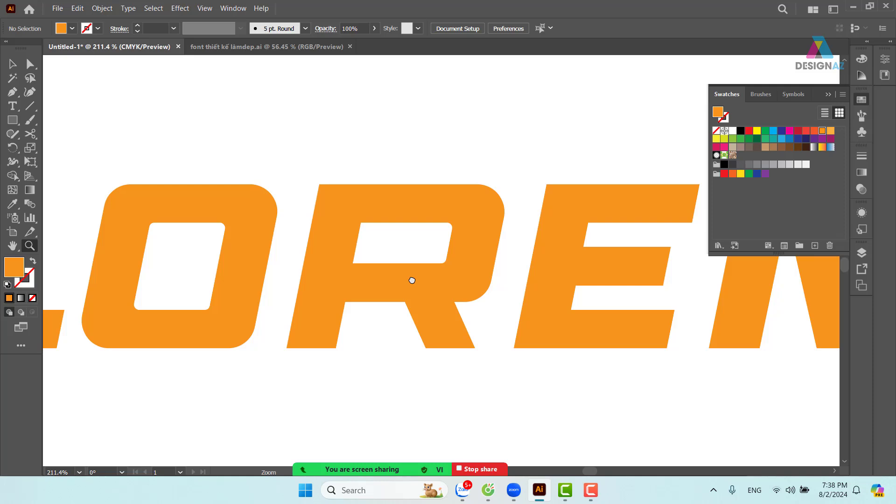
{"action": "left_click", "coordinate": [13, 64]}
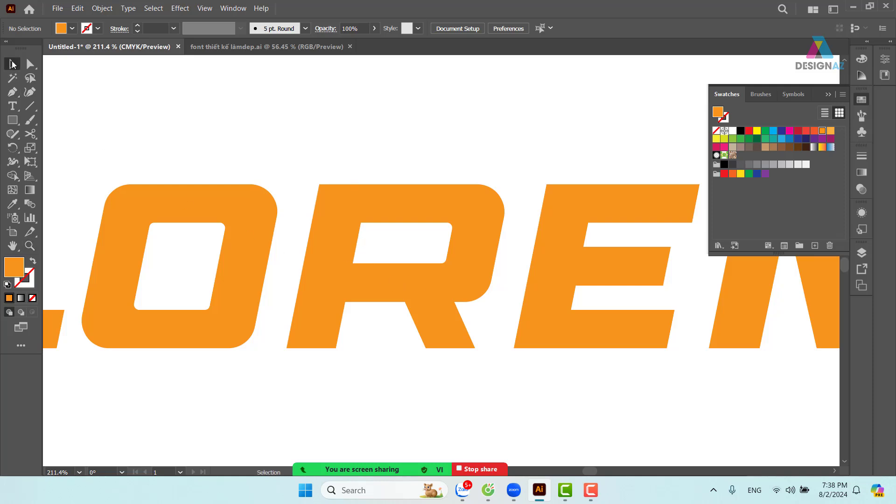
{"action": "left_click", "coordinate": [362, 205]}
{"action": "key", "text": "ctrl+minus"}
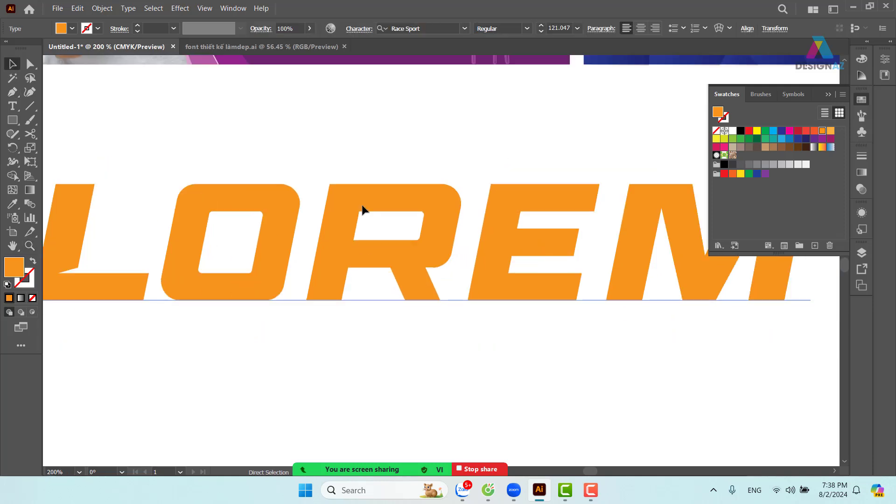
{"action": "key", "text": "ctrl+minus"}
{"action": "key", "text": "ctrl+minus"}
{"action": "key", "text": "ctrl+minus"}
{"action": "key", "text": "ctrl+minus"}
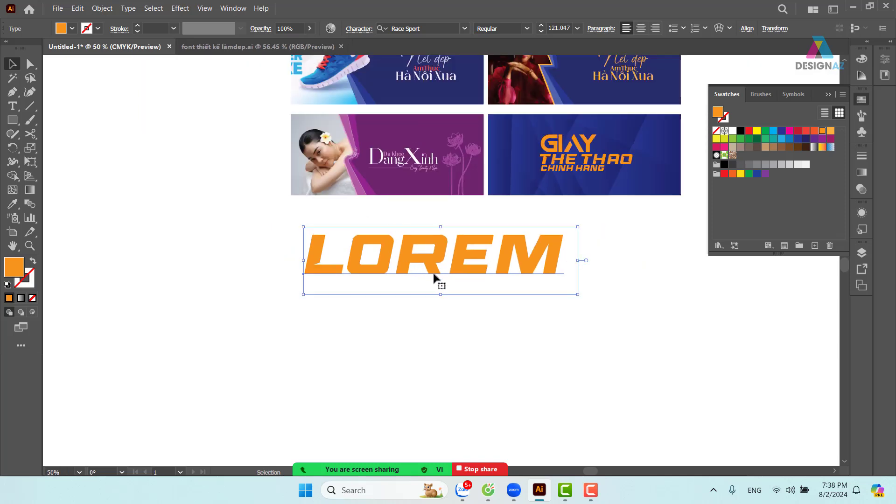
Shift the LOREM text slightly closer to the banners and convert it to outlines
{"action": "mouse_move", "coordinate": [434, 277]}
{"action": "left_mouse_down"}
{"action": "mouse_move", "coordinate": [414, 260]}
{"action": "mouse_move", "coordinate": [420, 267]}
{"action": "left_mouse_up"}
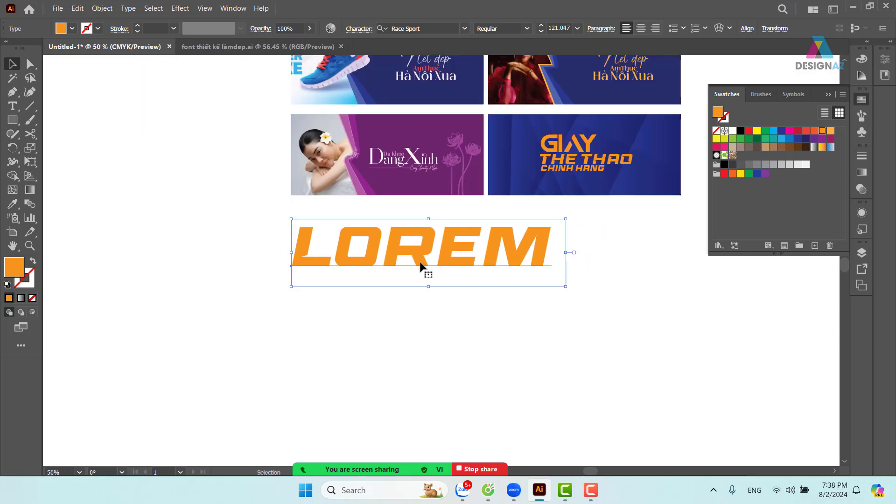
{"action": "left_click", "coordinate": [128, 8]}
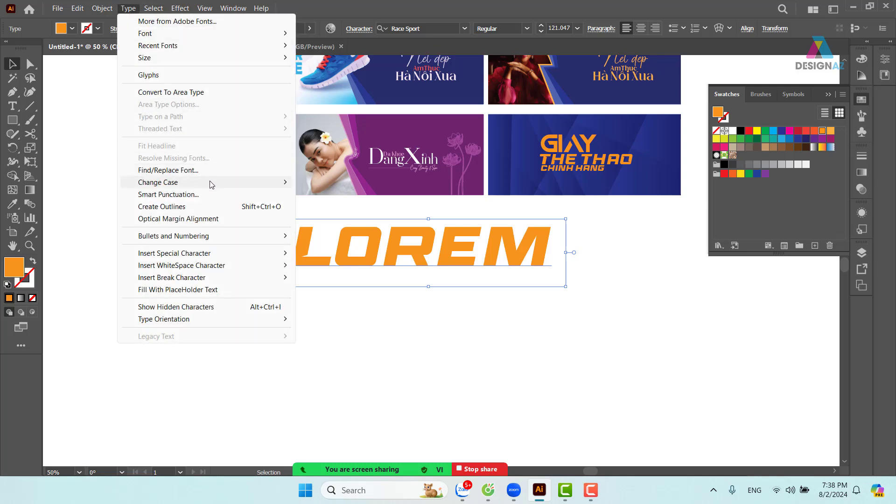
{"action": "mouse_move", "coordinate": [210, 185]}
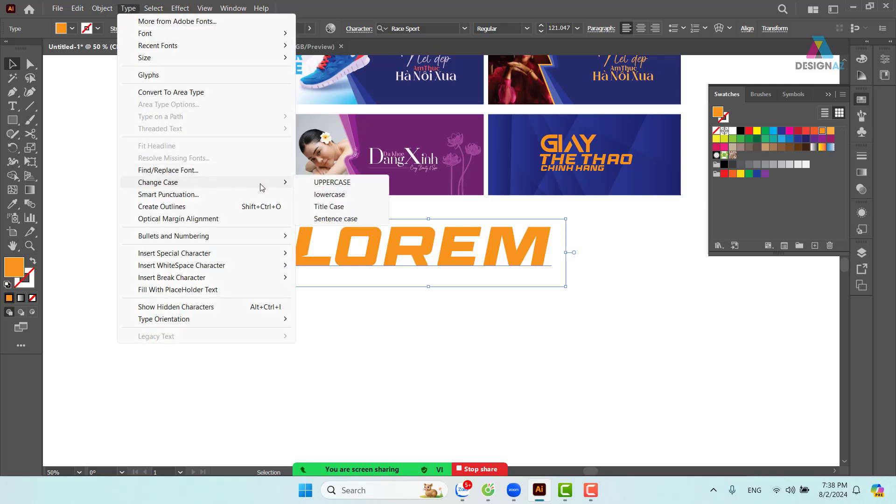
{"action": "left_click", "coordinate": [260, 211]}
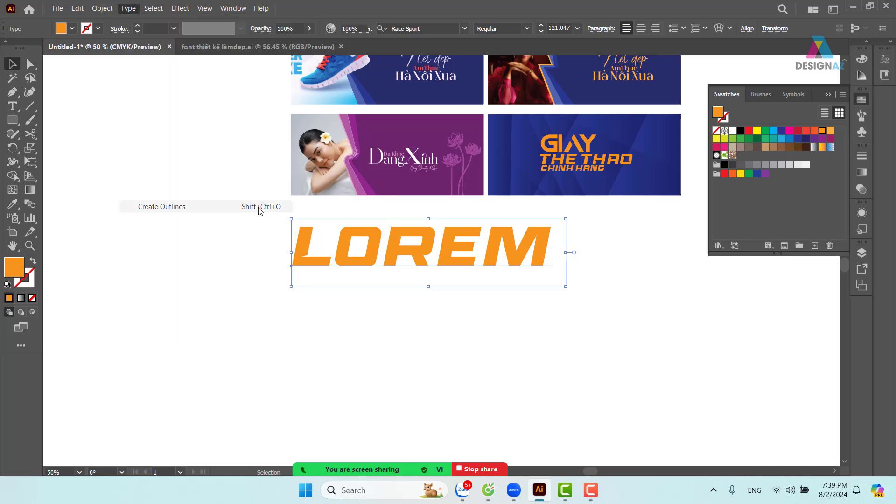
{"action": "left_click", "coordinate": [430, 323]}
Draw a closed four-point Pen tool shape over the R's inner join, from its leg's lower corner up into the counter and down the stem's edge
{"action": "key", "text": "z"}
{"action": "left_click_drag", "start_coordinate": [379, 226], "coordinate": [312, 200]}
{"action": "key", "text": "p"}
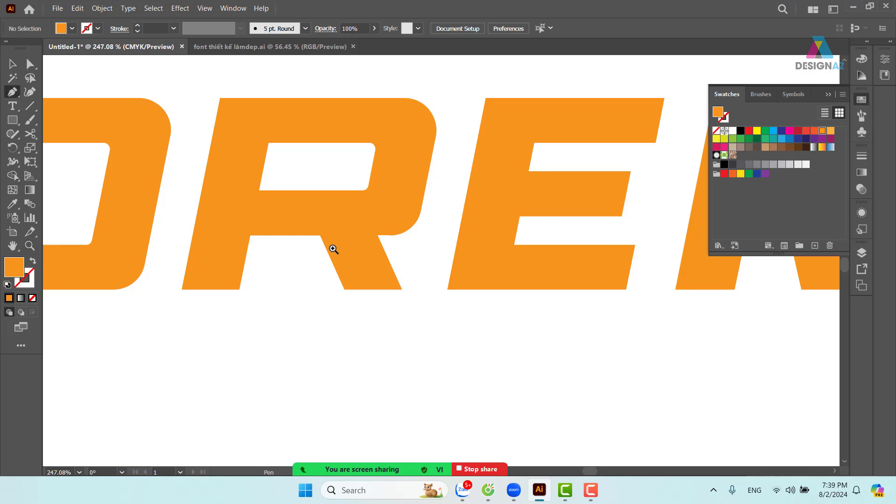
{"action": "left_click", "coordinate": [344, 289]}
{"action": "left_click", "coordinate": [295, 174]}
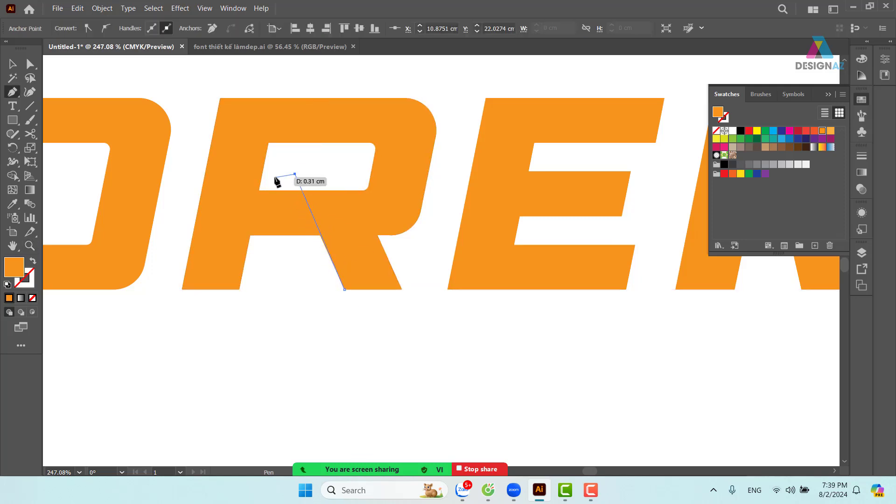
{"action": "left_click", "coordinate": [262, 175]}
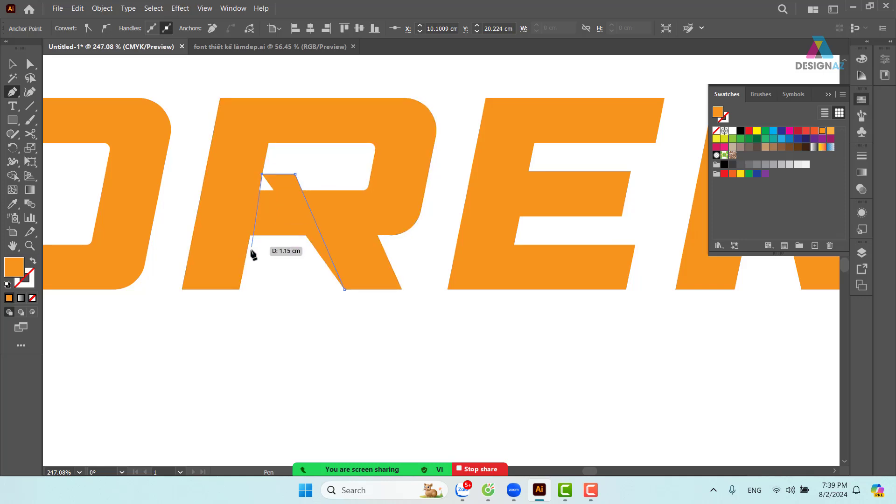
{"action": "left_click", "coordinate": [237, 293]}
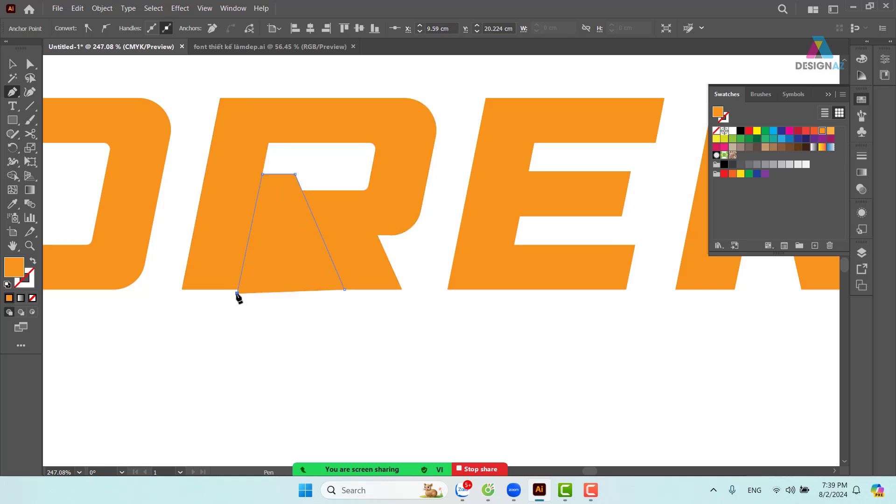
{"action": "left_click", "coordinate": [344, 290]}
{"action": "left_click", "coordinate": [13, 63]}
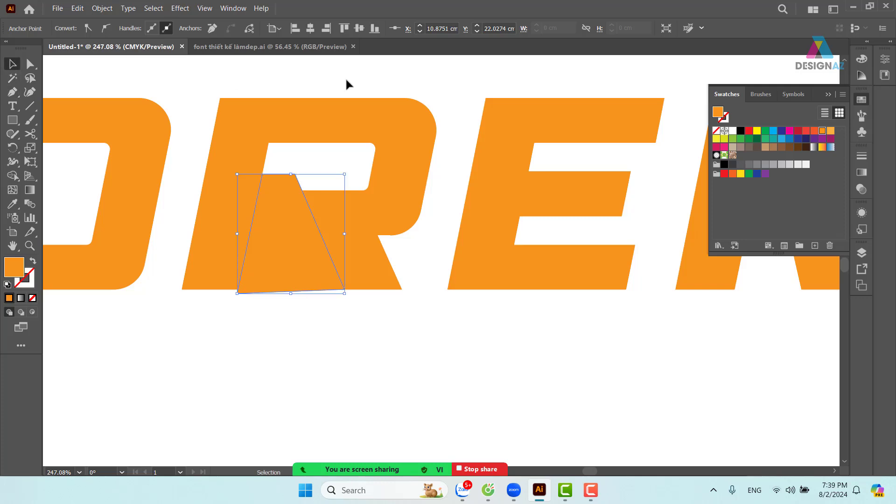
Try to subtract the drawn shape from the grouped LOREM letters with Minus Front
{"action": "left_click", "coordinate": [346, 84]}
{"action": "left_click", "coordinate": [306, 237]}
{"action": "left_click", "coordinate": [365, 216], "text": "shift"}
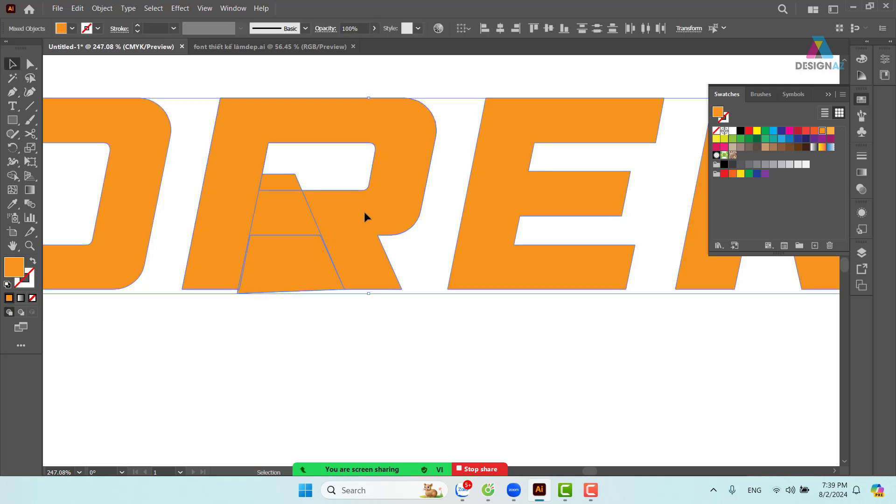
{"action": "key", "text": "shift+F7"}
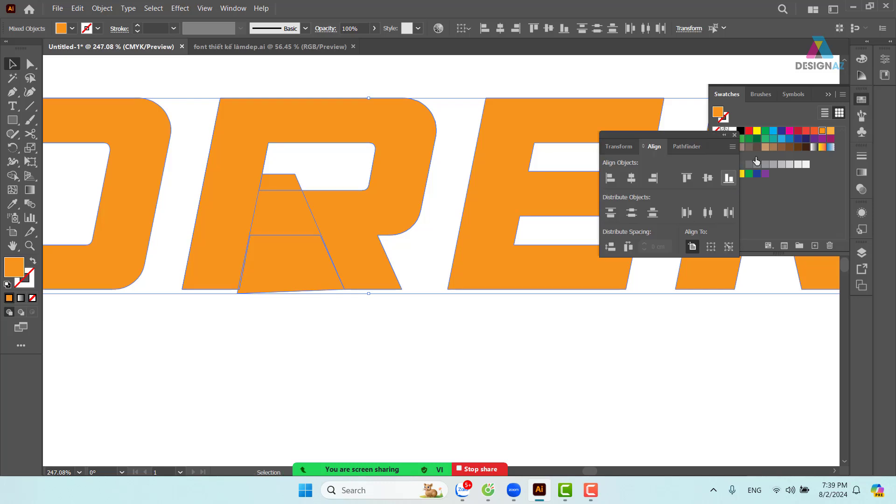
{"action": "left_click", "coordinate": [690, 145]}
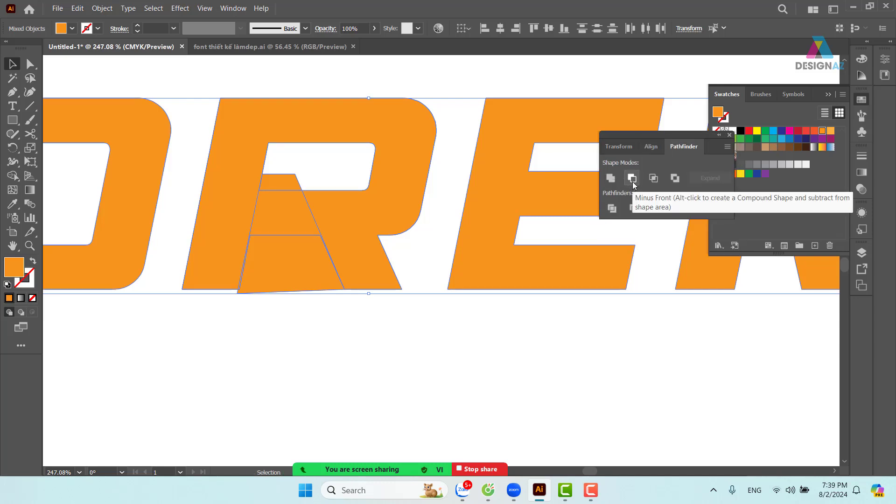
{"action": "left_click", "coordinate": [632, 179]}
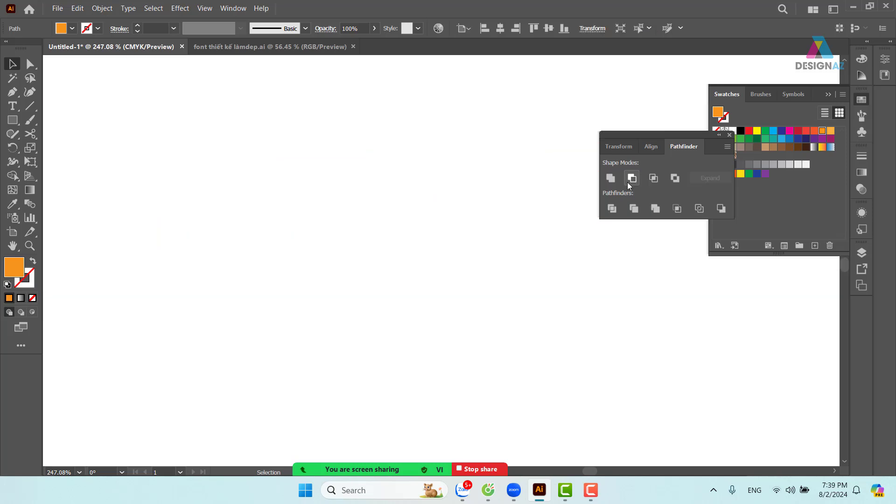
{"action": "key", "text": "ctrl+z"}
Ungroup the outlined LOREM letters into separate shapes
{"action": "left_click", "coordinate": [415, 80]}
{"action": "left_click", "coordinate": [415, 157]}
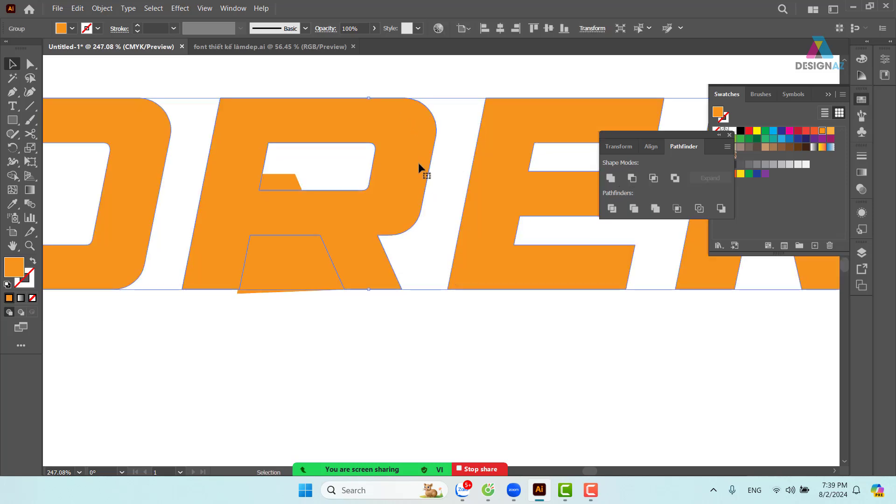
{"action": "right_click", "coordinate": [418, 163]}
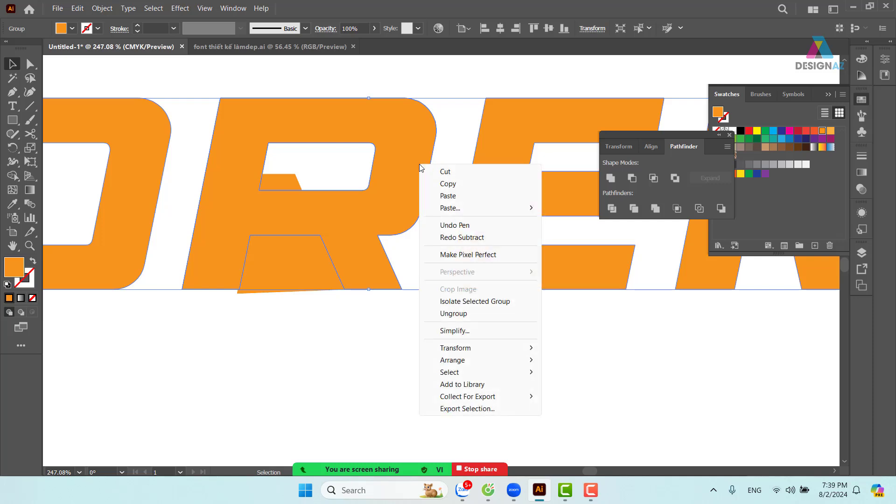
{"action": "left_click", "coordinate": [477, 318]}
{"action": "left_click", "coordinate": [545, 323]}
Fill the four-point shape with magenta and subtract it from the letter R with Minus Front
{"action": "left_click", "coordinate": [308, 285]}
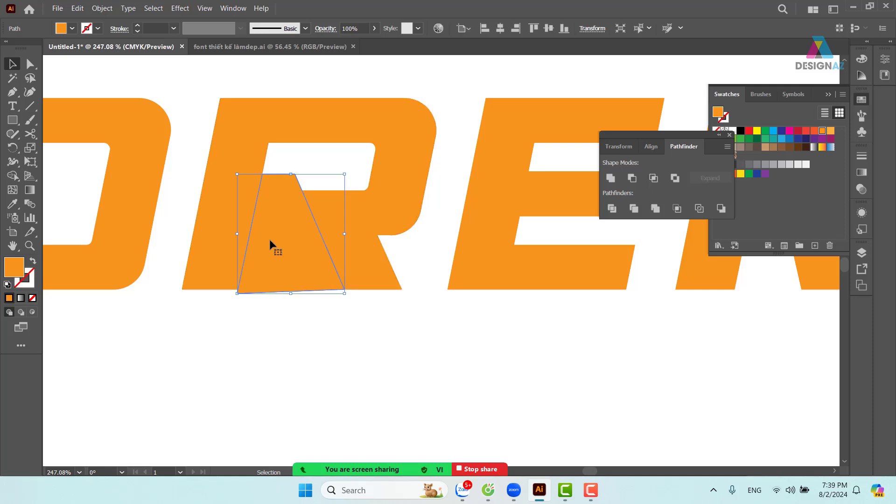
{"action": "left_click", "coordinate": [790, 132]}
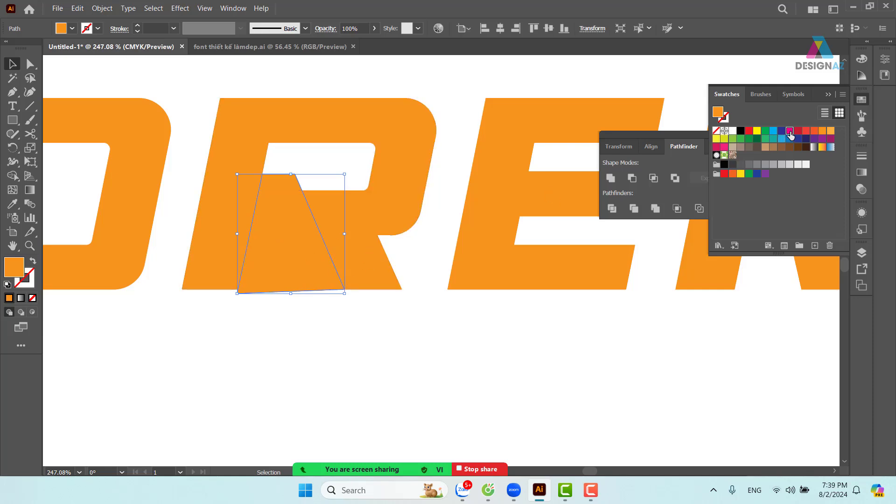
{"action": "left_click", "coordinate": [404, 199], "text": "shift"}
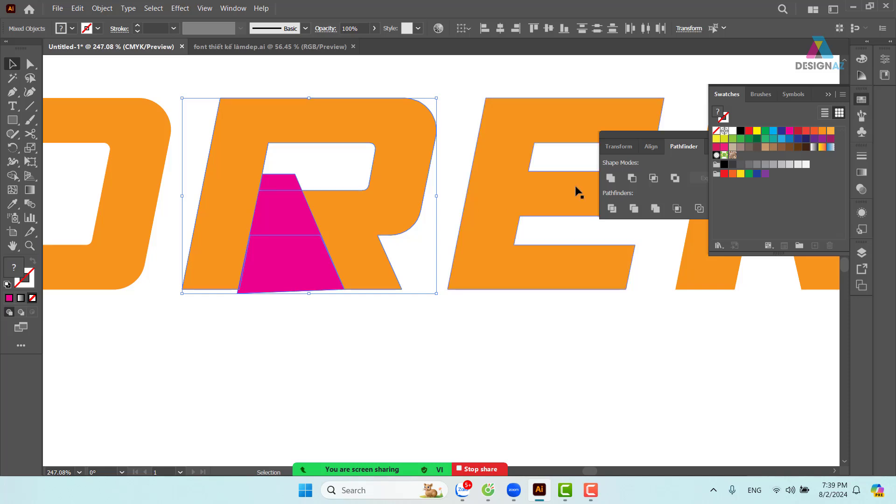
{"action": "left_click", "coordinate": [631, 177]}
{"action": "left_click", "coordinate": [273, 348]}
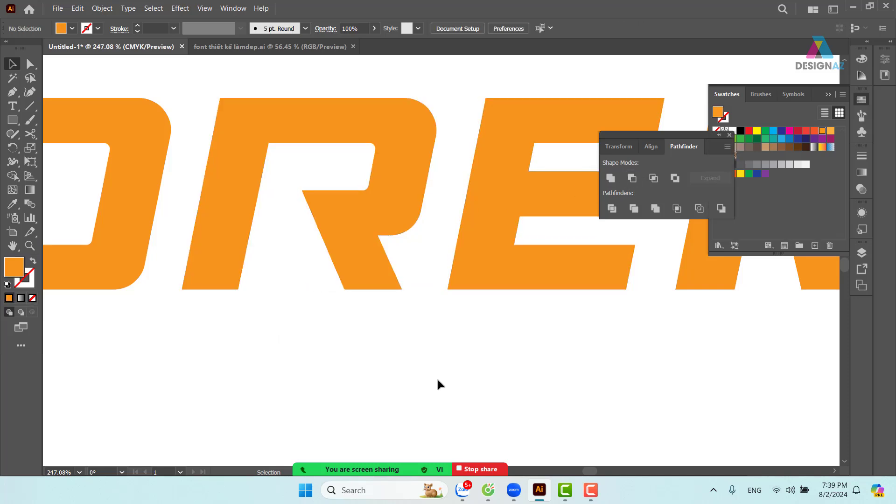
Examine the cut R within the whole LOREM word, first alongside the banners and then up close
{"action": "key", "text": "ctrl+1"}
{"action": "key", "text": "ctrl+minus"}
{"action": "key", "text": "ctrl+minus"}
{"action": "key", "text": "ctrl+minus"}
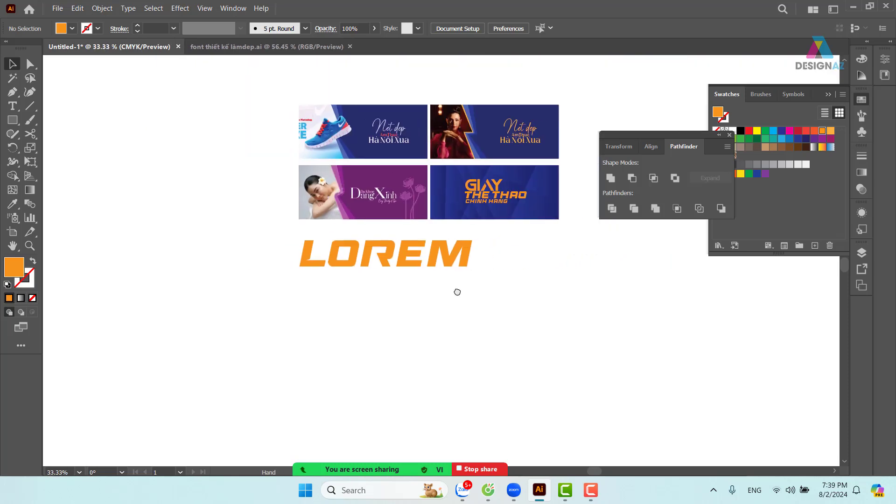
{"action": "key", "text": "z"}
{"action": "left_click_drag", "start_coordinate": [314, 241], "coordinate": [393, 269]}
{"action": "left_click_drag", "start_coordinate": [699, 338], "coordinate": [585, 335]}
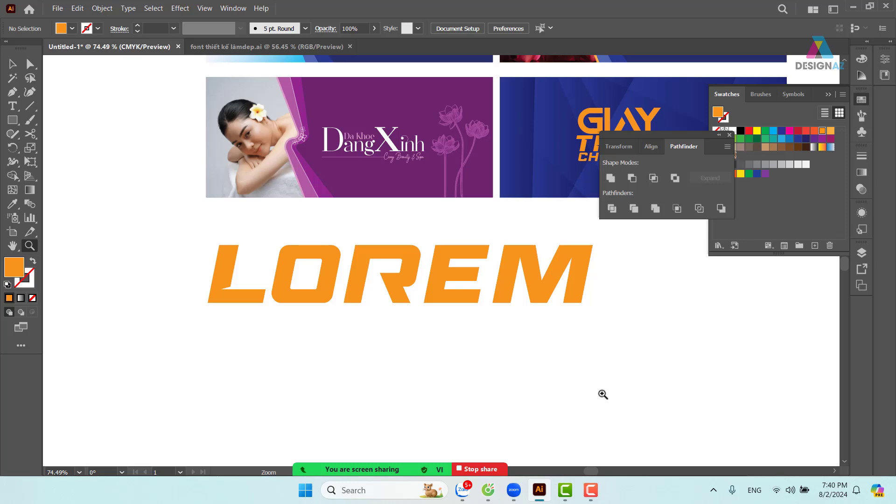
{"action": "left_click_drag", "start_coordinate": [206, 227], "coordinate": [260, 252]}
{"action": "left_click_drag", "start_coordinate": [516, 279], "coordinate": [413, 250]}
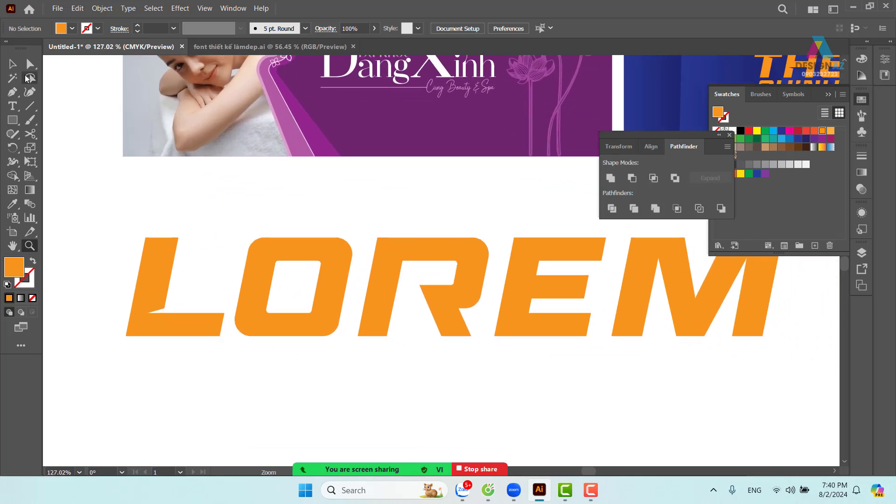
Tighten the letter spacing by moving O, R and E towards the L, with the E slightly overlapping the R
{"action": "left_click", "coordinate": [13, 64]}
{"action": "left_click", "coordinate": [319, 314]}
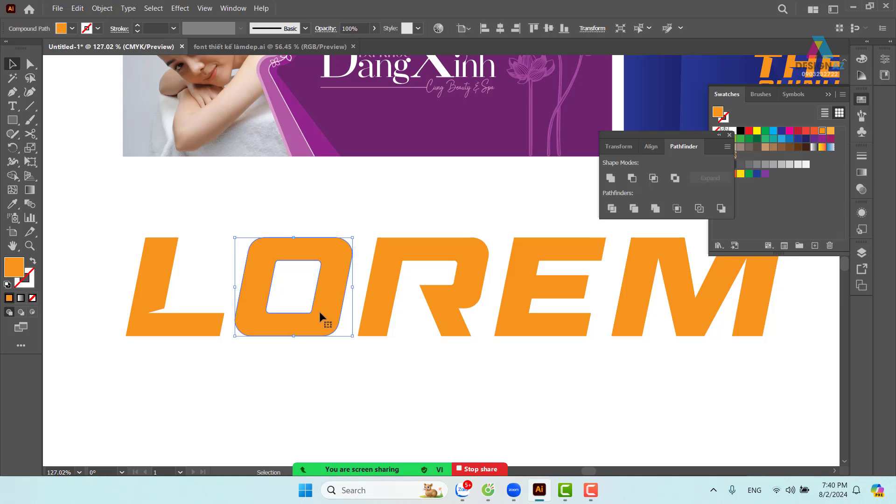
{"action": "left_click_drag", "start_coordinate": [329, 313], "coordinate": [300, 310]}
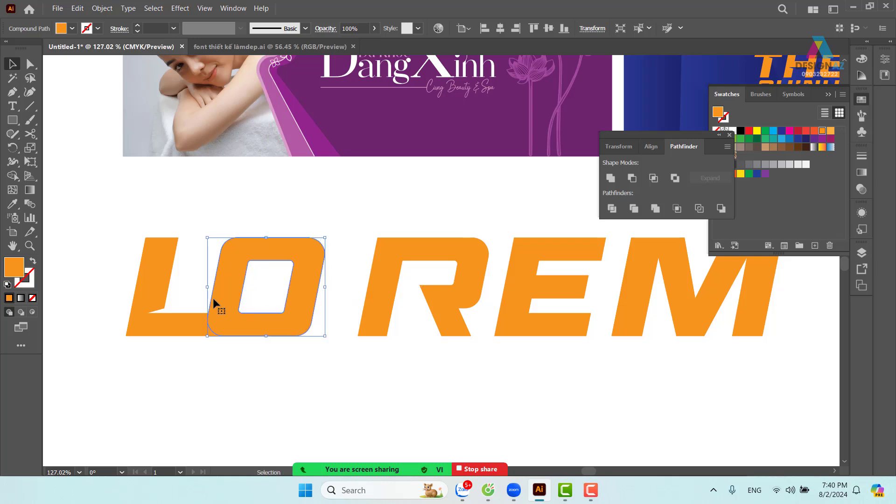
{"action": "left_click", "coordinate": [318, 328]}
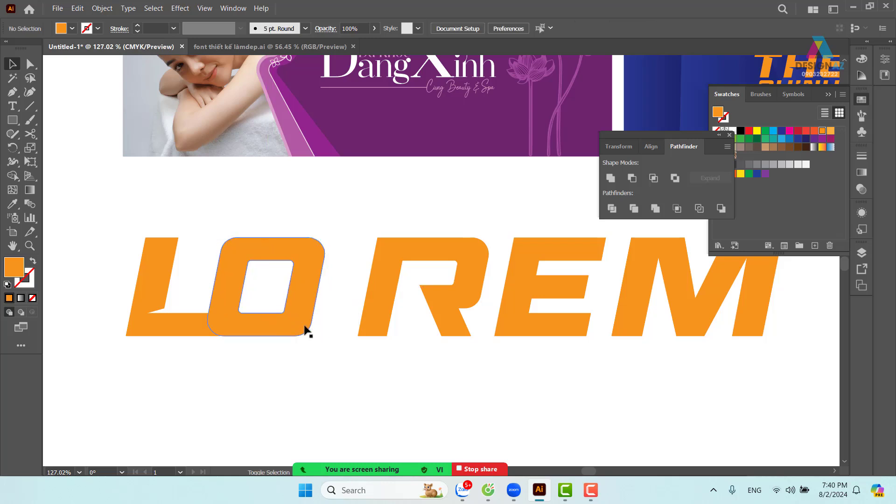
{"action": "left_click_drag", "start_coordinate": [262, 322], "coordinate": [283, 324]}
{"action": "left_click", "coordinate": [383, 233]}
{"action": "left_click_drag", "start_coordinate": [389, 258], "coordinate": [363, 273]}
{"action": "left_click_drag", "start_coordinate": [524, 282], "coordinate": [490, 284]}
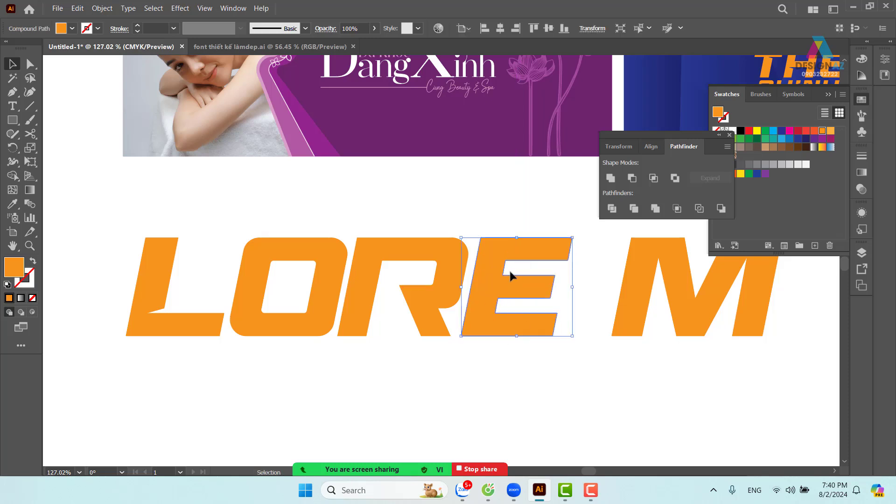
Draw a slanted straight line with the Pen tool along the inner edge of the E's stem, extending beyond the letter at both ends
{"action": "scroll", "coordinate": [515, 303], "scroll_direction": "right", "scroll_amount": 2}
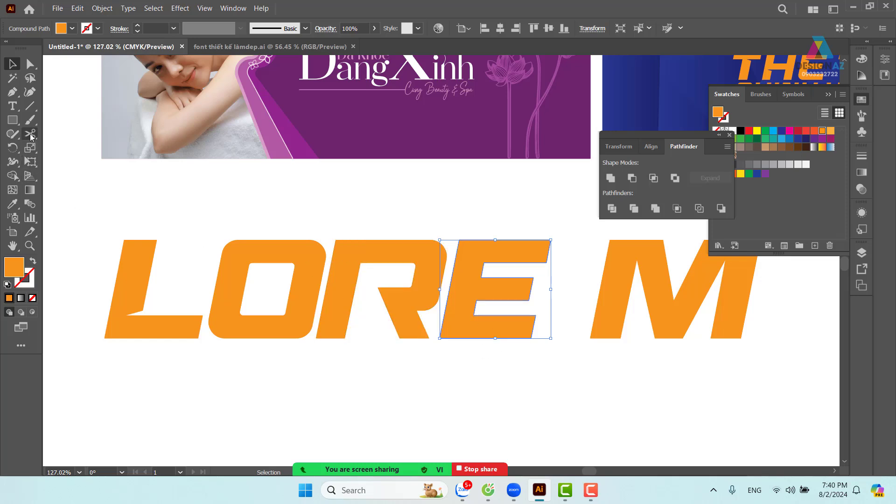
{"action": "left_click", "coordinate": [12, 92]}
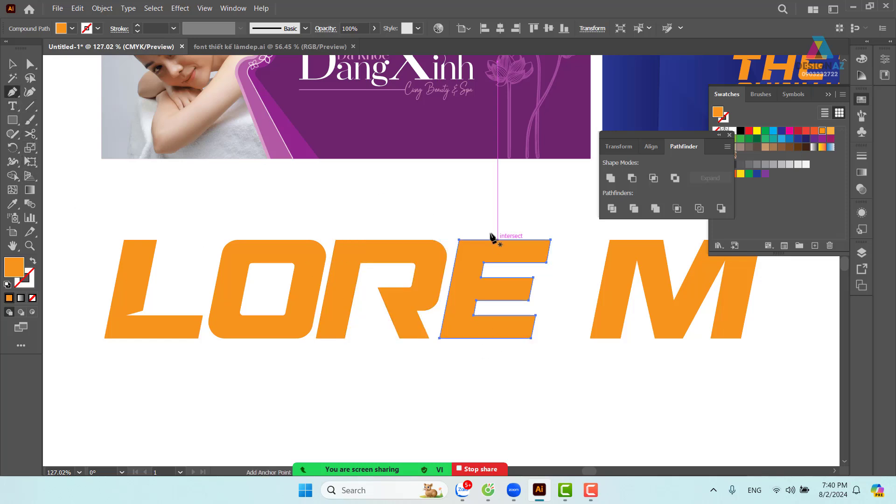
{"action": "left_click", "coordinate": [493, 223]}
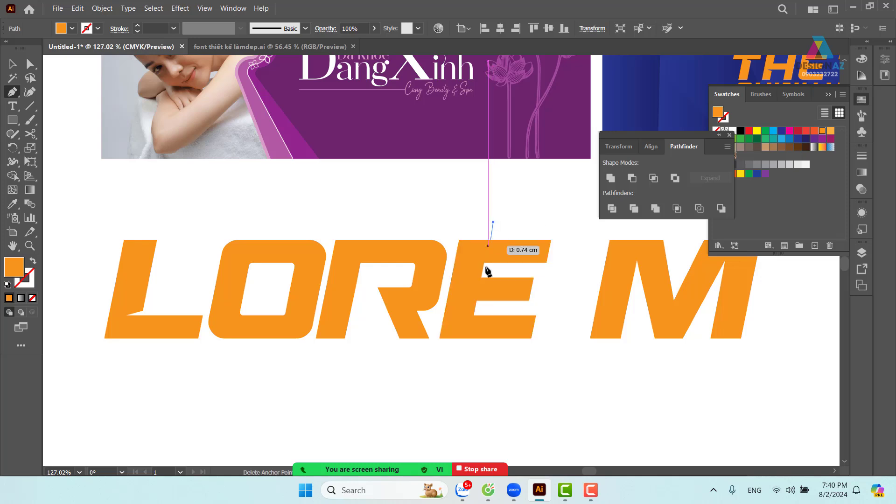
{"action": "left_click", "coordinate": [466, 363]}
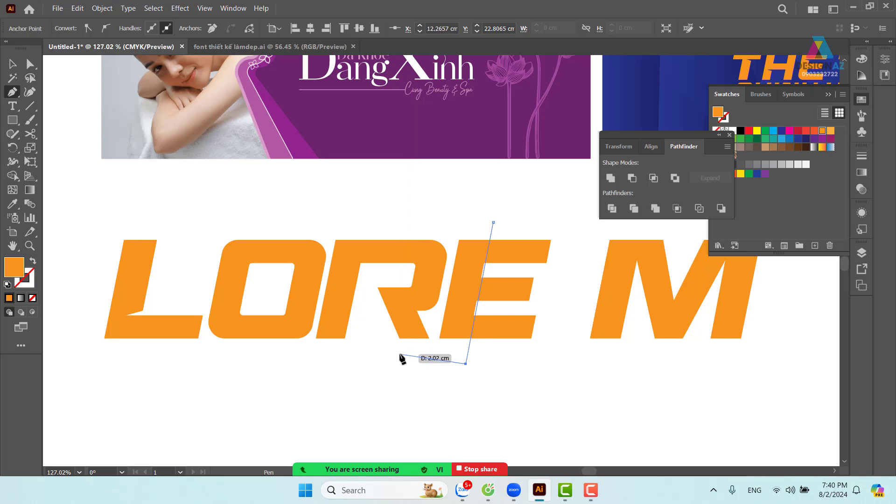
{"action": "left_click", "coordinate": [13, 65]}
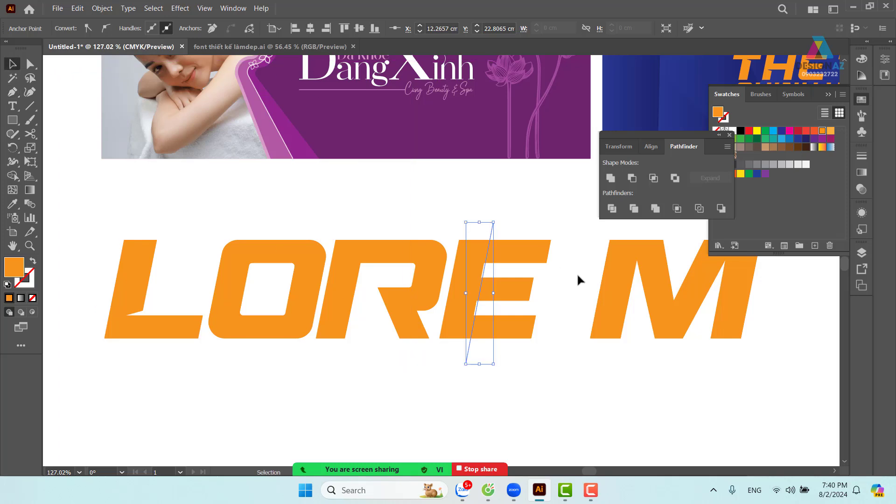
Divide the letter E along the slanted line with Pathfinder and ungroup the resulting pieces
{"action": "left_click", "coordinate": [489, 299], "text": "shift"}
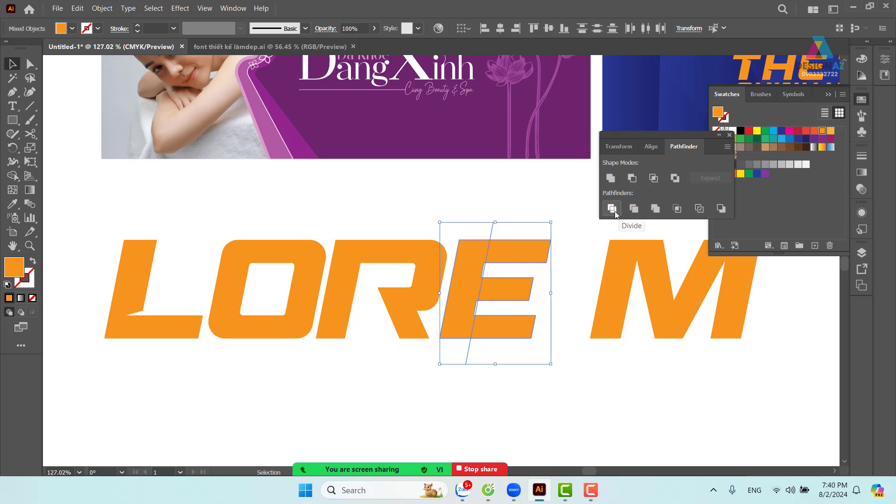
{"action": "left_click", "coordinate": [634, 209]}
{"action": "right_click", "coordinate": [498, 247]}
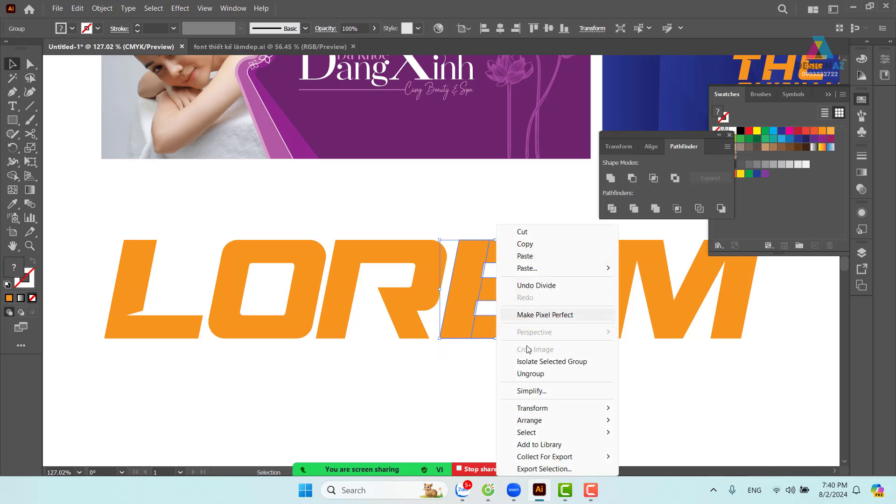
{"action": "left_click", "coordinate": [532, 372]}
Delete the E's separated stem, keeping only its three bars
{"action": "left_click", "coordinate": [469, 256]}
{"action": "left_click_drag", "start_coordinate": [468, 256], "coordinate": [465, 234]}
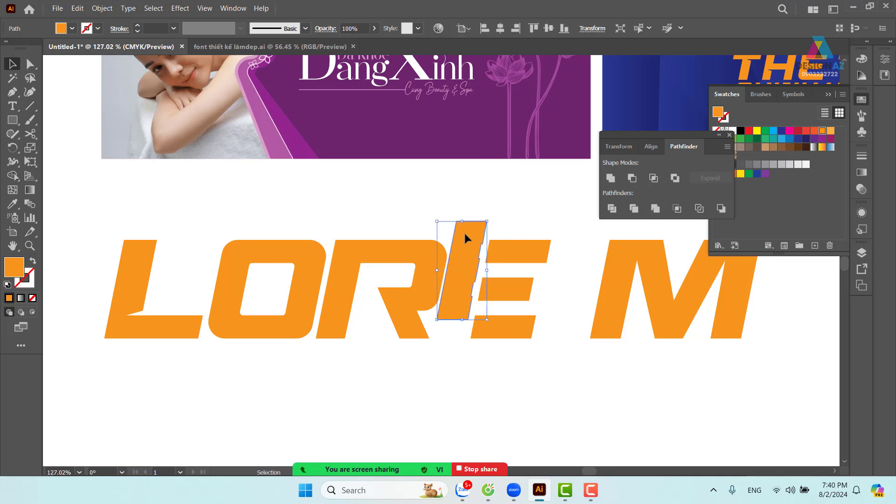
{"action": "key", "text": "Delete"}
Move the three E bars close to the R, and bring the M up beside them
{"action": "left_click_drag", "start_coordinate": [495, 203], "coordinate": [533, 374]}
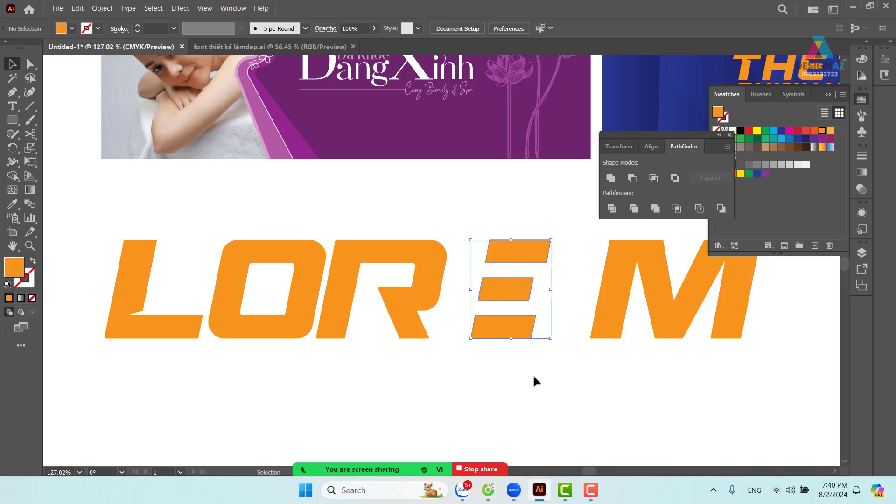
{"action": "left_click_drag", "start_coordinate": [512, 299], "coordinate": [481, 297]}
{"action": "left_click_drag", "start_coordinate": [573, 287], "coordinate": [508, 286]}
{"action": "left_click", "coordinate": [554, 301]}
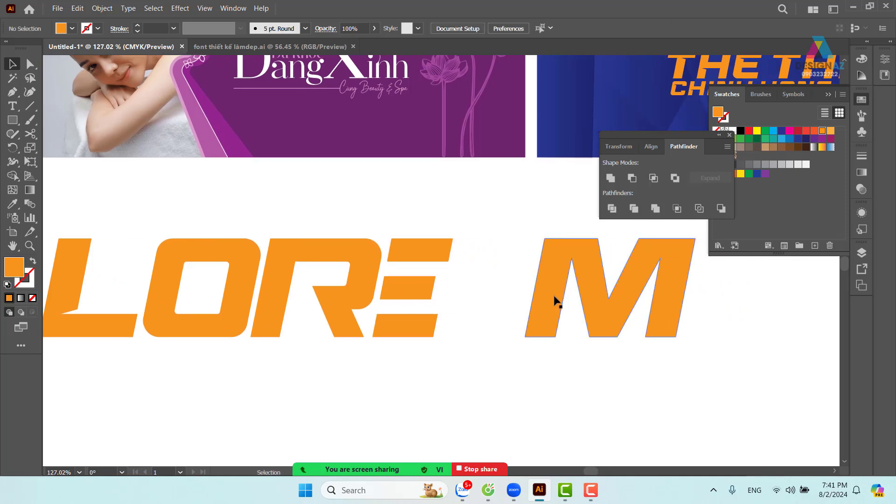
{"action": "left_click_drag", "start_coordinate": [556, 304], "coordinate": [472, 301]}
{"action": "left_click", "coordinate": [462, 189]}
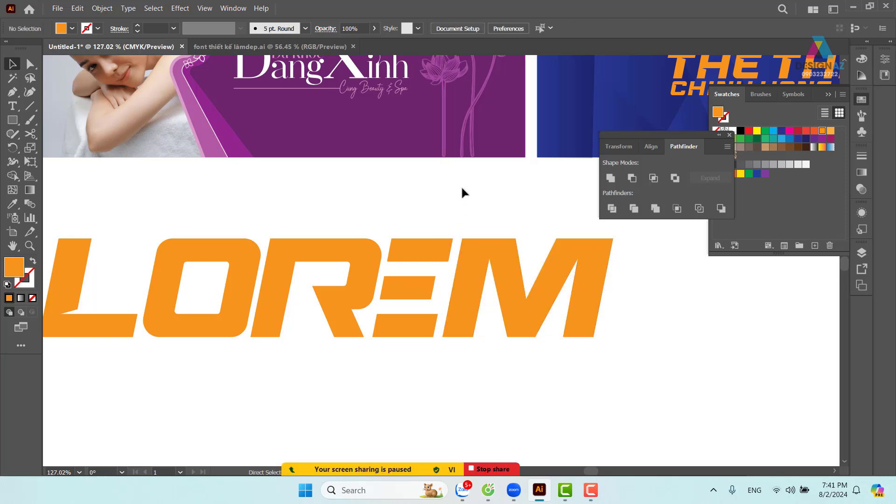
{"action": "key", "text": "ctrl+minus"}
{"action": "key", "text": "ctrl+minus"}
{"action": "key", "text": "ctrl+minus"}
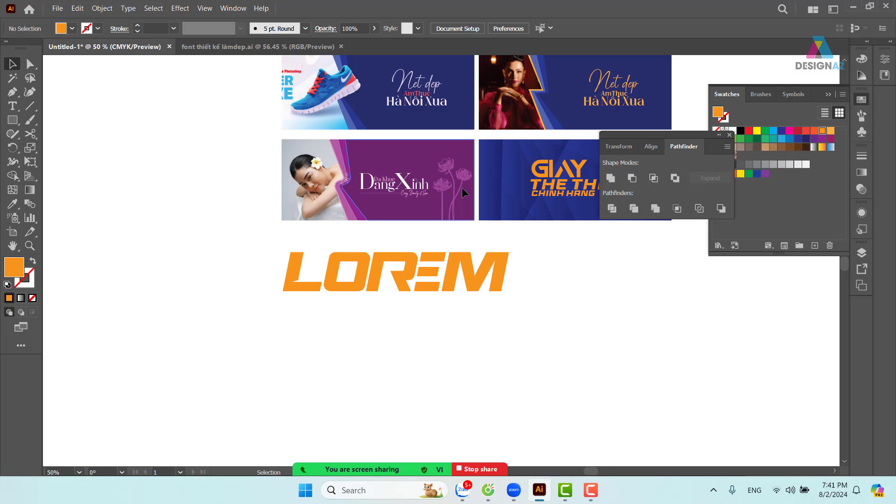
{"action": "key", "text": "z"}
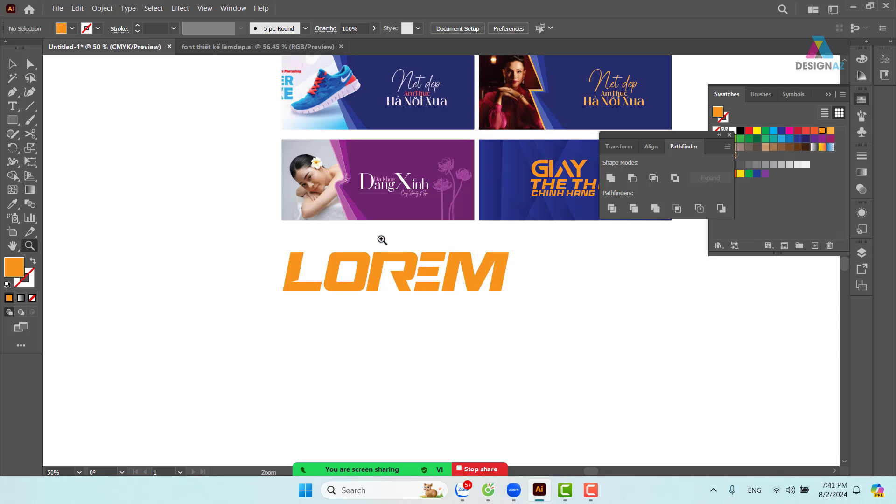
Shorten the middle bar of the orange E by moving its two end anchor points inward, keeping the slanted end
{"action": "left_click_drag", "start_coordinate": [382, 240], "coordinate": [540, 324]}
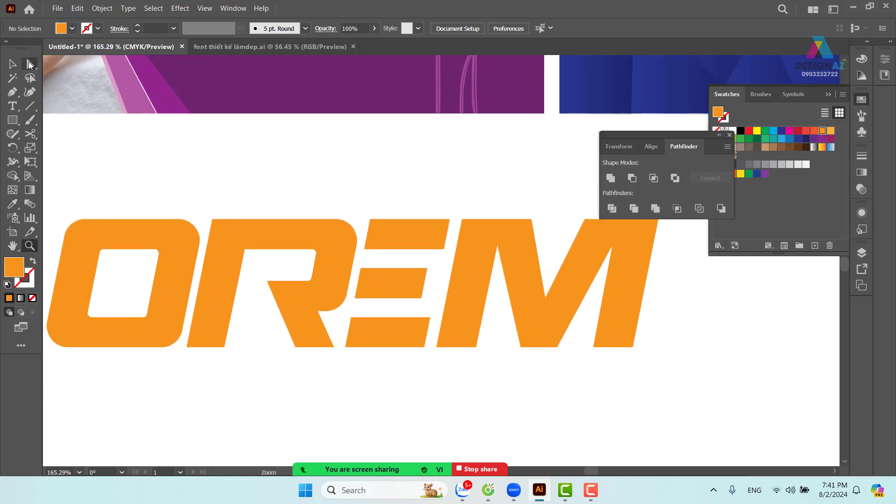
{"action": "left_click", "coordinate": [29, 64]}
{"action": "left_click", "coordinate": [426, 270]}
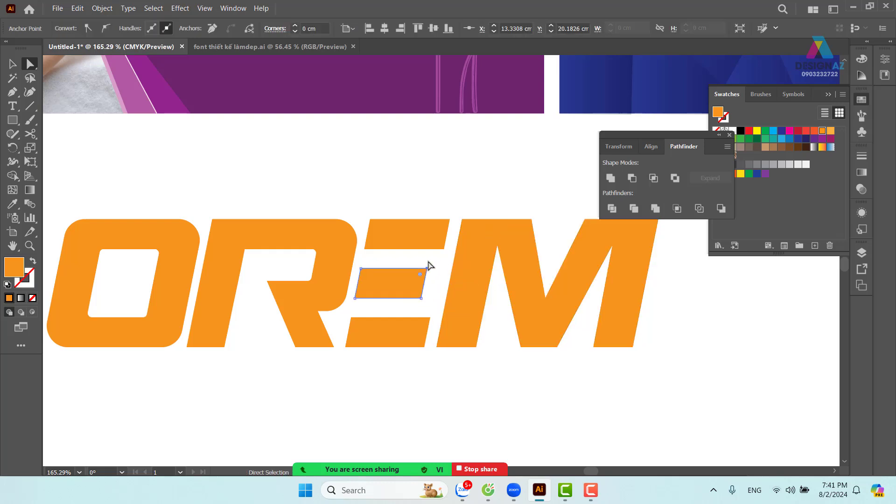
{"action": "left_click_drag", "start_coordinate": [433, 287], "coordinate": [404, 300]}
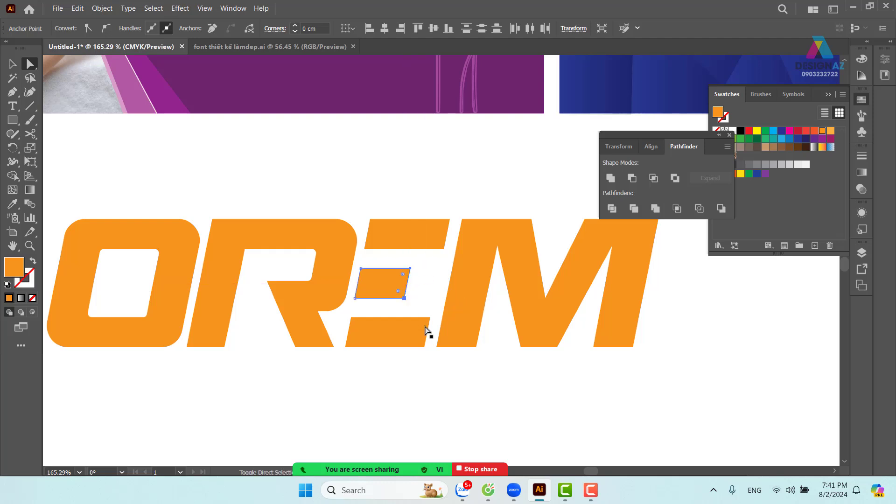
Extend the bottom bar of the orange E so that its end overlaps the M's first leg
{"action": "left_click", "coordinate": [430, 319]}
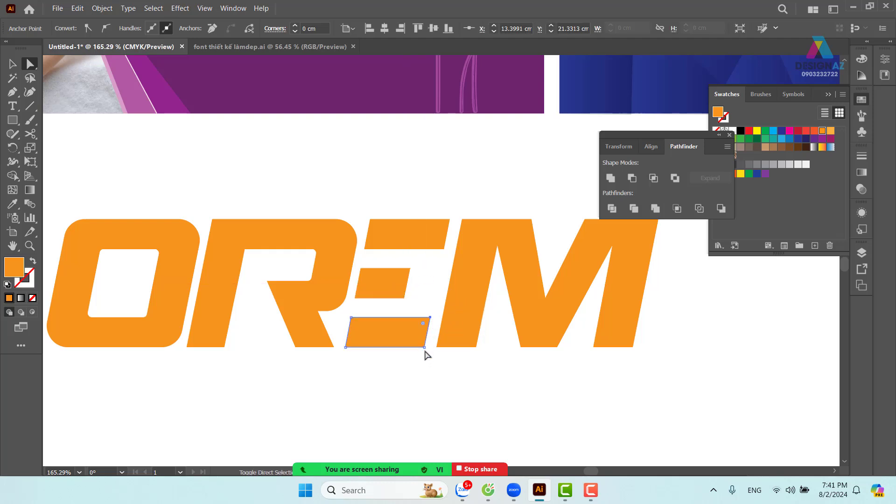
{"action": "left_click_drag", "start_coordinate": [425, 348], "coordinate": [455, 349]}
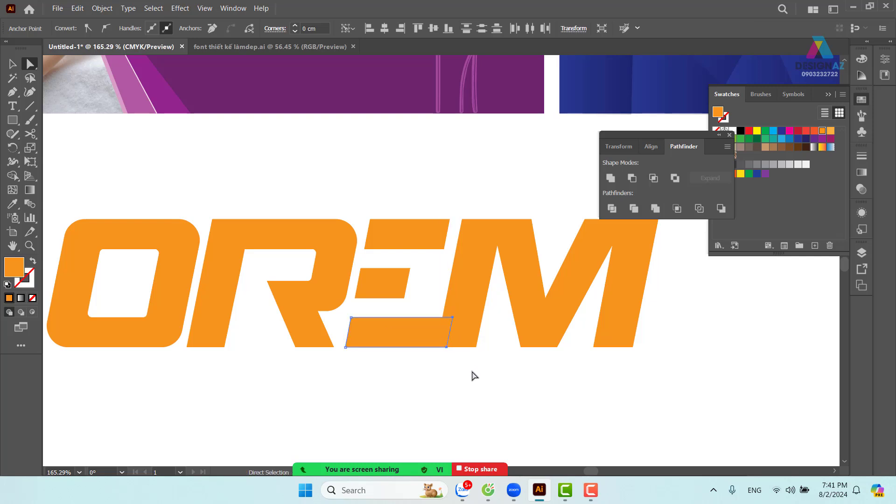
{"action": "left_click", "coordinate": [481, 378]}
{"action": "key", "text": "ctrl+minus"}
{"action": "key", "text": "ctrl+minus"}
{"action": "key", "text": "ctrl+minus"}
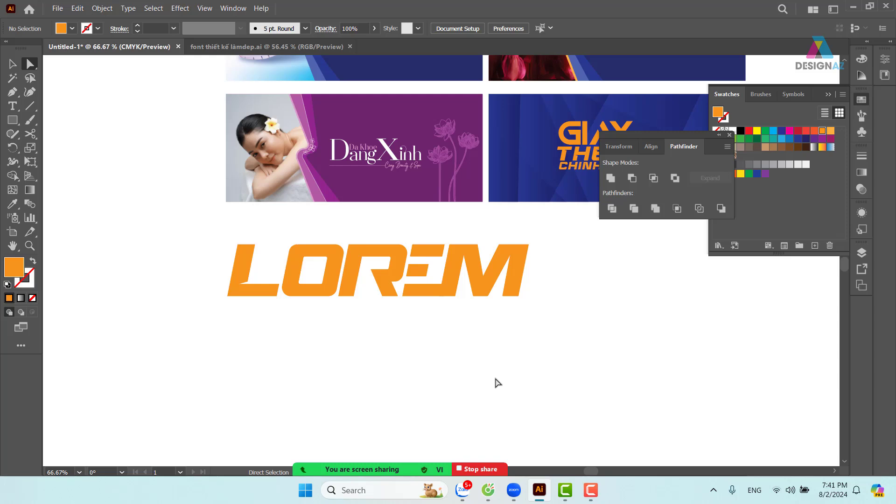
Add a black text object below the orange lettering and reduce its placeholder text to LOREM
{"action": "left_click", "coordinate": [13, 64]}
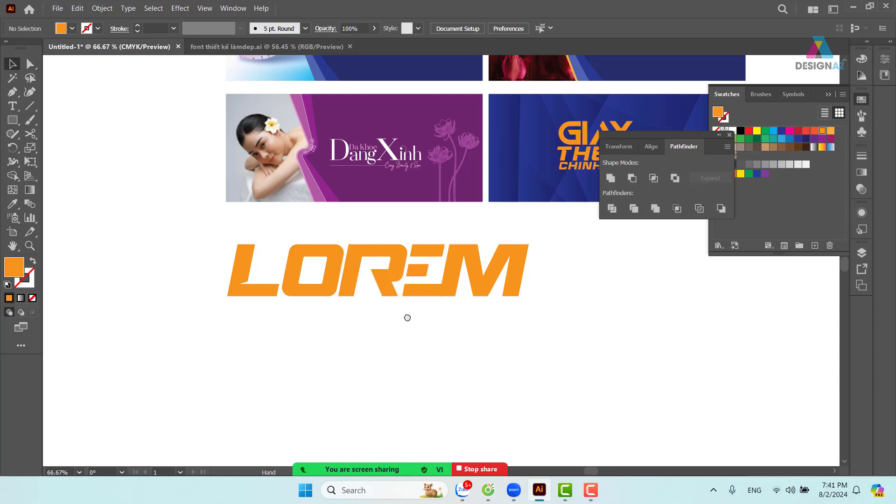
{"action": "scroll", "coordinate": [408, 316], "scroll_direction": "down", "scroll_amount": 2}
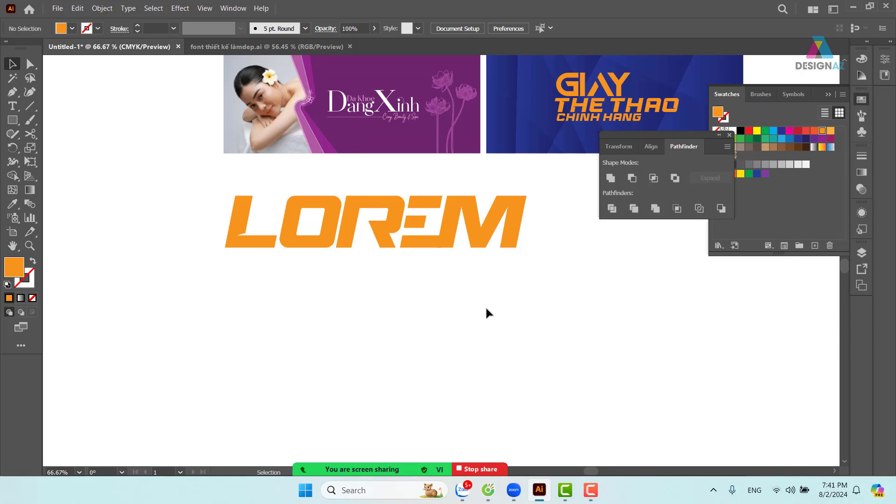
{"action": "left_click", "coordinate": [12, 106]}
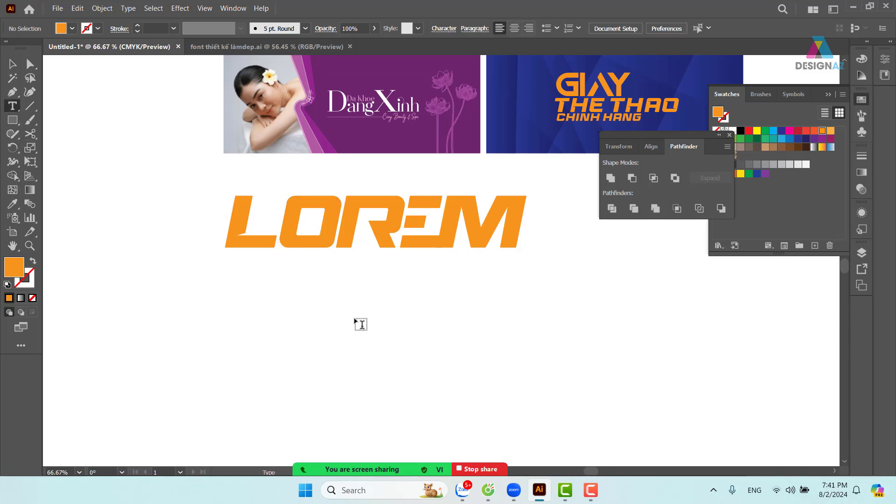
{"action": "left_click", "coordinate": [314, 305]}
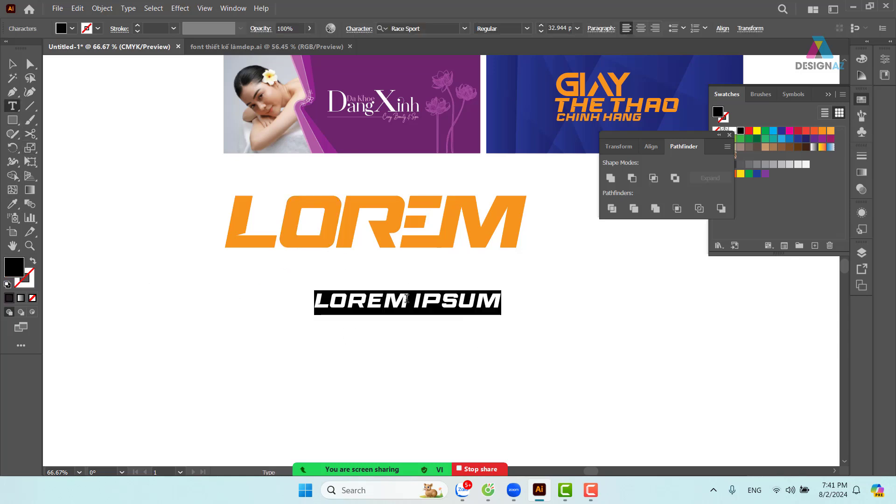
{"action": "left_click_drag", "start_coordinate": [411, 299], "coordinate": [552, 307]}
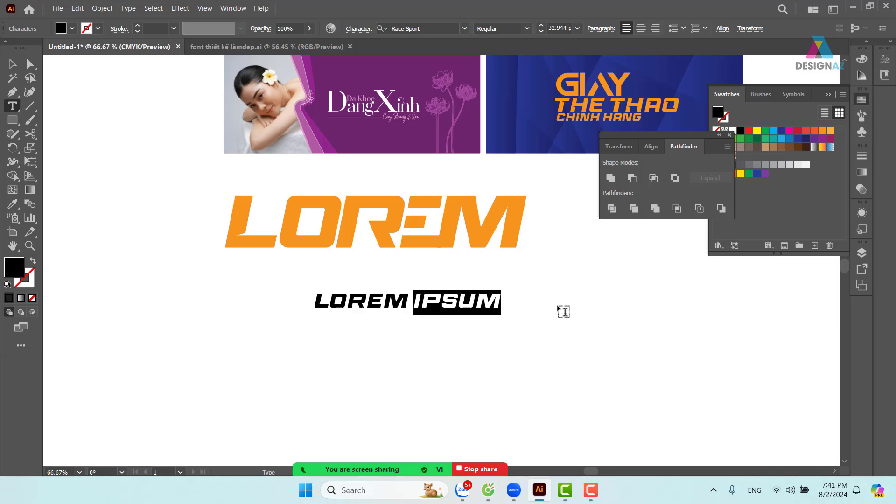
{"action": "key", "text": "BackSpace"}
{"action": "left_click", "coordinate": [12, 64]}
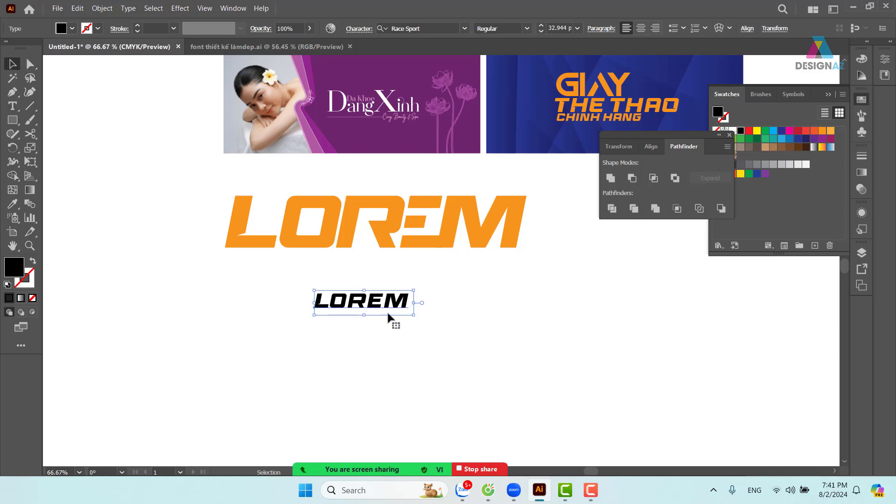
Enlarge the black LOREM text to about 68.7 pt and deselect it
{"action": "left_click_drag", "start_coordinate": [414, 315], "coordinate": [522, 371]}
{"action": "mouse_move", "coordinate": [444, 314]}
{"action": "left_mouse_down"}
{"action": "mouse_move", "coordinate": [375, 313]}
{"action": "mouse_move", "coordinate": [443, 329]}
{"action": "left_mouse_up"}
{"action": "left_click", "coordinate": [462, 301]}
Tighten the tracking of the whole black LOREM text so its letters sit closer together
{"action": "key", "text": "z"}
{"action": "left_click_drag", "start_coordinate": [364, 307], "coordinate": [420, 293]}
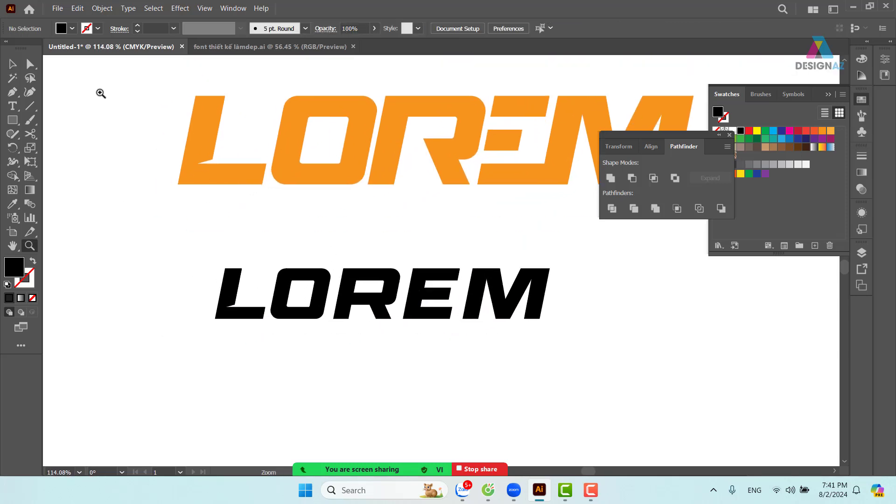
{"action": "left_click", "coordinate": [15, 68]}
{"action": "left_click", "coordinate": [427, 304]}
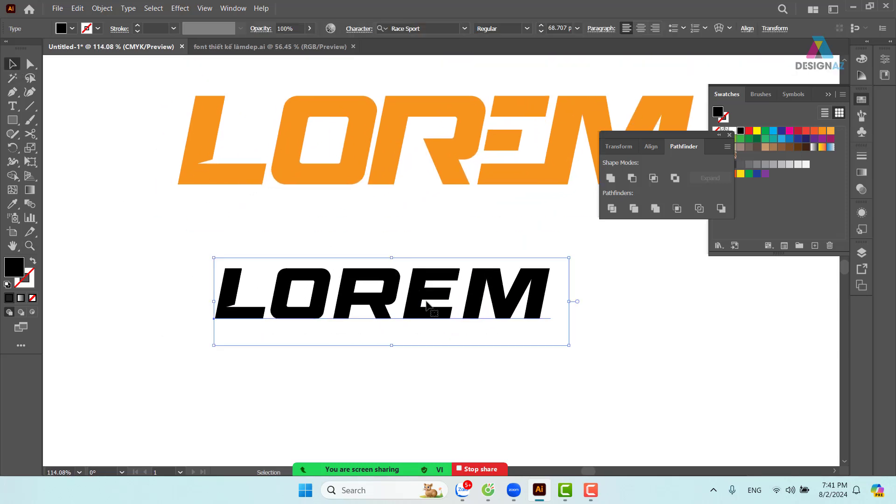
{"action": "key", "text": "alt+Left"}
{"action": "key", "text": "alt+Left"}
{"action": "key", "text": "alt+Left"}
{"action": "key", "text": "alt+Left"}
{"action": "key", "text": "alt+Left"}
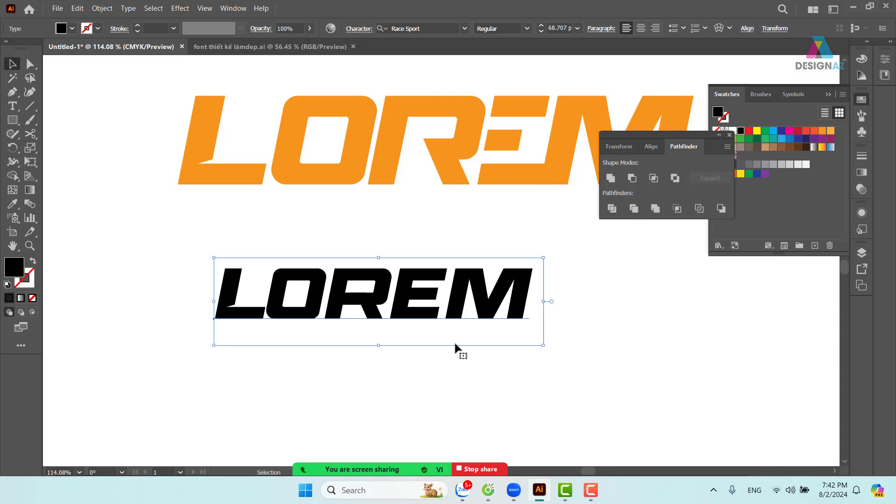
Tighten the kerning individually between E and M, R and E, and O and R in the black LOREM text
{"action": "double_click", "coordinate": [447, 317]}
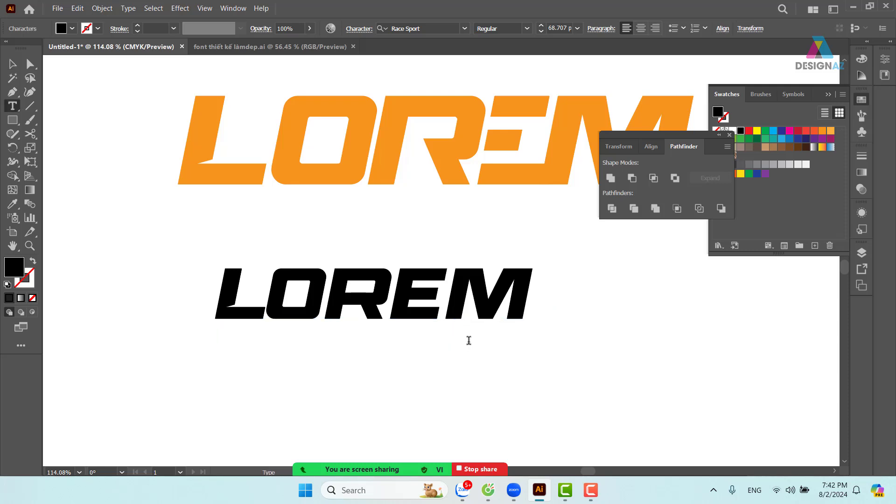
{"action": "key", "text": "alt+Left"}
{"action": "key", "text": "alt+Left"}
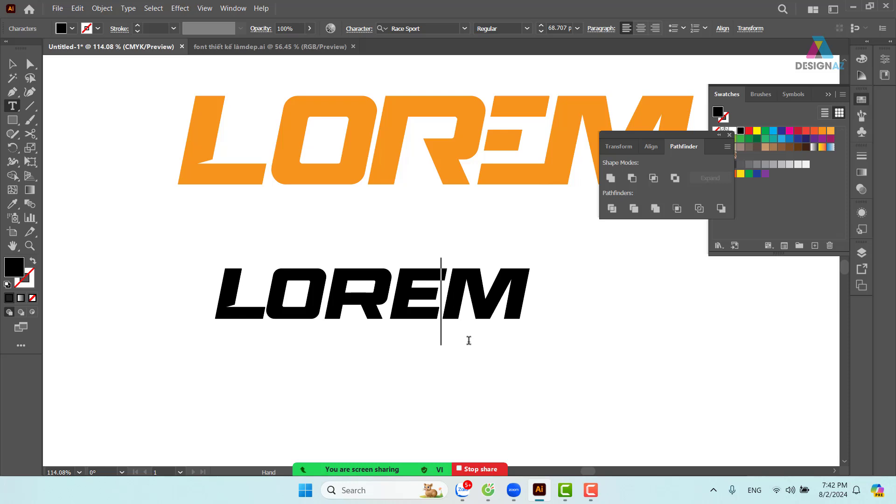
{"action": "left_click", "coordinate": [390, 313]}
{"action": "key", "text": "alt+Left"}
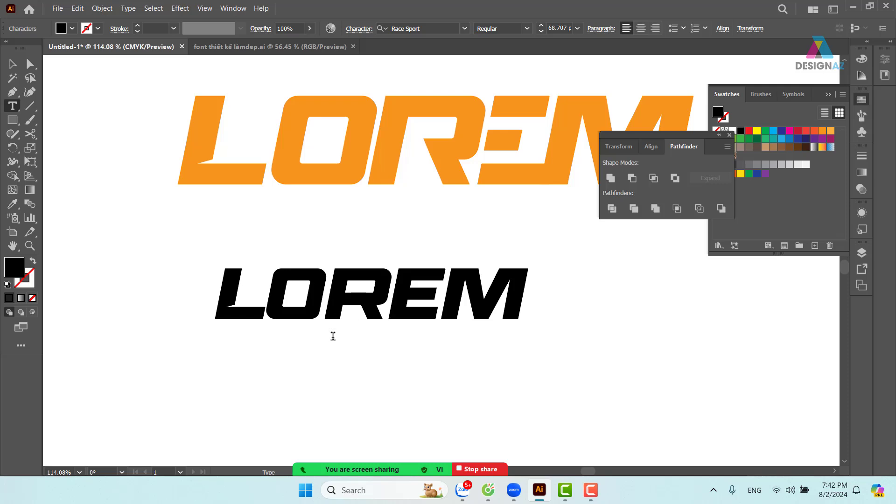
{"action": "key", "text": "Left"}
{"action": "key", "text": "alt+Left"}
{"action": "left_click", "coordinate": [13, 64]}
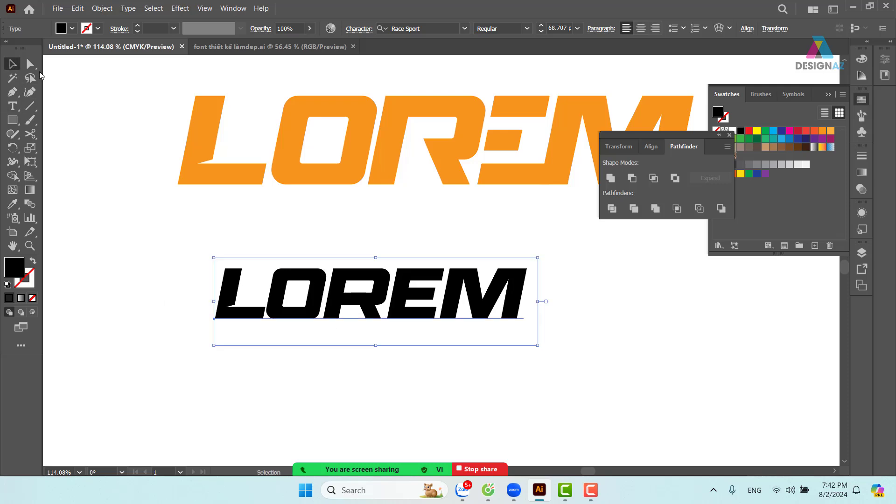
Convert the black LOREM text to outlines and deselect it
{"action": "left_click", "coordinate": [532, 206]}
{"action": "left_click", "coordinate": [514, 291]}
{"action": "left_click", "coordinate": [128, 7]}
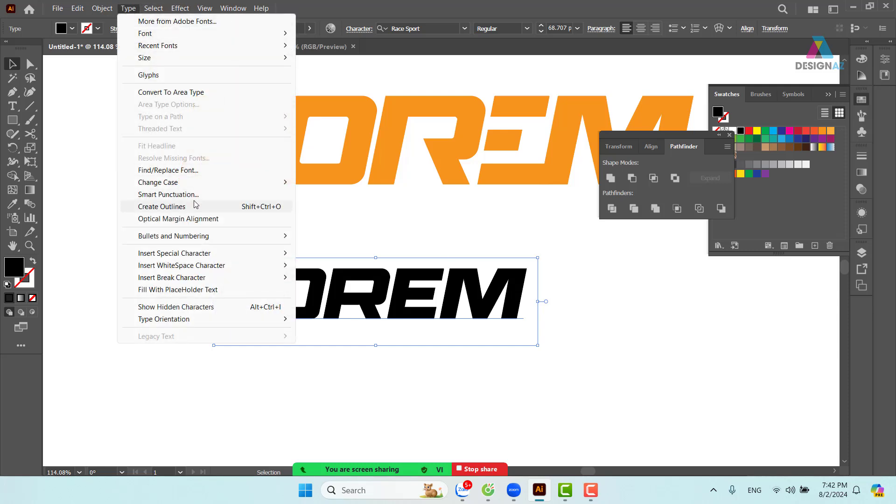
{"action": "left_click", "coordinate": [221, 208]}
{"action": "left_click", "coordinate": [506, 340]}
Draw three separate slanted straight lines with the Pen tool across the black LOREM lettering, extending beyond it at both ends
{"action": "key", "text": "z"}
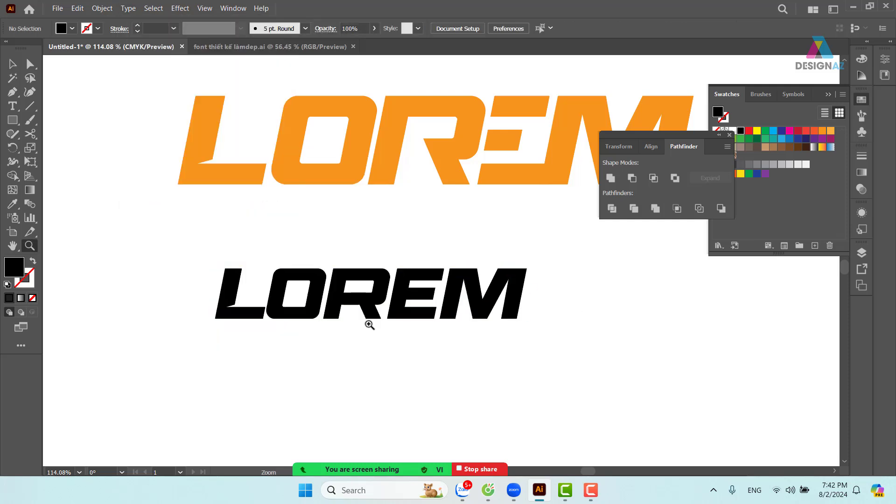
{"action": "left_click", "coordinate": [320, 292]}
{"action": "left_click_drag", "start_coordinate": [474, 303], "coordinate": [432, 294]}
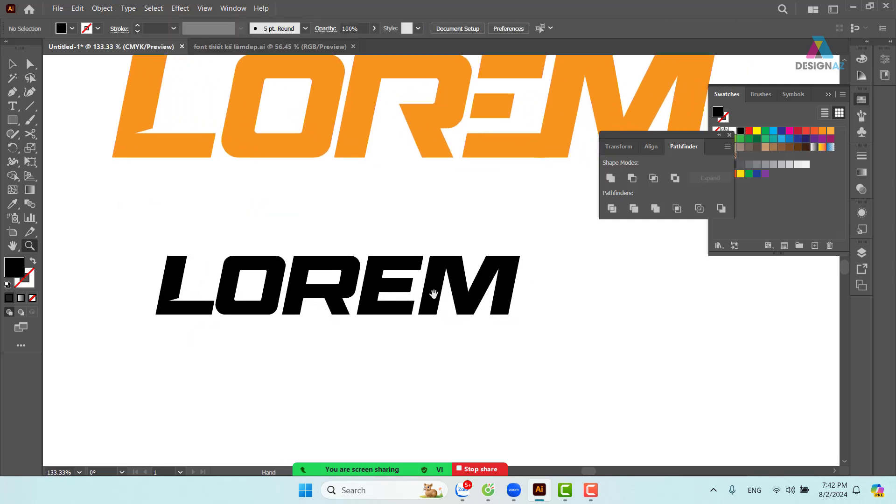
{"action": "left_click", "coordinate": [12, 92]}
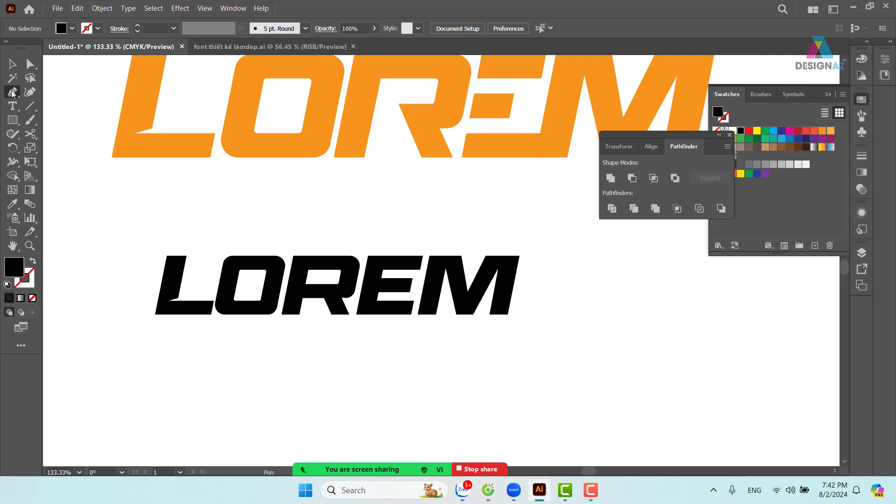
{"action": "left_click", "coordinate": [123, 291]}
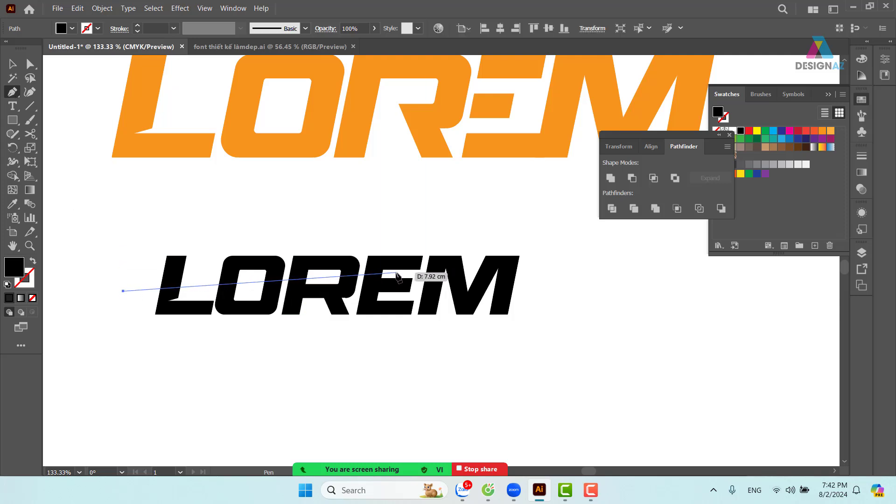
{"action": "left_click", "coordinate": [570, 259]}
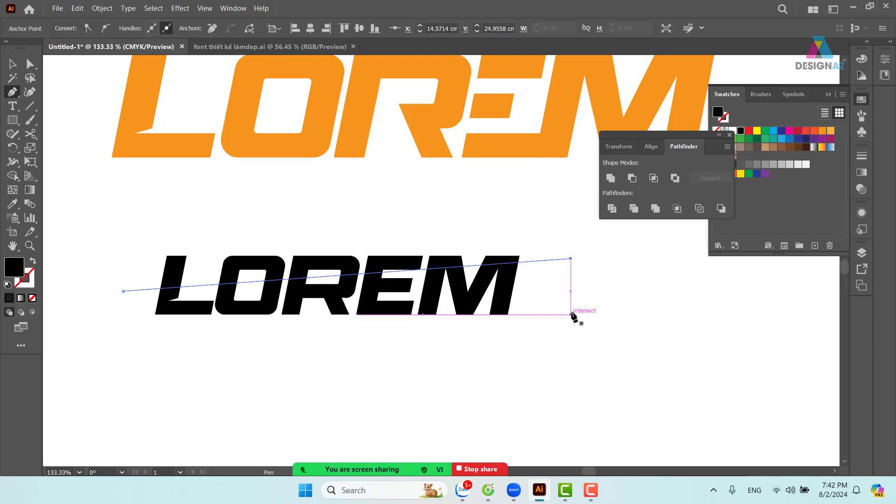
{"action": "left_click", "coordinate": [568, 322]}
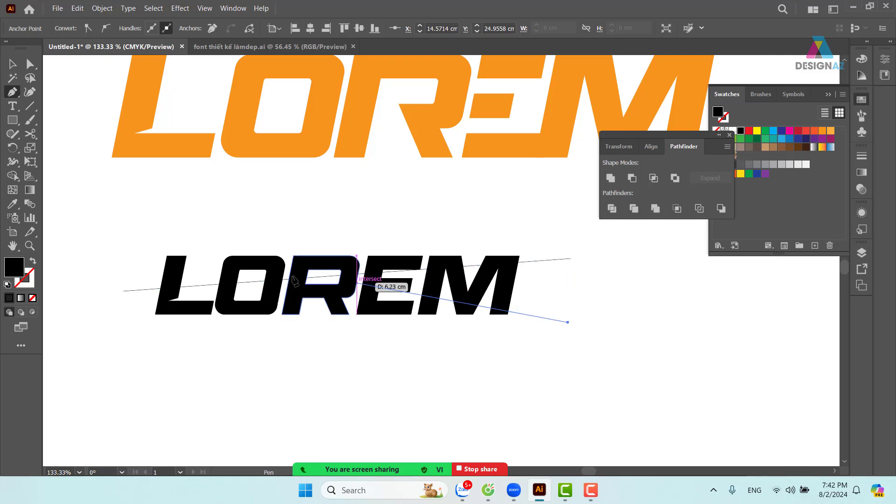
{"action": "left_click", "coordinate": [86, 253]}
{"action": "key", "text": "Escape"}
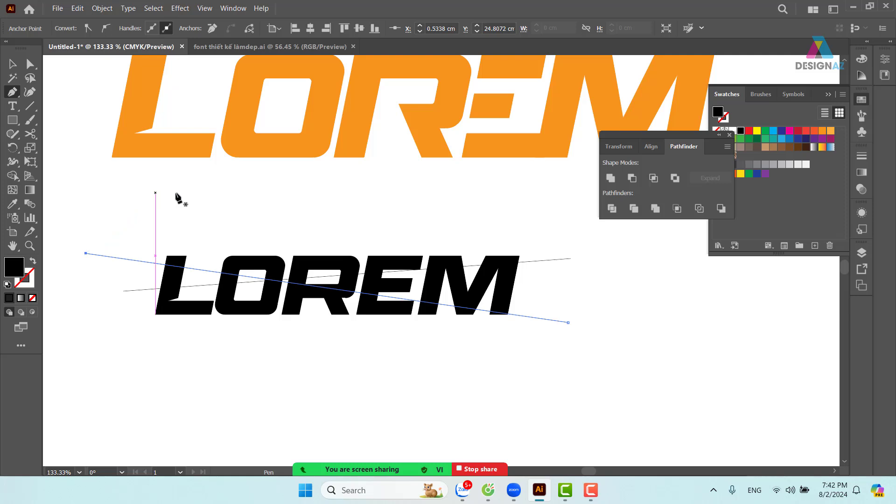
{"action": "left_click", "coordinate": [159, 359]}
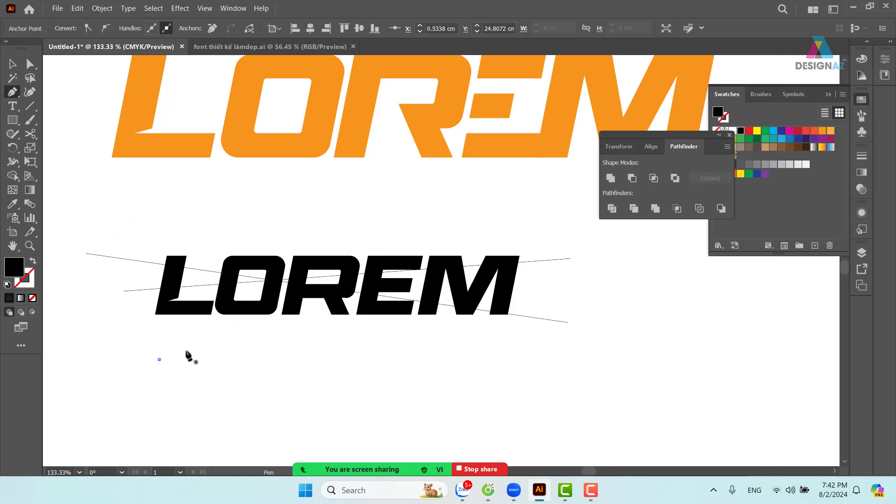
{"action": "left_click", "coordinate": [544, 272]}
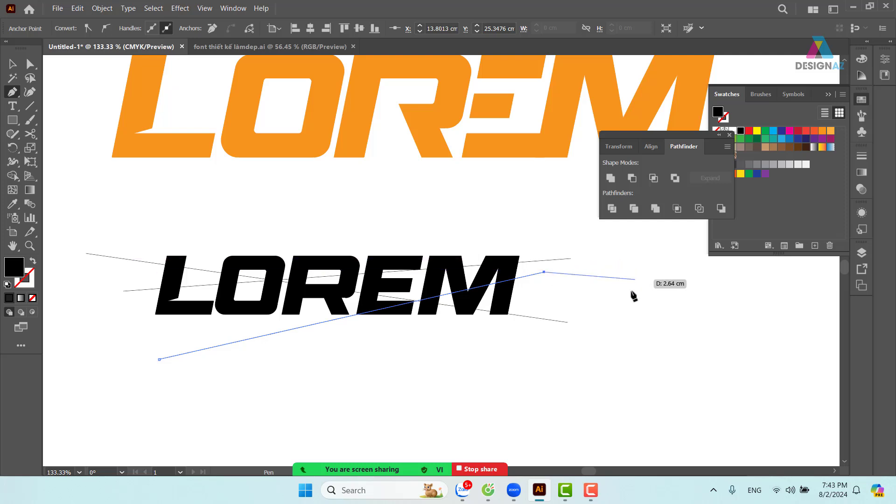
{"action": "left_click", "coordinate": [13, 63]}
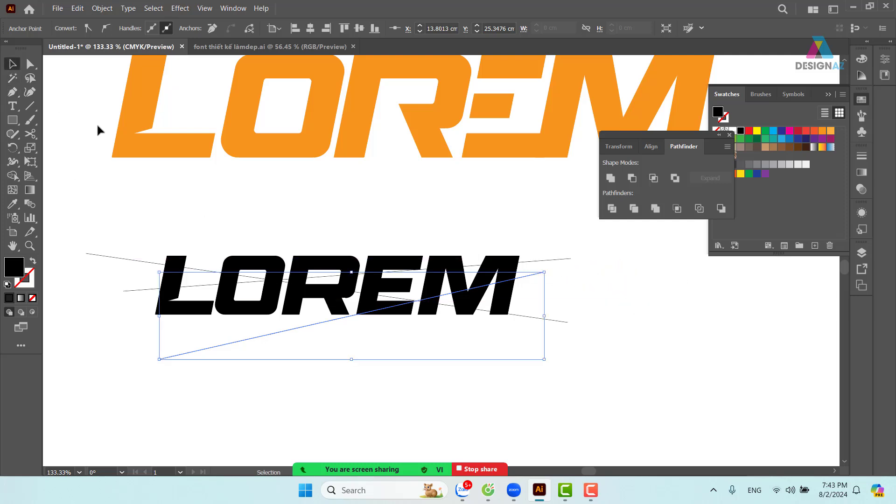
{"action": "left_click", "coordinate": [226, 198]}
Divide the black LOREM letters along the three lines with Pathfinder and ungroup the resulting pieces
{"action": "left_click_drag", "start_coordinate": [204, 211], "coordinate": [382, 366]}
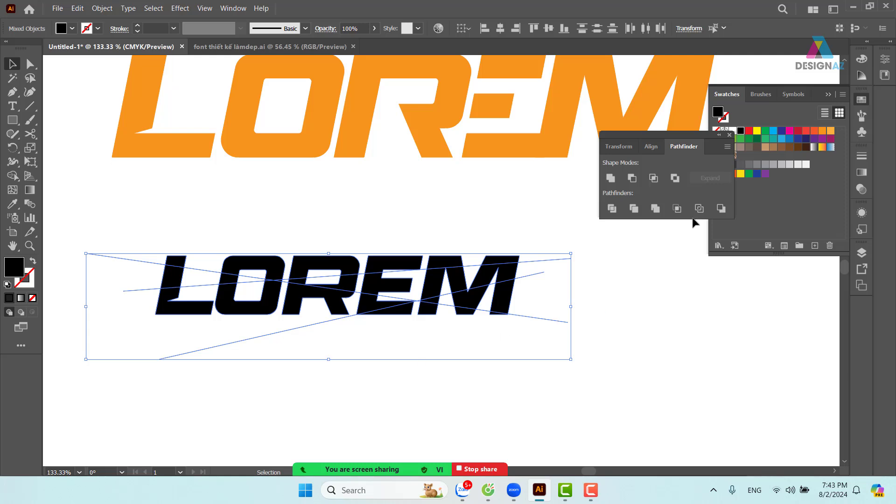
{"action": "left_click", "coordinate": [612, 208]}
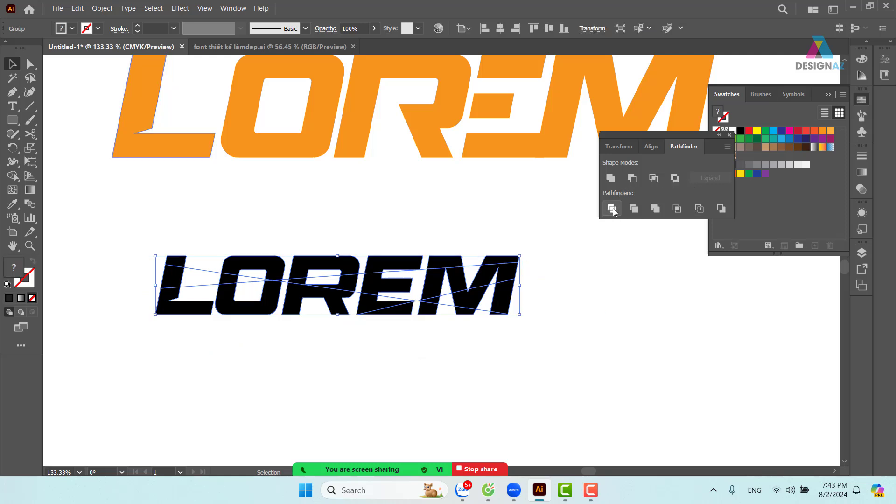
{"action": "right_click", "coordinate": [420, 290]}
{"action": "left_click", "coordinate": [458, 170]}
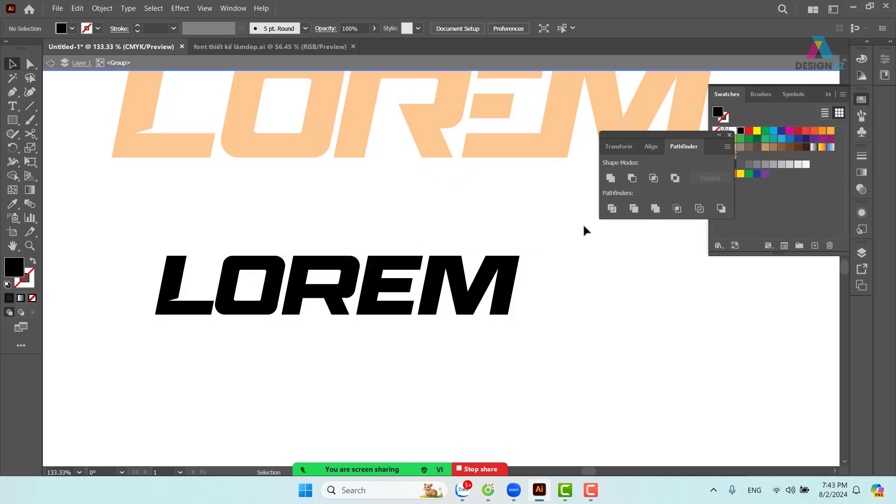
{"action": "double_click", "coordinate": [587, 306]}
{"action": "left_click", "coordinate": [464, 283]}
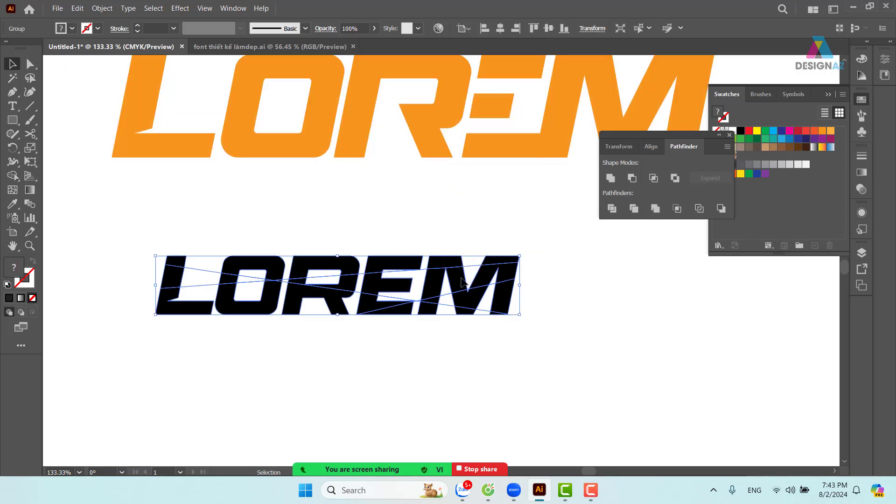
{"action": "right_click", "coordinate": [463, 281]}
{"action": "left_click", "coordinate": [488, 176]}
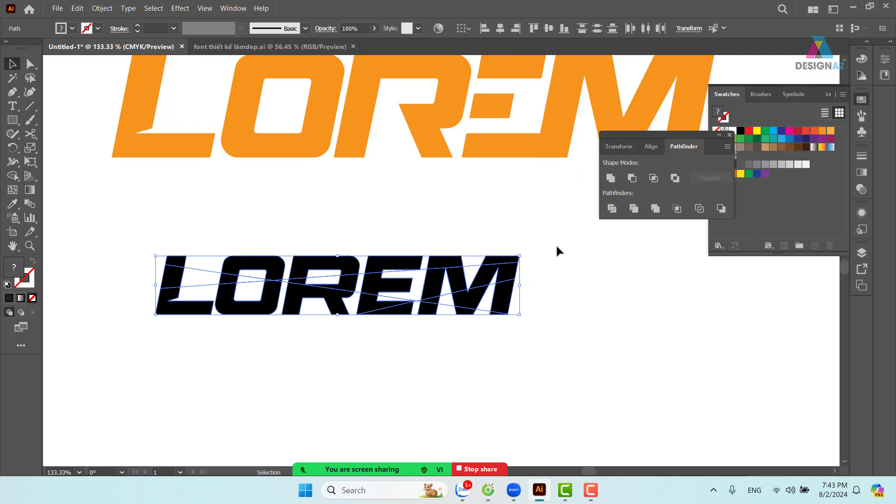
Nudge the top slices of all the black LOREM letters slightly up and to the left to open a slanted gap
{"action": "left_click", "coordinate": [558, 250]}
{"action": "left_click", "coordinate": [401, 267]}
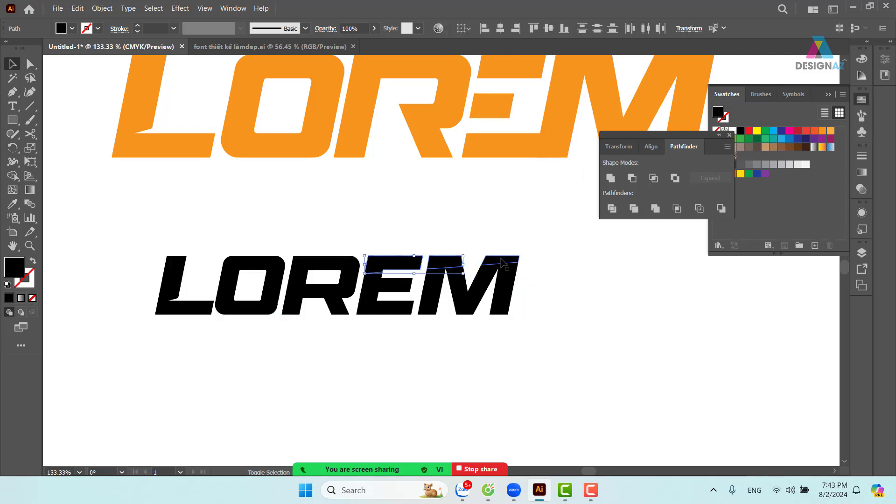
{"action": "left_click", "coordinate": [349, 269], "text": "shift"}
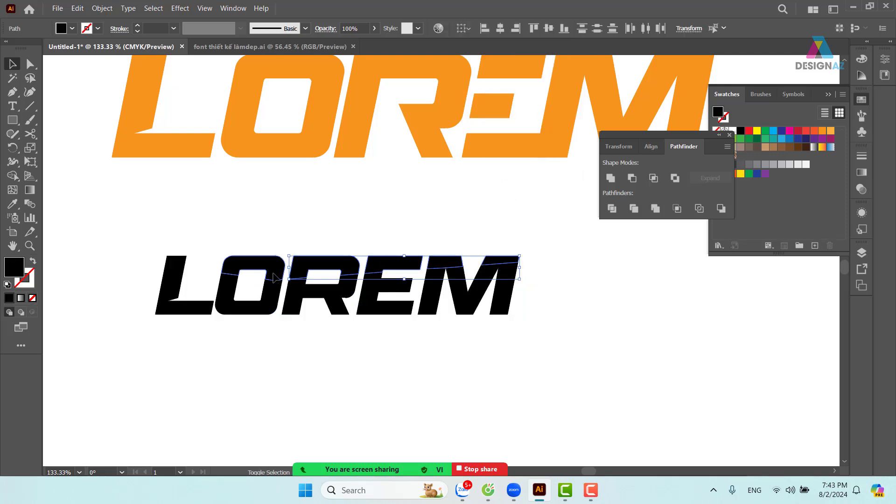
{"action": "left_click", "coordinate": [274, 278], "text": "shift"}
{"action": "left_click", "coordinate": [184, 265], "text": "shift"}
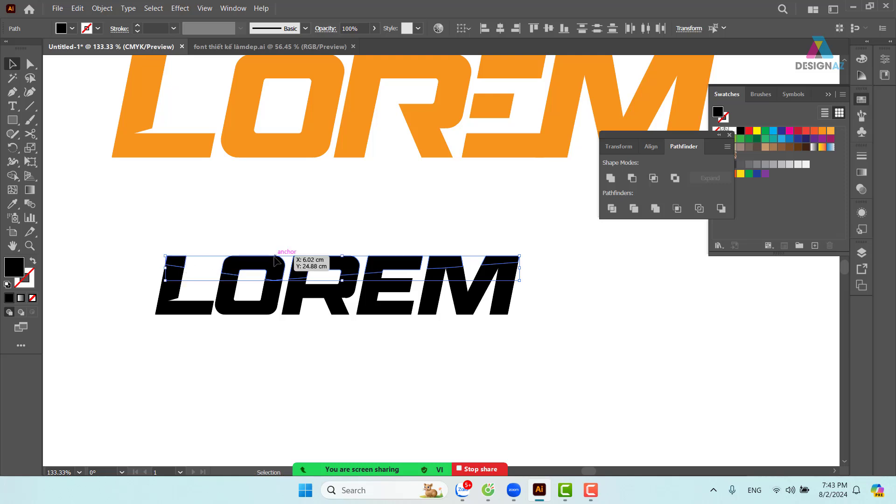
{"action": "key", "text": "Up"}
{"action": "key", "text": "Up"}
{"action": "key", "text": "Up"}
{"action": "key", "text": "Up"}
{"action": "key", "text": "Left"}
{"action": "key", "text": "Left"}
{"action": "key", "text": "Left"}
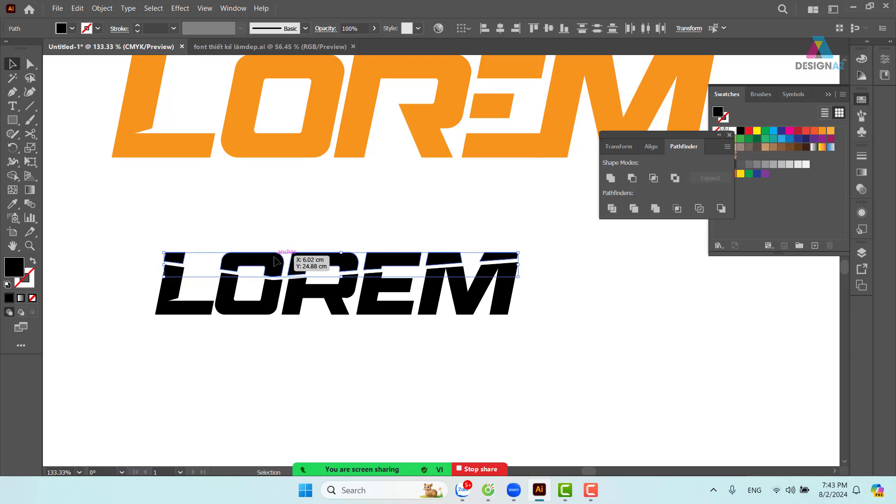
{"action": "key", "text": "Down"}
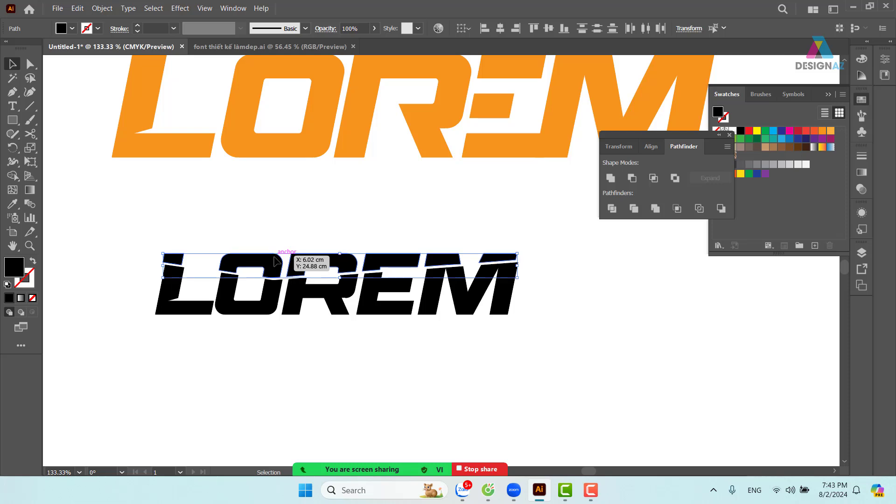
{"action": "left_click", "coordinate": [550, 272]}
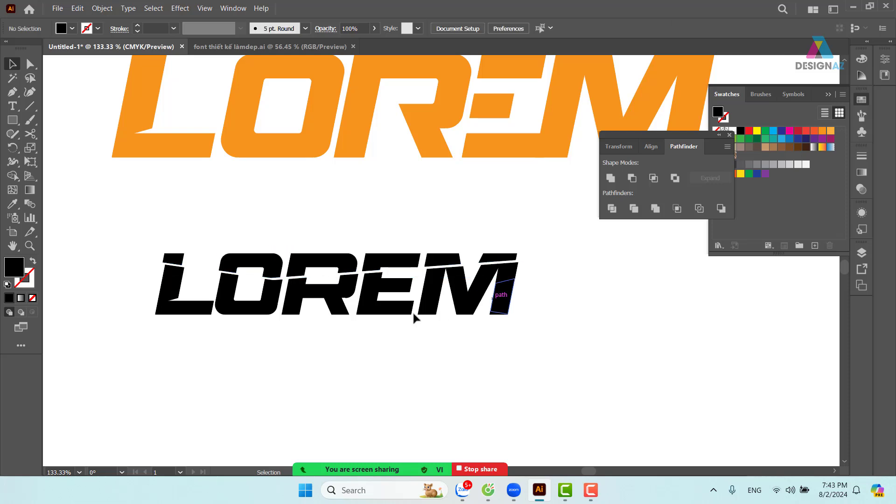
Nudge the bottom slices of the black L, O, R and E slightly left and down, away from the pieces above
{"action": "left_click", "coordinate": [229, 280]}
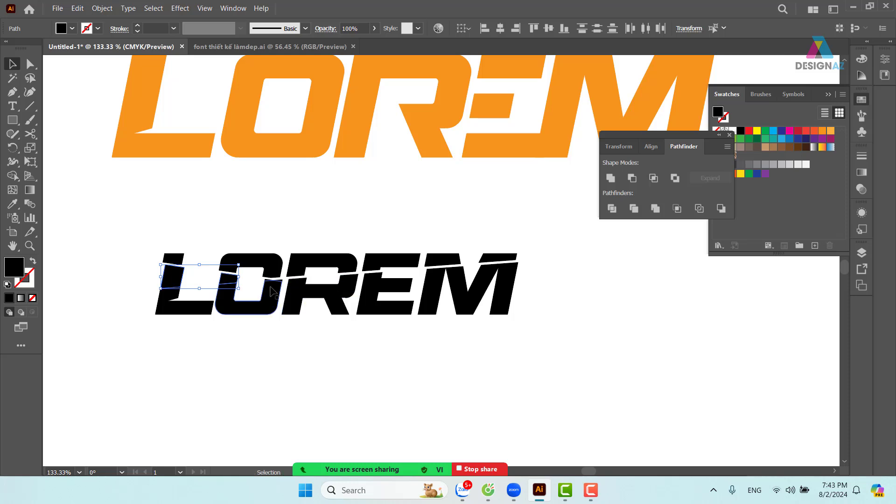
{"action": "left_click", "coordinate": [208, 310]}
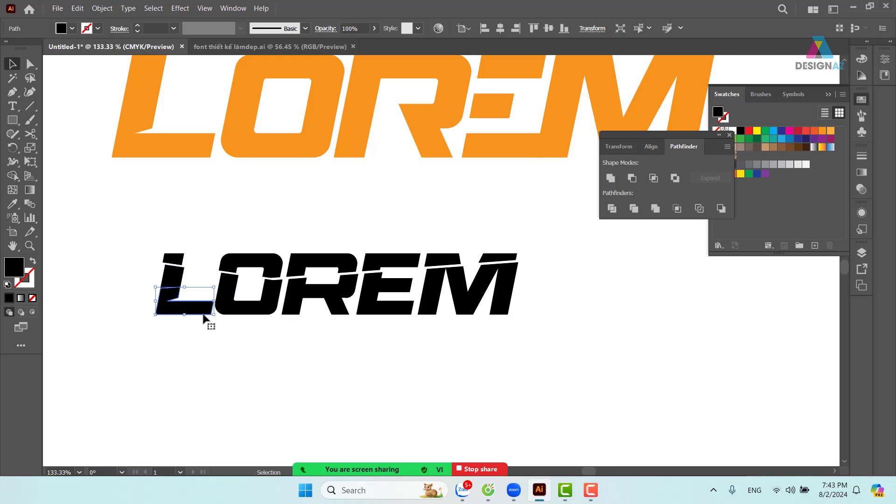
{"action": "left_click", "coordinate": [232, 308], "text": "shift"}
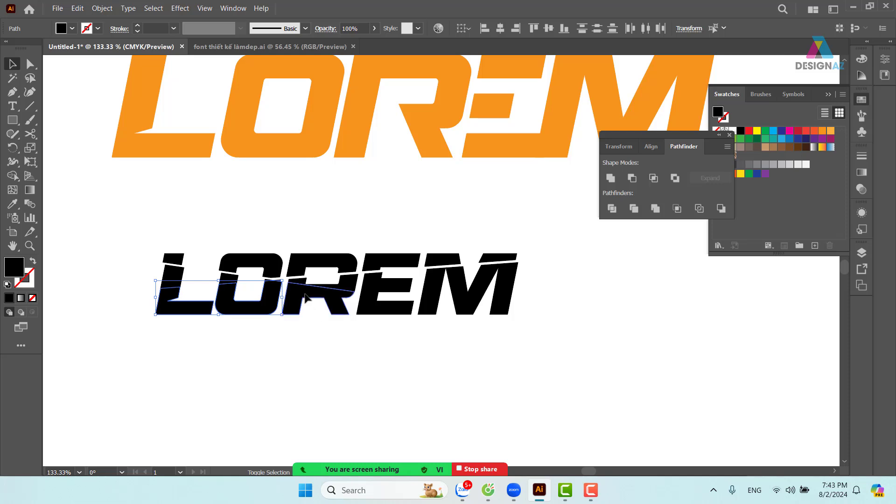
{"action": "left_click", "coordinate": [322, 306], "text": "shift"}
{"action": "left_click", "coordinate": [378, 311], "text": "shift"}
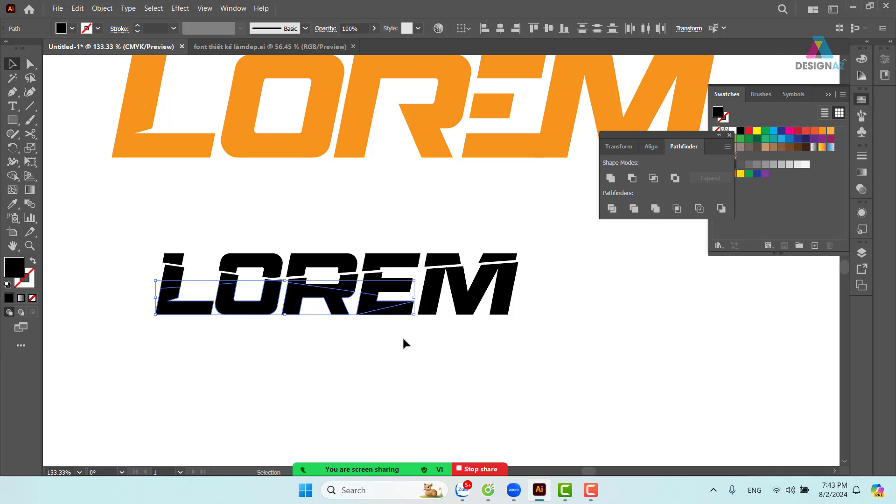
{"action": "key", "text": "Left"}
{"action": "key", "text": "Left"}
{"action": "key", "text": "Left"}
{"action": "key", "text": "Down"}
{"action": "key", "text": "Down"}
{"action": "key", "text": "Down"}
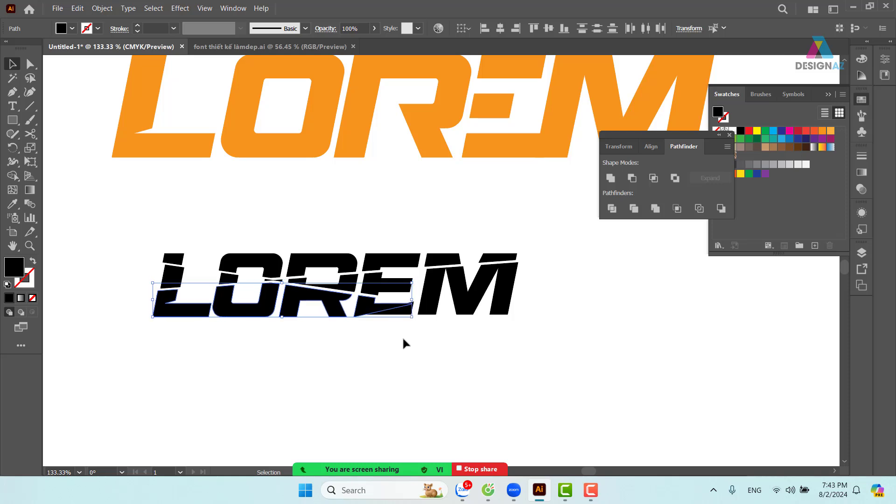
{"action": "left_click", "coordinate": [468, 373]}
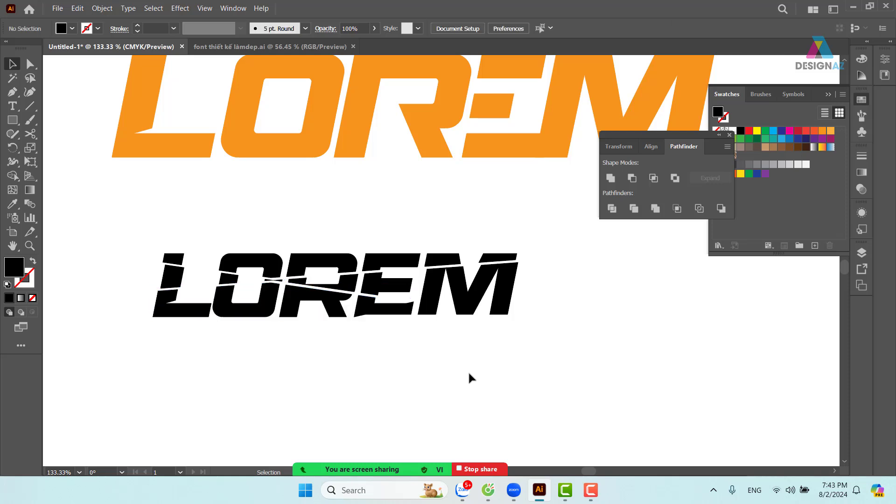
Nudge the lower-middle slices of the black M slightly right and down to separate them from its upper part
{"action": "left_click", "coordinate": [469, 305]}
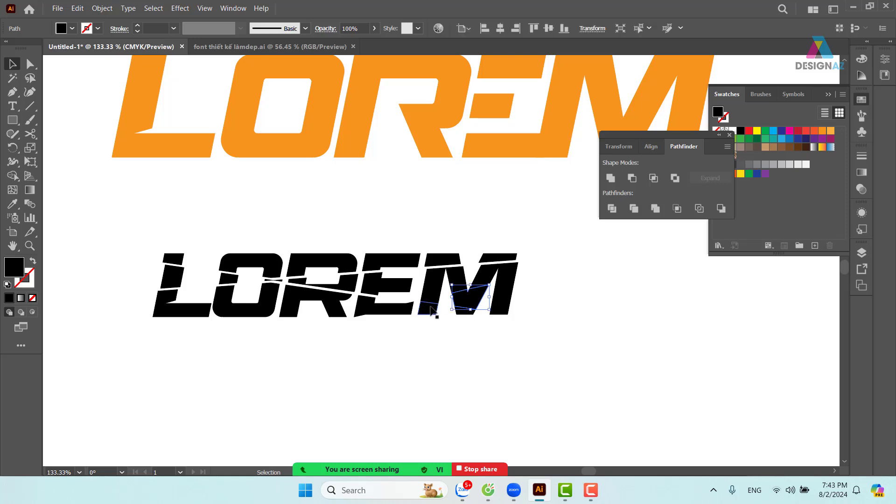
{"action": "left_click", "coordinate": [507, 298], "text": "shift"}
{"action": "key", "text": "Right"}
{"action": "key", "text": "Right"}
{"action": "key", "text": "Right"}
{"action": "key", "text": "Right"}
{"action": "key", "text": "Right"}
{"action": "key", "text": "Right"}
{"action": "key", "text": "Right"}
{"action": "key", "text": "Right"}
{"action": "key", "text": "Right"}
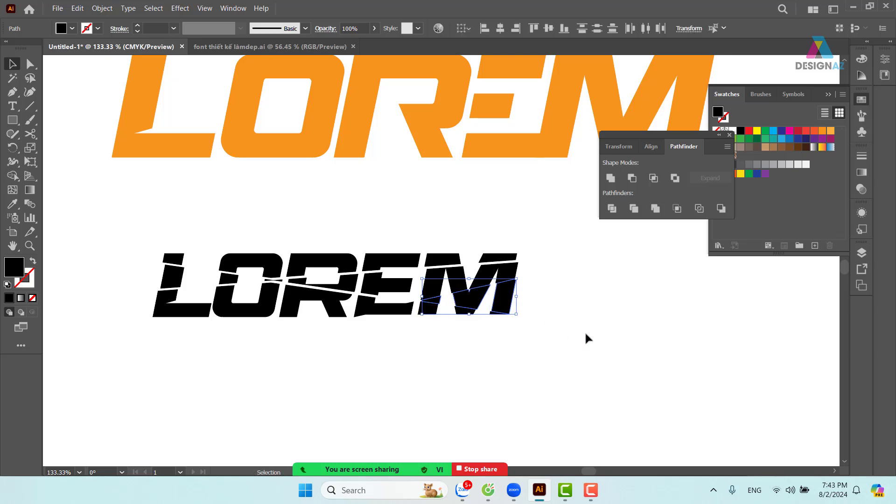
{"action": "key", "text": "Down"}
{"action": "key", "text": "Down"}
{"action": "key", "text": "Down"}
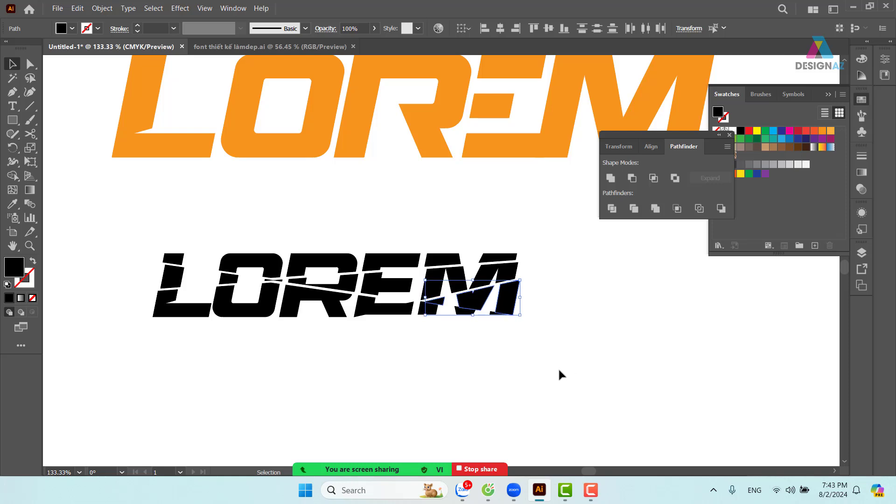
{"action": "left_click", "coordinate": [475, 338]}
Nudge the three bottommost slices of the black M slightly down to open a gap beneath its middle slices
{"action": "left_click", "coordinate": [430, 314]}
{"action": "left_click", "coordinate": [467, 311], "text": "shift"}
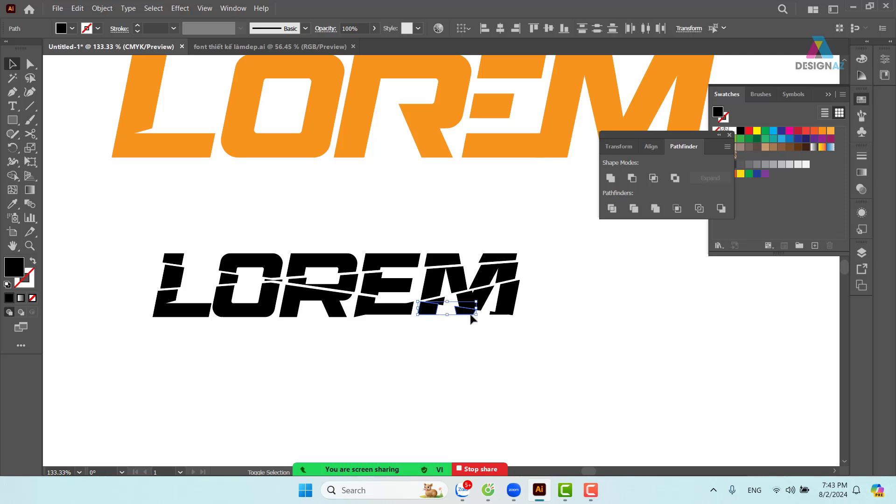
{"action": "left_click", "coordinate": [494, 312], "text": "shift"}
{"action": "key", "text": "Down"}
{"action": "key", "text": "Down"}
{"action": "key", "text": "Down"}
{"action": "key", "text": "Down"}
{"action": "key", "text": "Down"}
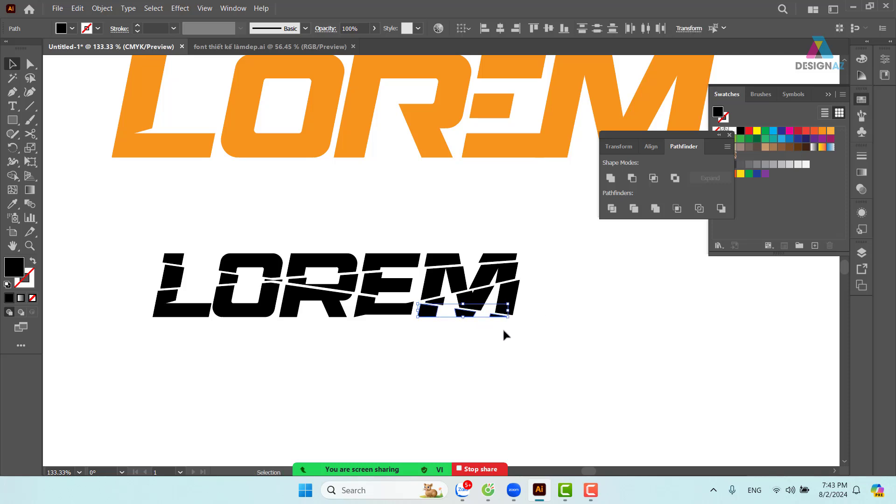
Nudge the lowest sliced fragment of the black letter E slightly down and to the right to open a diagonal gap
{"action": "left_click", "coordinate": [462, 331]}
{"action": "left_click", "coordinate": [408, 316]}
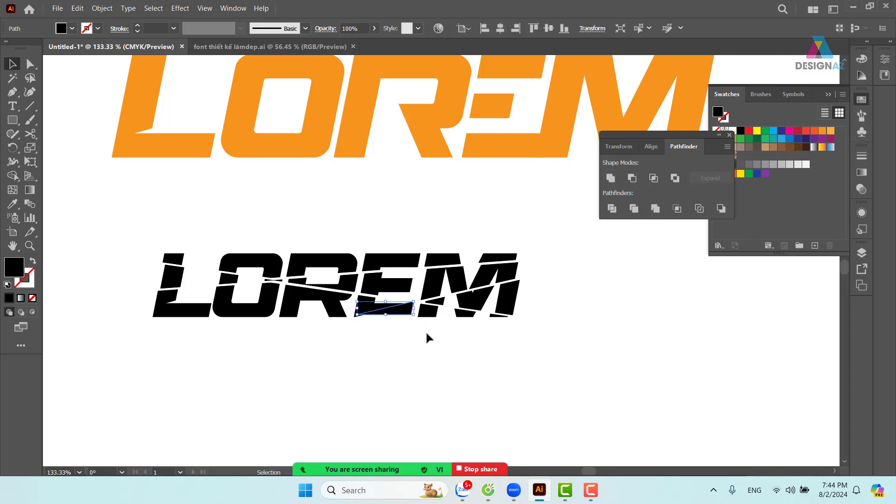
{"action": "key", "text": "Down"}
{"action": "key", "text": "Down"}
{"action": "key", "text": "Down"}
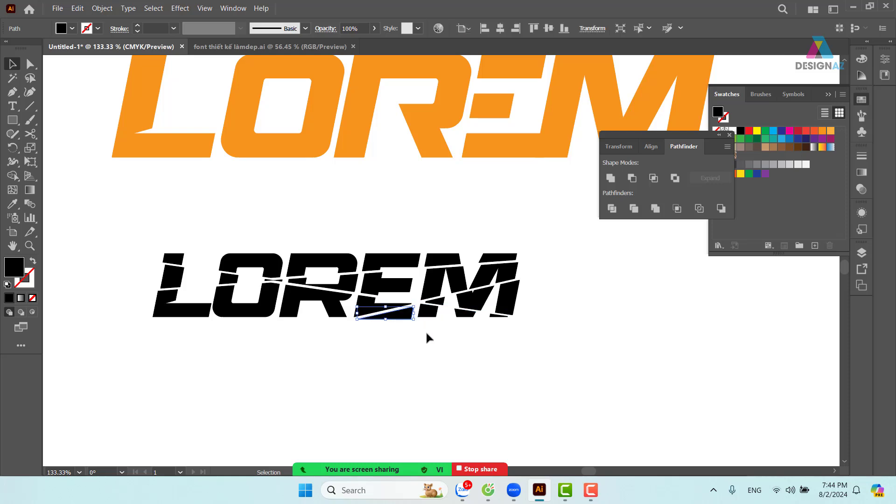
{"action": "key", "text": "Right"}
{"action": "key", "text": "Right"}
{"action": "key", "text": "Right"}
{"action": "key", "text": "Right"}
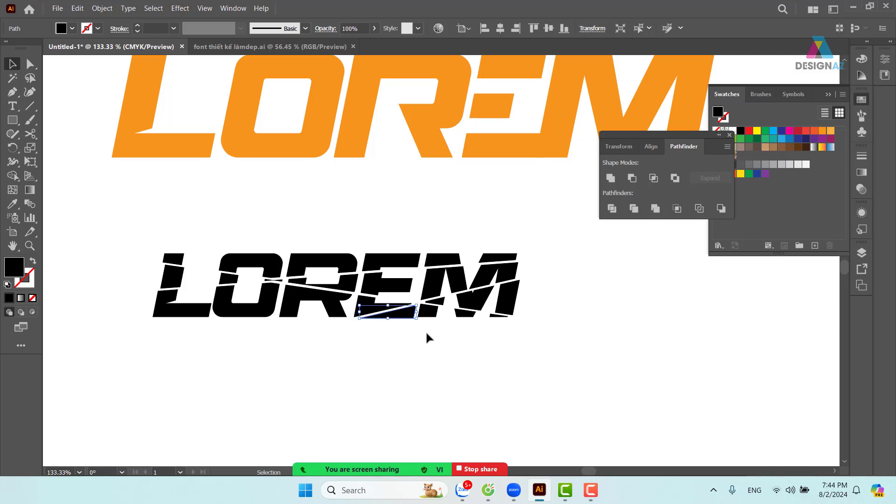
{"action": "left_click", "coordinate": [352, 362]}
{"action": "left_click", "coordinate": [332, 313]}
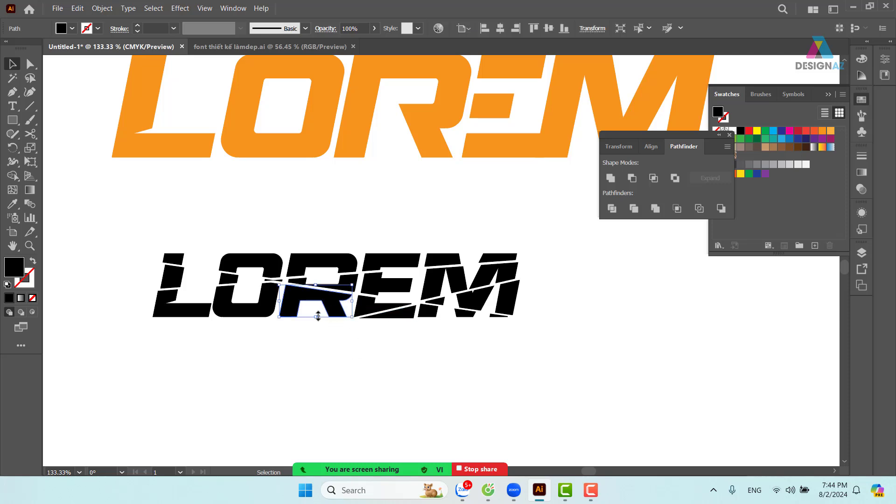
{"action": "left_click", "coordinate": [261, 346]}
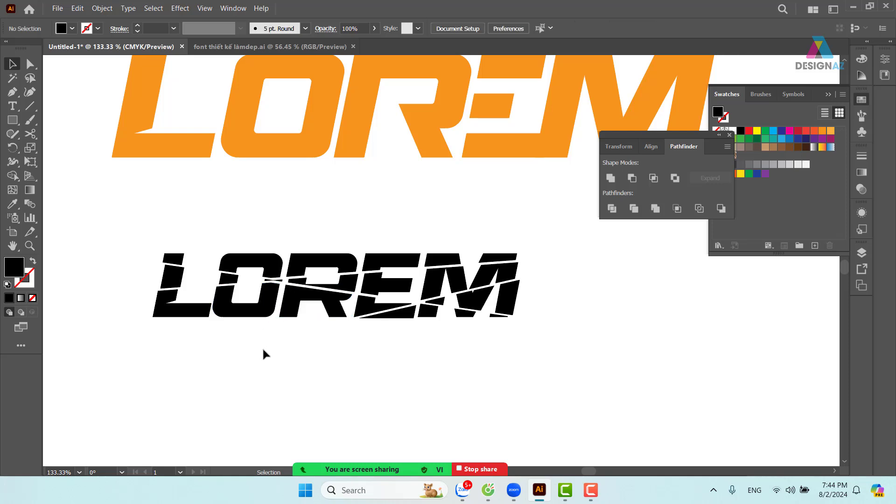
Fill the lower fragments of the black L, O and R with red, dark blue and green respectively
{"action": "left_click", "coordinate": [174, 309]}
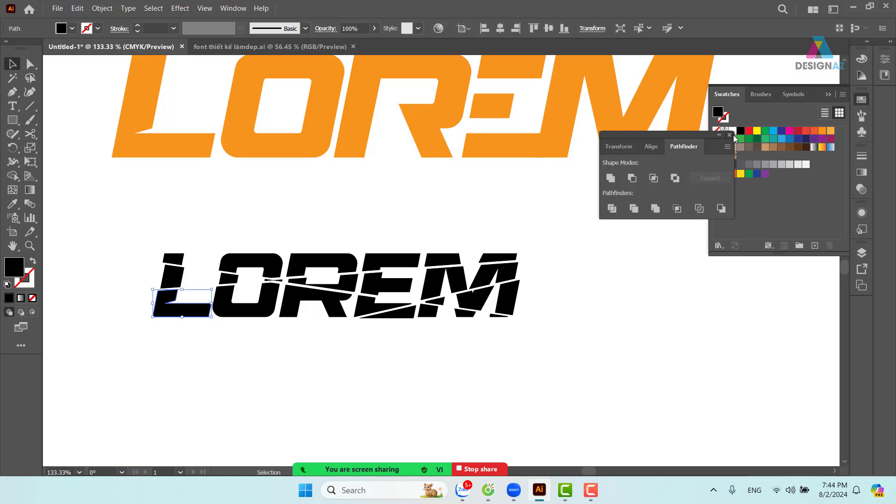
{"action": "left_click", "coordinate": [730, 135]}
{"action": "left_click", "coordinate": [749, 131]}
{"action": "left_click", "coordinate": [630, 261]}
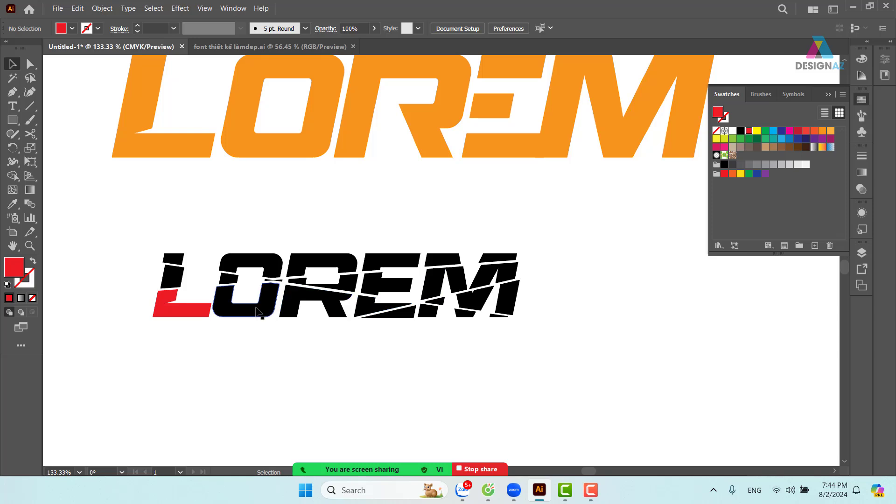
{"action": "left_click", "coordinate": [259, 312]}
{"action": "left_click", "coordinate": [781, 138]}
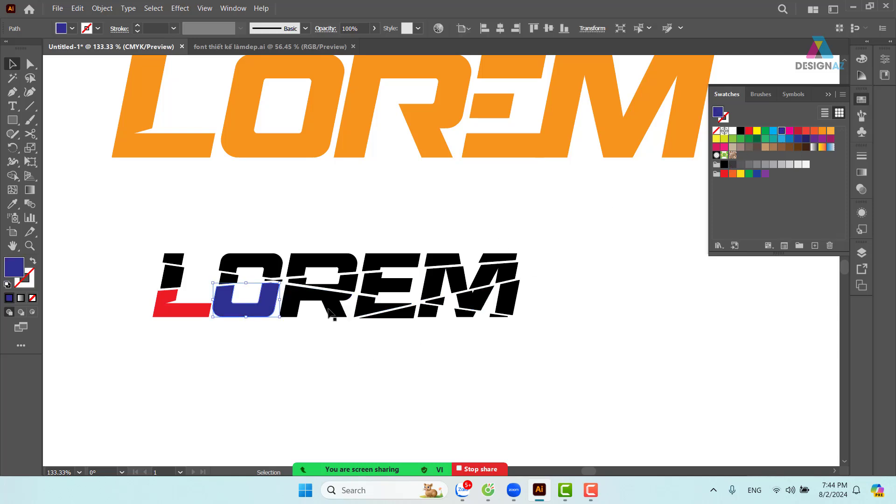
{"action": "left_click", "coordinate": [331, 311]}
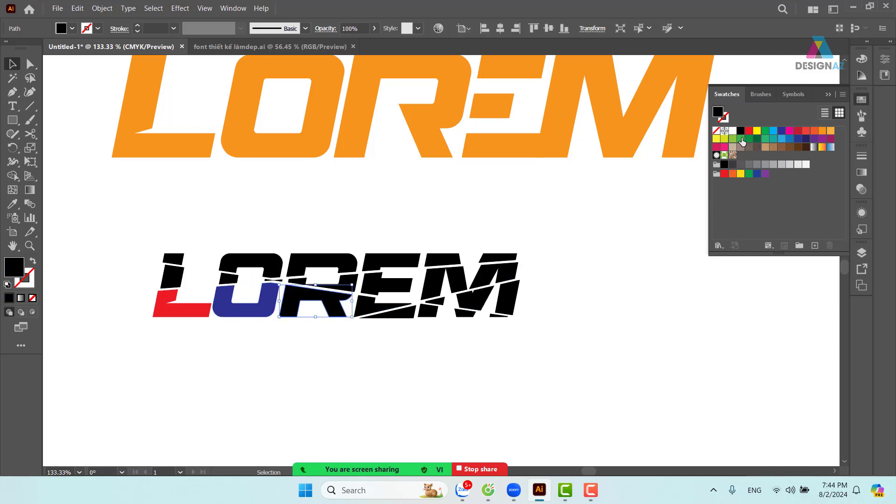
{"action": "left_click", "coordinate": [740, 139]}
{"action": "left_click", "coordinate": [558, 273]}
Fill the top fragment of the R with light blue and the top fragment of the O with orange
{"action": "left_click", "coordinate": [294, 261]}
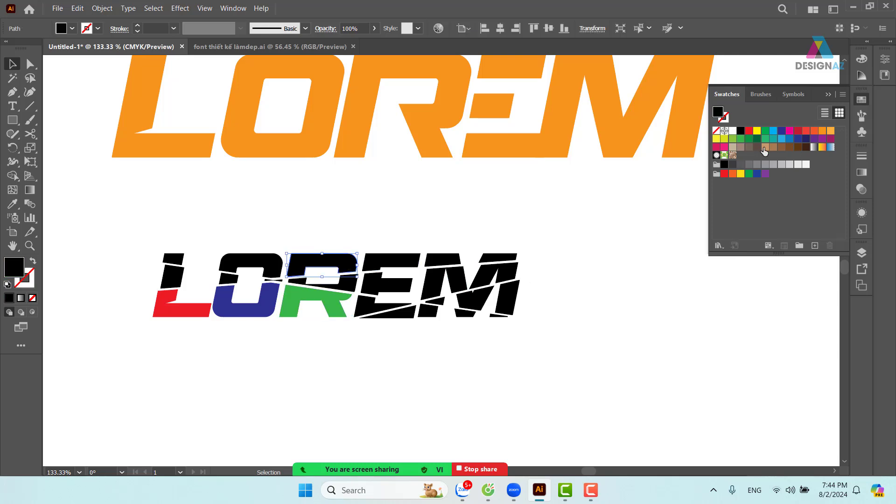
{"action": "left_click", "coordinate": [798, 139]}
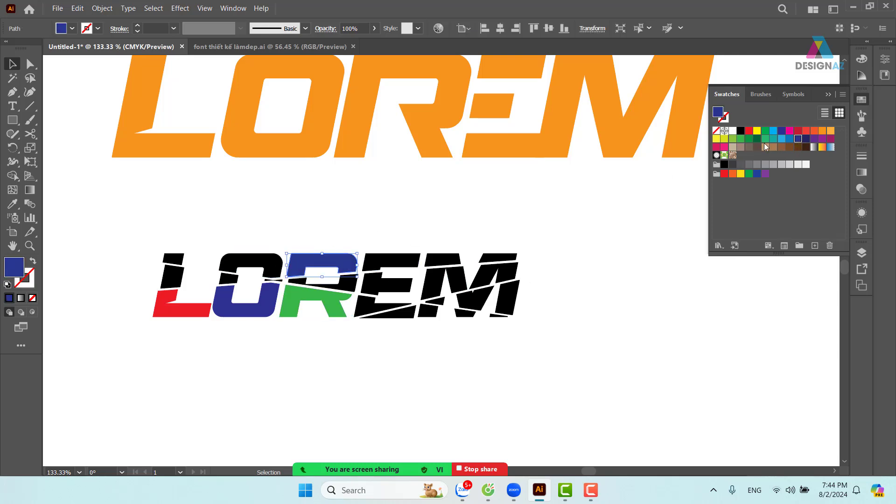
{"action": "left_click", "coordinate": [781, 139]}
{"action": "left_click", "coordinate": [325, 230]}
{"action": "left_click", "coordinate": [251, 263]}
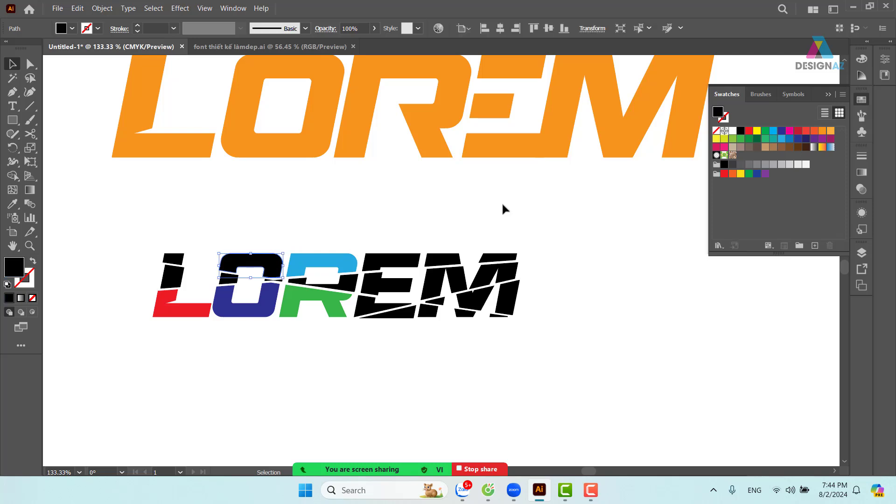
{"action": "left_click", "coordinate": [814, 131]}
{"action": "left_click", "coordinate": [198, 263]}
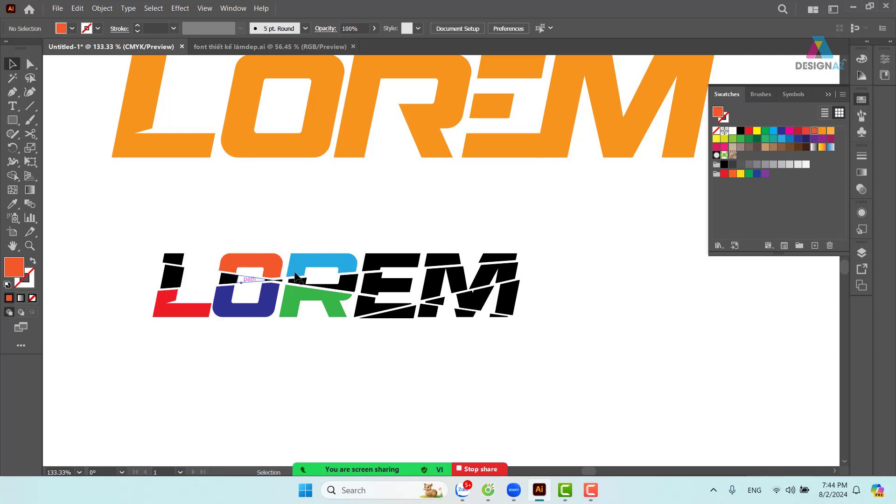
Fill the middle fragment of the E with pink and the small inner diagonal fragment of the M with crimson
{"action": "left_click", "coordinate": [387, 283]}
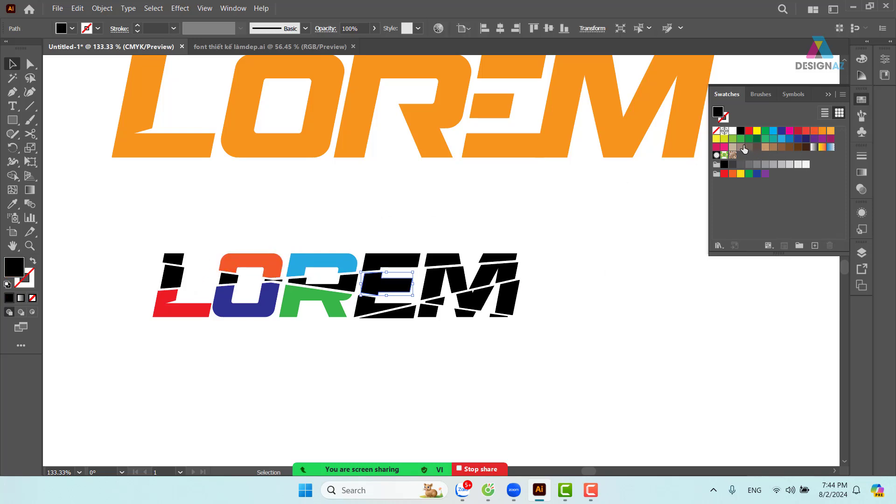
{"action": "left_click", "coordinate": [724, 147]}
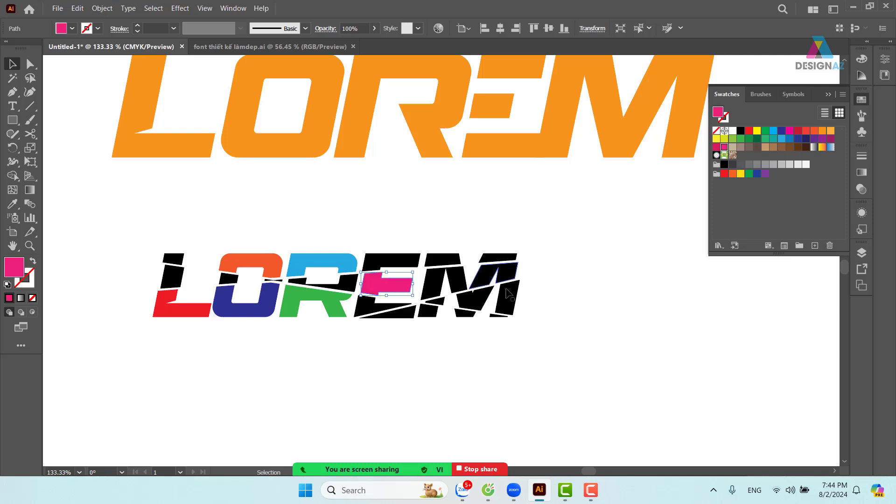
{"action": "left_click", "coordinate": [460, 285]}
{"action": "left_click", "coordinate": [716, 147]}
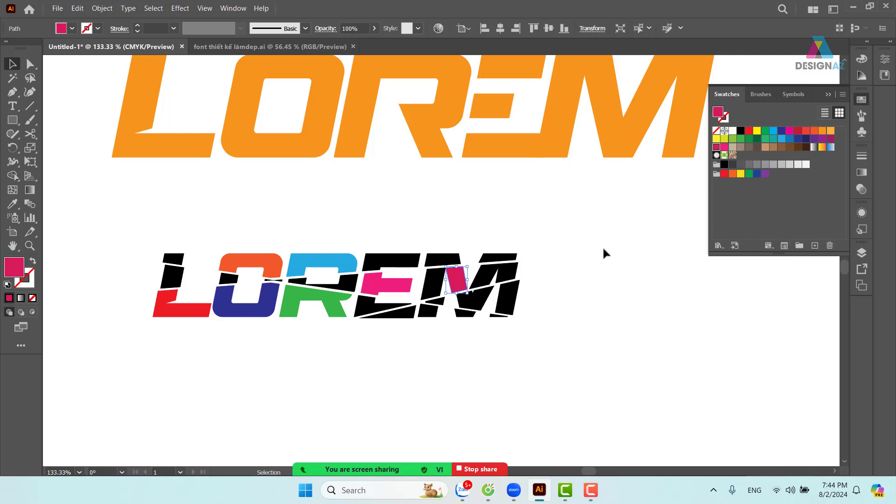
Fill the M's upper-right fragment with purple and the fragment of its right leg below it with brown
{"action": "left_click", "coordinate": [515, 271]}
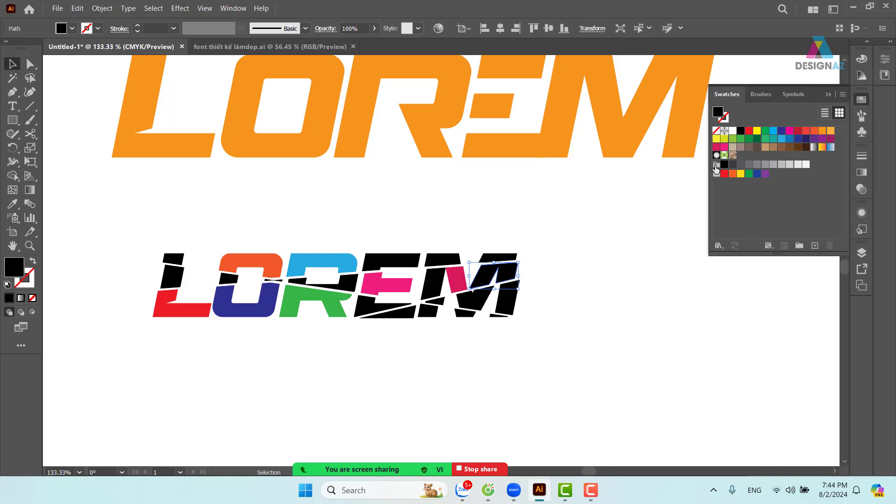
{"action": "left_click", "coordinate": [716, 147]}
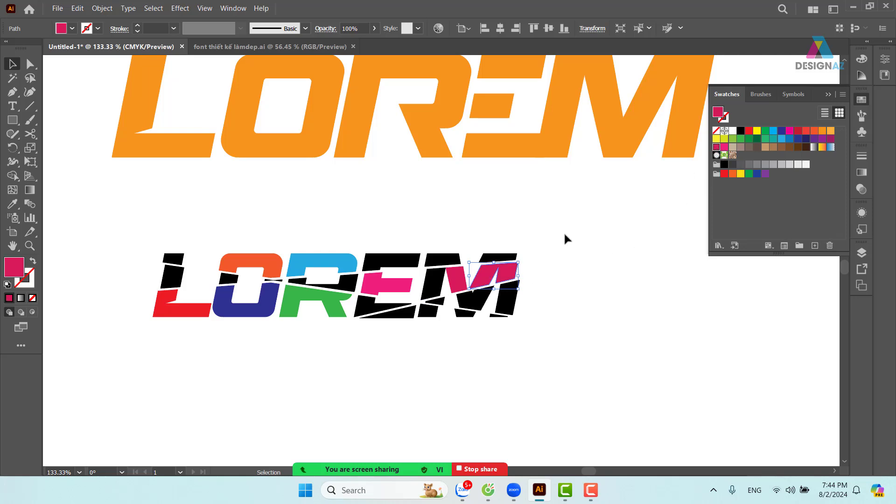
{"action": "left_click", "coordinate": [822, 139]}
{"action": "left_click", "coordinate": [566, 312]}
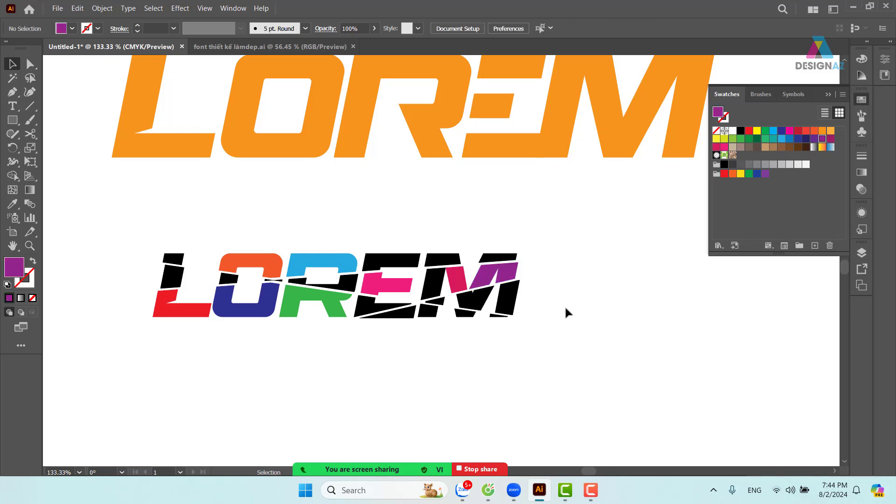
{"action": "left_click", "coordinate": [507, 306]}
{"action": "left_click", "coordinate": [781, 147]}
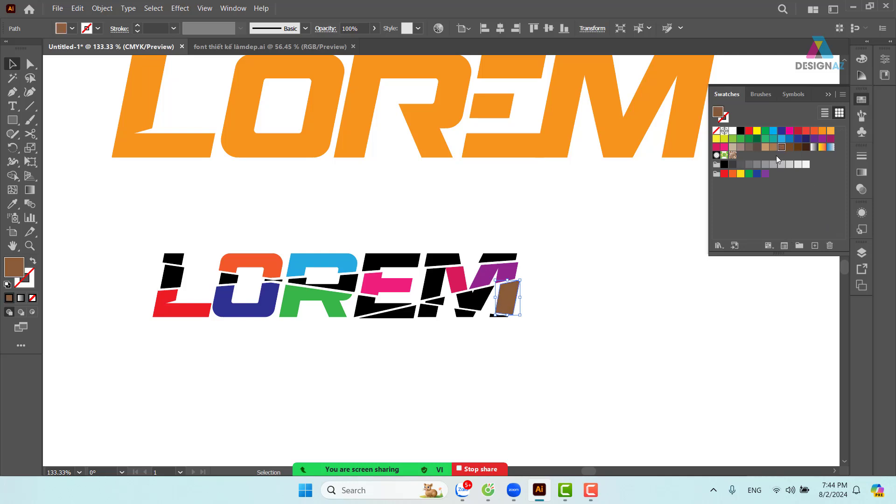
Fill the M's left and centre bottom fragments with navy and the bottom wedge of the E with green
{"action": "left_click", "coordinate": [463, 317]}
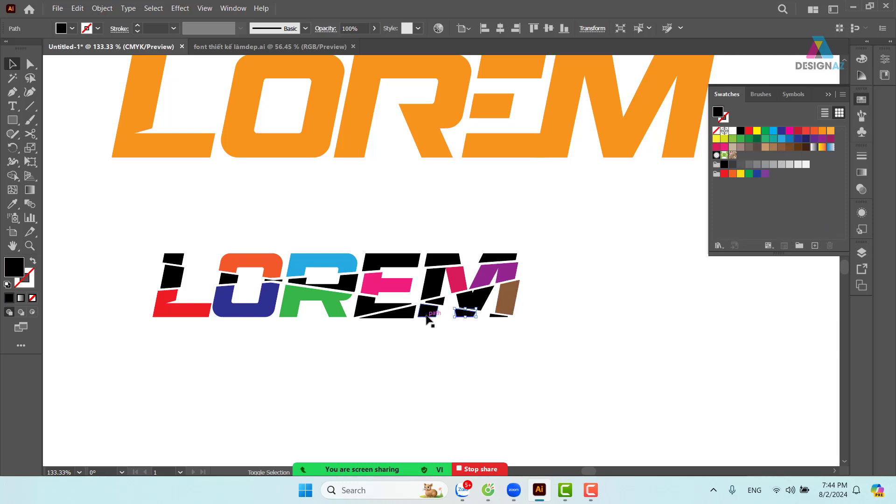
{"action": "left_click", "coordinate": [428, 311], "text": "shift"}
{"action": "left_click", "coordinate": [805, 142]}
{"action": "left_click", "coordinate": [573, 287]}
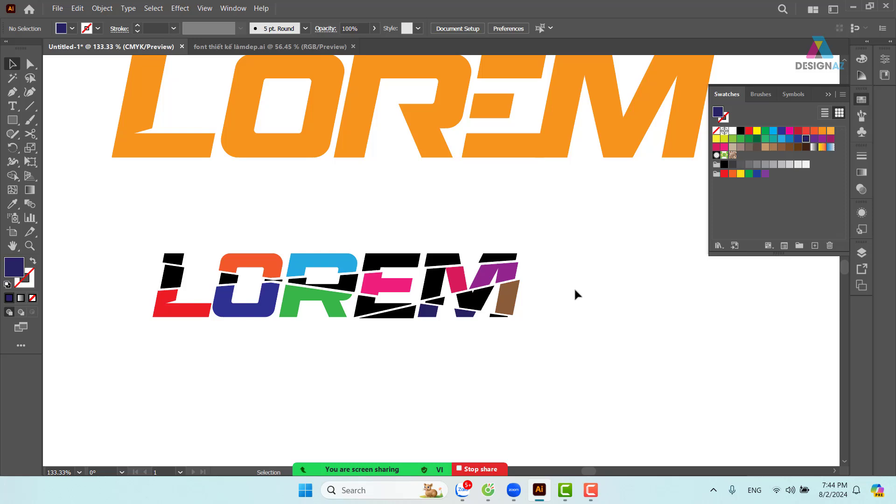
{"action": "left_click", "coordinate": [403, 314]}
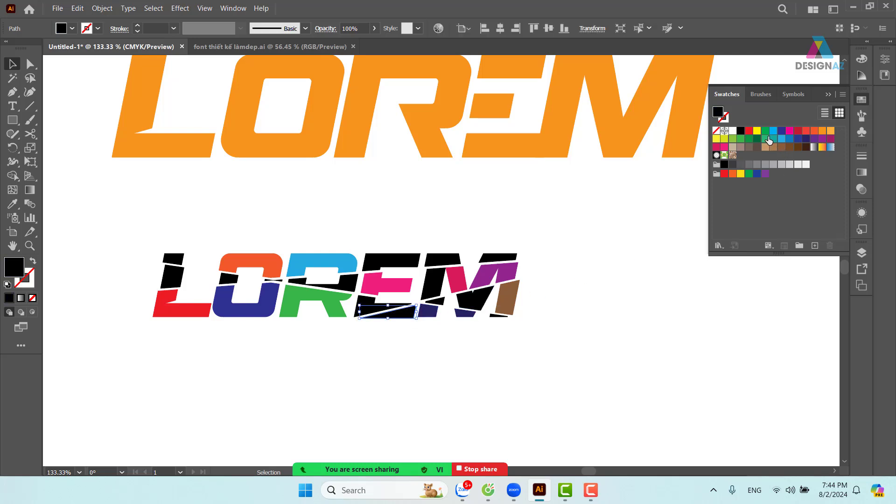
{"action": "left_click", "coordinate": [749, 138]}
{"action": "left_click", "coordinate": [560, 224]}
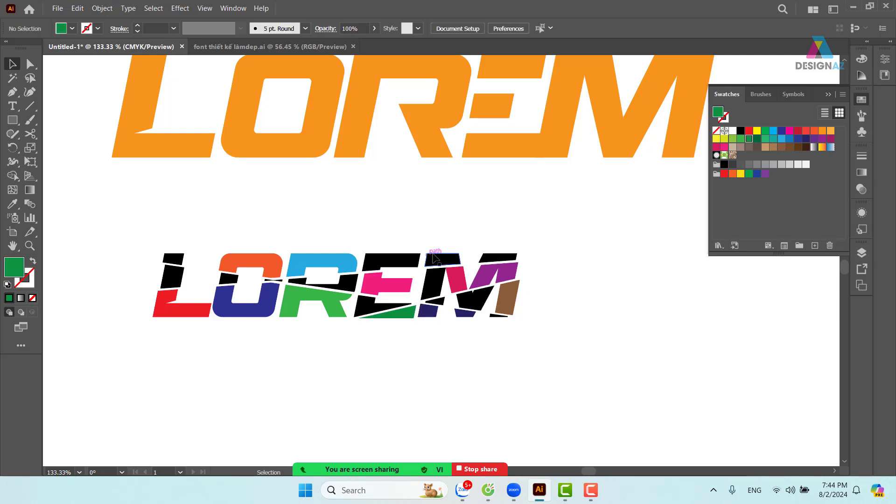
Fill both top fragments of the M with magenta
{"action": "left_click", "coordinate": [441, 259]}
{"action": "left_click", "coordinate": [497, 257], "text": "shift"}
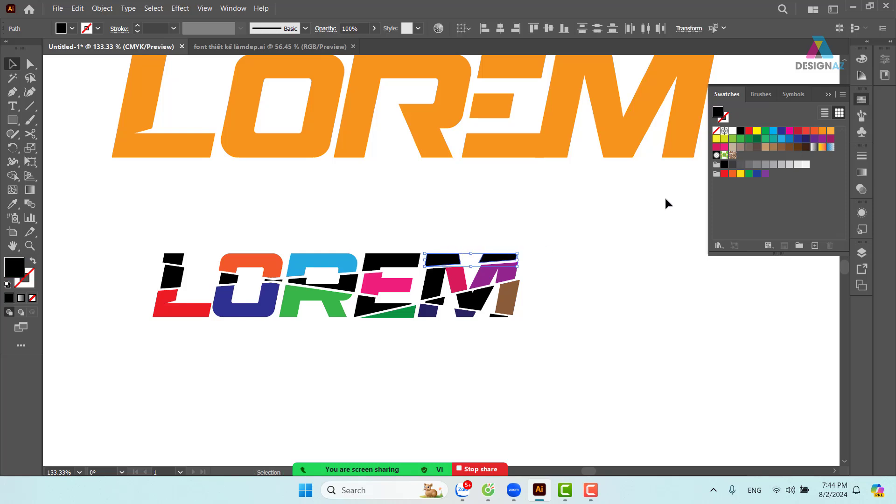
{"action": "left_click", "coordinate": [788, 132]}
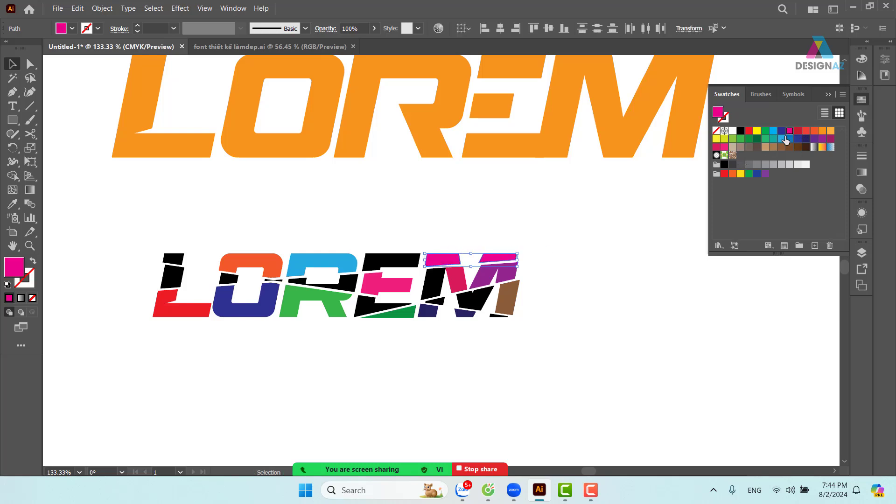
{"action": "left_click", "coordinate": [633, 273]}
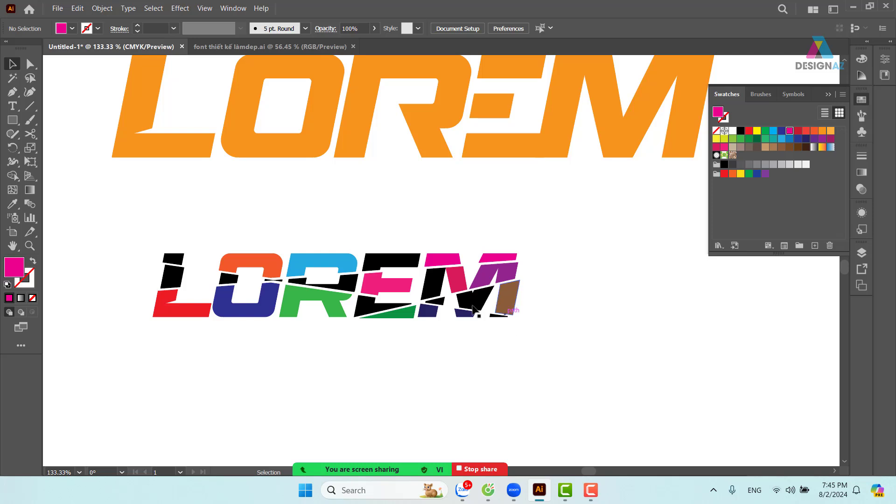
{"action": "left_click", "coordinate": [30, 64]}
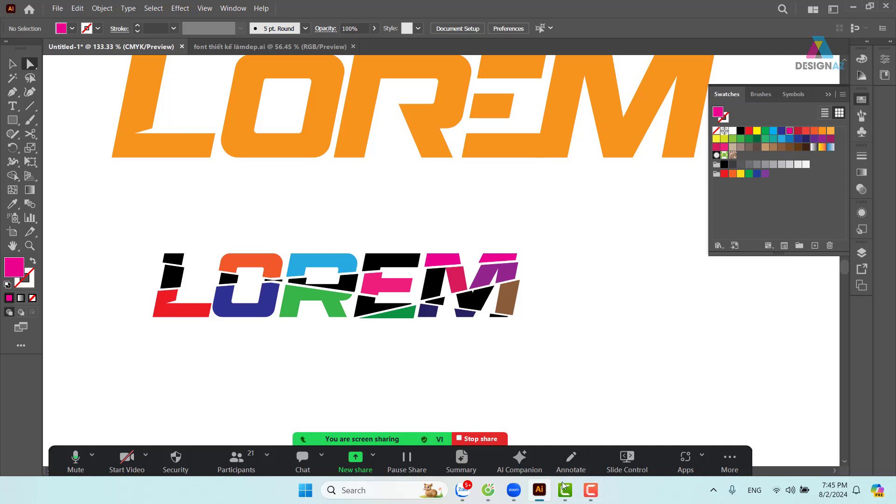
{"action": "left_click", "coordinate": [594, 496]}
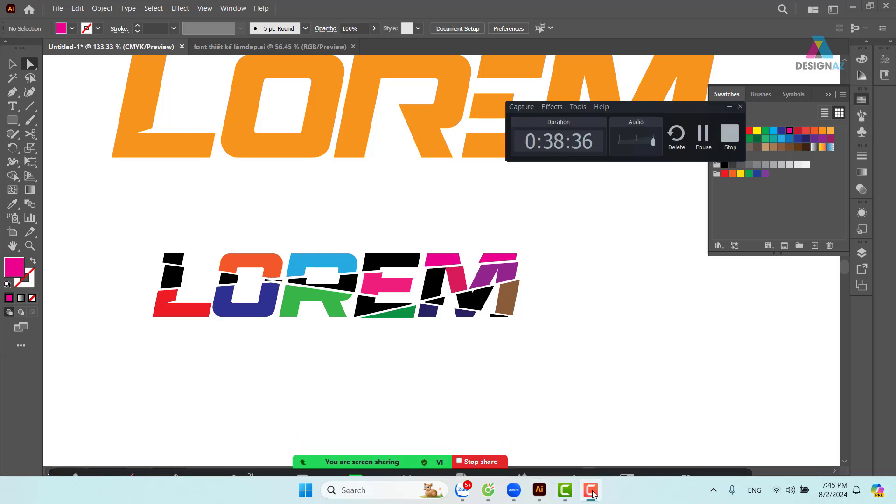
{"action": "left_click", "coordinate": [704, 135]}
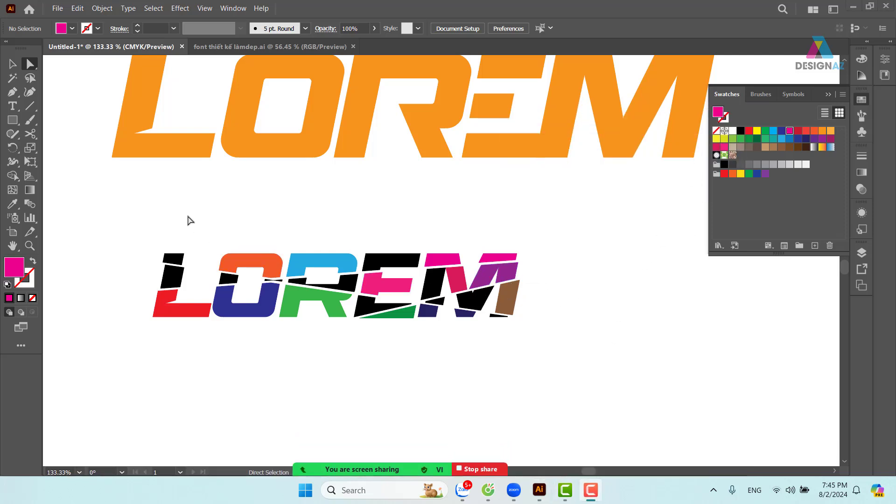
{"action": "key", "text": "v"}
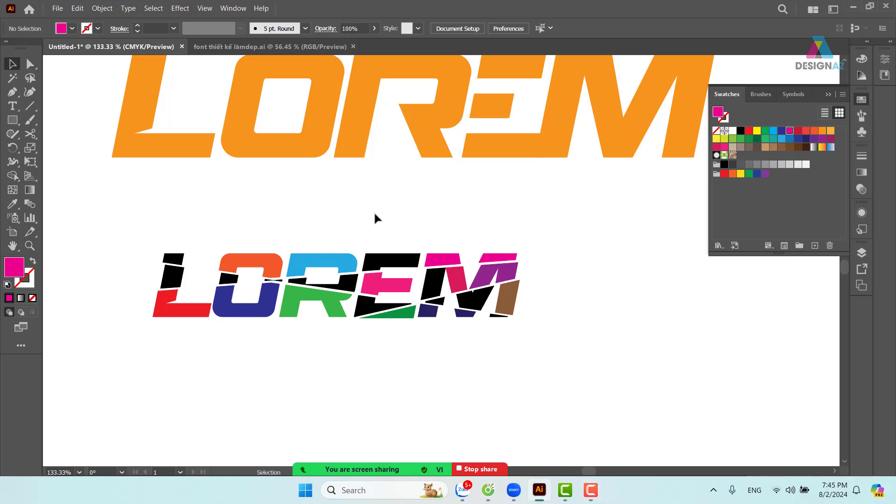
Select all fragments of the multicoloured LOREM lettering and add them to the swatches as a pattern swatch
{"action": "left_click_drag", "start_coordinate": [141, 226], "coordinate": [561, 351]}
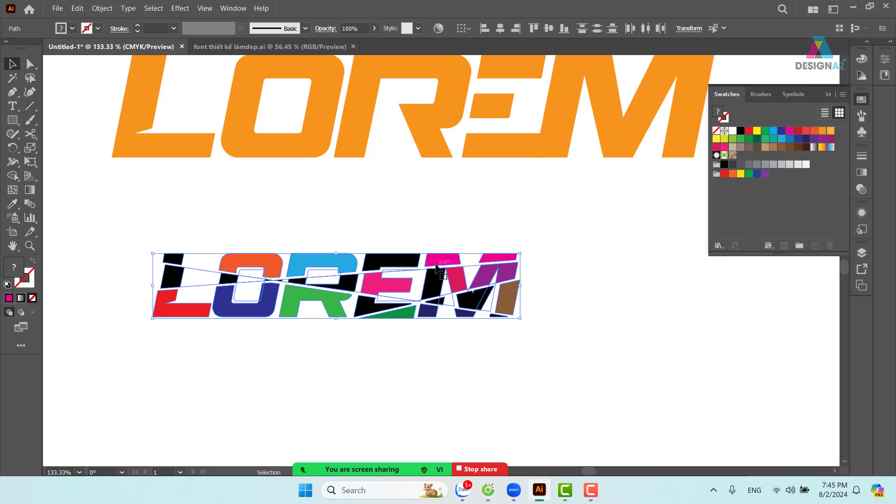
{"action": "left_click_drag", "start_coordinate": [435, 263], "coordinate": [751, 211]}
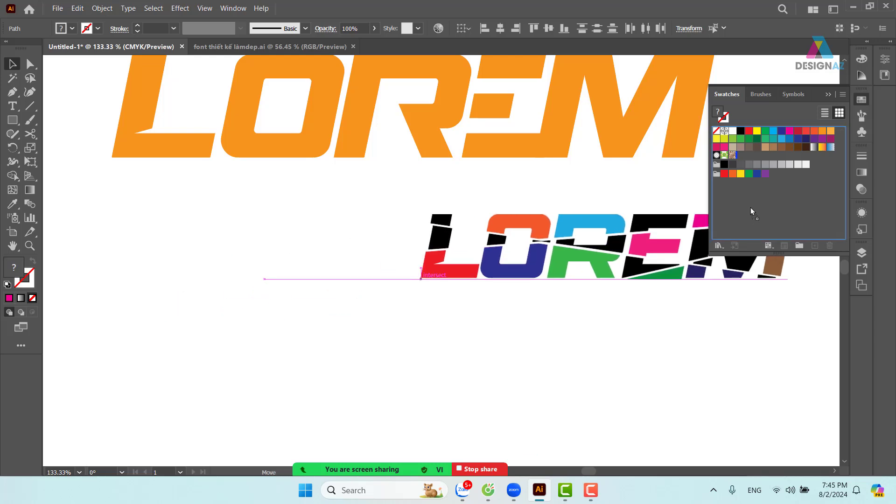
{"action": "left_click_drag", "start_coordinate": [786, 187], "coordinate": [785, 185]}
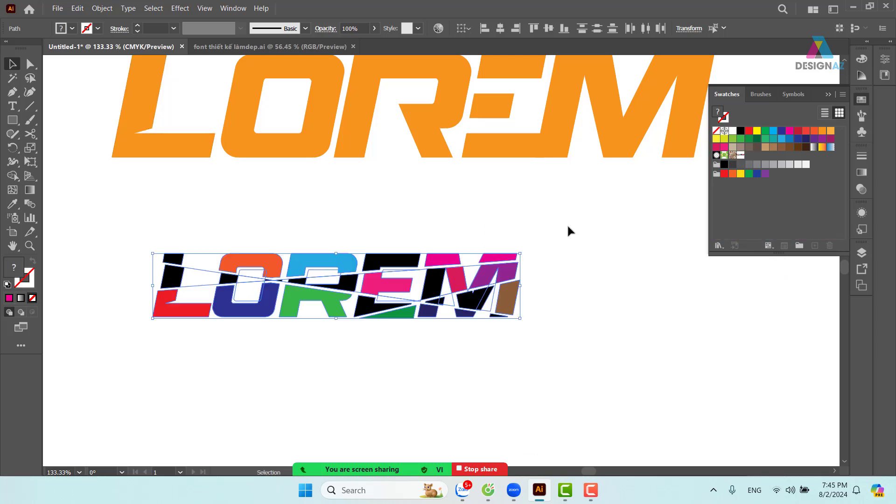
{"action": "left_click_drag", "start_coordinate": [567, 223], "coordinate": [419, 286]}
{"action": "scroll", "coordinate": [419, 286], "scroll_direction": "down", "scroll_amount": 5}
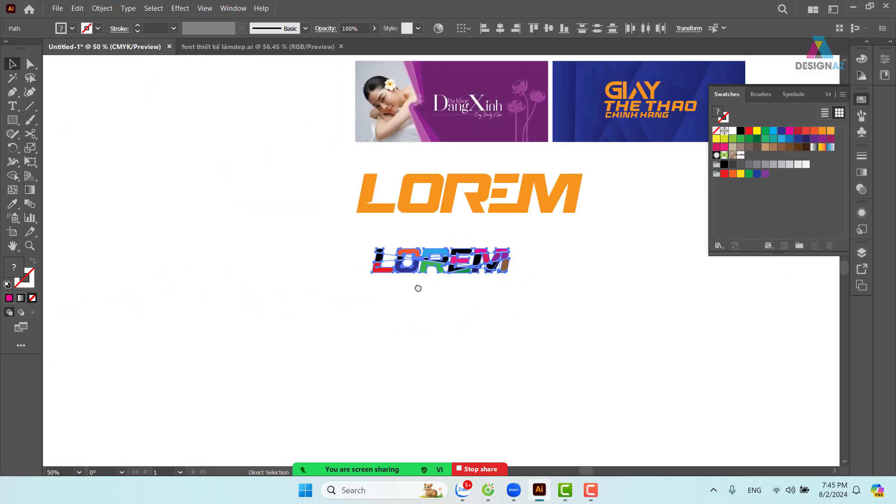
Draw a tall rectangle in the empty area left of the banner designs, shift it slightly up and left, and fill it with dark navy
{"action": "left_click_drag", "start_coordinate": [494, 316], "coordinate": [416, 320]}
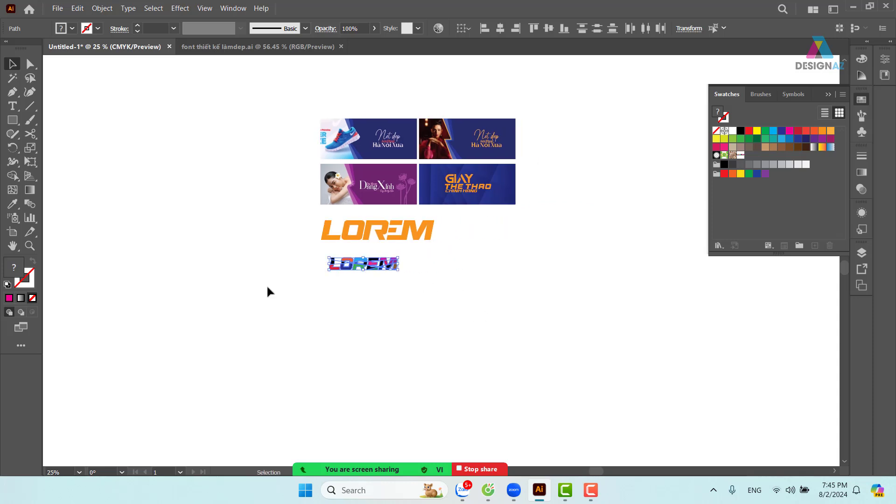
{"action": "left_click", "coordinate": [13, 120]}
{"action": "left_click_drag", "start_coordinate": [146, 129], "coordinate": [287, 373]}
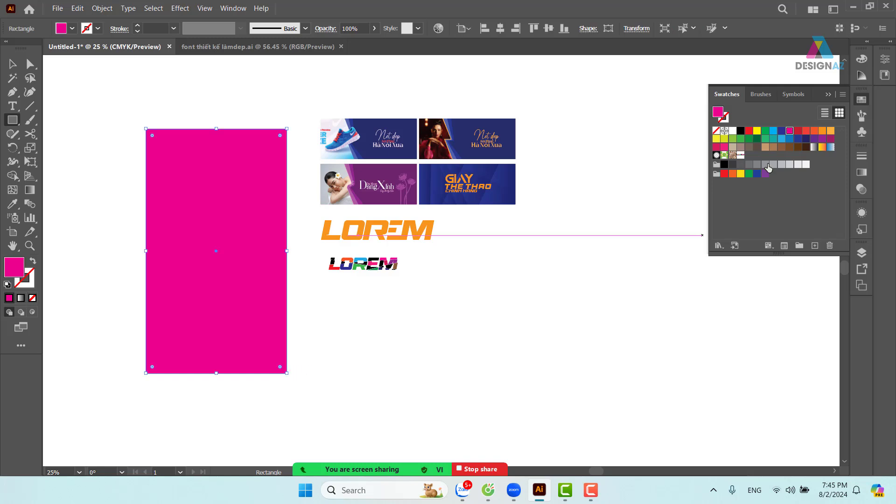
{"action": "left_click", "coordinate": [13, 64]}
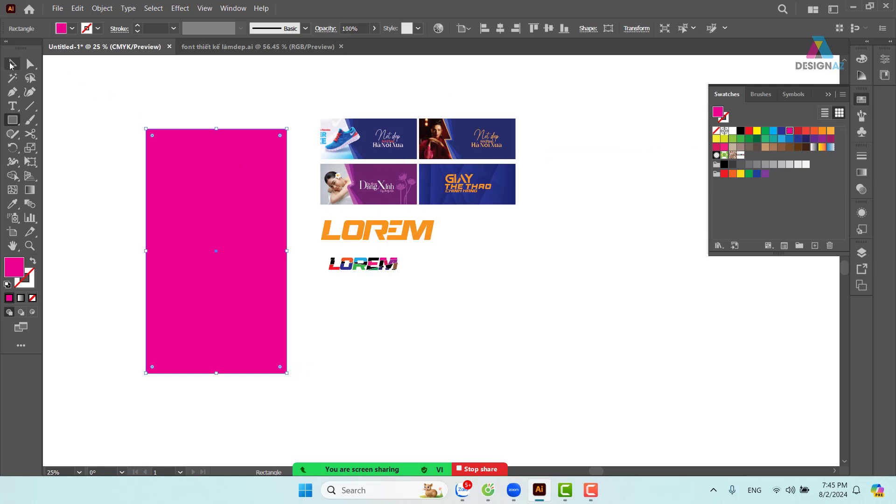
{"action": "left_click", "coordinate": [196, 112]}
{"action": "left_click_drag", "start_coordinate": [215, 194], "coordinate": [183, 182]}
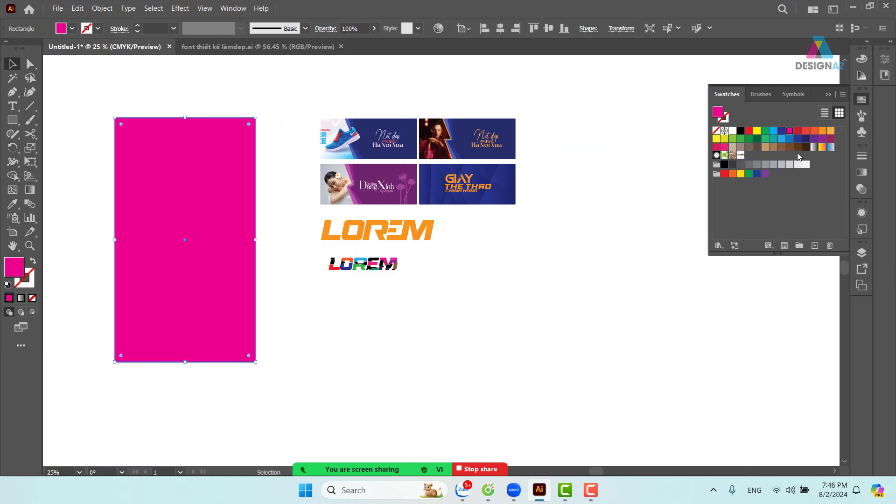
{"action": "left_click", "coordinate": [804, 139]}
Duplicate the navy rectangle in place, narrow the copy to a strip along its left edge, and fill it with the LOREM pattern swatch
{"action": "key", "text": "ctrl"}
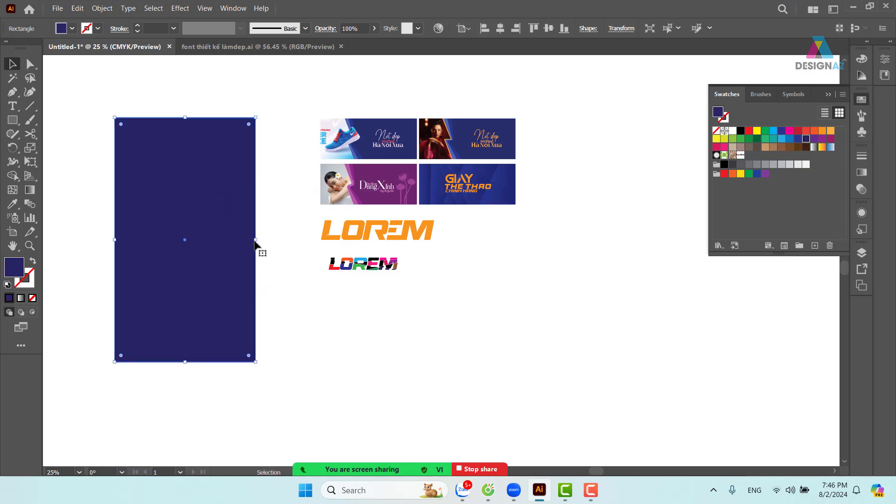
{"action": "left_click_drag", "start_coordinate": [256, 239], "coordinate": [161, 240]}
{"action": "left_click", "coordinate": [740, 157]}
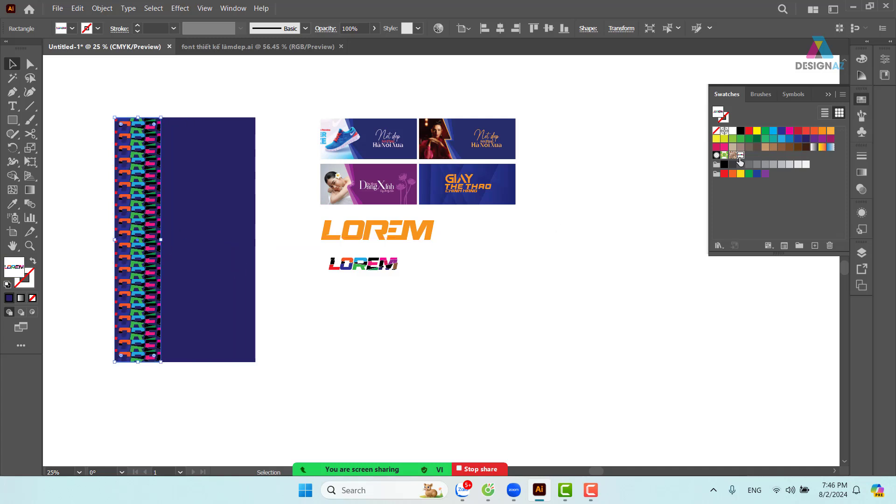
Open the LOREM pattern swatch for editing and set its tile type to Brick by Row
{"action": "left_click", "coordinate": [218, 99]}
{"action": "key", "text": "z"}
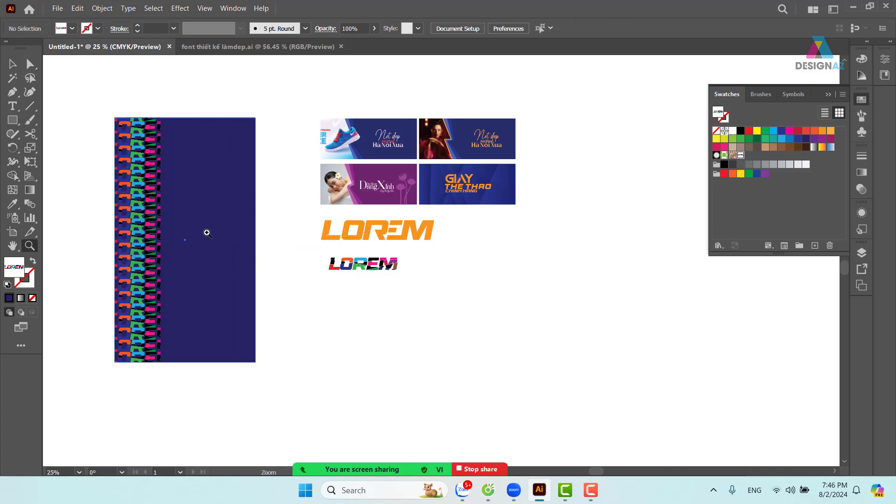
{"action": "left_click_drag", "start_coordinate": [110, 117], "coordinate": [304, 216]}
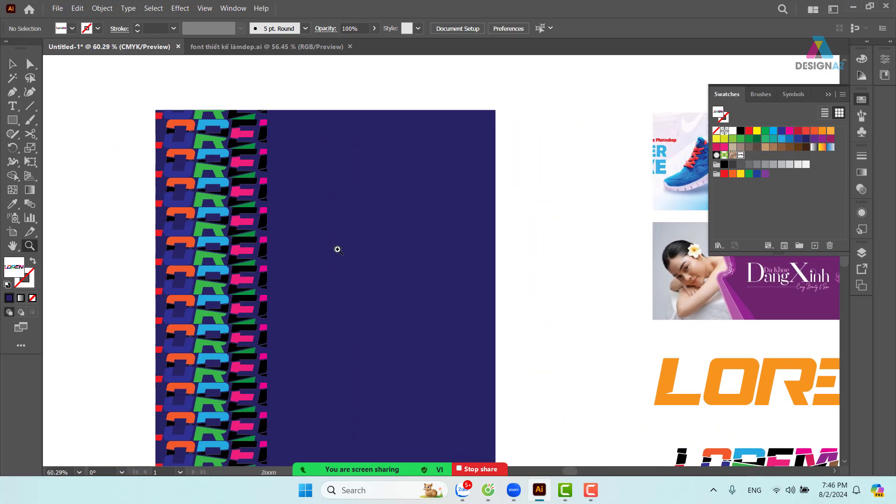
{"action": "left_click", "coordinate": [13, 64]}
{"action": "left_click", "coordinate": [218, 169]}
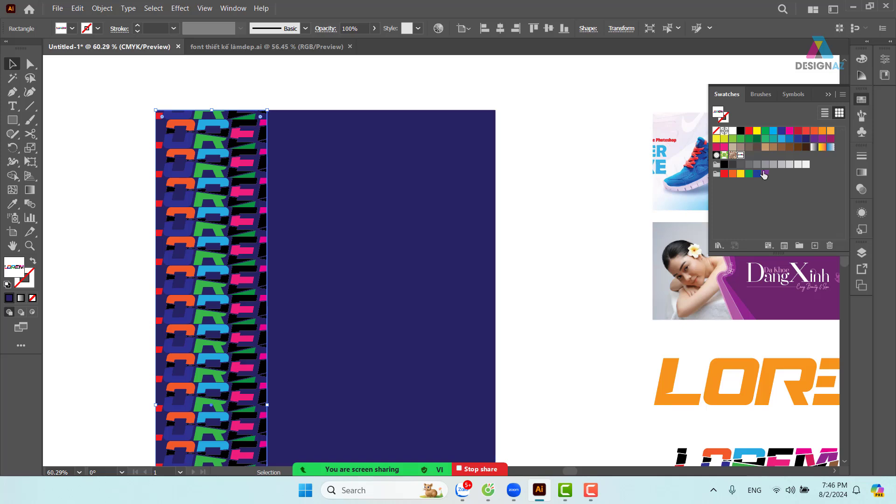
{"action": "double_click", "coordinate": [740, 155]}
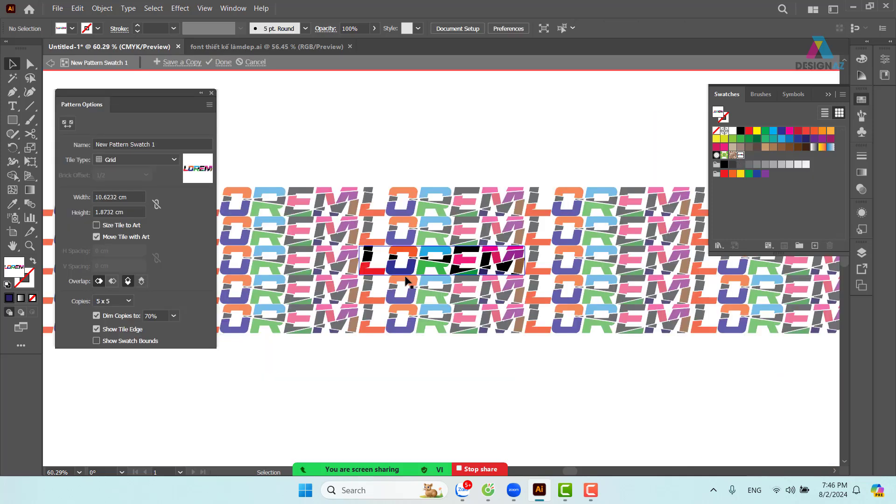
{"action": "left_click", "coordinate": [175, 160]}
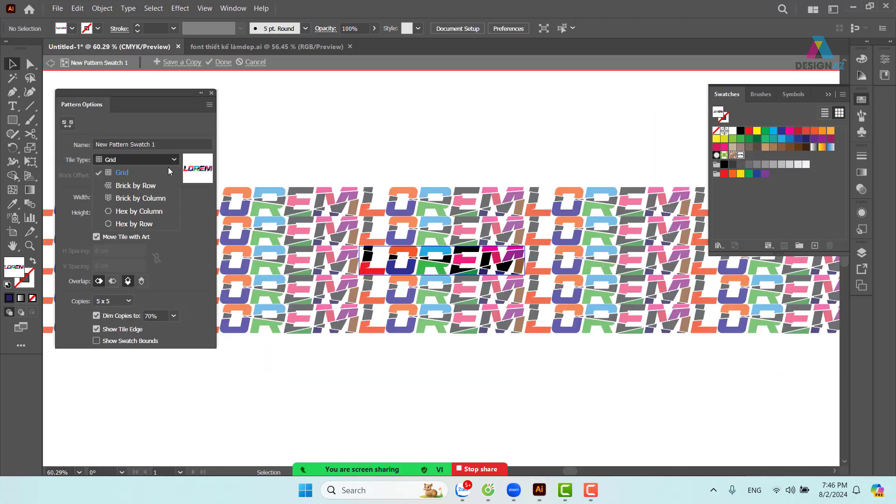
{"action": "left_click", "coordinate": [158, 186]}
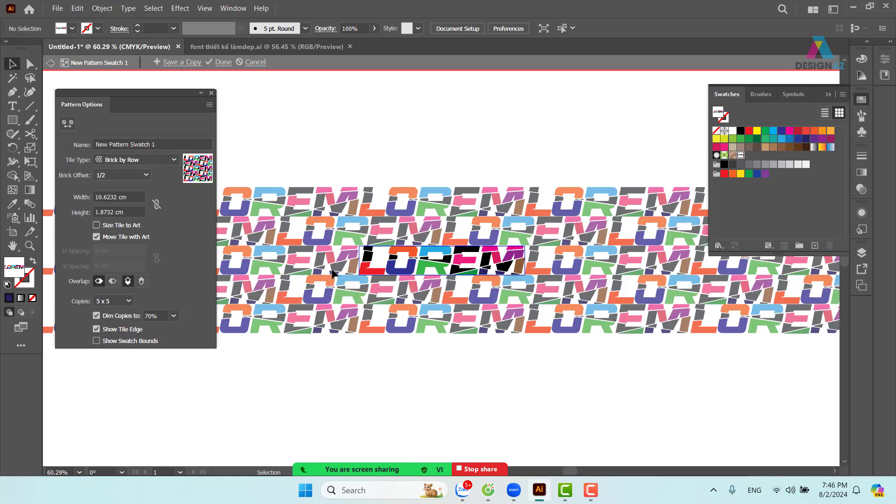
Scale down the LOREM lettering inside the pattern tile to leave gaps between the repeats, and exit pattern editing
{"action": "left_click_drag", "start_coordinate": [410, 243], "coordinate": [577, 297]}
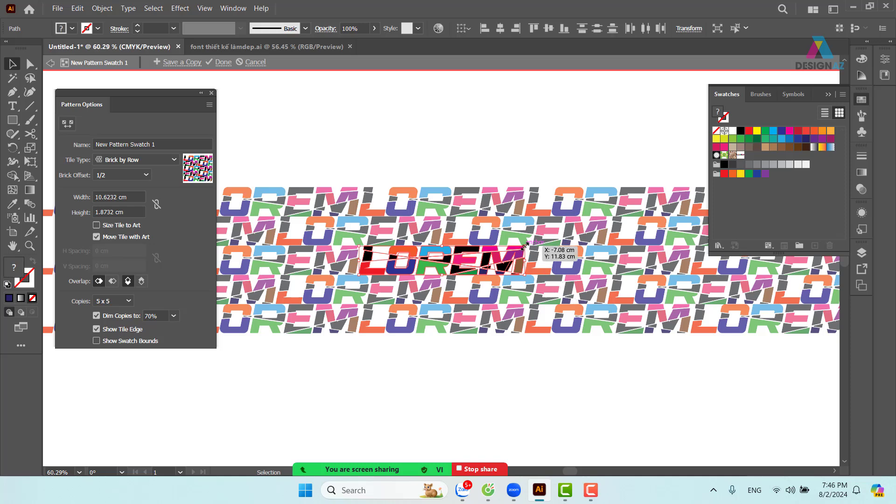
{"action": "left_click_drag", "start_coordinate": [525, 246], "coordinate": [513, 251]}
{"action": "key", "text": "Escape"}
{"action": "key", "text": "Escape"}
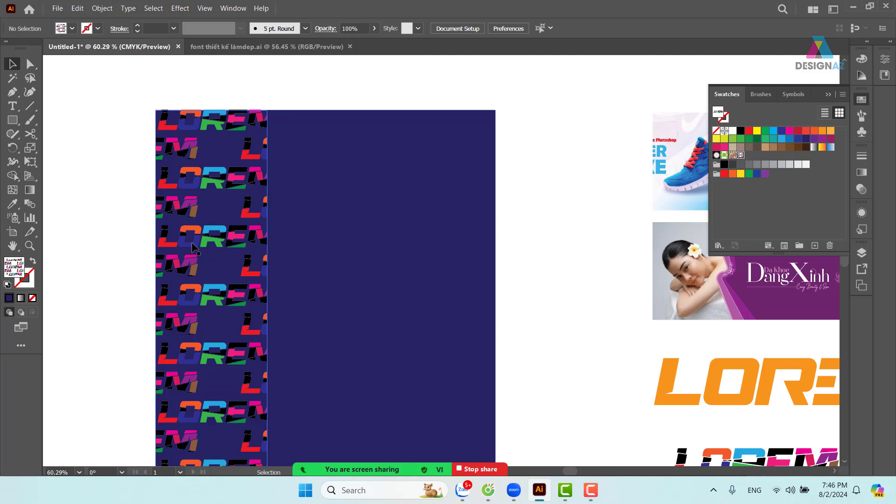
{"action": "double_click", "coordinate": [12, 147]}
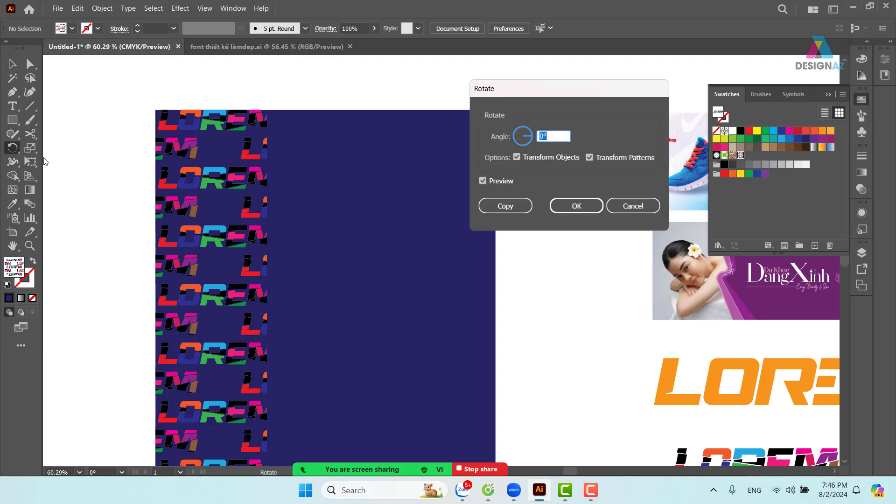
{"action": "left_click", "coordinate": [516, 158]}
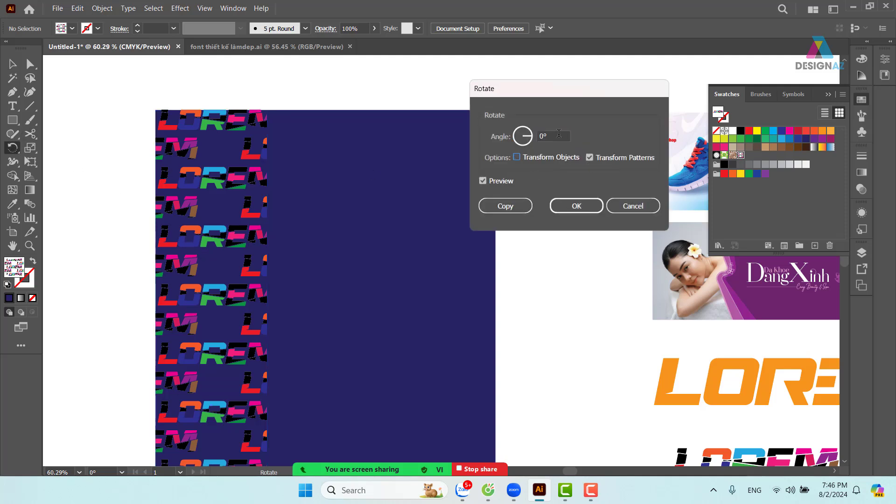
{"action": "left_click", "coordinate": [559, 134]}
{"action": "scroll", "coordinate": [559, 134], "scroll_direction": "up", "scroll_amount": 1}
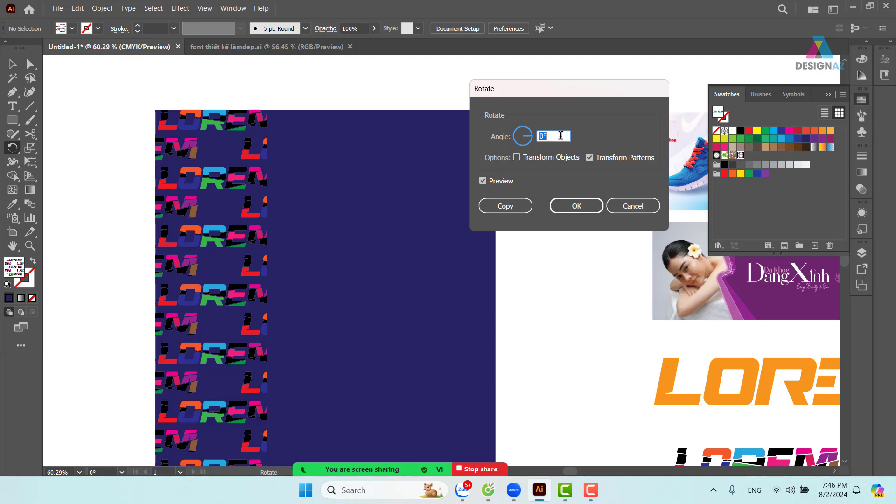
{"action": "scroll", "coordinate": [561, 135], "scroll_direction": "up", "scroll_amount": 10}
{"action": "left_click", "coordinate": [633, 206]}
{"action": "left_click", "coordinate": [12, 63]}
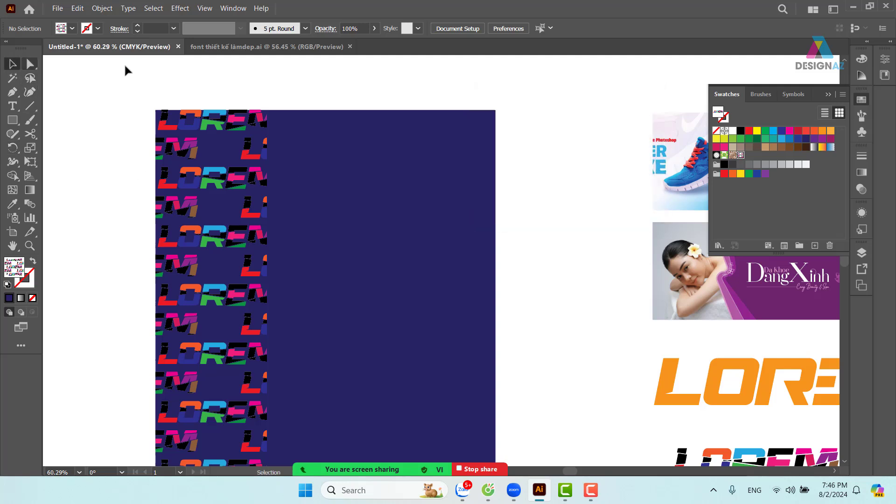
Rotate only the LOREM pattern inside the narrow strip so it slopes diagonally upward, without transforming the strip itself
{"action": "left_click", "coordinate": [237, 120]}
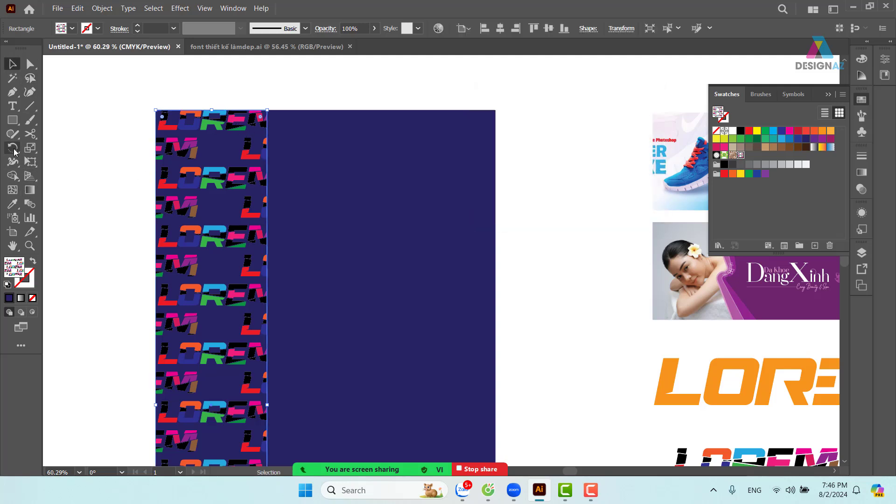
{"action": "double_click", "coordinate": [14, 152]}
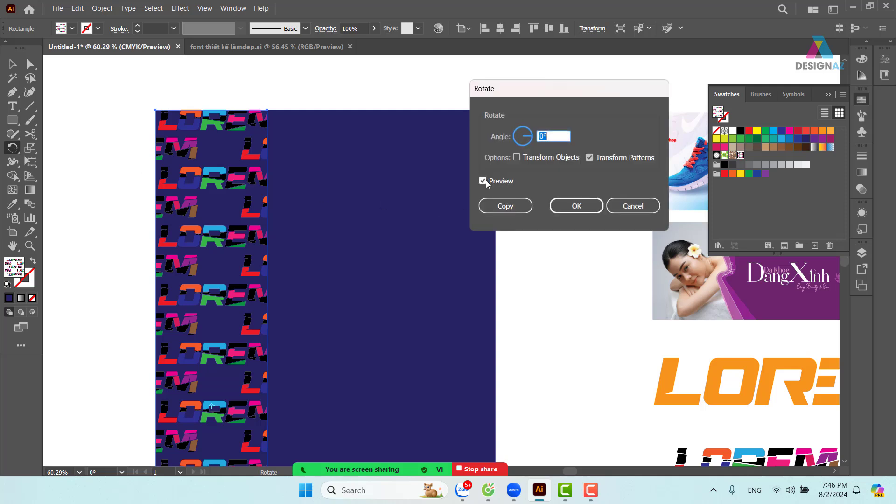
{"action": "left_click", "coordinate": [559, 135]}
{"action": "key", "text": "shift+Up"}
{"action": "key", "text": "shift+Up"}
{"action": "key", "text": "shift+Up"}
{"action": "key", "text": "shift+Up"}
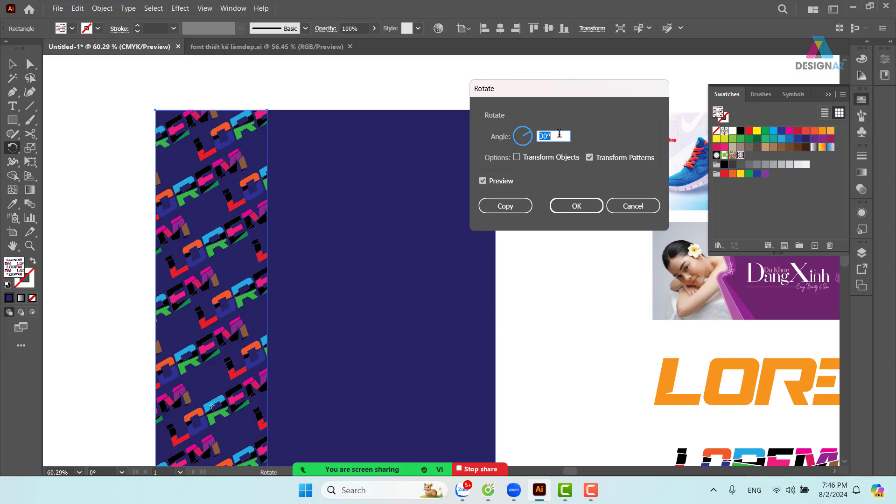
{"action": "left_click", "coordinate": [581, 210]}
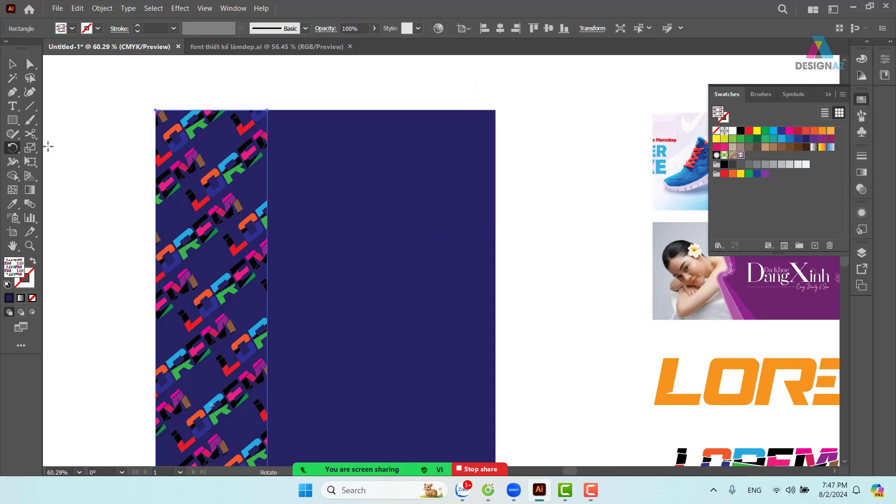
Scale only the strip's LOREM pattern uniformly to 67%, without transforming the strip itself
{"action": "key", "text": "s"}
{"action": "double_click", "coordinate": [30, 148]}
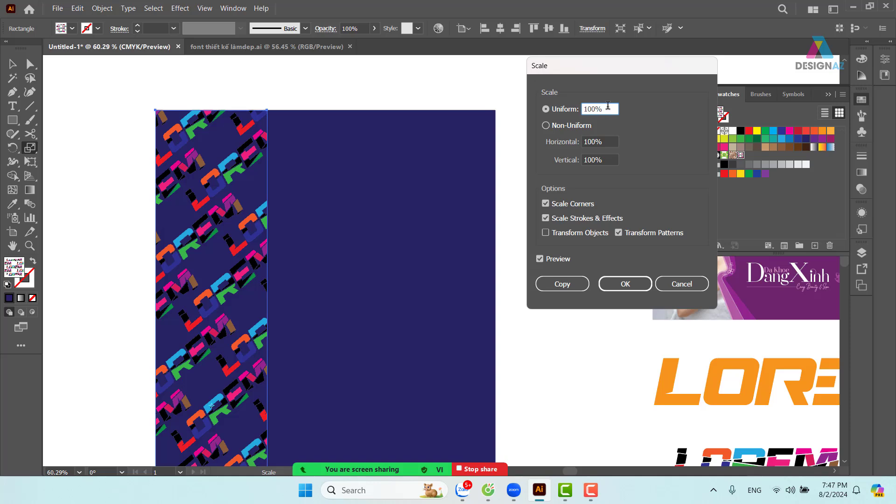
{"action": "scroll", "coordinate": [607, 105], "scroll_direction": "down", "scroll_amount": 20}
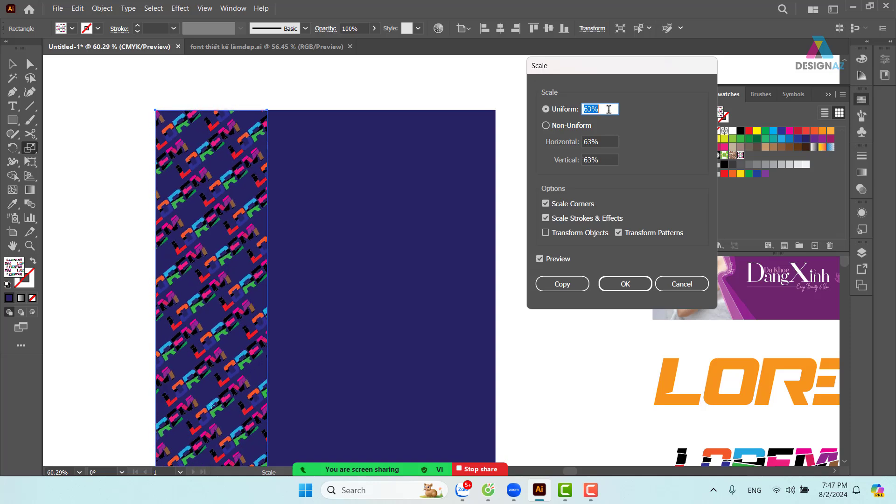
{"action": "scroll", "coordinate": [608, 109], "scroll_direction": "down", "scroll_amount": 7}
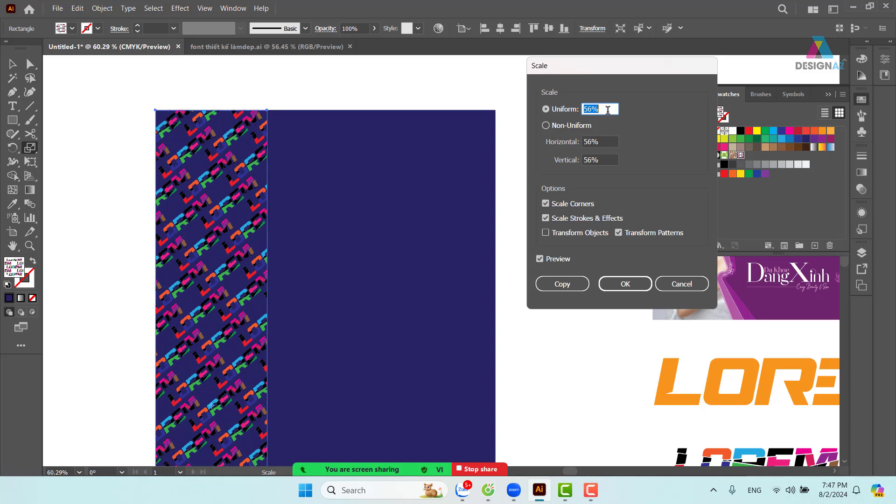
{"action": "scroll", "coordinate": [607, 110], "scroll_direction": "up", "scroll_amount": 11}
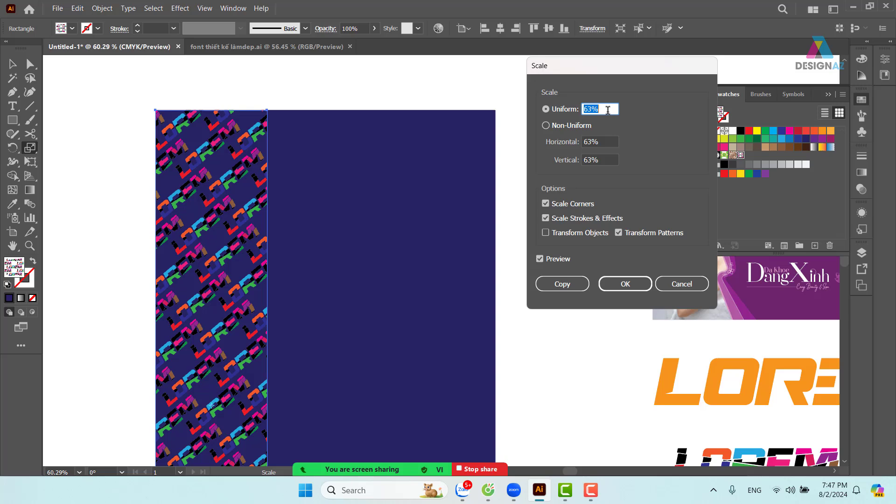
{"action": "left_click", "coordinate": [625, 284]}
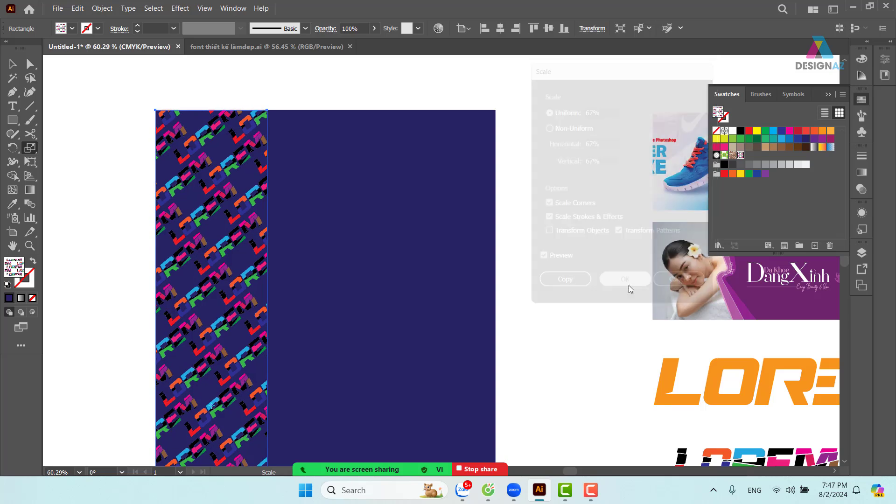
Reopen the LOREM pattern for editing and place a smaller duplicate of the lettering at the original's upper-right corner
{"action": "double_click", "coordinate": [741, 157]}
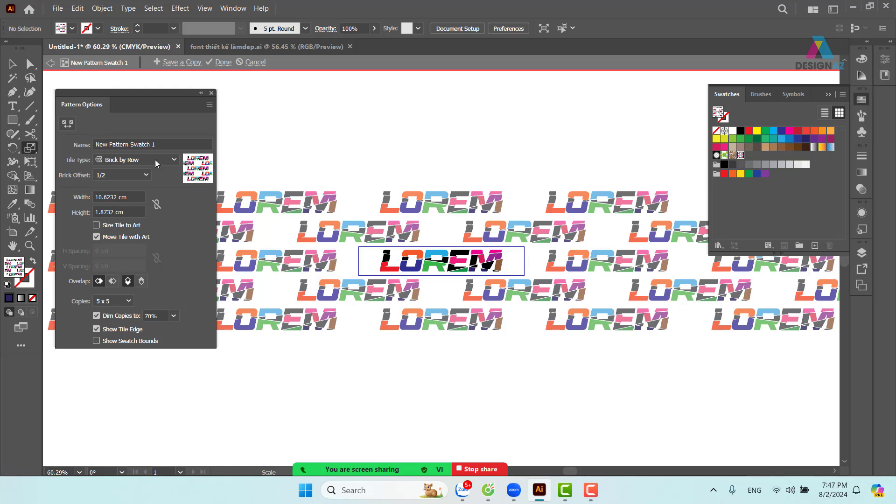
{"action": "key", "text": "v"}
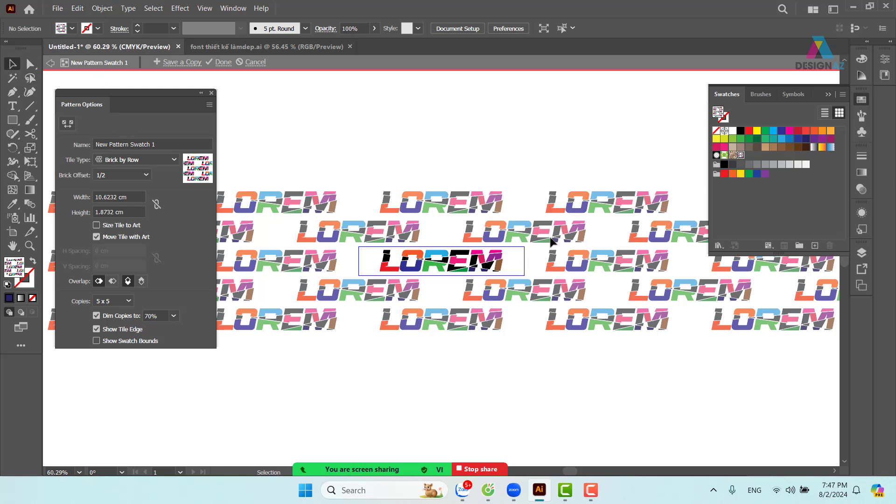
{"action": "left_click_drag", "start_coordinate": [551, 241], "coordinate": [356, 292]}
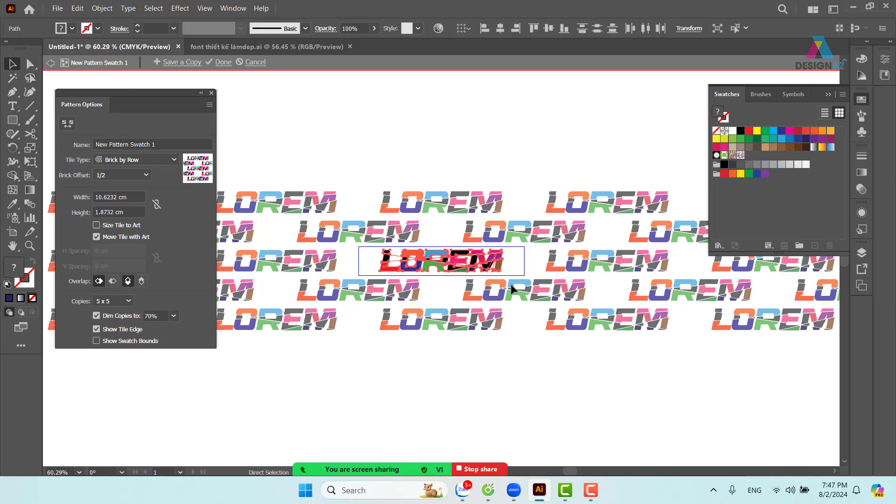
{"action": "key", "text": "ctrl+f"}
{"action": "left_click_drag", "start_coordinate": [465, 265], "coordinate": [535, 252]}
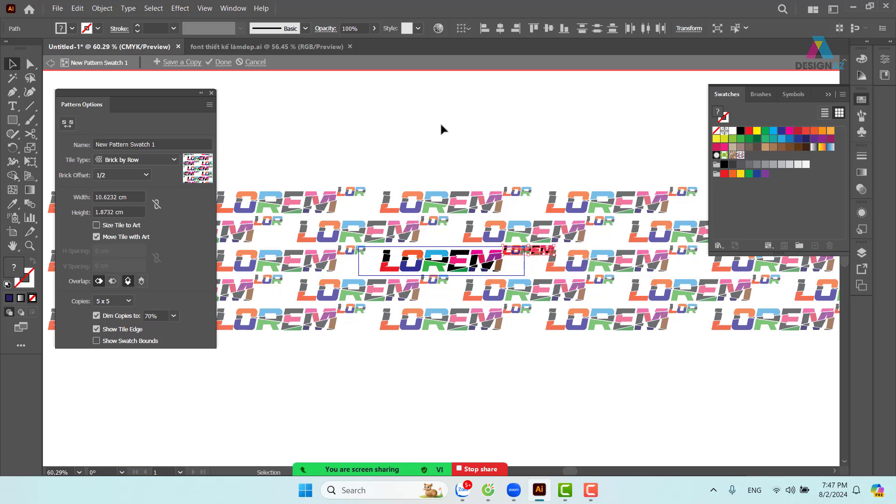
Set the small LOREM copy's opacity to 50% and exit pattern editing
{"action": "left_click", "coordinate": [353, 25]}
{"action": "type", "text": "50."}
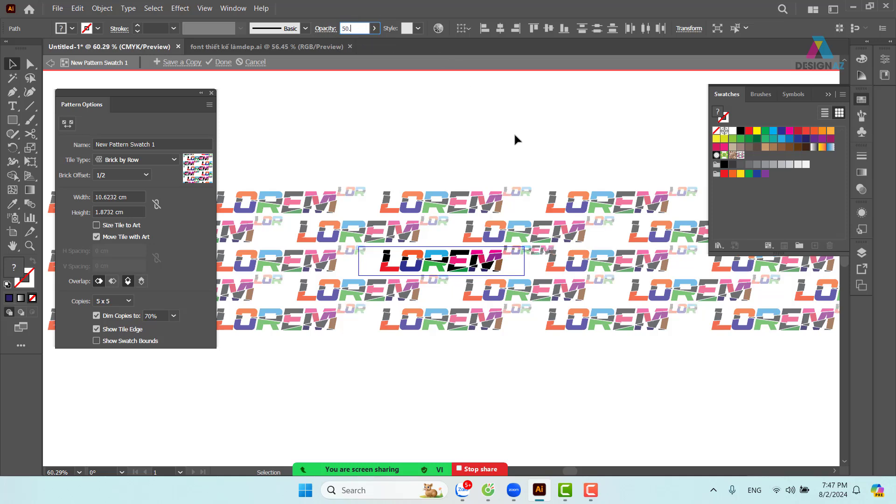
{"action": "key", "text": "Return"}
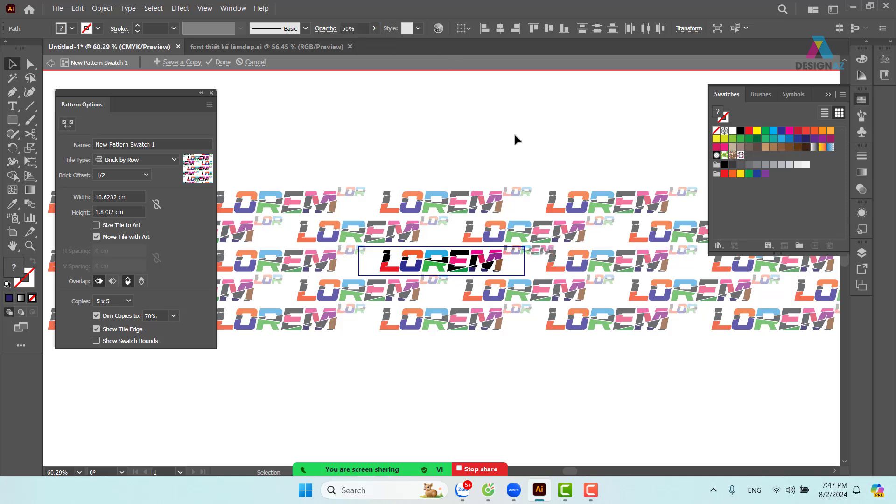
{"action": "key", "text": "Escape"}
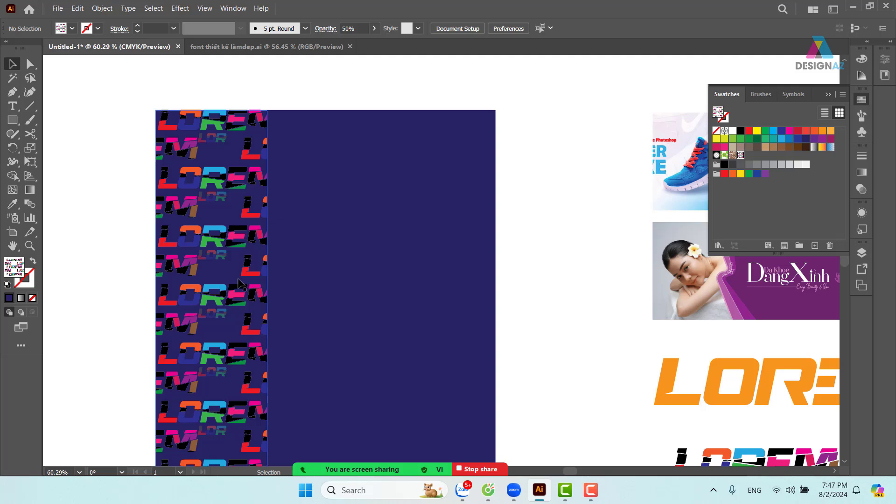
Duplicate the navy rectangle behind the LOREM pattern and narrow the copy to the strip's width
{"action": "left_click", "coordinate": [321, 223]}
{"action": "left_click_drag", "start_coordinate": [363, 262], "coordinate": [379, 192]}
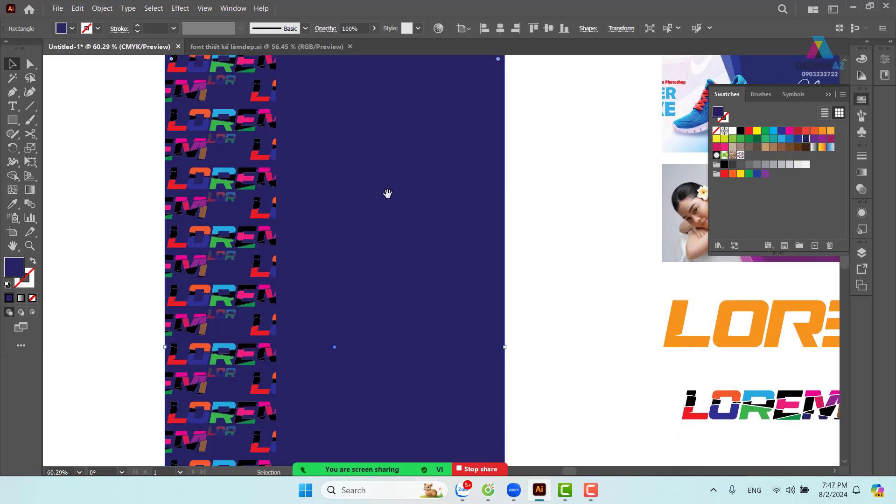
{"action": "key", "text": "ctrl+minus"}
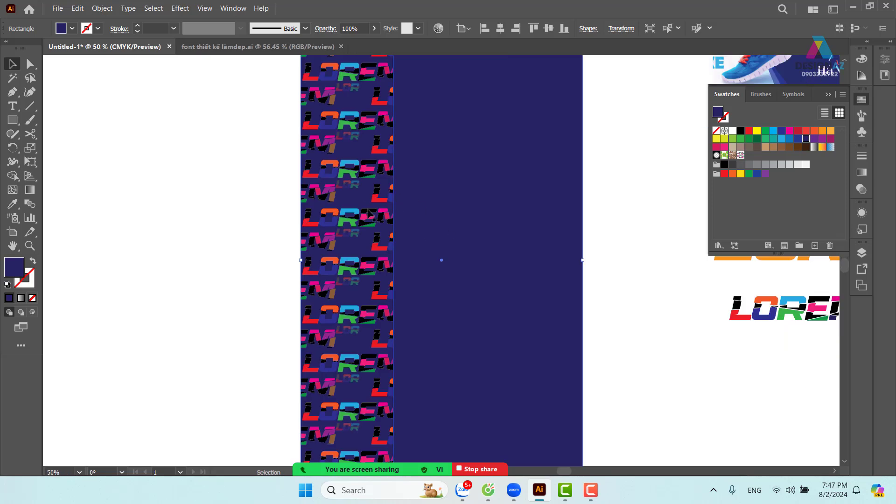
{"action": "left_click", "coordinate": [355, 175]}
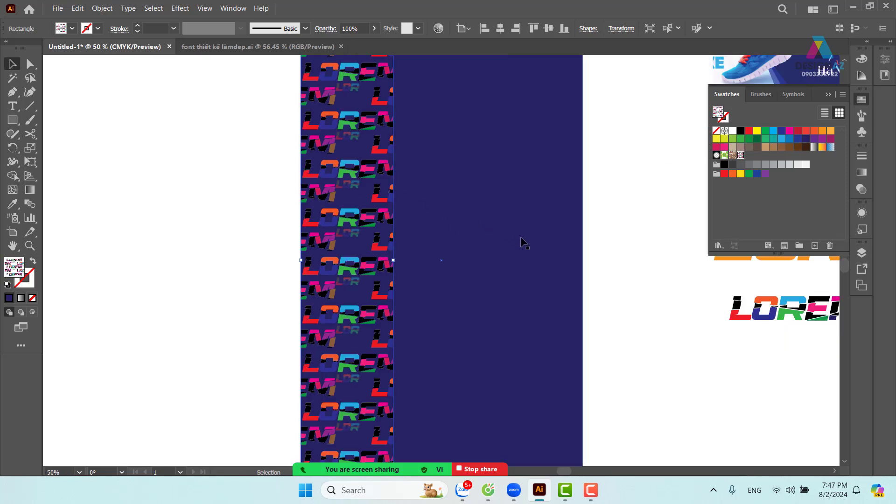
{"action": "left_click_drag", "start_coordinate": [523, 241], "coordinate": [468, 264]}
{"action": "left_click", "coordinate": [474, 274]}
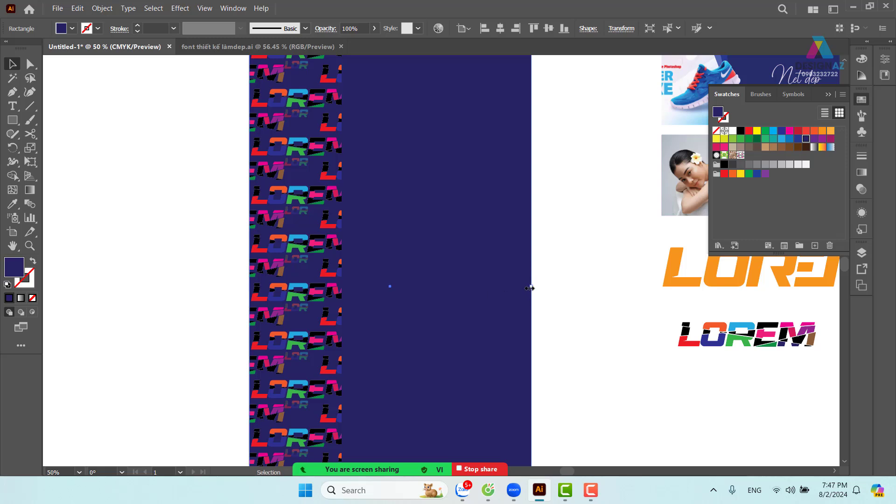
{"action": "left_click_drag", "start_coordinate": [531, 286], "coordinate": [342, 287]}
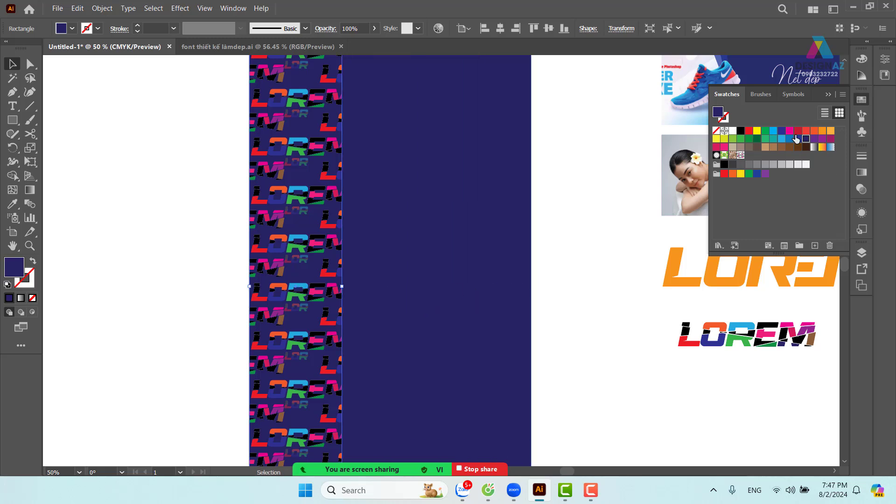
Fill the narrow rectangle behind the LOREM pattern with black, trying white as an alternative and undoing it
{"action": "left_click", "coordinate": [741, 132]}
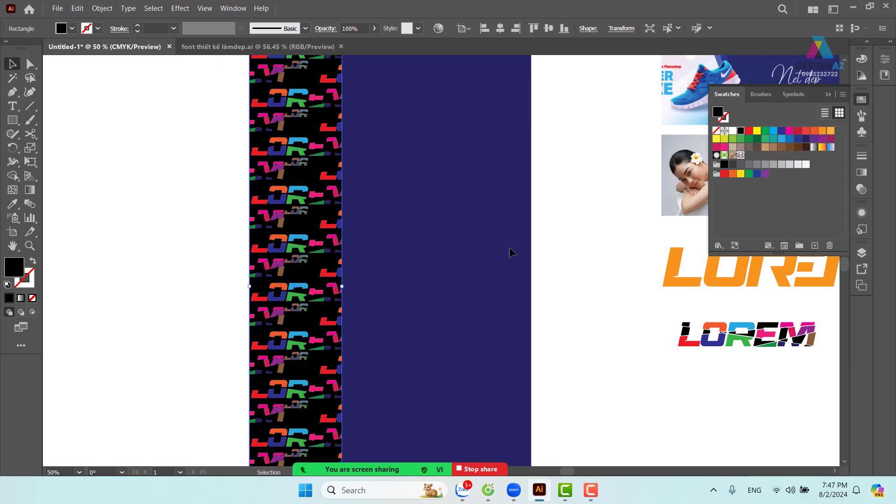
{"action": "left_click", "coordinate": [733, 132]}
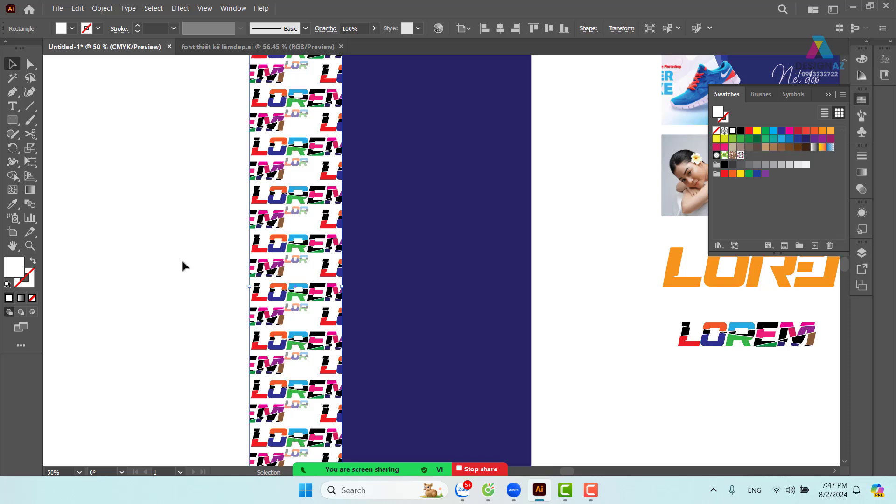
{"action": "key", "text": "ctrl+z"}
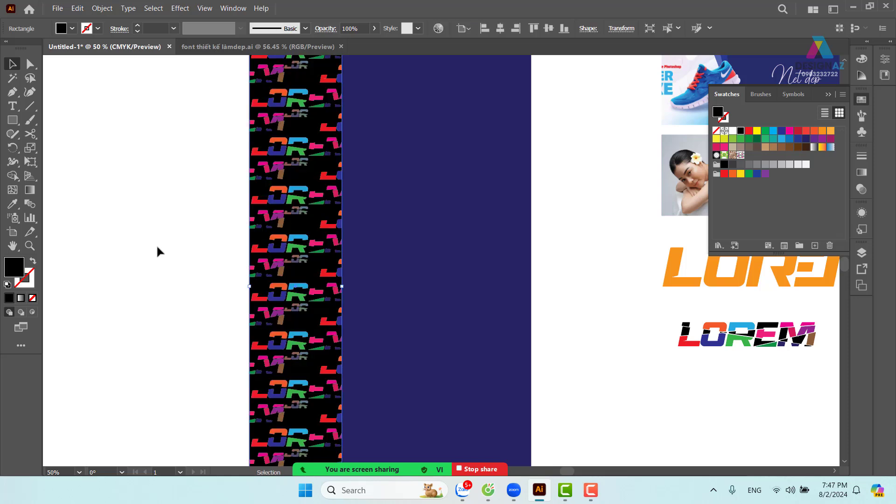
{"action": "left_click", "coordinate": [157, 252]}
Place the footballer image 7.png from the psdlam folder inside nike on drive E as a linked file over the layout
{"action": "left_click", "coordinate": [58, 7]}
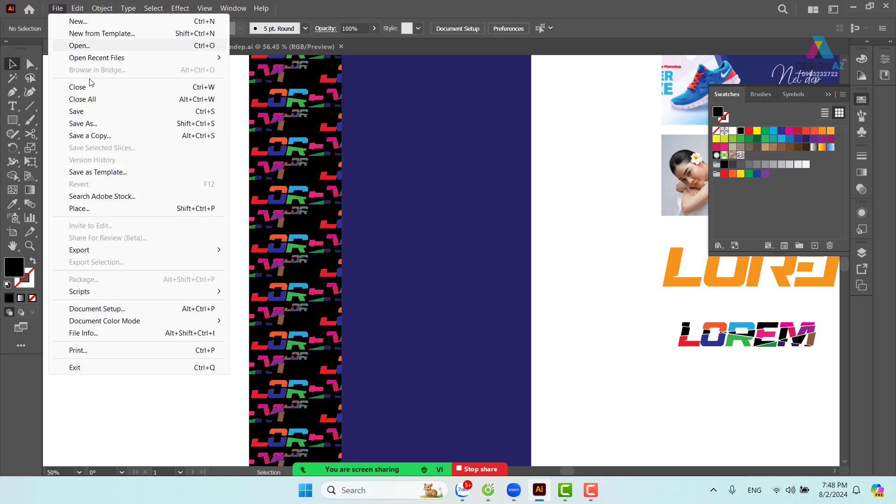
{"action": "left_click", "coordinate": [79, 209]}
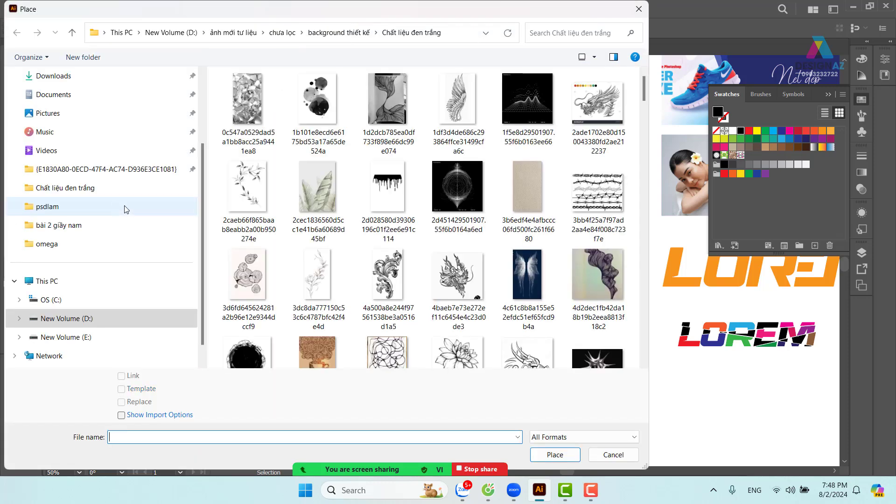
{"action": "scroll", "coordinate": [69, 244], "scroll_direction": "down", "scroll_amount": 1}
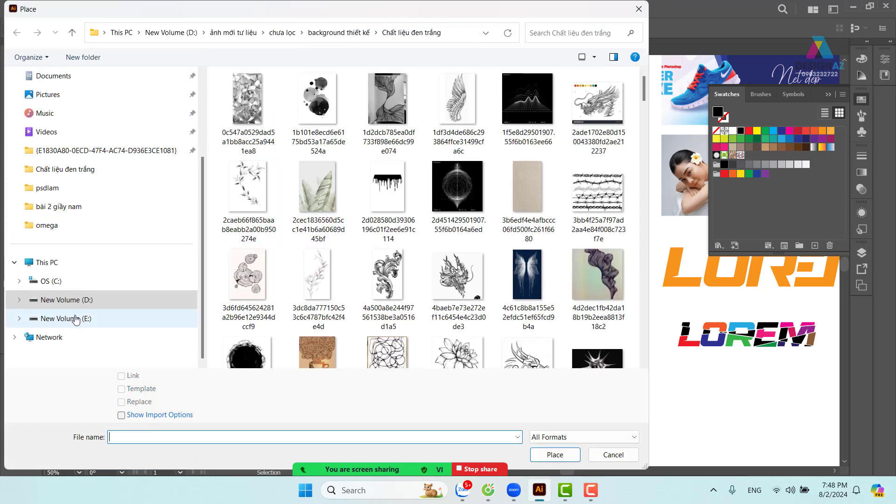
{"action": "left_click", "coordinate": [60, 318]}
{"action": "left_click", "coordinate": [388, 275]}
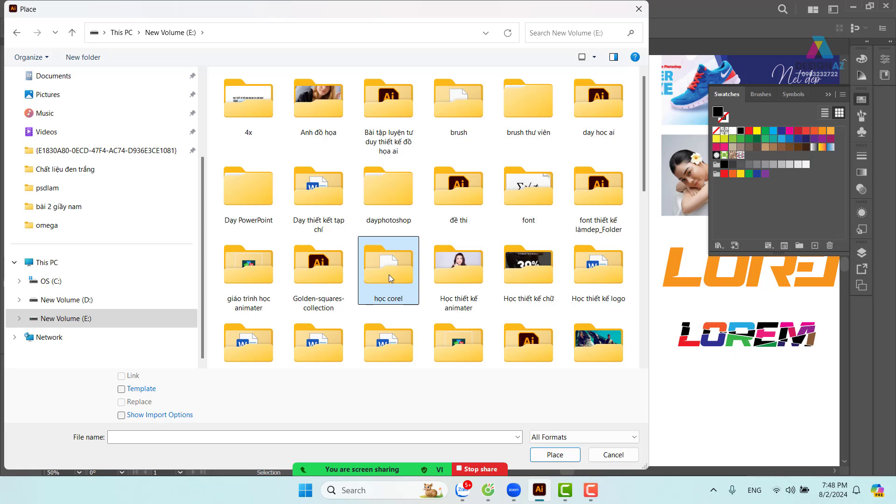
{"action": "scroll", "coordinate": [388, 274], "scroll_direction": "down", "scroll_amount": 5}
{"action": "left_click", "coordinate": [318, 105]}
{"action": "double_click", "coordinate": [304, 95]}
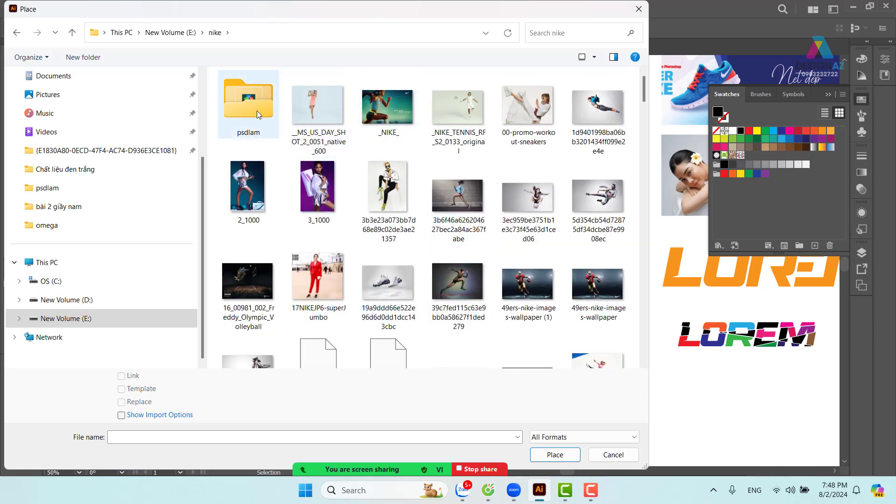
{"action": "double_click", "coordinate": [256, 111]}
{"action": "left_click", "coordinate": [255, 175]}
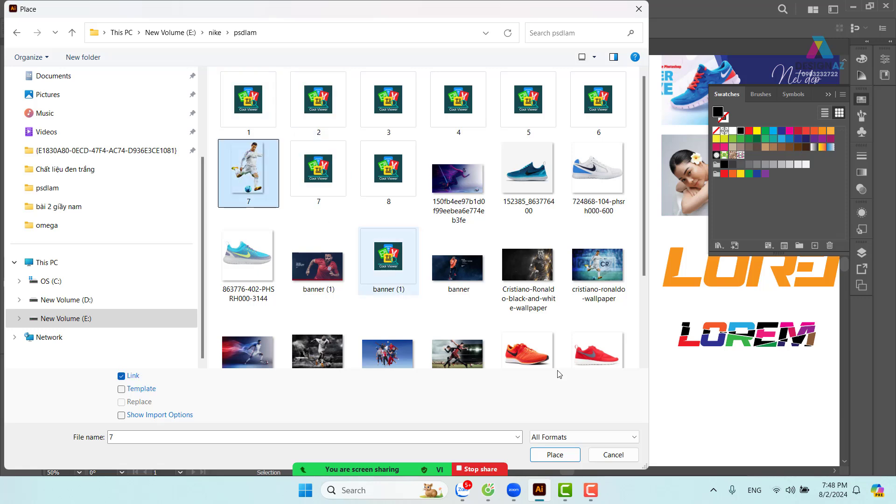
{"action": "left_click", "coordinate": [573, 454]}
{"action": "left_click_drag", "start_coordinate": [281, 164], "coordinate": [589, 417]}
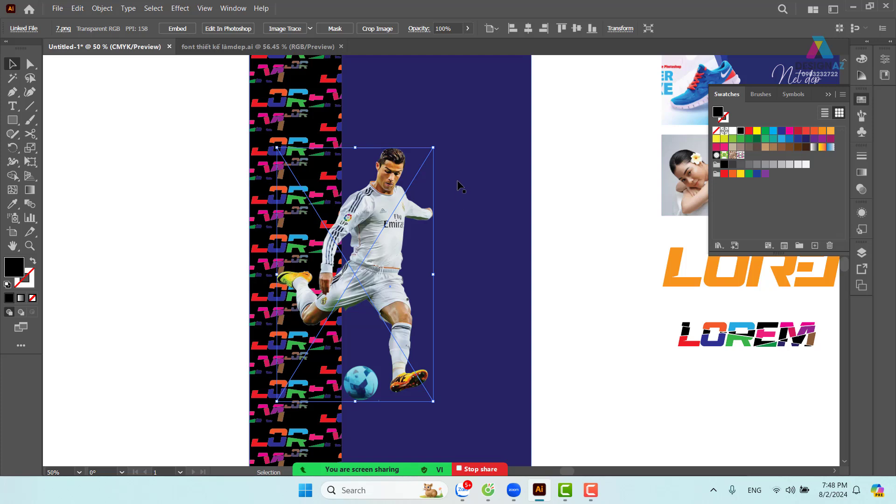
Enlarge the footballer image and position it across the LOREM strip and the navy area
{"action": "key", "text": "ctrl+minus"}
{"action": "key", "text": "ctrl+minus"}
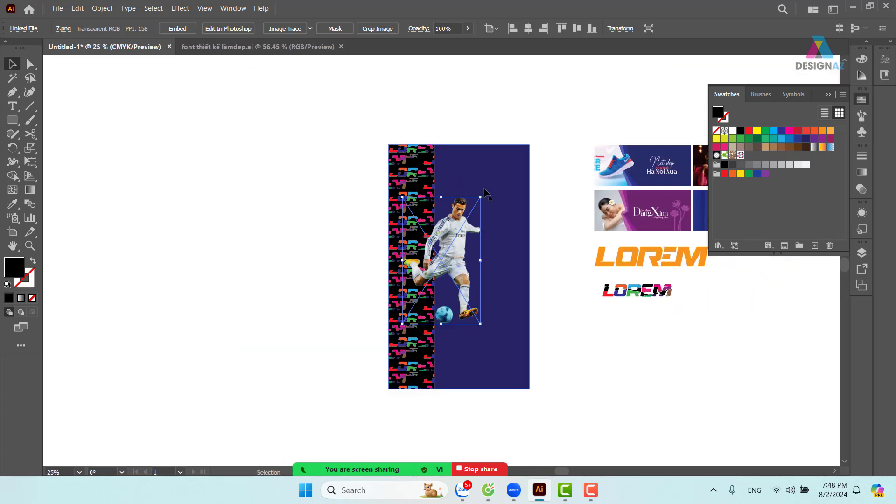
{"action": "left_click_drag", "start_coordinate": [481, 197], "coordinate": [469, 232]}
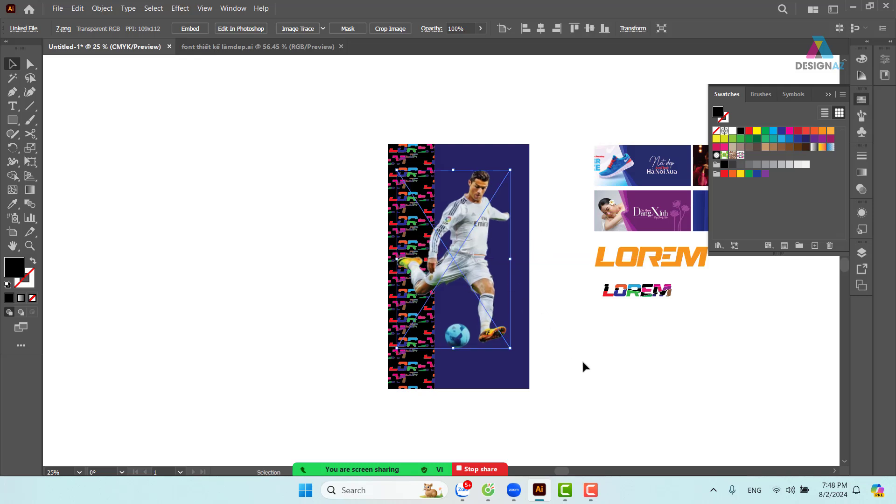
{"action": "left_click", "coordinate": [581, 359]}
{"action": "left_click_drag", "start_coordinate": [616, 379], "coordinate": [572, 363]}
{"action": "key", "text": "ctrl+equal"}
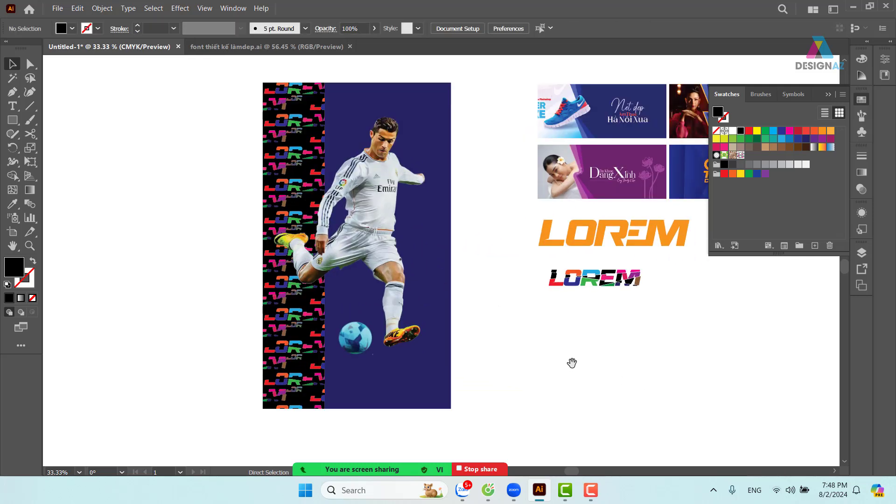
{"action": "left_click_drag", "start_coordinate": [391, 280], "coordinate": [392, 283]}
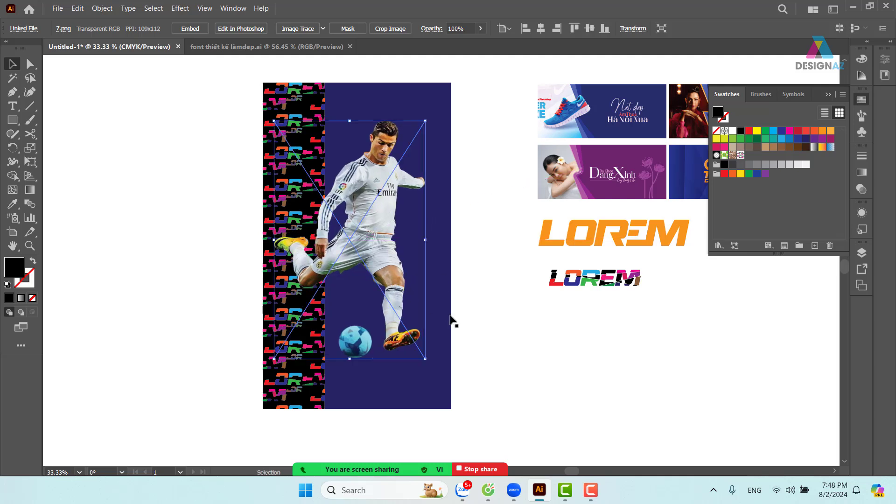
{"action": "left_click", "coordinate": [496, 344]}
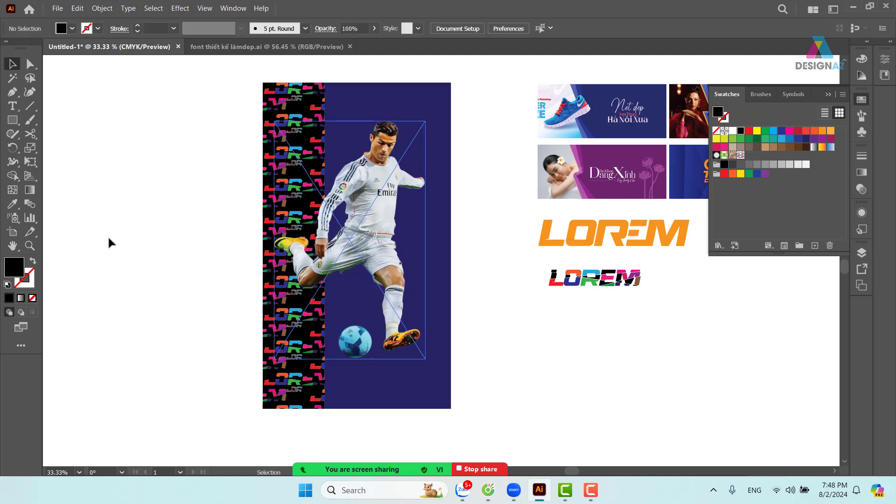
Draw a wide, flat black ellipse without a stroke on the blank canvas beside the layout
{"action": "mouse_move", "coordinate": [12, 120]}
{"action": "left_mouse_down"}
{"action": "mouse_move", "coordinate": [45, 133]}
{"action": "mouse_move", "coordinate": [47, 147]}
{"action": "left_mouse_up"}
{"action": "left_click_drag", "start_coordinate": [116, 285], "coordinate": [223, 298]}
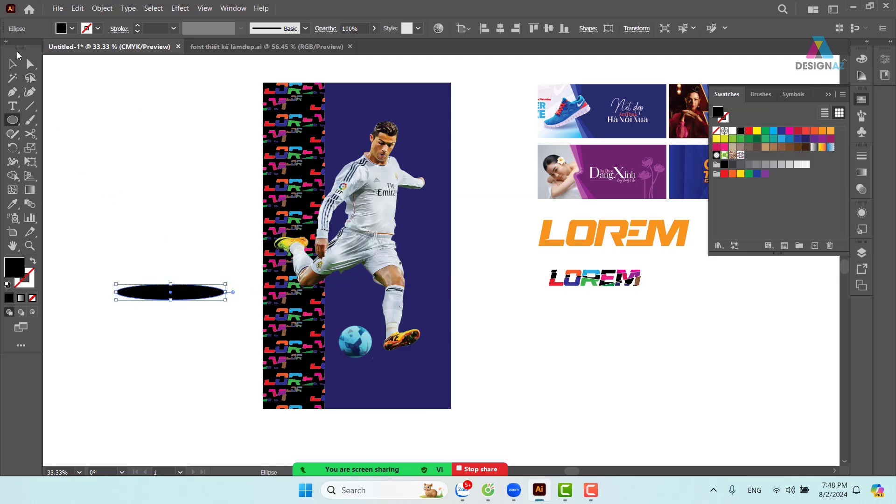
{"action": "left_click", "coordinate": [13, 64]}
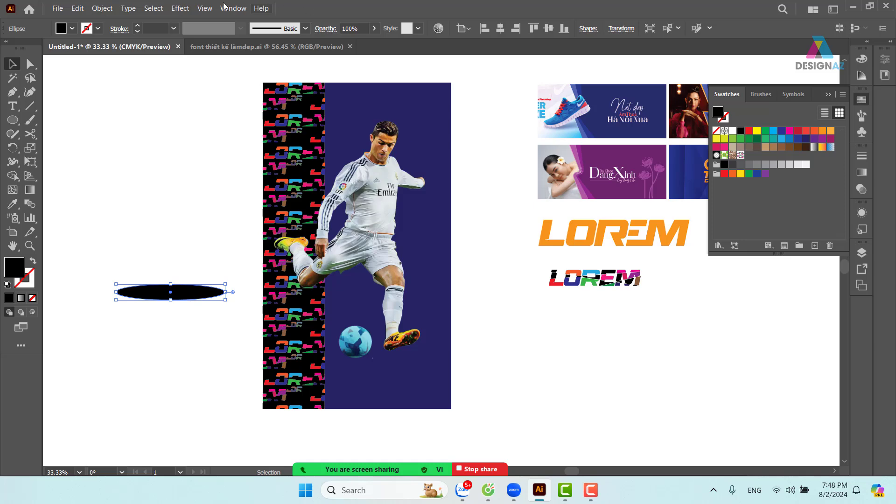
Apply a Gaussian Blur with a radius of 75.502 pixels to the black ellipse
{"action": "left_click", "coordinate": [179, 10]}
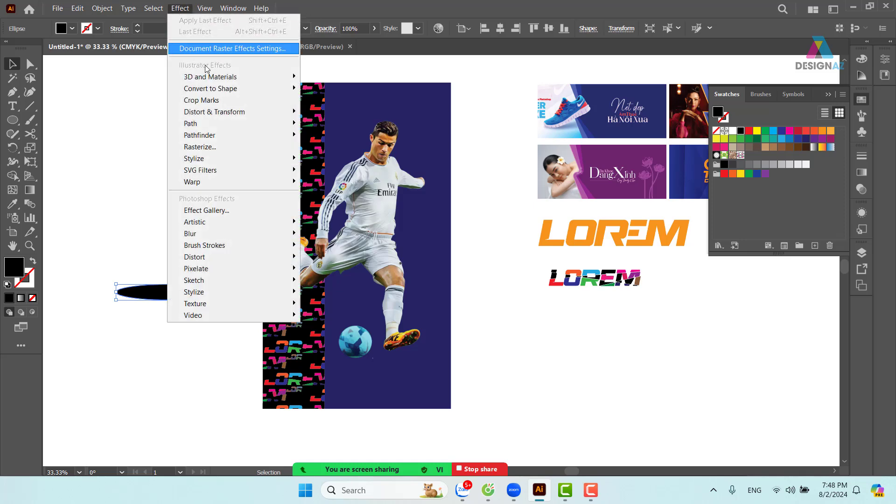
{"action": "mouse_move", "coordinate": [250, 232]}
{"action": "left_click", "coordinate": [336, 234]}
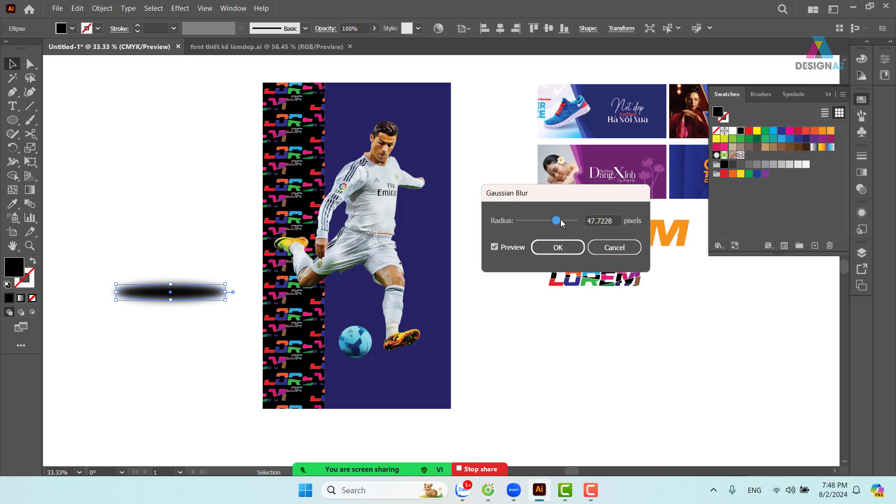
{"action": "left_click_drag", "start_coordinate": [561, 220], "coordinate": [564, 224]}
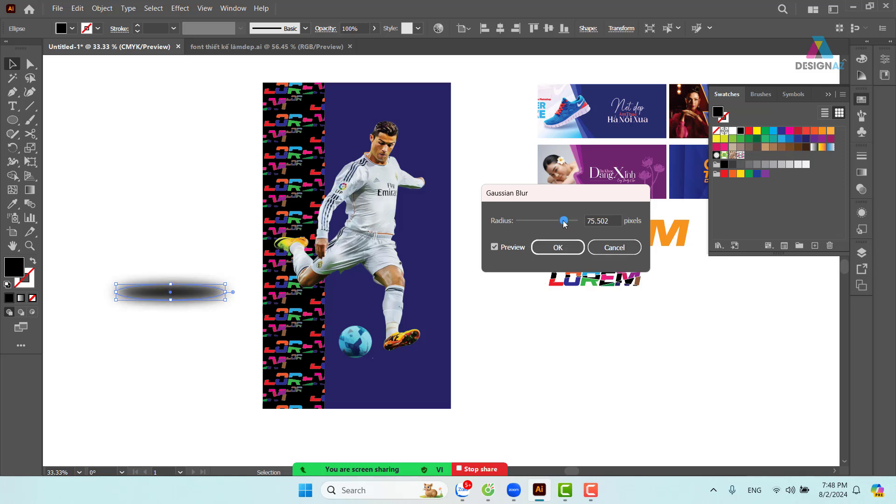
{"action": "left_click", "coordinate": [560, 248]}
{"action": "left_click", "coordinate": [195, 252]}
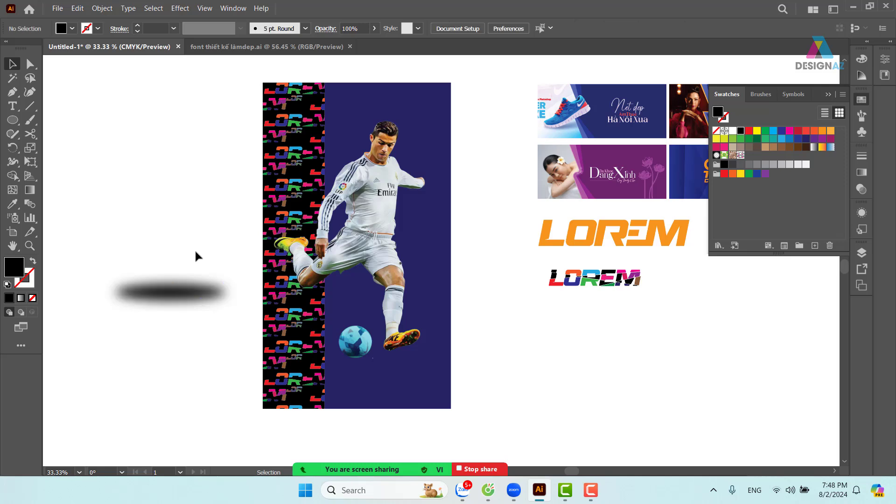
Move the blurred ellipse beneath the ball and the footballer's front boot as a ground shadow
{"action": "left_click", "coordinate": [193, 302]}
{"action": "left_click_drag", "start_coordinate": [171, 284], "coordinate": [388, 354]}
{"action": "left_click", "coordinate": [182, 266]}
{"action": "left_click", "coordinate": [586, 355]}
Set the blurred shadow ellipse's blending mode to Multiply
{"action": "key", "text": "z"}
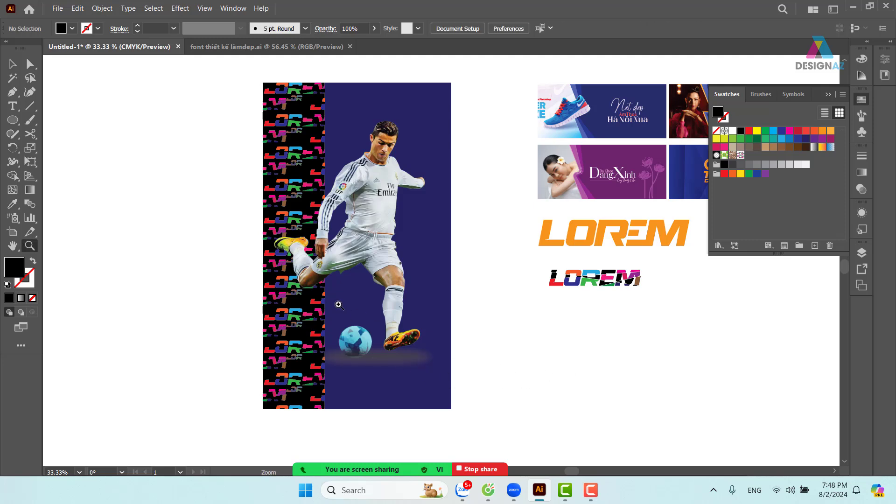
{"action": "left_click_drag", "start_coordinate": [337, 305], "coordinate": [430, 222]}
{"action": "left_click", "coordinate": [13, 64]}
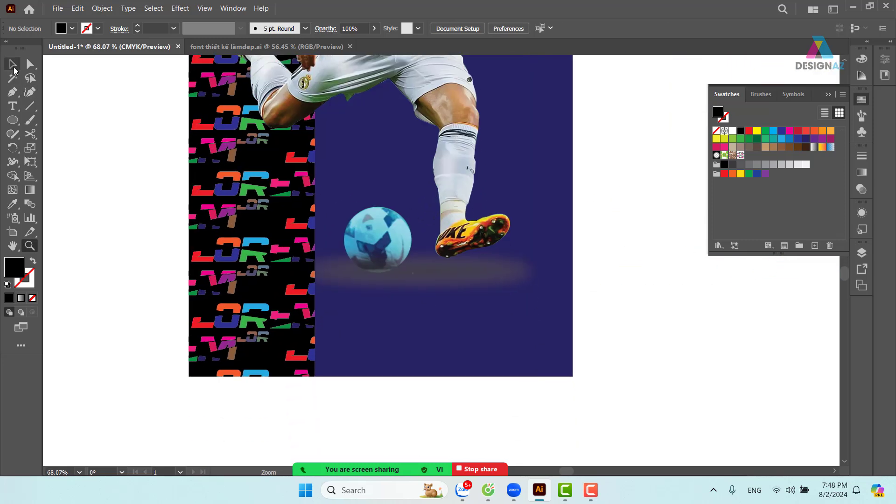
{"action": "left_click", "coordinate": [434, 279]}
{"action": "left_click", "coordinate": [438, 277]}
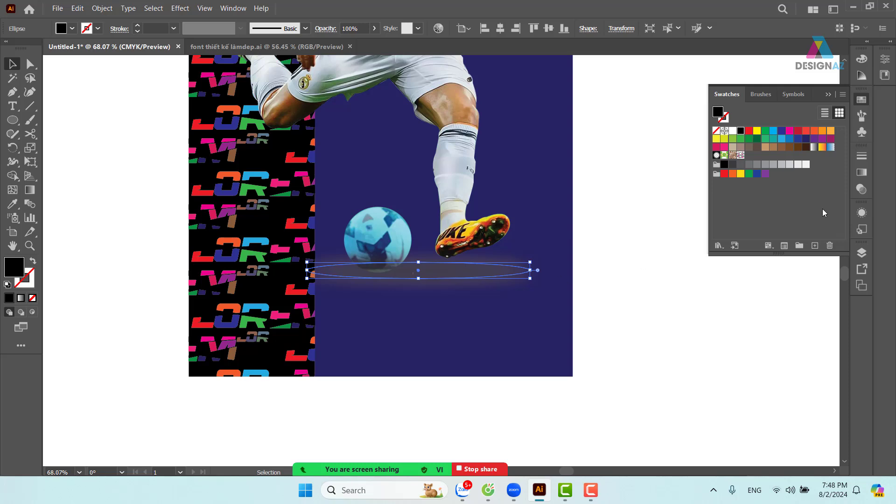
{"action": "left_click", "coordinate": [866, 191]}
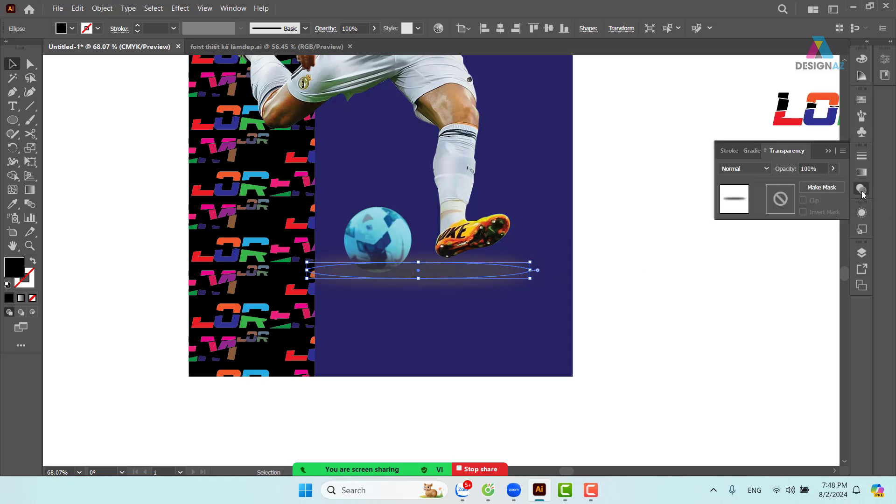
{"action": "left_click", "coordinate": [764, 169]}
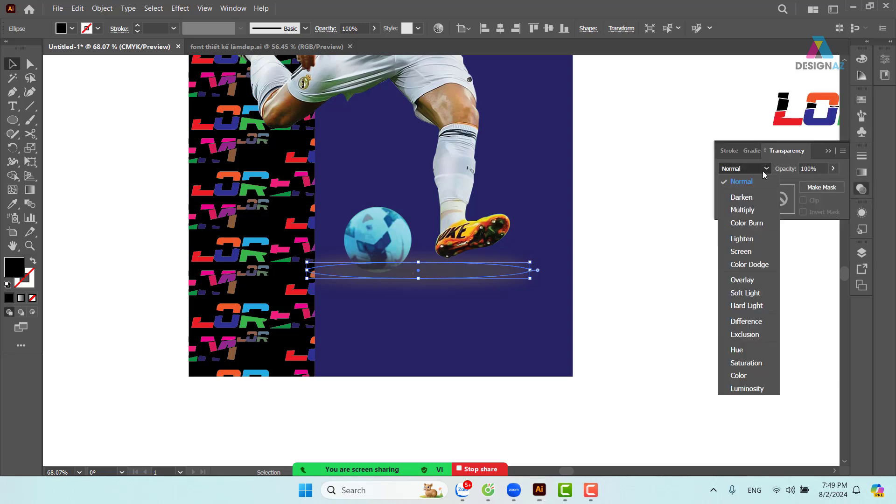
{"action": "left_click", "coordinate": [742, 210]}
{"action": "left_click", "coordinate": [655, 336]}
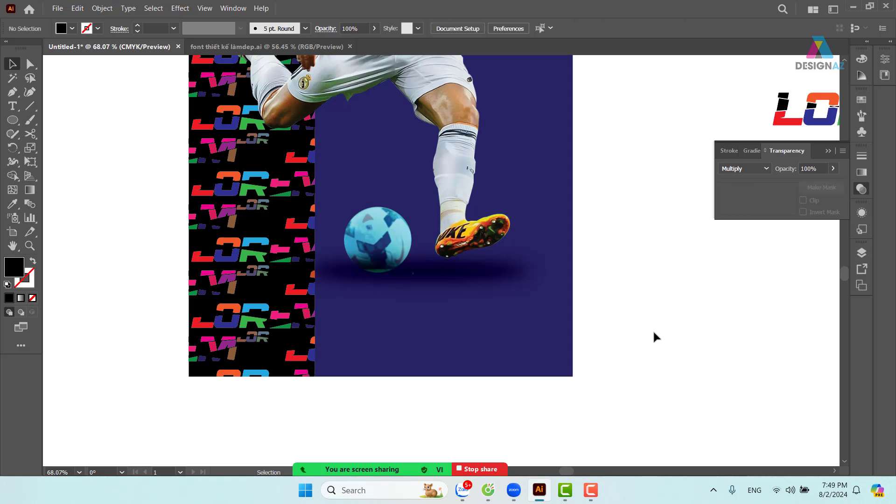
Shift the blurred shadow slightly lower beneath the ball and boot
{"action": "left_click", "coordinate": [480, 282]}
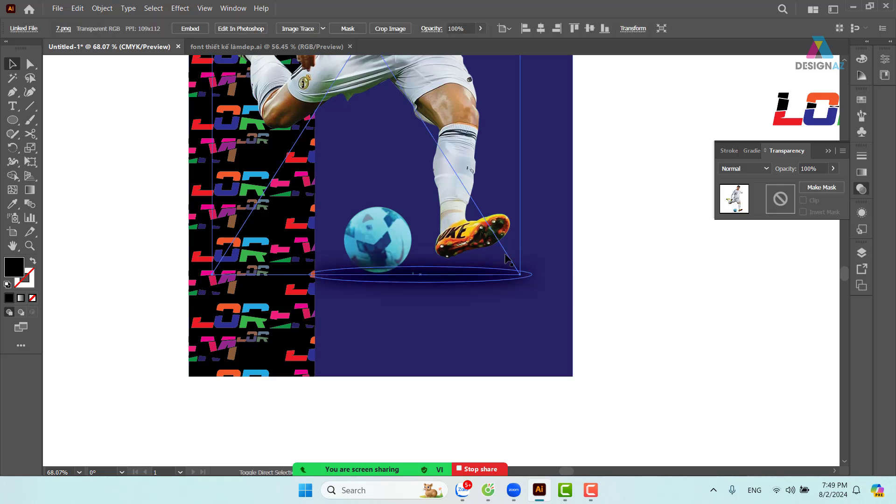
{"action": "left_click", "coordinate": [683, 294]}
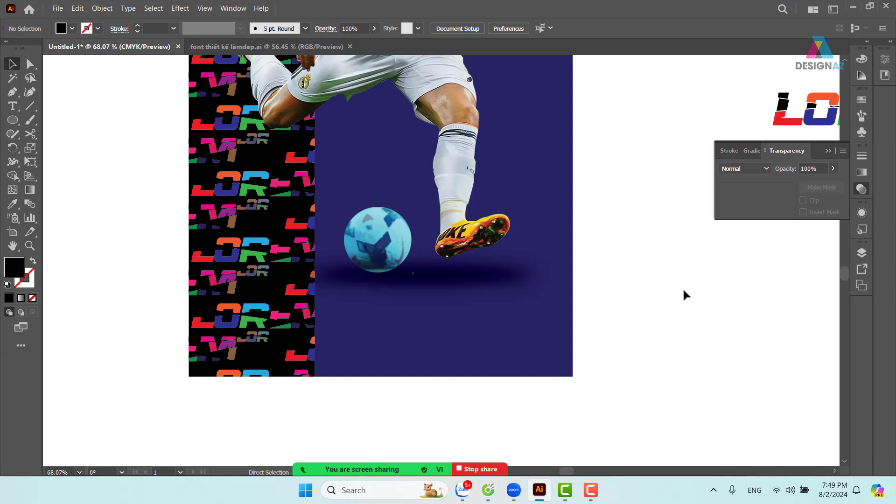
{"action": "key", "text": "ctrl+minus"}
{"action": "key", "text": "ctrl+minus"}
{"action": "key", "text": "ctrl+minus"}
{"action": "key", "text": "ctrl+minus"}
{"action": "key", "text": "ctrl+minus"}
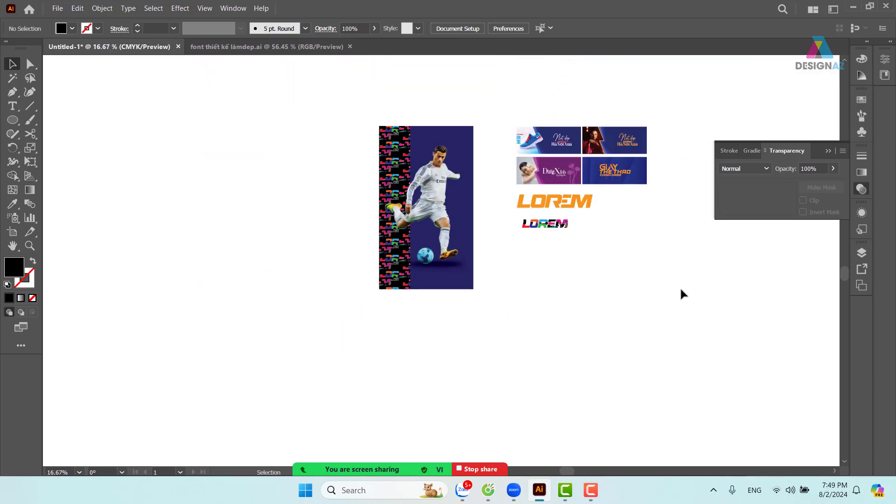
Rotate only the LOREM pattern fill inside the black strip by 45°, leaving the rectangle itself untransformed
{"action": "key", "text": "z"}
{"action": "left_click_drag", "start_coordinate": [387, 127], "coordinate": [385, 94]}
{"action": "left_click", "coordinate": [13, 64]}
{"action": "left_click", "coordinate": [353, 161]}
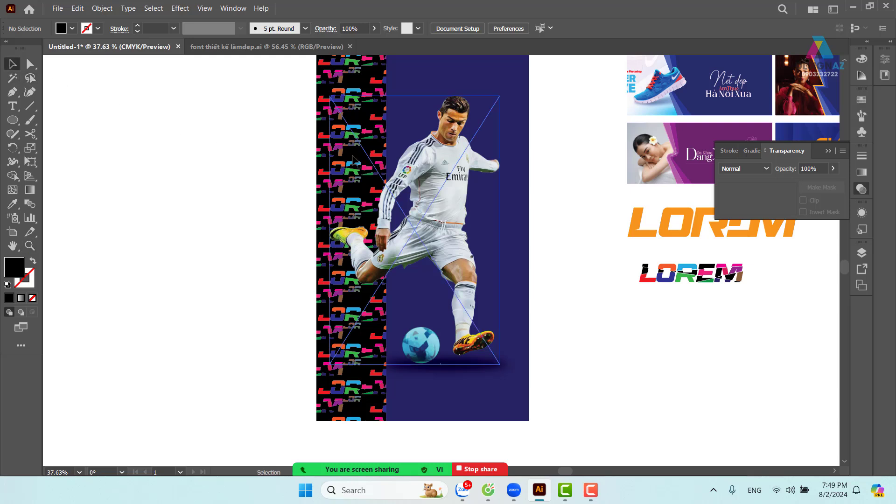
{"action": "left_click", "coordinate": [332, 114]}
{"action": "key", "text": "r"}
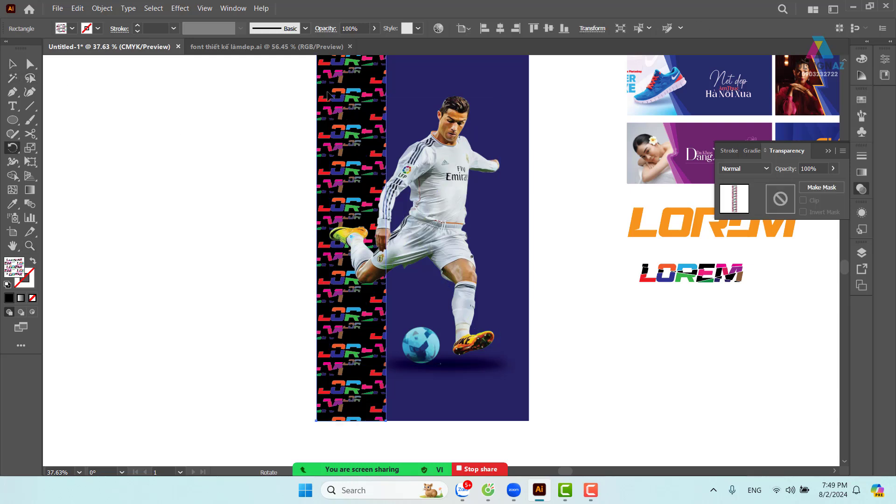
{"action": "double_click", "coordinate": [13, 148]}
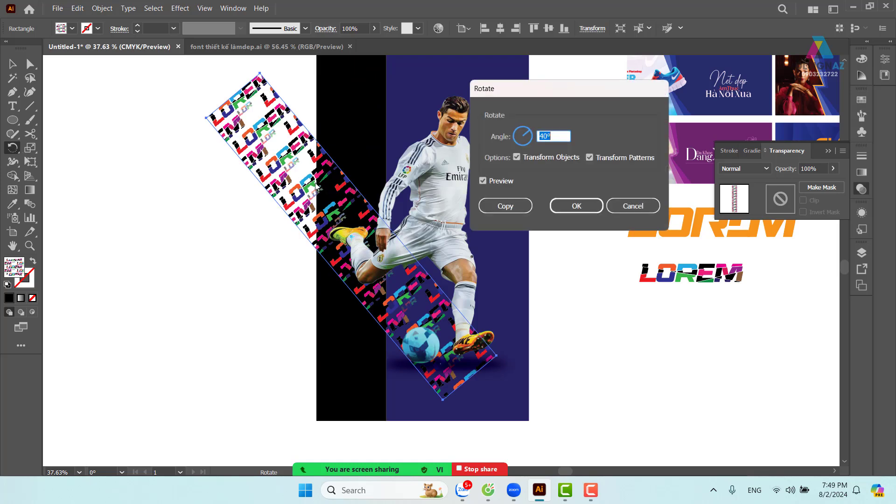
{"action": "left_click", "coordinate": [515, 157]}
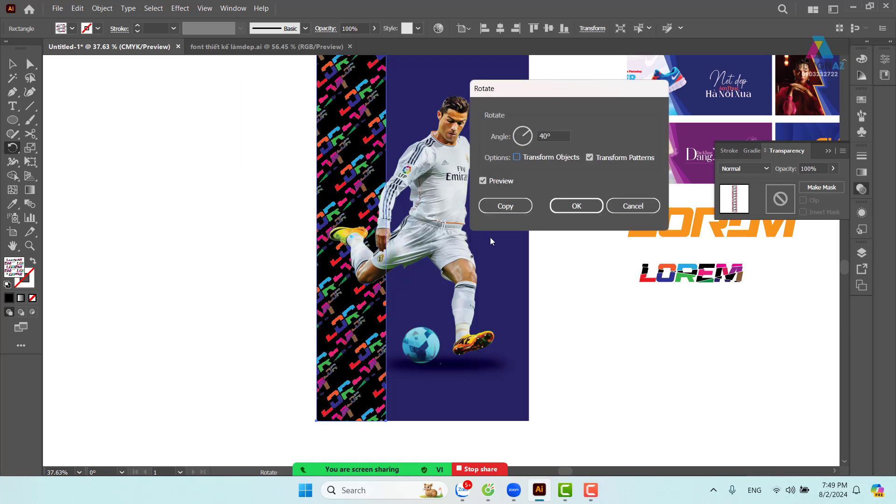
{"action": "scroll", "coordinate": [561, 134], "scroll_direction": "up", "scroll_amount": 5}
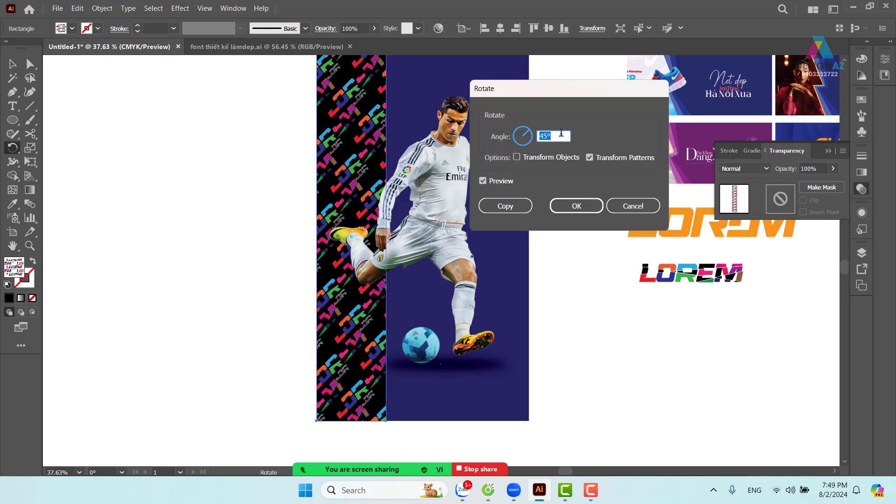
{"action": "left_click", "coordinate": [576, 206]}
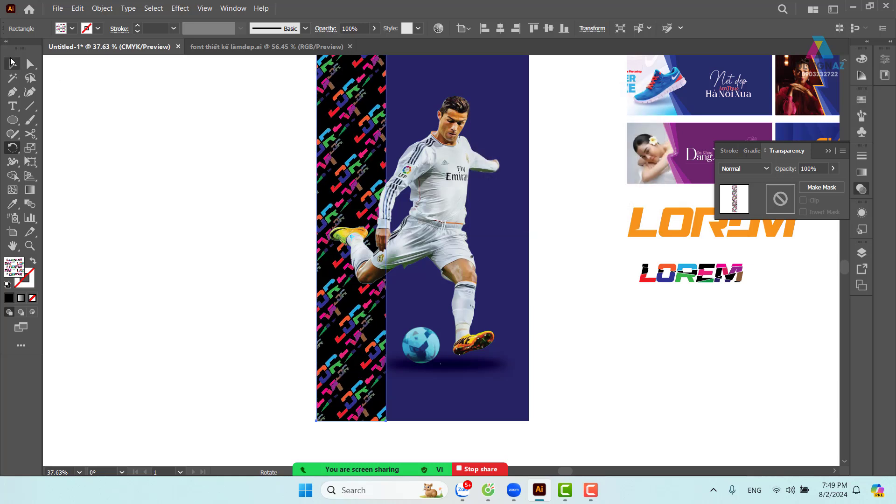
{"action": "left_click", "coordinate": [12, 64]}
{"action": "left_click", "coordinate": [232, 180]}
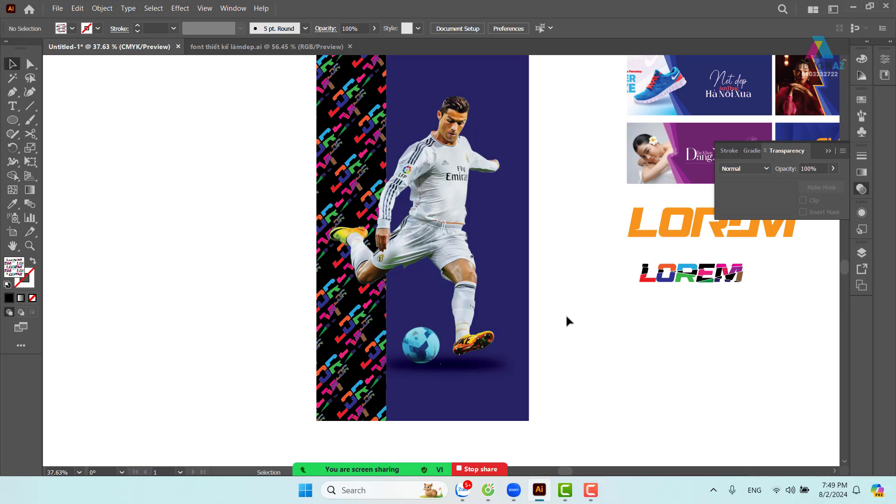
Browse for a file to open in E:\day hoc ai\giáo trình illustrator\tư liệu thiết kế\tư liệu thiết kế
{"action": "left_click_drag", "start_coordinate": [585, 330], "coordinate": [450, 300]}
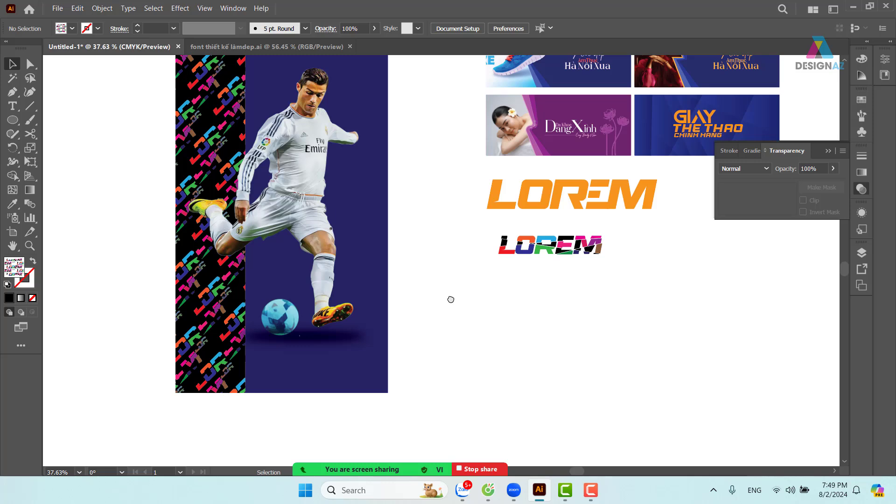
{"action": "key", "text": "ctrl+o"}
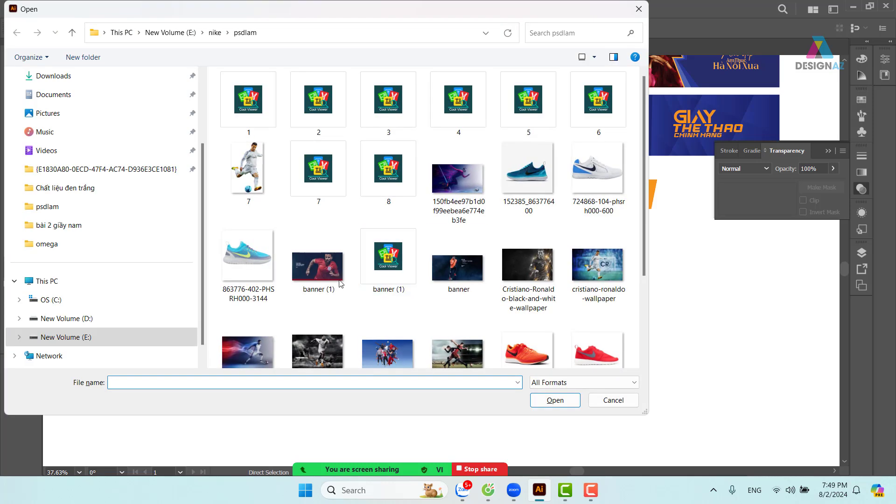
{"action": "left_click", "coordinate": [69, 338]}
{"action": "scroll", "coordinate": [468, 169], "scroll_direction": "up", "scroll_amount": 2}
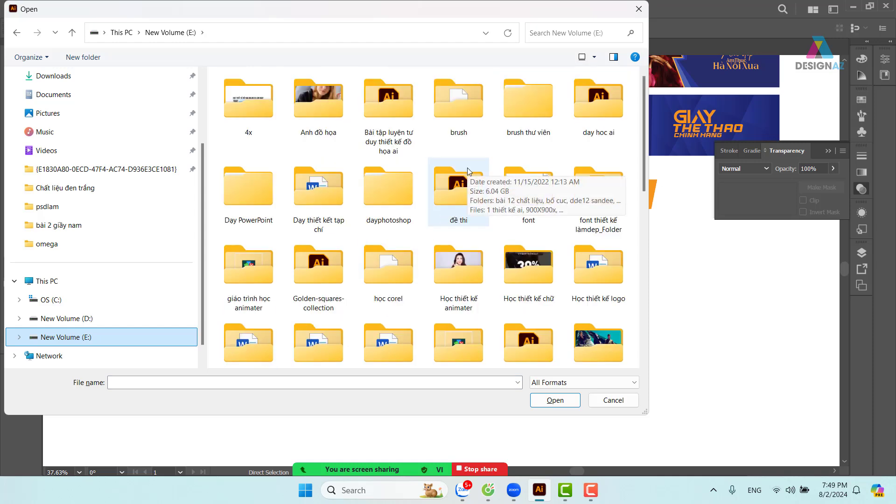
{"action": "double_click", "coordinate": [597, 107]}
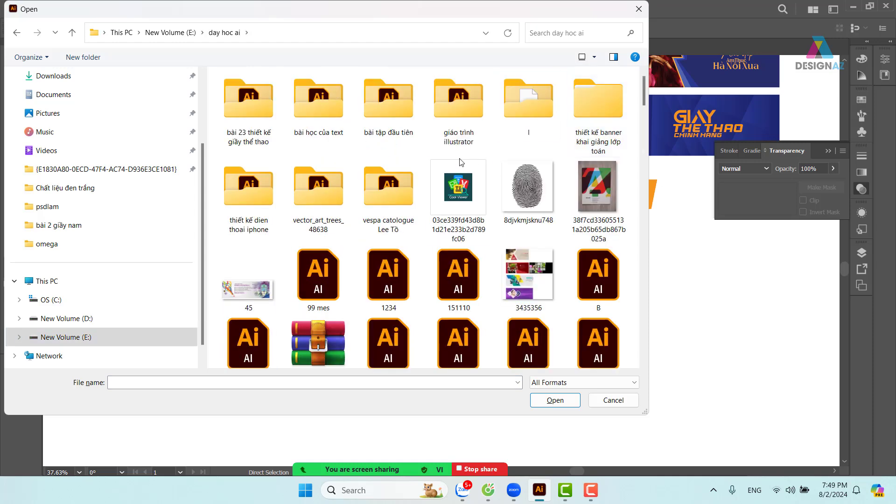
{"action": "double_click", "coordinate": [471, 109]}
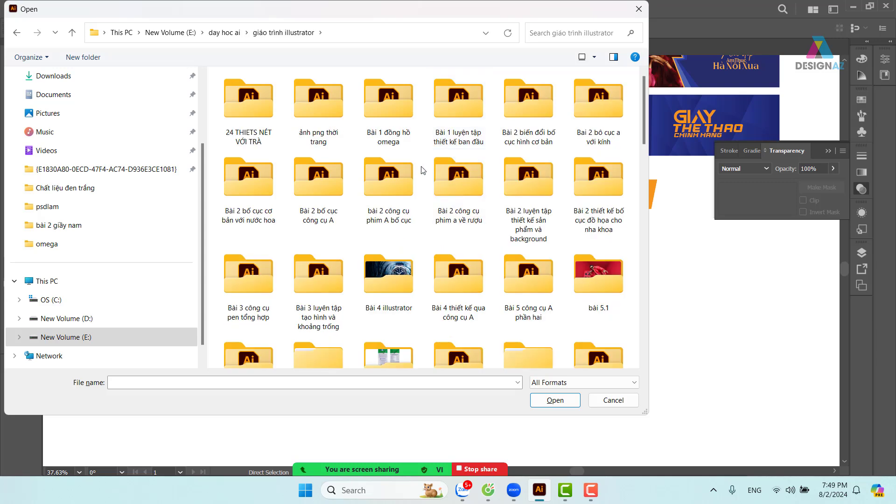
{"action": "left_click", "coordinate": [394, 180]}
{"action": "key", "text": "t"}
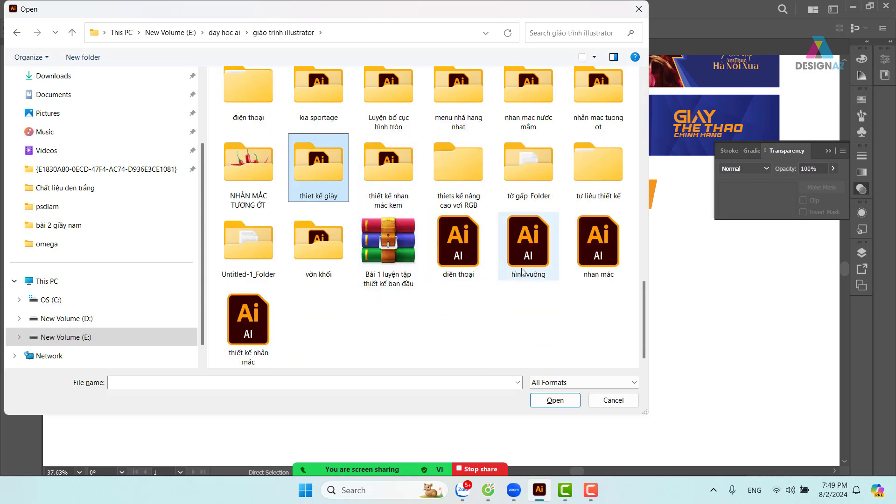
{"action": "double_click", "coordinate": [595, 175]}
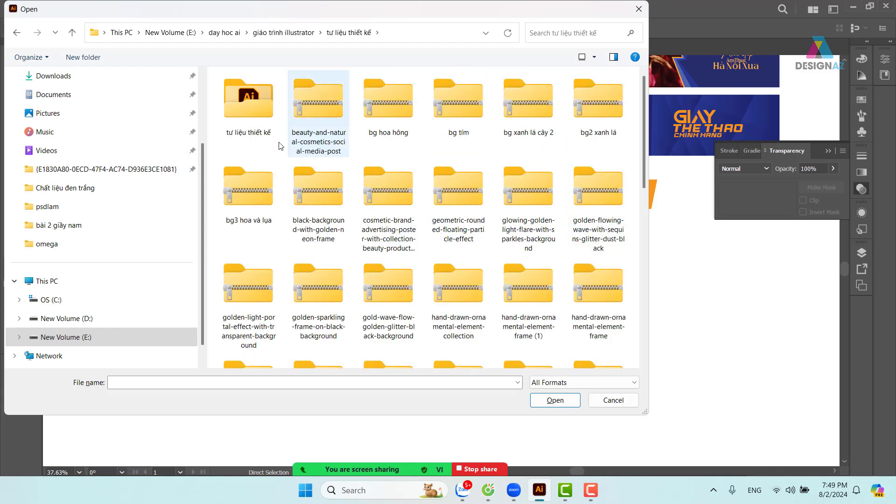
{"action": "double_click", "coordinate": [242, 109]}
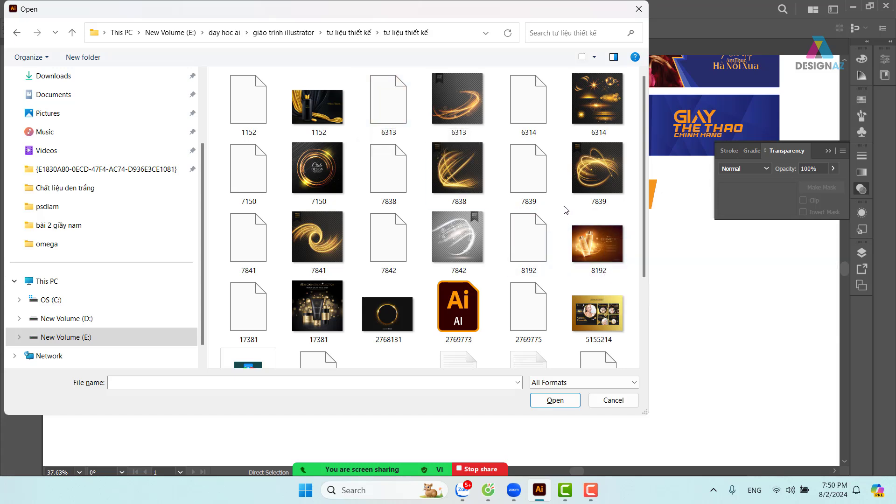
Open the 6313 EPS file containing the golden light-swirl effect
{"action": "scroll", "coordinate": [503, 208], "scroll_direction": "down", "scroll_amount": 3}
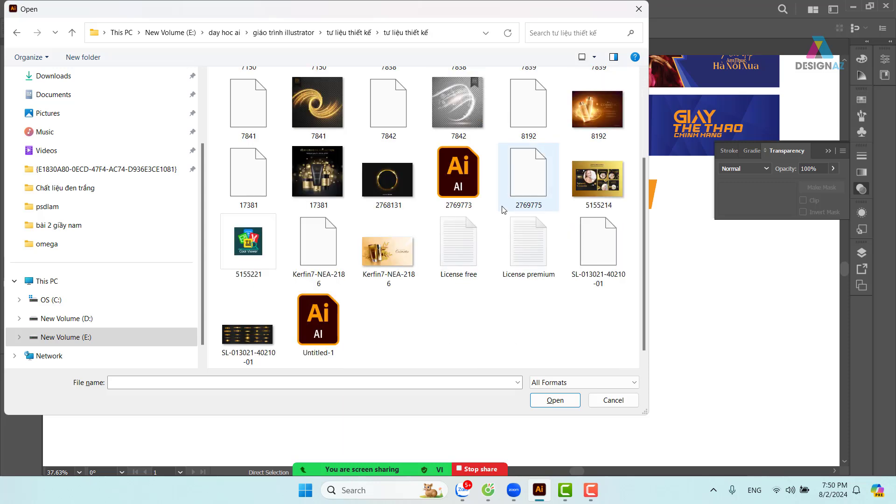
{"action": "scroll", "coordinate": [503, 209], "scroll_direction": "up", "scroll_amount": 3}
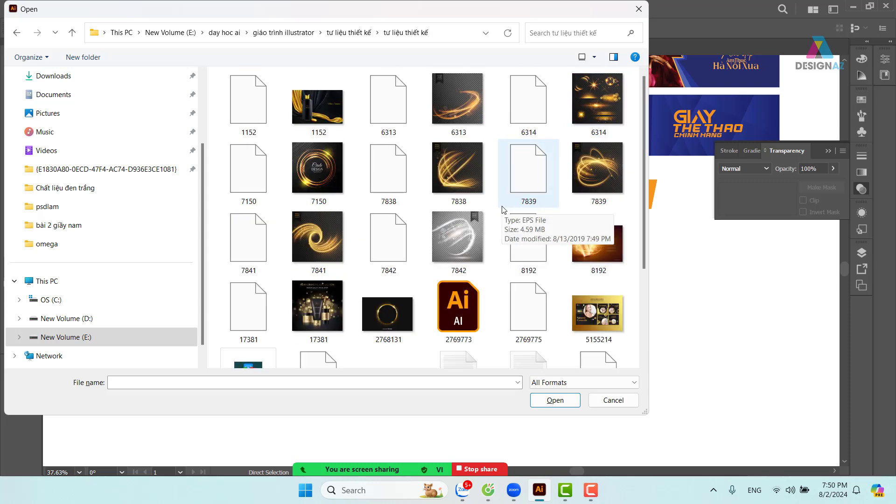
{"action": "left_click", "coordinate": [396, 119]}
{"action": "left_click", "coordinate": [563, 402]}
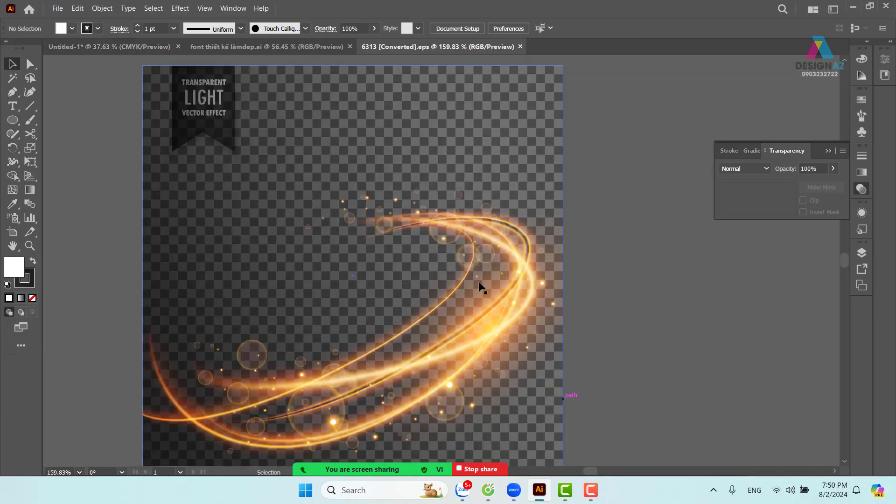
Ungroup the light-effect artwork to separate the swirl from its checkered background
{"action": "left_click_drag", "start_coordinate": [481, 336], "coordinate": [474, 255]}
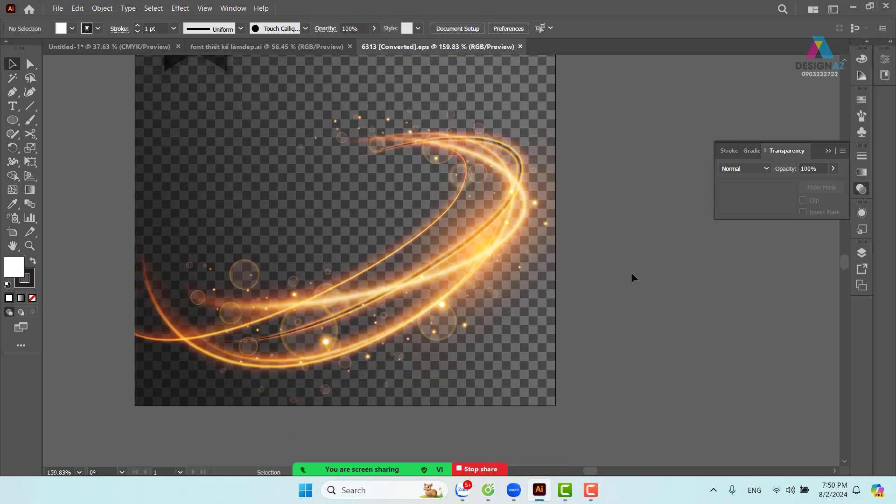
{"action": "left_click", "coordinate": [414, 318]}
{"action": "left_click", "coordinate": [577, 270]}
{"action": "left_click_drag", "start_coordinate": [518, 282], "coordinate": [648, 287]}
{"action": "key", "text": "ctrl+z"}
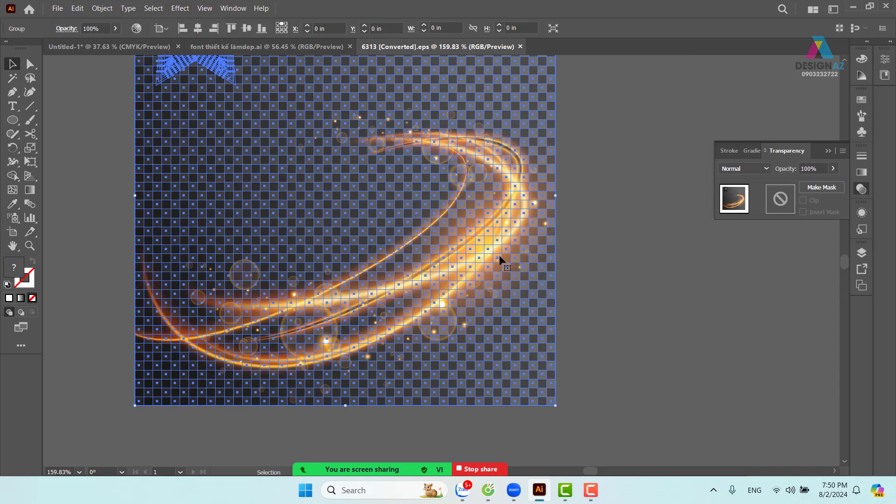
{"action": "right_click", "coordinate": [500, 256]}
{"action": "left_click", "coordinate": [565, 153]}
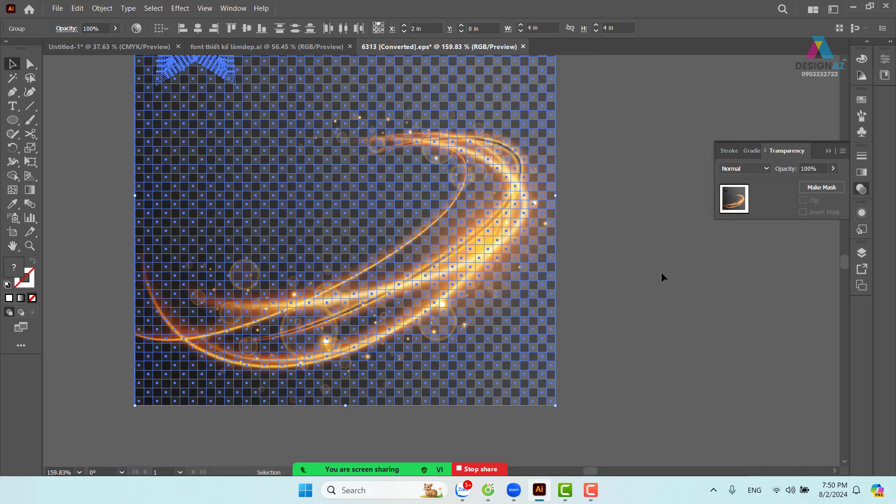
Delete the checkered background group together with its ribbon label
{"action": "left_click", "coordinate": [581, 332]}
{"action": "left_click_drag", "start_coordinate": [546, 320], "coordinate": [666, 318]}
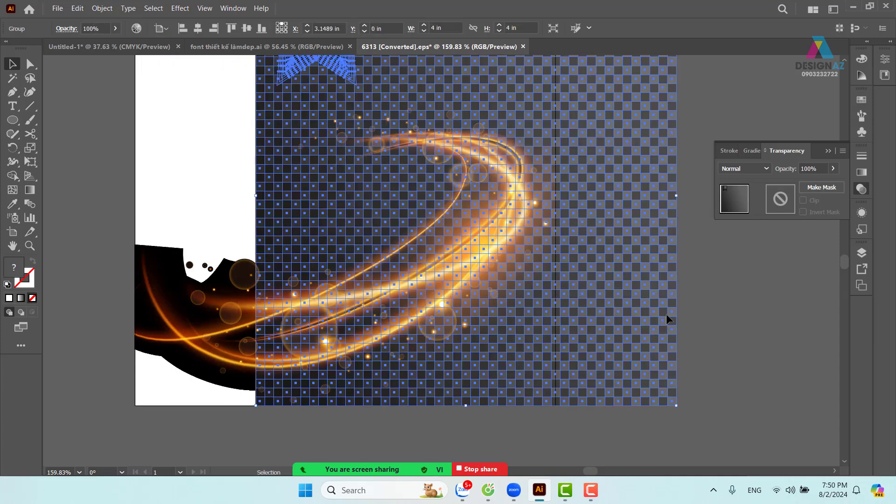
{"action": "key", "text": "Delete"}
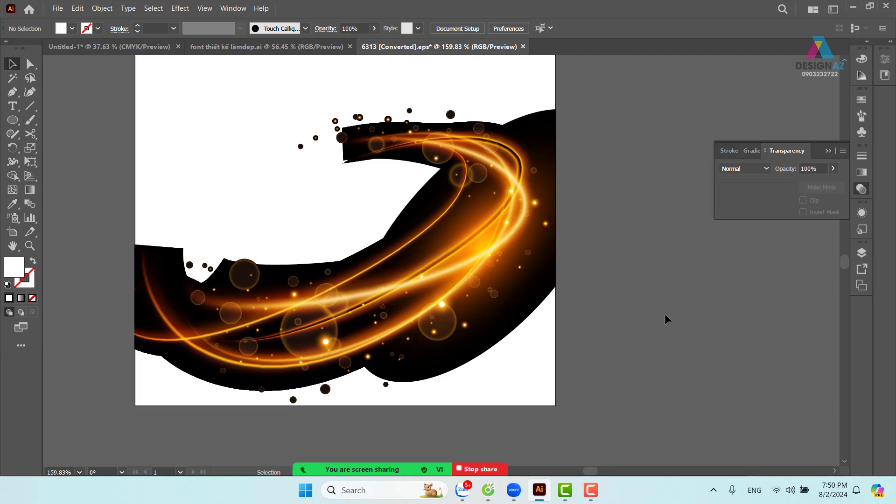
{"action": "left_click_drag", "start_coordinate": [110, 87], "coordinate": [545, 409]}
{"action": "key", "text": "Delete"}
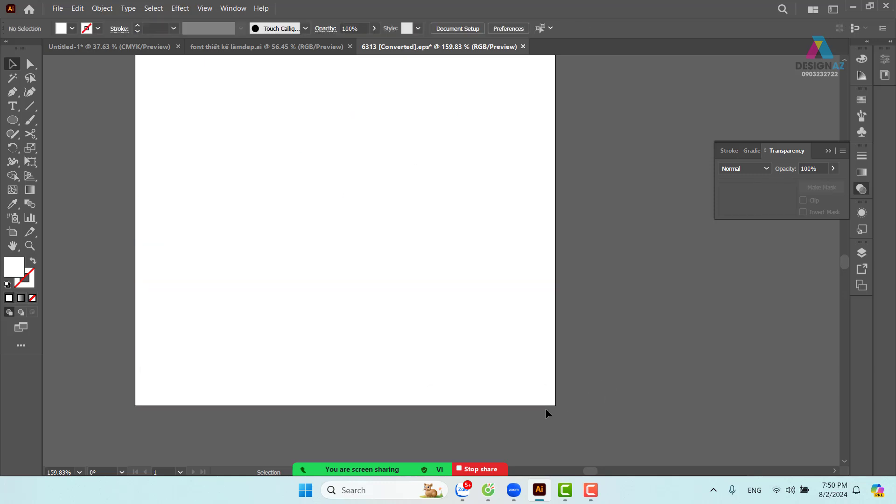
{"action": "key", "text": "ctrl+z"}
{"action": "left_click", "coordinate": [588, 345]}
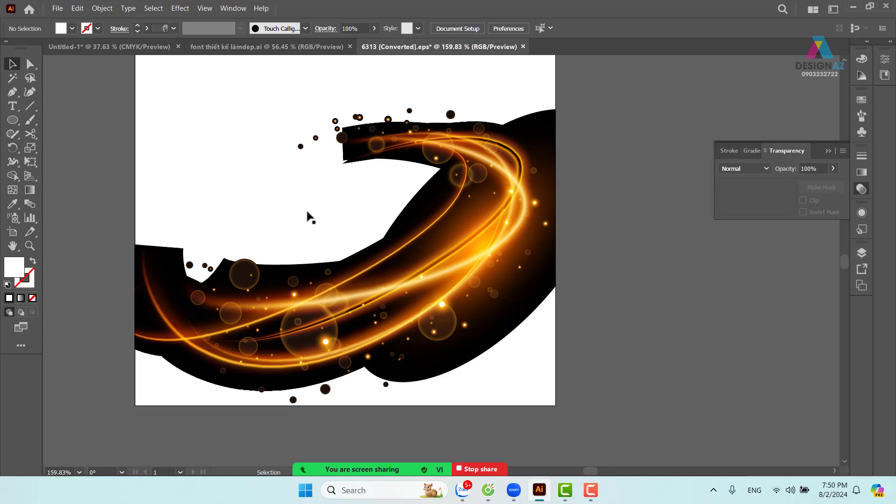
Ungroup the remaining golden light-swirl artwork
{"action": "left_click", "coordinate": [344, 267]}
{"action": "right_click", "coordinate": [504, 277]}
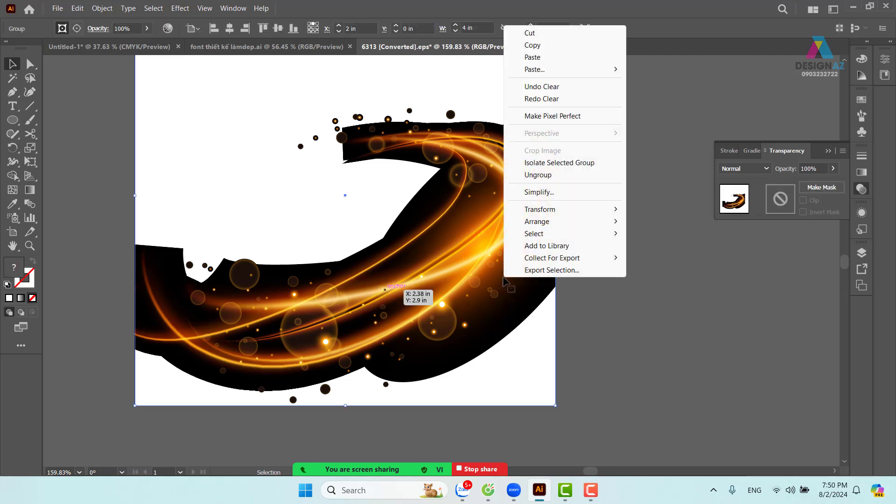
{"action": "left_click", "coordinate": [558, 176]}
{"action": "left_click", "coordinate": [537, 272]}
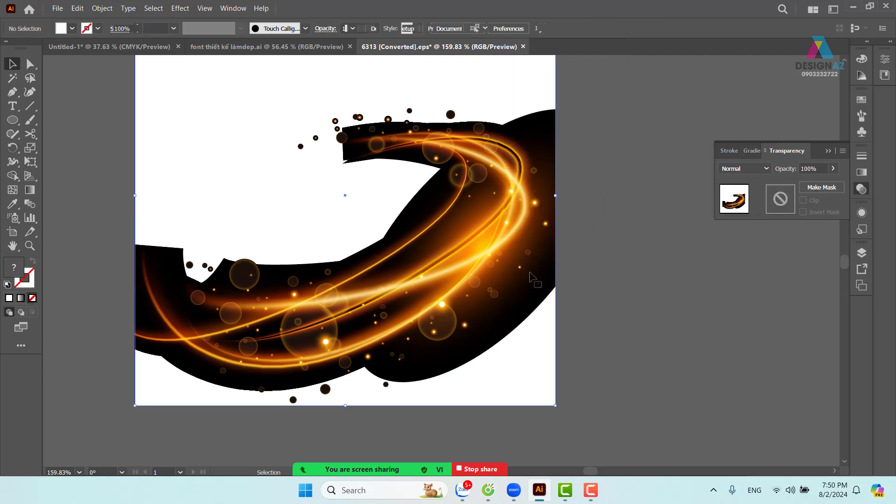
{"action": "left_click_drag", "start_coordinate": [537, 271], "coordinate": [644, 255]}
{"action": "key", "text": "ctrl+z"}
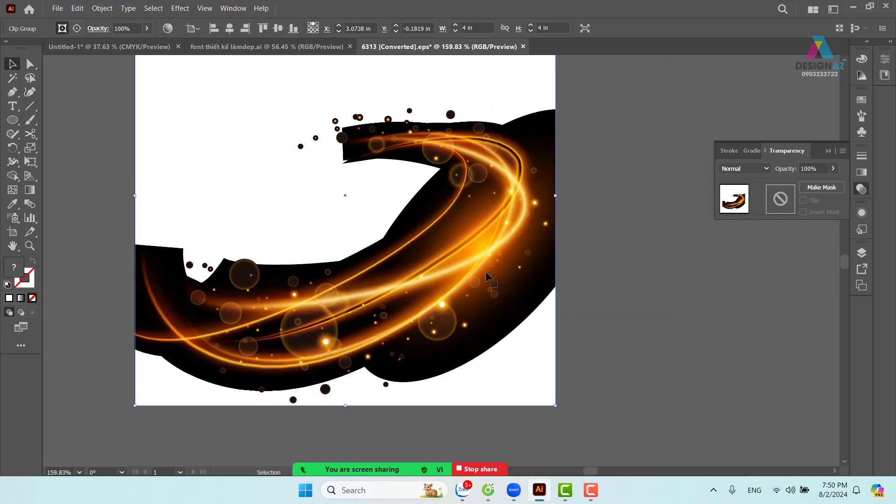
Release the light swirl's clipping mask and delete the leftover clipping rectangle
{"action": "right_click", "coordinate": [493, 265]}
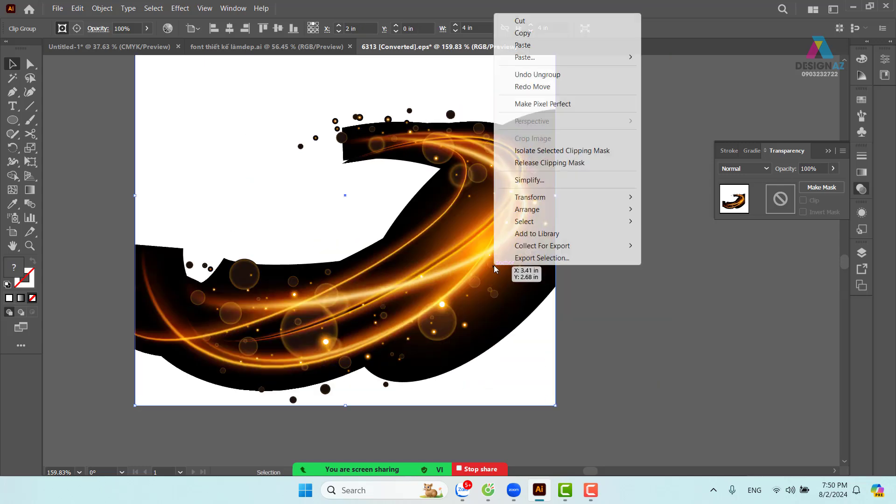
{"action": "left_click", "coordinate": [577, 163]}
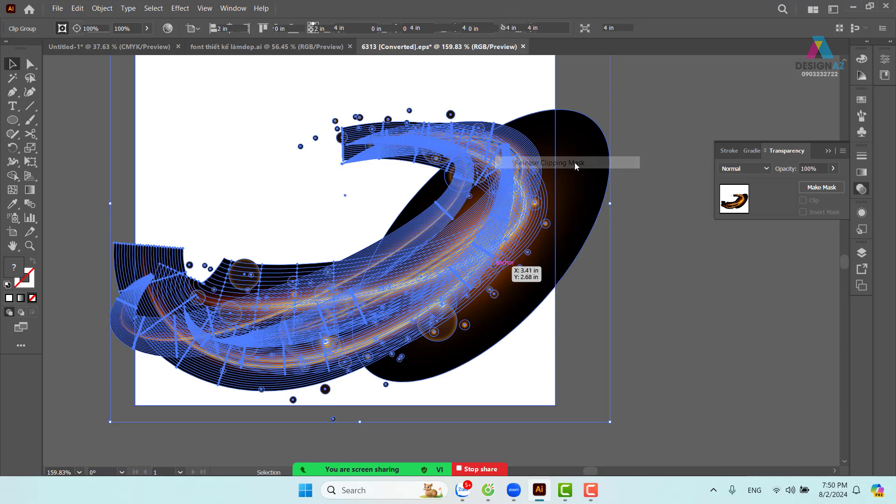
{"action": "left_click", "coordinate": [578, 334]}
{"action": "left_click", "coordinate": [553, 357]}
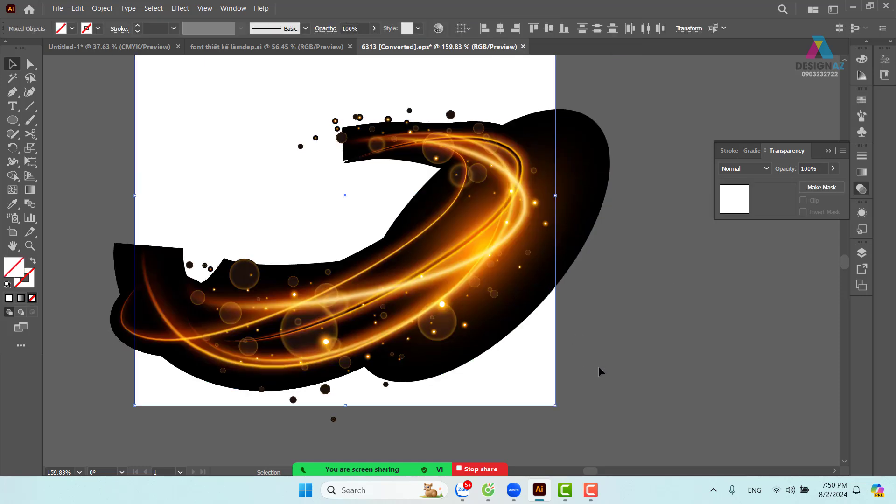
{"action": "left_click", "coordinate": [597, 365]}
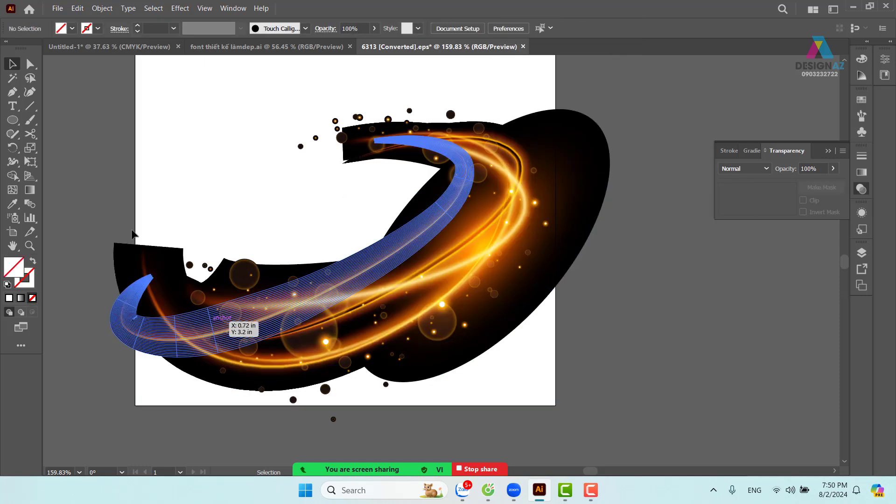
Select the whole golden light swirl and copy it into the Untitled-1 banner document
{"action": "left_click_drag", "start_coordinate": [85, 91], "coordinate": [630, 416]}
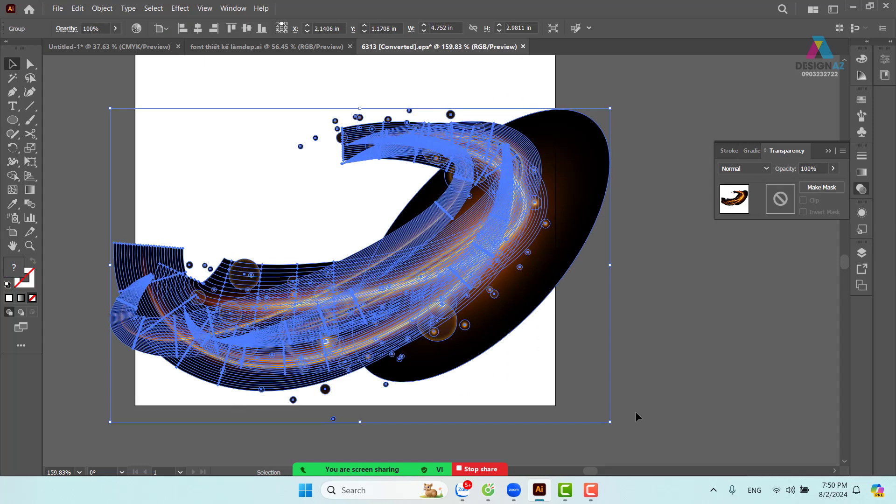
{"action": "key", "text": "a"}
{"action": "key", "text": "v"}
{"action": "key", "text": "a"}
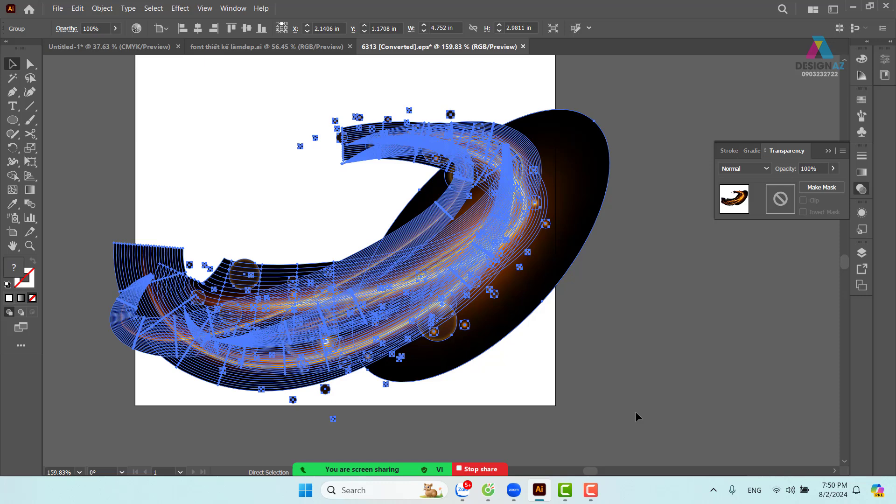
{"action": "key", "text": "v"}
{"action": "key", "text": "a"}
{"action": "key", "text": "v"}
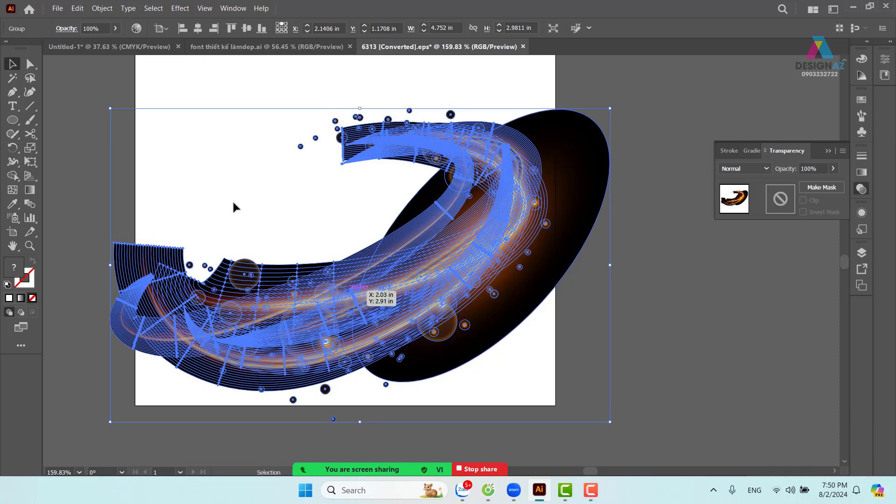
{"action": "left_click", "coordinate": [110, 51]}
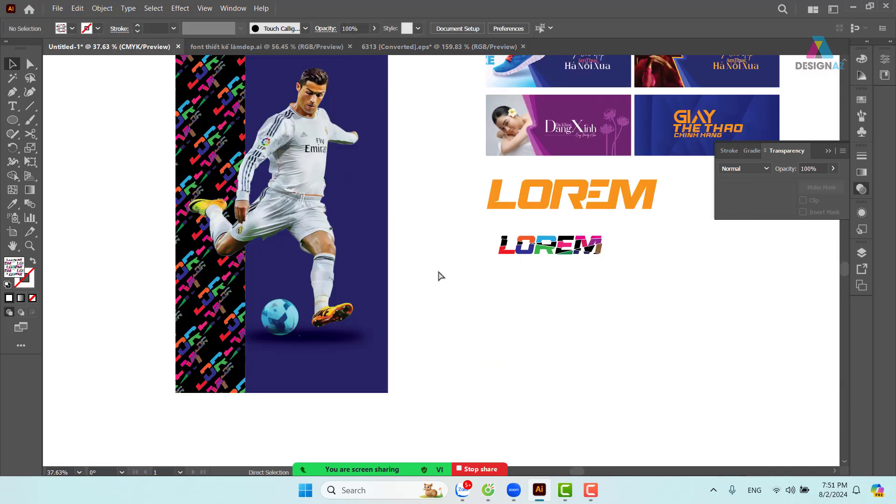
{"action": "key", "text": "ctrl+v"}
Rotate and enlarge the light swirl, and position it around the footballer's legs and the ball
{"action": "left_click_drag", "start_coordinate": [460, 268], "coordinate": [273, 313]}
{"action": "left_click_drag", "start_coordinate": [314, 272], "coordinate": [376, 352]}
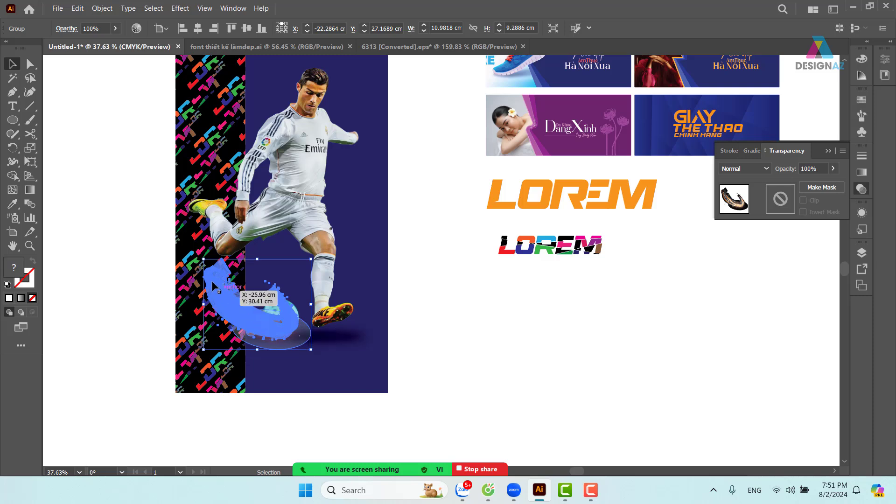
{"action": "left_click_drag", "start_coordinate": [204, 259], "coordinate": [122, 182]}
{"action": "left_click_drag", "start_coordinate": [247, 306], "coordinate": [301, 304]}
{"action": "left_click_drag", "start_coordinate": [313, 313], "coordinate": [309, 325]}
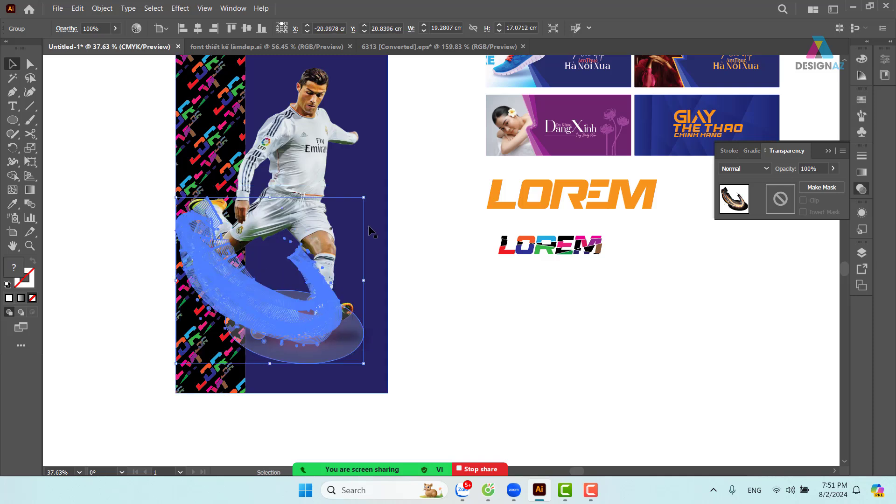
{"action": "left_click_drag", "start_coordinate": [390, 176], "coordinate": [423, 156]}
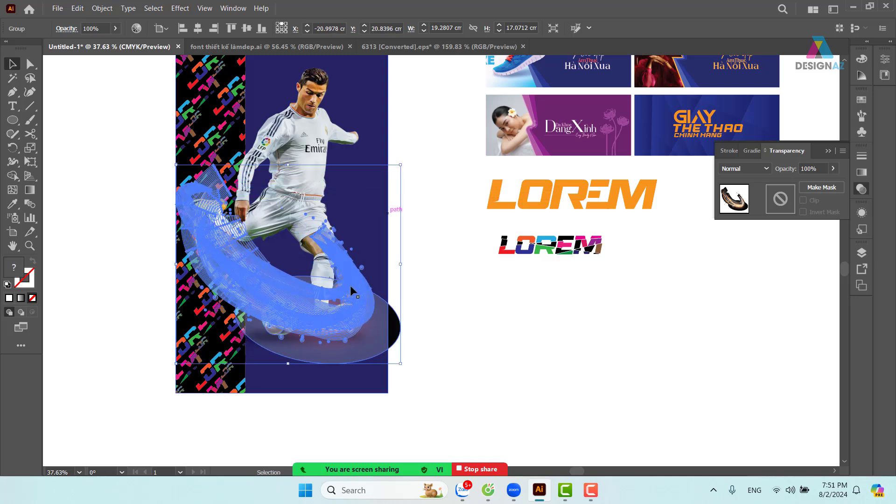
{"action": "left_click_drag", "start_coordinate": [351, 305], "coordinate": [341, 323]}
{"action": "left_click", "coordinate": [468, 349]}
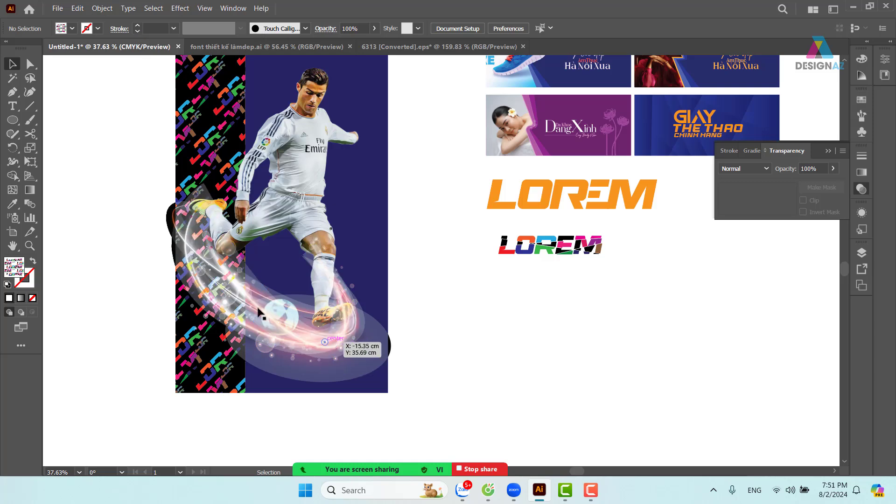
Convert the banner document's color mode to RGB Color
{"action": "left_click", "coordinate": [57, 8]}
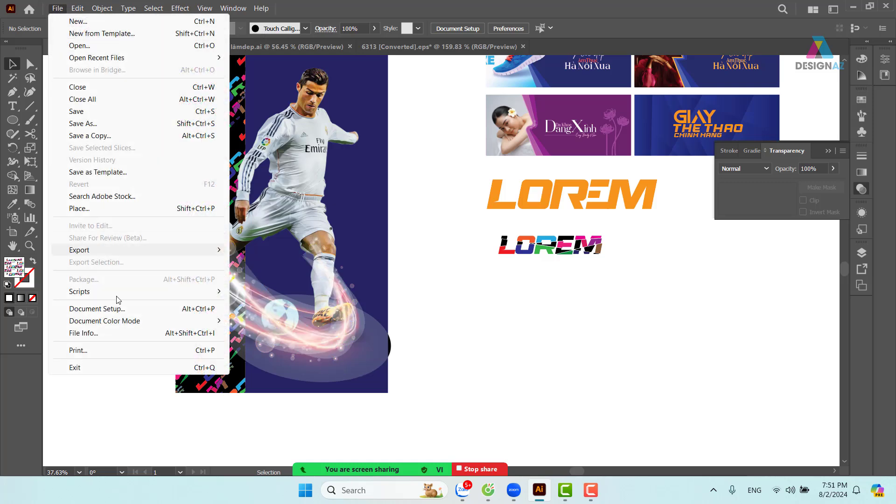
{"action": "mouse_move", "coordinate": [138, 327]}
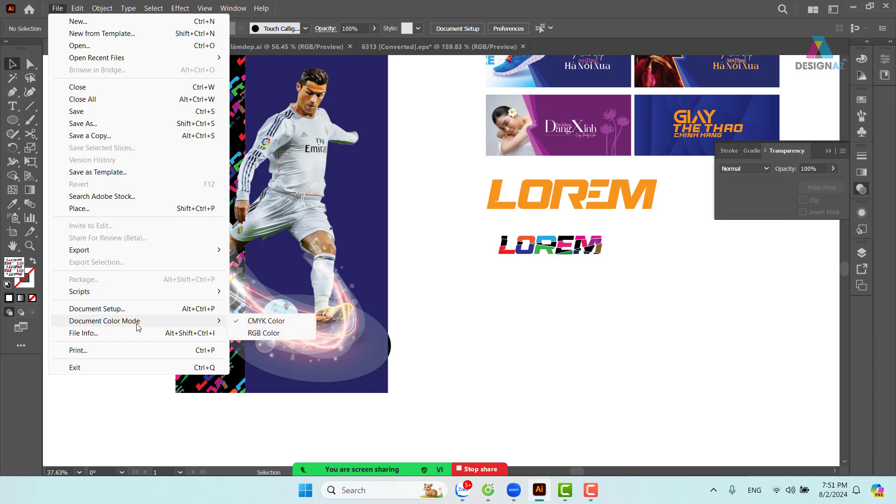
{"action": "left_click", "coordinate": [256, 334]}
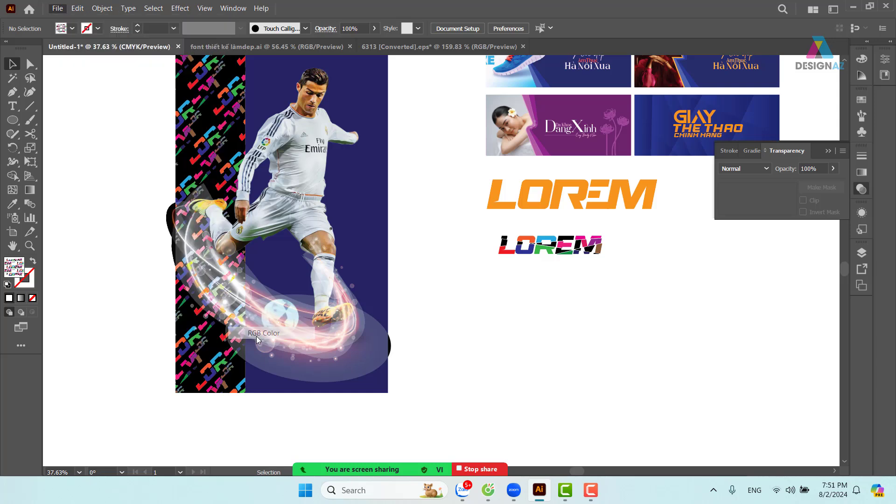
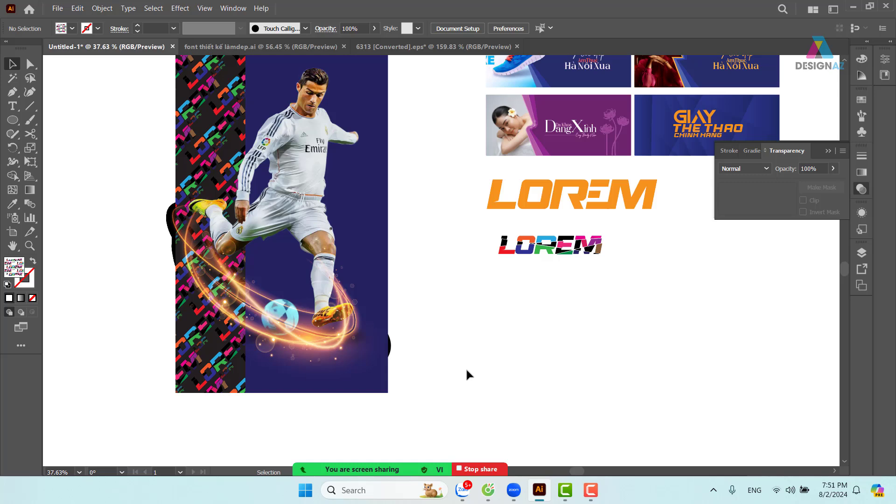
Start placing an image and browse to the hinh anh lam web folder inside thuvienanh on drive E
{"action": "left_click_drag", "start_coordinate": [630, 310], "coordinate": [476, 342]}
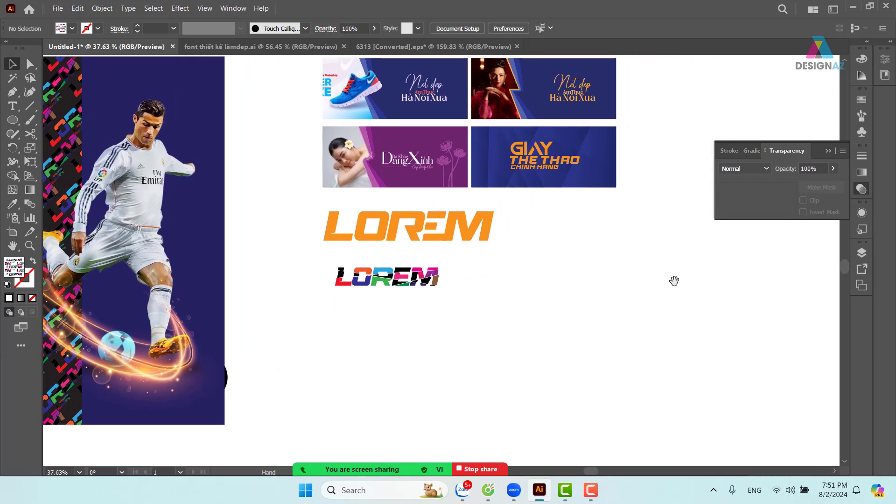
{"action": "left_click_drag", "start_coordinate": [674, 280], "coordinate": [621, 276]}
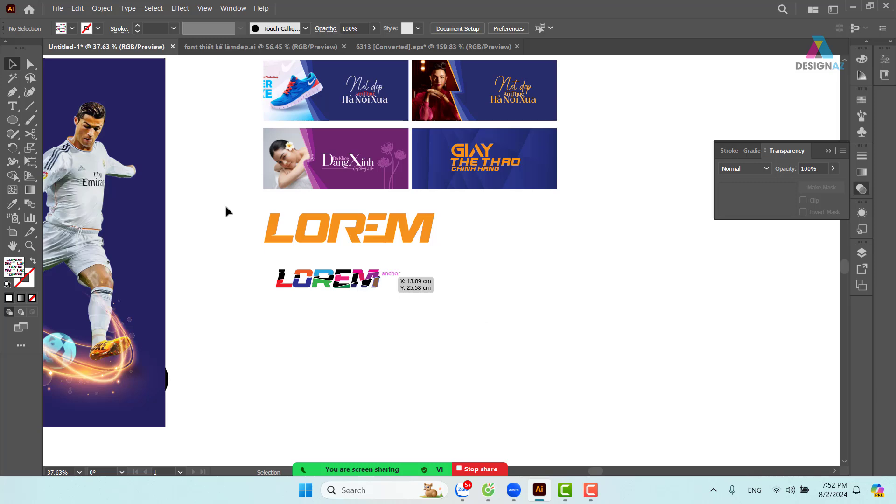
{"action": "left_click", "coordinate": [58, 9]}
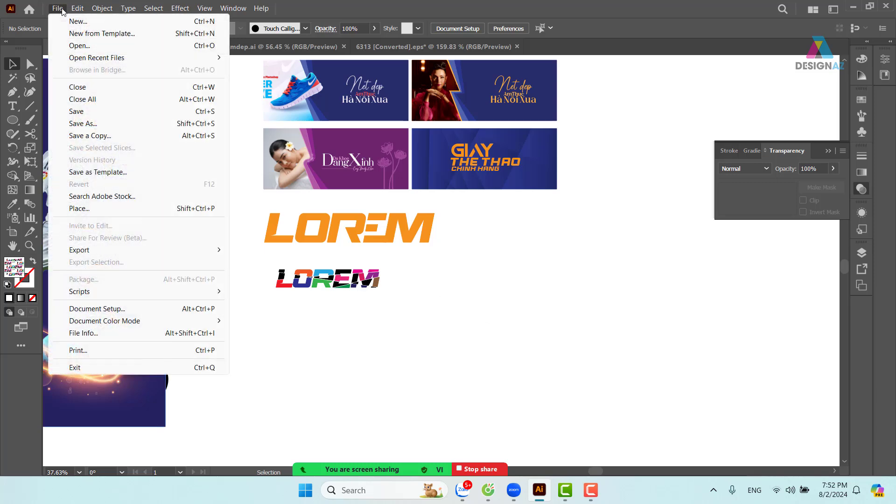
{"action": "left_click", "coordinate": [122, 211]}
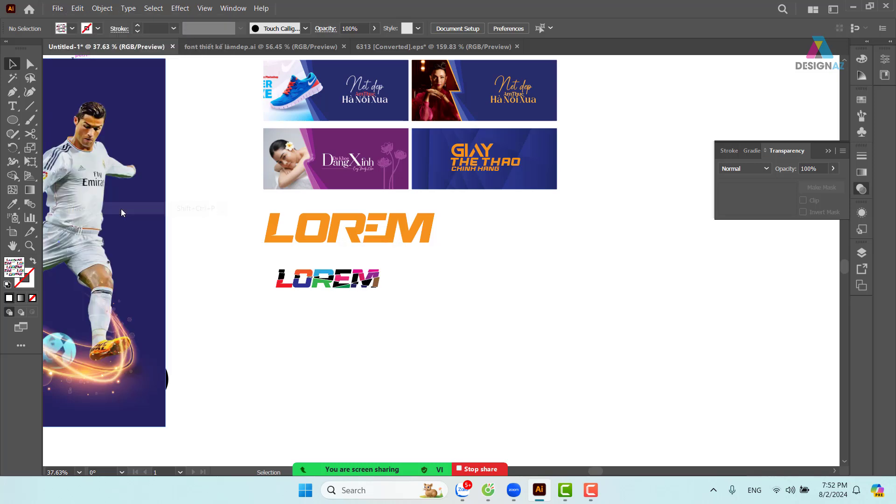
{"action": "scroll", "coordinate": [67, 285], "scroll_direction": "down", "scroll_amount": 1}
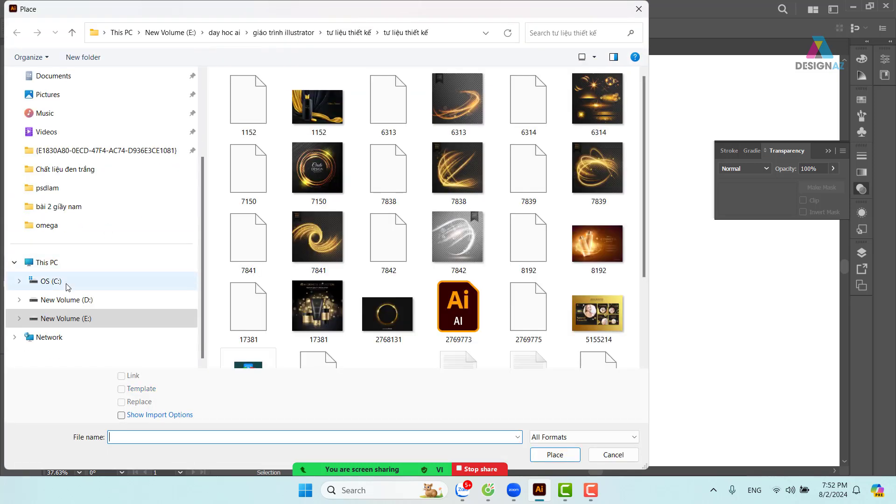
{"action": "left_click", "coordinate": [77, 322]}
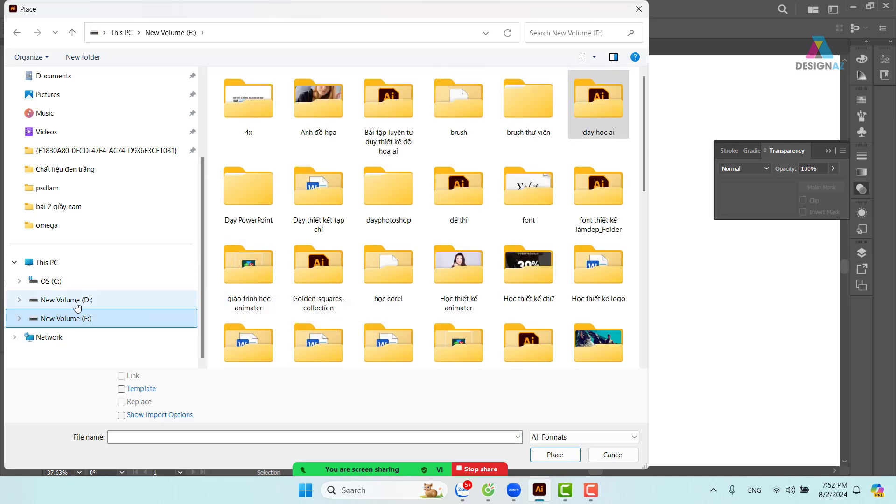
{"action": "scroll", "coordinate": [485, 268], "scroll_direction": "down", "scroll_amount": 5}
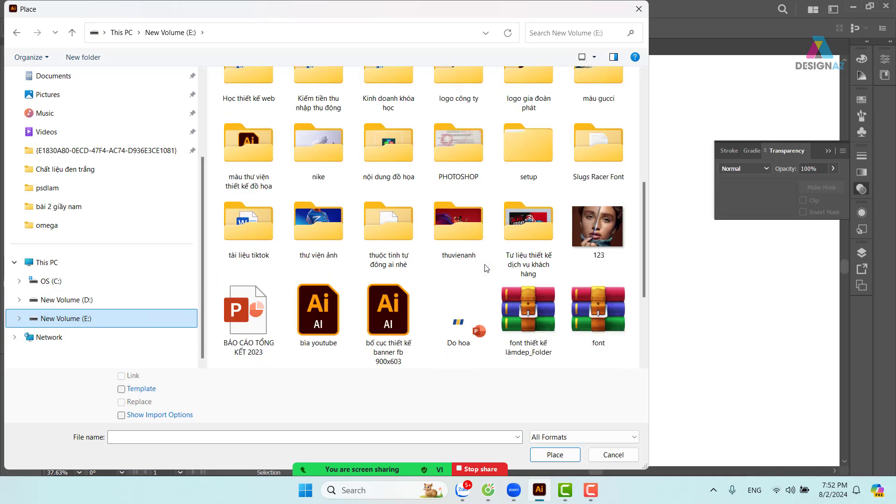
{"action": "left_click", "coordinate": [461, 237]}
{"action": "double_click", "coordinate": [461, 237]}
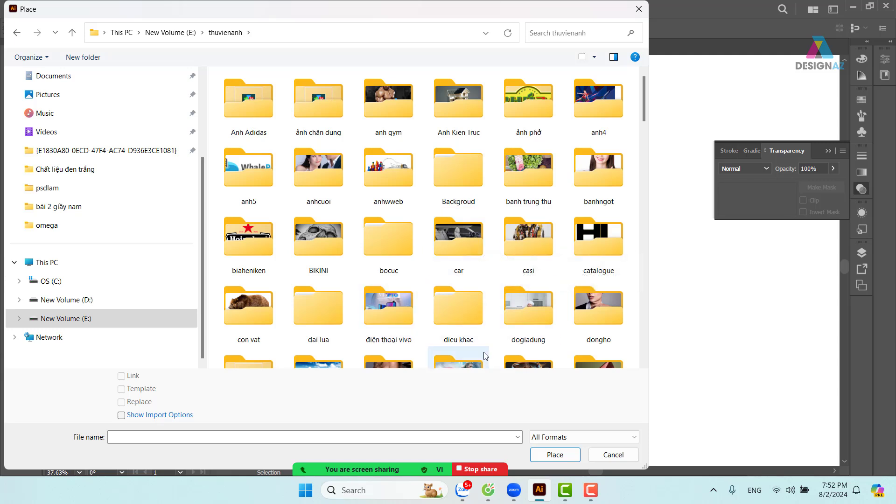
{"action": "scroll", "coordinate": [432, 346], "scroll_direction": "down", "scroll_amount": 3}
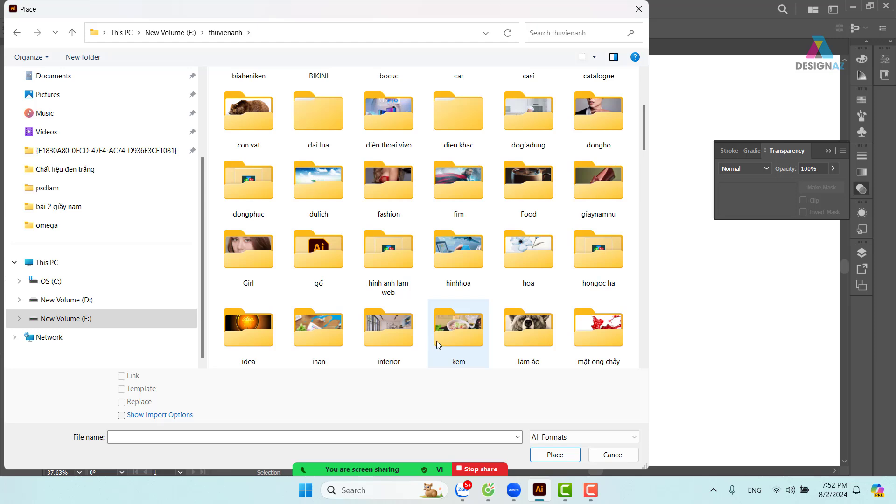
{"action": "double_click", "coordinate": [393, 256]}
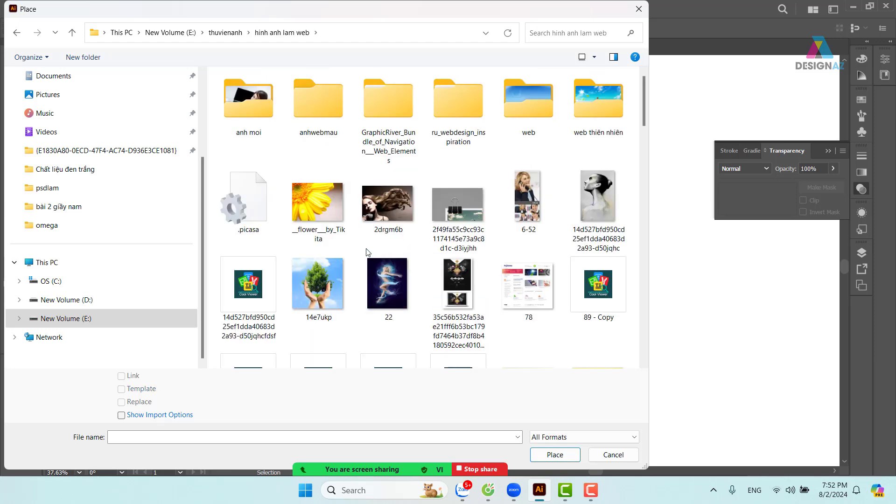
Place the image __flower___by_Tikita.jpg at a large size below the multicolored LOREM lettering
{"action": "left_click", "coordinate": [326, 201]}
{"action": "left_click", "coordinate": [560, 457]}
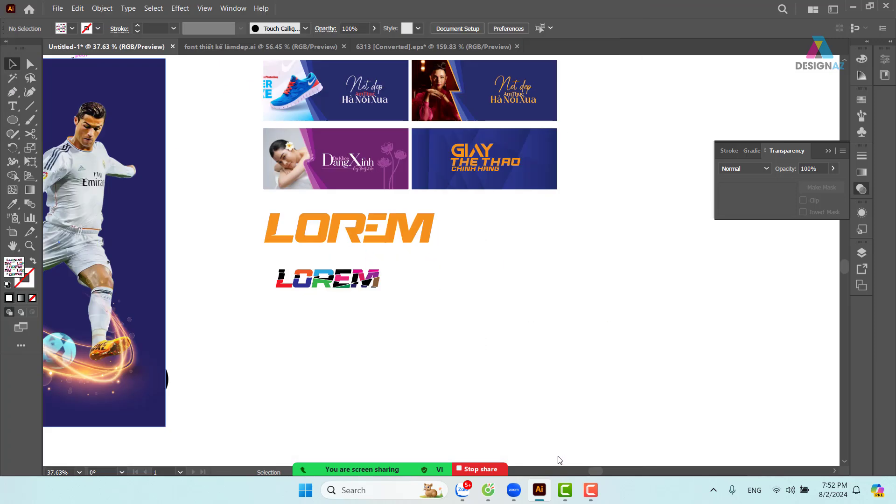
{"action": "scroll", "coordinate": [383, 285], "scroll_direction": "down", "scroll_amount": 4}
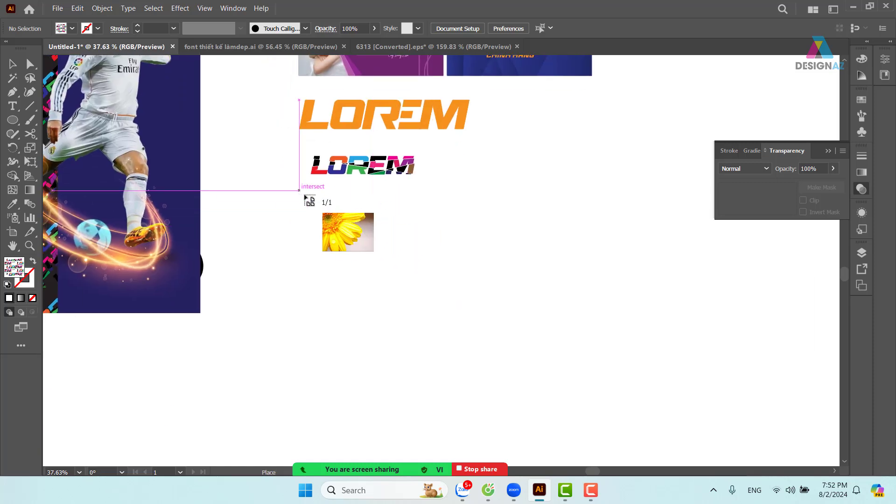
{"action": "left_click_drag", "start_coordinate": [299, 191], "coordinate": [616, 363]}
{"action": "left_click", "coordinate": [558, 274]}
Select the placed flower image and lock it
{"action": "key", "text": "z"}
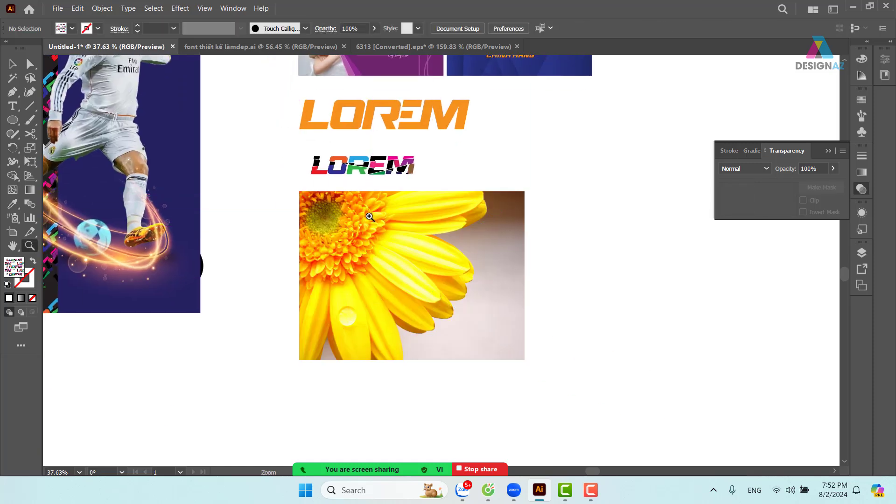
{"action": "left_click_drag", "start_coordinate": [294, 187], "coordinate": [428, 276]}
{"action": "left_click_drag", "start_coordinate": [598, 329], "coordinate": [372, 213]}
{"action": "left_click", "coordinate": [12, 64]}
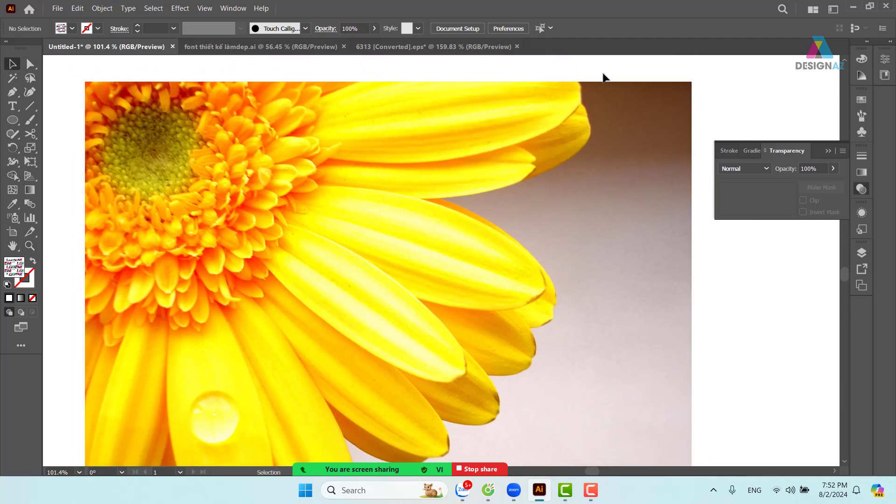
{"action": "left_click", "coordinate": [564, 96]}
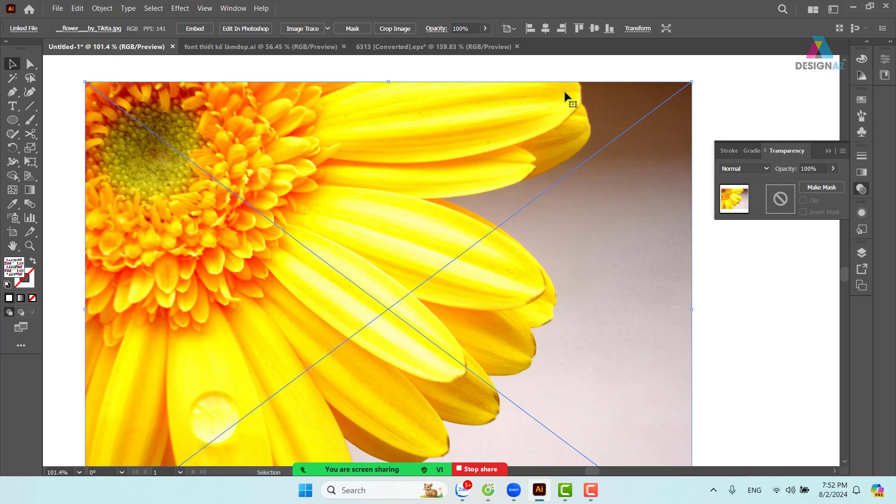
{"action": "left_click", "coordinate": [97, 9]}
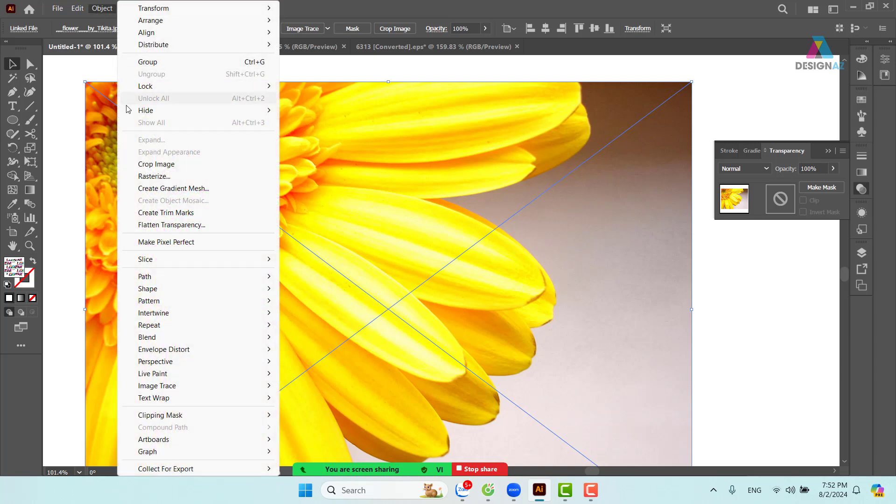
{"action": "mouse_move", "coordinate": [152, 87]}
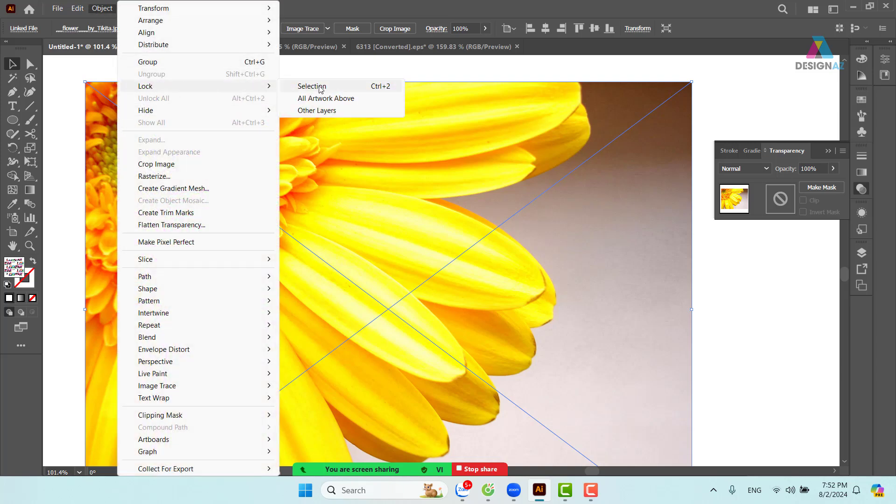
{"action": "left_click", "coordinate": [320, 88]}
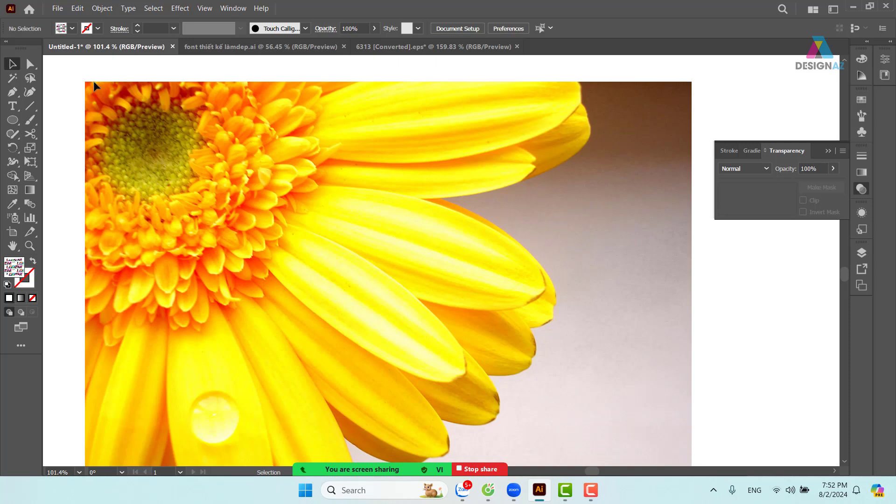
Unlock all objects, shift the flower image as a test, and undo the move
{"action": "left_click", "coordinate": [102, 8]}
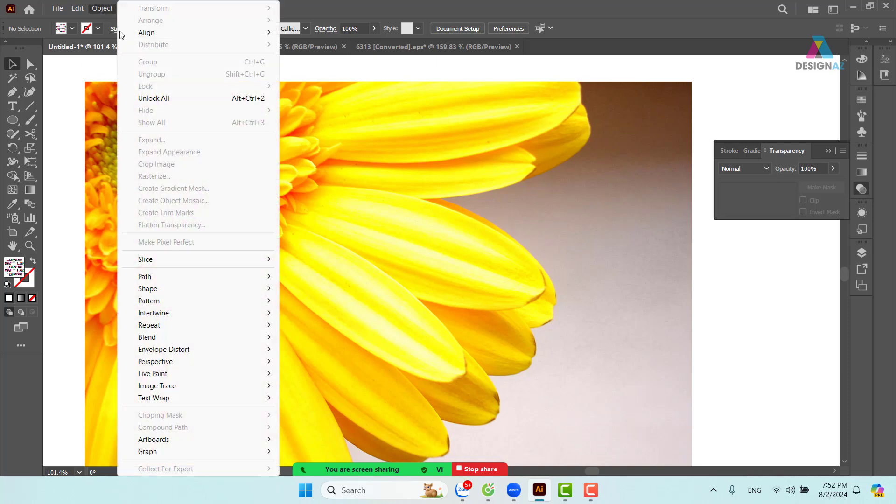
{"action": "left_click", "coordinate": [178, 99]}
{"action": "left_click", "coordinate": [722, 296]}
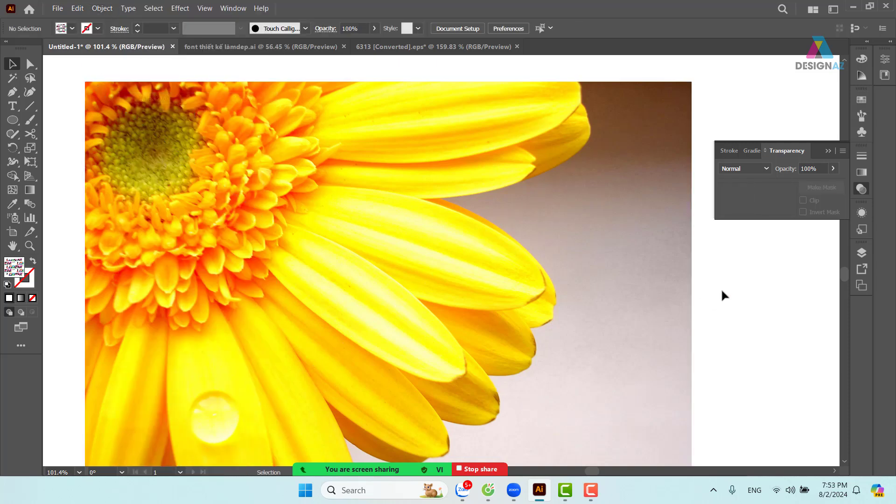
{"action": "left_click", "coordinate": [532, 314]}
{"action": "left_click_drag", "start_coordinate": [387, 304], "coordinate": [494, 297]}
{"action": "key", "text": "ctrl+z"}
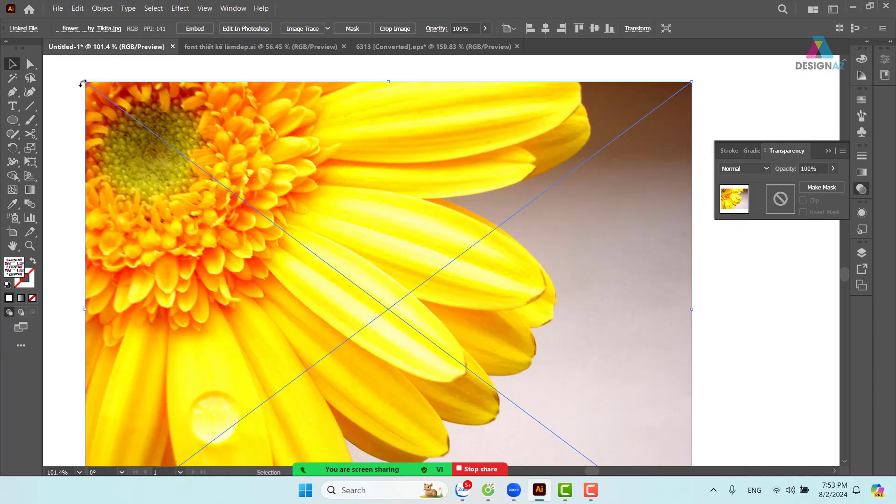
Lock the flower image again
{"action": "left_click", "coordinate": [102, 8]}
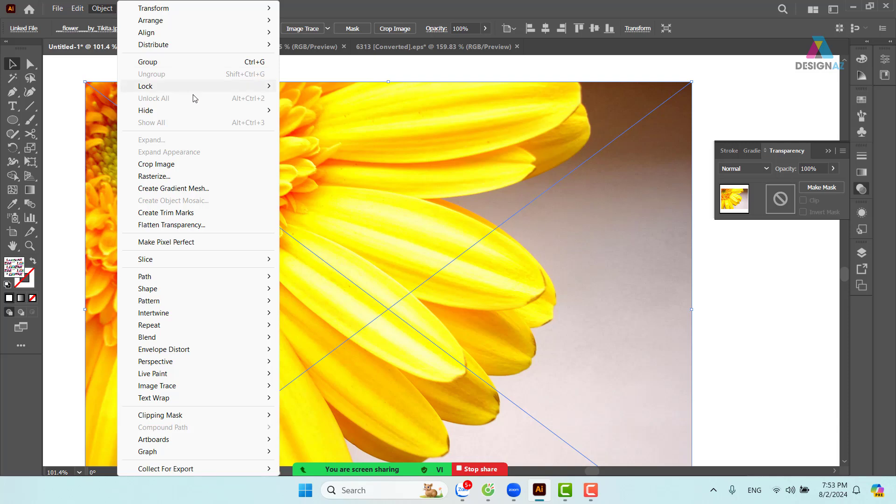
{"action": "mouse_move", "coordinate": [196, 88]}
{"action": "left_click", "coordinate": [342, 88]}
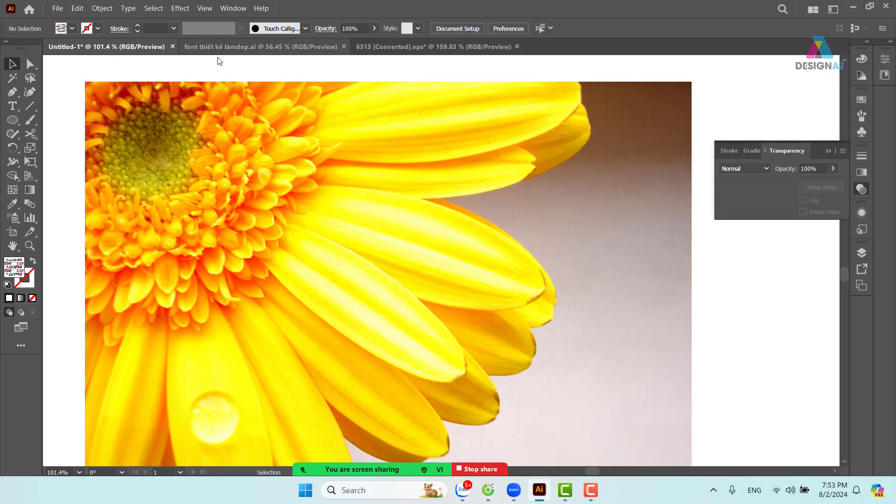
Examine the four banner layouts above the LOREM lettering and collapse the Transparency panel
{"action": "key", "text": "ctrl+minus"}
{"action": "key", "text": "ctrl+minus"}
{"action": "key", "text": "ctrl+minus"}
{"action": "key", "text": "ctrl+minus"}
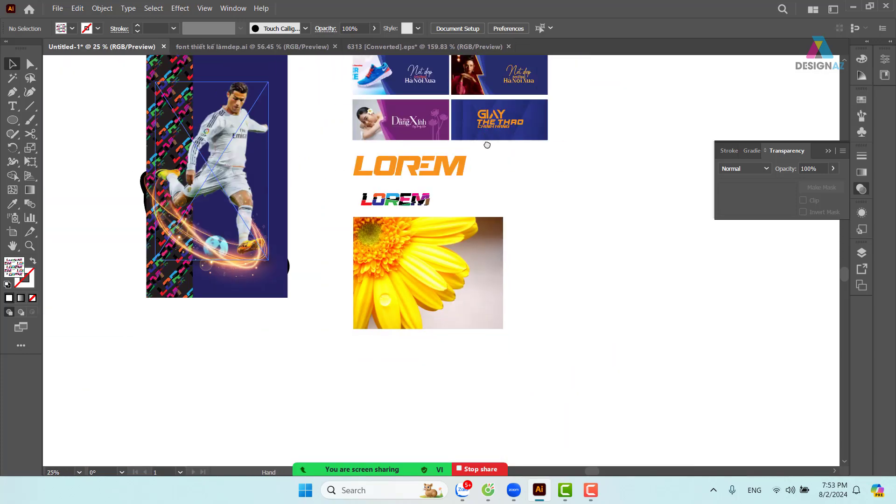
{"action": "left_click_drag", "start_coordinate": [486, 144], "coordinate": [484, 256]}
{"action": "key", "text": "z"}
{"action": "left_click_drag", "start_coordinate": [346, 164], "coordinate": [520, 251]}
{"action": "left_click_drag", "start_coordinate": [670, 304], "coordinate": [351, 228]}
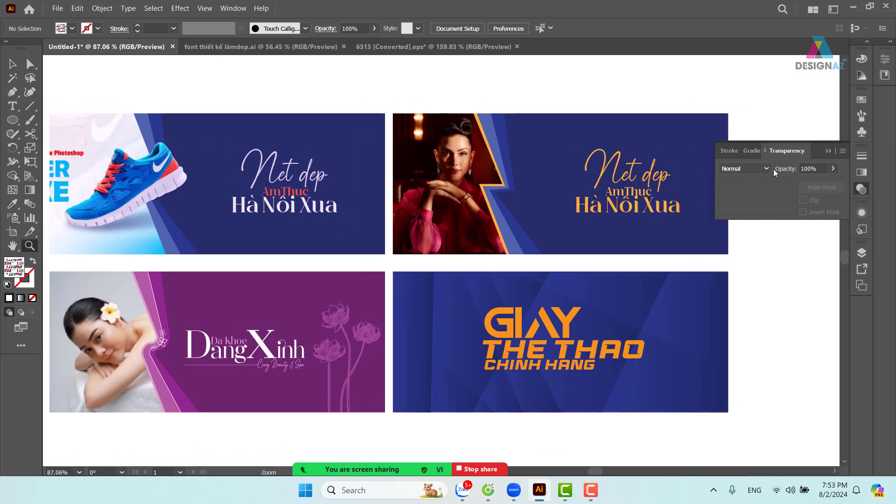
{"action": "left_click", "coordinate": [828, 151]}
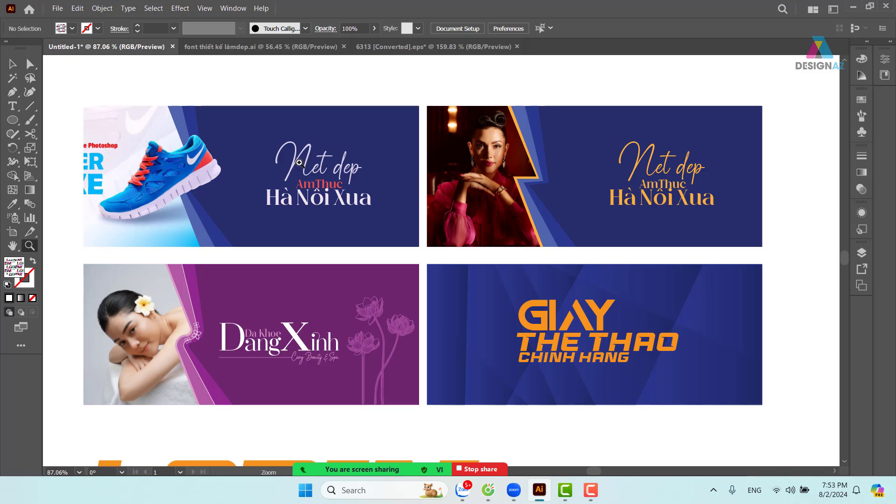
{"action": "left_click", "coordinate": [13, 65]}
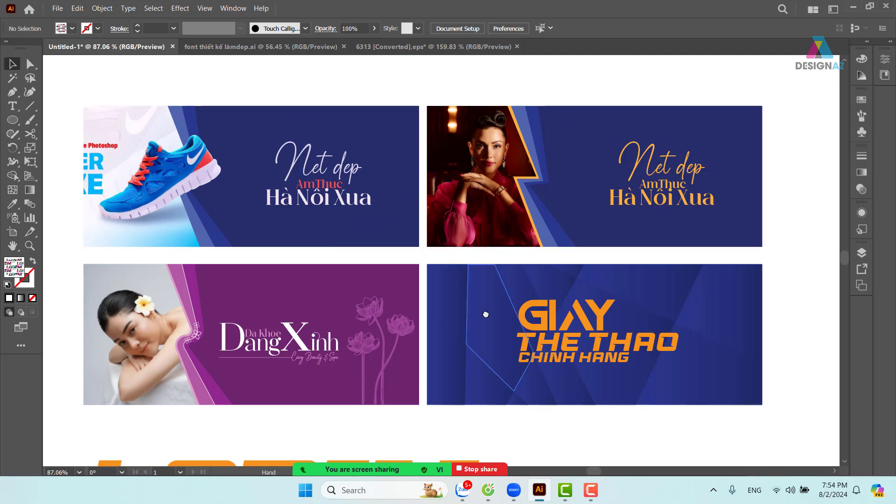
Start a Pen path on the flower image's top edge at the uppermost petal and trace around that petal's tip
{"action": "left_click_drag", "start_coordinate": [484, 315], "coordinate": [538, 117]}
{"action": "left_click_drag", "start_coordinate": [462, 328], "coordinate": [442, 71]}
{"action": "left_click_drag", "start_coordinate": [448, 205], "coordinate": [457, 106]}
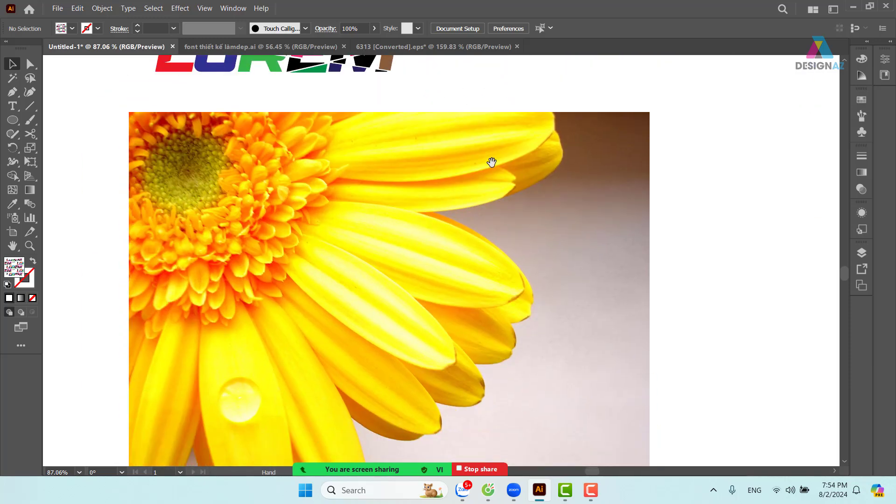
{"action": "left_click_drag", "start_coordinate": [527, 179], "coordinate": [523, 213]}
{"action": "key", "text": "a"}
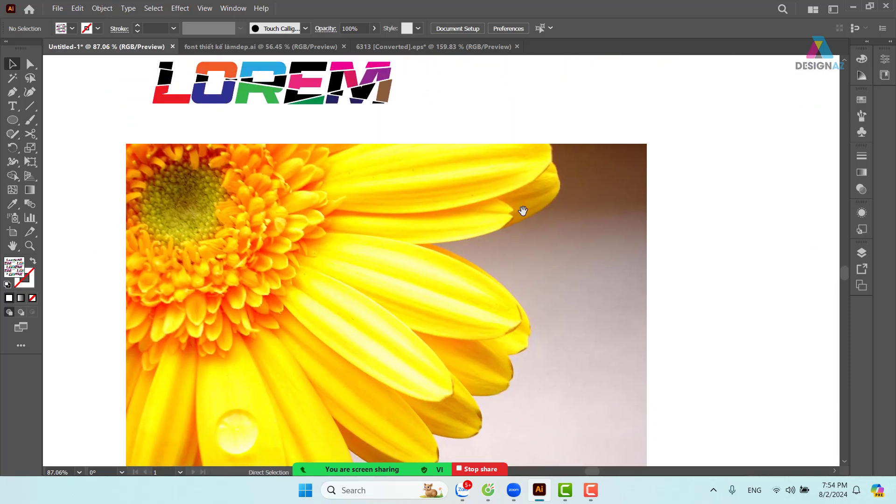
{"action": "key", "text": "ctrl+plus"}
{"action": "key", "text": "ctrl+plus"}
{"action": "left_click_drag", "start_coordinate": [566, 122], "coordinate": [561, 184]}
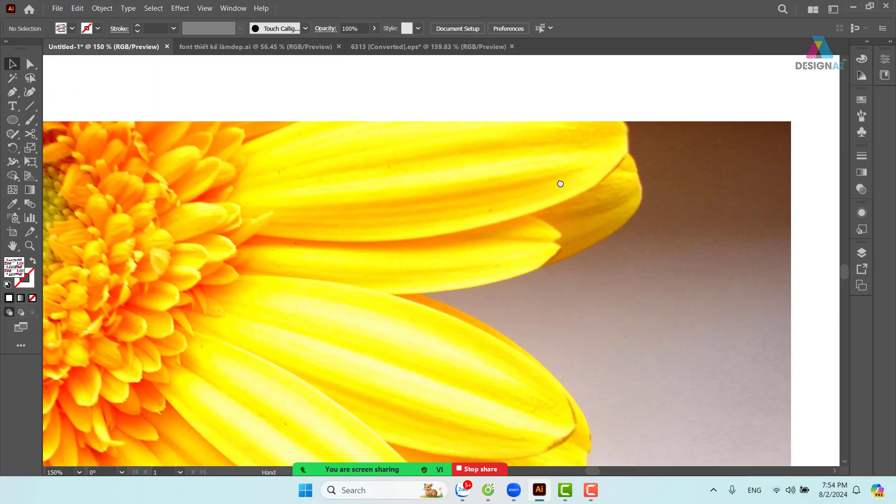
{"action": "key", "text": "p"}
{"action": "left_click", "coordinate": [623, 121]}
{"action": "left_click", "coordinate": [627, 153]}
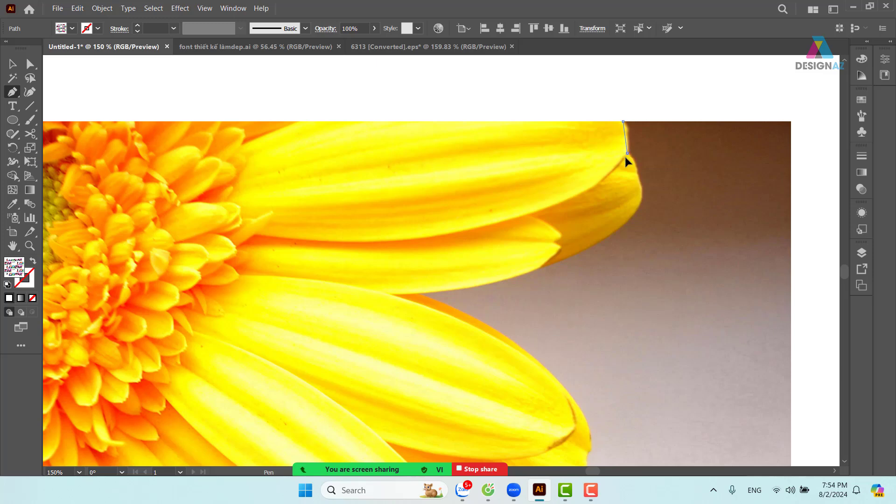
{"action": "left_click_drag", "start_coordinate": [621, 167], "coordinate": [622, 167]}
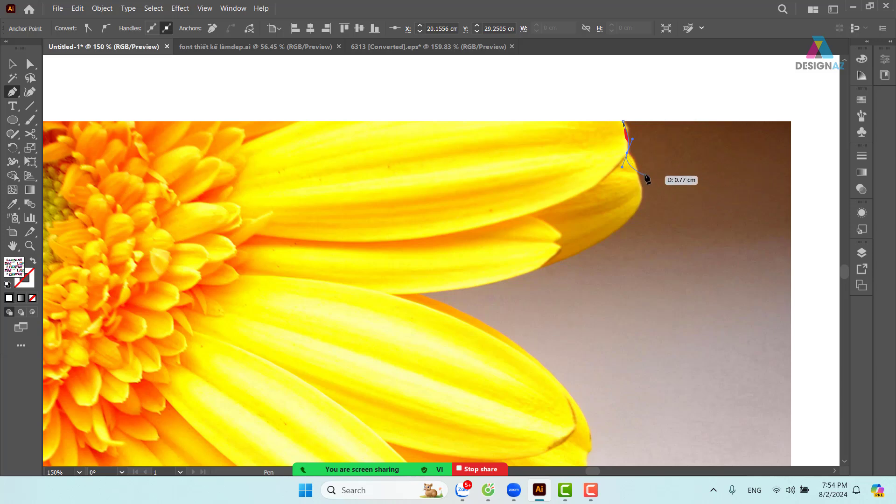
{"action": "left_click_drag", "start_coordinate": [627, 154], "coordinate": [634, 189]}
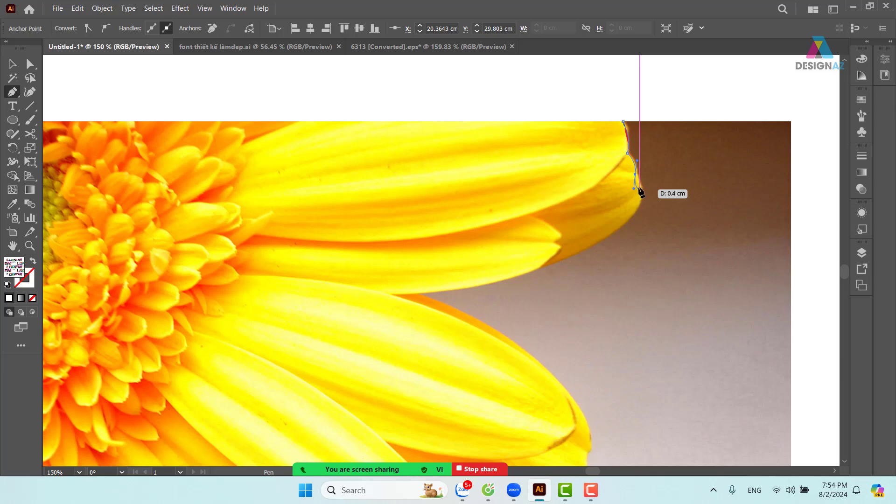
{"action": "left_click", "coordinate": [636, 175]}
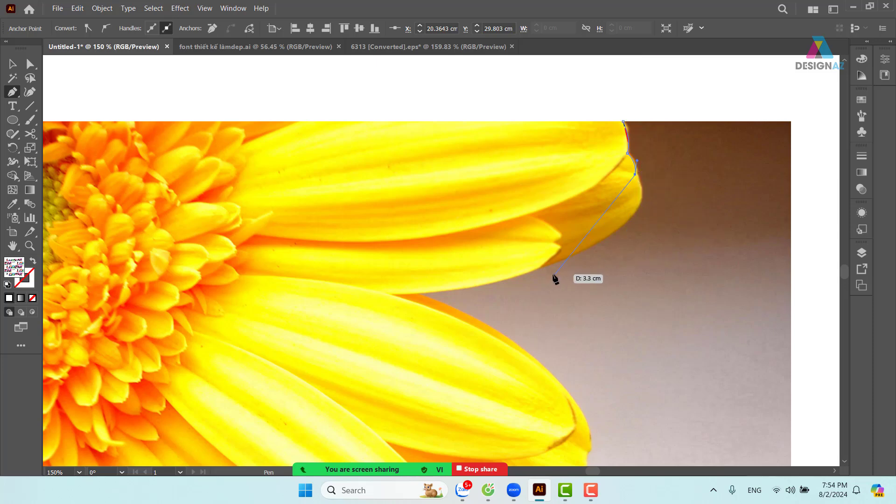
Continue the Pen path along the underside of the upper petals to the notch where the next petal begins
{"action": "left_click_drag", "start_coordinate": [539, 268], "coordinate": [397, 318]}
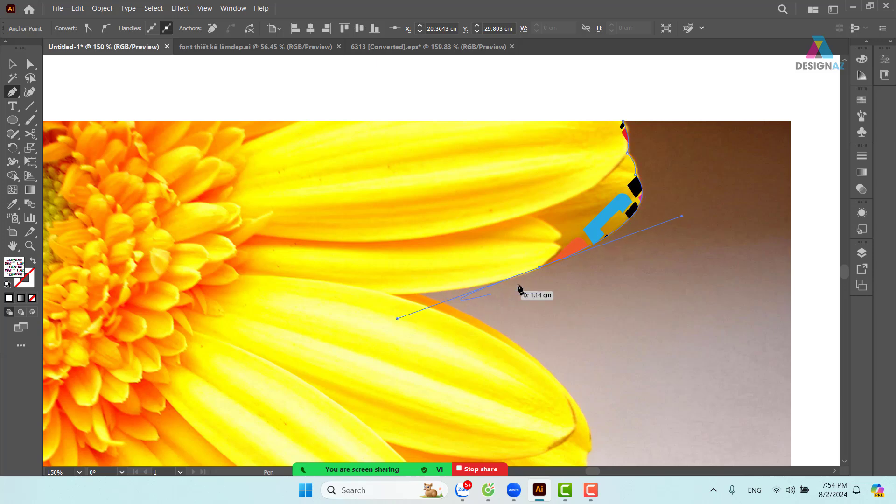
{"action": "left_click", "coordinate": [540, 268]}
{"action": "left_click_drag", "start_coordinate": [476, 290], "coordinate": [580, 270]}
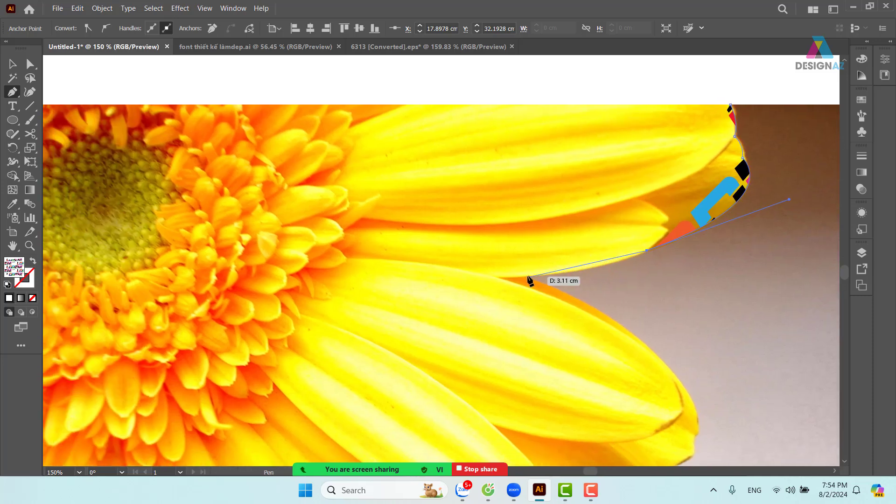
{"action": "left_click_drag", "start_coordinate": [525, 276], "coordinate": [442, 283]}
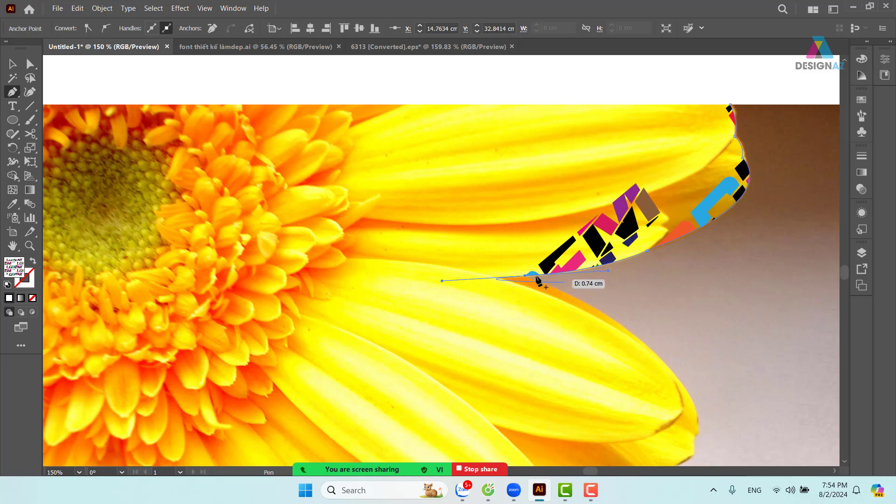
{"action": "left_click", "coordinate": [526, 276]}
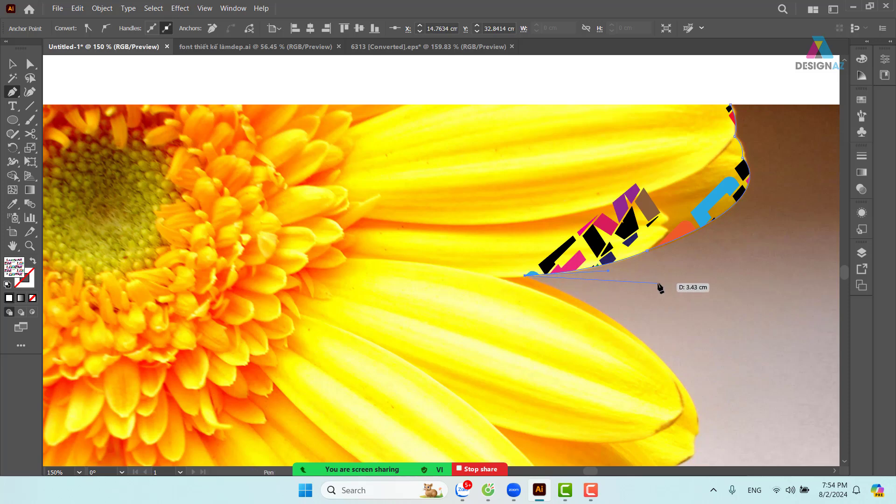
Set the path's fill to none and trace the next long petal around its tip to the following notch
{"action": "left_click", "coordinate": [32, 298]}
{"action": "left_click_drag", "start_coordinate": [669, 334], "coordinate": [578, 225]}
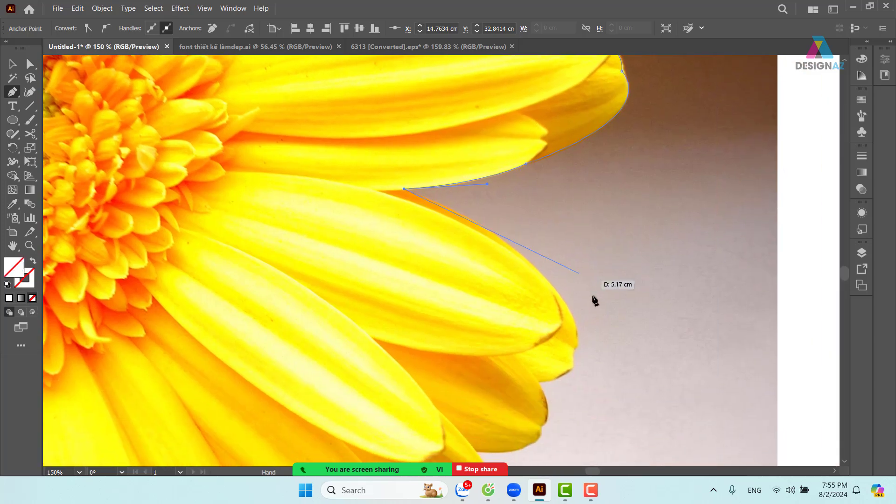
{"action": "left_click_drag", "start_coordinate": [536, 267], "coordinate": [580, 314]}
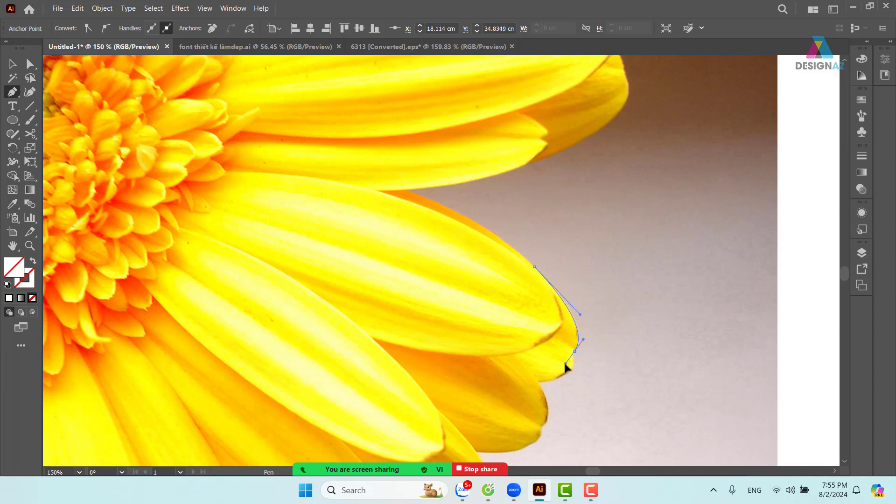
{"action": "left_click_drag", "start_coordinate": [574, 351], "coordinate": [544, 307]}
{"action": "left_click", "coordinate": [574, 352]}
{"action": "left_click", "coordinate": [580, 306]}
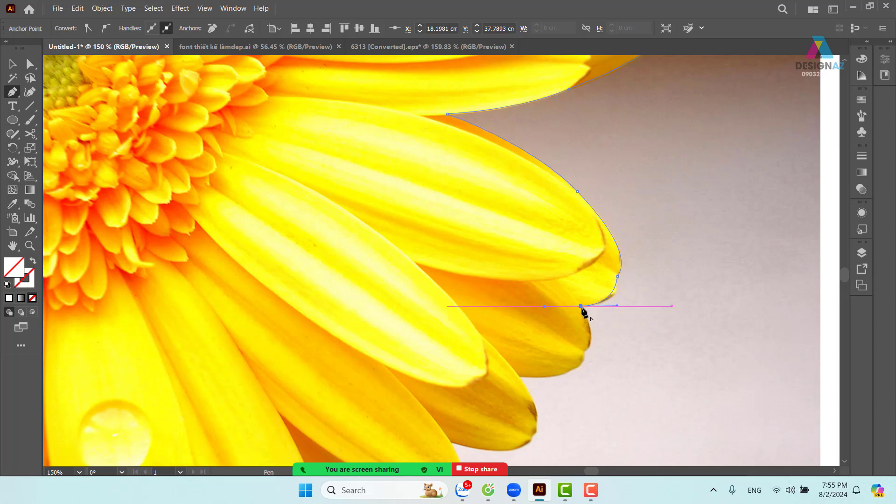
Extend the outline around the tip of the short petal below, ending with a corner at the next notch
{"action": "left_click_drag", "start_coordinate": [596, 335], "coordinate": [457, 287]}
{"action": "left_click", "coordinate": [590, 269]}
{"action": "left_click_drag", "start_coordinate": [602, 314], "coordinate": [620, 229]}
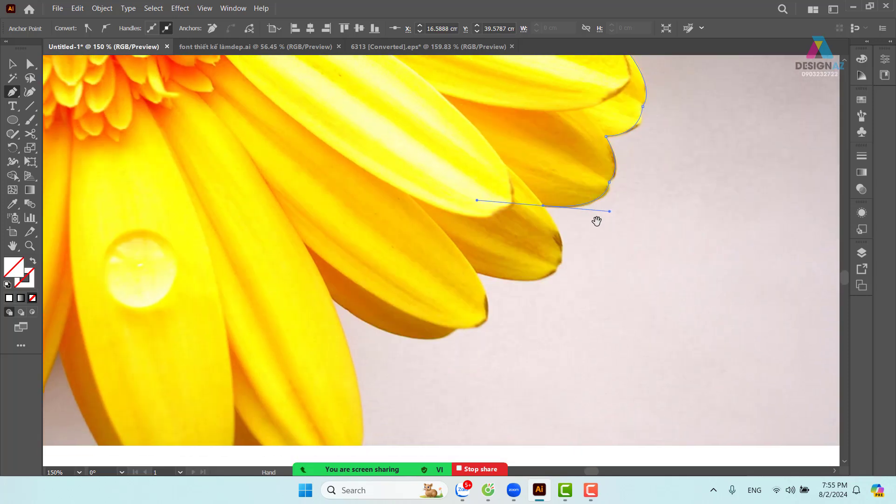
{"action": "left_click", "coordinate": [543, 206]}
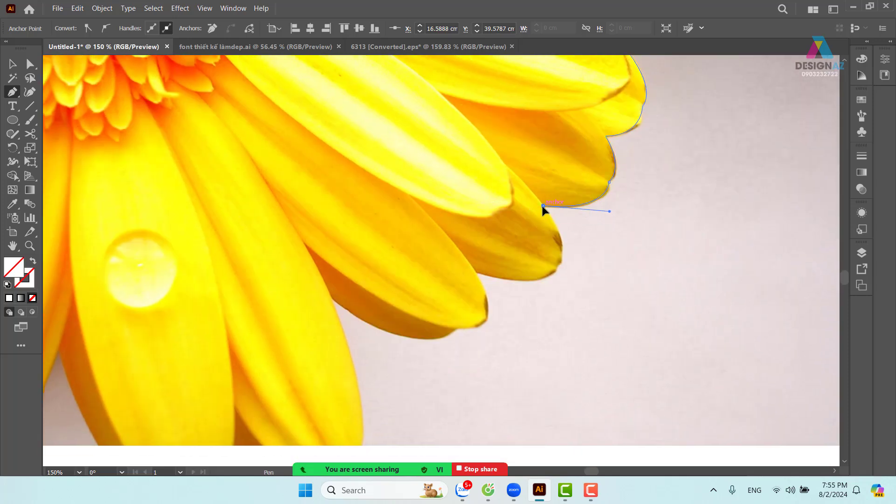
Trace the following petal's curved tip and underside, ending with a corner where it meets the long petal below
{"action": "left_click", "coordinate": [557, 268]}
{"action": "left_click_drag", "start_coordinate": [540, 294], "coordinate": [540, 292]}
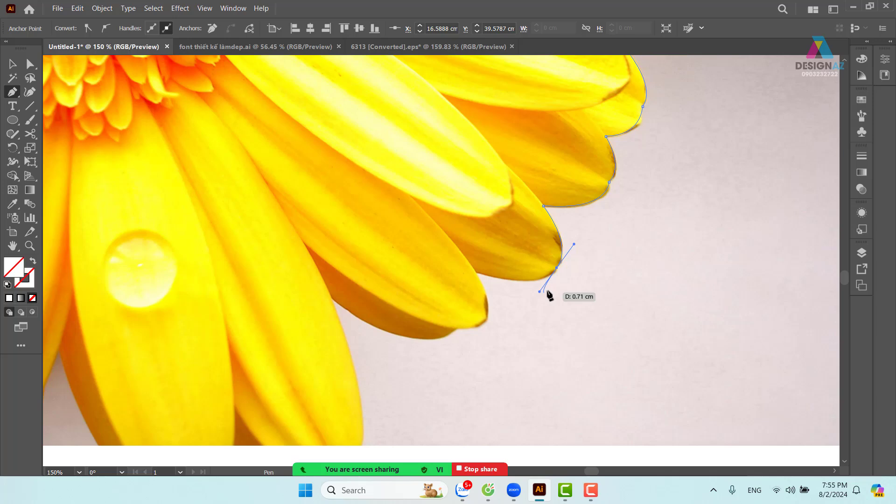
{"action": "left_click", "coordinate": [557, 268]}
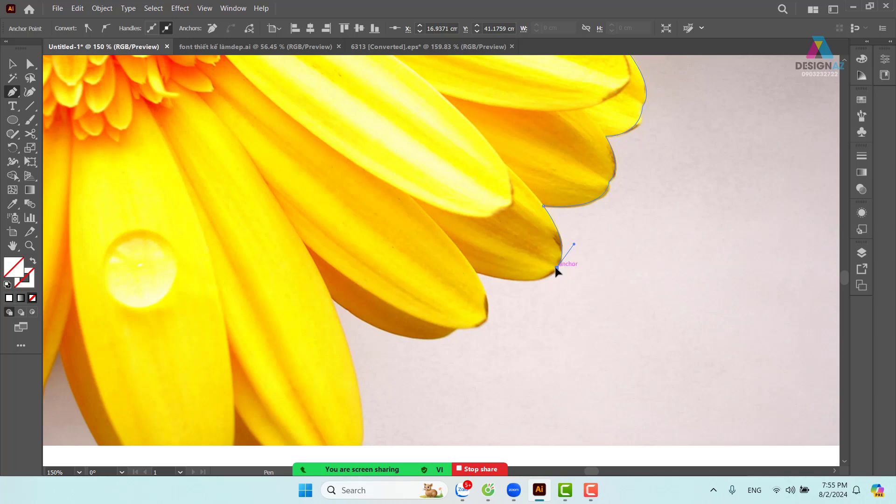
{"action": "left_click_drag", "start_coordinate": [477, 272], "coordinate": [398, 252]}
{"action": "left_click", "coordinate": [476, 272]}
Trace the long petal's tip and the darker petal beneath it up to the notch beside the lower petals
{"action": "left_click_drag", "start_coordinate": [500, 307], "coordinate": [546, 290]}
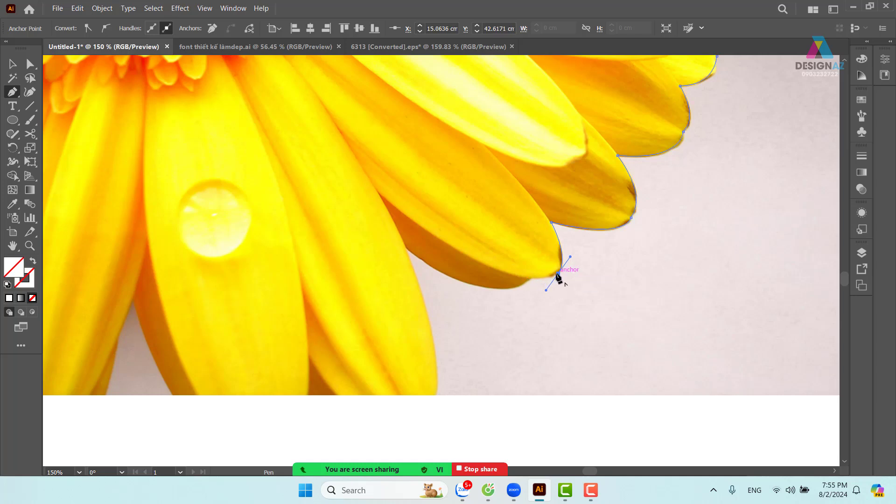
{"action": "left_click", "coordinate": [558, 273]}
{"action": "left_click", "coordinate": [531, 278]}
{"action": "left_click_drag", "start_coordinate": [531, 279], "coordinate": [512, 279]}
{"action": "left_click", "coordinate": [531, 279]}
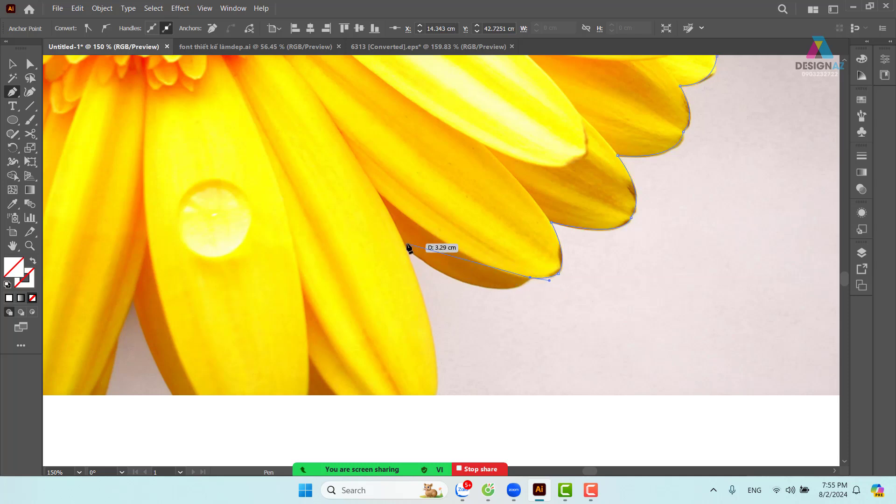
{"action": "left_click_drag", "start_coordinate": [405, 245], "coordinate": [320, 174]}
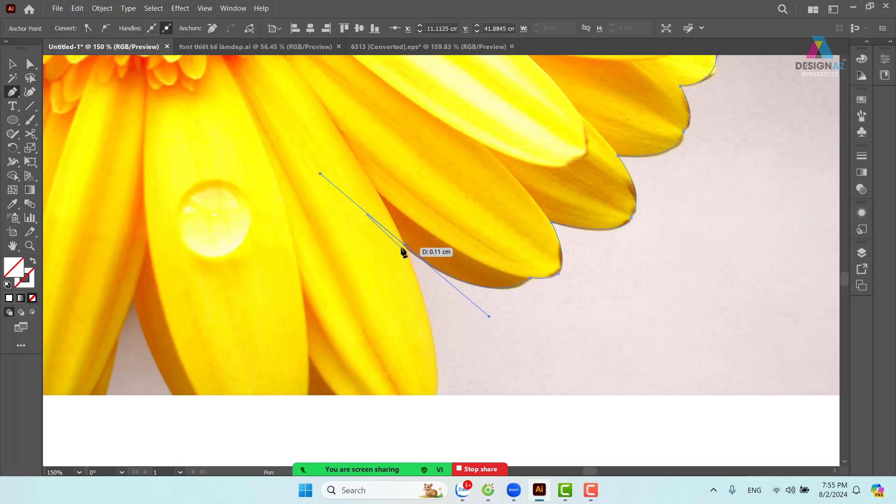
{"action": "left_click", "coordinate": [404, 245]}
Trace the petal side down to the image's bottom edge, along that edge, and around the background gap between the lower petals
{"action": "left_click_drag", "start_coordinate": [465, 305], "coordinate": [454, 207]}
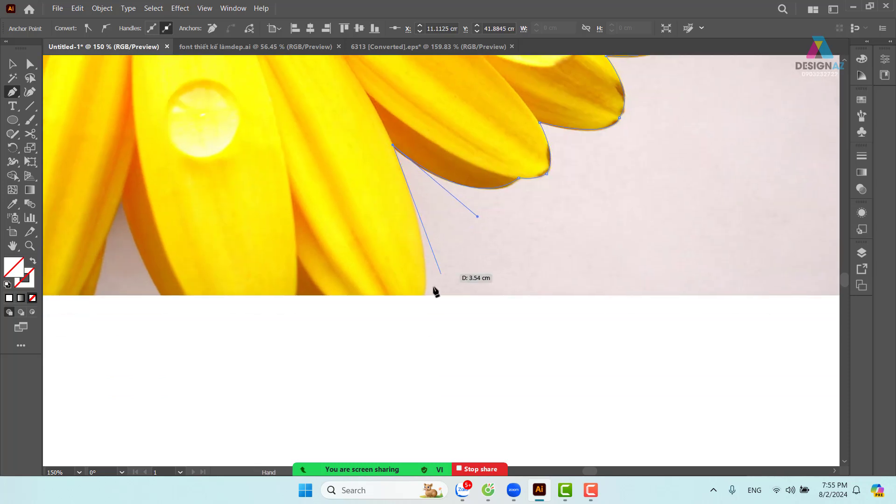
{"action": "left_click_drag", "start_coordinate": [423, 295], "coordinate": [415, 349]}
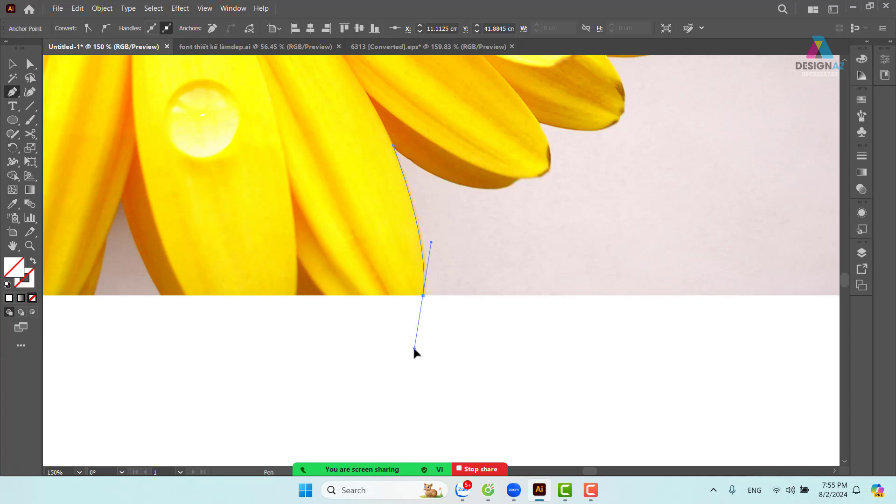
{"action": "left_click", "coordinate": [422, 296]}
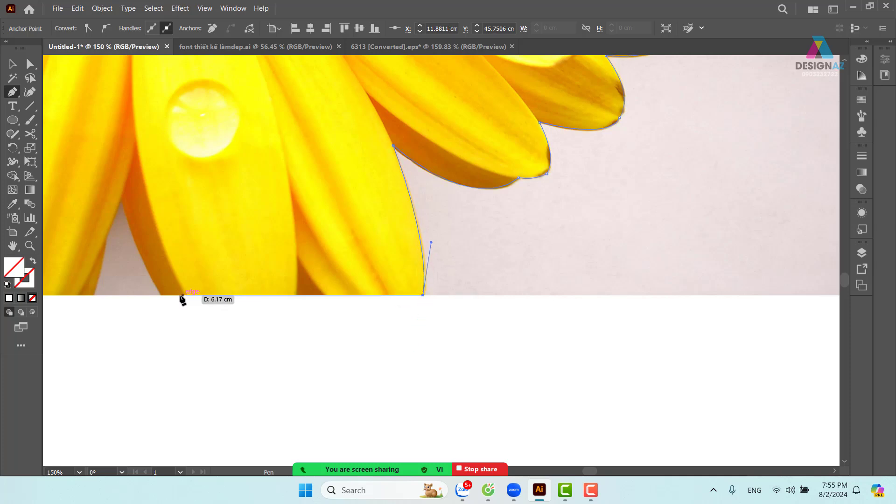
{"action": "left_click", "coordinate": [160, 295], "text": "shift"}
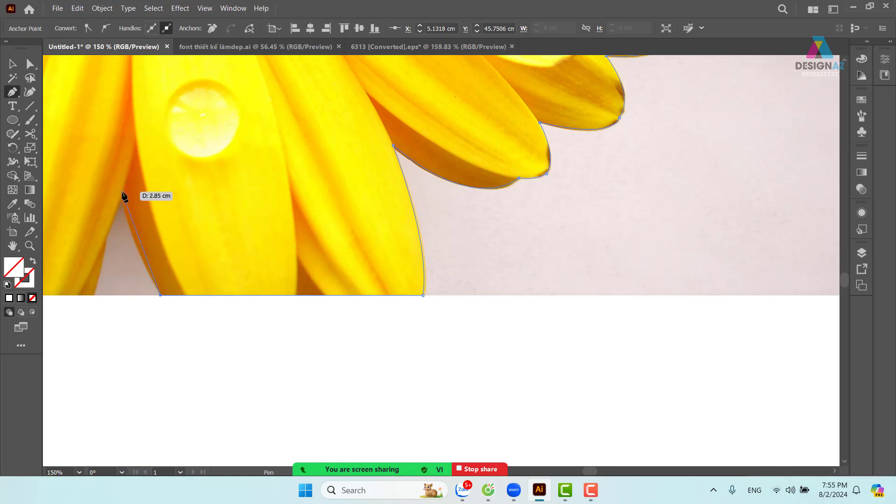
{"action": "left_click_drag", "start_coordinate": [122, 171], "coordinate": [122, 170]}
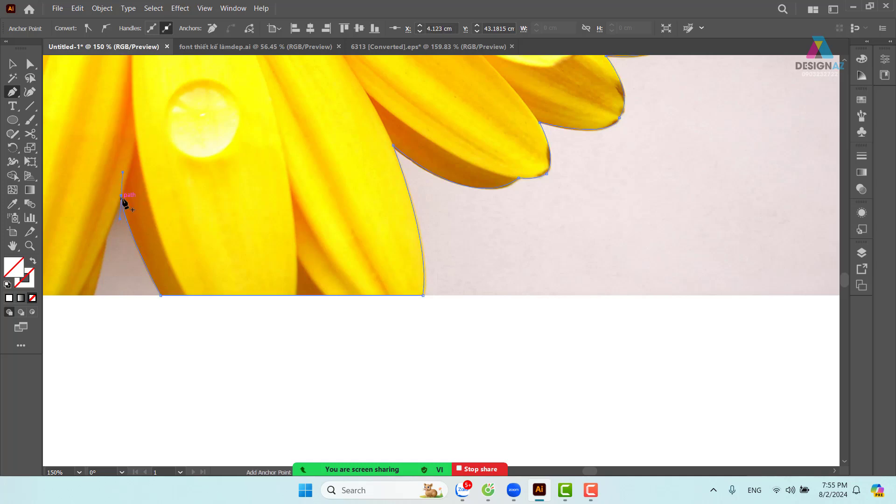
{"action": "left_click", "coordinate": [121, 196]}
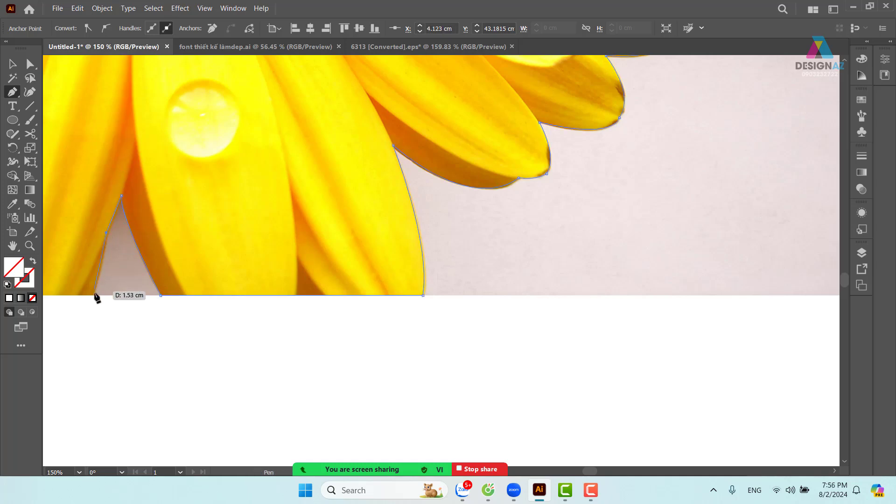
{"action": "left_click_drag", "start_coordinate": [106, 317], "coordinate": [382, 336]}
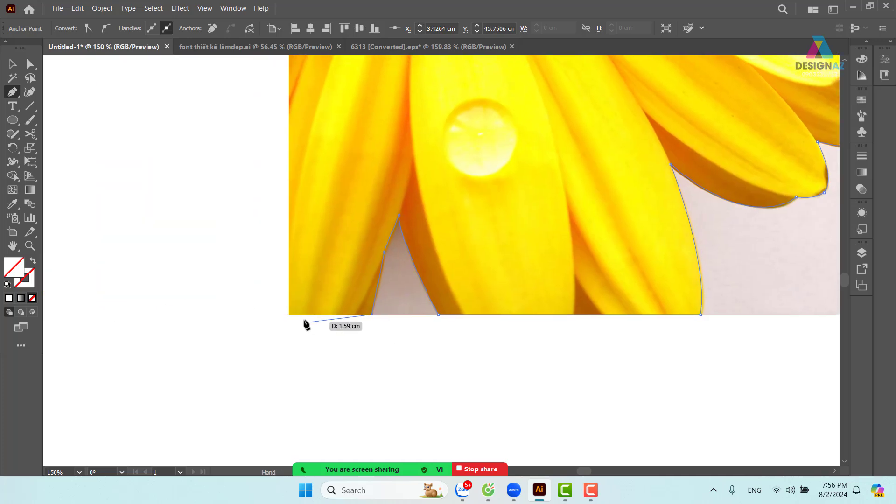
Close the flower outline through the image's bottom-left and top-left corners back to its starting point
{"action": "left_click", "coordinate": [288, 314]}
{"action": "left_click_drag", "start_coordinate": [346, 117], "coordinate": [357, 318]}
{"action": "scroll", "coordinate": [357, 318], "scroll_direction": "up", "scroll_amount": 10}
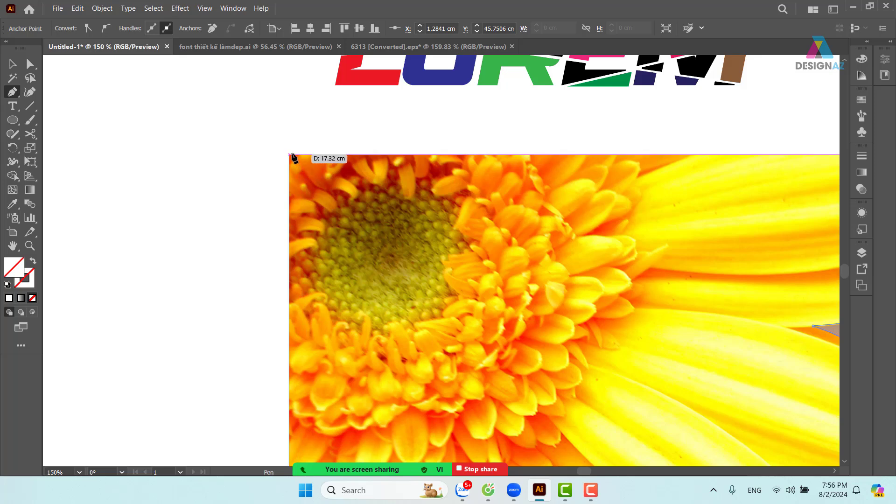
{"action": "left_click", "coordinate": [290, 155]}
{"action": "left_click_drag", "start_coordinate": [683, 166], "coordinate": [192, 185]}
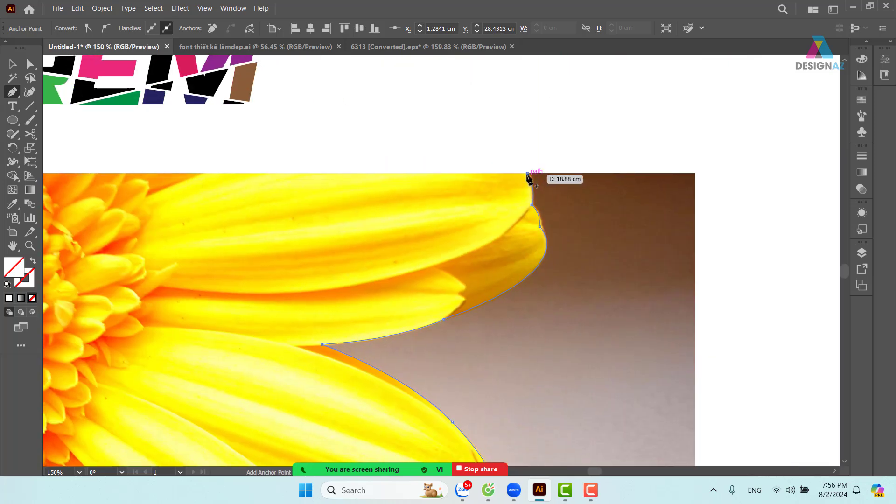
{"action": "left_click", "coordinate": [527, 173]}
Fill the closed flower outline with a dark brown swatch
{"action": "left_click", "coordinate": [866, 100]}
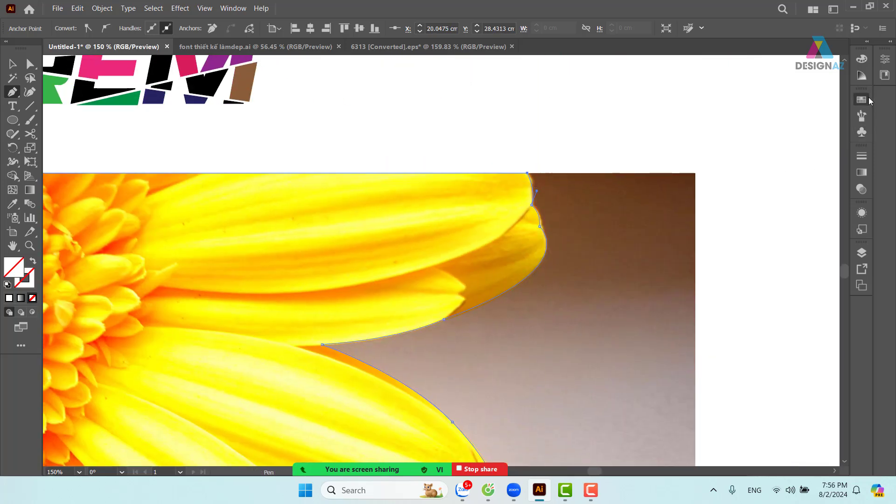
{"action": "left_click", "coordinate": [816, 132]}
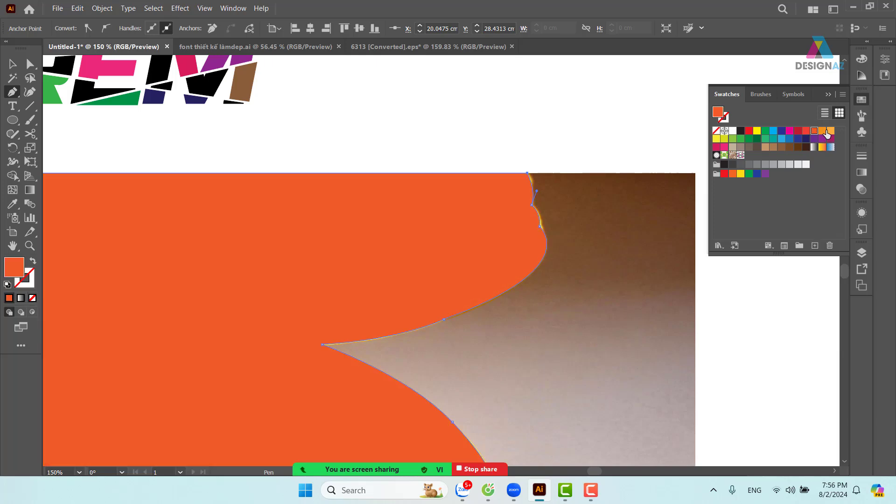
{"action": "left_click", "coordinate": [797, 147]}
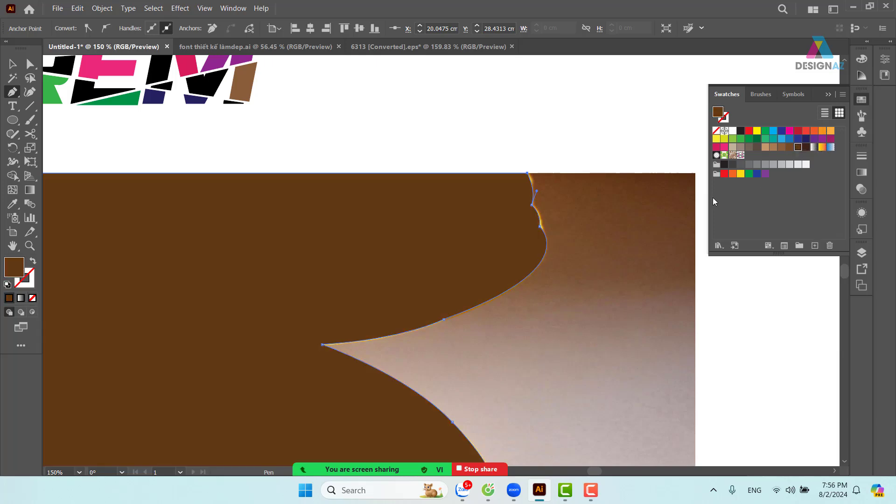
{"action": "key", "text": "ctrl+minus"}
{"action": "key", "text": "ctrl+minus"}
{"action": "key", "text": "ctrl+minus"}
{"action": "key", "text": "space"}
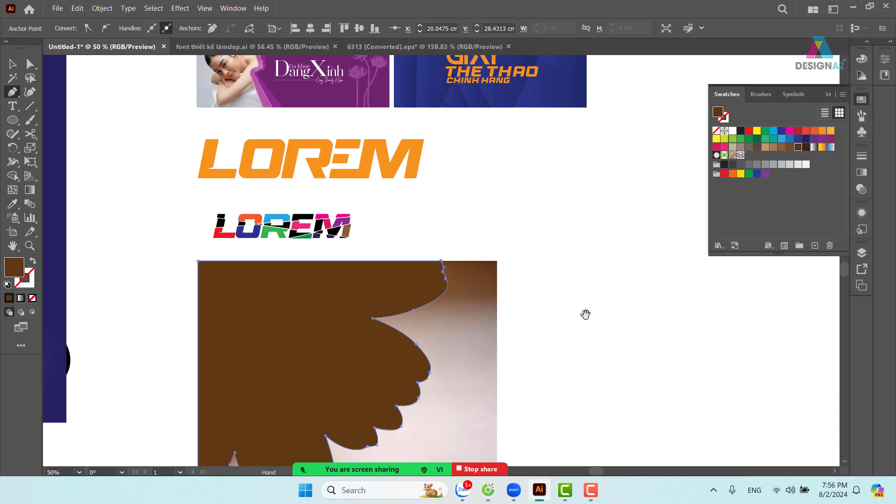
{"action": "left_click_drag", "start_coordinate": [585, 315], "coordinate": [592, 210]}
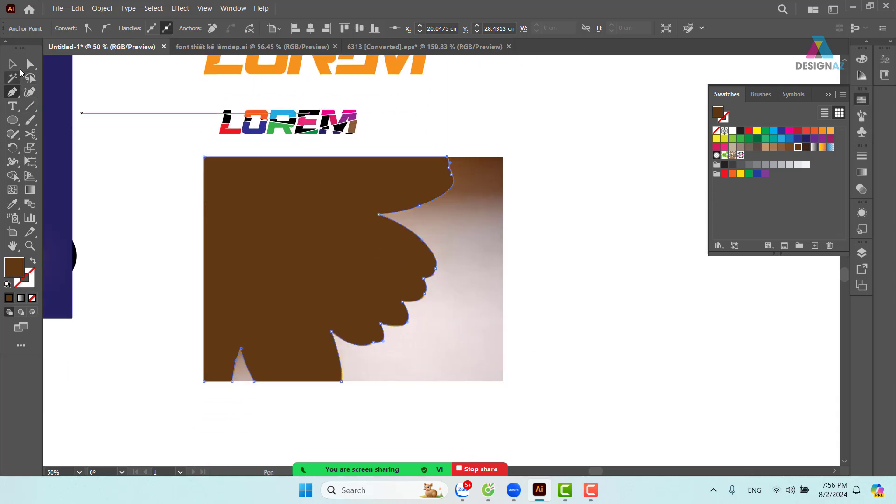
Unlock all locked objects so the flower photo beneath the brown shape is selectable
{"action": "left_click", "coordinate": [16, 65]}
{"action": "left_click", "coordinate": [508, 170]}
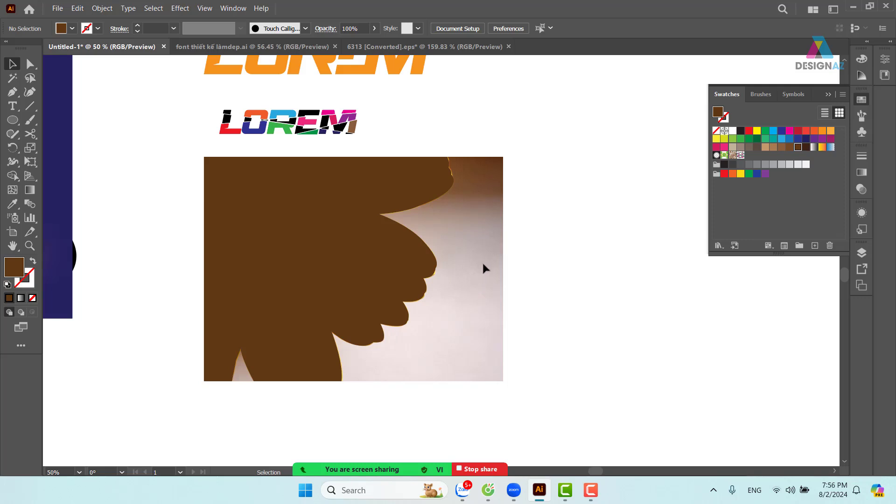
{"action": "left_click", "coordinate": [102, 8]}
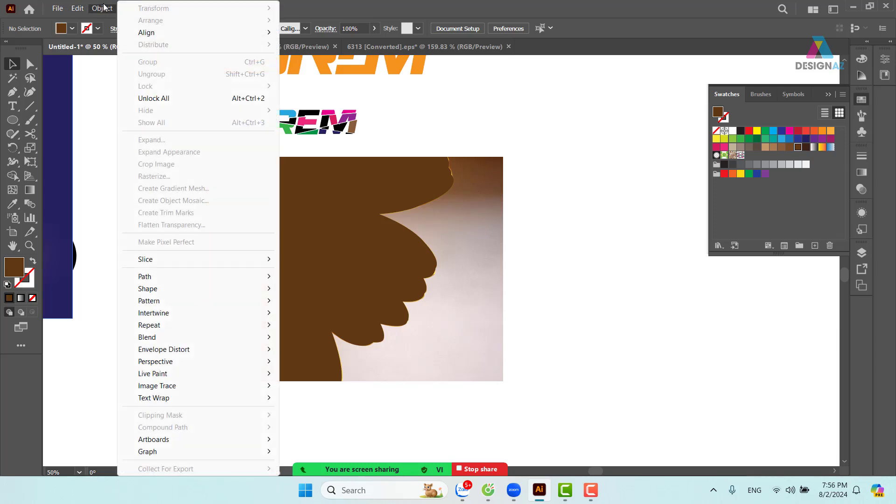
{"action": "left_click", "coordinate": [169, 99]}
{"action": "left_click", "coordinate": [609, 233]}
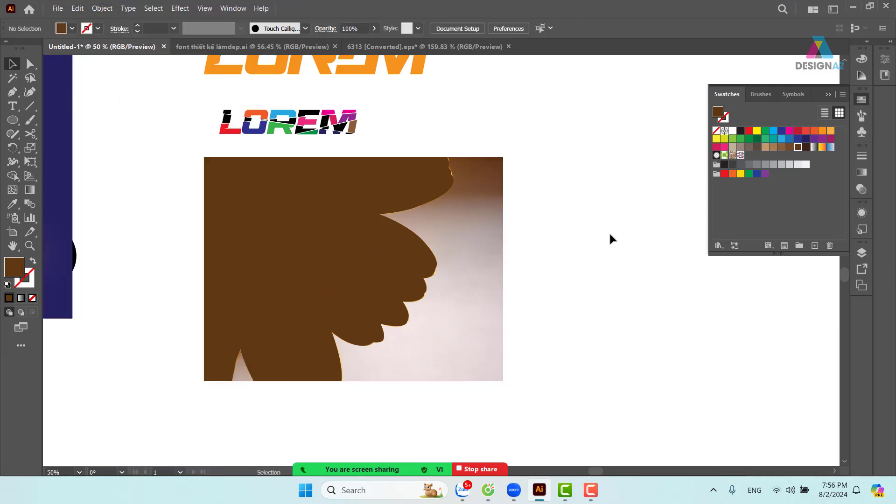
Make a clipping mask from the brown outline shape and the flower photo
{"action": "left_click", "coordinate": [402, 273]}
{"action": "left_click", "coordinate": [487, 246], "text": "shift"}
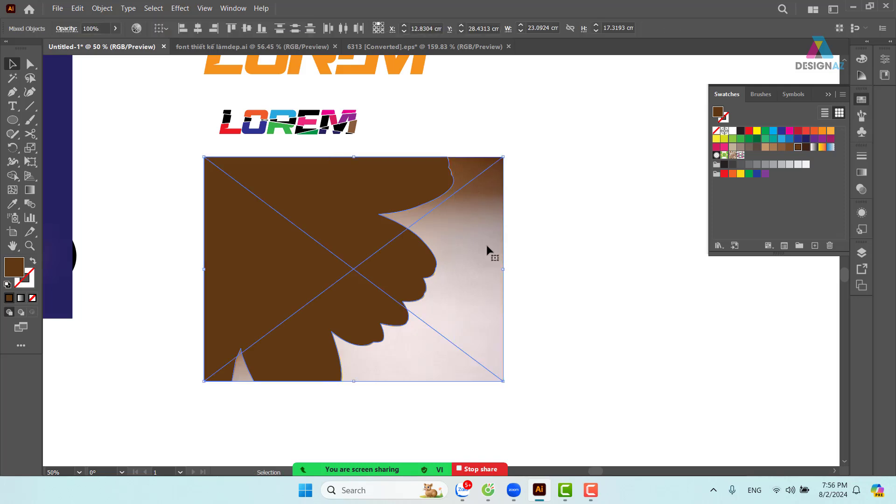
{"action": "right_click", "coordinate": [487, 246]}
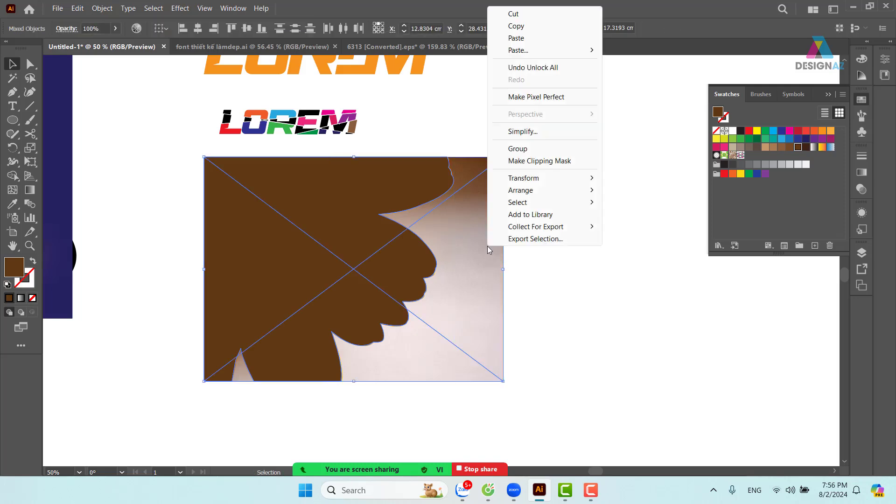
{"action": "left_click", "coordinate": [525, 161]}
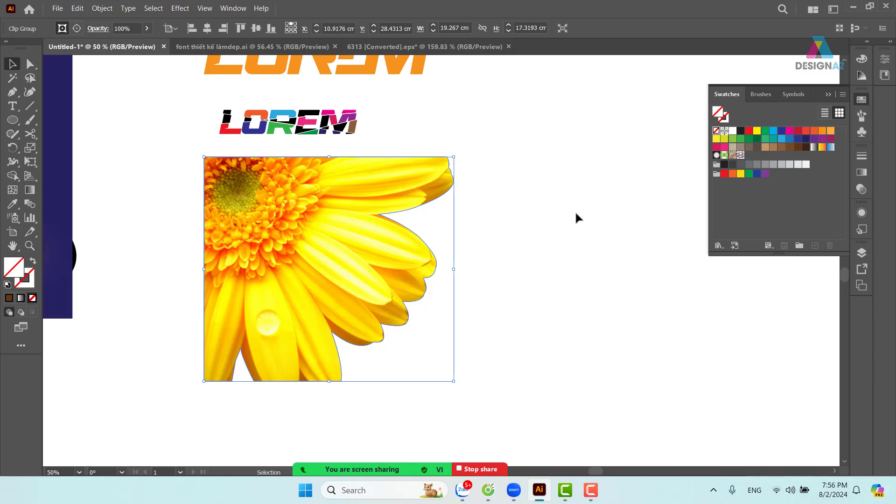
Scale the clipped flower down proportionally to about 11.2 cm wide, keeping its upper-left corner in place
{"action": "left_click", "coordinate": [545, 245]}
{"action": "left_click_drag", "start_coordinate": [522, 254], "coordinate": [501, 247]}
{"action": "left_click", "coordinate": [302, 250]}
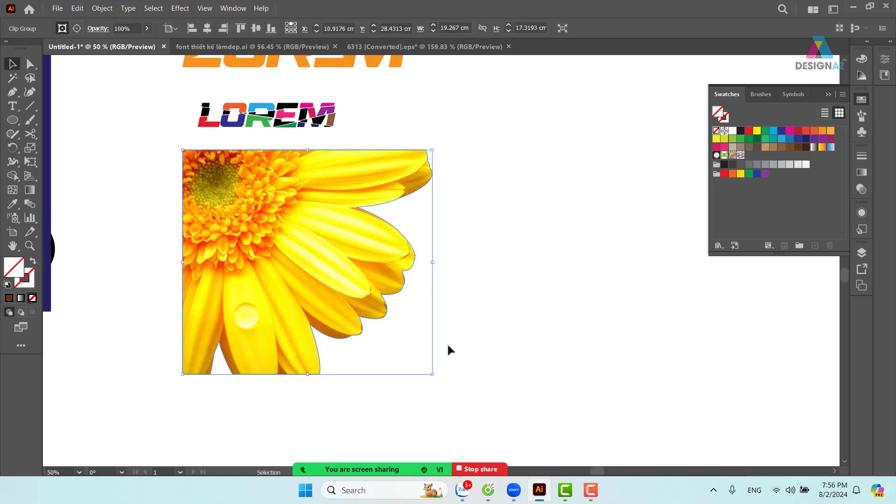
{"action": "left_click_drag", "start_coordinate": [429, 374], "coordinate": [328, 300]}
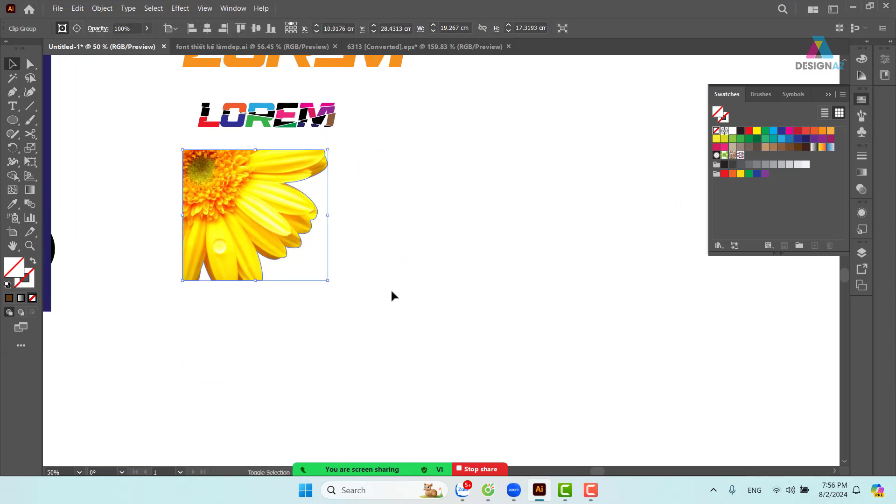
{"action": "left_click", "coordinate": [429, 292]}
Draw a rectangle from the flower's upper-left corner, matching its height and extending right to about three times its width
{"action": "left_click", "coordinate": [14, 121]}
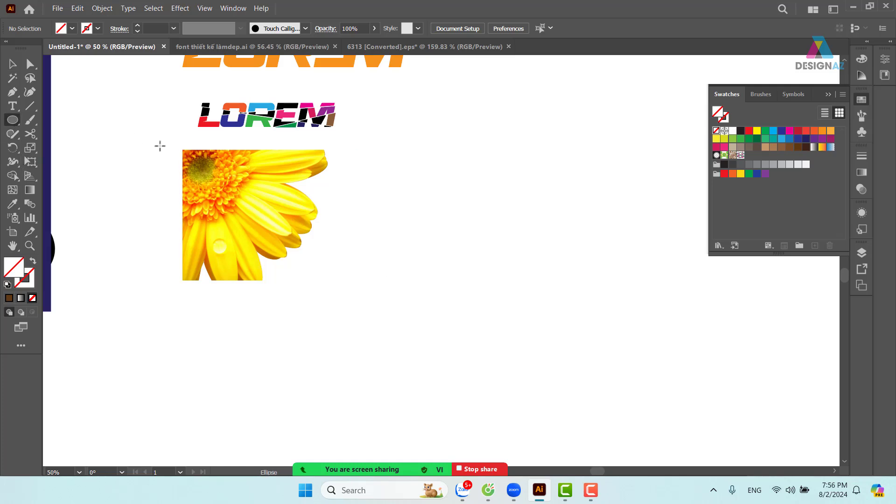
{"action": "left_click_drag", "start_coordinate": [14, 121], "coordinate": [50, 123]}
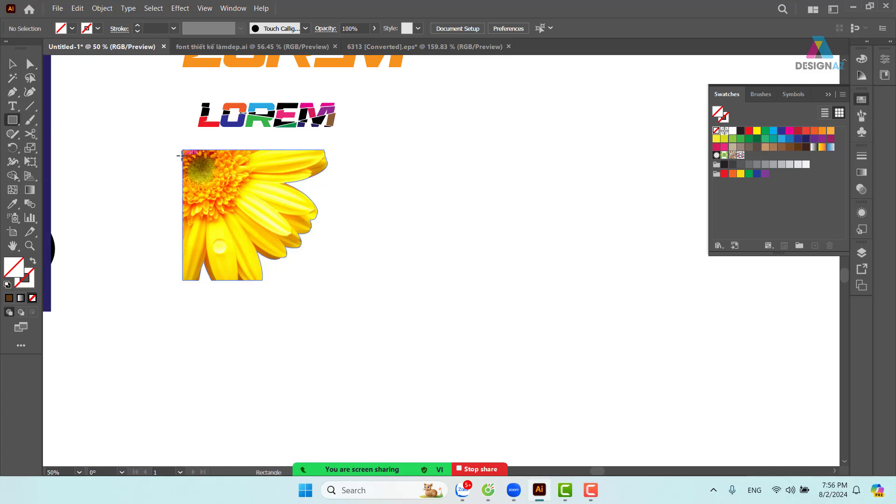
{"action": "left_click_drag", "start_coordinate": [182, 149], "coordinate": [618, 280]}
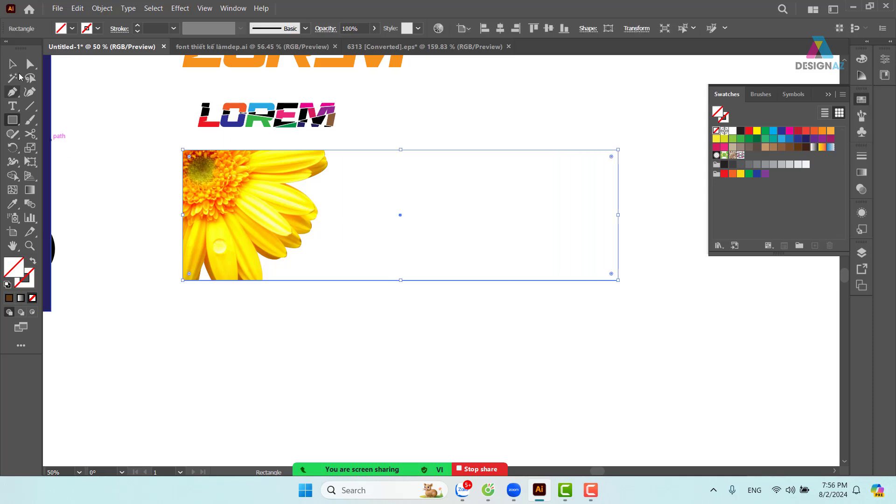
Fill the rectangle with dark navy blue and send it behind the clipped flower
{"action": "left_click", "coordinate": [13, 67]}
{"action": "left_click", "coordinate": [806, 139]}
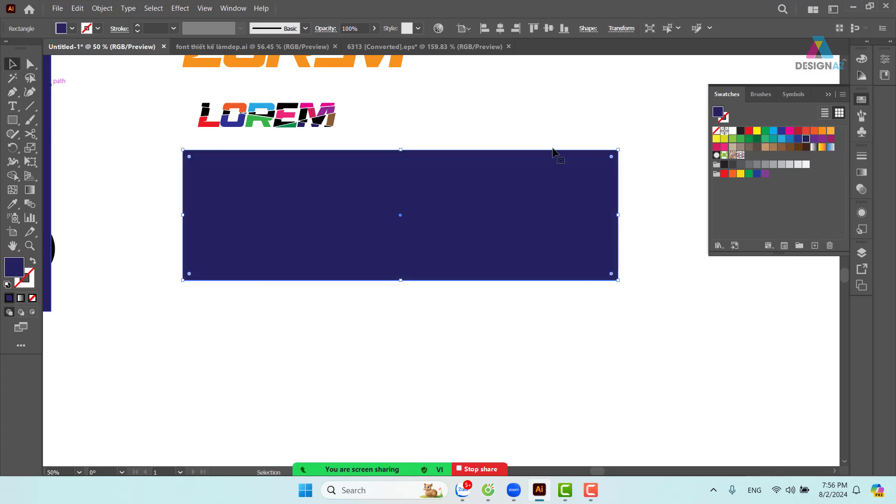
{"action": "key", "text": "ctrl+shift+bracketleft"}
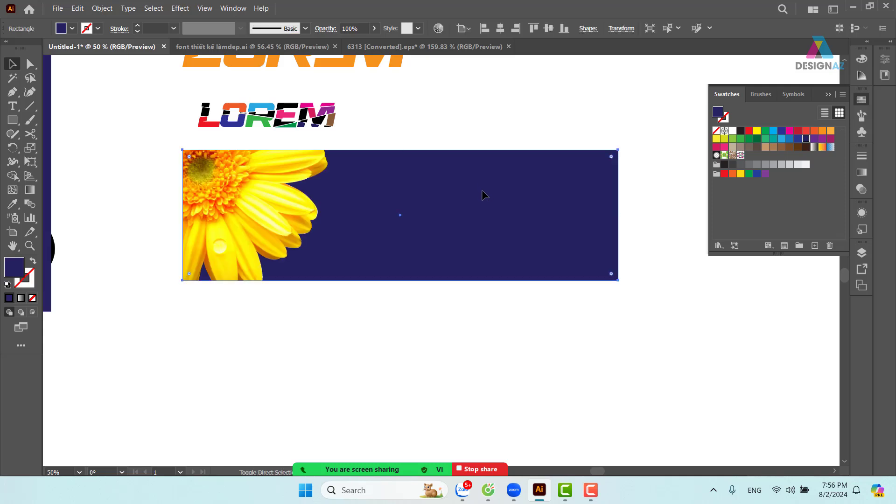
{"action": "left_click", "coordinate": [448, 104]}
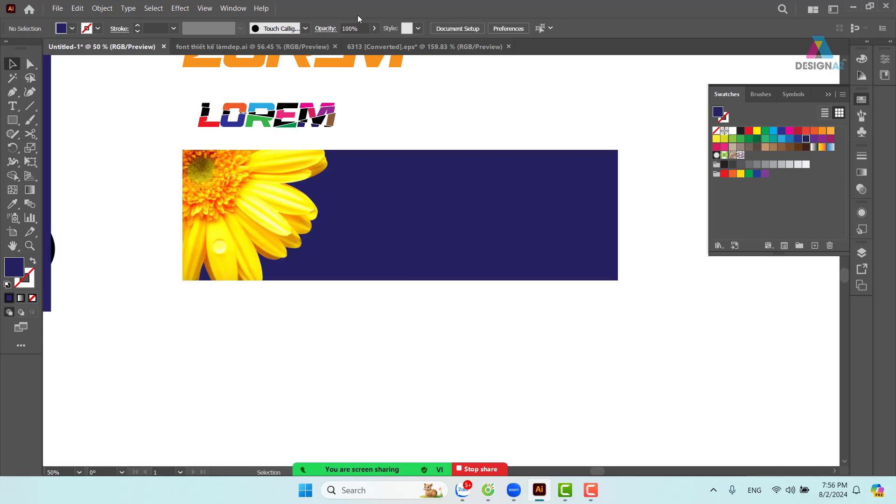
Duplicate the clipped flower to the middle of the navy rectangle and release the copy's clipping mask
{"action": "left_click", "coordinate": [306, 221]}
{"action": "left_click_drag", "start_coordinate": [269, 228], "coordinate": [451, 231]}
{"action": "right_click", "coordinate": [472, 216]}
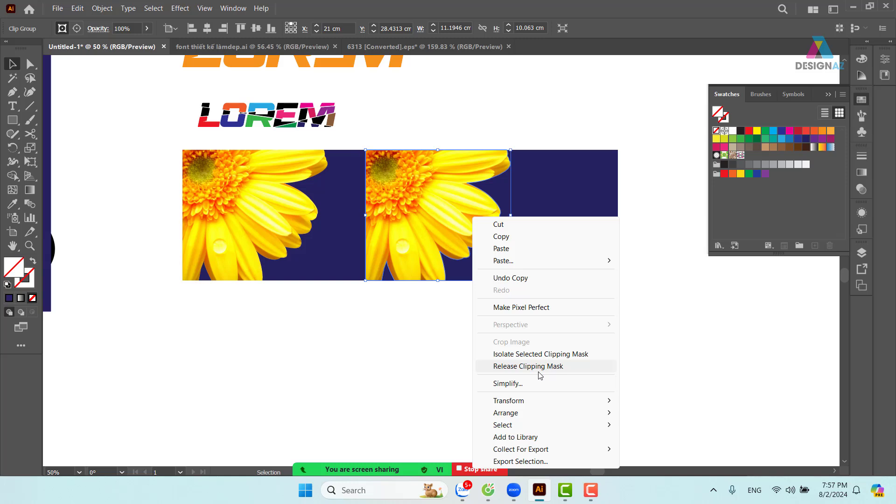
{"action": "left_click", "coordinate": [528, 367]}
Delete the released flower photo, keeping only the copied outline path
{"action": "left_click", "coordinate": [508, 254]}
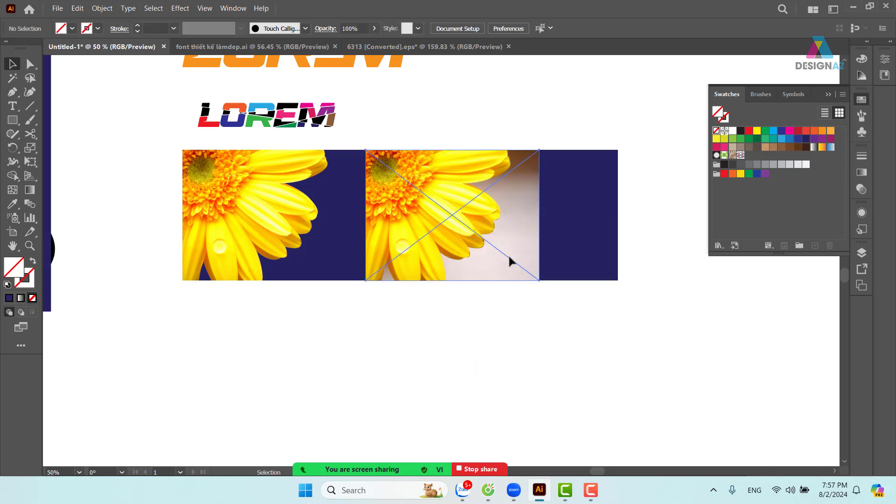
{"action": "left_click_drag", "start_coordinate": [509, 254], "coordinate": [535, 307]}
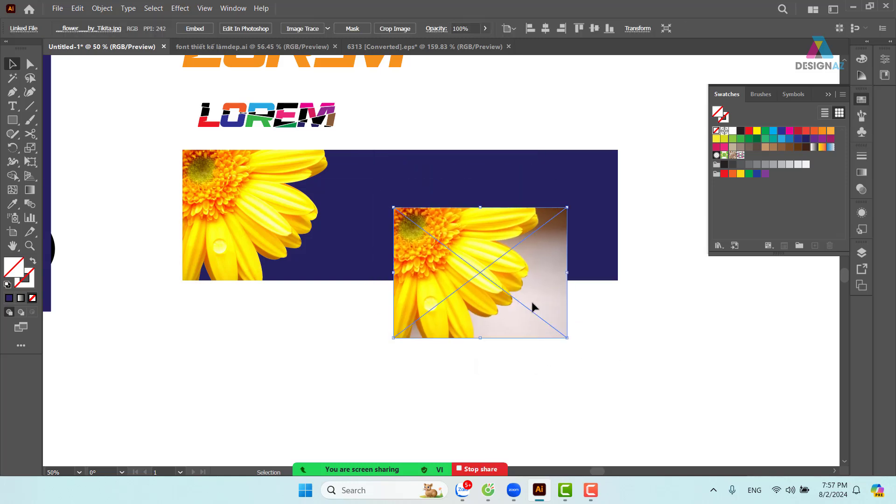
{"action": "key", "text": "Delete"}
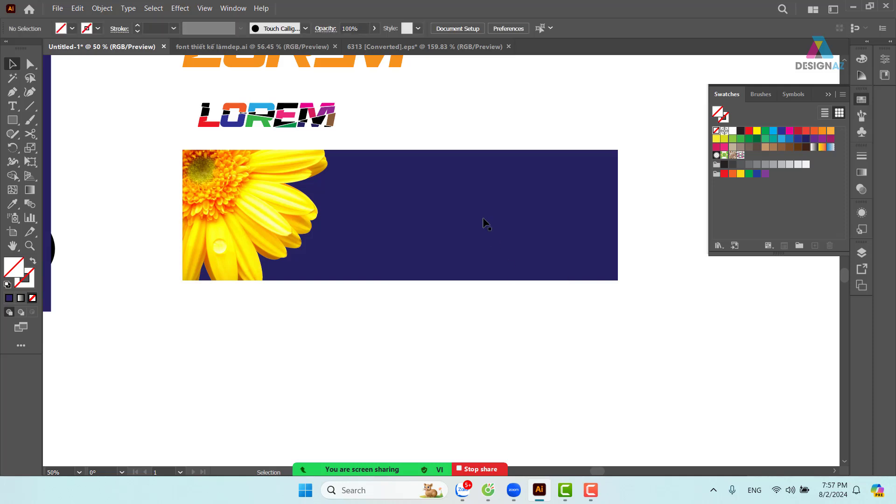
Fill the copied outline white and place it behind the clipped flower, offset slightly to the right
{"action": "left_click", "coordinate": [486, 184]}
{"action": "left_click", "coordinate": [733, 131]}
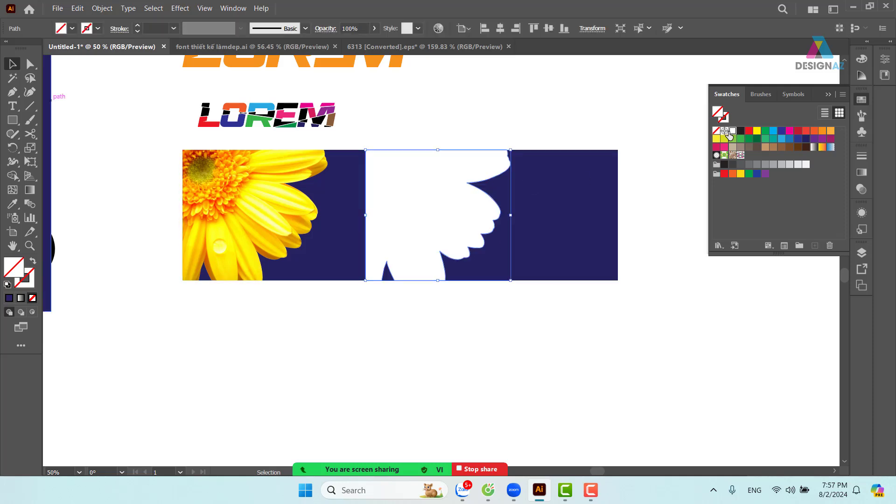
{"action": "left_click_drag", "start_coordinate": [463, 220], "coordinate": [300, 222]}
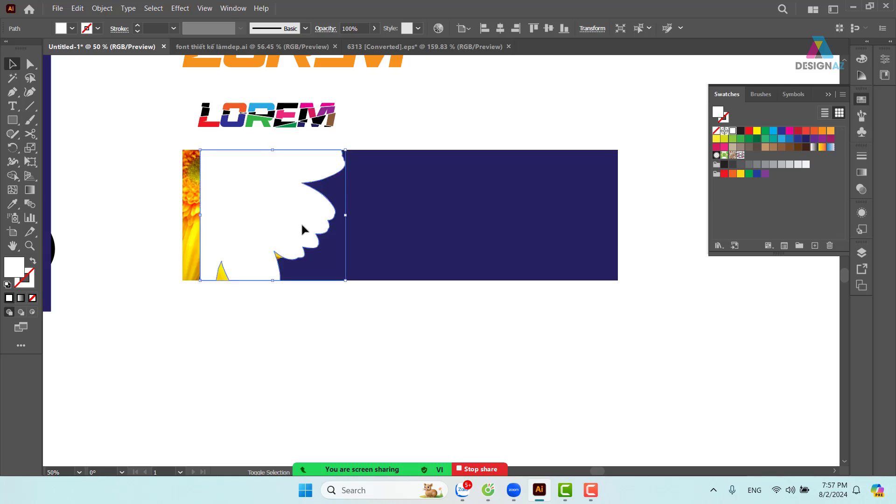
{"action": "key", "text": "ctrl+["}
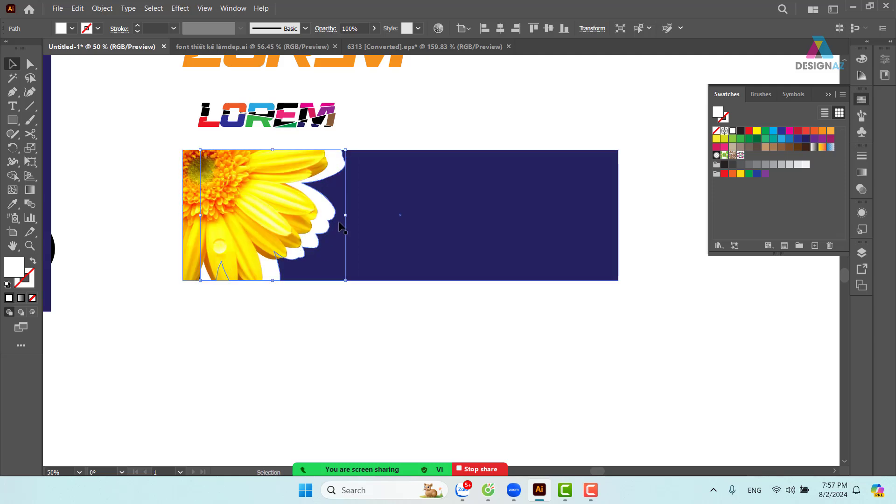
{"action": "left_click_drag", "start_coordinate": [341, 214], "coordinate": [323, 215]}
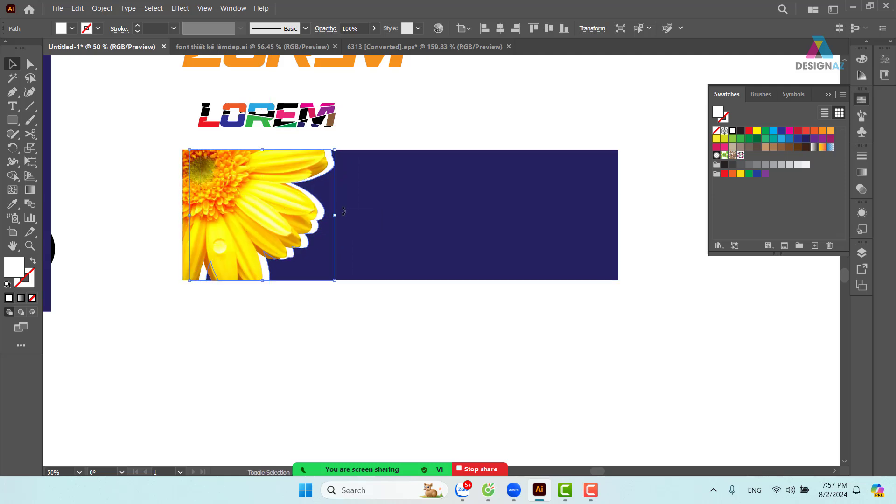
Set the white outline's blending mode to Overlay
{"action": "left_click", "coordinate": [861, 192]}
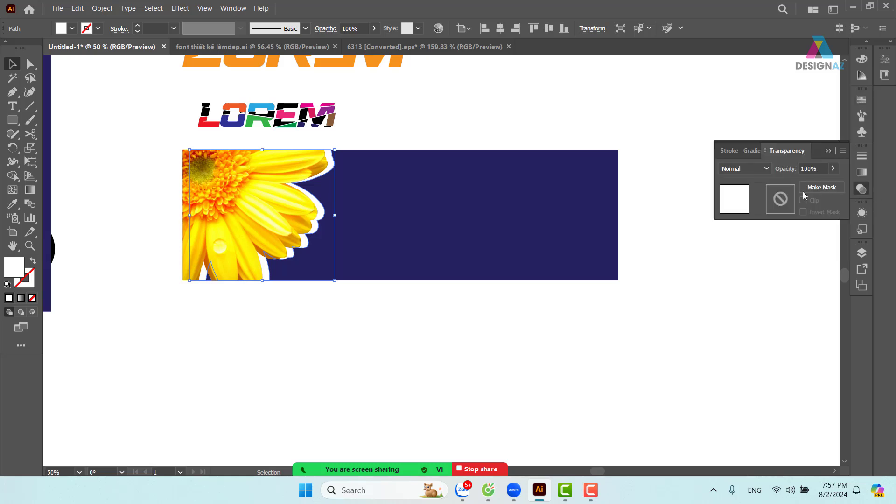
{"action": "left_click", "coordinate": [766, 169]}
{"action": "left_click", "coordinate": [758, 280]}
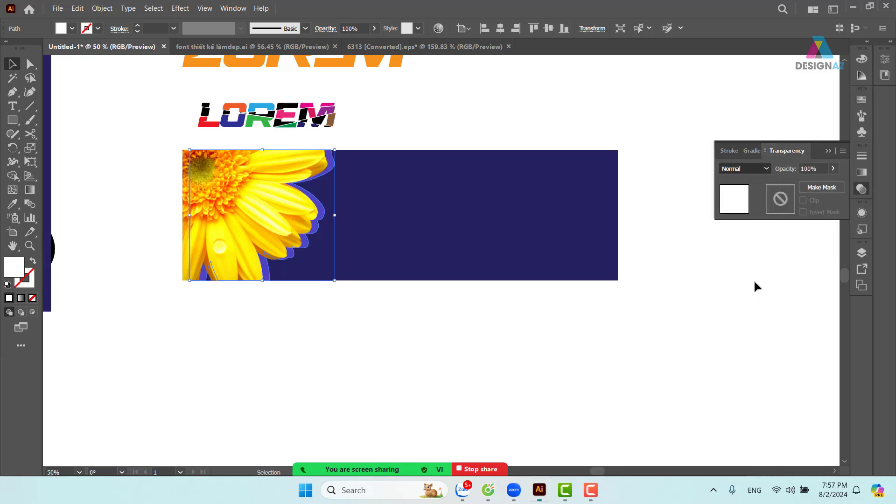
{"action": "left_click", "coordinate": [505, 332]}
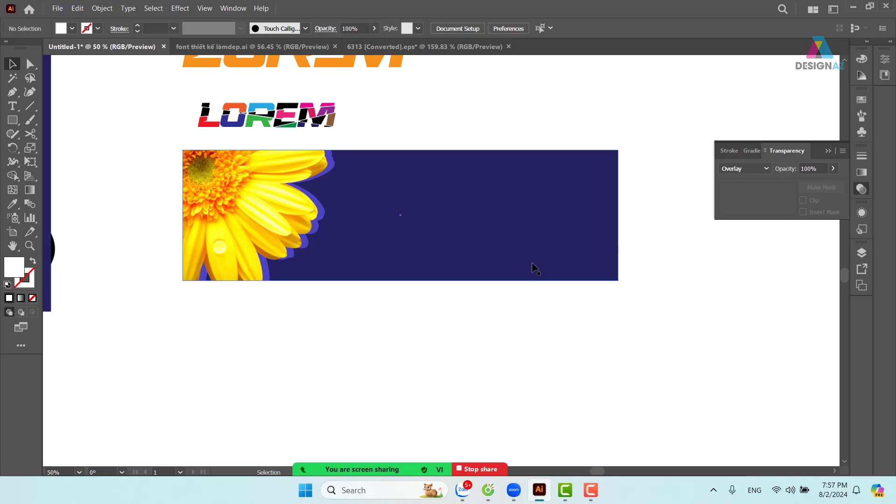
Duplicate the Overlay outline and nudge the copy right to form a second petal-shaped band behind the flower
{"action": "key", "text": "ctrl+1"}
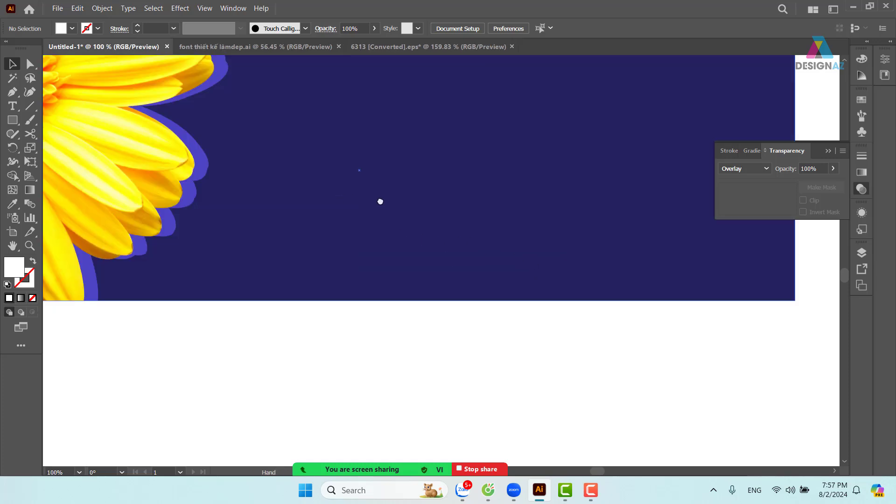
{"action": "scroll", "coordinate": [381, 200], "scroll_direction": "up", "scroll_amount": 3}
{"action": "scroll", "coordinate": [380, 200], "scroll_direction": "left", "scroll_amount": 5}
{"action": "left_click", "coordinate": [446, 144]}
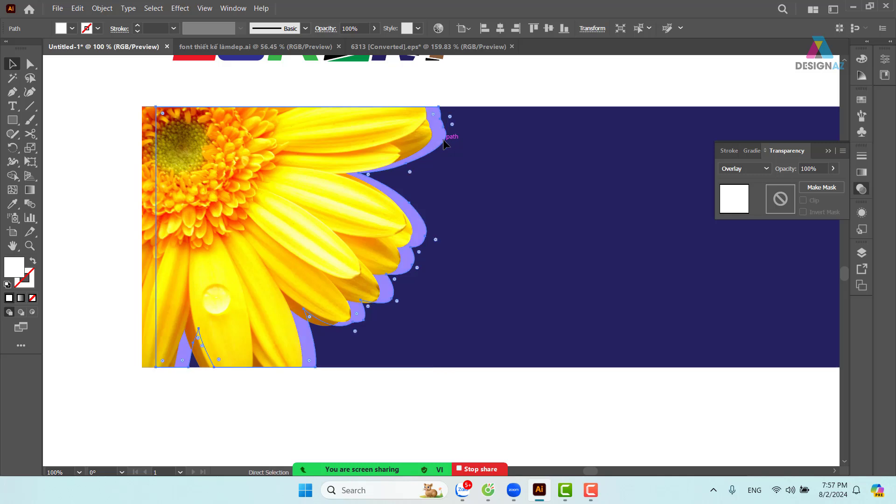
{"action": "left_click", "coordinate": [445, 144]}
{"action": "key", "text": "Right"}
{"action": "key", "text": "Right"}
{"action": "key", "text": "Right"}
{"action": "key", "text": "Right"}
{"action": "key", "text": "Right"}
{"action": "key", "text": "Right"}
{"action": "key", "text": "Right"}
{"action": "key", "text": "Right"}
{"action": "key", "text": "Right"}
{"action": "key", "text": "Right"}
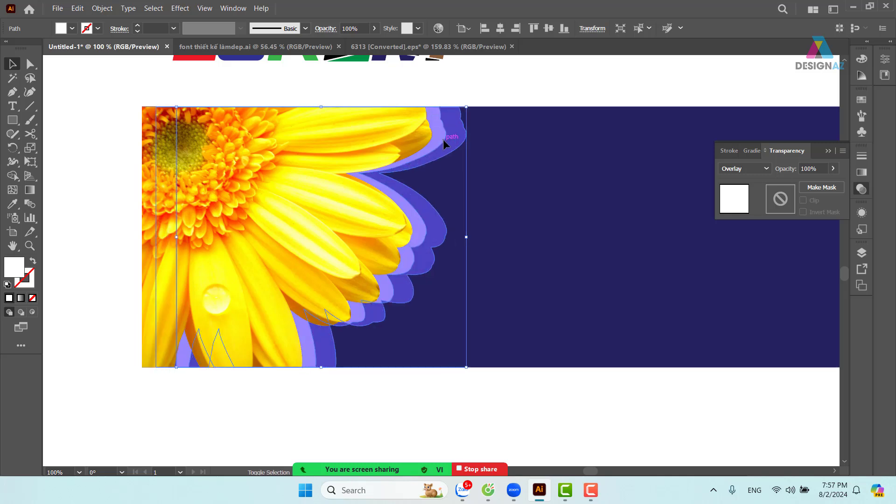
Set the opacity of the outer petal-shaped band to 50%
{"action": "left_click", "coordinate": [472, 163], "text": "shift"}
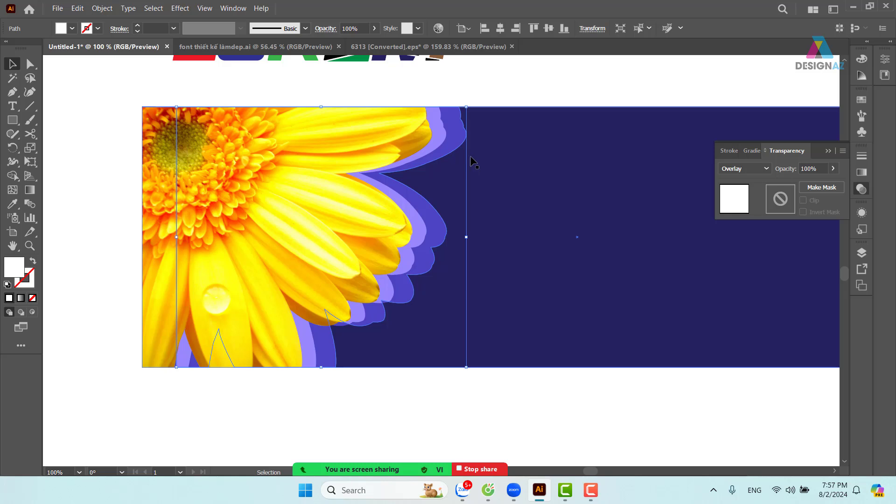
{"action": "left_click", "coordinate": [351, 29]}
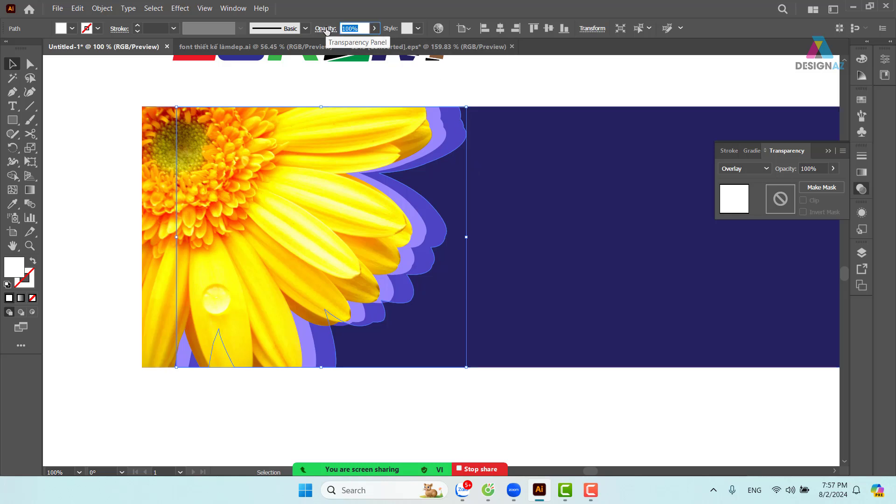
{"action": "type", "text": "50."}
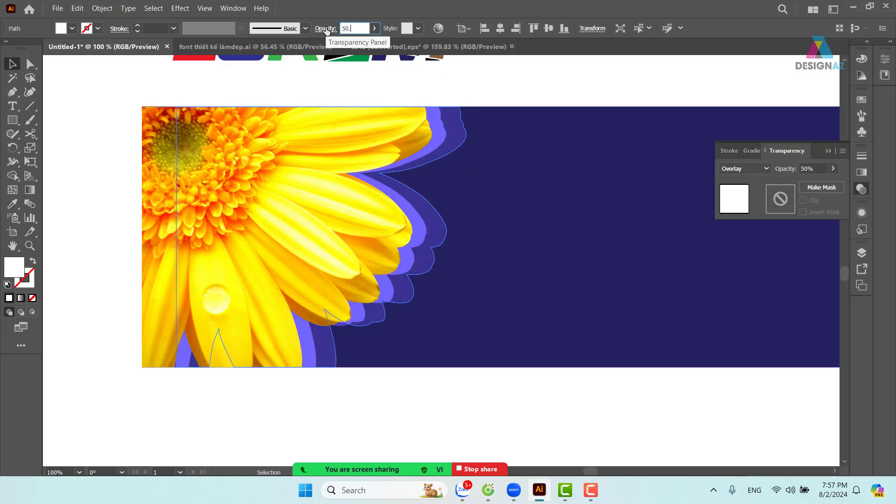
{"action": "left_click", "coordinate": [505, 80]}
Duplicate the 50% opacity outline and nudge the copy right to form a third petal-shaped band
{"action": "left_click", "coordinate": [462, 138], "text": "ctrl"}
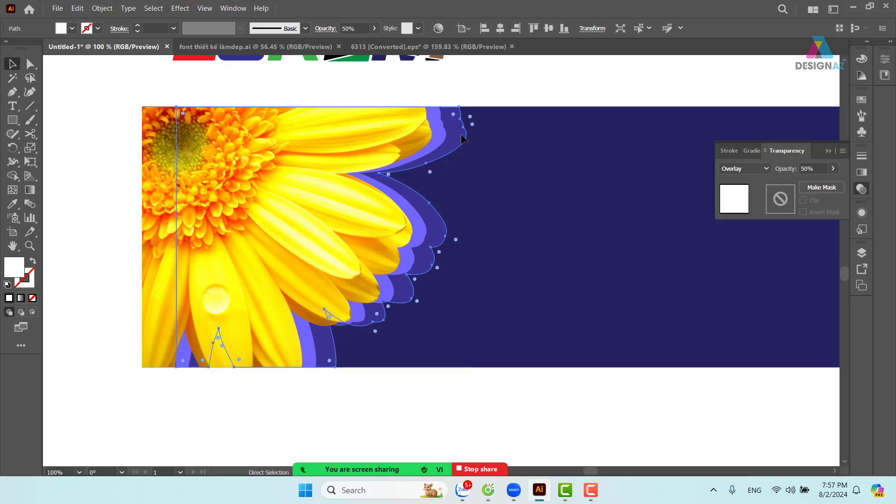
{"action": "left_click", "coordinate": [461, 134]}
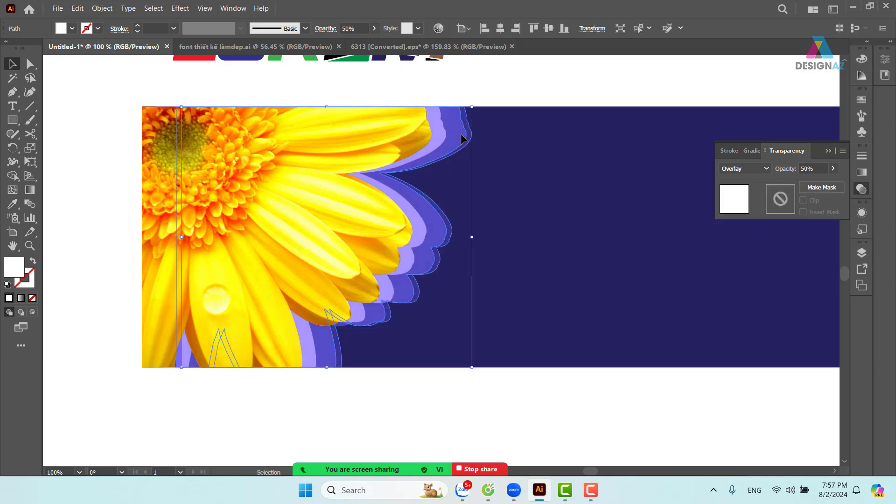
{"action": "key", "text": "Right"}
{"action": "key", "text": "Right"}
{"action": "key", "text": "Right"}
{"action": "key", "text": "Right"}
{"action": "key", "text": "Right"}
{"action": "key", "text": "Right"}
{"action": "key", "text": "Right"}
{"action": "key", "text": "Right"}
{"action": "key", "text": "Right"}
{"action": "key", "text": "Right"}
{"action": "key", "text": "Right"}
{"action": "key", "text": "Right"}
{"action": "key", "text": "Right"}
{"action": "key", "text": "Right"}
{"action": "key", "text": "Right"}
{"action": "key", "text": "Right"}
{"action": "key", "text": "Right"}
{"action": "key", "text": "Right"}
{"action": "key", "text": "Right"}
{"action": "key", "text": "Right"}
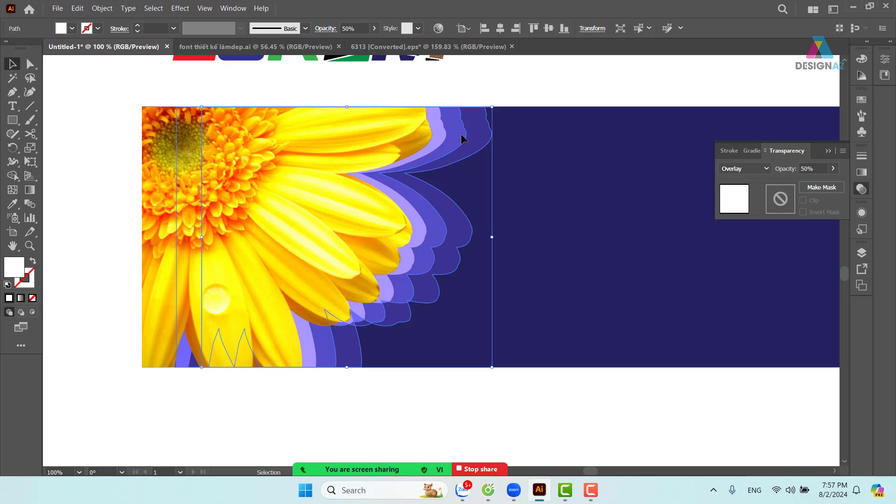
Swap the outermost band's white fill for a 1 pt white stroke and nudge the outline slightly left
{"action": "left_click", "coordinate": [445, 78]}
{"action": "left_click", "coordinate": [488, 138]}
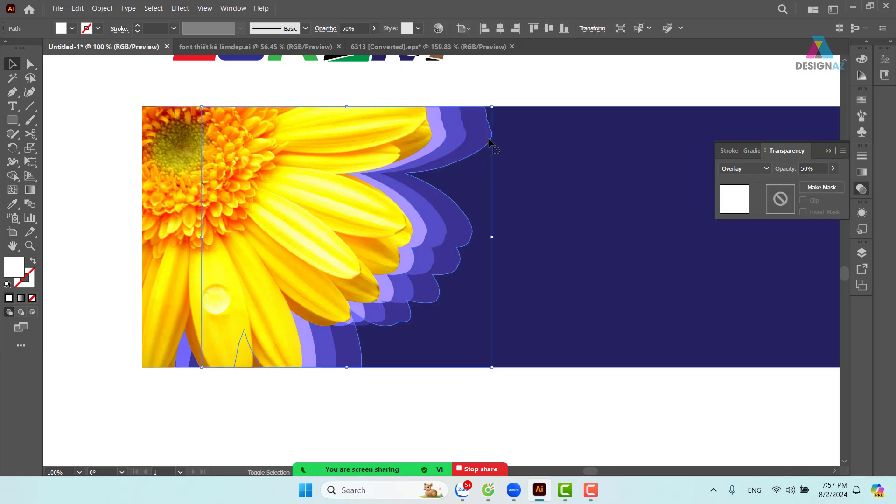
{"action": "left_click", "coordinate": [522, 98]}
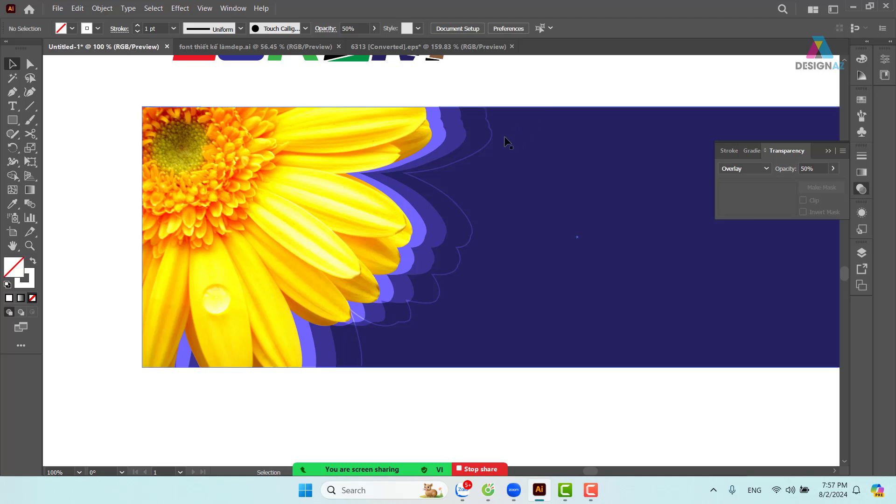
{"action": "left_click", "coordinate": [490, 148]}
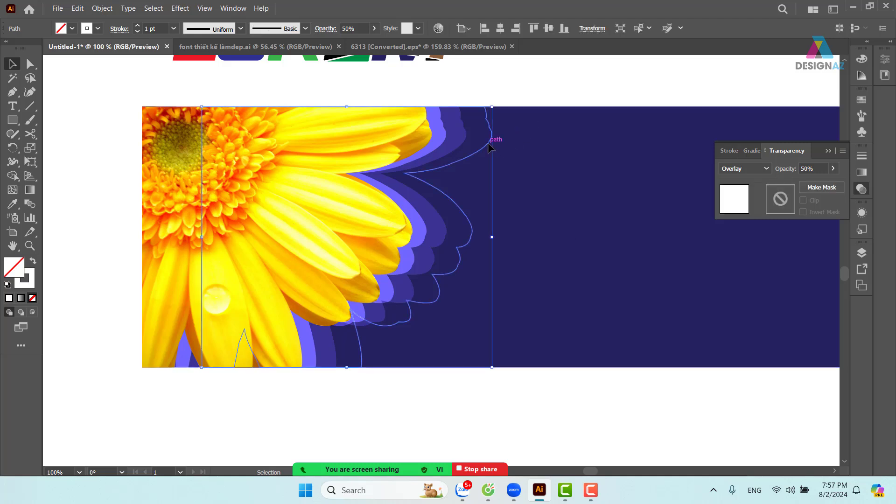
{"action": "key", "text": "Left"}
{"action": "key", "text": "Left"}
{"action": "key", "text": "Left"}
{"action": "key", "text": "Left"}
{"action": "key", "text": "Left"}
{"action": "key", "text": "Left"}
{"action": "key", "text": "Left"}
{"action": "key", "text": "Left"}
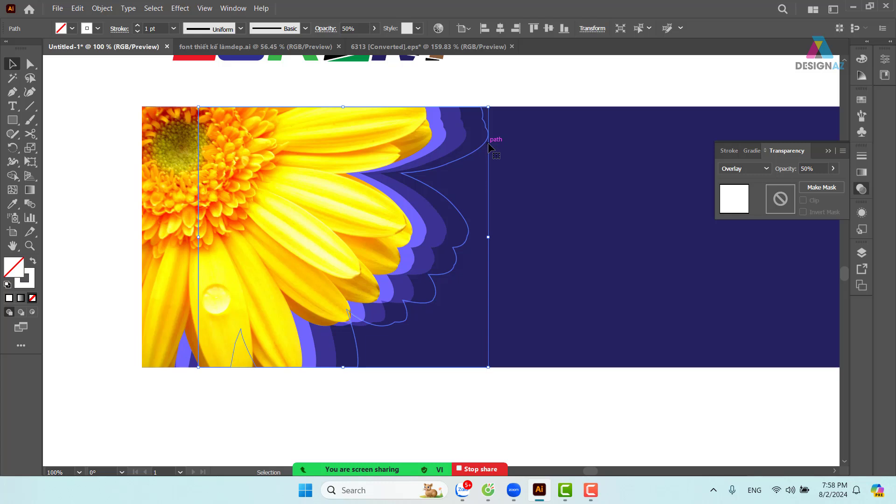
Make the outermost outline's stroke a dashed line with 2 pt dashes
{"action": "left_click", "coordinate": [120, 30]}
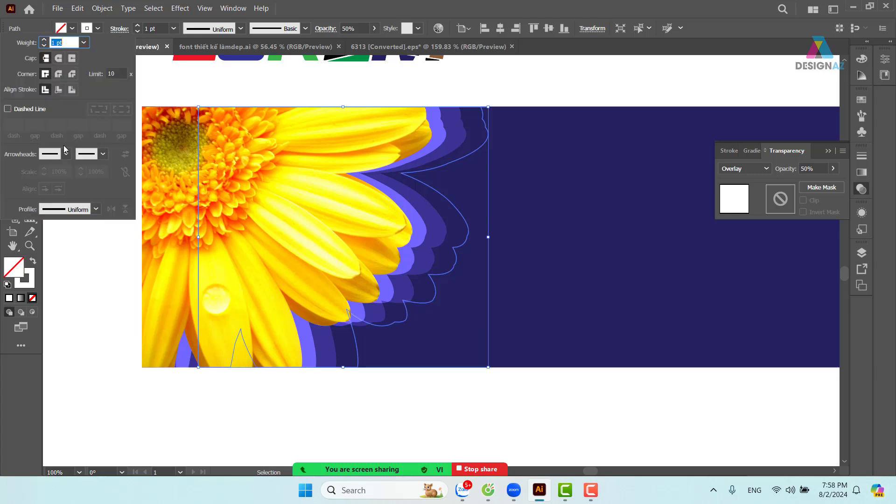
{"action": "left_click", "coordinate": [8, 110]}
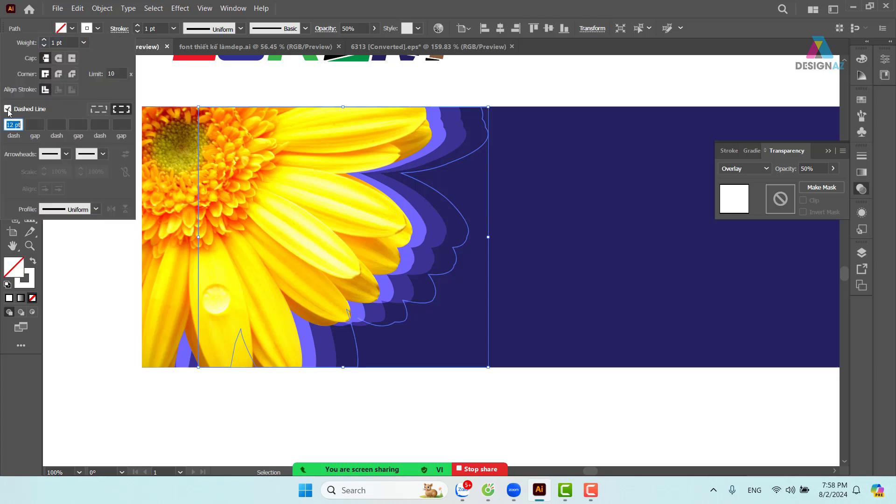
{"action": "left_click", "coordinate": [175, 81]}
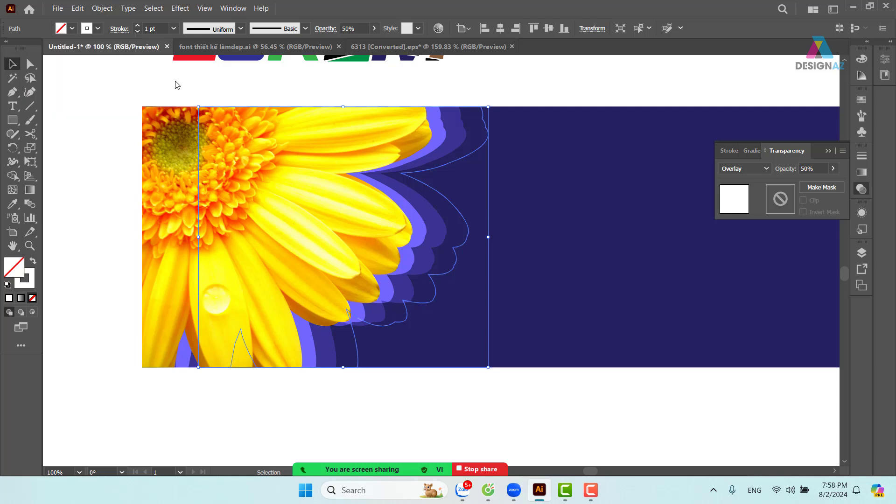
{"action": "left_click", "coordinate": [237, 80]}
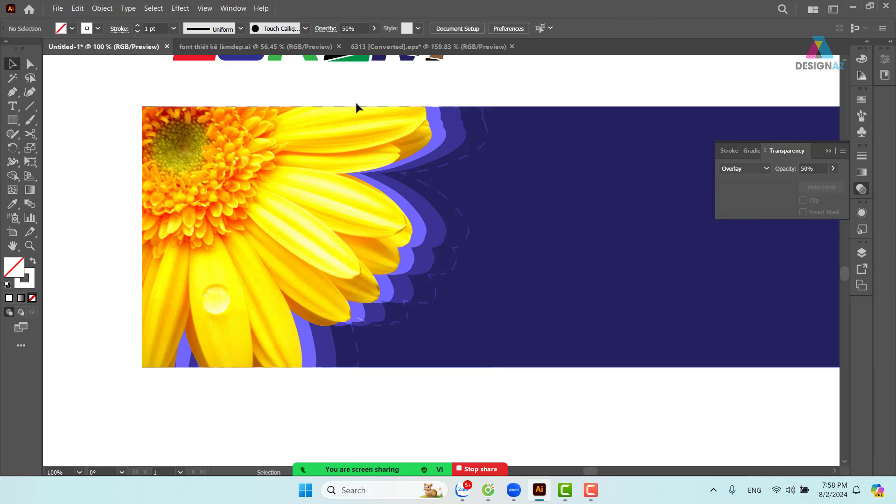
{"action": "left_click", "coordinate": [483, 147]}
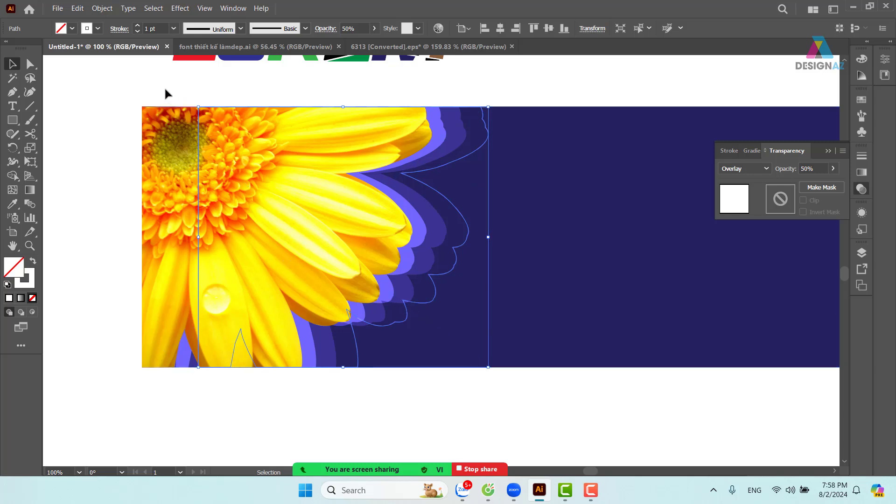
{"action": "left_click", "coordinate": [119, 29]}
{"action": "double_click", "coordinate": [10, 124]}
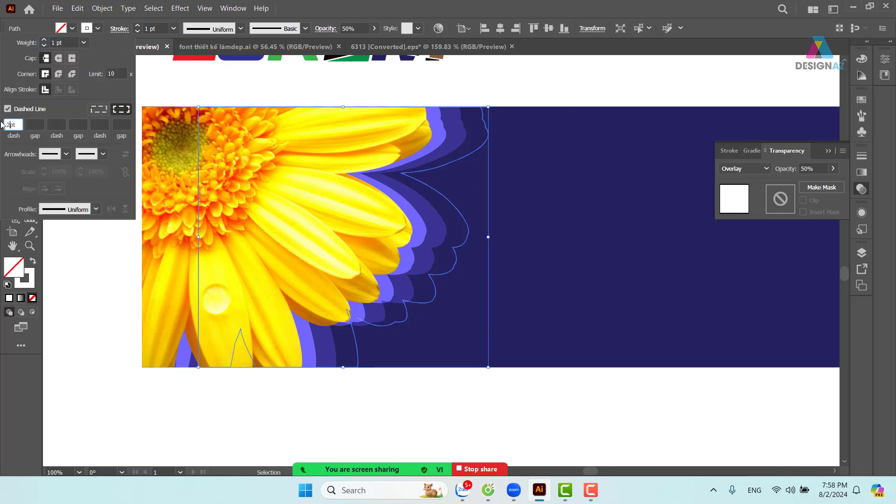
{"action": "type", "text": "2pt"}
{"action": "key", "text": "Return"}
{"action": "left_click", "coordinate": [519, 94]}
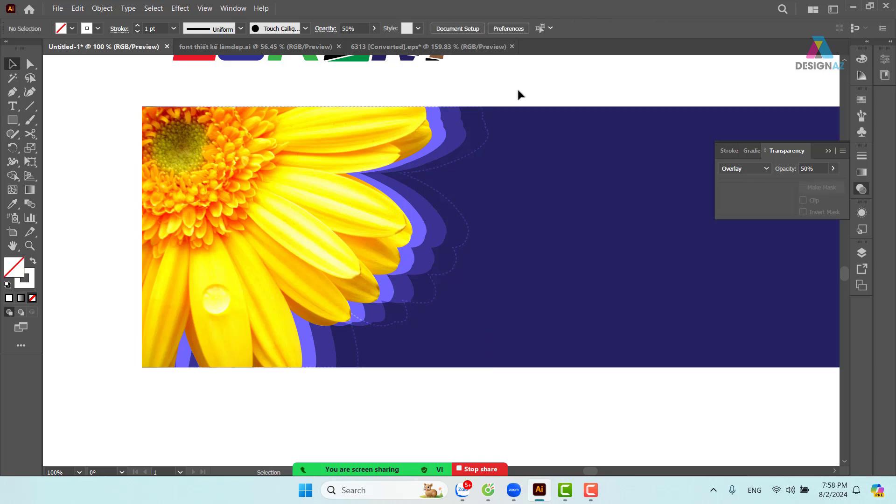
Raise the dashed outline's opacity to 100%
{"action": "left_click", "coordinate": [452, 202]}
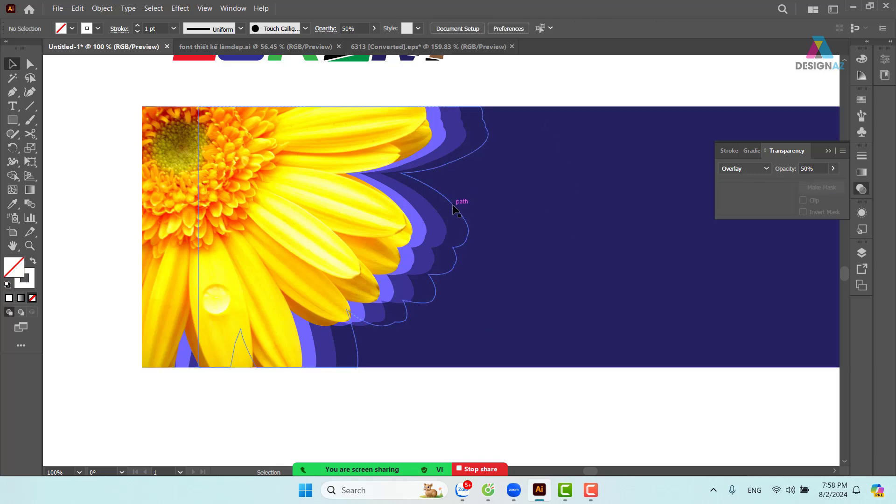
{"action": "left_click", "coordinate": [374, 29]}
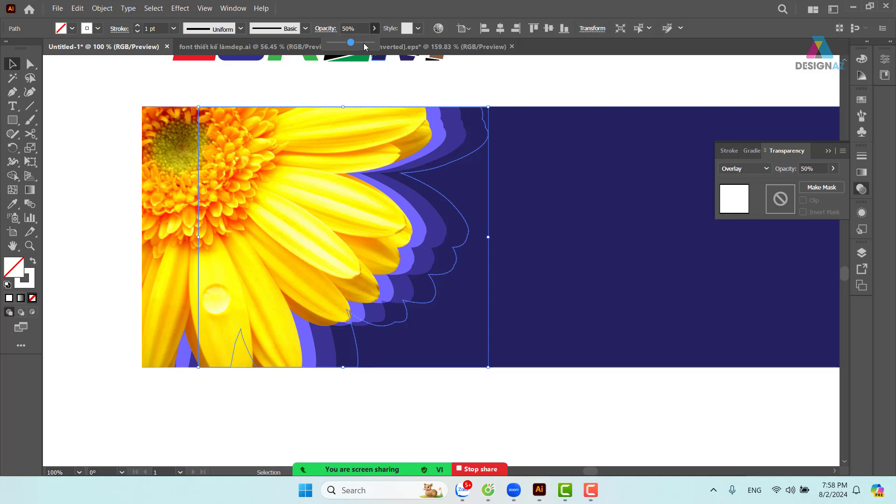
{"action": "left_click_drag", "start_coordinate": [356, 41], "coordinate": [395, 47]}
{"action": "left_click", "coordinate": [565, 89]}
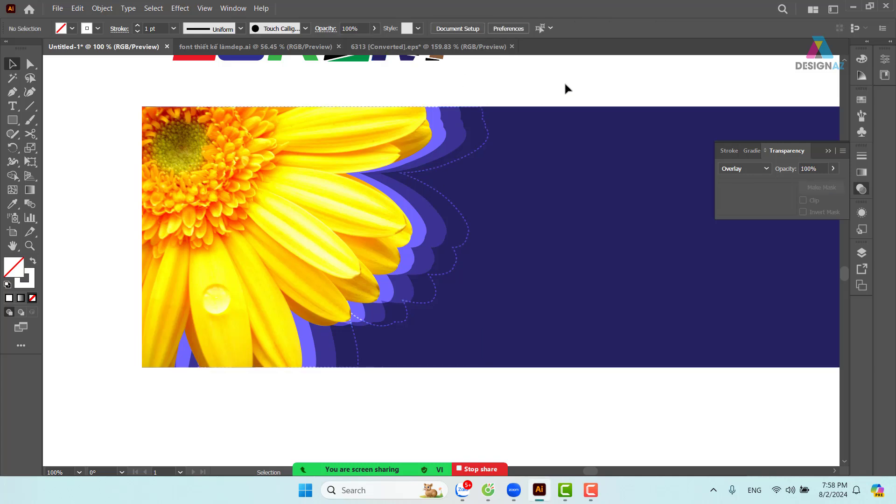
Draw a small square on the navy area beside the petals, fill it white without a stroke, and rotate it into a diamond
{"action": "key", "text": "ctrl+equal"}
{"action": "key", "text": "ctrl+equal"}
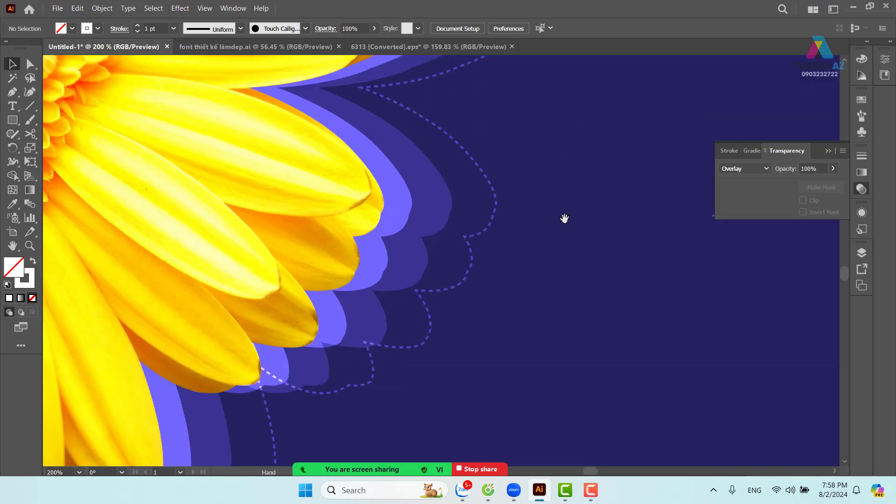
{"action": "left_click_drag", "start_coordinate": [565, 218], "coordinate": [433, 250]}
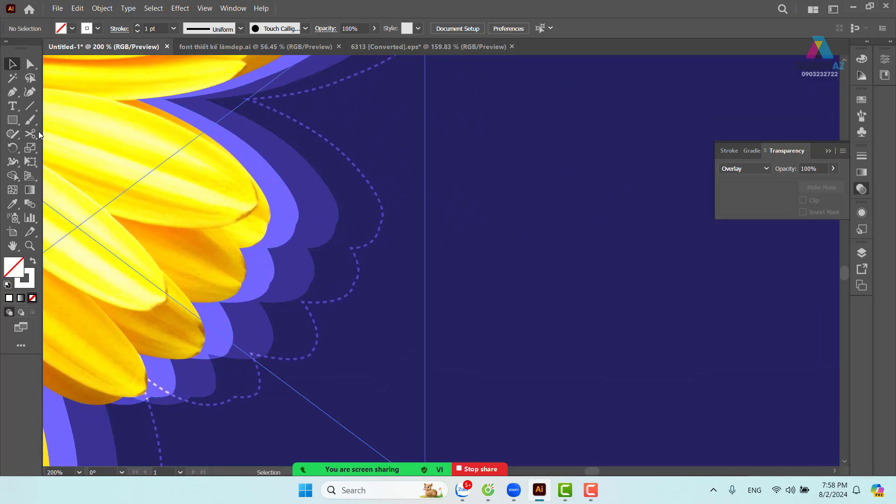
{"action": "left_click", "coordinate": [13, 120]}
{"action": "left_click_drag", "start_coordinate": [444, 142], "coordinate": [469, 167]}
{"action": "left_click", "coordinate": [13, 64]}
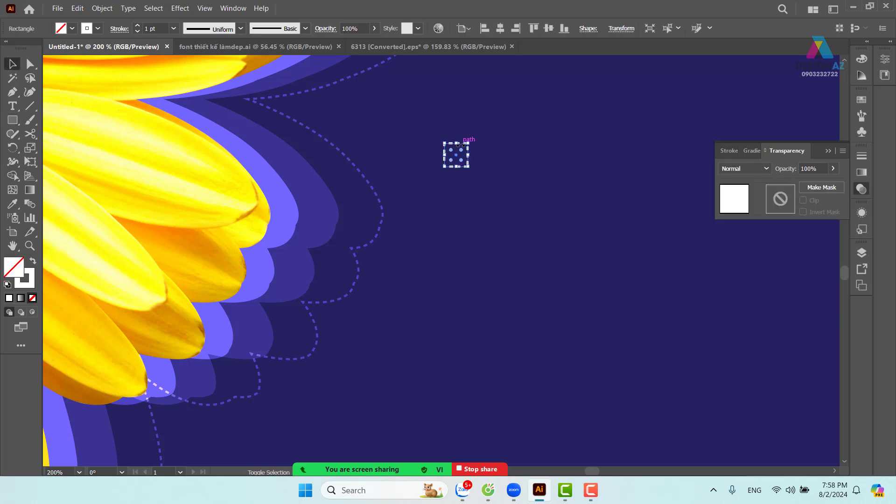
{"action": "key", "text": "shift+x"}
{"action": "left_click_drag", "start_coordinate": [472, 139], "coordinate": [497, 169]}
Round the diamond's two side corners to shape it into a pointed petal
{"action": "left_click", "coordinate": [30, 64]}
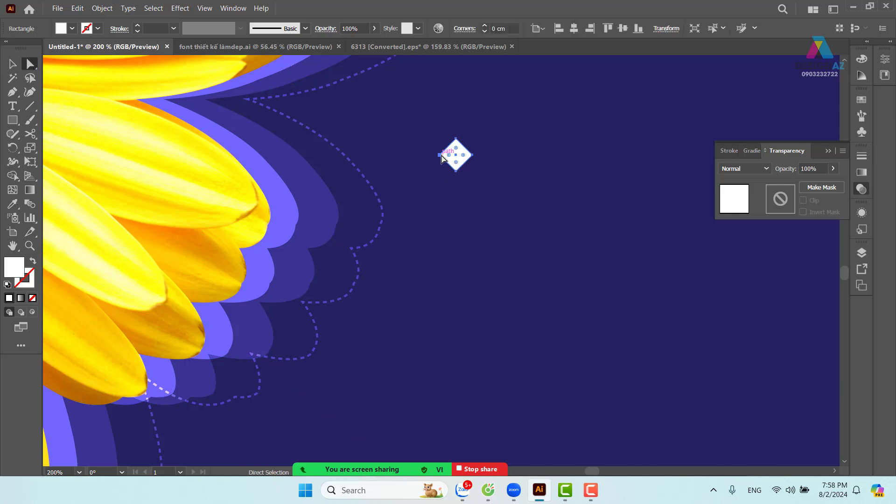
{"action": "left_click", "coordinate": [472, 155]}
{"action": "left_click", "coordinate": [473, 155], "text": "shift"}
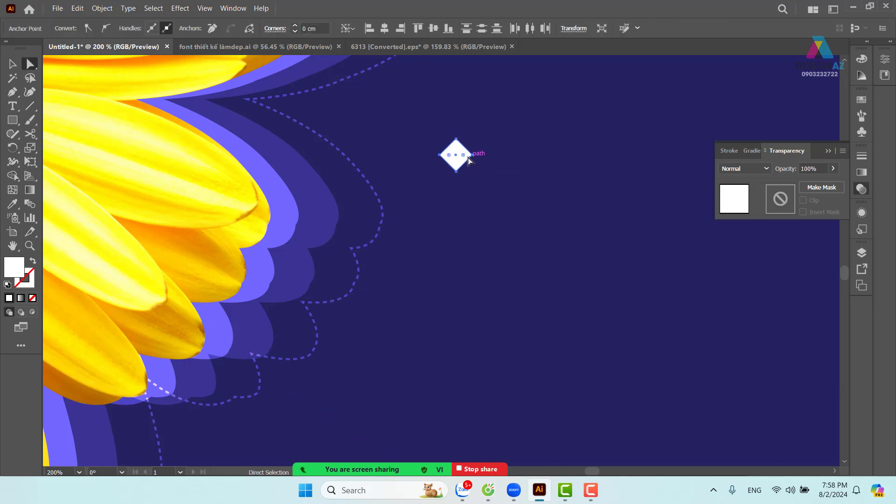
{"action": "left_click_drag", "start_coordinate": [464, 157], "coordinate": [452, 155]}
{"action": "left_click", "coordinate": [13, 64]}
{"action": "left_click", "coordinate": [482, 160]}
{"action": "left_click", "coordinate": [459, 155]}
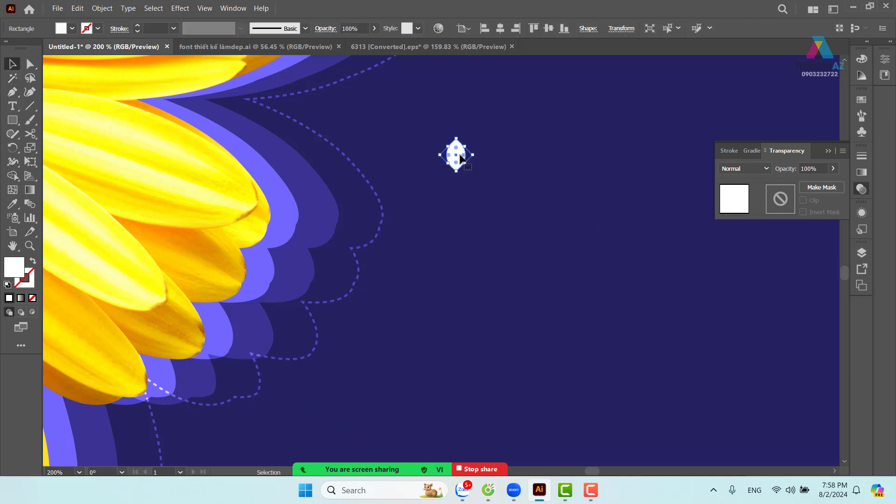
{"action": "left_click", "coordinate": [543, 175]}
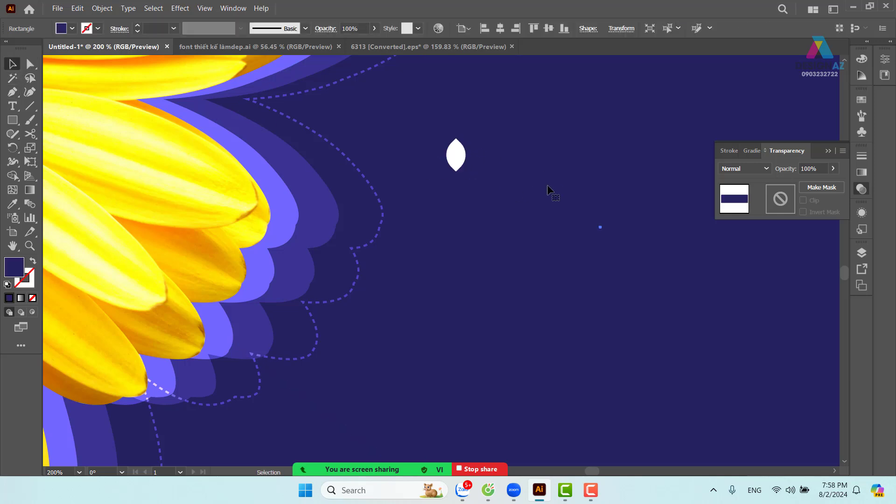
Make a radial repeat of the white petal with 8 instances and widen its radius to 0.6768 cm
{"action": "left_click", "coordinate": [456, 155]}
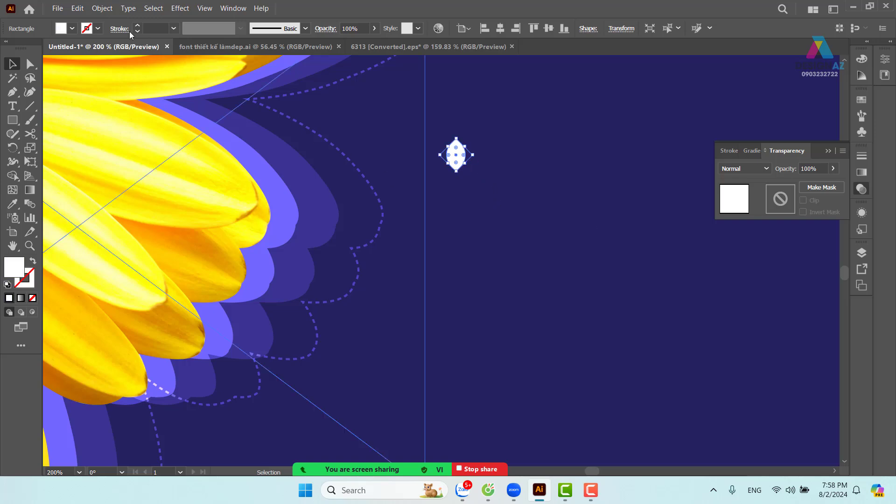
{"action": "left_click", "coordinate": [102, 8]}
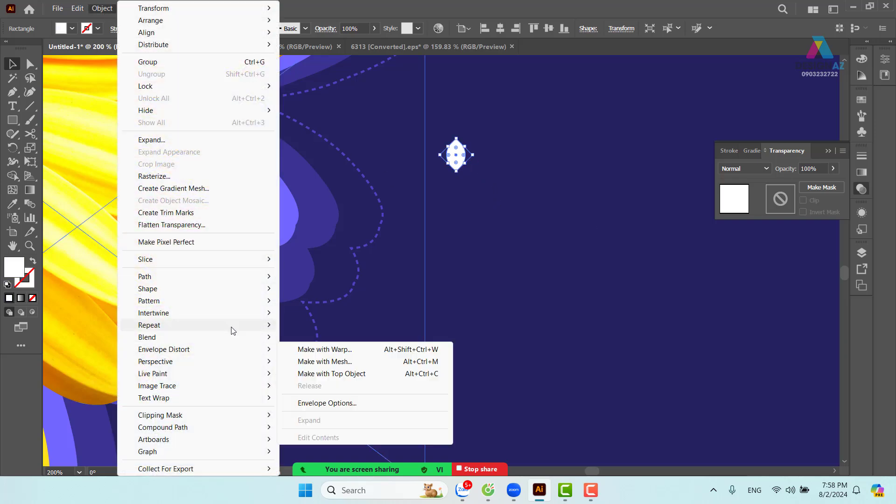
{"action": "mouse_move", "coordinate": [230, 329]}
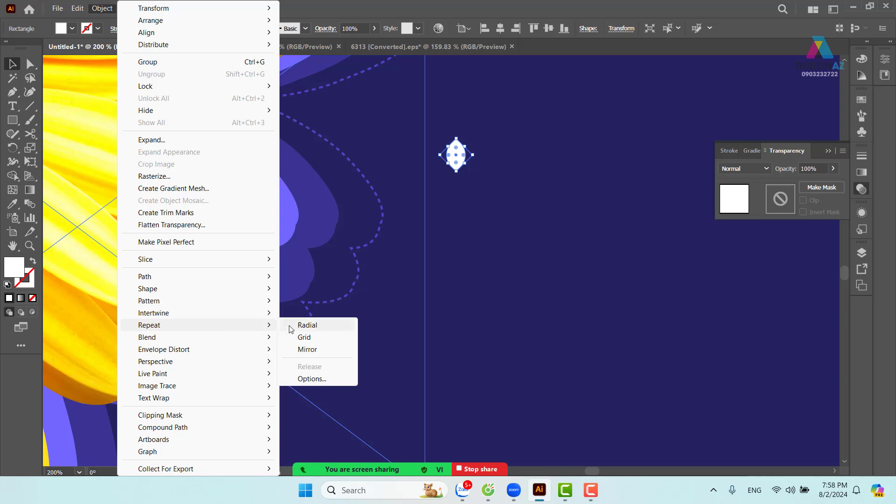
{"action": "left_click", "coordinate": [327, 326]}
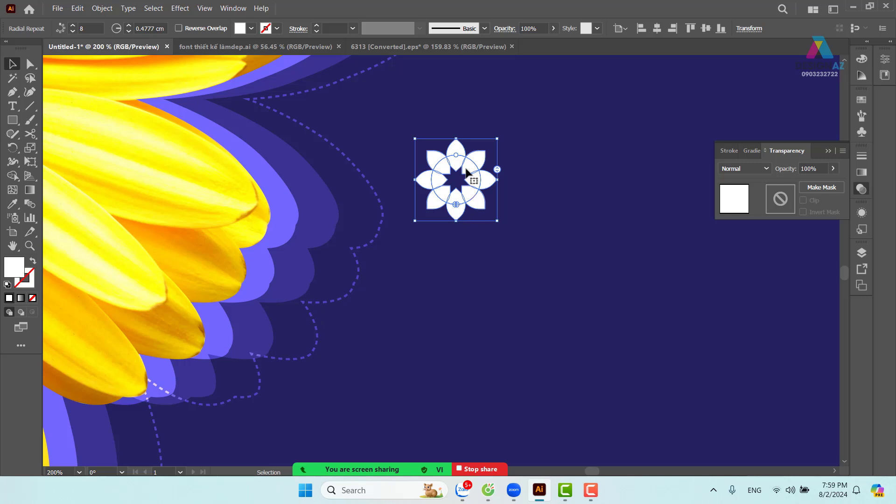
{"action": "left_click_drag", "start_coordinate": [456, 156], "coordinate": [458, 144]}
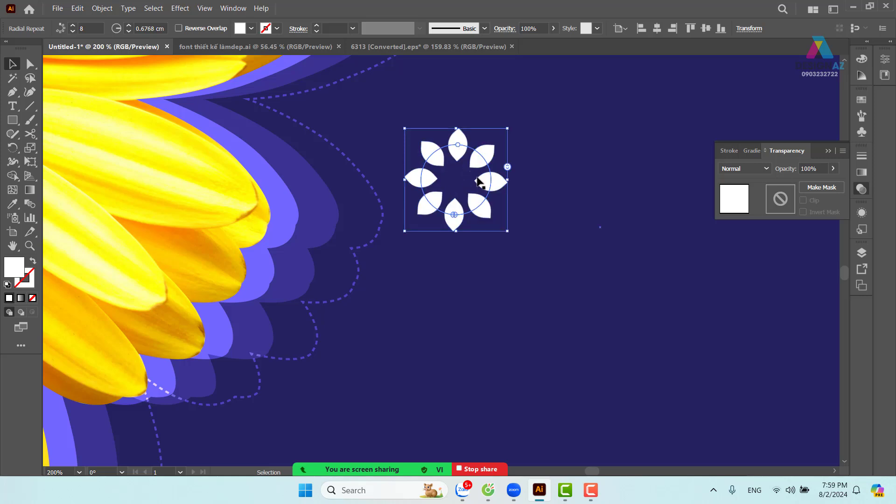
{"action": "double_click", "coordinate": [451, 217]}
{"action": "key", "text": "Escape"}
{"action": "mouse_move", "coordinate": [508, 168]}
{"action": "left_mouse_down"}
{"action": "mouse_move", "coordinate": [507, 183]}
{"action": "mouse_move", "coordinate": [508, 168]}
{"action": "left_mouse_up"}
{"action": "key", "text": "ctrl+z"}
{"action": "key", "text": "ctrl+z"}
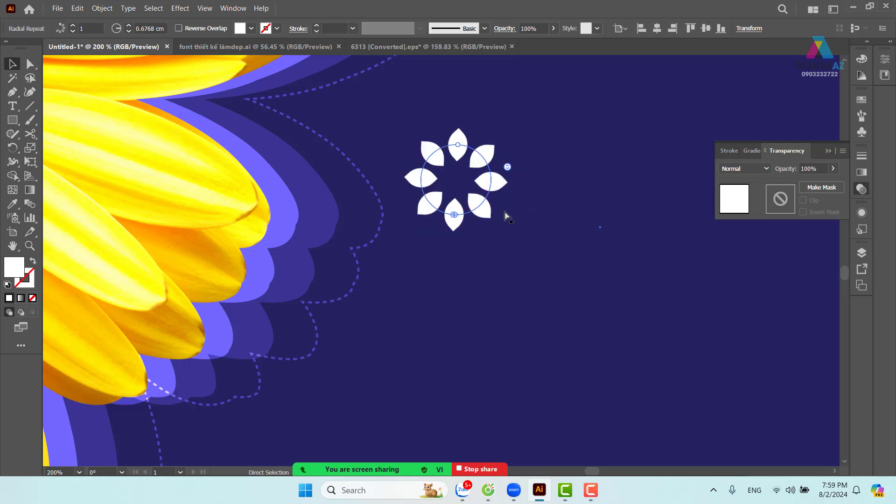
Increase the white petal radial repeat to 9 instances and set its blending mode to Overlay
{"action": "mouse_move", "coordinate": [507, 168]}
{"action": "left_mouse_down"}
{"action": "mouse_move", "coordinate": [508, 141]}
{"action": "mouse_move", "coordinate": [505, 188]}
{"action": "mouse_move", "coordinate": [507, 158]}
{"action": "left_mouse_up"}
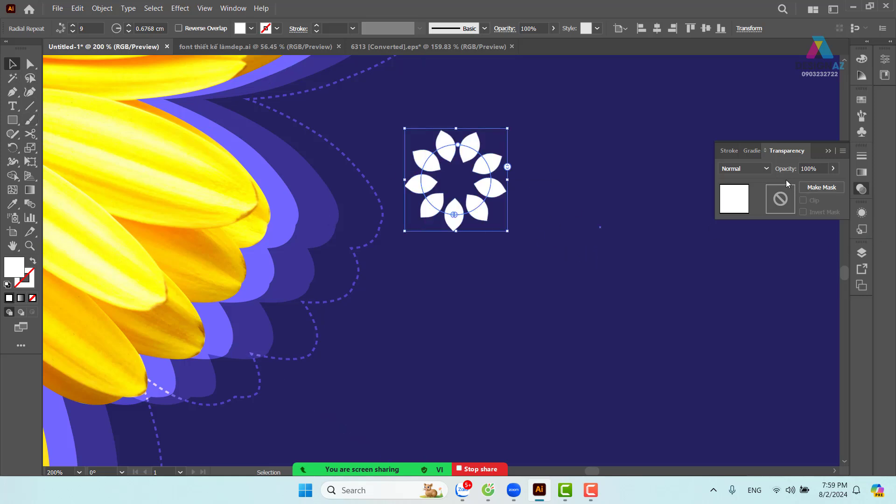
{"action": "left_click", "coordinate": [766, 169]}
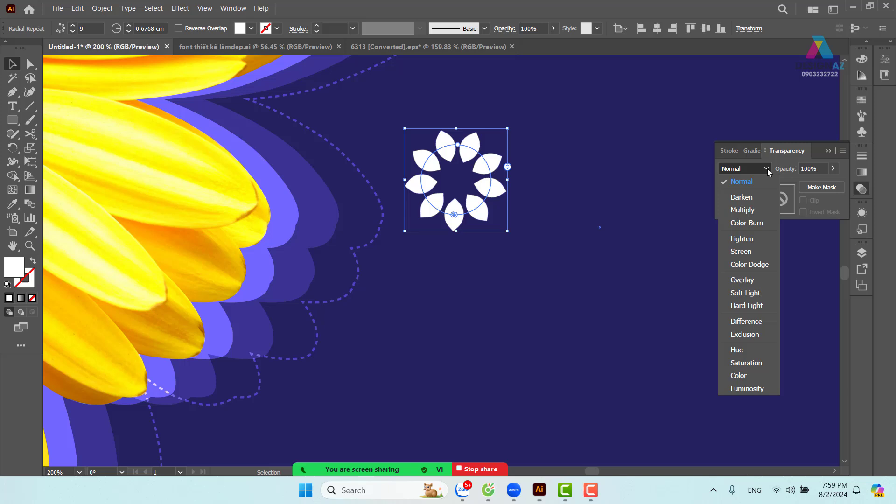
{"action": "left_click", "coordinate": [749, 280]}
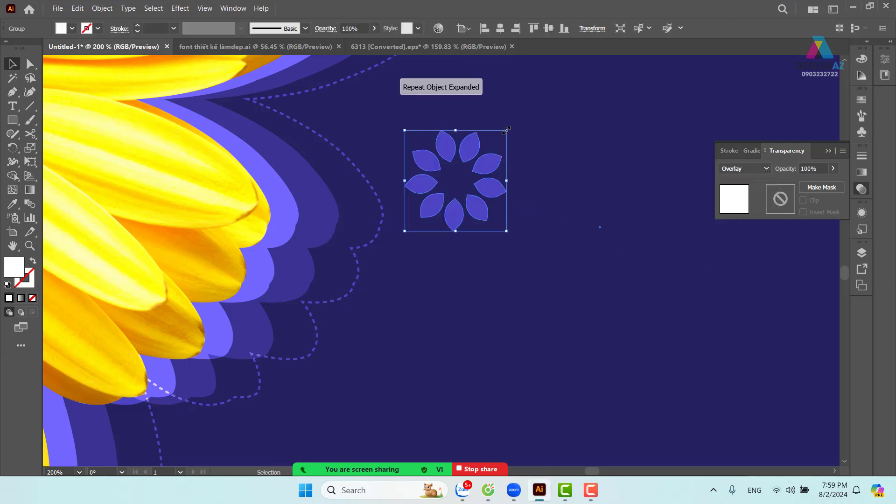
Scale the petal motif down and arrange three copies in different sizes along the dashed petal outline
{"action": "left_click_drag", "start_coordinate": [507, 128], "coordinate": [465, 246]}
{"action": "key", "text": "ctrl+z"}
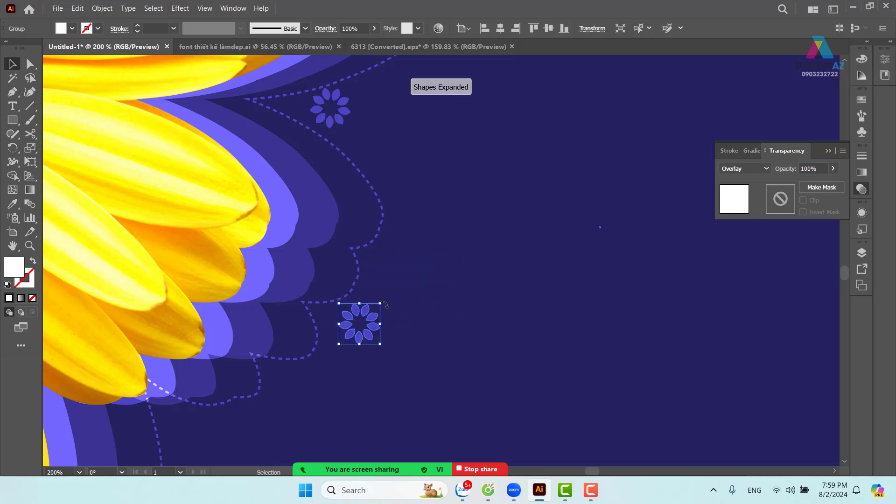
{"action": "left_click_drag", "start_coordinate": [382, 305], "coordinate": [454, 244]}
{"action": "left_click_drag", "start_coordinate": [418, 282], "coordinate": [333, 290]}
{"action": "left_click_drag", "start_coordinate": [439, 250], "coordinate": [365, 388]}
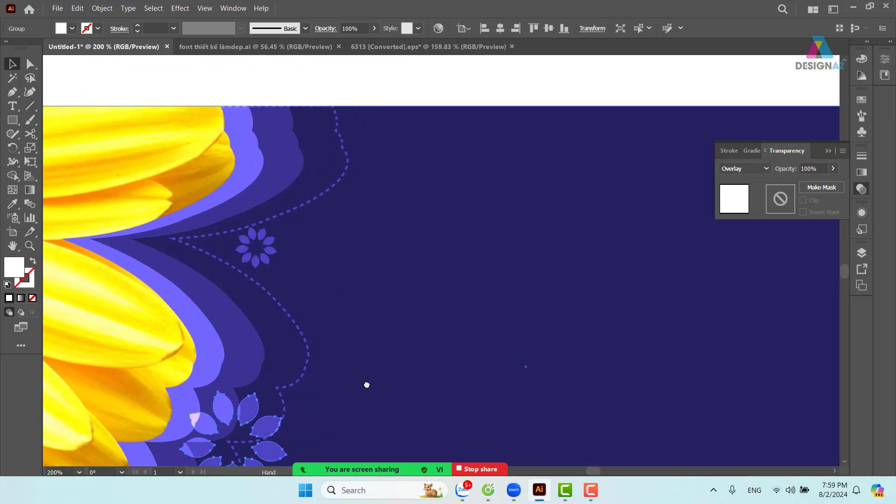
{"action": "left_click_drag", "start_coordinate": [271, 256], "coordinate": [366, 155], "text": "alt"}
{"action": "left_click", "coordinate": [456, 100]}
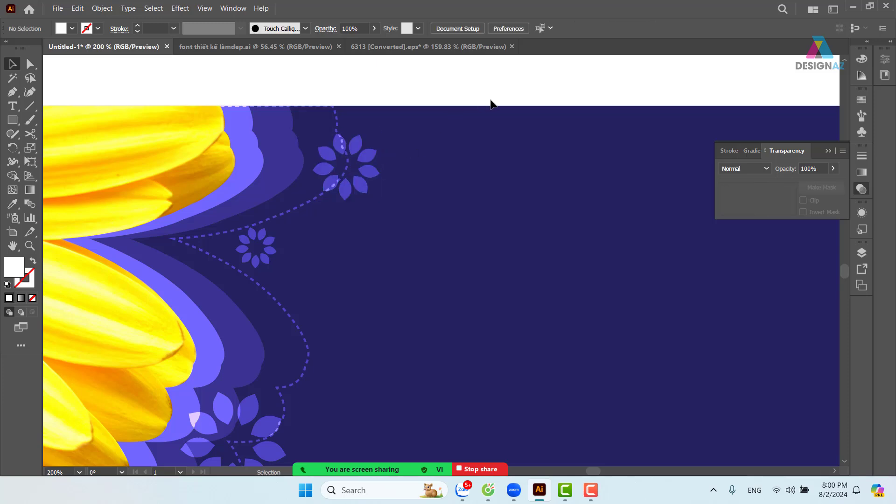
Duplicate the entire flower banner directly below the original
{"action": "key", "text": "ctrl+minus"}
{"action": "key", "text": "ctrl+minus"}
{"action": "key", "text": "ctrl+minus"}
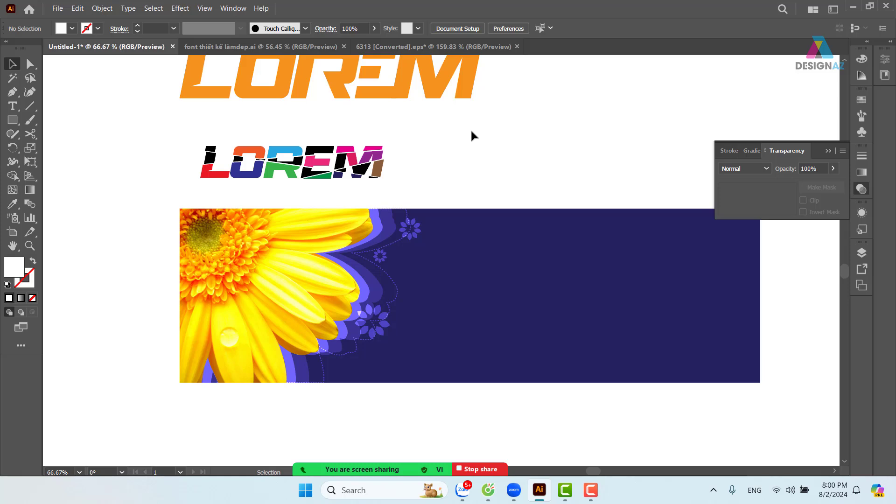
{"action": "left_click", "coordinate": [330, 246]}
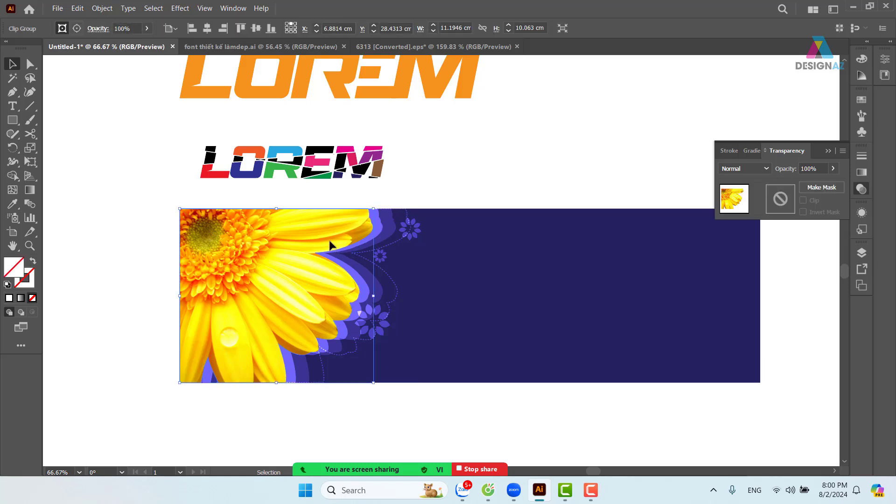
{"action": "scroll", "coordinate": [520, 266], "scroll_direction": "down", "scroll_amount": 3}
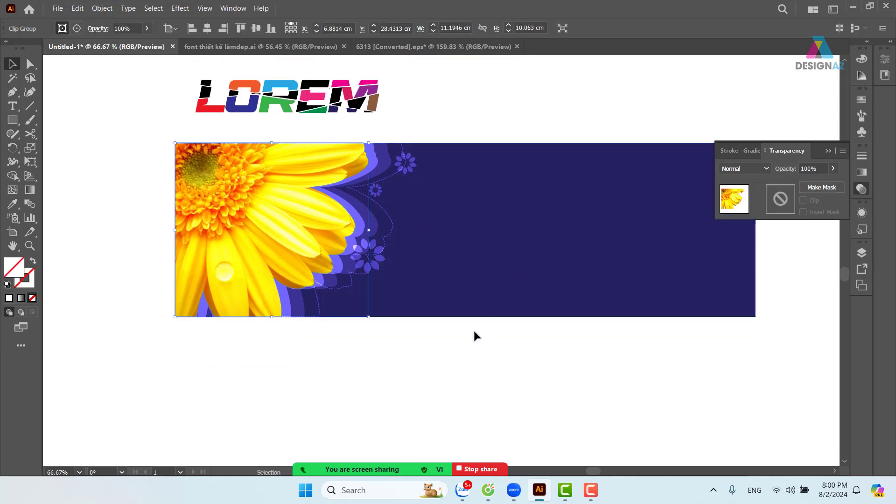
{"action": "left_click_drag", "start_coordinate": [210, 356], "coordinate": [518, 381]}
{"action": "scroll", "coordinate": [518, 230], "scroll_direction": "down", "scroll_amount": 3}
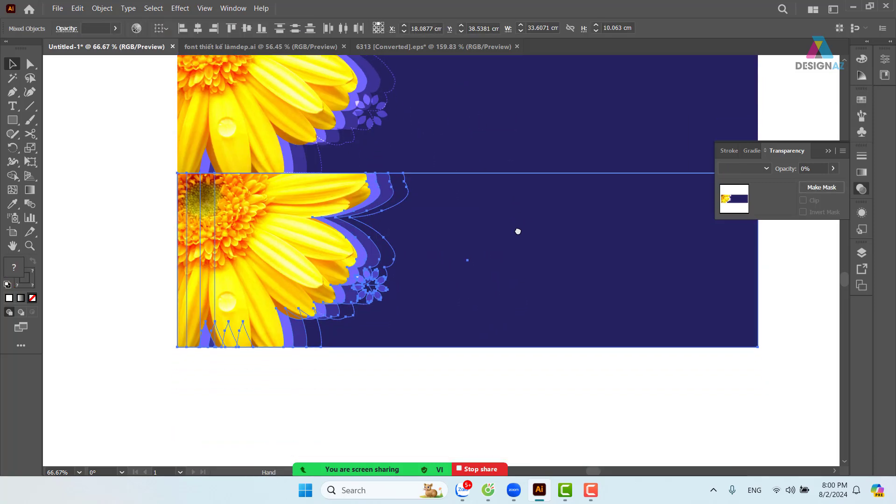
{"action": "left_click", "coordinate": [426, 373]}
Release the clipping mask on the flower in the lower banner
{"action": "left_click", "coordinate": [287, 267]}
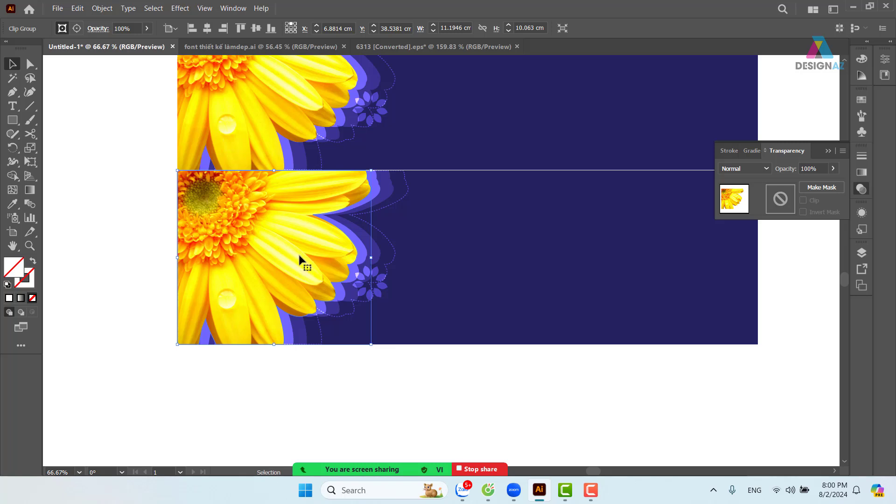
{"action": "right_click", "coordinate": [300, 255]}
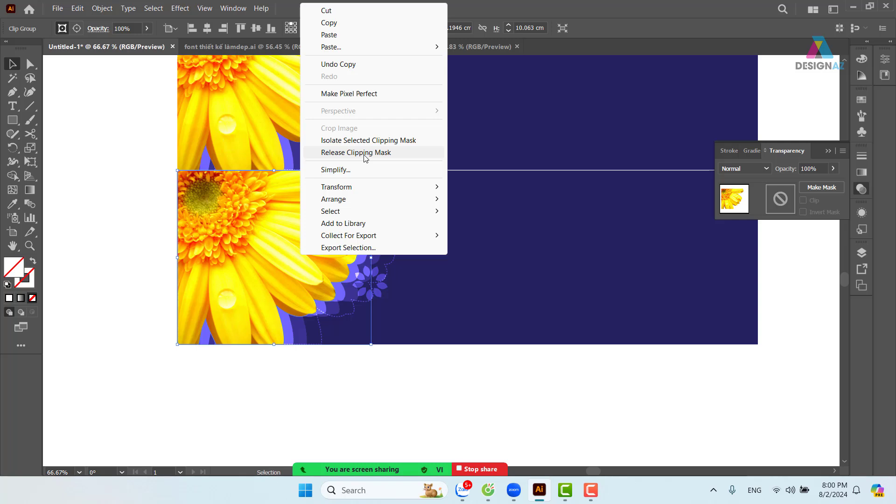
{"action": "left_click", "coordinate": [125, 178]}
{"action": "left_click", "coordinate": [264, 233]}
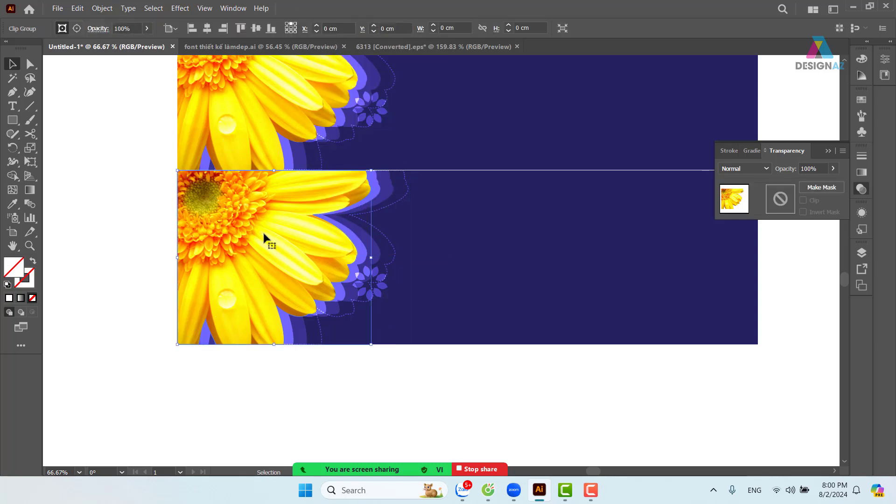
{"action": "left_click", "coordinate": [102, 9]}
{"action": "mouse_move", "coordinate": [208, 416]}
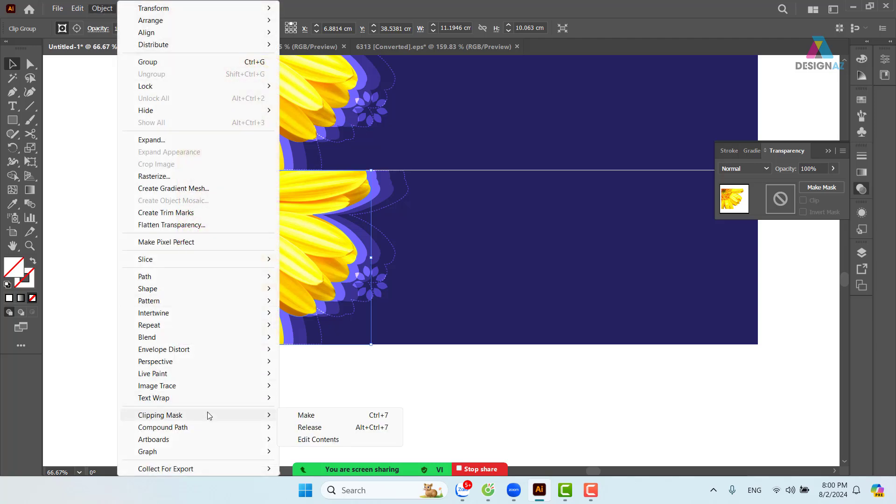
{"action": "left_click", "coordinate": [371, 428]}
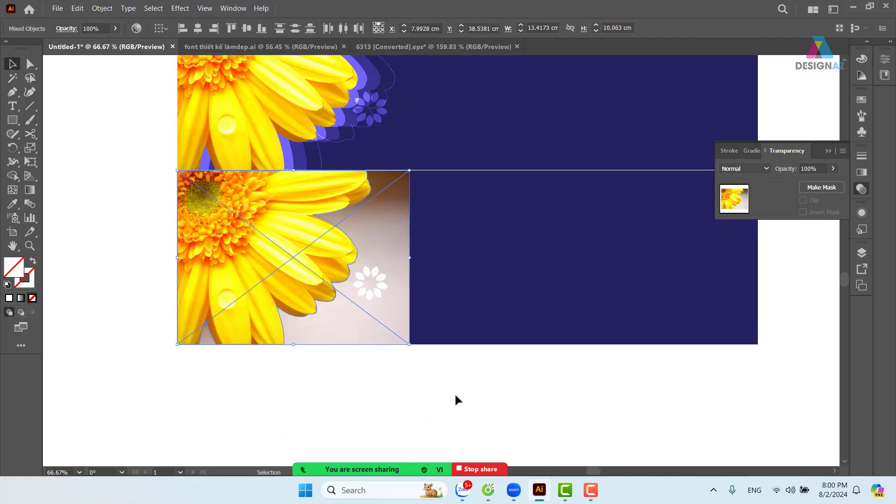
Delete the released flower photo from the lower banner, keeping its petal-shaped clipping path
{"action": "left_click", "coordinate": [365, 319]}
{"action": "left_click_drag", "start_coordinate": [365, 319], "coordinate": [240, 347]}
{"action": "key", "text": "Delete"}
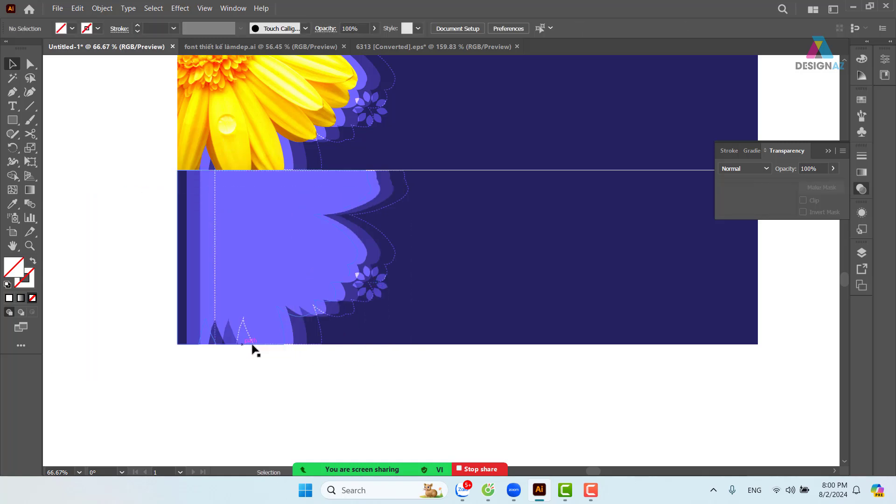
Fill the unfilled petal-shaped path in the lower banner with white
{"action": "left_click", "coordinate": [360, 262]}
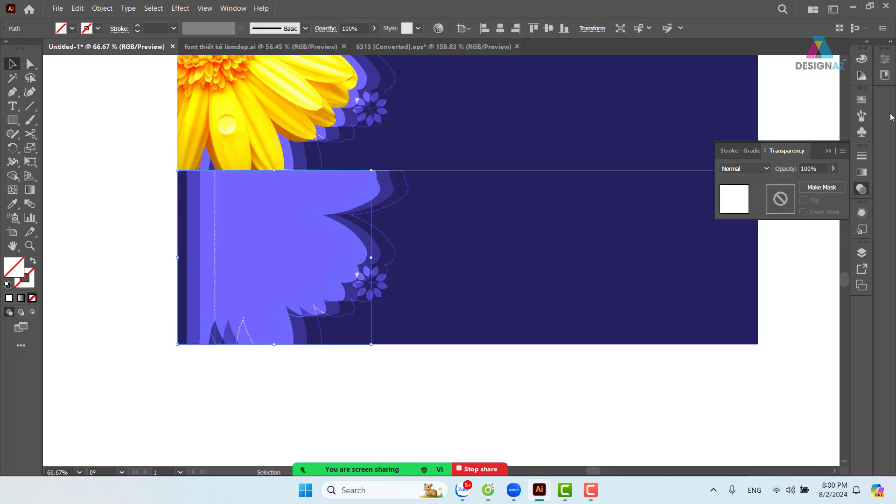
{"action": "left_click", "coordinate": [862, 100]}
{"action": "left_click", "coordinate": [732, 131]}
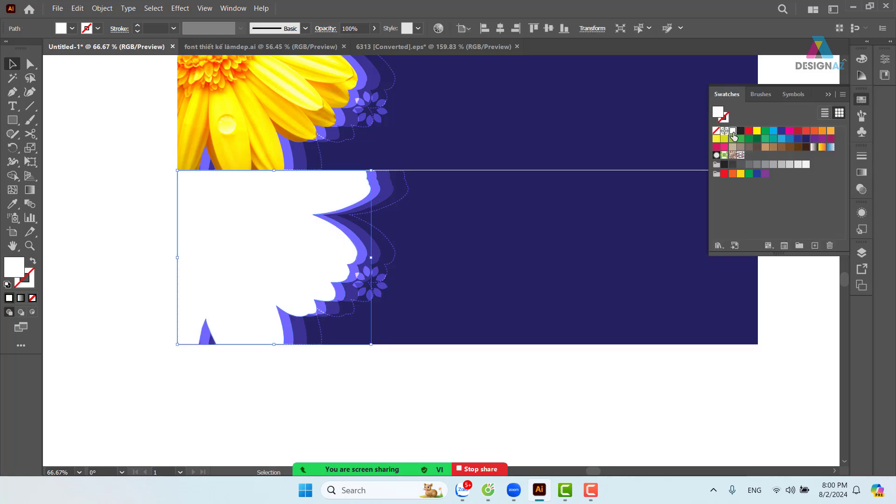
{"action": "left_click", "coordinate": [446, 390]}
{"action": "left_click_drag", "start_coordinate": [618, 392], "coordinate": [568, 395]}
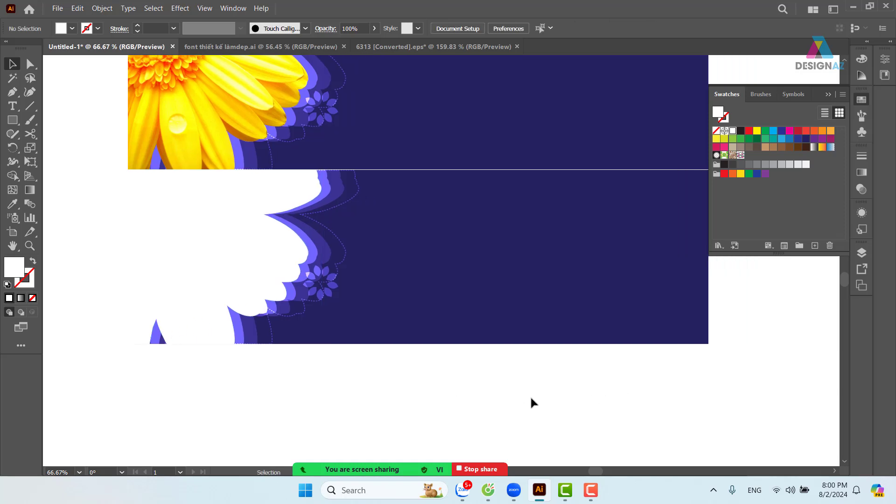
Place the linked photo a6420e85287601(1).5d7789086eb6a from Downloads folder 5 over the white petal shape, about 16 cm wide
{"action": "left_click", "coordinate": [162, 78]}
{"action": "left_click", "coordinate": [57, 8]}
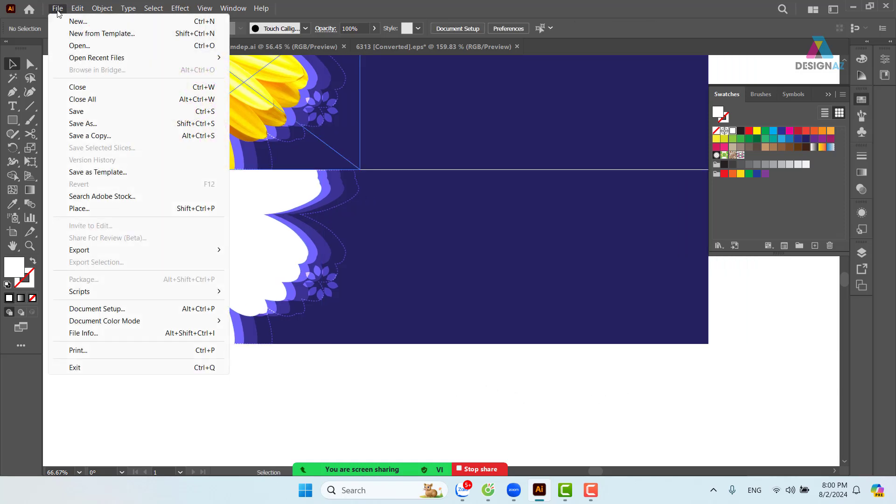
{"action": "left_click", "coordinate": [115, 208]}
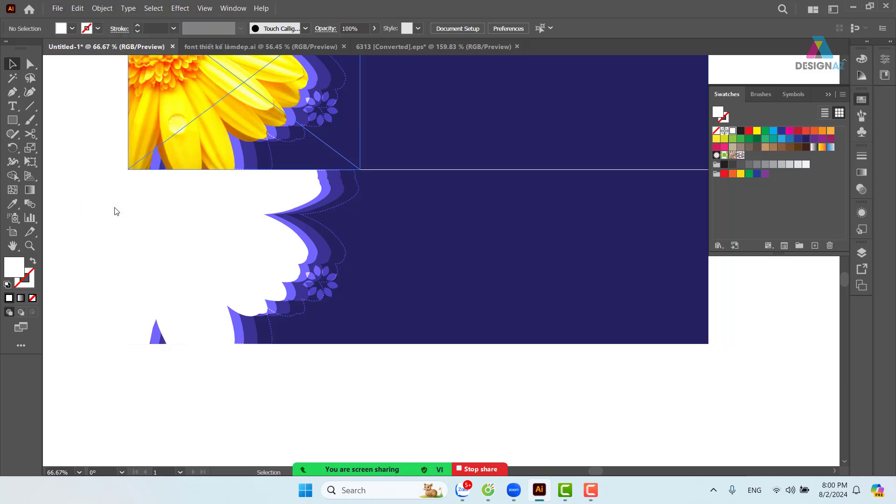
{"action": "scroll", "coordinate": [89, 175], "scroll_direction": "up", "scroll_amount": 2}
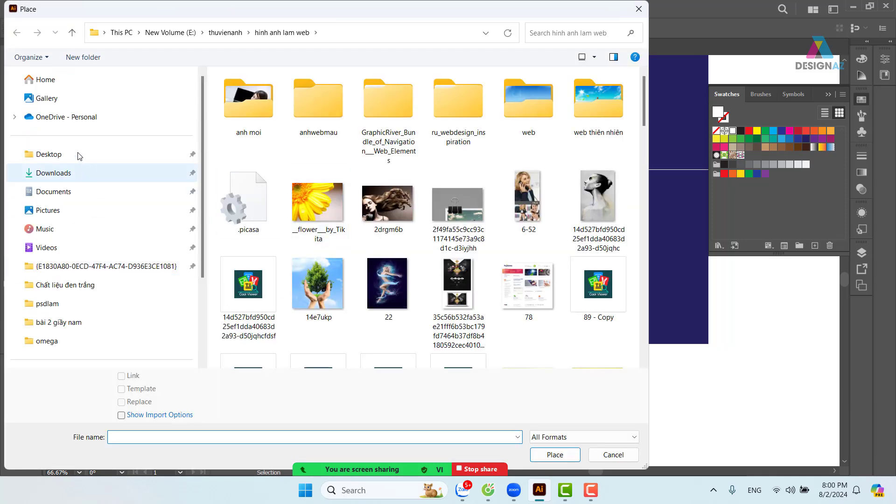
{"action": "left_click", "coordinate": [70, 176]}
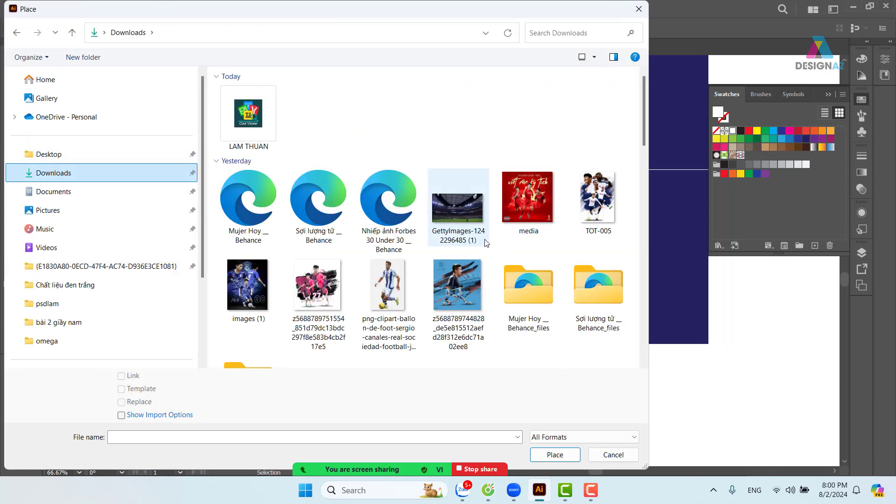
{"action": "scroll", "coordinate": [480, 254], "scroll_direction": "down", "scroll_amount": 10}
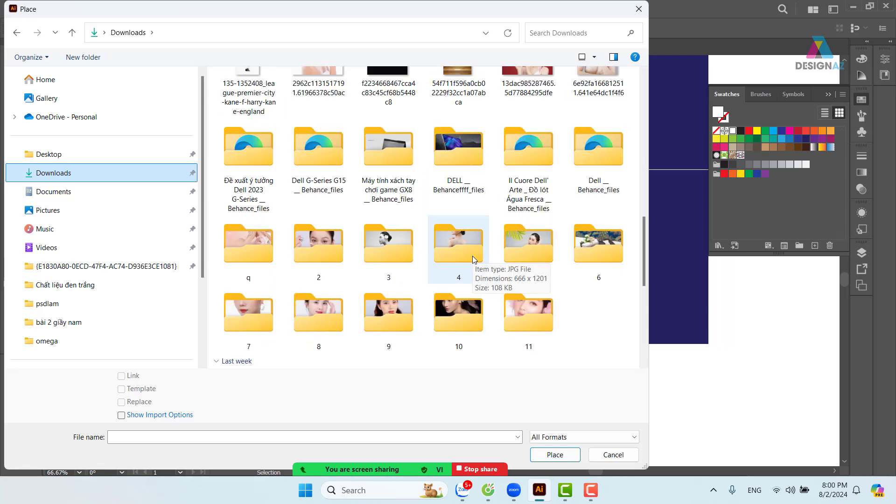
{"action": "double_click", "coordinate": [528, 242]}
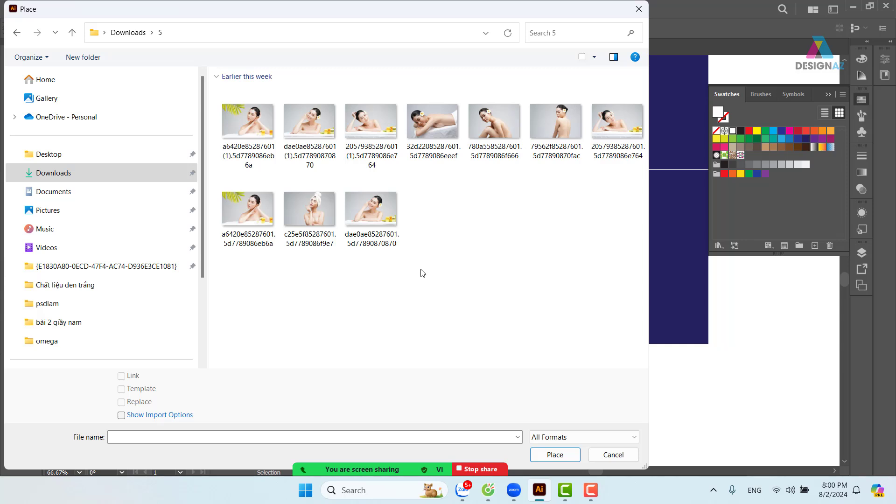
{"action": "left_click", "coordinate": [262, 126]}
{"action": "left_click", "coordinate": [379, 130]}
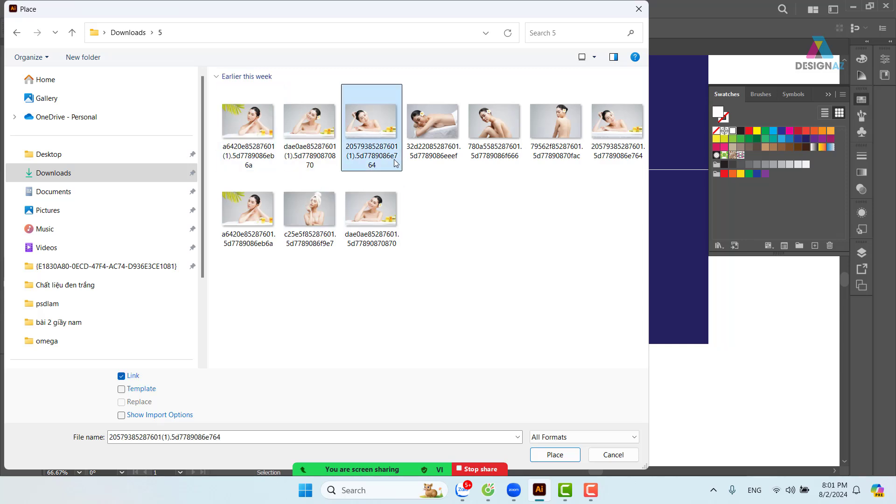
{"action": "left_click", "coordinate": [245, 122]}
{"action": "left_click", "coordinate": [558, 455]}
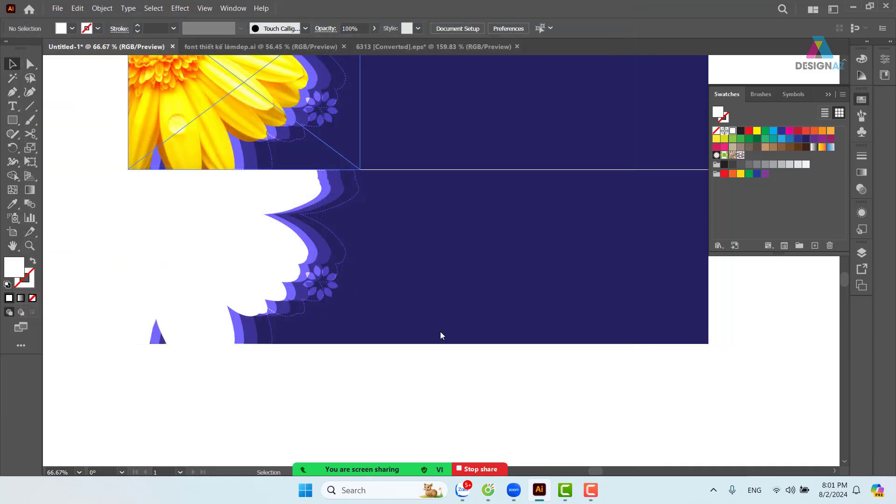
{"action": "left_click_drag", "start_coordinate": [125, 166], "coordinate": [402, 354]}
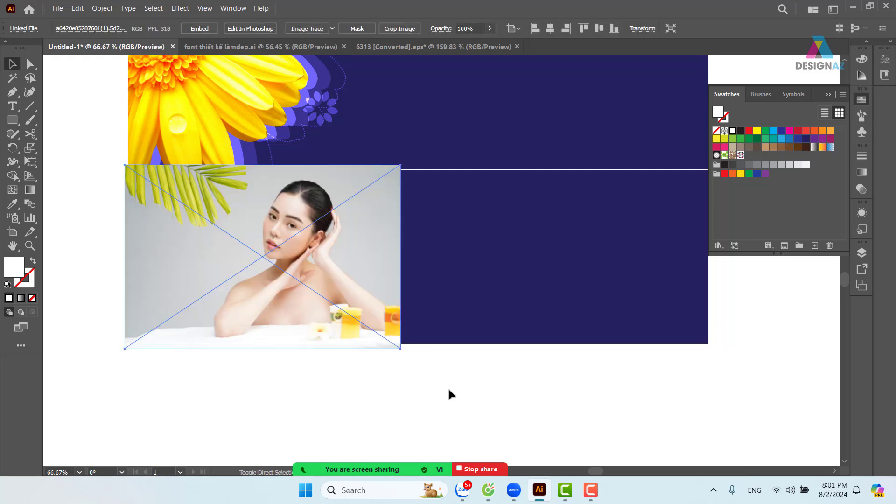
Send the woman's photo to the back and clip it with the white petal shape
{"action": "key", "text": "ctrl+shift+bracketleft"}
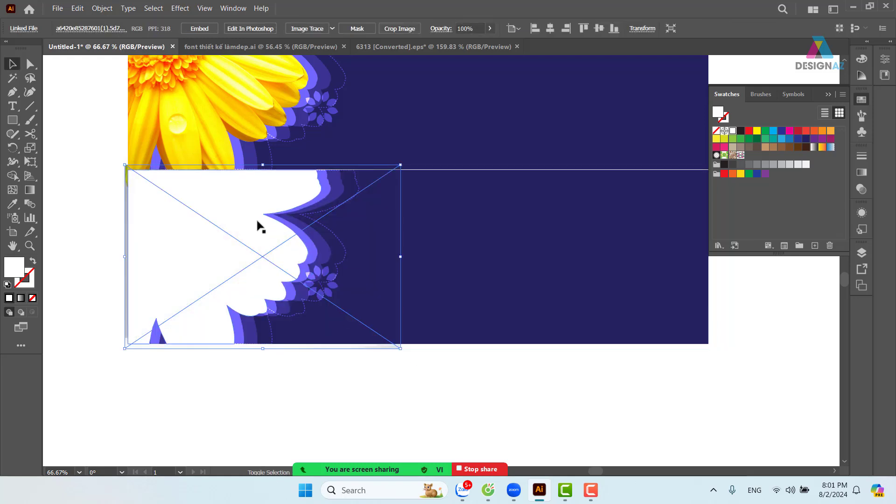
{"action": "left_click", "coordinate": [259, 225], "text": "shift"}
{"action": "right_click", "coordinate": [259, 224]}
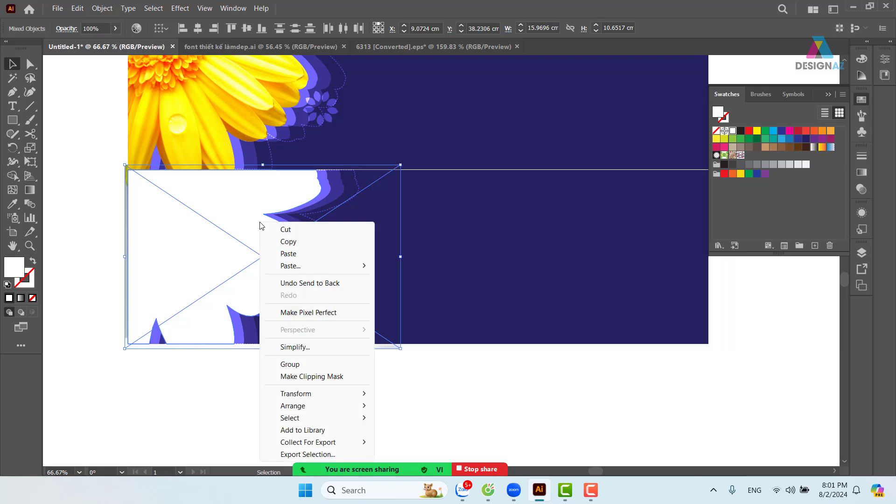
{"action": "left_click", "coordinate": [312, 376]}
Isolate the clip group, then scale the photo down slightly and reposition it so the woman fits inside the petal shape
{"action": "double_click", "coordinate": [278, 272]}
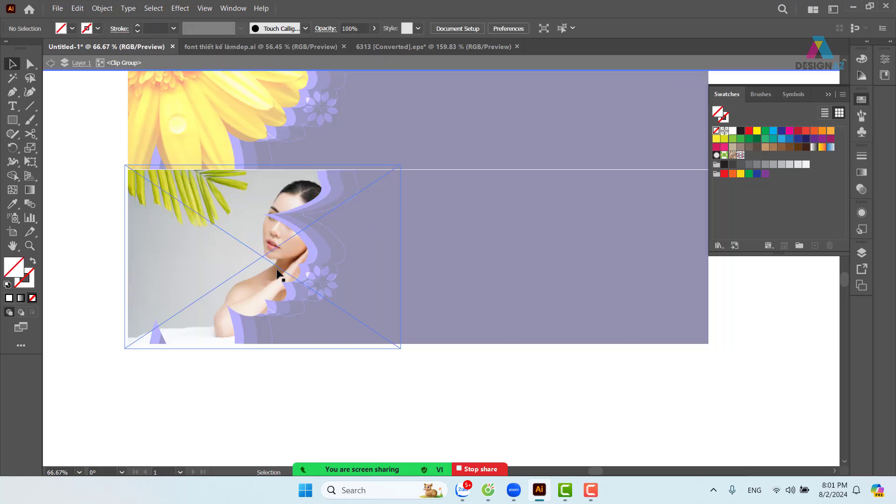
{"action": "left_click_drag", "start_coordinate": [278, 273], "coordinate": [197, 275]}
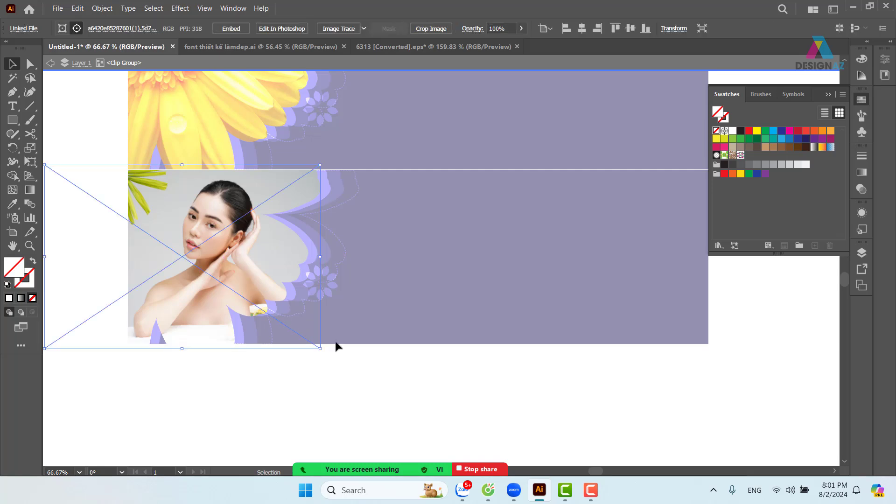
{"action": "left_click_drag", "start_coordinate": [321, 348], "coordinate": [311, 343]}
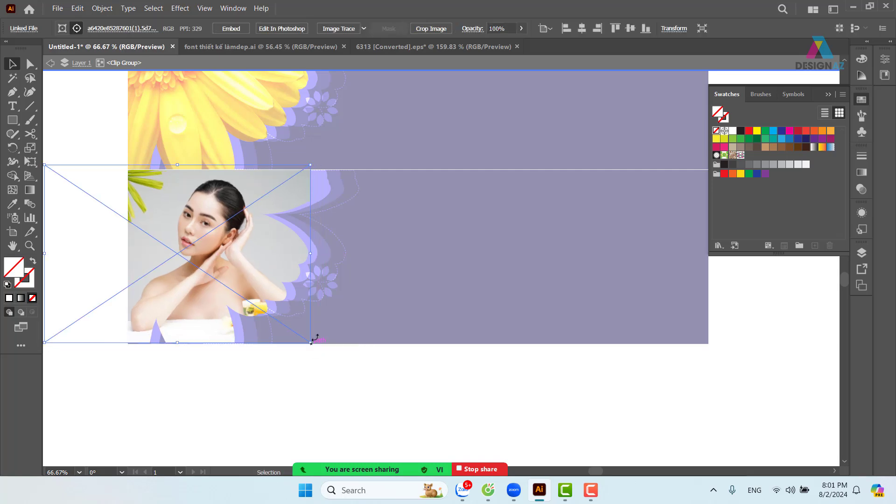
{"action": "left_click_drag", "start_coordinate": [310, 165], "coordinate": [305, 166]}
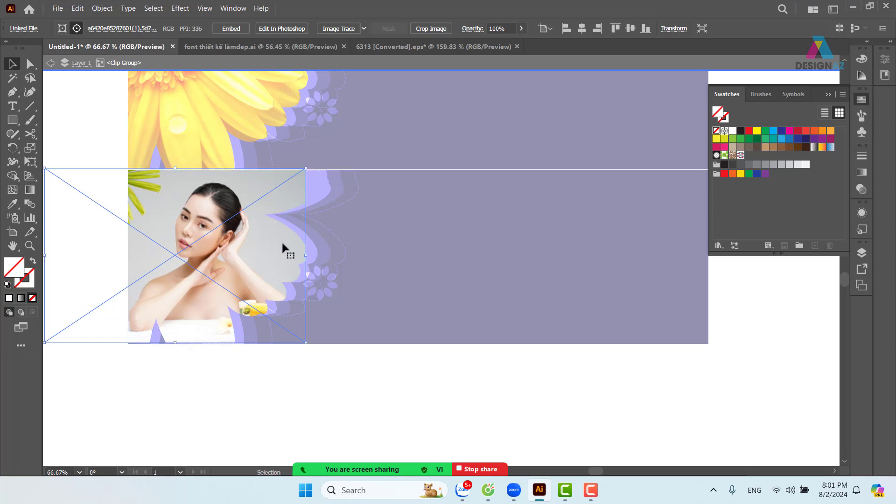
{"action": "left_click_drag", "start_coordinate": [260, 246], "coordinate": [288, 246]}
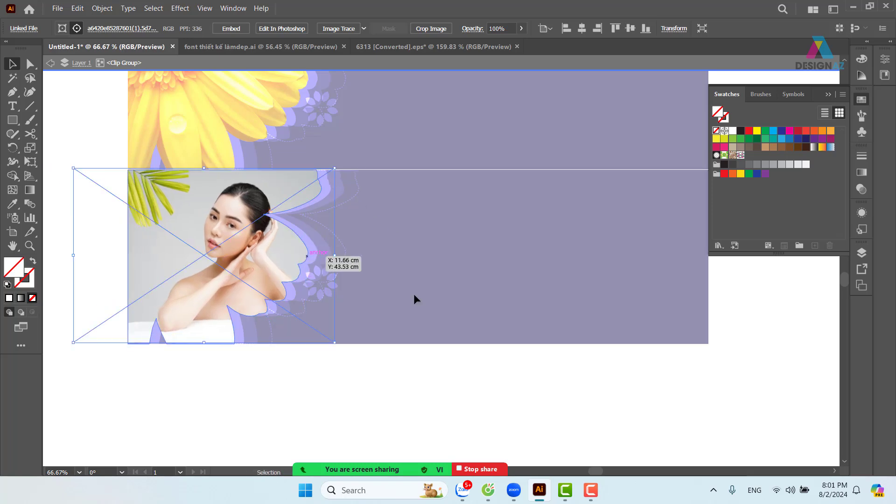
Leave the clip group's isolation mode and deselect the clipped photo of the woman
{"action": "double_click", "coordinate": [760, 335]}
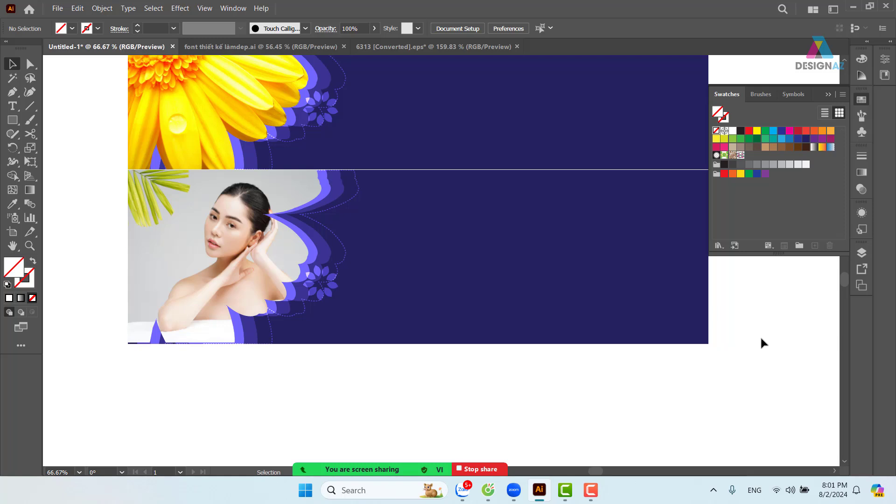
{"action": "left_click", "coordinate": [254, 246]}
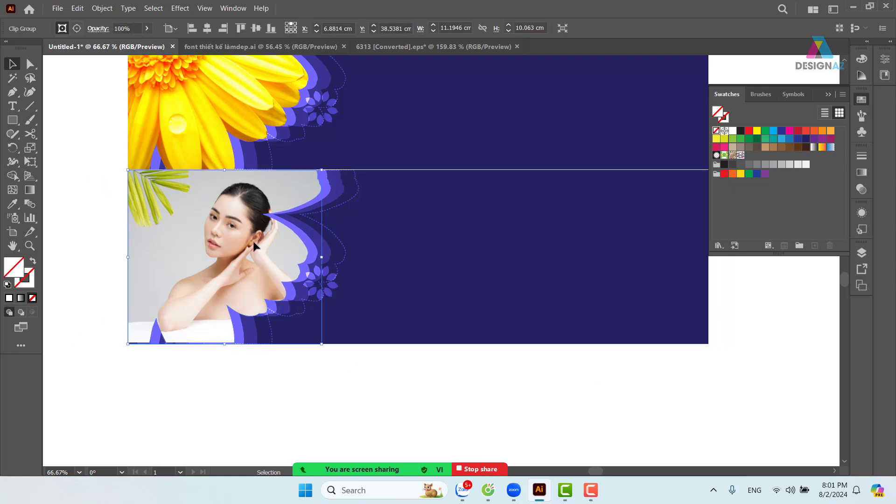
{"action": "left_click", "coordinate": [169, 416]}
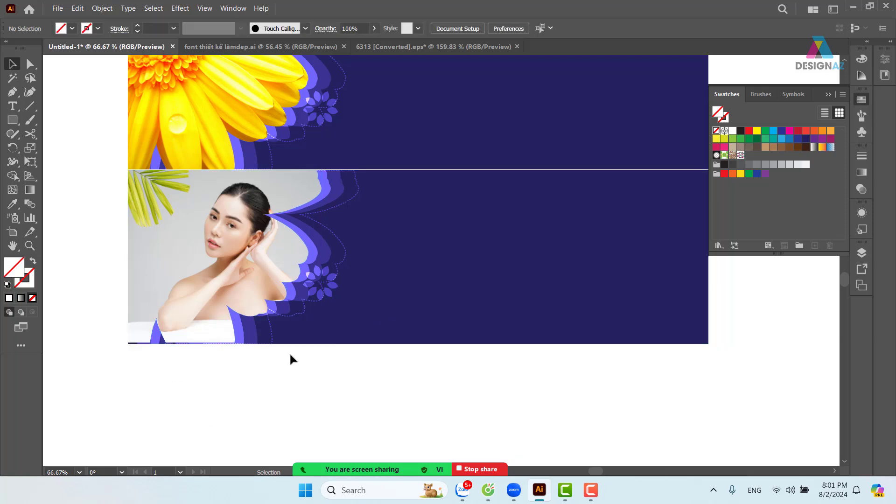
{"action": "left_click", "coordinate": [263, 310]}
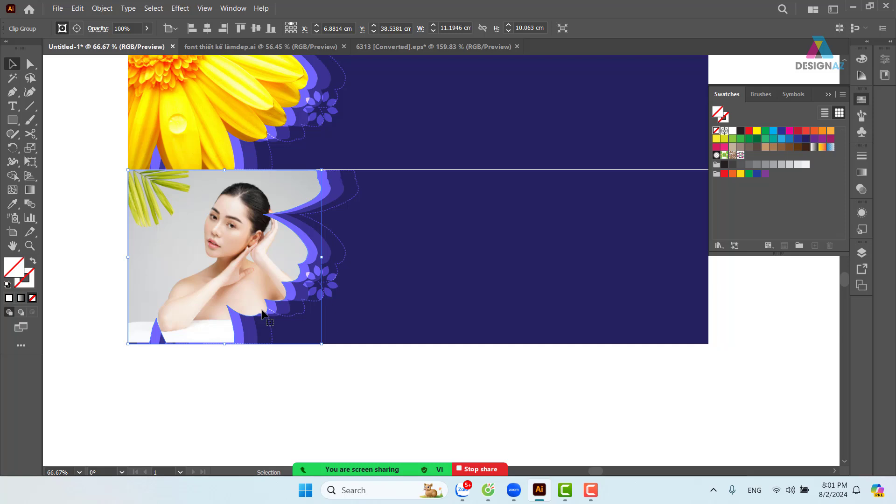
{"action": "left_click", "coordinate": [302, 384]}
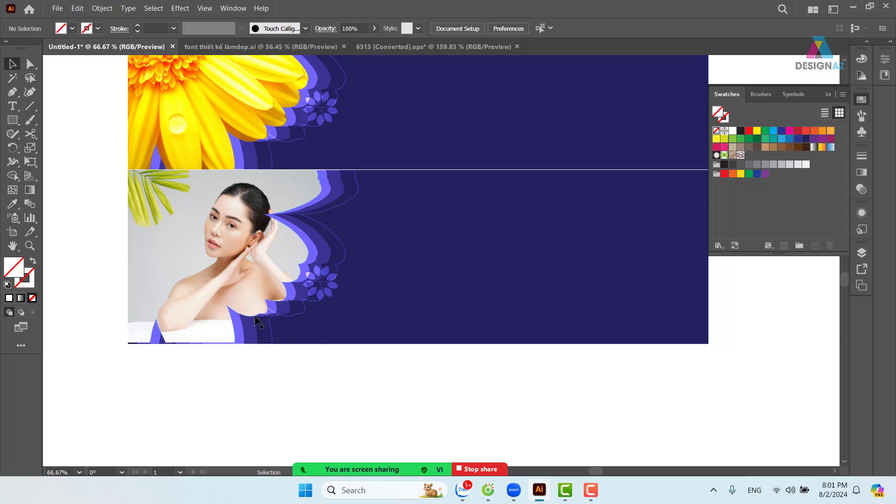
Select the woman's clip group, show the document's linked images and start relinking the a6420e85287601(1) photo
{"action": "left_click", "coordinate": [225, 277]}
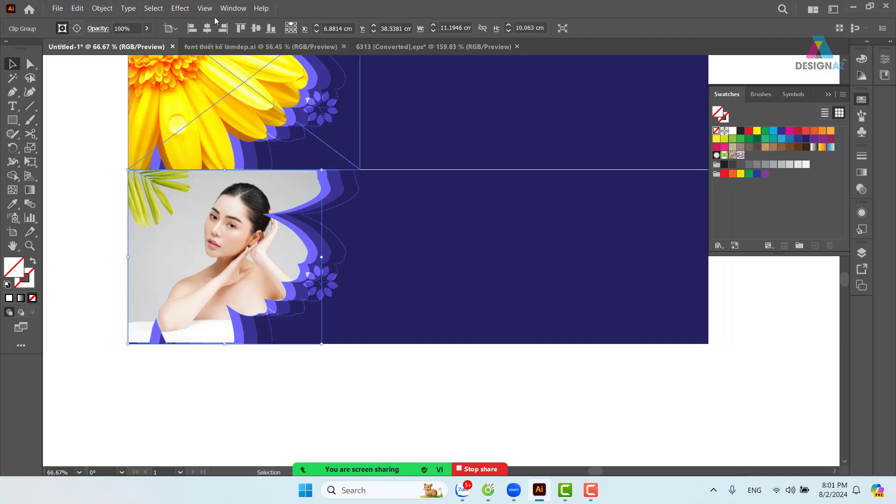
{"action": "left_click", "coordinate": [233, 8]}
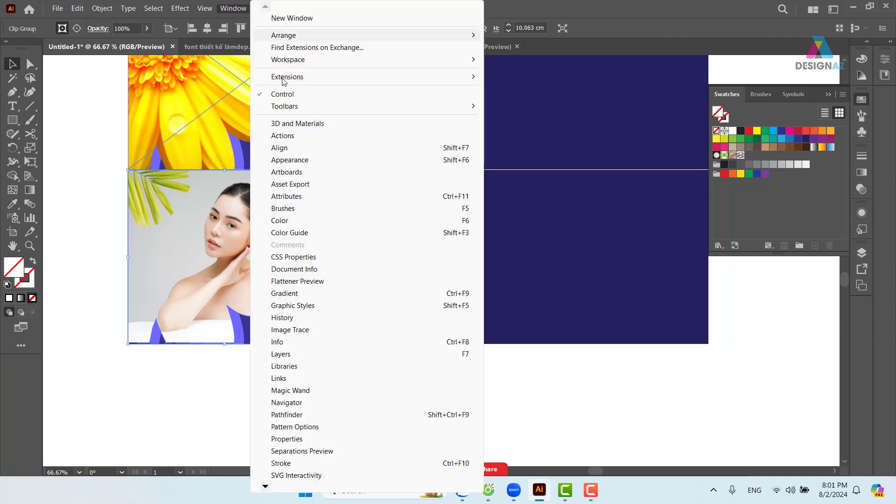
{"action": "left_click", "coordinate": [293, 379]}
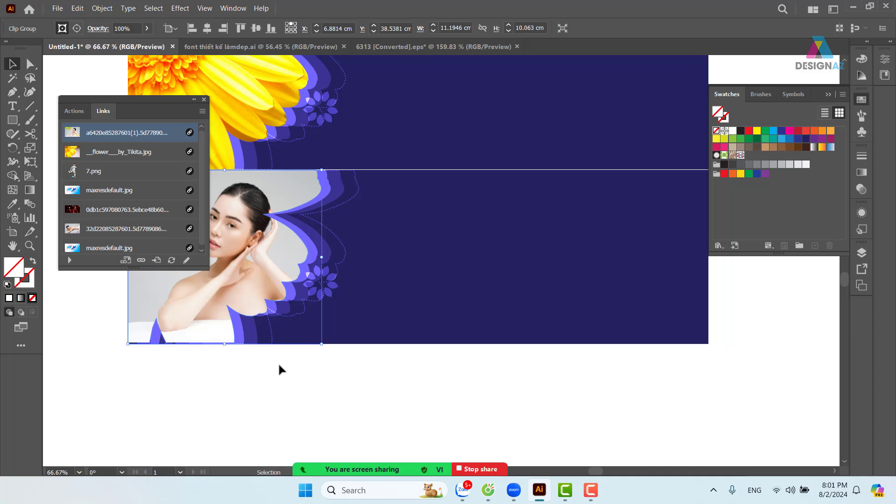
{"action": "left_click", "coordinate": [141, 260]}
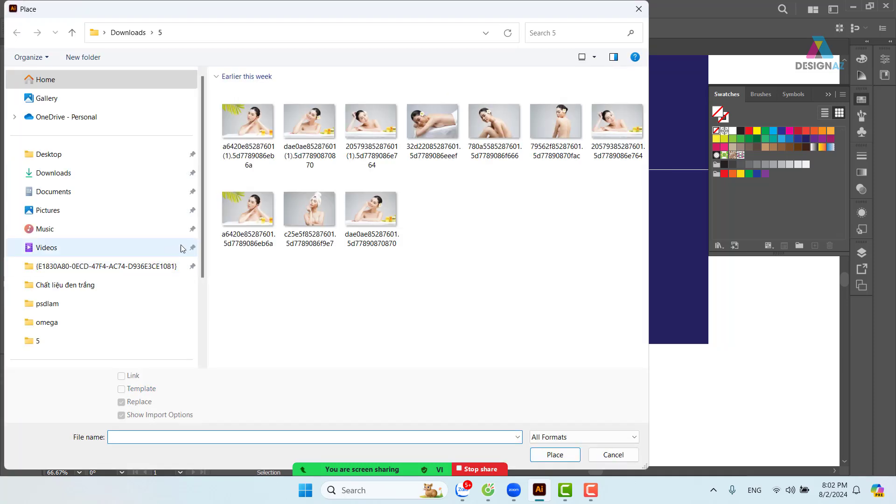
Browse to the Food folder inside thuvienanh on New Volume (E:) for the replacement image
{"action": "scroll", "coordinate": [156, 300], "scroll_direction": "down", "scroll_amount": 2}
{"action": "left_click", "coordinate": [73, 319]}
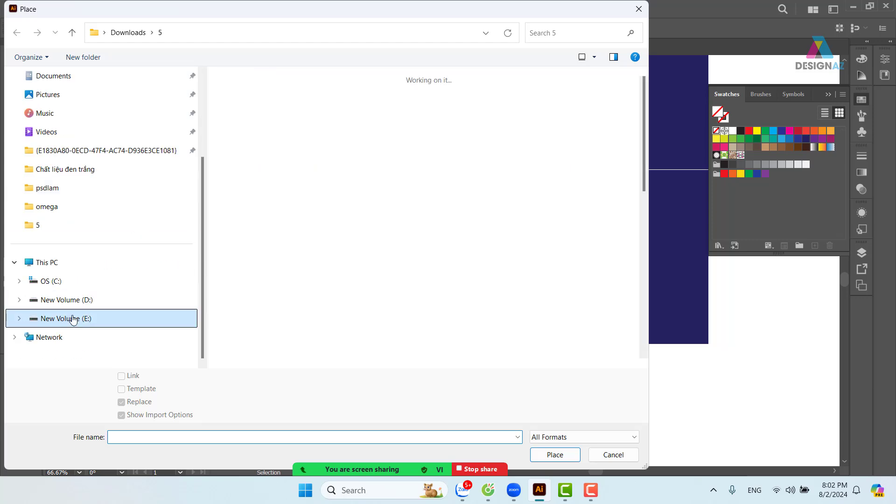
{"action": "scroll", "coordinate": [377, 266], "scroll_direction": "down", "scroll_amount": 3}
{"action": "scroll", "coordinate": [387, 285], "scroll_direction": "down", "scroll_amount": 5}
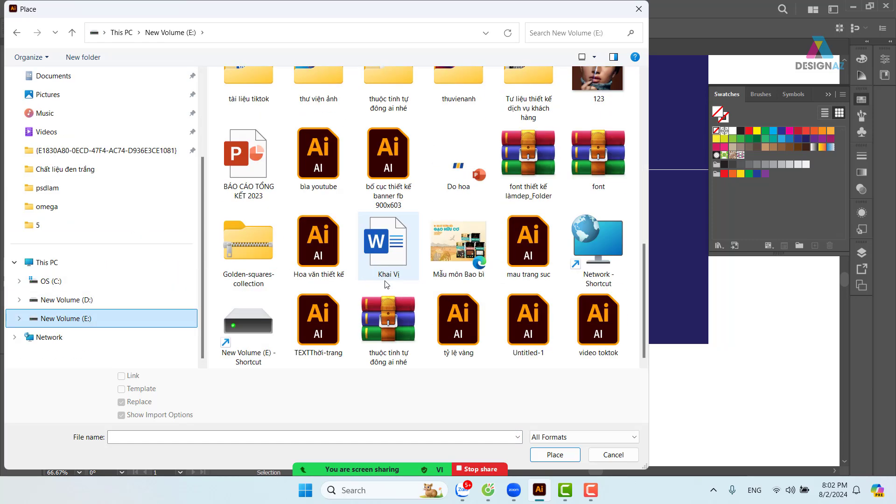
{"action": "scroll", "coordinate": [387, 284], "scroll_direction": "up", "scroll_amount": 2}
{"action": "left_click", "coordinate": [459, 174]}
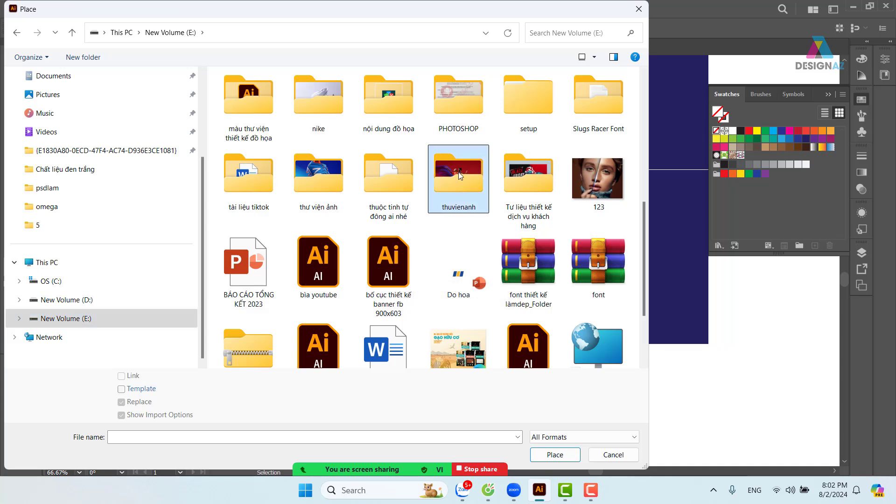
{"action": "double_click", "coordinate": [459, 172]}
{"action": "left_click", "coordinate": [461, 173]}
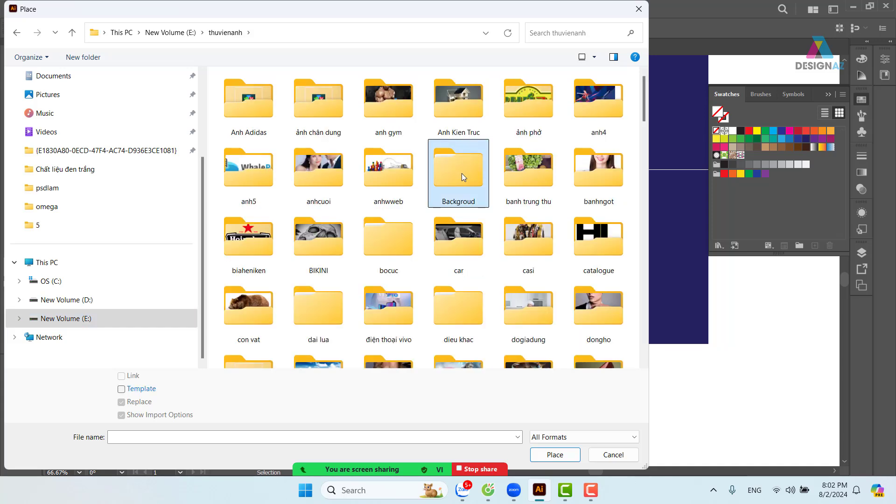
{"action": "key", "text": "f"}
{"action": "double_click", "coordinate": [533, 105]}
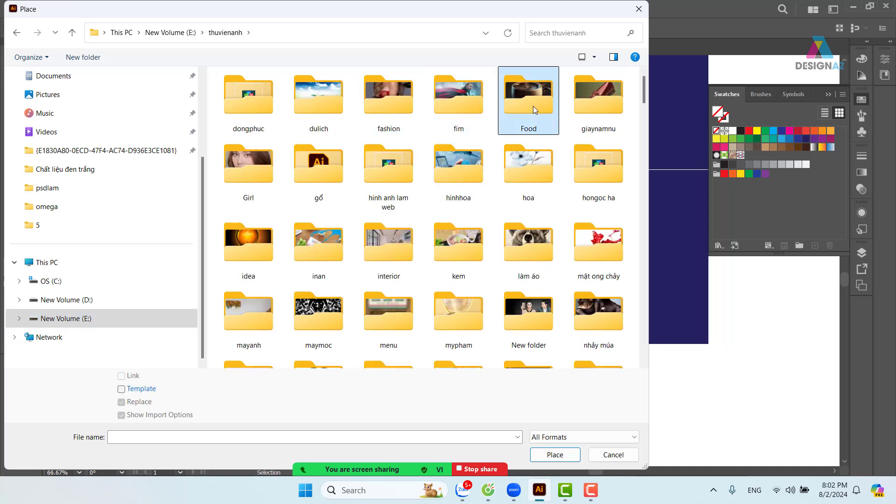
Look through the food pictures in the Food folder for an image to replace the woman's photo
{"action": "scroll", "coordinate": [501, 225], "scroll_direction": "down", "scroll_amount": 3}
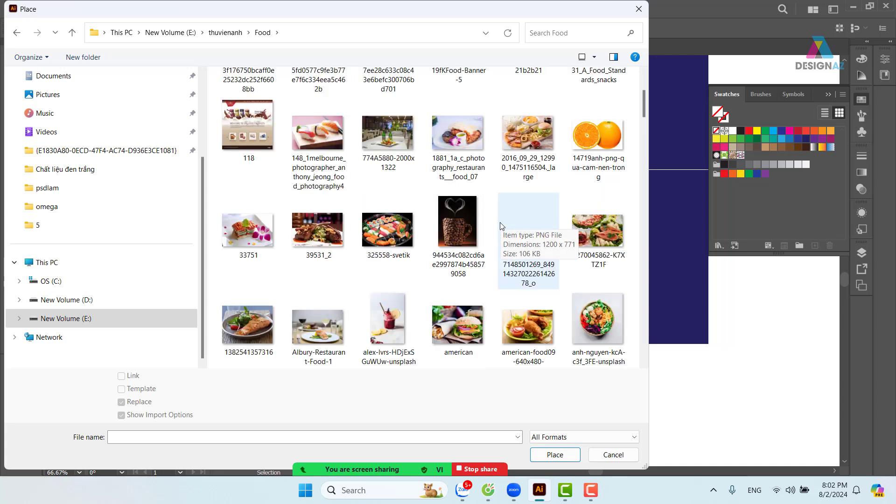
{"action": "scroll", "coordinate": [500, 225], "scroll_direction": "down", "scroll_amount": 7}
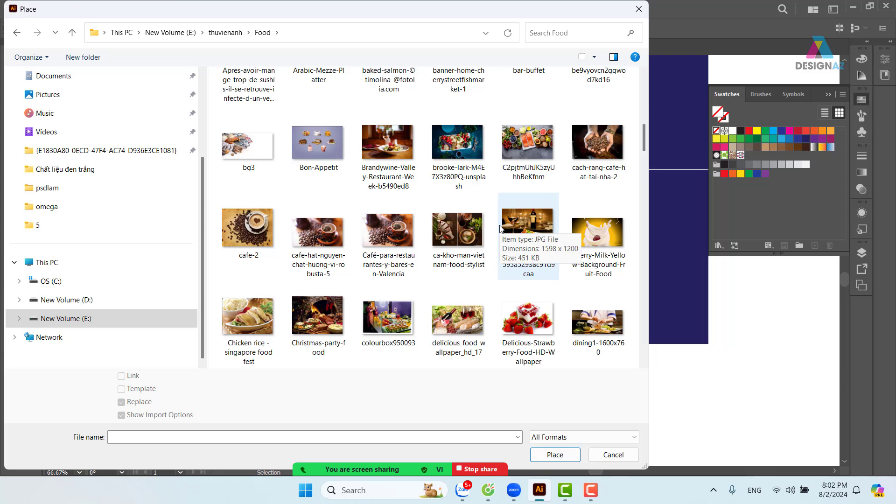
{"action": "scroll", "coordinate": [499, 228], "scroll_direction": "down", "scroll_amount": 3}
{"action": "scroll", "coordinate": [500, 228], "scroll_direction": "down", "scroll_amount": 3}
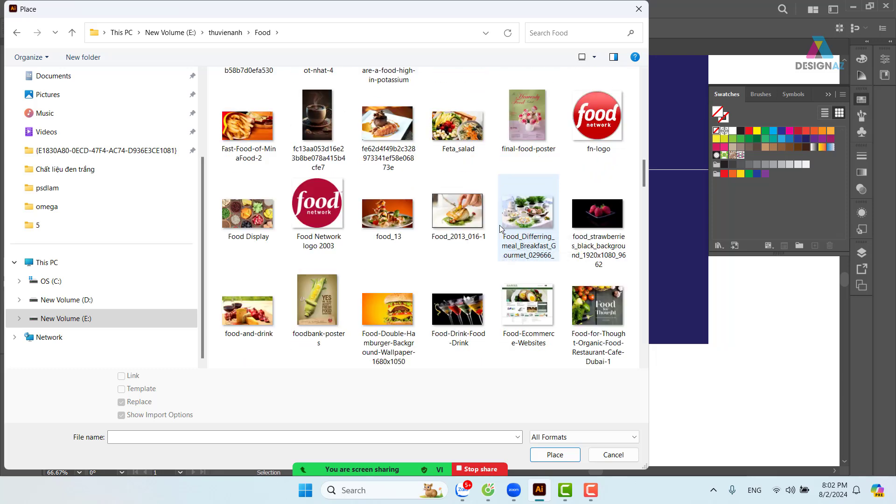
Replace the linked image in the lower banner with the file Healthy Food Made Easy -min and close the Links panel
{"action": "scroll", "coordinate": [500, 229], "scroll_direction": "down", "scroll_amount": 3}
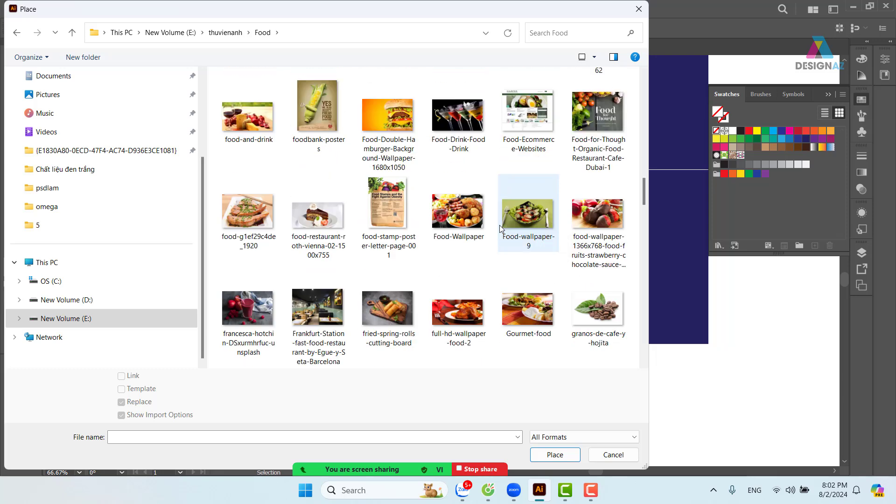
{"action": "scroll", "coordinate": [500, 225], "scroll_direction": "down", "scroll_amount": 3}
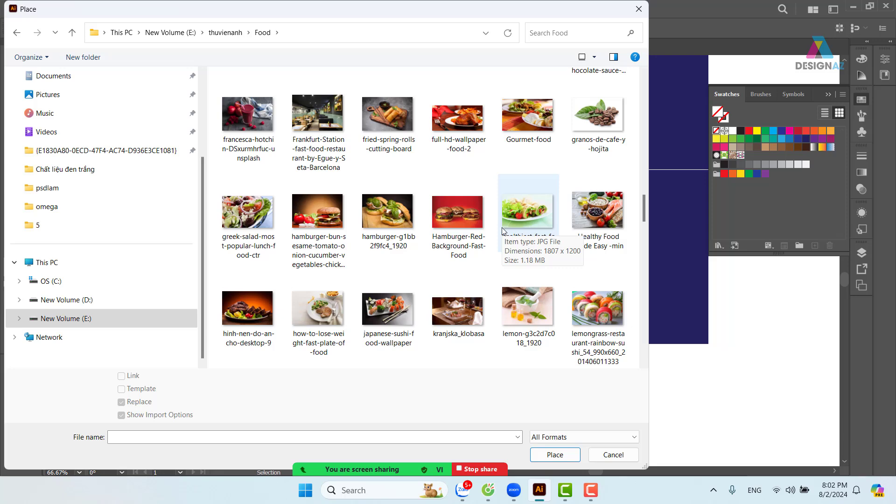
{"action": "left_click", "coordinate": [598, 213]}
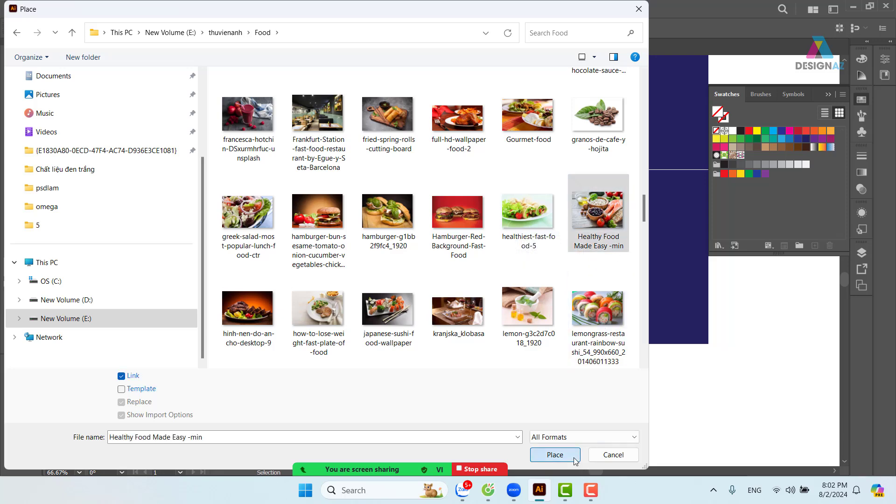
{"action": "left_click", "coordinate": [555, 455]}
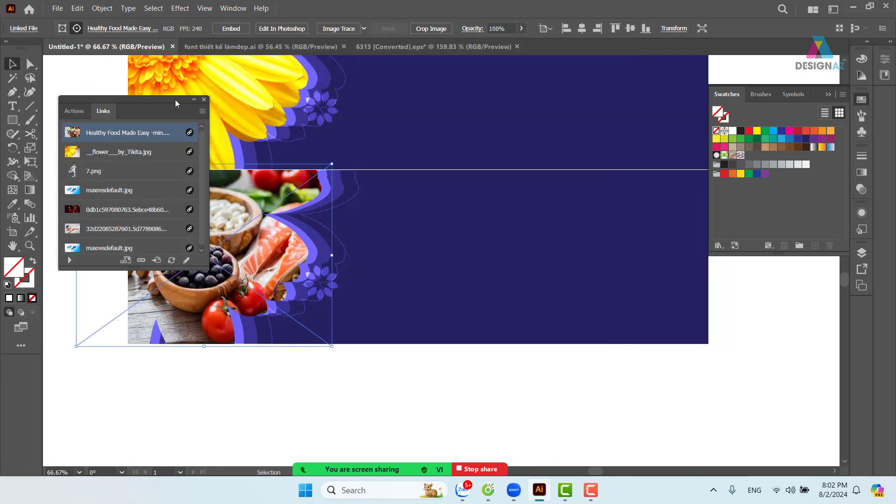
{"action": "left_click_drag", "start_coordinate": [175, 99], "coordinate": [253, 114]}
{"action": "left_click", "coordinate": [282, 114]}
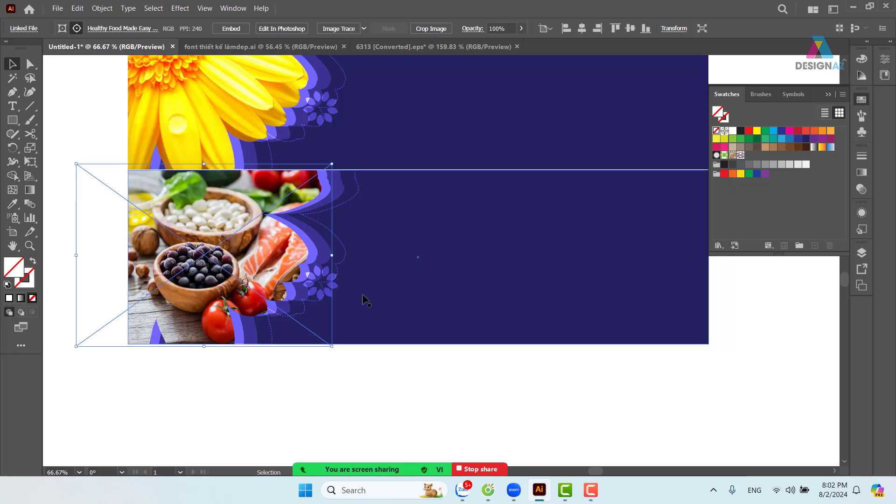
Fill the lower banner's background rectangle with a medium grey swatch
{"action": "left_click", "coordinate": [373, 371]}
{"action": "left_click", "coordinate": [515, 258]}
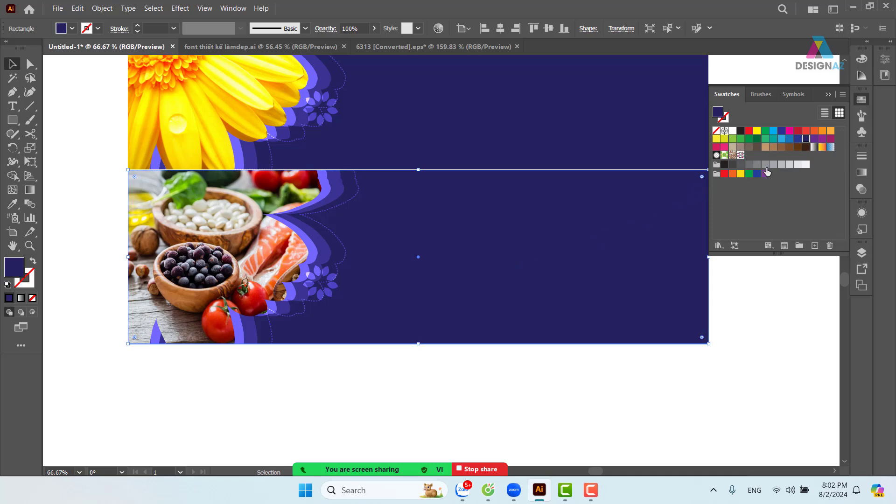
{"action": "left_click", "coordinate": [765, 165]}
{"action": "left_click", "coordinate": [356, 369]}
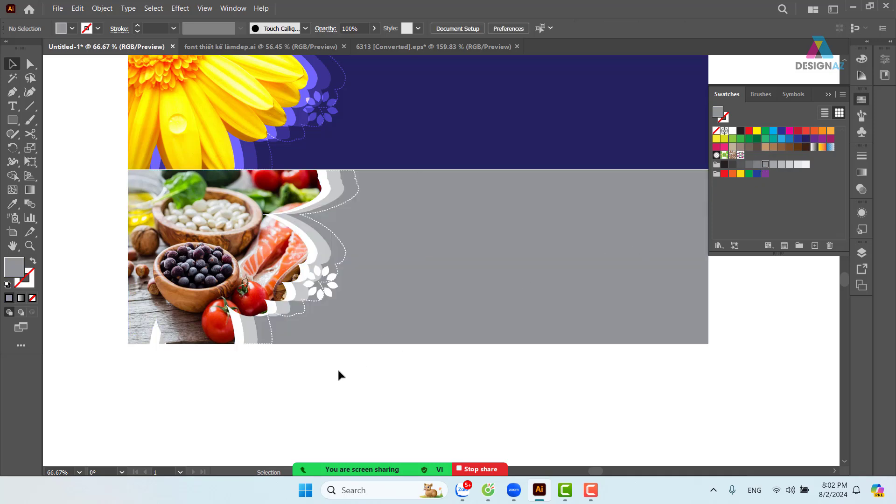
Delete the small flower ornament beside the food photo in the lower banner
{"action": "left_click", "coordinate": [335, 293]}
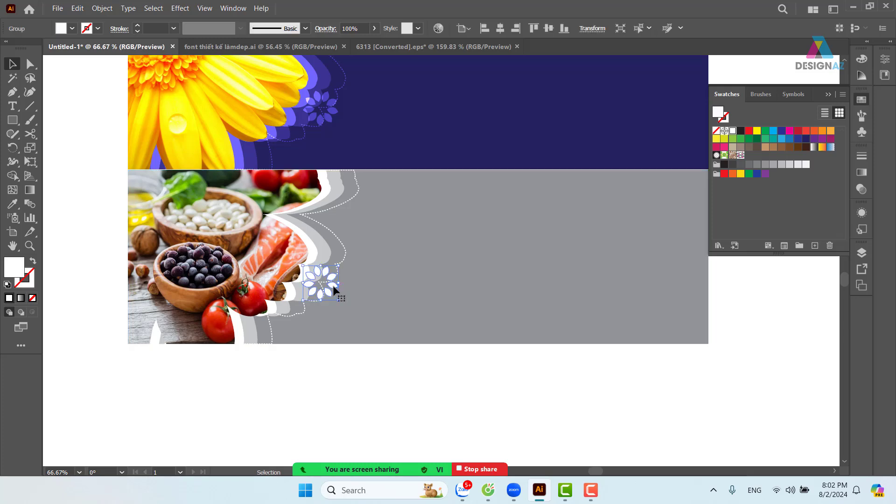
{"action": "left_click_drag", "start_coordinate": [336, 293], "coordinate": [377, 301]}
{"action": "key", "text": "Delete"}
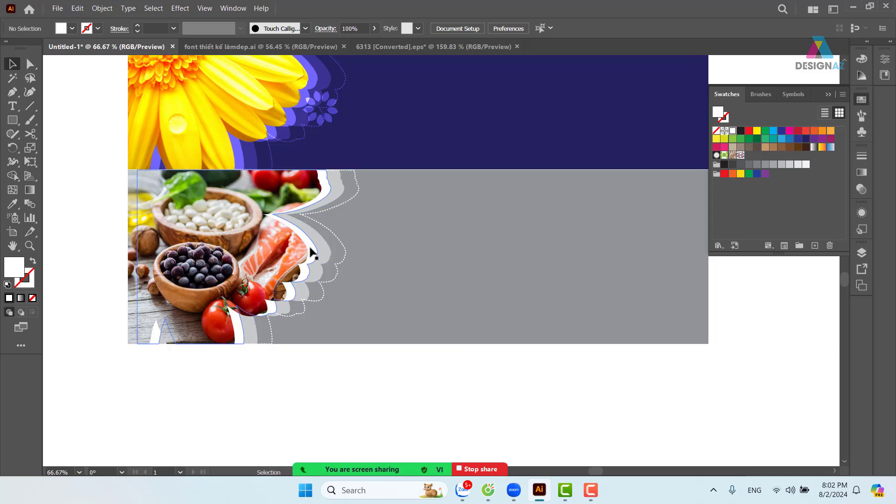
Move the clipped food photo left off the banner to uncover the white shape behind it
{"action": "left_click_drag", "start_coordinate": [309, 250], "coordinate": [305, 253]}
{"action": "left_click_drag", "start_coordinate": [234, 266], "coordinate": [139, 264]}
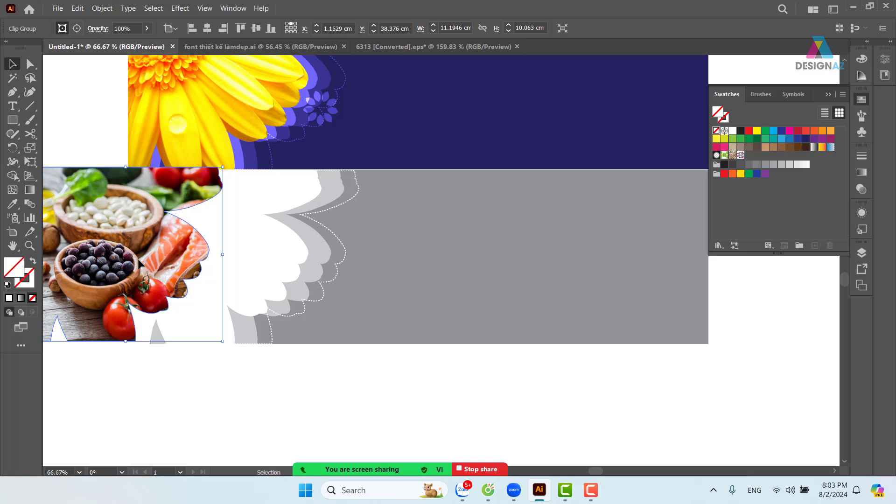
{"action": "left_click", "coordinate": [312, 389]}
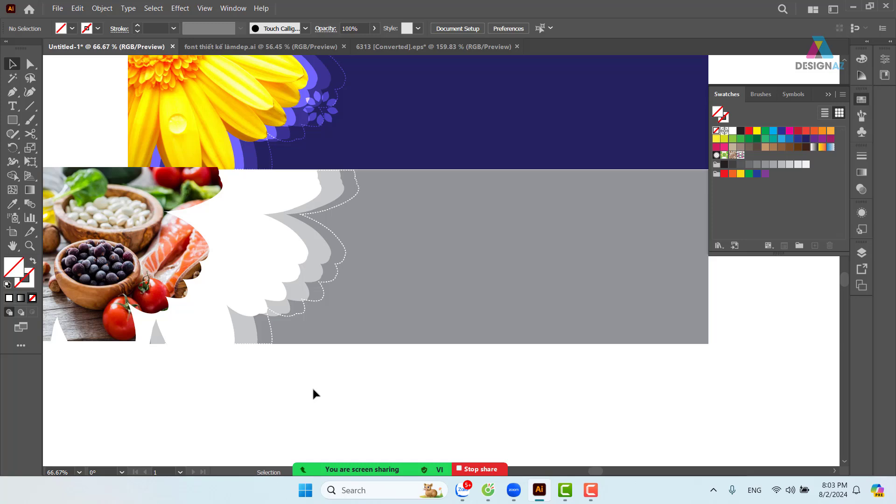
{"action": "left_click_drag", "start_coordinate": [319, 379], "coordinate": [365, 371]}
{"action": "left_click_drag", "start_coordinate": [240, 252], "coordinate": [175, 257]}
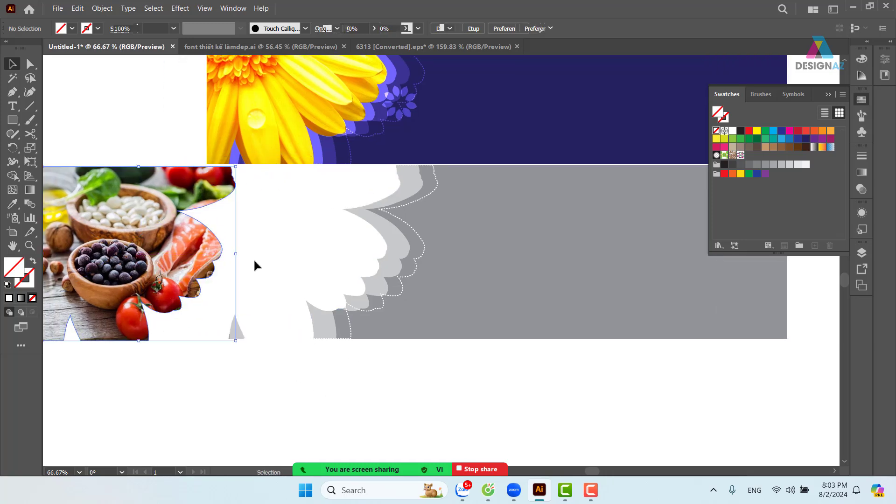
Offset the white petal shape's path by 0.2 cm with Miter joins
{"action": "left_click", "coordinate": [254, 265]}
{"action": "left_click", "coordinate": [102, 8]}
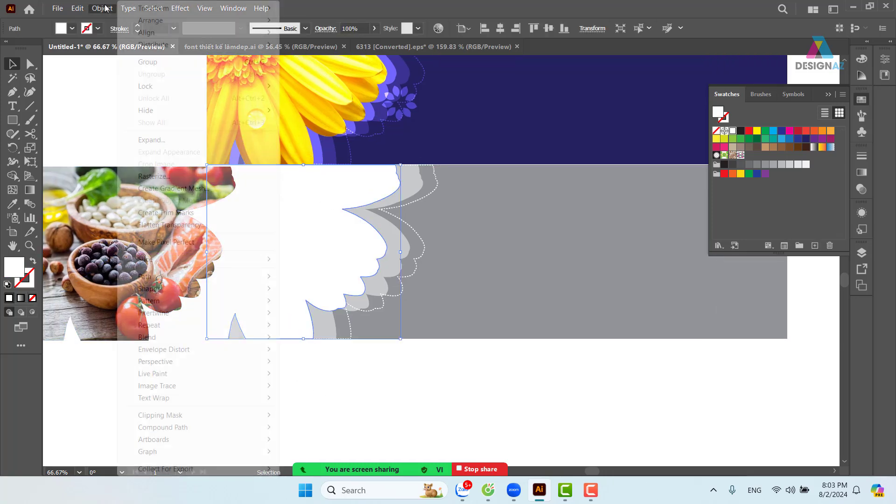
{"action": "mouse_move", "coordinate": [187, 281]}
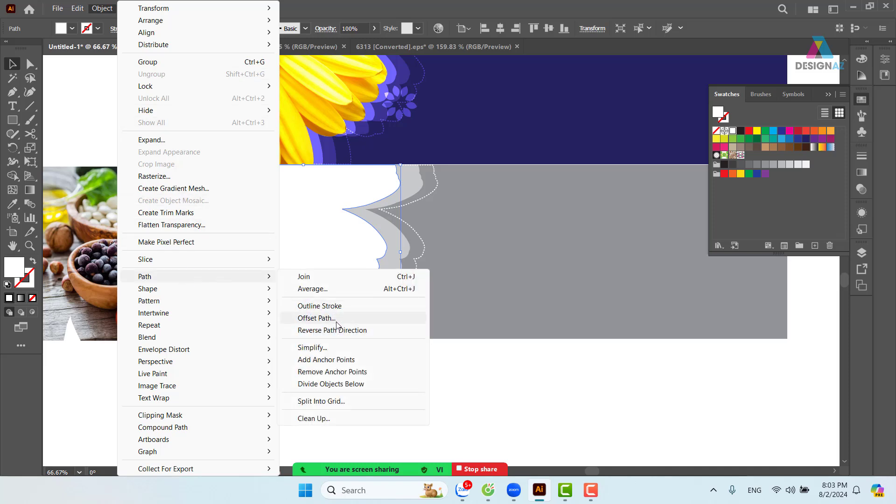
{"action": "left_click", "coordinate": [317, 318]}
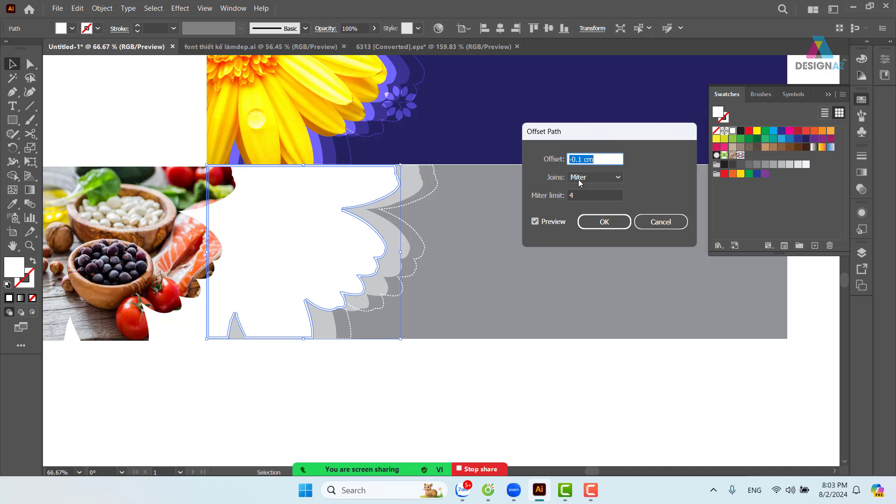
{"action": "left_click", "coordinate": [609, 160]}
{"action": "key", "text": "Up"}
{"action": "key", "text": "Up"}
{"action": "key", "text": "Up"}
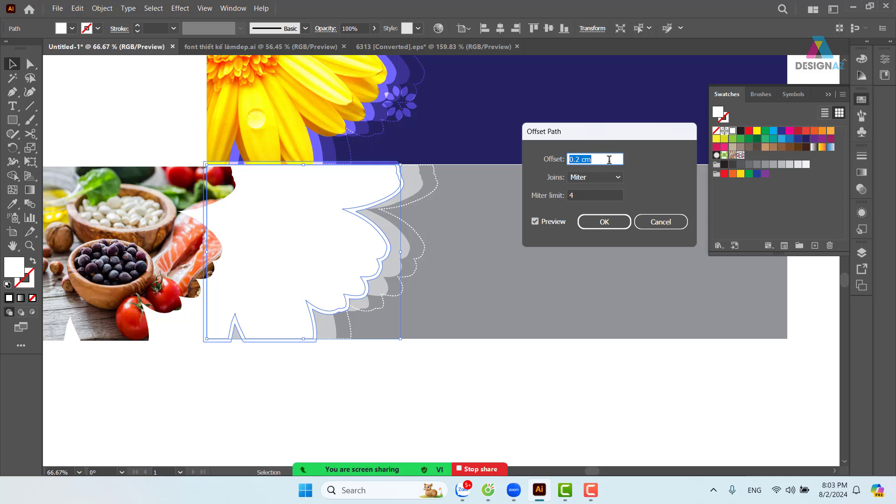
{"action": "left_click", "coordinate": [604, 221]}
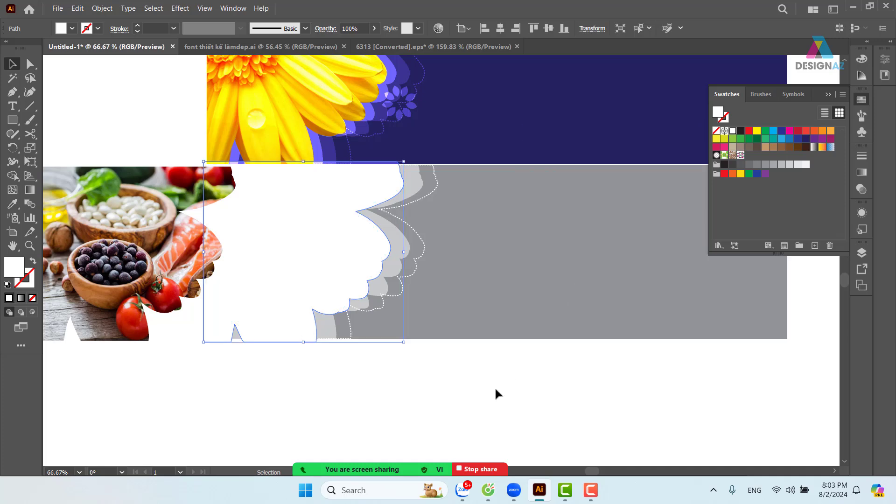
{"action": "left_click", "coordinate": [496, 392]}
{"action": "left_click_drag", "start_coordinate": [386, 180], "coordinate": [349, 193]}
{"action": "key", "text": "ctrl+z"}
Trim the parts of the enlarged white shape that overhang the grey rectangle using Shape Builder
{"action": "left_click", "coordinate": [399, 181]}
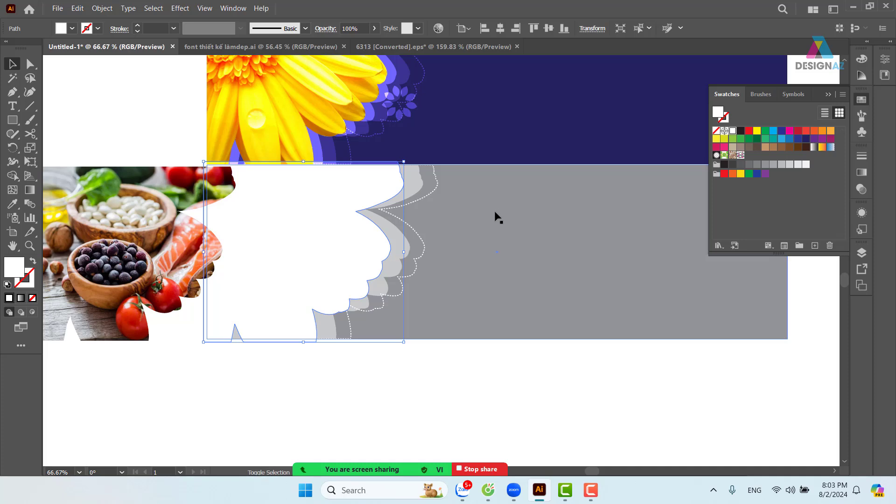
{"action": "left_click", "coordinate": [495, 213], "text": "shift"}
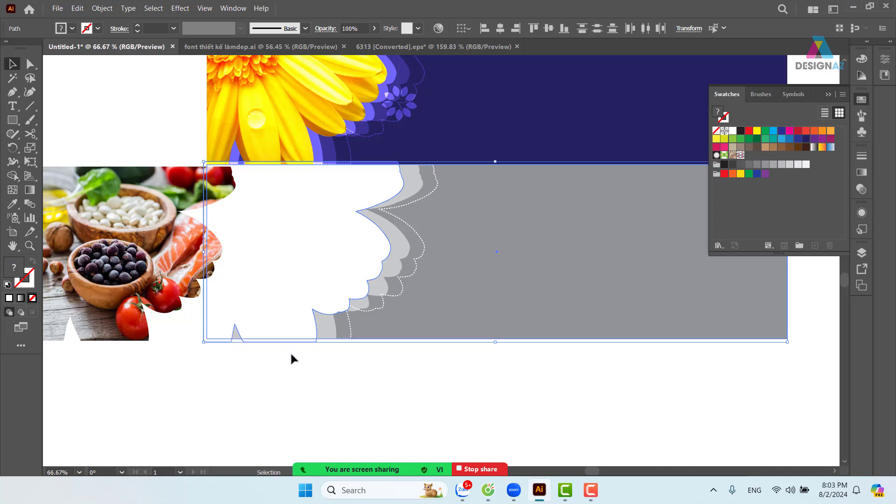
{"action": "key", "text": "shift+m"}
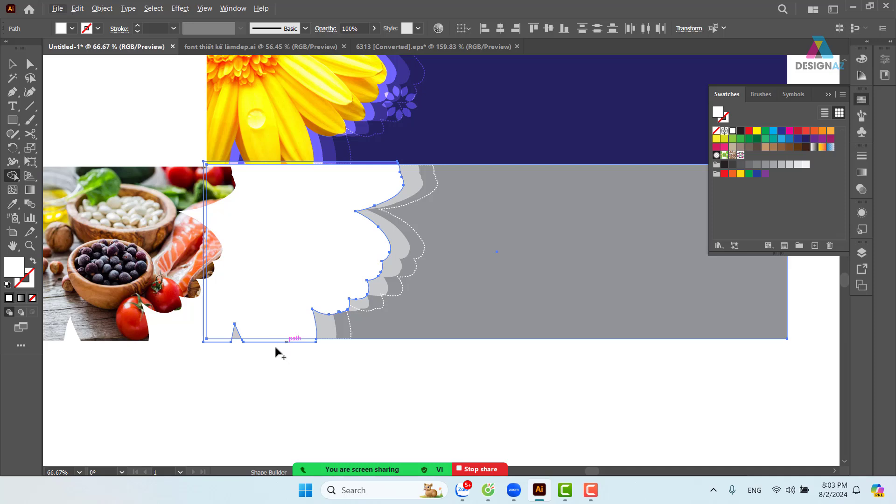
{"action": "left_click", "coordinate": [277, 341], "text": "alt"}
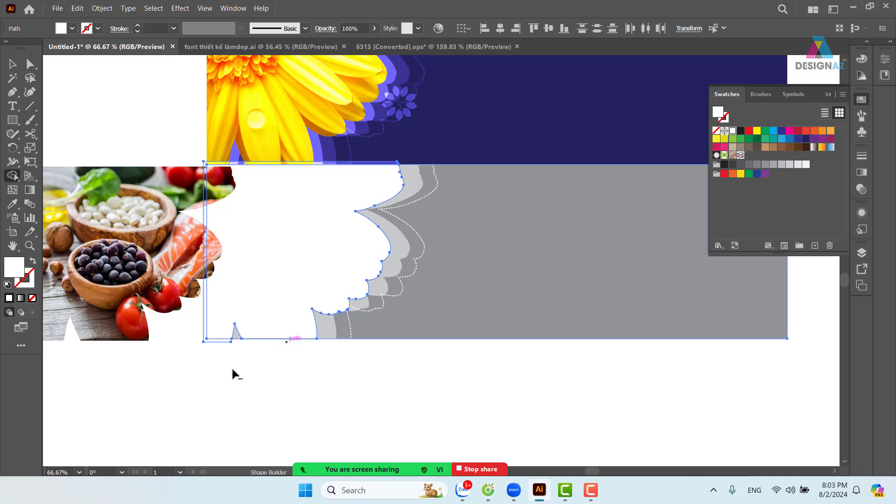
{"action": "left_click", "coordinate": [216, 341], "text": "alt"}
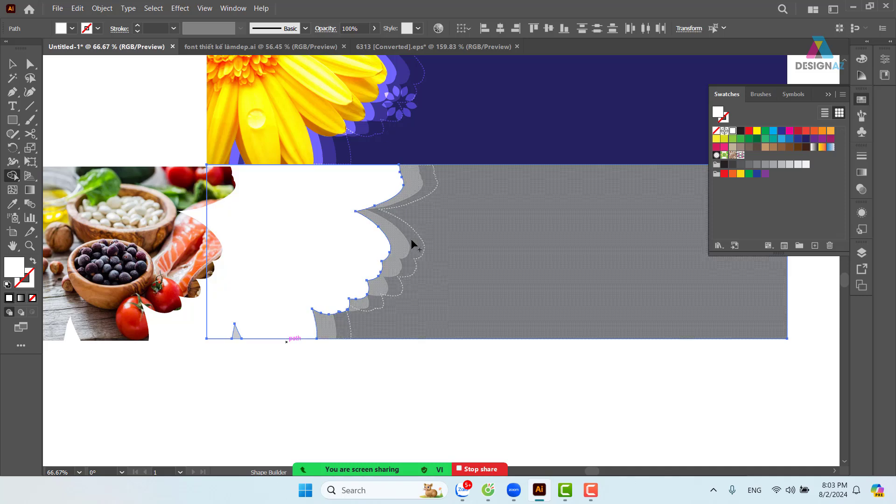
{"action": "left_click", "coordinate": [12, 64]}
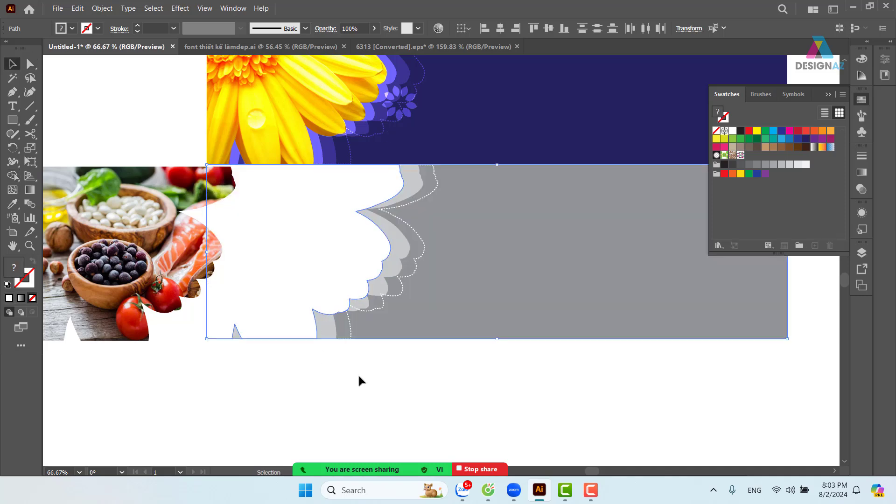
Move the clipped food photo back over the white shape, flush with the banner's left edge
{"action": "left_click", "coordinate": [266, 352]}
{"action": "left_click_drag", "start_coordinate": [129, 268], "coordinate": [293, 267]}
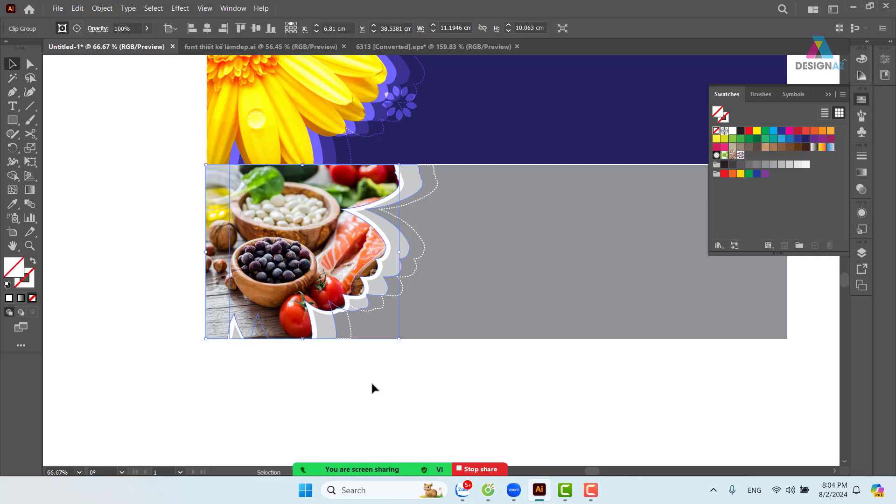
{"action": "left_click", "coordinate": [408, 372]}
Set the opacity of the translucent petal shape behind the white outline to 30%
{"action": "left_click_drag", "start_coordinate": [551, 352], "coordinate": [441, 373]}
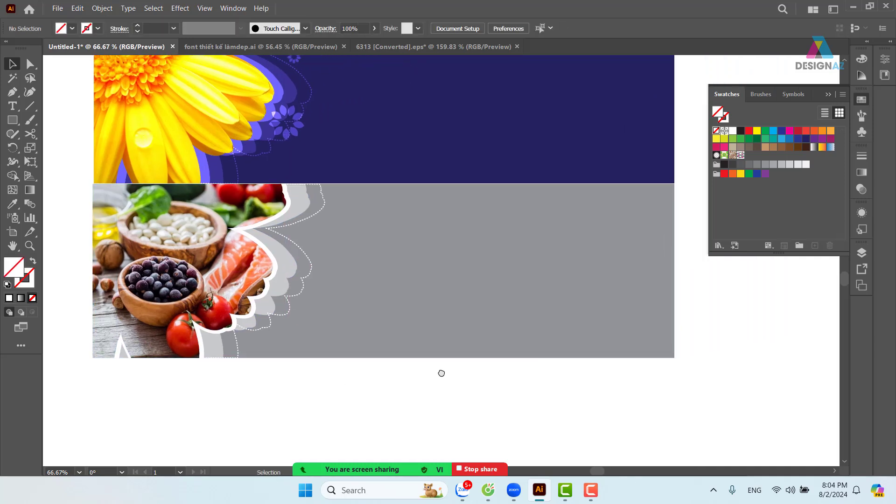
{"action": "left_click_drag", "start_coordinate": [350, 387], "coordinate": [406, 391]}
{"action": "left_click", "coordinate": [357, 206]}
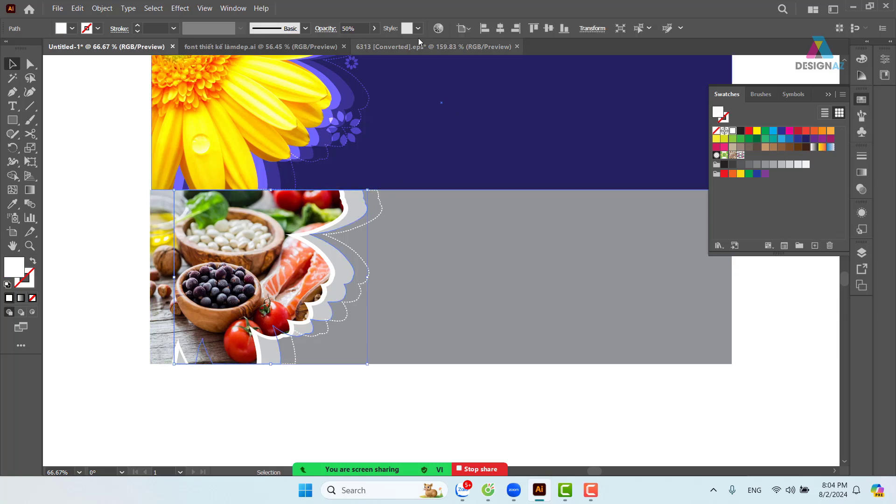
{"action": "left_click", "coordinate": [343, 29]}
{"action": "type", "text": "30"}
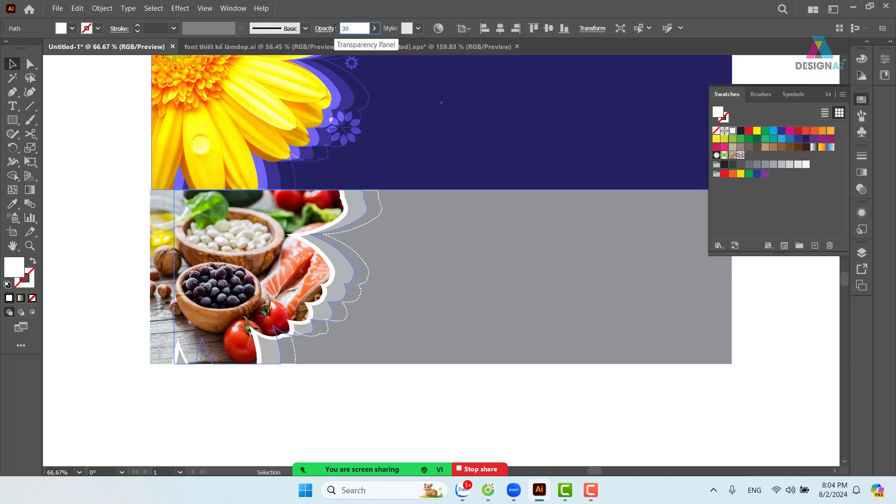
{"action": "key", "text": "Return"}
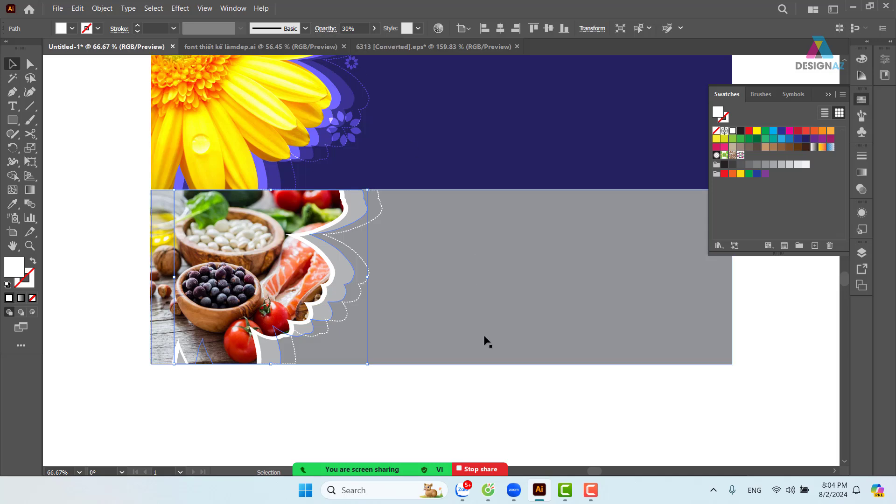
{"action": "left_click", "coordinate": [444, 408]}
Set the opacity of the dashed petal outline in the lower banner to 50%
{"action": "left_click", "coordinate": [360, 299]}
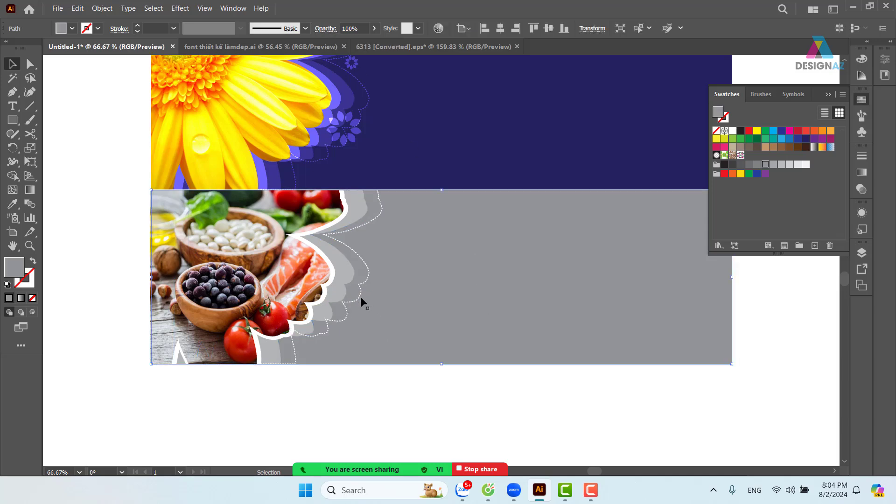
{"action": "left_click", "coordinate": [360, 297]}
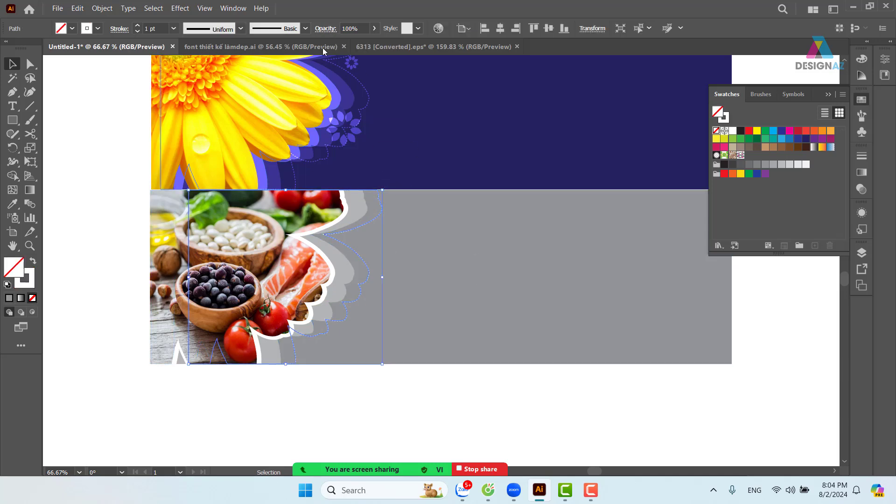
{"action": "left_click_drag", "start_coordinate": [363, 29], "coordinate": [331, 27]}
{"action": "type", "text": "50"}
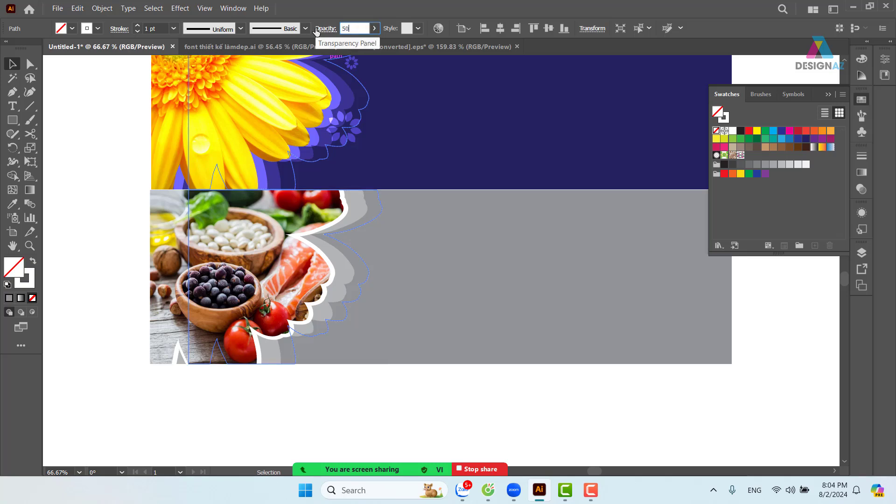
{"action": "key", "text": "Return"}
{"action": "left_click", "coordinate": [448, 401]}
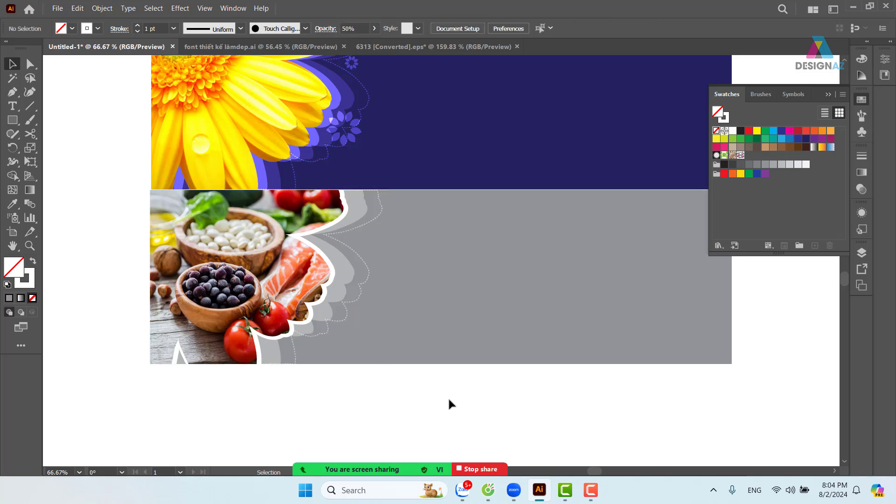
Fill the lower banner's background with a dark red swatch after trying a darker grey
{"action": "left_click", "coordinate": [465, 345]}
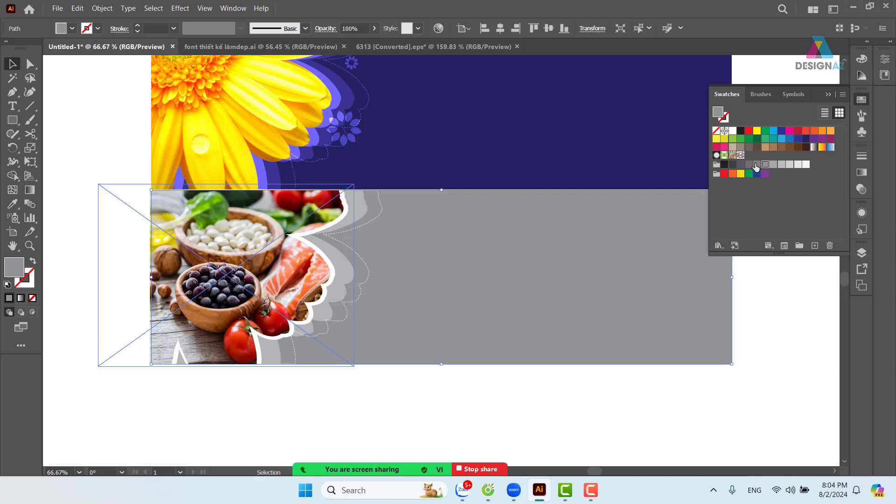
{"action": "left_click", "coordinate": [757, 164]}
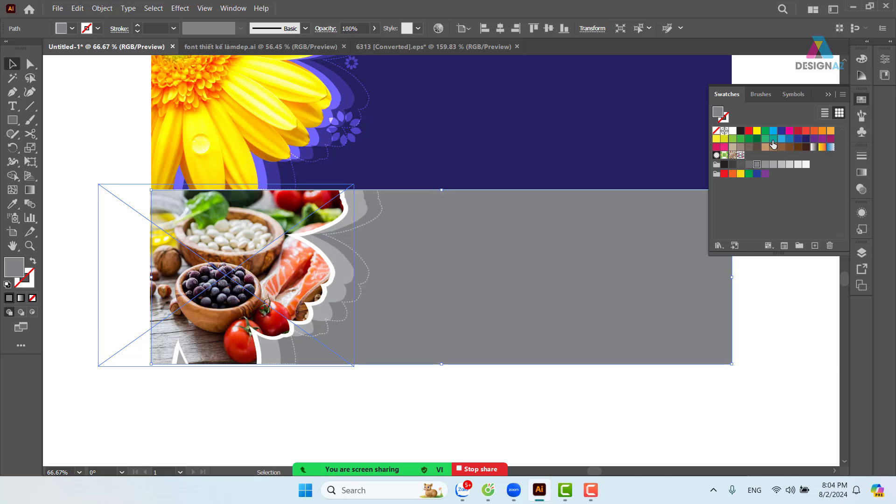
{"action": "left_click", "coordinate": [799, 131]}
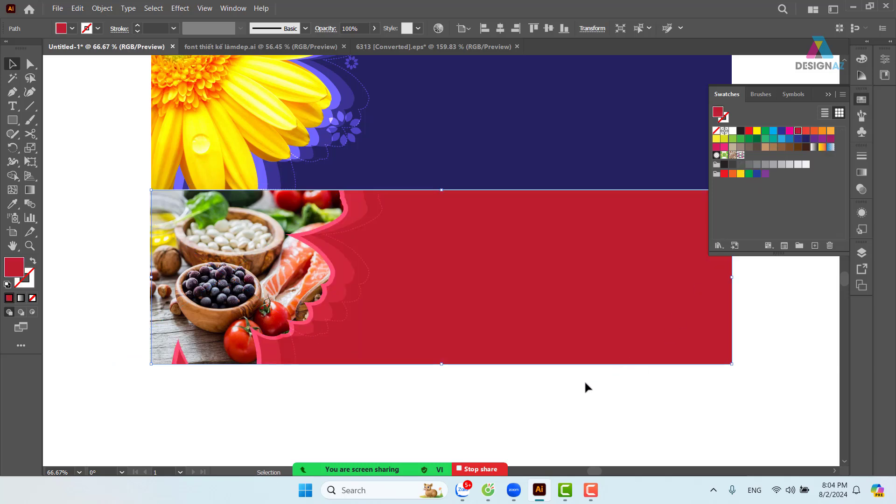
Darken the lower banner's background fill to deep red 7C0312 and deselect it
{"action": "double_click", "coordinate": [16, 274]}
{"action": "left_click_drag", "start_coordinate": [626, 187], "coordinate": [633, 198]}
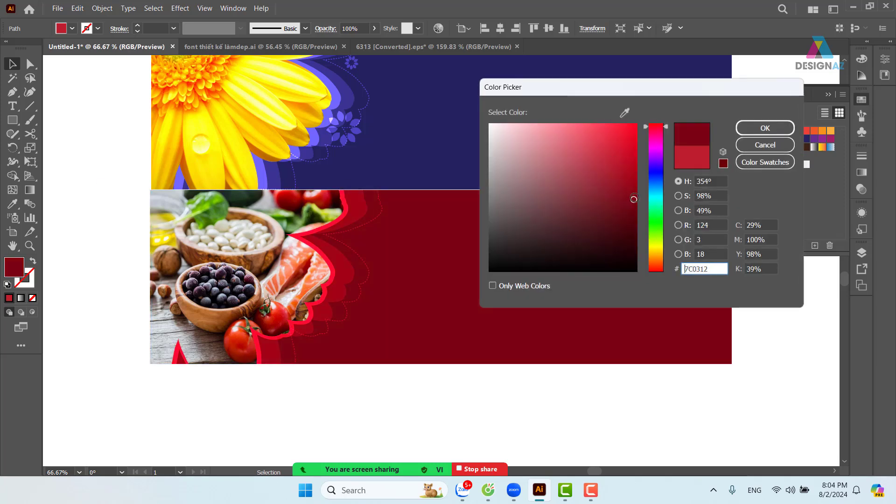
{"action": "left_click", "coordinate": [761, 133]}
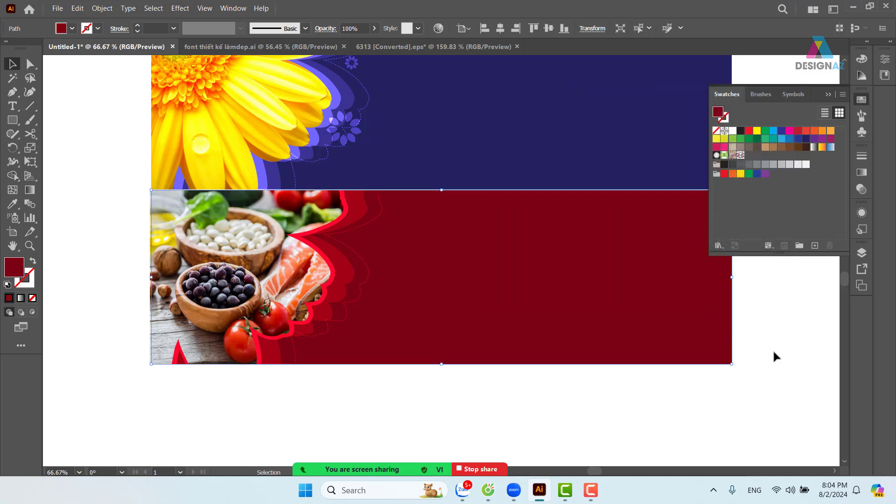
{"action": "left_click", "coordinate": [774, 346]}
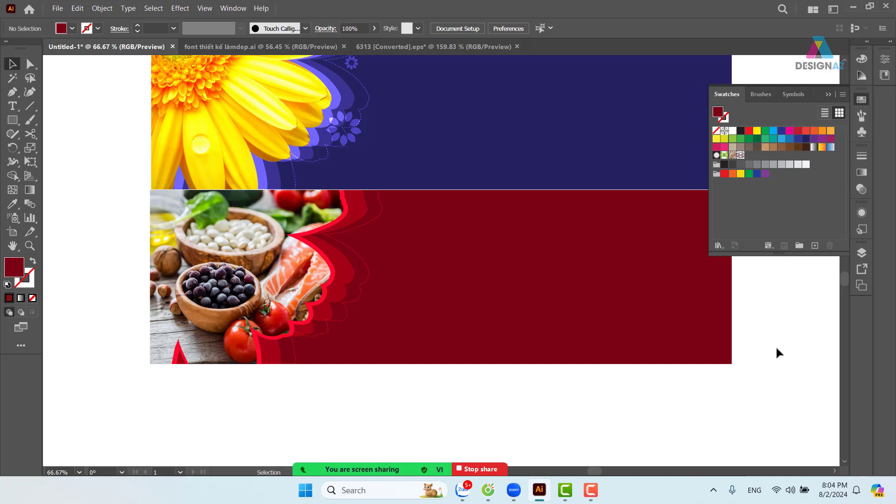
Draw a closed, irregular four-sided shape with the Pen tool in the empty canvas area beside the banners
{"action": "key", "text": "space"}
{"action": "left_click_drag", "start_coordinate": [596, 260], "coordinate": [537, 312]}
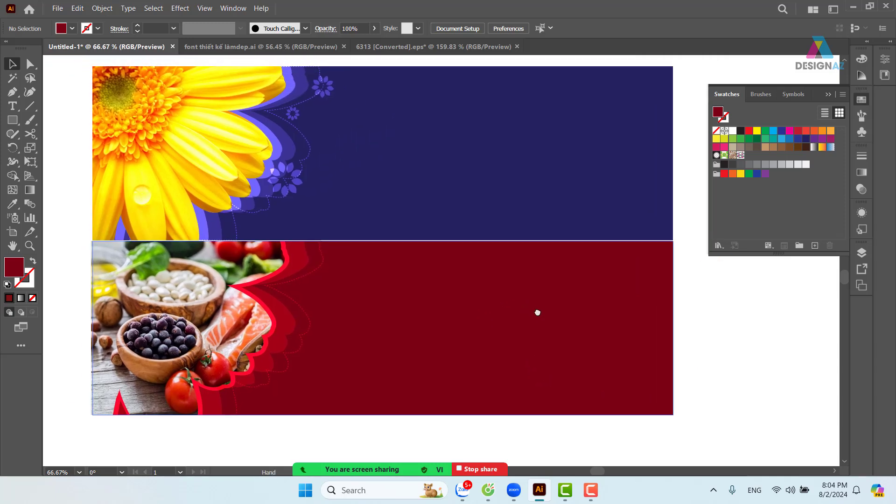
{"action": "key", "text": "ctrl+minus"}
{"action": "key", "text": "ctrl+minus"}
{"action": "key", "text": "ctrl+minus"}
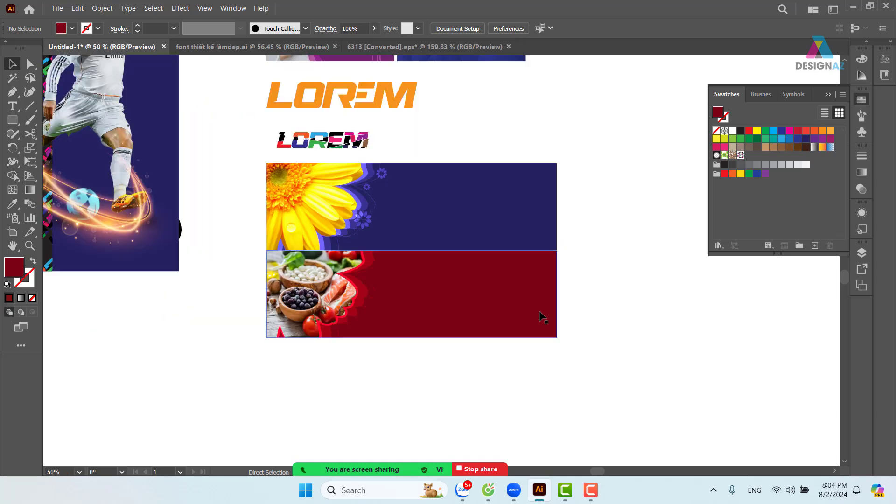
{"action": "left_click_drag", "start_coordinate": [539, 198], "coordinate": [306, 256]}
{"action": "key", "text": "ctrl+plus"}
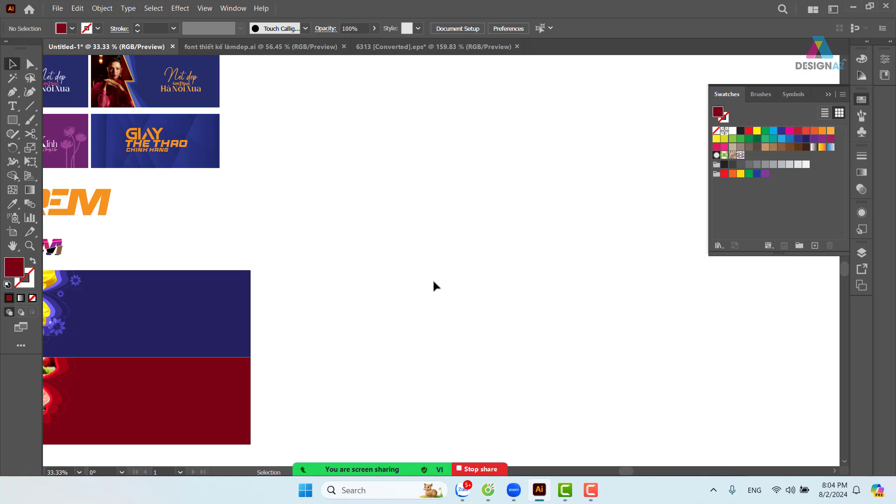
{"action": "left_click", "coordinate": [16, 94]}
{"action": "left_click", "coordinate": [416, 201]}
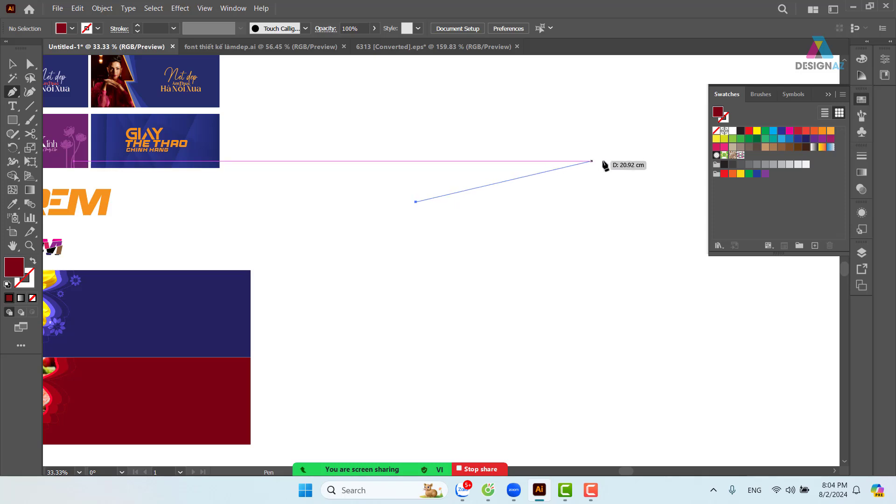
{"action": "left_click", "coordinate": [609, 164]}
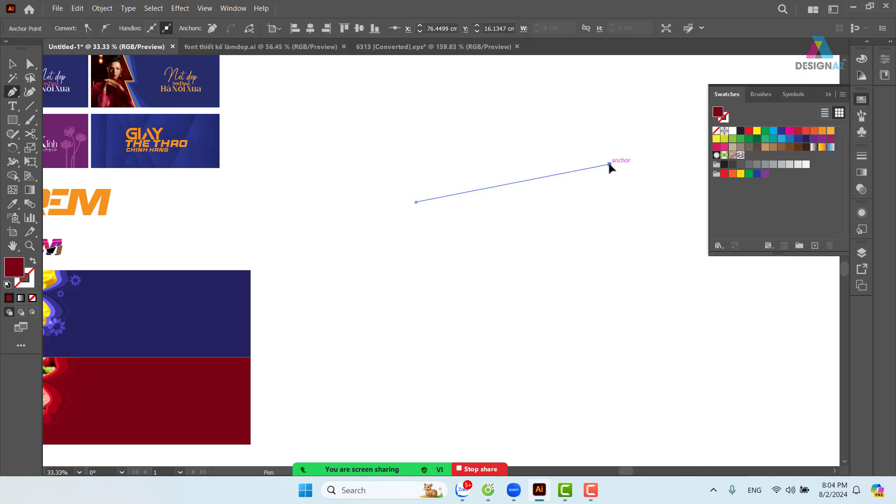
{"action": "left_click", "coordinate": [616, 299]}
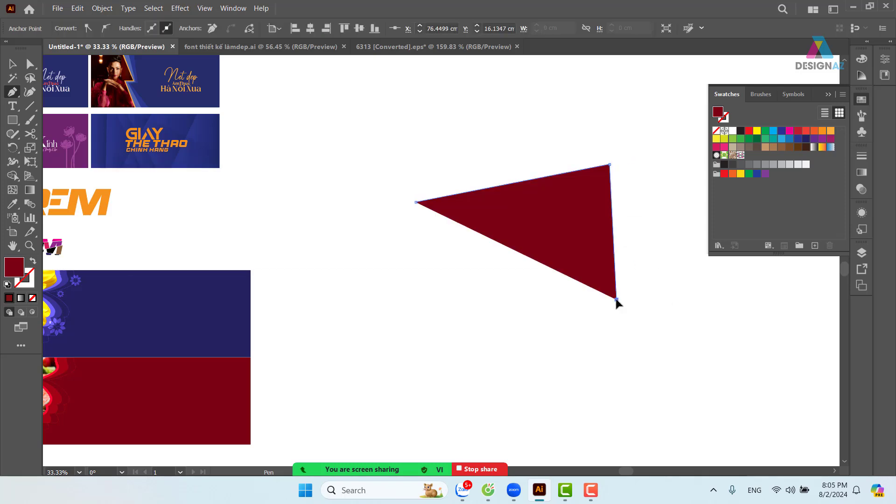
{"action": "left_click", "coordinate": [400, 304]}
{"action": "left_click", "coordinate": [416, 202]}
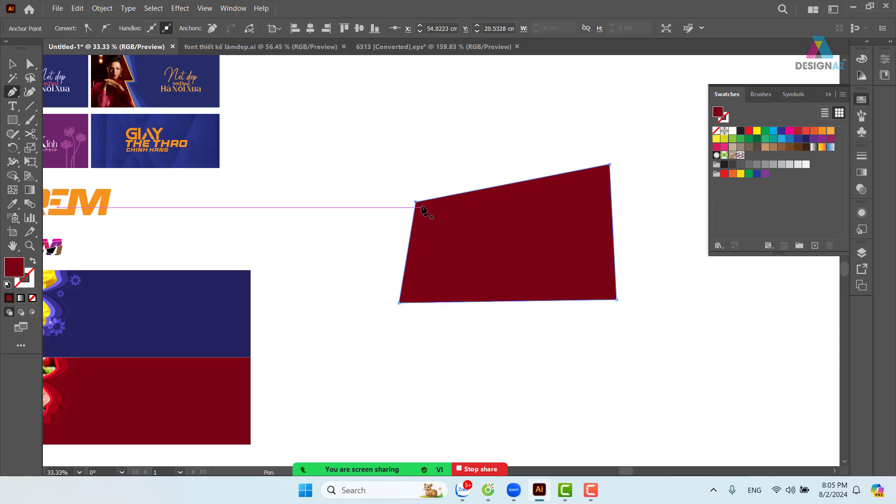
Level the upper edge of the four-sided shape by averaging its two top anchor points along the Horizontal axis
{"action": "key", "text": "z"}
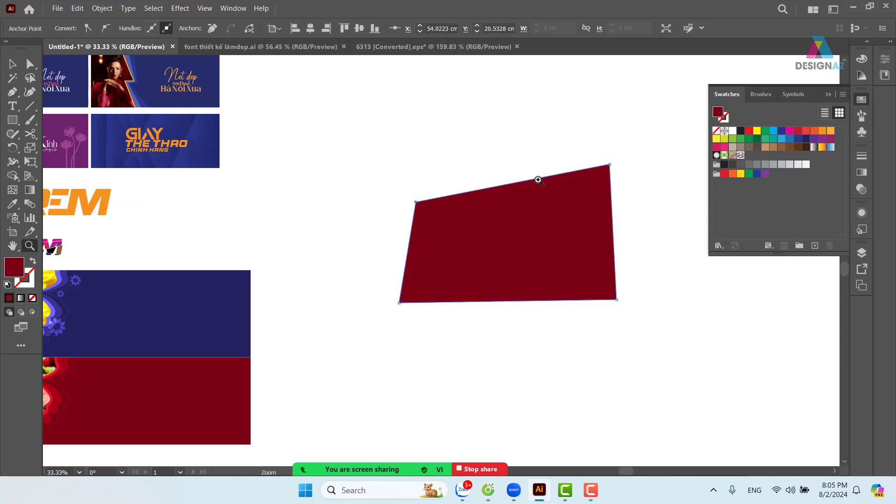
{"action": "left_click_drag", "start_coordinate": [469, 136], "coordinate": [536, 169]}
{"action": "key", "text": "space"}
{"action": "left_click_drag", "start_coordinate": [576, 204], "coordinate": [422, 202]}
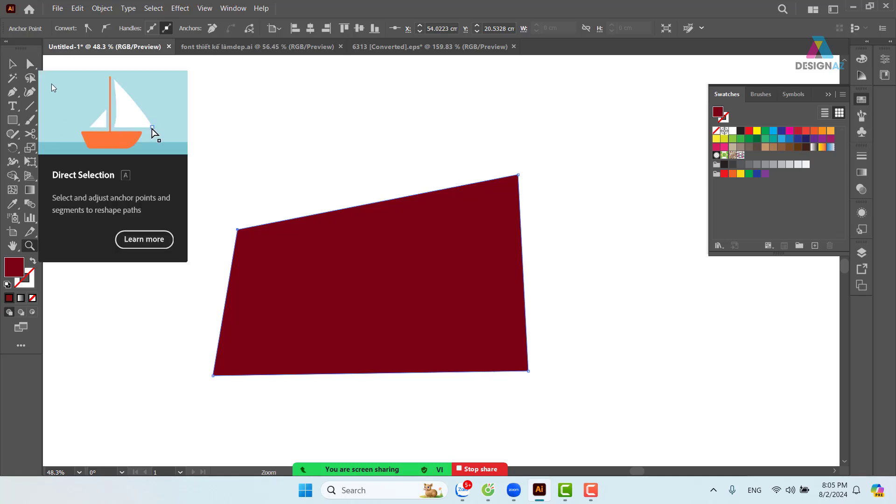
{"action": "left_click", "coordinate": [30, 64]}
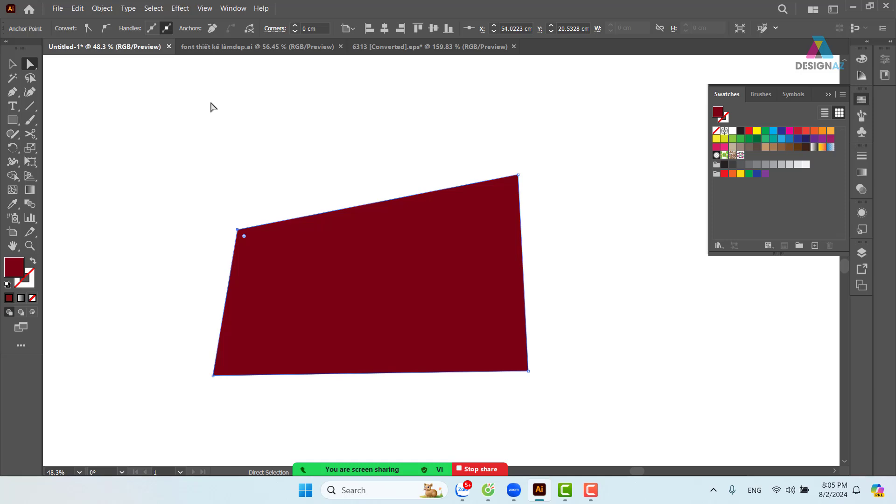
{"action": "left_click_drag", "start_coordinate": [187, 107], "coordinate": [569, 276]}
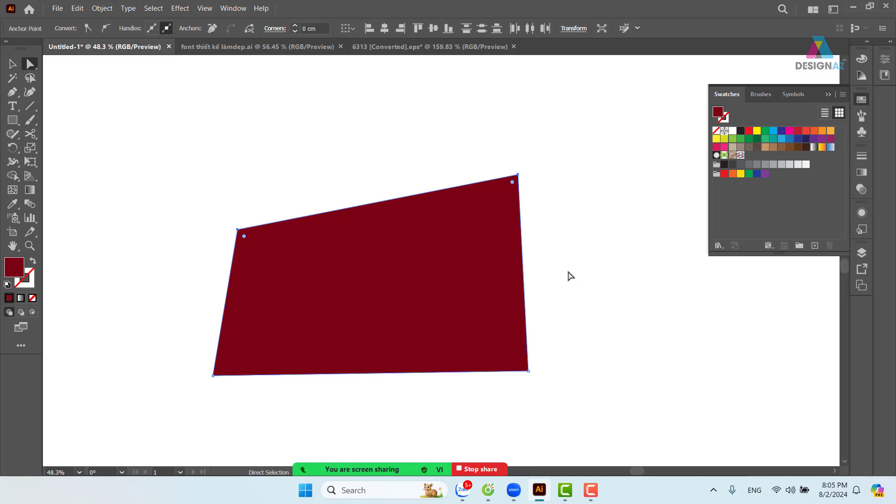
{"action": "key", "text": "ctrl"}
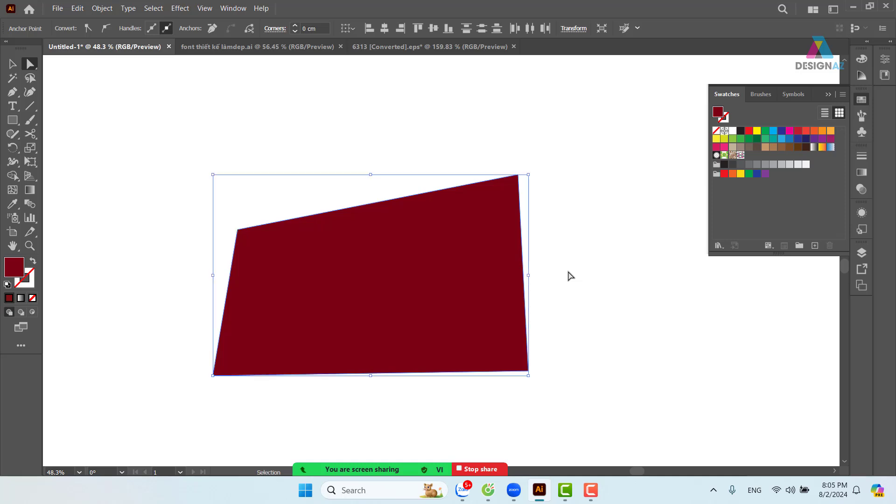
{"action": "key", "text": "ctrl+alt+j"}
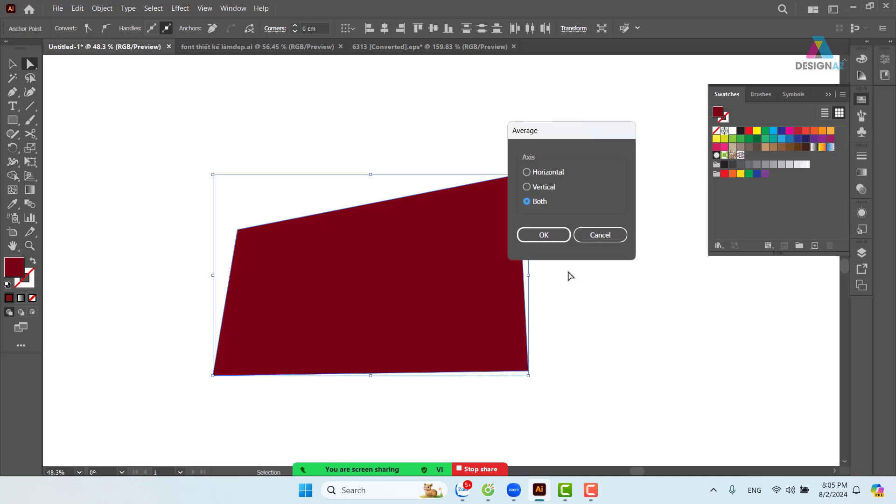
{"action": "left_click_drag", "start_coordinate": [581, 128], "coordinate": [605, 127]}
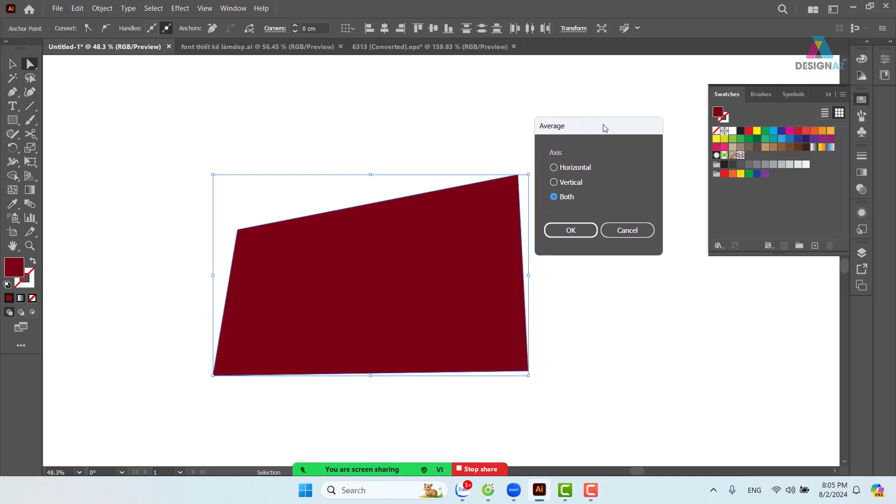
{"action": "left_click", "coordinate": [580, 171]}
{"action": "left_click", "coordinate": [572, 232]}
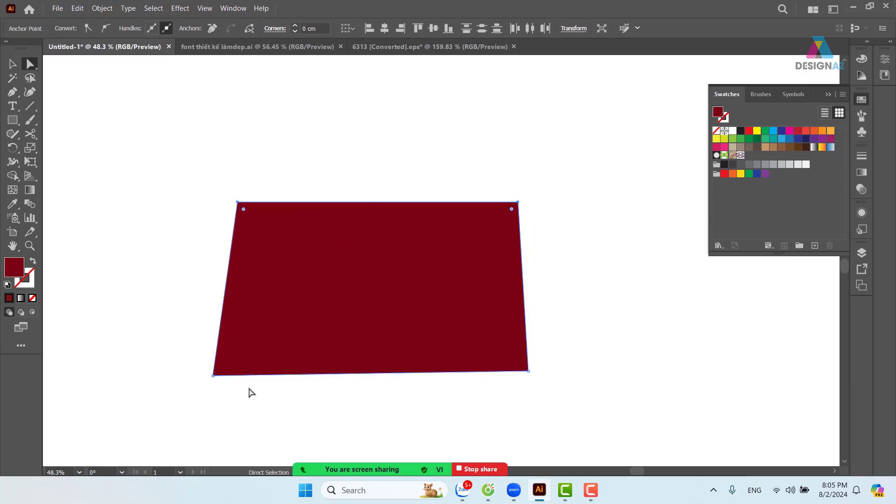
Straighten the shape's left edge by averaging its two left anchor points along the Vertical axis
{"action": "left_click_drag", "start_coordinate": [157, 171], "coordinate": [288, 420]}
{"action": "key", "text": "ctrl+alt+j"}
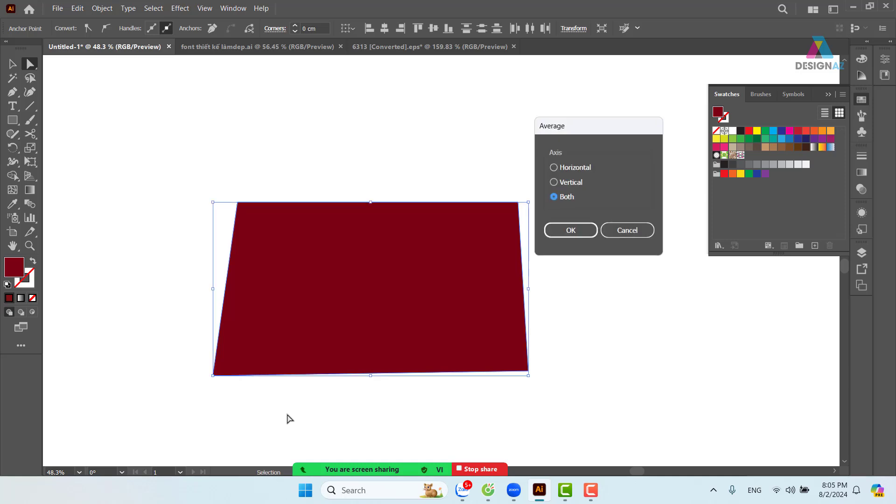
{"action": "left_click", "coordinate": [578, 184]}
{"action": "left_click", "coordinate": [573, 230]}
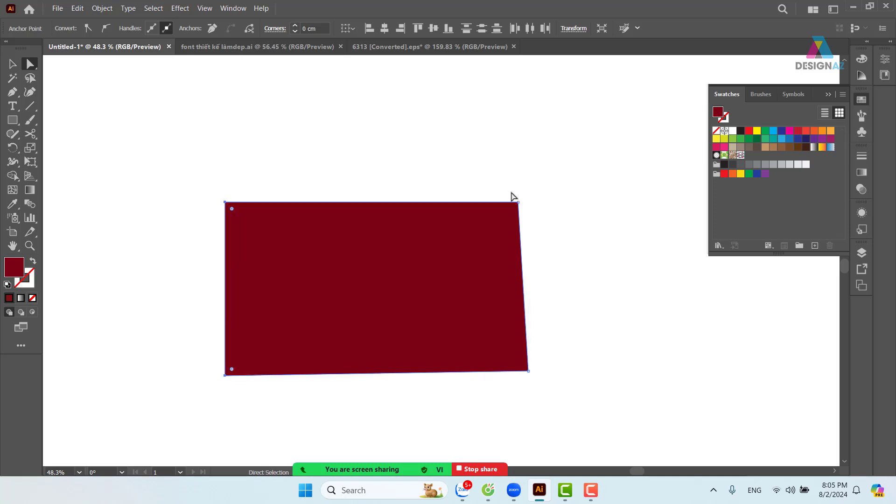
Straighten the shape's right edge by averaging its two right anchor points along the Vertical axis
{"action": "left_click_drag", "start_coordinate": [585, 143], "coordinate": [494, 403]}
{"action": "key", "text": "ctrl+alt+j"}
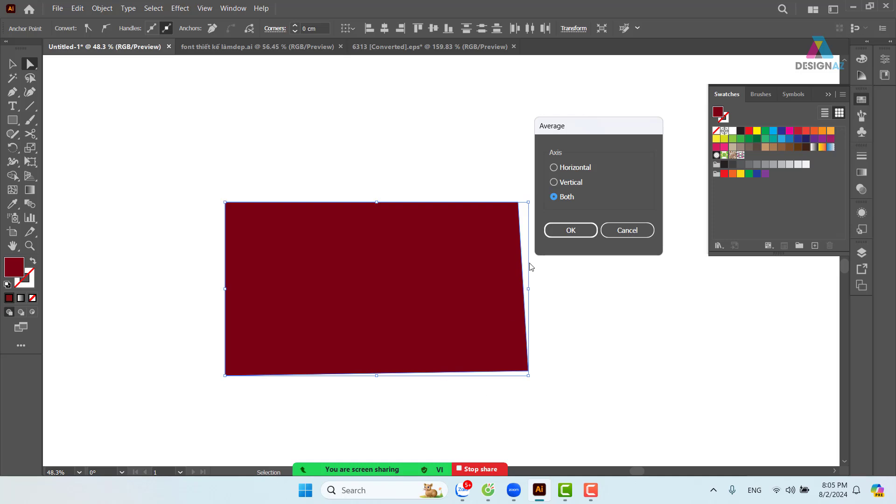
{"action": "left_click", "coordinate": [567, 182]}
{"action": "left_click", "coordinate": [583, 234]}
Level the shape's lower edge by averaging its two bottom anchor points along the Horizontal axis
{"action": "left_click_drag", "start_coordinate": [169, 326], "coordinate": [671, 434]}
{"action": "key", "text": "ctrl+alt+j"}
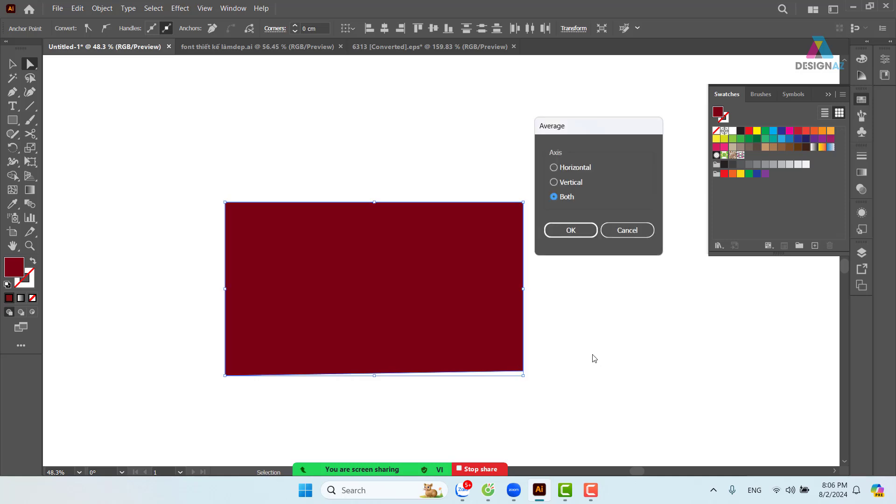
{"action": "left_click", "coordinate": [574, 168]}
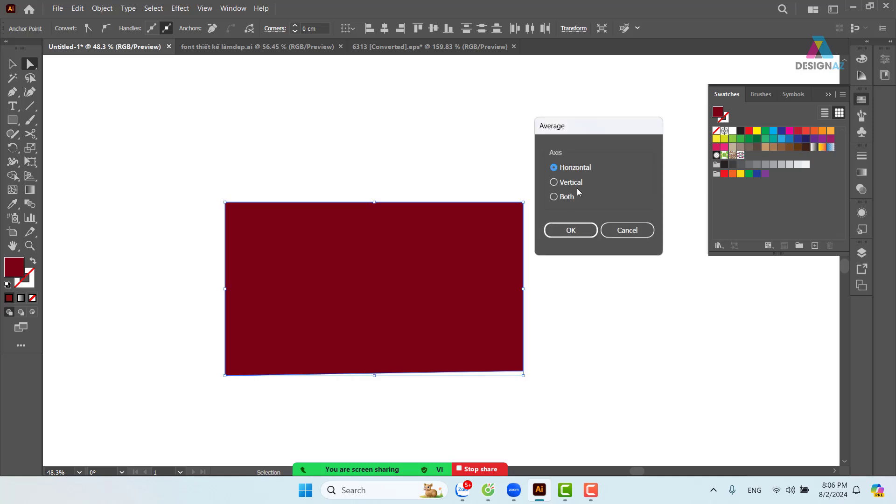
{"action": "left_click", "coordinate": [574, 230]}
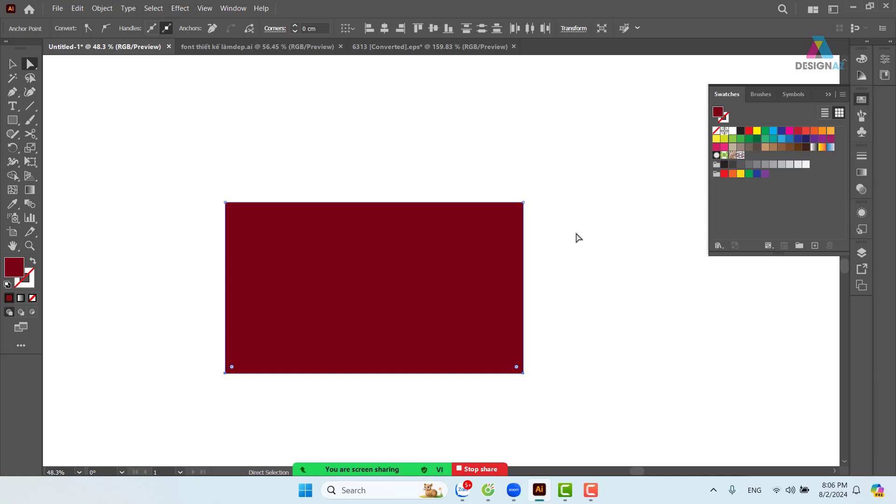
Turn the rectangle into a triangle by averaging its two right anchor points on Both axes
{"action": "left_click_drag", "start_coordinate": [495, 159], "coordinate": [579, 413]}
{"action": "key", "text": "ctrl"}
{"action": "key", "text": "ctrl+alt+j"}
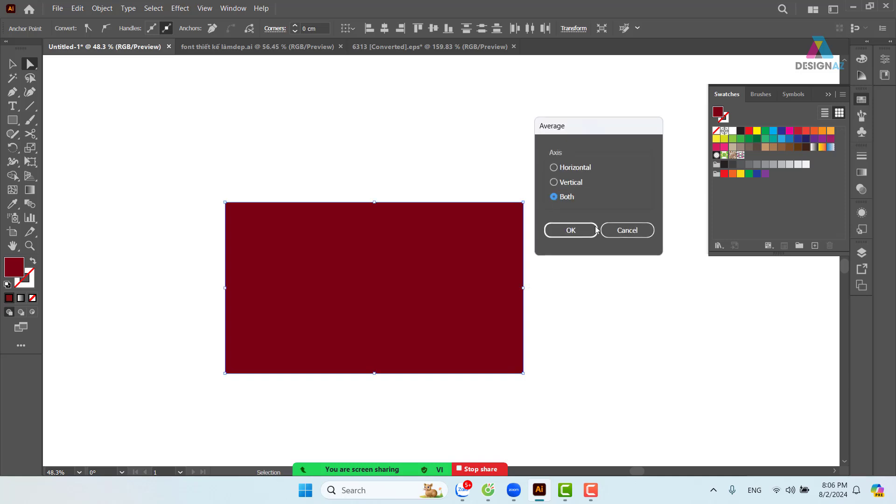
{"action": "left_click", "coordinate": [581, 234]}
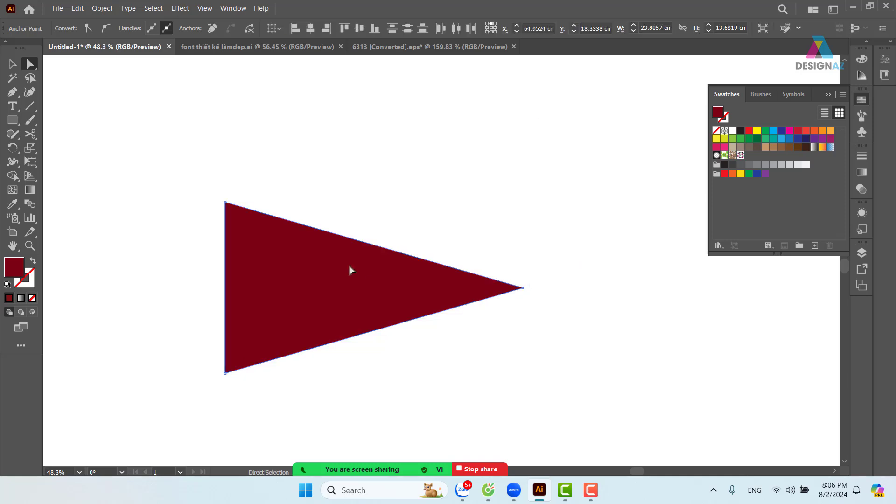
{"action": "key", "text": "ctrl"}
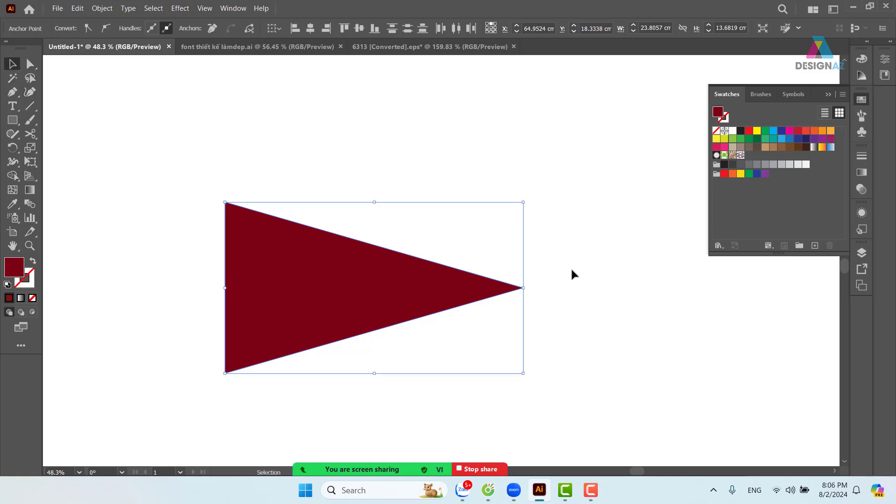
Switch to the font thiết kế làmdep.ai document and examine the service list under the SPA TRON GÓI heading up close
{"action": "key", "text": "ctrl+minus"}
{"action": "key", "text": "ctrl+minus"}
{"action": "key", "text": "ctrl+minus"}
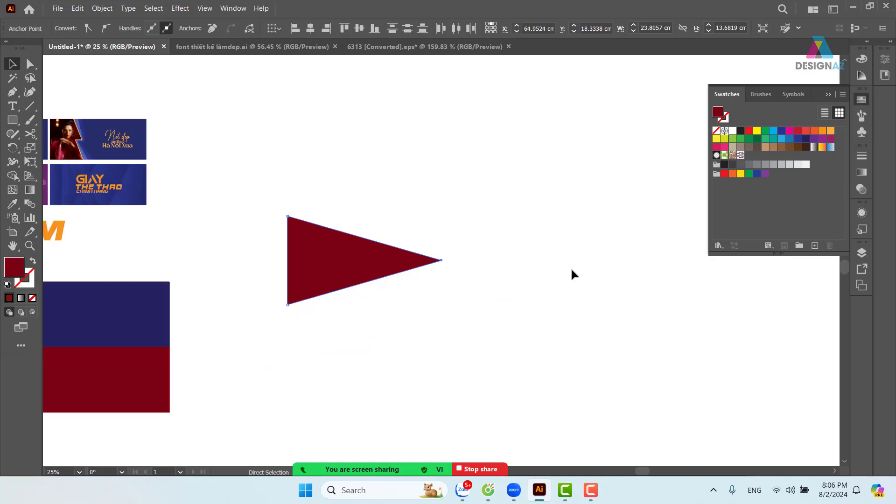
{"action": "left_click", "coordinate": [219, 47]}
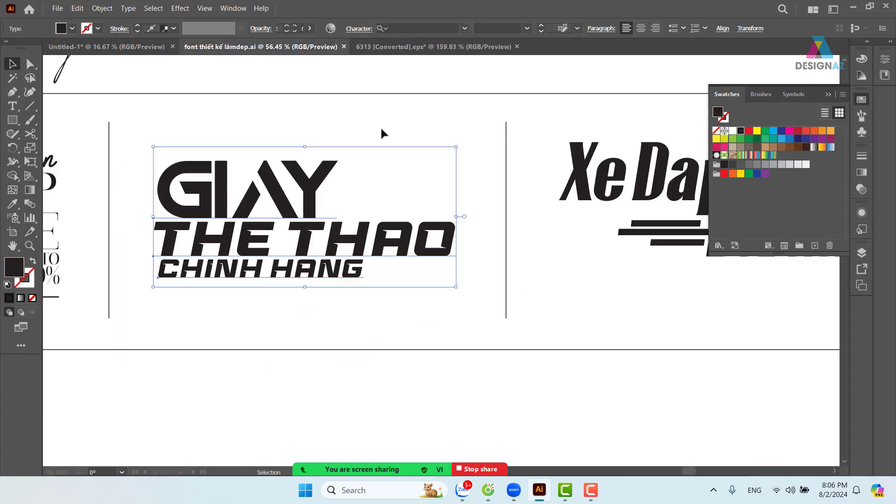
{"action": "key", "text": "space"}
{"action": "left_click_drag", "start_coordinate": [152, 229], "coordinate": [462, 220]}
{"action": "left_click_drag", "start_coordinate": [336, 196], "coordinate": [491, 390]}
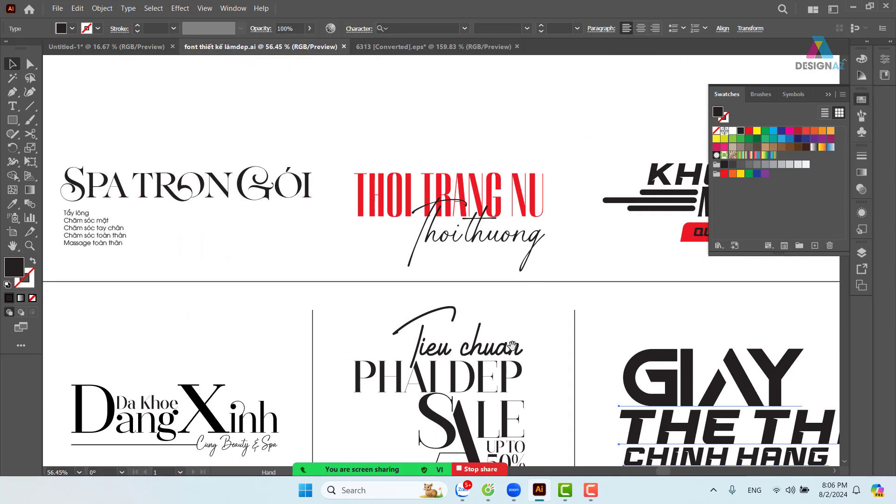
{"action": "left_click_drag", "start_coordinate": [334, 273], "coordinate": [562, 180]}
{"action": "left_click_drag", "start_coordinate": [335, 203], "coordinate": [394, 290]}
{"action": "key", "text": "z"}
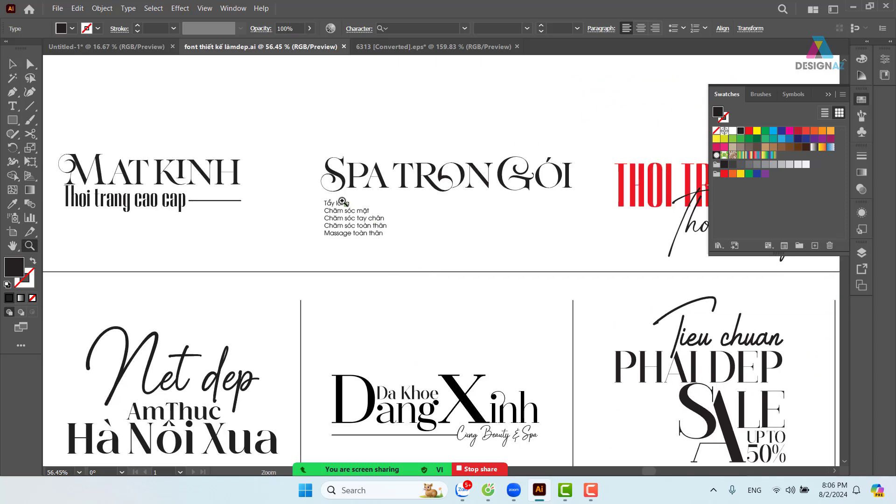
{"action": "left_click", "coordinate": [335, 186]}
{"action": "left_click_drag", "start_coordinate": [336, 186], "coordinate": [438, 262]}
{"action": "key", "text": "space"}
{"action": "left_click_drag", "start_coordinate": [550, 288], "coordinate": [353, 244]}
{"action": "key", "text": "v"}
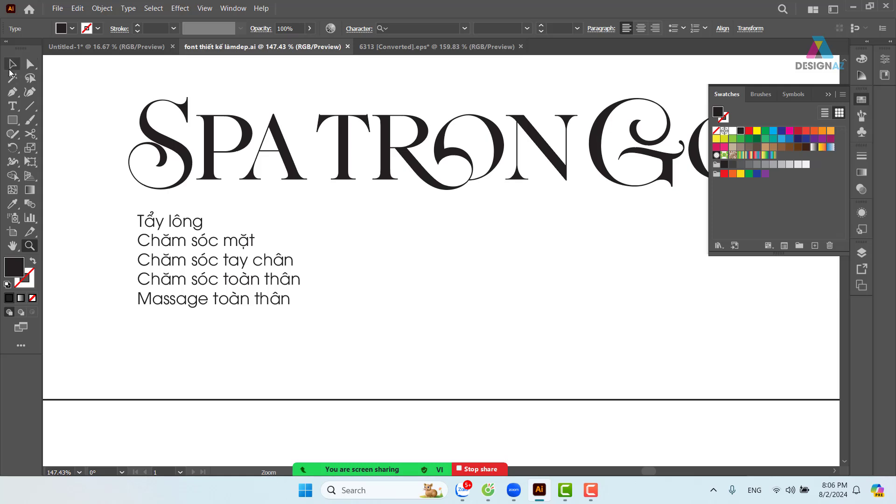
Shift the five-line service list slightly right beneath the SPA TRON GÓI heading
{"action": "left_click_drag", "start_coordinate": [205, 224], "coordinate": [236, 227]}
{"action": "key", "text": "ctrl+z"}
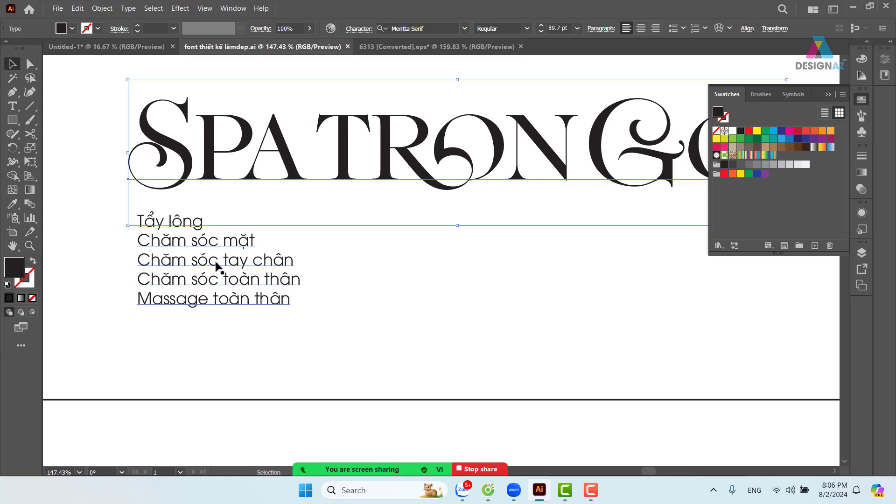
{"action": "left_click", "coordinate": [206, 260]}
{"action": "left_click_drag", "start_coordinate": [204, 260], "coordinate": [222, 260]}
{"action": "left_click", "coordinate": [353, 272]}
Increase the line spacing of the five-line service list by two increments and deselect it
{"action": "key", "text": "space"}
{"action": "left_click_drag", "start_coordinate": [353, 285], "coordinate": [411, 282]}
{"action": "left_click", "coordinate": [287, 244]}
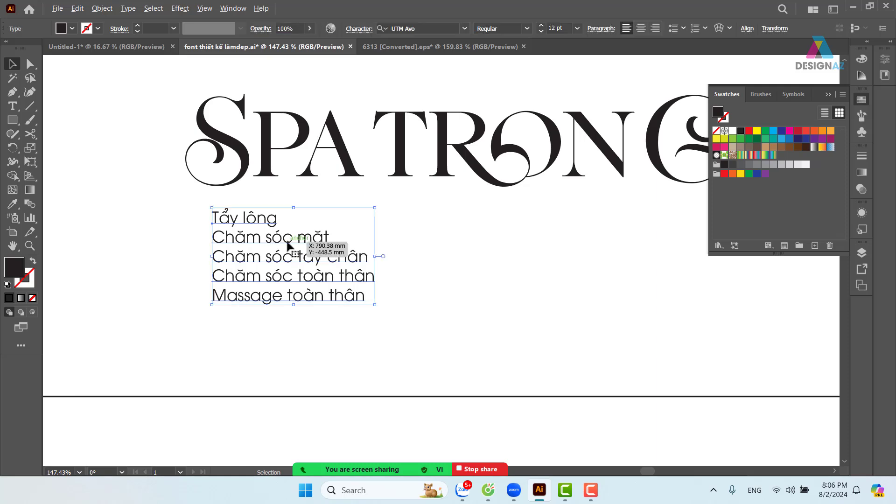
{"action": "key", "text": "alt+Down"}
{"action": "key", "text": "alt+Down"}
{"action": "left_click", "coordinate": [164, 250]}
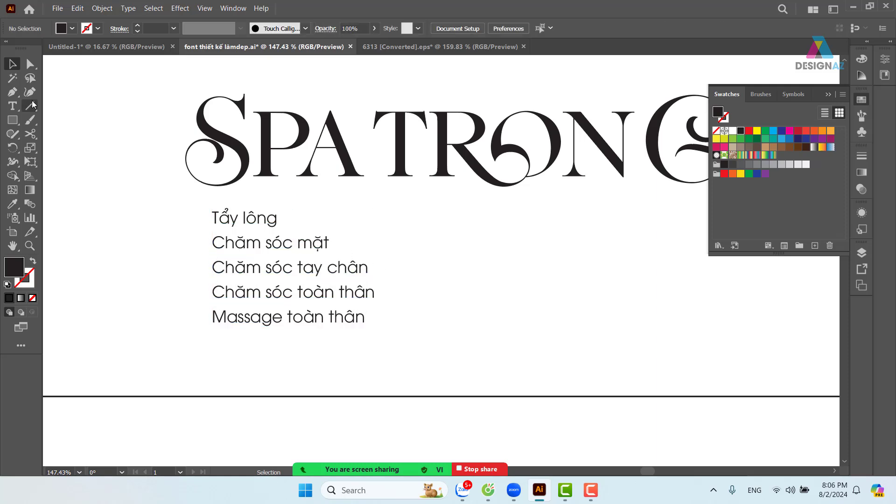
Draw a small black square as a bullet in front of the Tẩy lông line
{"action": "key", "text": "m"}
{"action": "left_click_drag", "start_coordinate": [185, 211], "coordinate": [199, 225]}
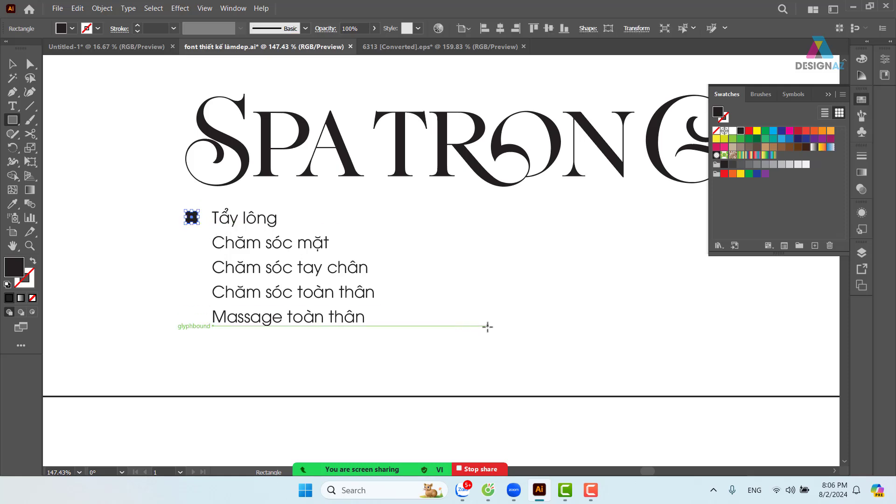
{"action": "left_click", "coordinate": [13, 64]}
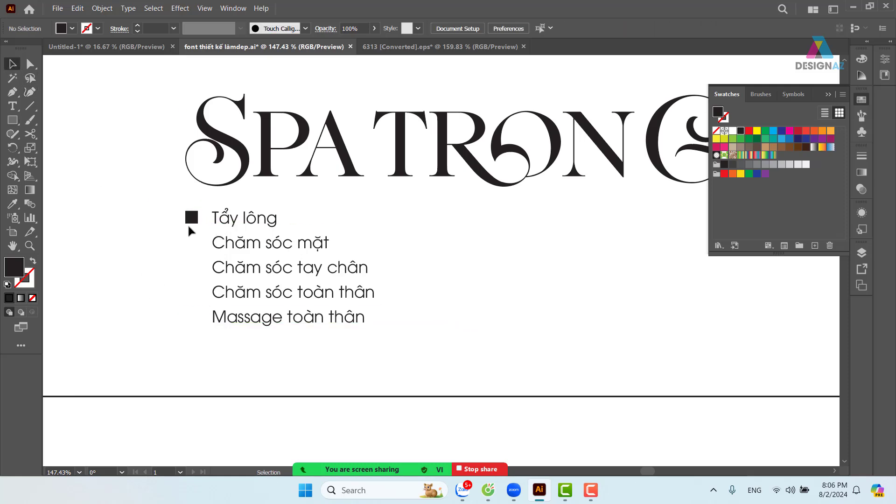
Try duplicating the square bullet down the service list with three repeated copies, and undo all the duplicates
{"action": "left_click_drag", "start_coordinate": [191, 219], "coordinate": [190, 245]}
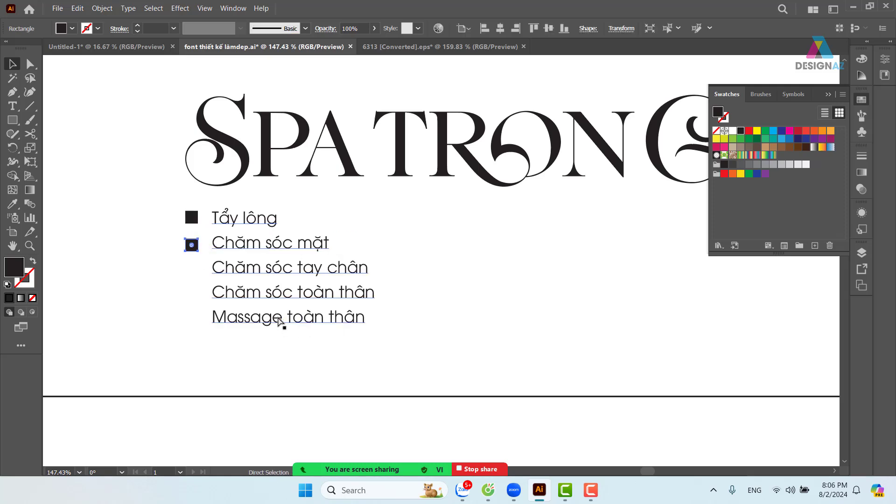
{"action": "key", "text": "ctrl+d"}
{"action": "key", "text": "ctrl+d"}
{"action": "key", "text": "ctrl+d"}
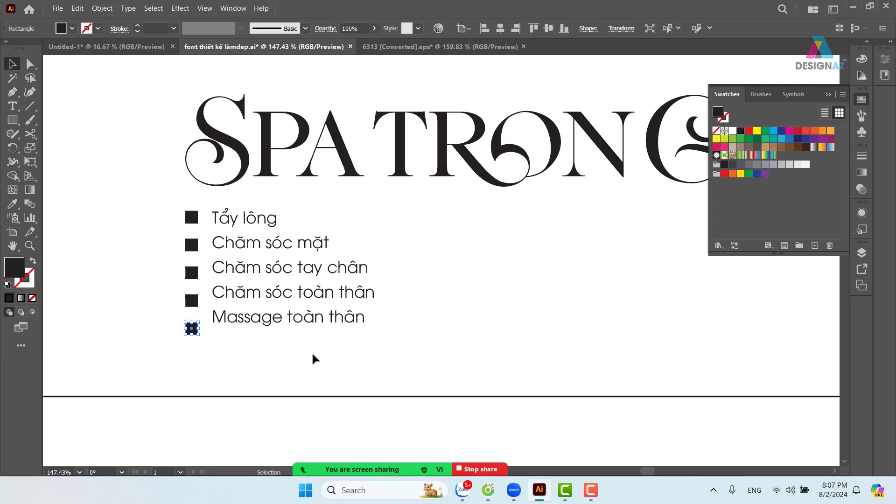
{"action": "key", "text": "ctrl+z"}
{"action": "key", "text": "ctrl+z"}
{"action": "key", "text": "ctrl+z"}
{"action": "key", "text": "ctrl+z"}
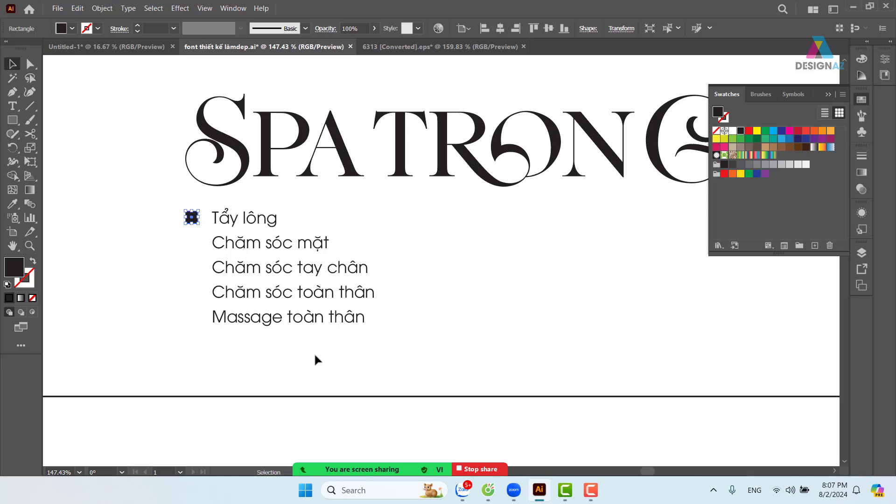
Turn the square bullet beside Tẩy lông into a triangle by averaging its two right anchor points on Both axes
{"action": "key", "text": "z"}
{"action": "left_click_drag", "start_coordinate": [148, 196], "coordinate": [261, 208]}
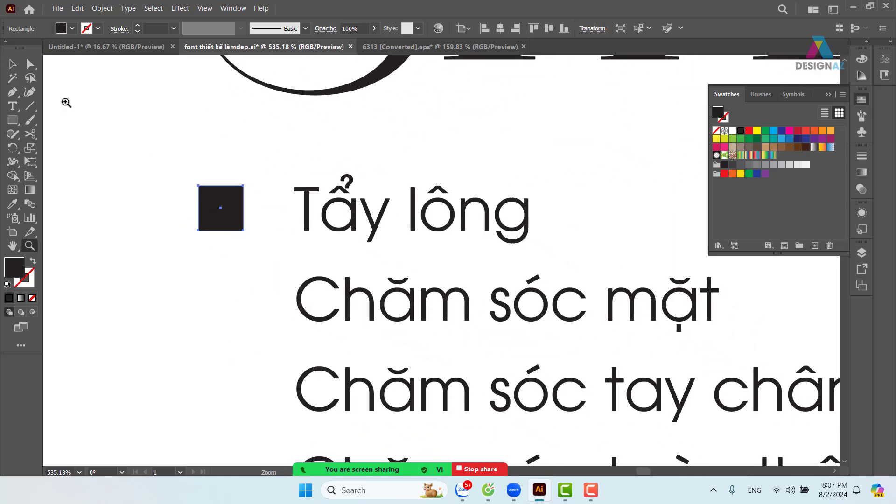
{"action": "left_click", "coordinate": [29, 63]}
{"action": "left_click", "coordinate": [243, 186]}
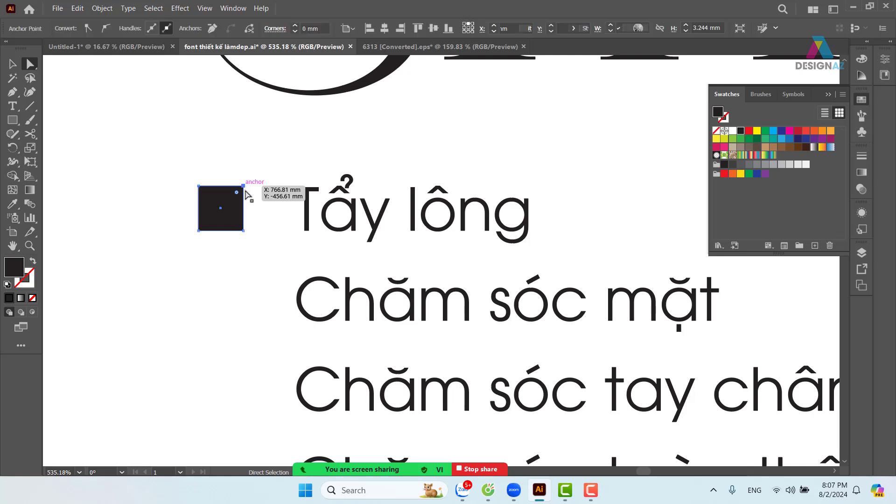
{"action": "left_click", "coordinate": [243, 230], "text": "shift"}
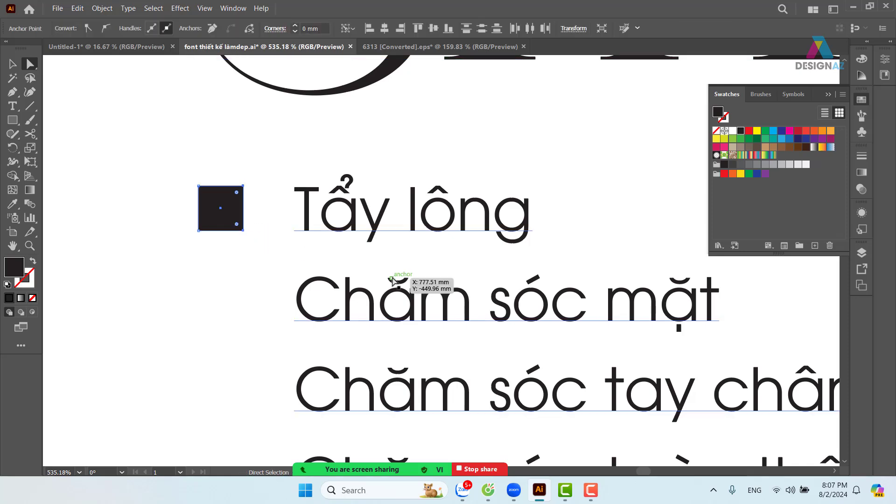
{"action": "key", "text": "ctrl+alt+j"}
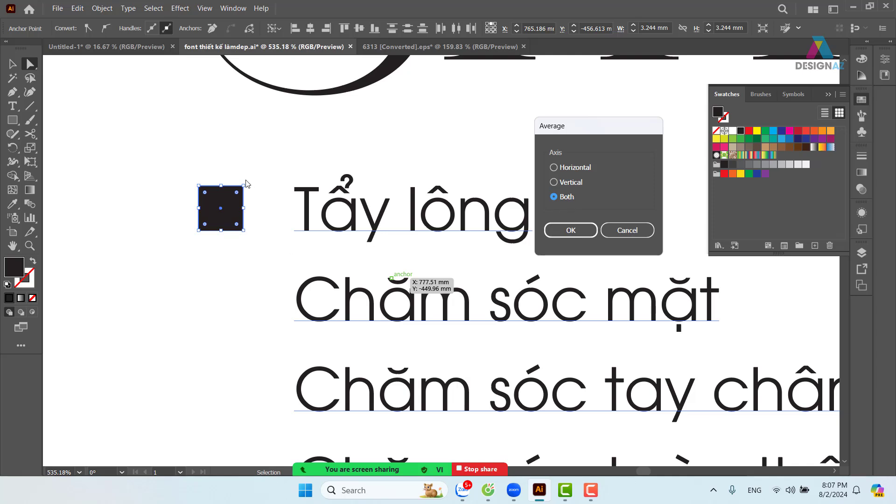
{"action": "left_click", "coordinate": [567, 231]}
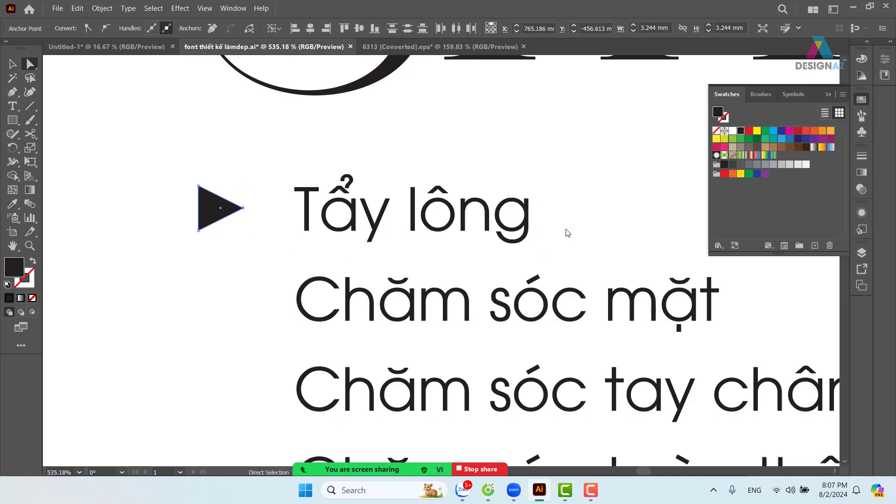
Make the triangle bullet narrower and smaller, and place a copy of it beside the Chăm sóc mặt line
{"action": "key", "text": "v"}
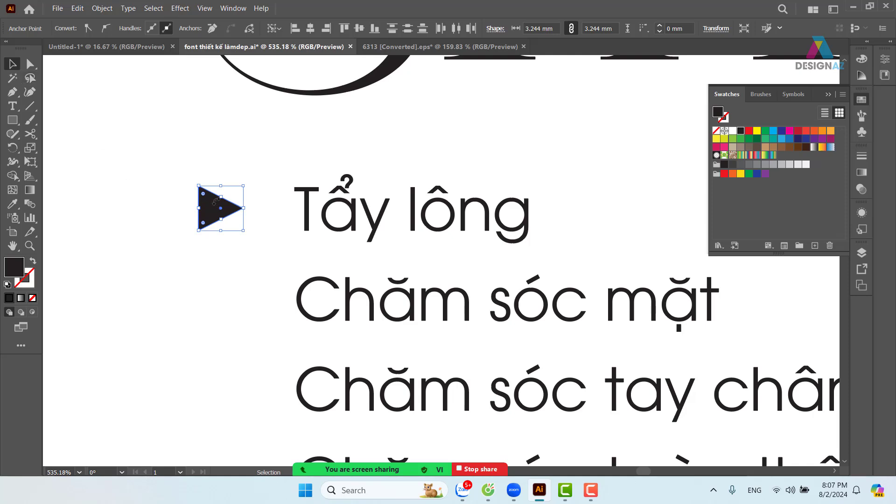
{"action": "left_click_drag", "start_coordinate": [244, 207], "coordinate": [255, 304]}
{"action": "left_click", "coordinate": [236, 169]}
{"action": "scroll", "coordinate": [280, 233], "scroll_direction": "down", "scroll_amount": 3}
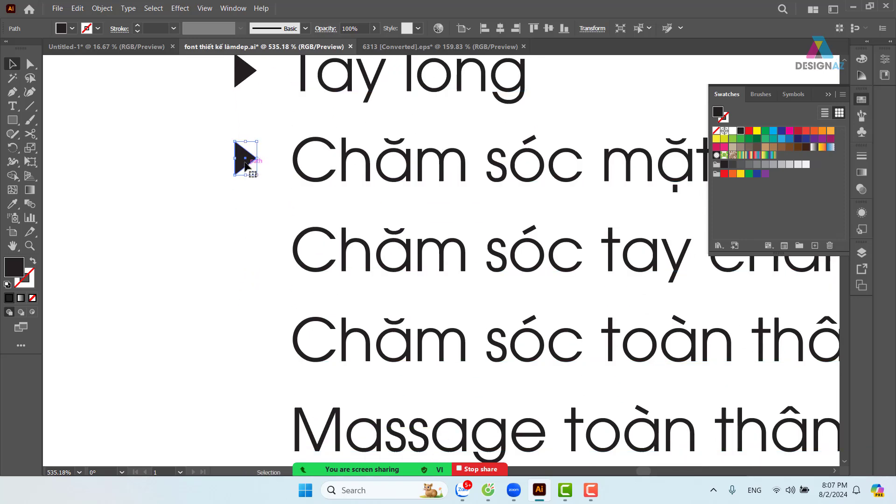
Copy the triangle bullet straight down beside Chăm sóc tay chân, Chăm sóc toàn thân and Massage toàn thân, and check the whole list
{"action": "left_click_drag", "start_coordinate": [246, 165], "coordinate": [247, 248]}
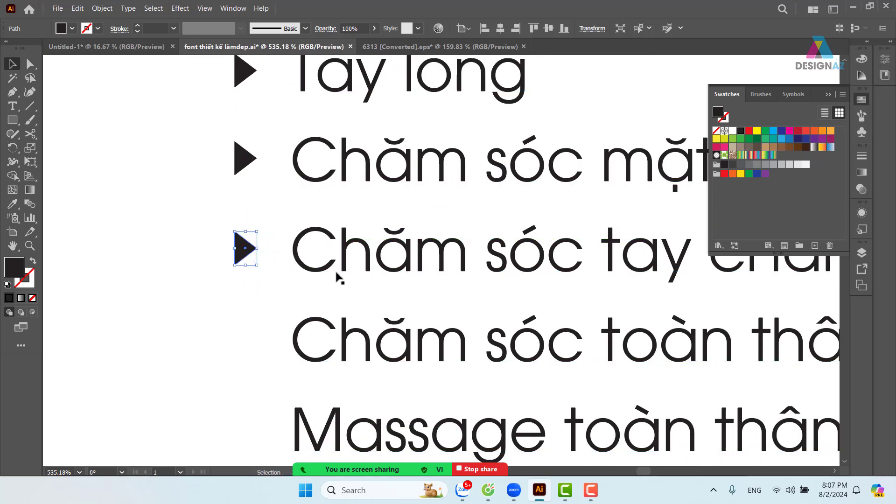
{"action": "scroll", "coordinate": [340, 278], "scroll_direction": "down", "scroll_amount": 2}
{"action": "left_click_drag", "start_coordinate": [245, 169], "coordinate": [246, 269]}
{"action": "scroll", "coordinate": [299, 173], "scroll_direction": "down", "scroll_amount": 2}
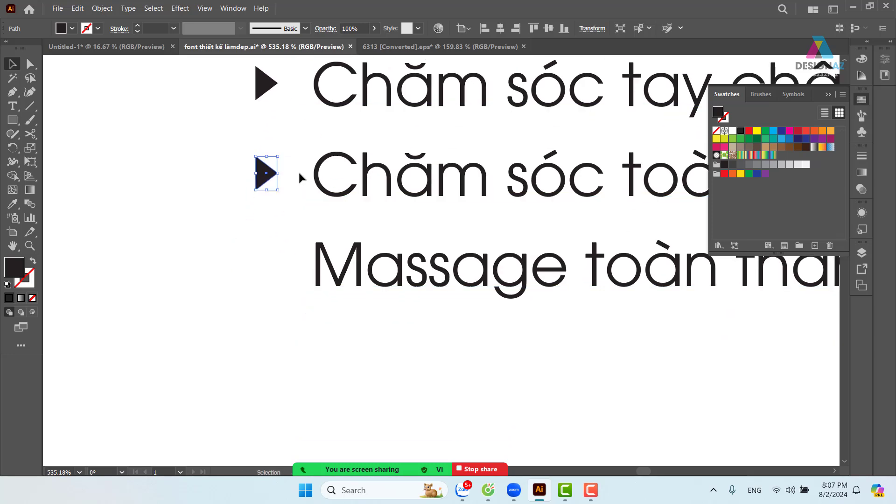
{"action": "left_click_drag", "start_coordinate": [266, 178], "coordinate": [275, 270]}
{"action": "left_click", "coordinate": [359, 330]}
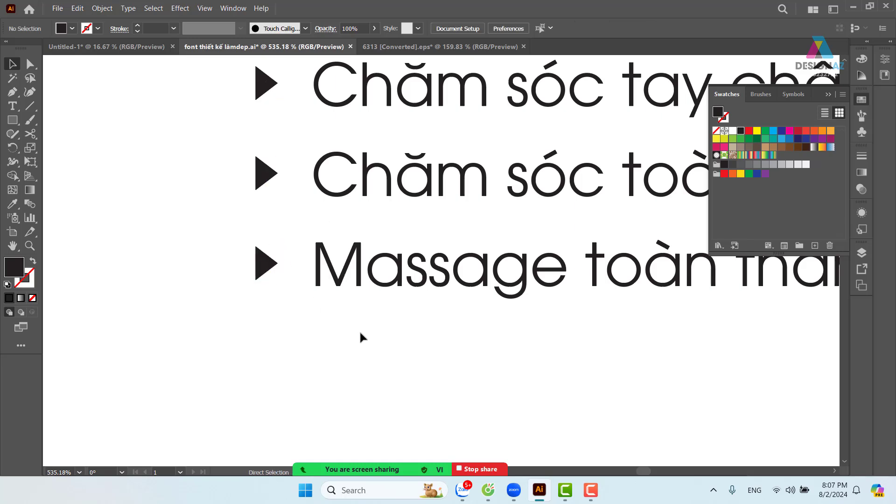
{"action": "key", "text": "ctrl+minus"}
{"action": "key", "text": "ctrl+minus"}
{"action": "key", "text": "ctrl+minus"}
{"action": "key", "text": "ctrl+minus"}
{"action": "key", "text": "ctrl+minus"}
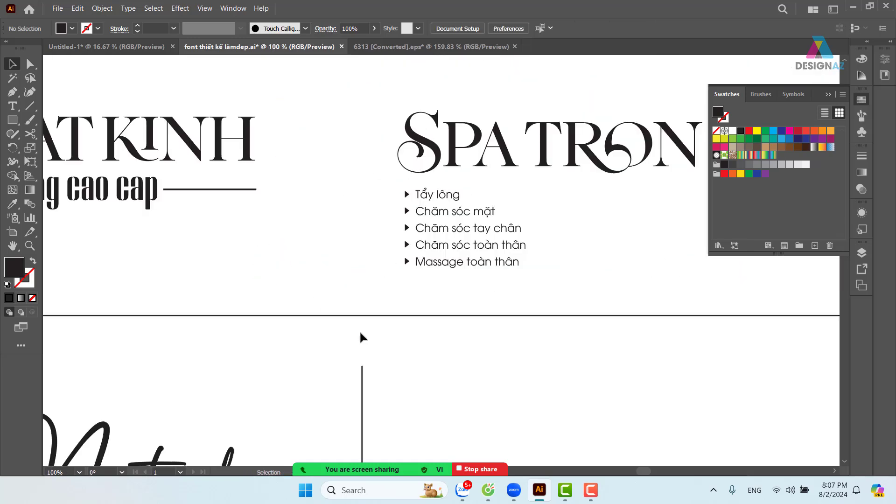
{"action": "left_click_drag", "start_coordinate": [595, 304], "coordinate": [391, 328]}
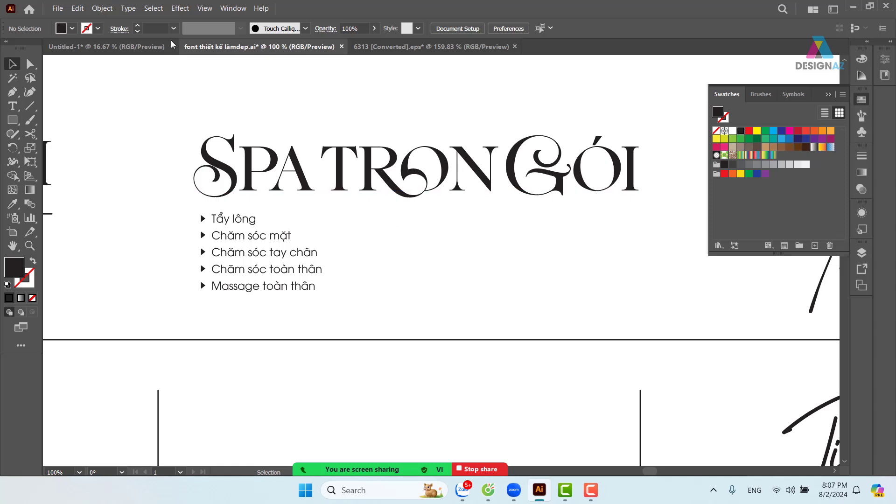
Switch to the Untitled-1 document and delete the dark red practice triangle
{"action": "left_click", "coordinate": [99, 50]}
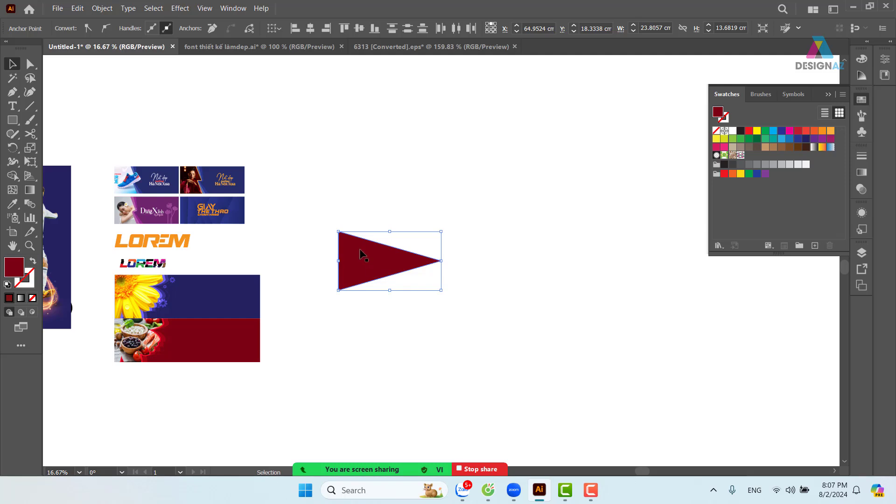
{"action": "left_click_drag", "start_coordinate": [359, 253], "coordinate": [400, 219]}
{"action": "key", "text": "Delete"}
Draw a wide dark red rectangle in the empty area to the right of the small banners
{"action": "key", "text": "ctrl+="}
{"action": "key", "text": "ctrl+="}
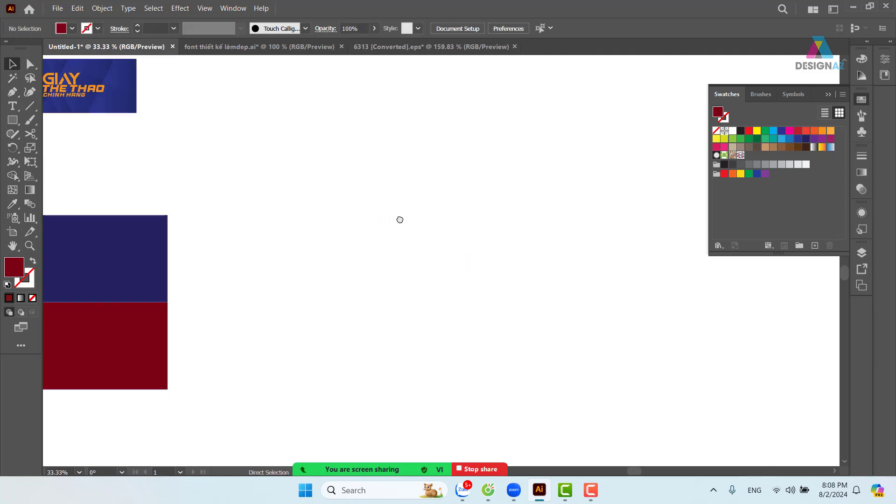
{"action": "left_click_drag", "start_coordinate": [310, 174], "coordinate": [376, 303]}
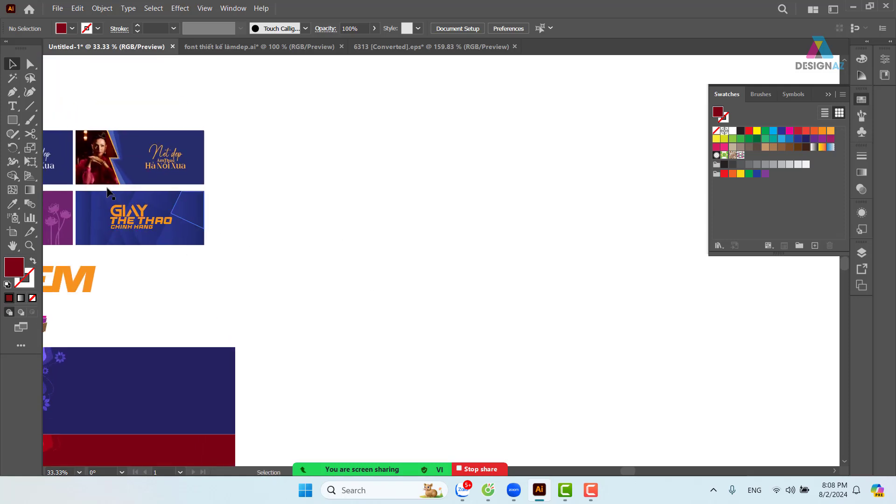
{"action": "key", "text": "m"}
{"action": "mouse_move", "coordinate": [284, 127]}
{"action": "left_mouse_down"}
{"action": "mouse_move", "coordinate": [418, 194]}
{"action": "mouse_move", "coordinate": [476, 205]}
{"action": "left_mouse_up"}
{"action": "left_click", "coordinate": [12, 64]}
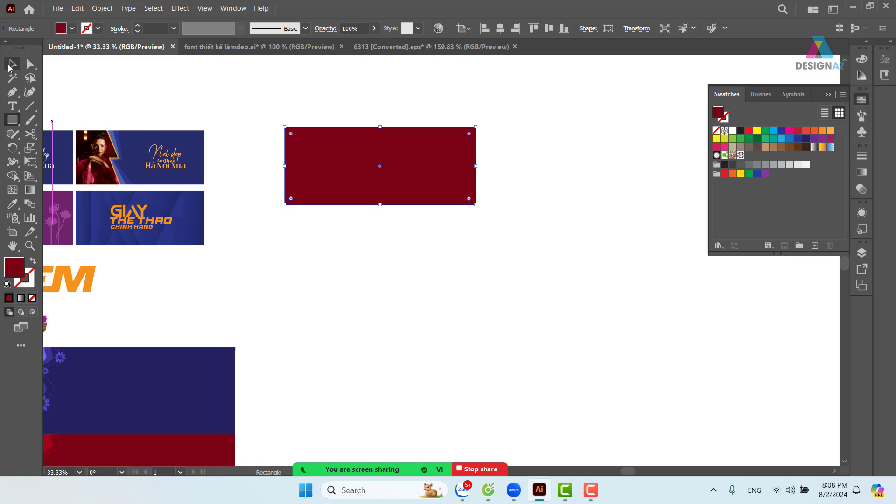
Narrow the dark red rectangle by moving its right side inward
{"action": "left_click", "coordinate": [376, 84]}
{"action": "left_click", "coordinate": [415, 165]}
{"action": "key", "text": "z"}
{"action": "left_click_drag", "start_coordinate": [272, 114], "coordinate": [398, 158]}
{"action": "key", "text": "v"}
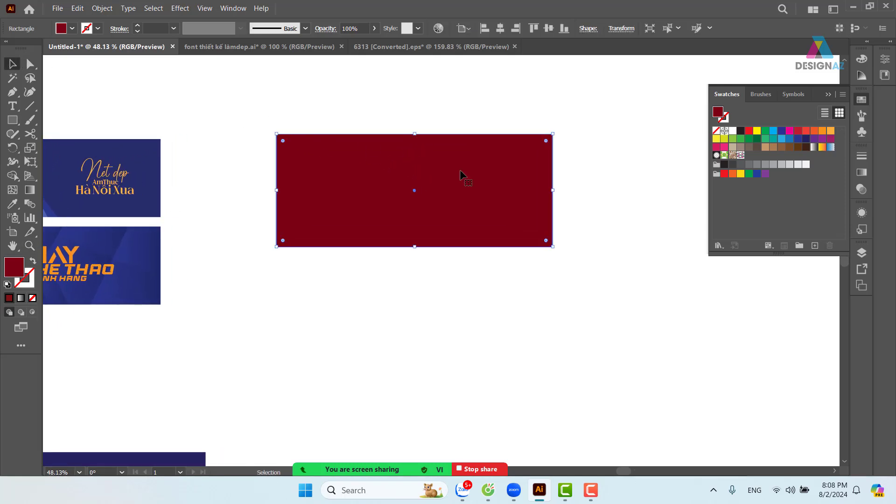
{"action": "left_click_drag", "start_coordinate": [554, 193], "coordinate": [512, 193]}
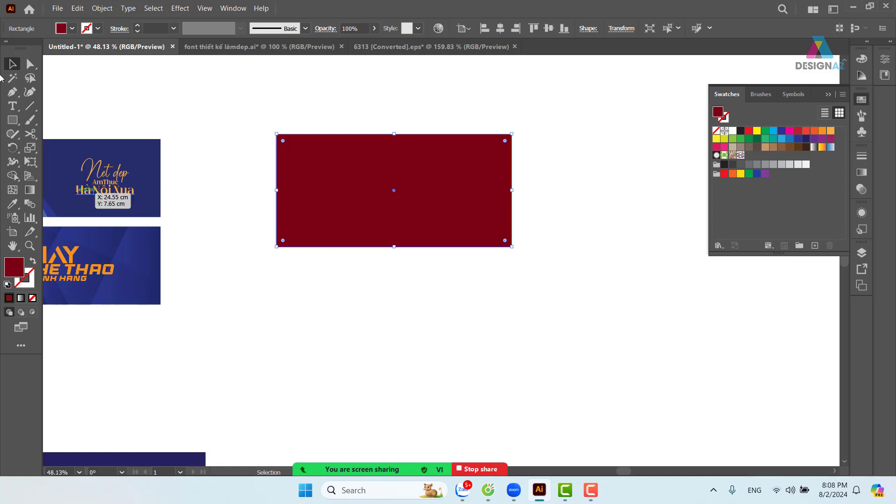
Convert the rectangle's top-left anchor point to smooth and adjust its direction handles to curve the corner
{"action": "left_click", "coordinate": [30, 64]}
{"action": "left_click_drag", "start_coordinate": [259, 112], "coordinate": [309, 172]}
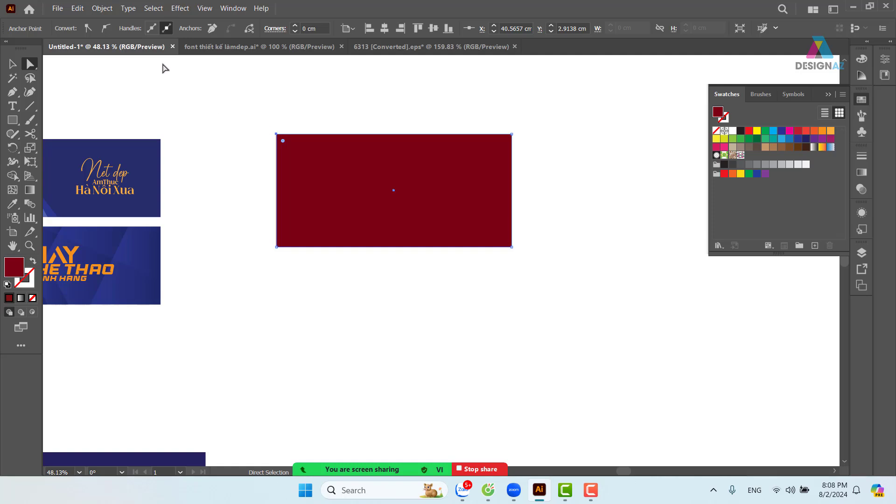
{"action": "left_click", "coordinate": [107, 29]}
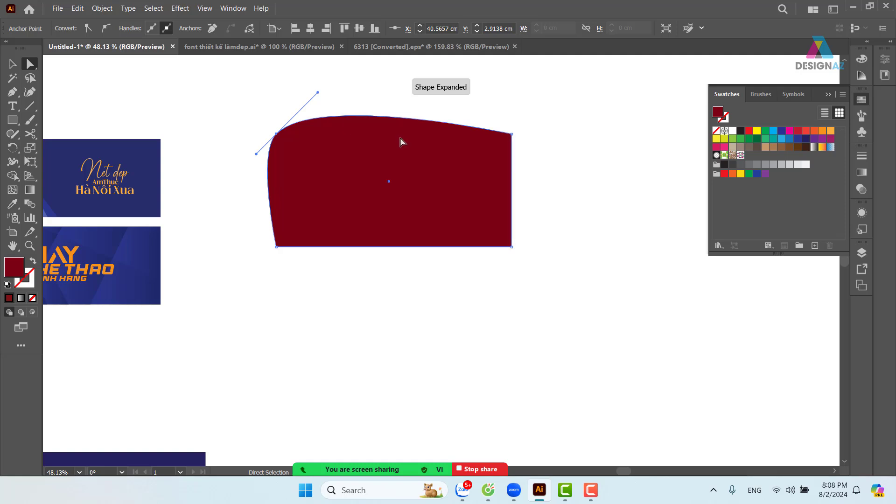
{"action": "left_click_drag", "start_coordinate": [318, 90], "coordinate": [346, 189]}
{"action": "left_click_drag", "start_coordinate": [318, 93], "coordinate": [311, 115]}
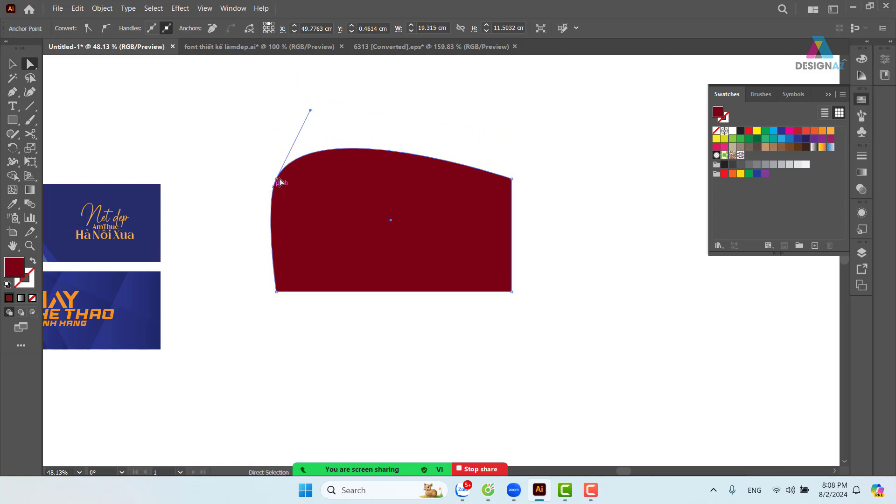
{"action": "left_click_drag", "start_coordinate": [258, 151], "coordinate": [295, 203]}
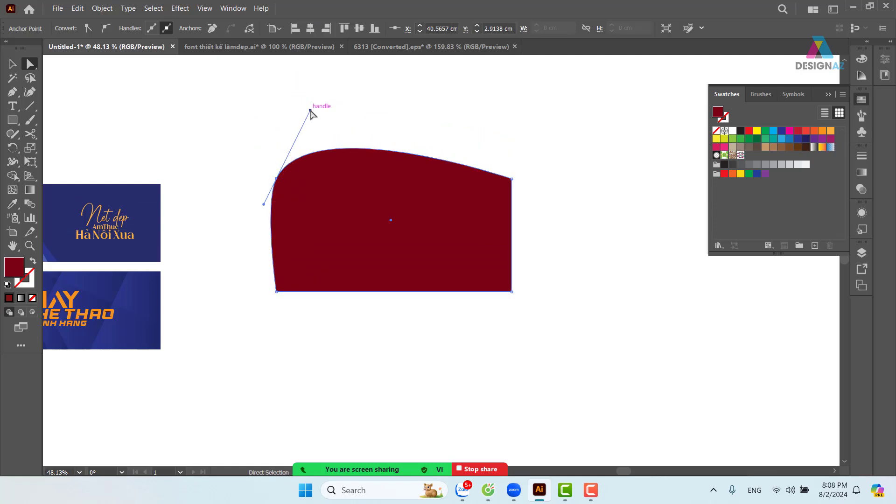
{"action": "left_click_drag", "start_coordinate": [311, 111], "coordinate": [324, 132]}
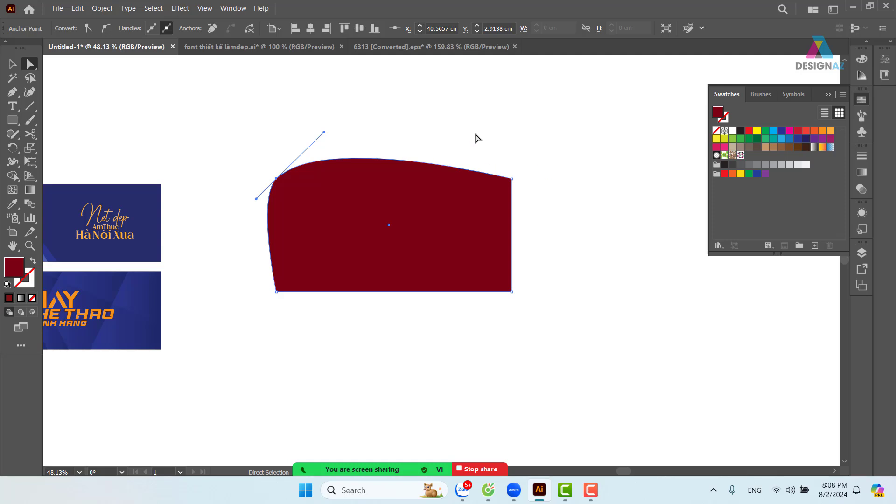
Convert the top-right anchor point to smooth and adjust the upper handles on both sides into a symmetrical domed top
{"action": "left_click_drag", "start_coordinate": [476, 134], "coordinate": [543, 222]}
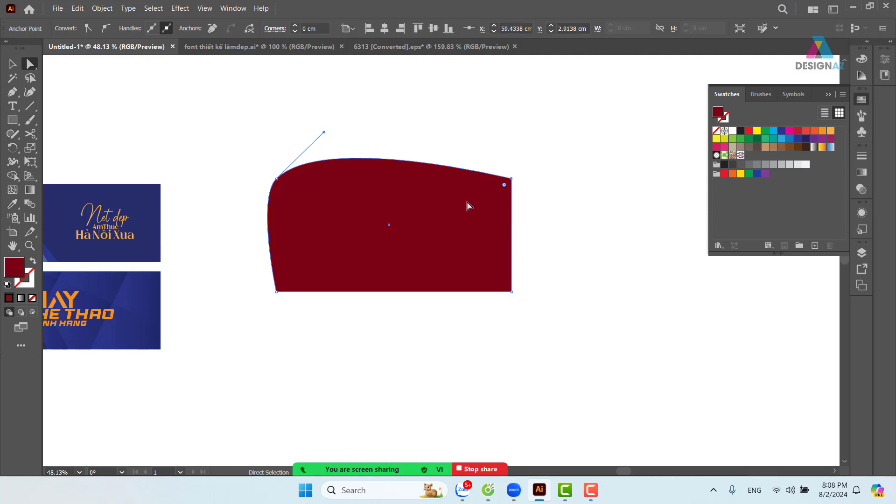
{"action": "left_click", "coordinate": [106, 28]}
{"action": "mouse_move", "coordinate": [475, 132]}
{"action": "left_mouse_down"}
{"action": "mouse_move", "coordinate": [424, 242]}
{"action": "mouse_move", "coordinate": [442, 64]}
{"action": "mouse_move", "coordinate": [415, 209]}
{"action": "mouse_move", "coordinate": [384, 244]}
{"action": "mouse_move", "coordinate": [475, 73]}
{"action": "mouse_move", "coordinate": [448, 124]}
{"action": "left_mouse_up"}
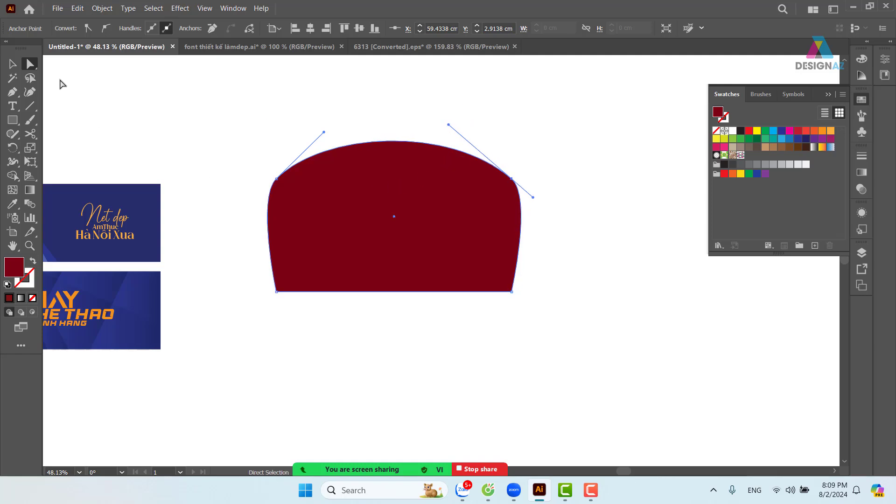
{"action": "left_click_drag", "start_coordinate": [324, 133], "coordinate": [320, 106]}
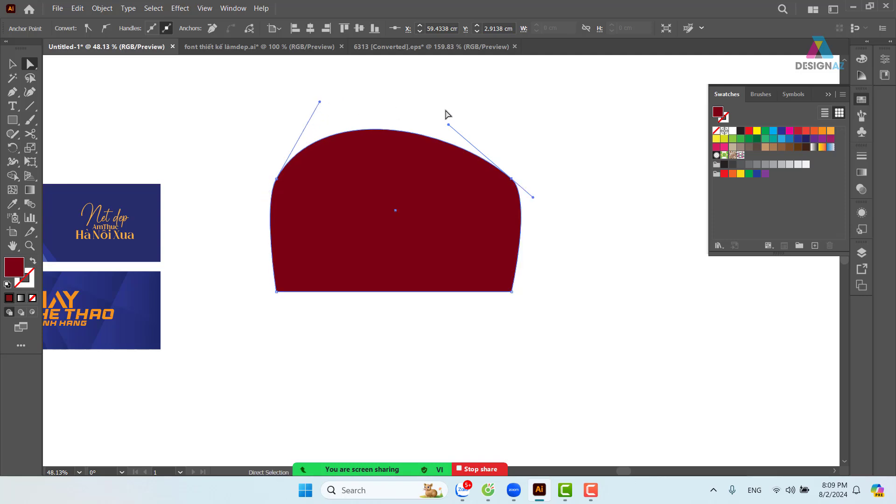
{"action": "left_click_drag", "start_coordinate": [448, 125], "coordinate": [461, 100]}
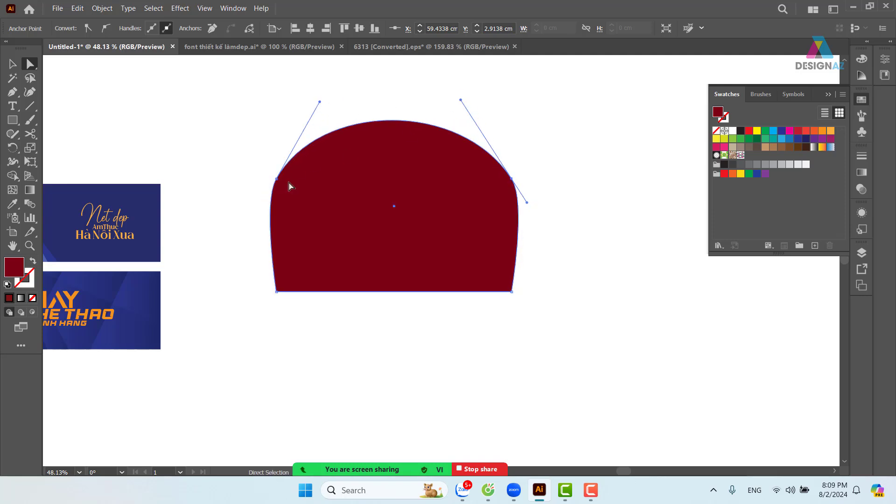
Retract the lower handles of both top anchors on the dome to straighten its sides, and pull the top-right anchor's upper handle up and outward
{"action": "left_click", "coordinate": [276, 178]}
{"action": "left_click_drag", "start_coordinate": [263, 205], "coordinate": [276, 179]}
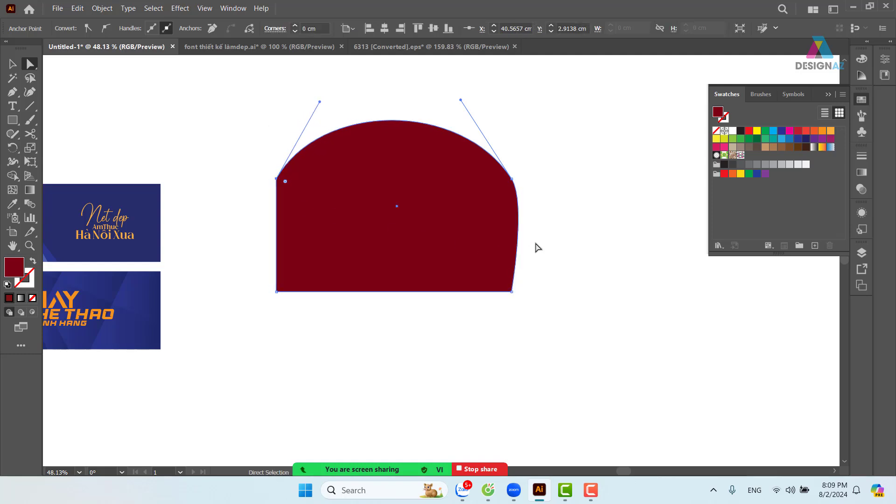
{"action": "left_click", "coordinate": [512, 179]}
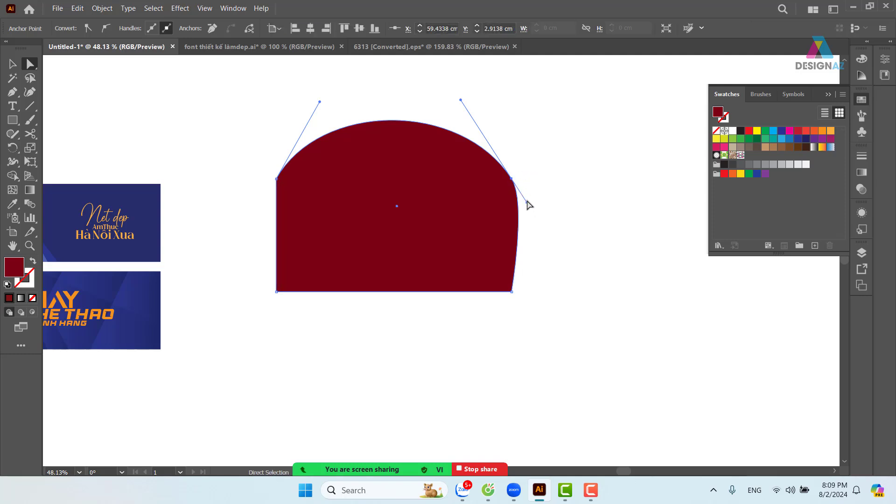
{"action": "left_click", "coordinate": [525, 193]}
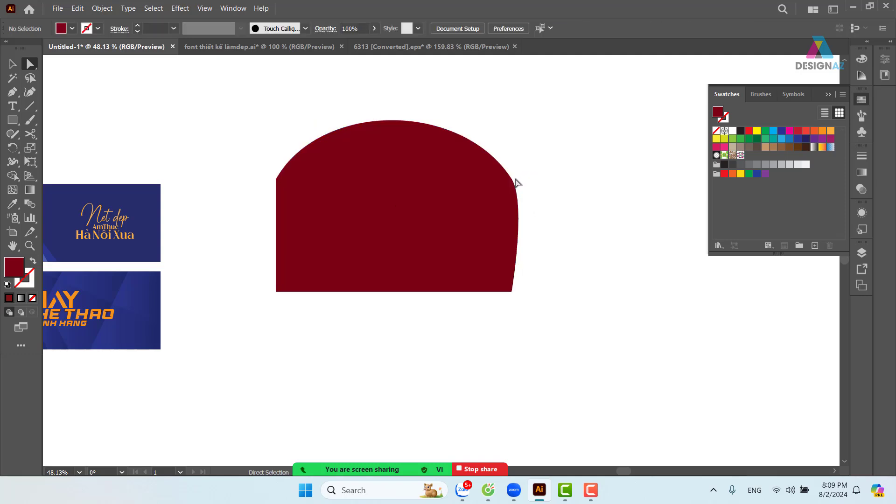
{"action": "left_click", "coordinate": [515, 181]}
{"action": "left_click_drag", "start_coordinate": [529, 203], "coordinate": [512, 180]}
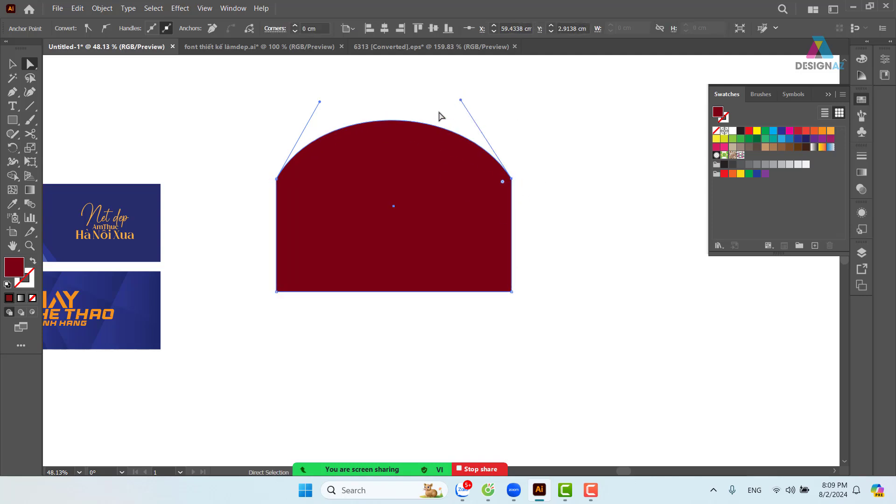
{"action": "left_click_drag", "start_coordinate": [462, 100], "coordinate": [503, 77]}
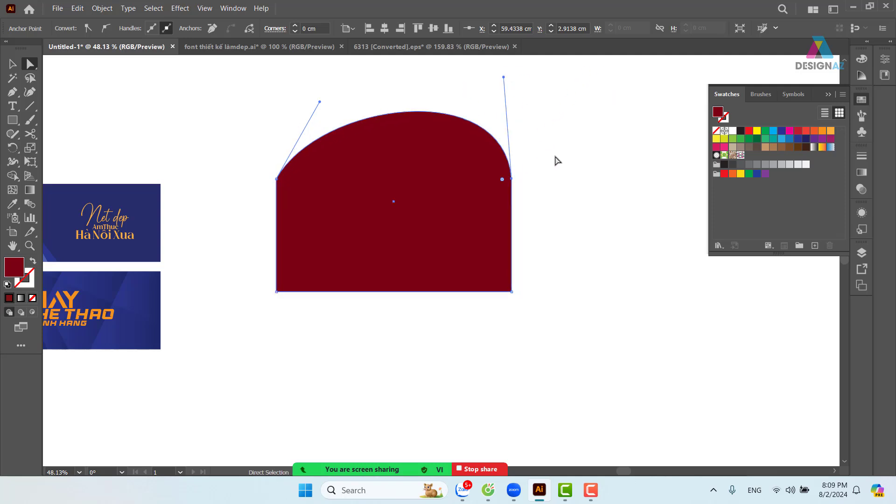
{"action": "left_click_drag", "start_coordinate": [610, 253], "coordinate": [447, 247]}
Switch to the Zoom meeting controls, mute all participants and minimise the participants window
{"action": "mouse_move", "coordinate": [293, 465]}
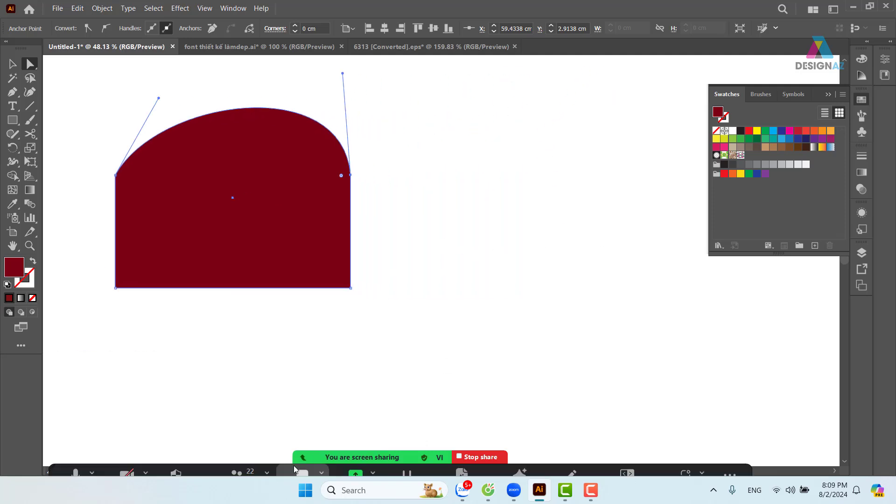
{"action": "left_click", "coordinate": [235, 461]}
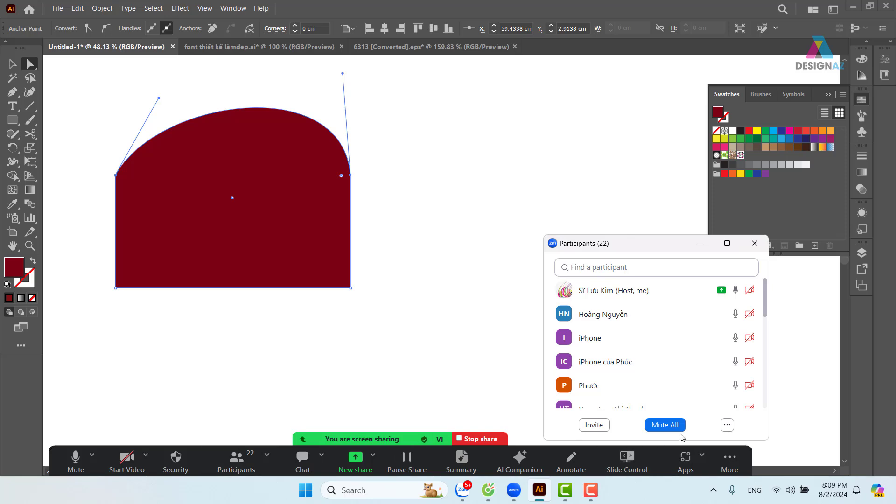
{"action": "left_click", "coordinate": [665, 424]}
{"action": "left_click", "coordinate": [512, 275]}
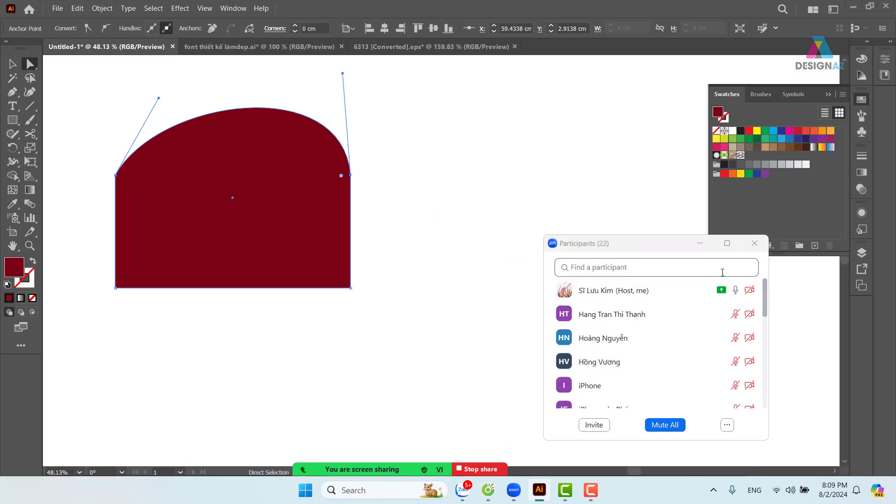
{"action": "left_click", "coordinate": [700, 243]}
Draw a new dark red rectangle in the empty area to the right of the dome shape
{"action": "key", "text": "m"}
{"action": "key", "text": "ctrl+shift+a"}
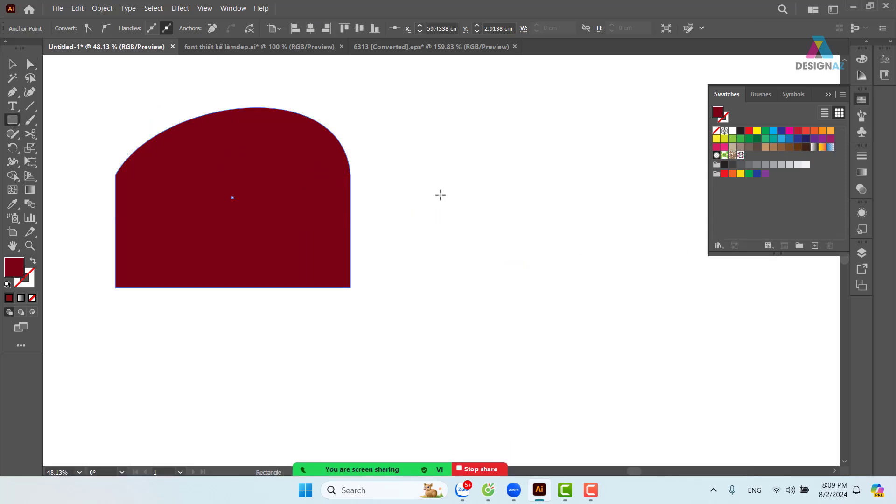
{"action": "left_click_drag", "start_coordinate": [419, 144], "coordinate": [587, 281]}
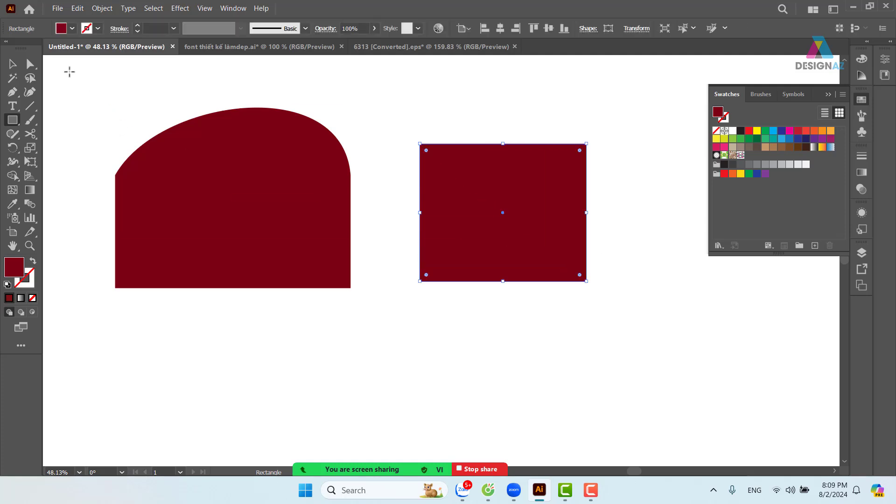
Convert the new rectangle's top-left anchor point to smooth and pull its upper direction handle upward
{"action": "left_click", "coordinate": [35, 64]}
{"action": "left_click_drag", "start_coordinate": [577, 191], "coordinate": [559, 199]}
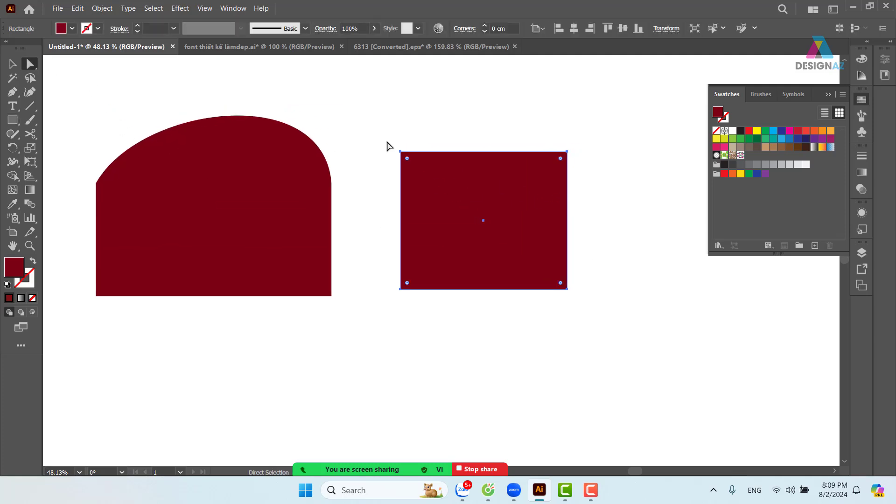
{"action": "left_click_drag", "start_coordinate": [379, 130], "coordinate": [426, 180]}
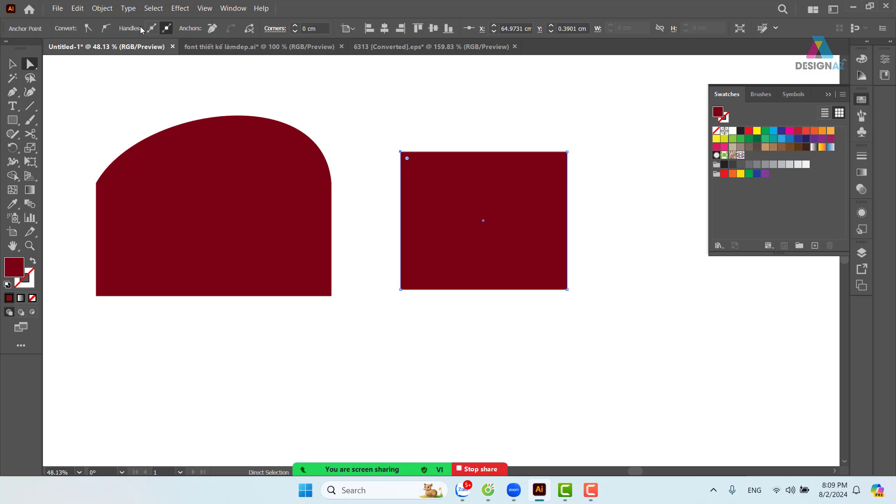
{"action": "left_click", "coordinate": [106, 28]}
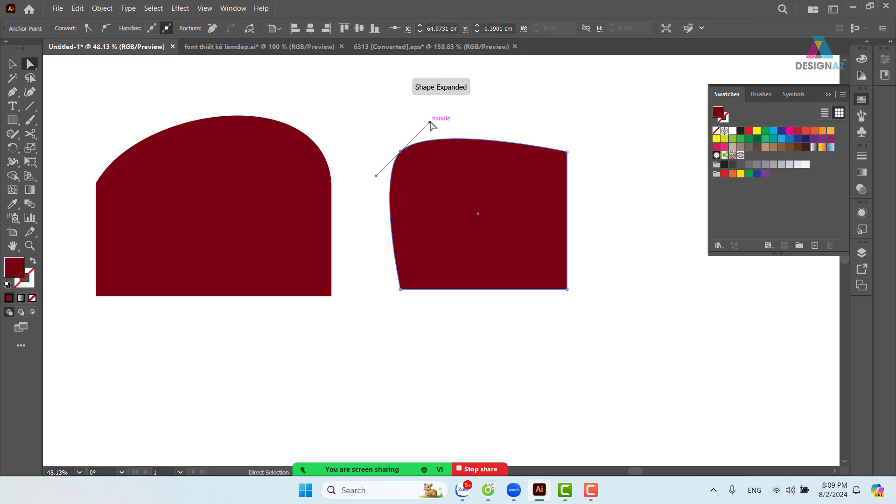
{"action": "left_click_drag", "start_coordinate": [430, 122], "coordinate": [423, 83]}
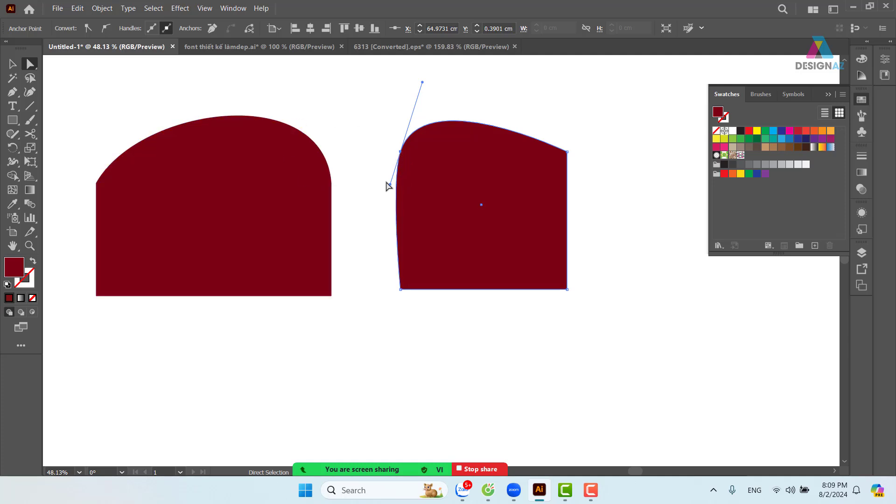
{"action": "left_click_drag", "start_coordinate": [392, 183], "coordinate": [297, 129]}
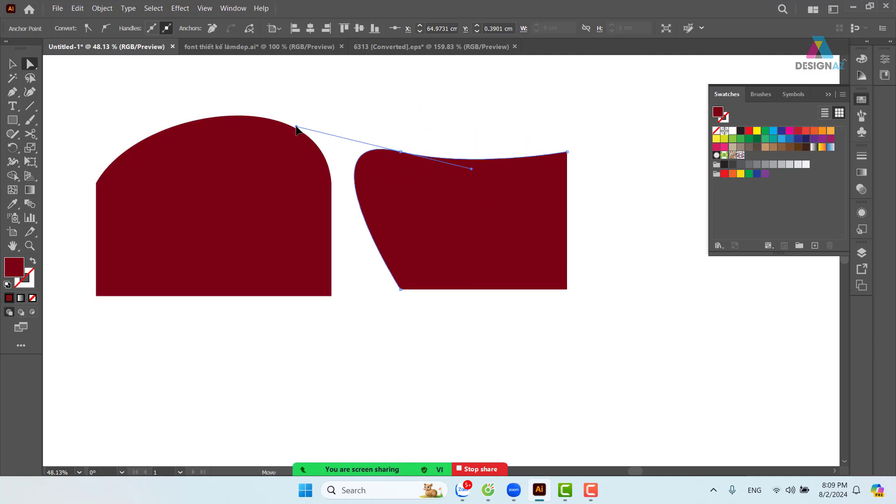
{"action": "key", "text": "ctrl+z"}
{"action": "key", "text": "ctrl+z"}
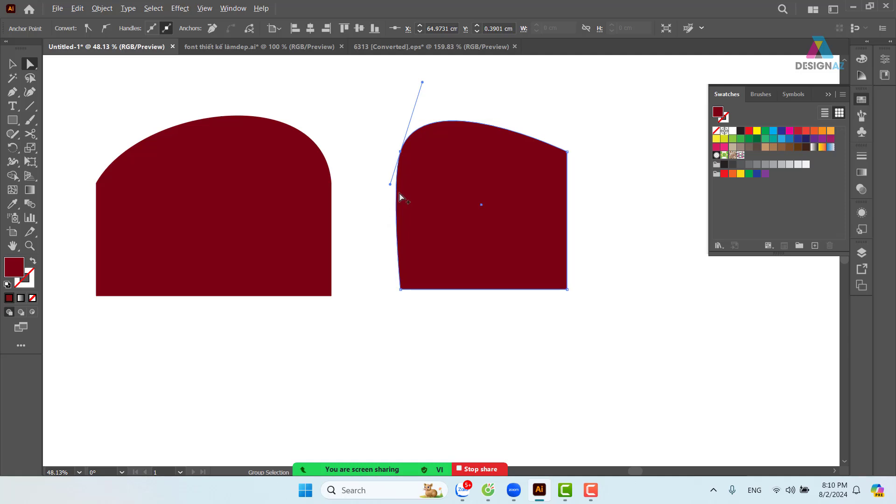
Swing the top-left anchor's lower handle outward independently to form a cusp, and move the bottom-right anchor inward to just below it
{"action": "left_click_drag", "start_coordinate": [392, 186], "coordinate": [300, 141]}
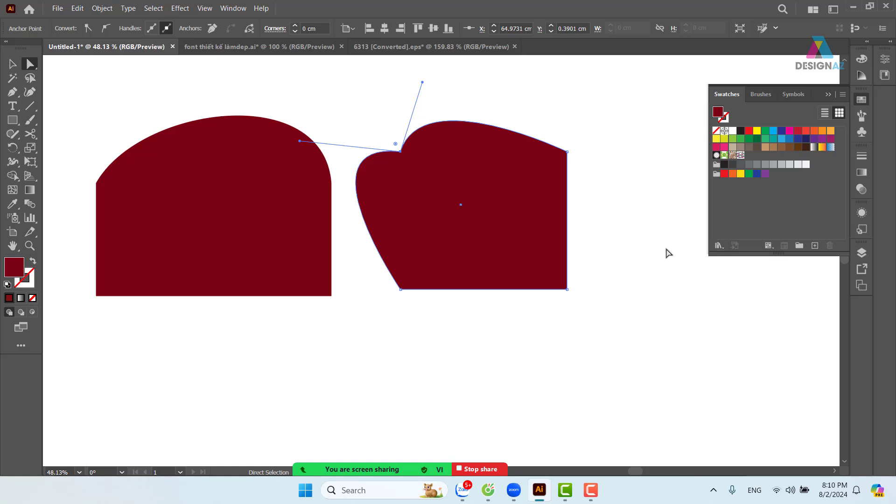
{"action": "left_click", "coordinate": [560, 285]}
{"action": "left_click_drag", "start_coordinate": [558, 285], "coordinate": [440, 142]}
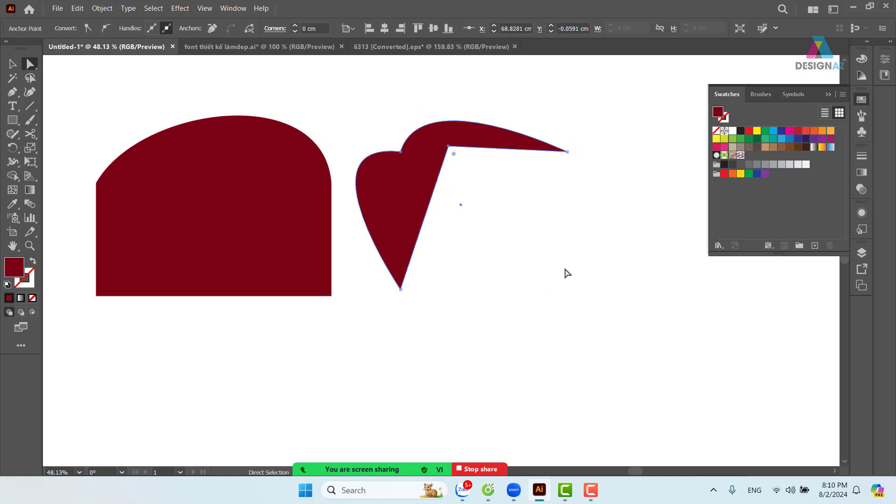
{"action": "left_click_drag", "start_coordinate": [449, 146], "coordinate": [414, 173]}
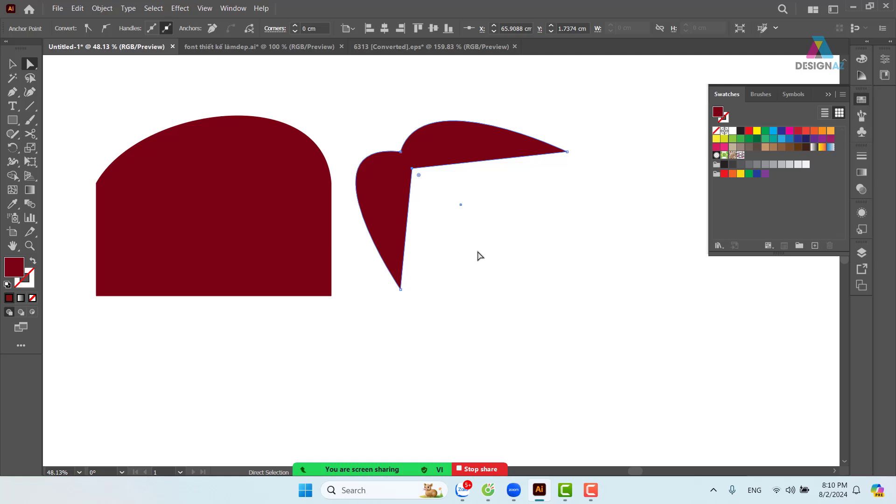
Convert the inner anchor point to smooth and split its handles so the inner edge follows the outer two-lobed curve, then deselect the shape
{"action": "left_click", "coordinate": [106, 28]}
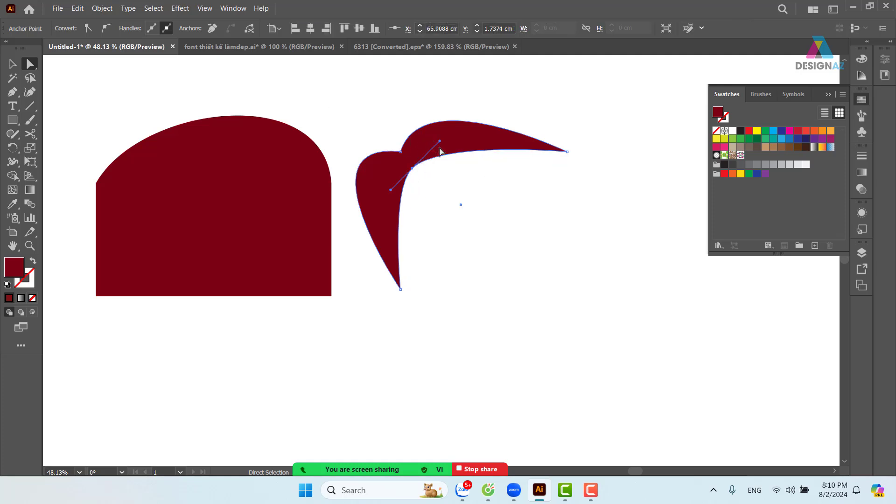
{"action": "key", "text": "alt"}
{"action": "left_click_drag", "start_coordinate": [441, 143], "coordinate": [423, 105]}
{"action": "left_click_drag", "start_coordinate": [412, 171], "coordinate": [327, 153]}
{"action": "left_click", "coordinate": [13, 64]}
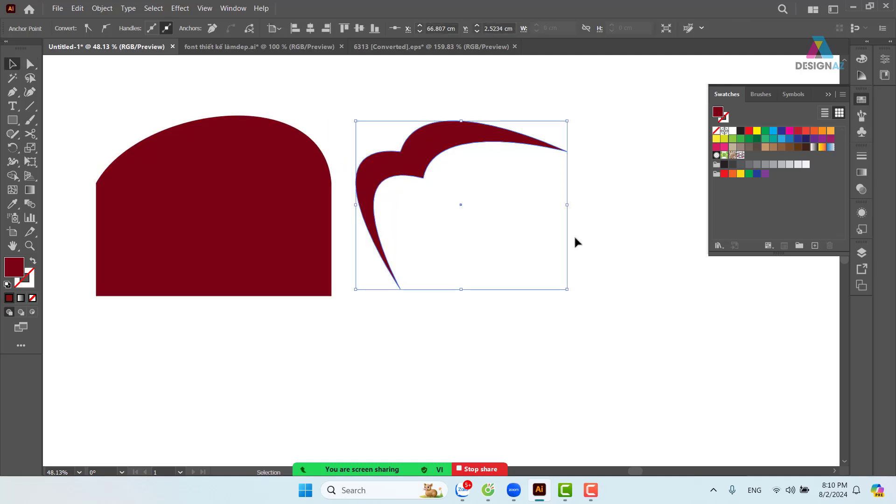
{"action": "left_click", "coordinate": [579, 236]}
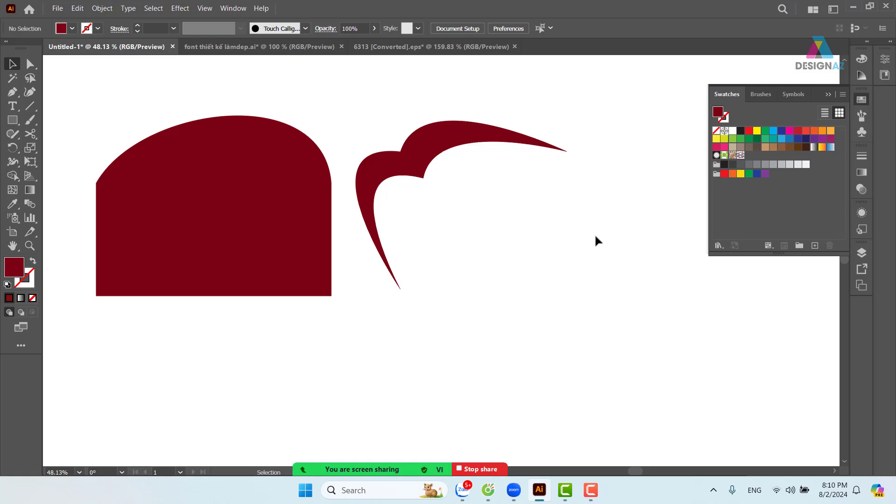
Duplicate the two-lobed curved shape twice toward its inner side, scaling each copy smaller than the one before
{"action": "left_click_drag", "start_coordinate": [421, 162], "coordinate": [460, 197]}
{"action": "left_click_drag", "start_coordinate": [608, 156], "coordinate": [568, 189]}
{"action": "left_click_drag", "start_coordinate": [463, 195], "coordinate": [477, 230]}
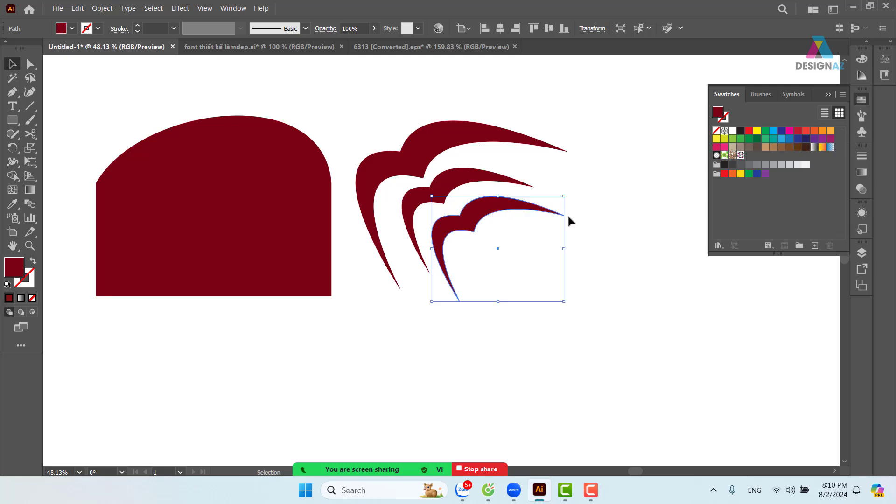
{"action": "left_click_drag", "start_coordinate": [564, 195], "coordinate": [466, 211]}
Rotate the middle and smallest copies slightly counterclockwise and position them nested inside the large curved shape
{"action": "left_click", "coordinate": [516, 182]}
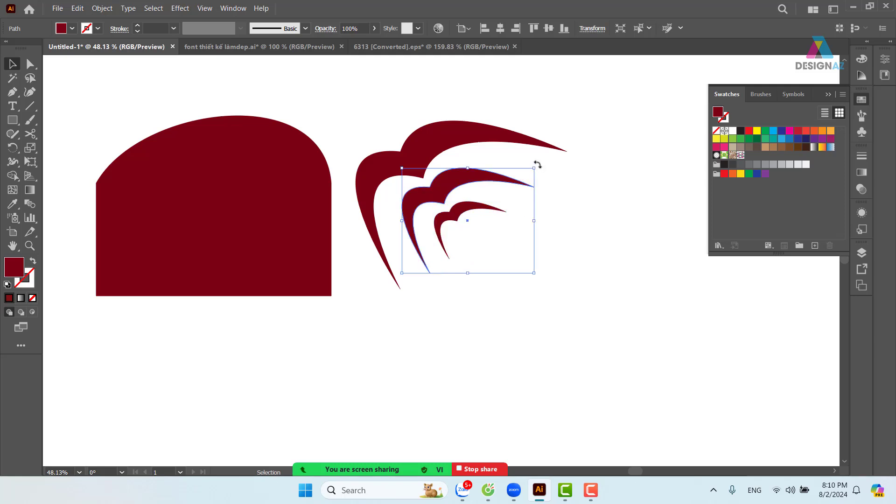
{"action": "left_click_drag", "start_coordinate": [537, 164], "coordinate": [524, 152]}
{"action": "left_click_drag", "start_coordinate": [460, 216], "coordinate": [468, 231]}
{"action": "left_click_drag", "start_coordinate": [518, 216], "coordinate": [464, 217]}
{"action": "left_click", "coordinate": [583, 225]}
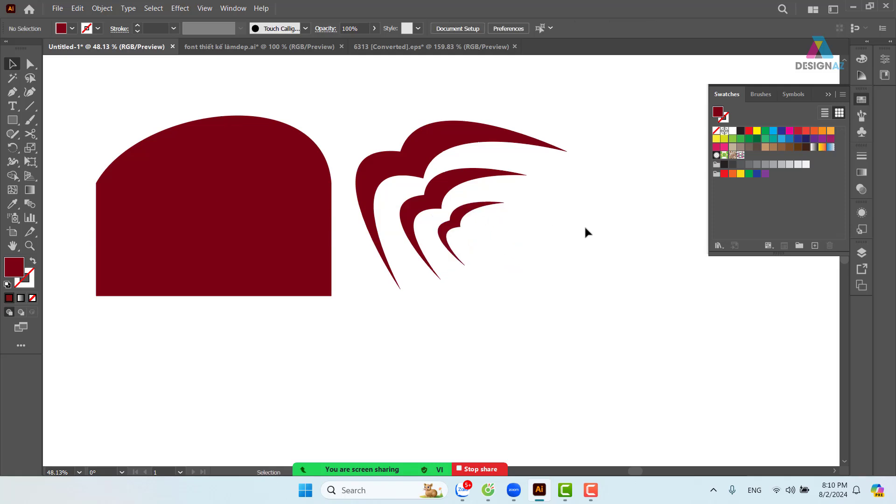
Duplicate the large dark blue rectangle into the empty area directly to its right
{"action": "left_click_drag", "start_coordinate": [551, 262], "coordinate": [535, 269]}
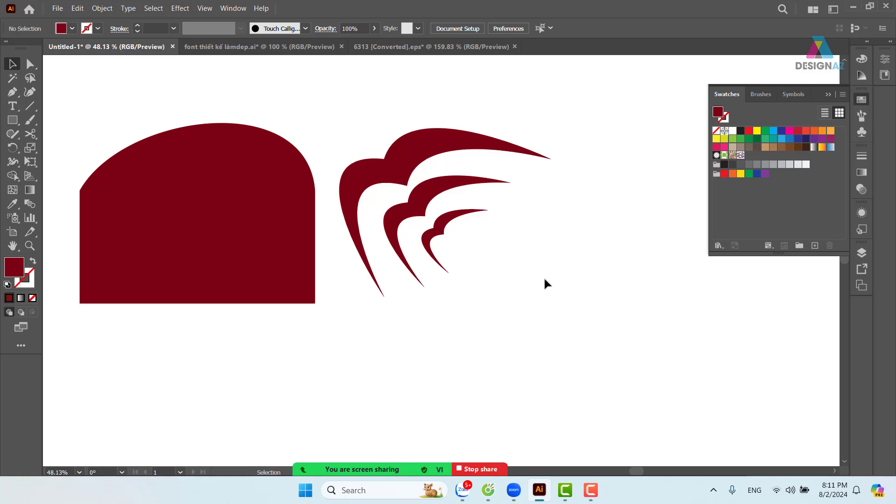
{"action": "left_click_drag", "start_coordinate": [440, 289], "coordinate": [572, 192]}
{"action": "left_click_drag", "start_coordinate": [325, 280], "coordinate": [462, 206]}
{"action": "left_click", "coordinate": [266, 324]}
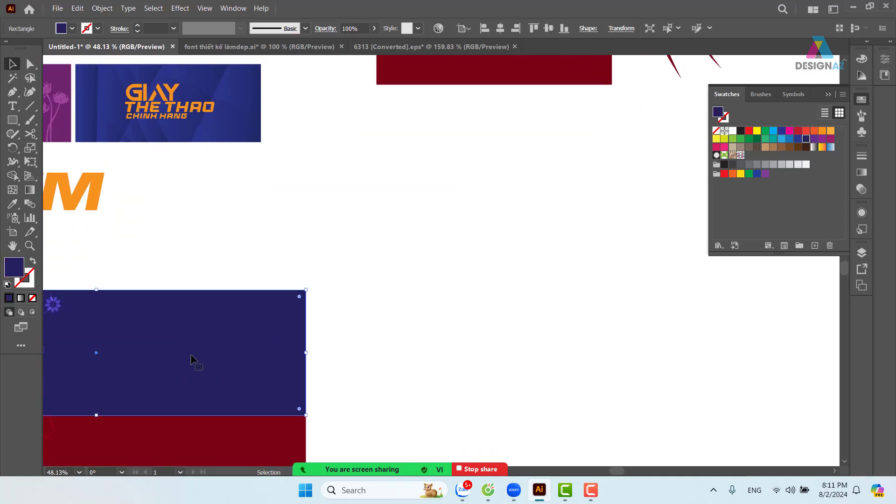
{"action": "left_click_drag", "start_coordinate": [191, 360], "coordinate": [639, 314]}
{"action": "left_click_drag", "start_coordinate": [571, 354], "coordinate": [528, 251]}
{"action": "left_click_drag", "start_coordinate": [586, 255], "coordinate": [576, 254]}
{"action": "left_click_drag", "start_coordinate": [658, 231], "coordinate": [536, 240]}
{"action": "left_click", "coordinate": [618, 190]}
{"action": "key", "text": "ctrl+space"}
{"action": "left_click_drag", "start_coordinate": [322, 211], "coordinate": [394, 238]}
{"action": "left_click", "coordinate": [13, 65]}
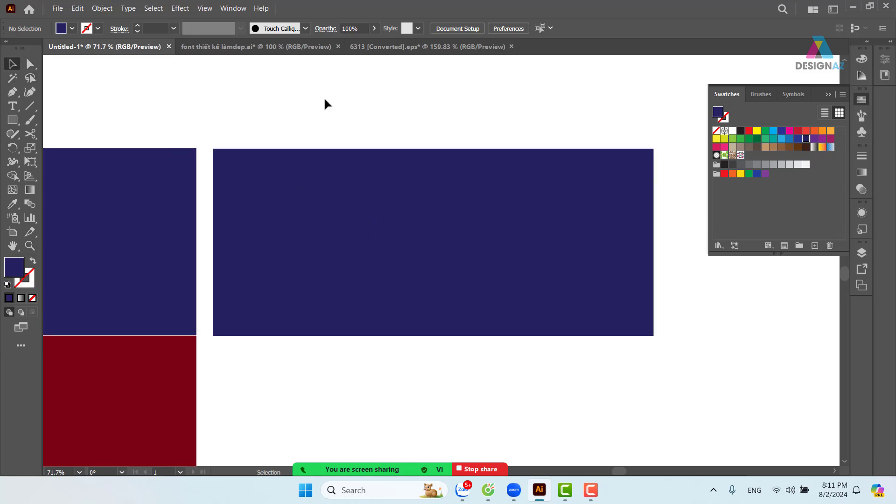
Paste a copy in front of the duplicated blue rectangle, narrow it to about its left third, and fill it with orange
{"action": "left_click", "coordinate": [380, 194]}
{"action": "left_click", "coordinate": [438, 214]}
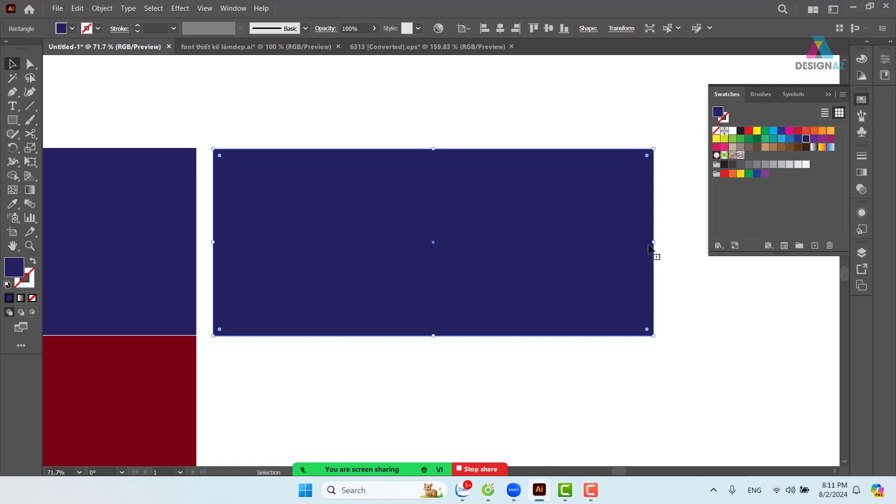
{"action": "left_click_drag", "start_coordinate": [655, 242], "coordinate": [361, 243]}
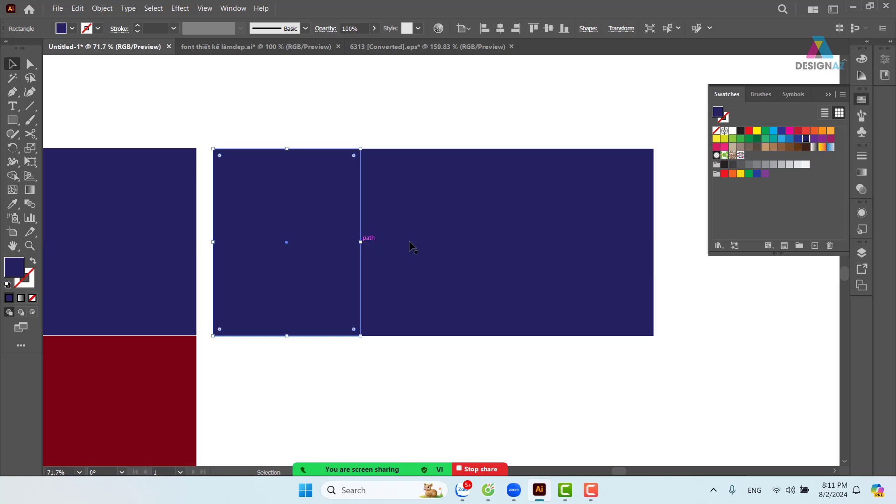
{"action": "left_click", "coordinate": [822, 133]}
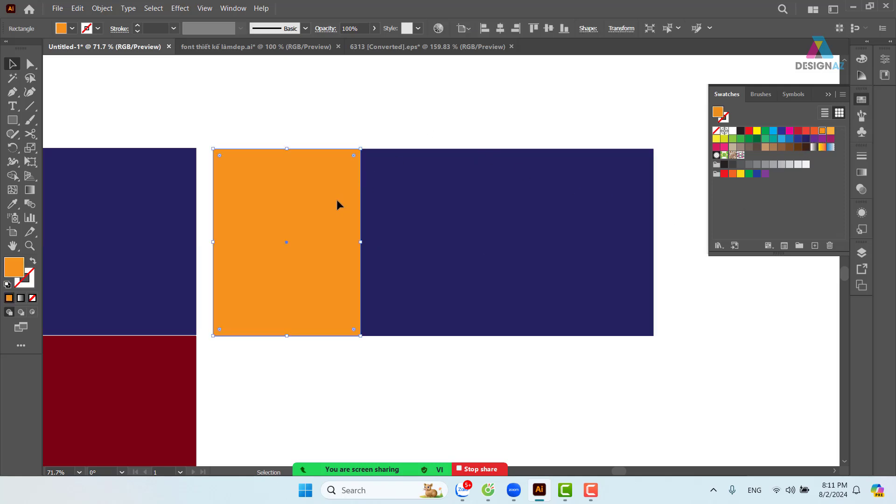
Convert the orange rectangle's lower-right anchor to smooth and extend its upper handle up and outward to bulge the right edge
{"action": "left_click", "coordinate": [31, 64]}
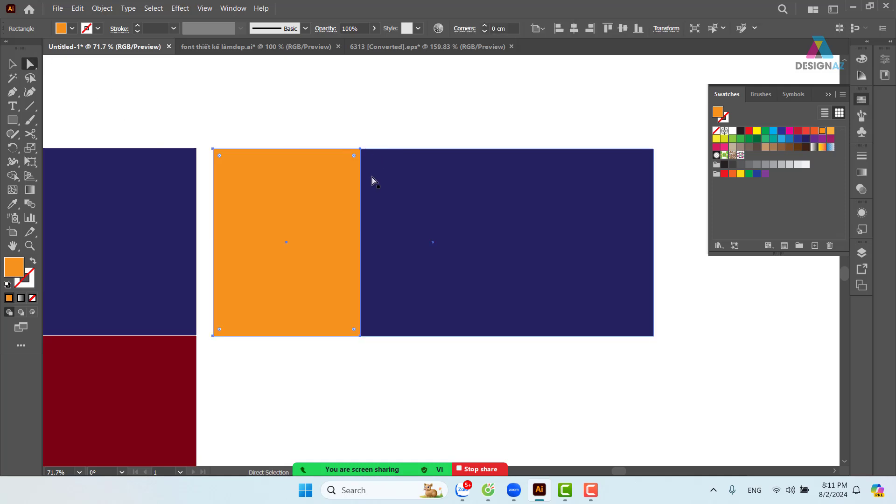
{"action": "left_click", "coordinate": [360, 336]}
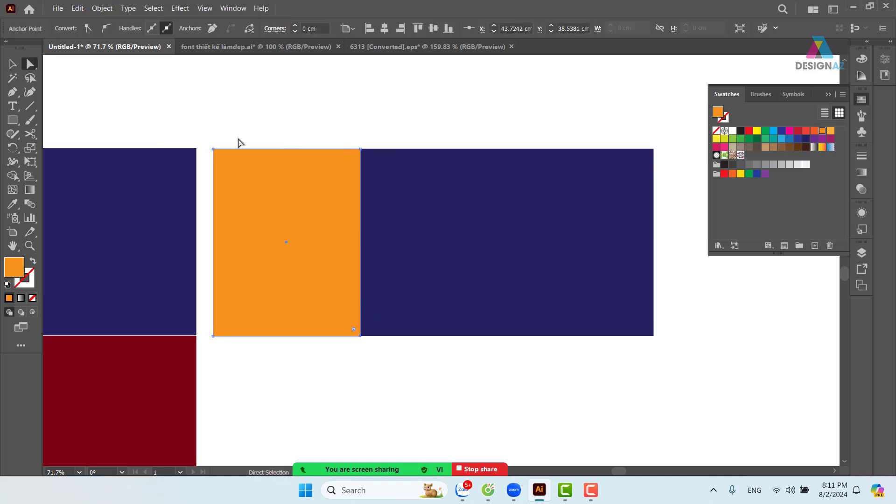
{"action": "left_click", "coordinate": [106, 28]}
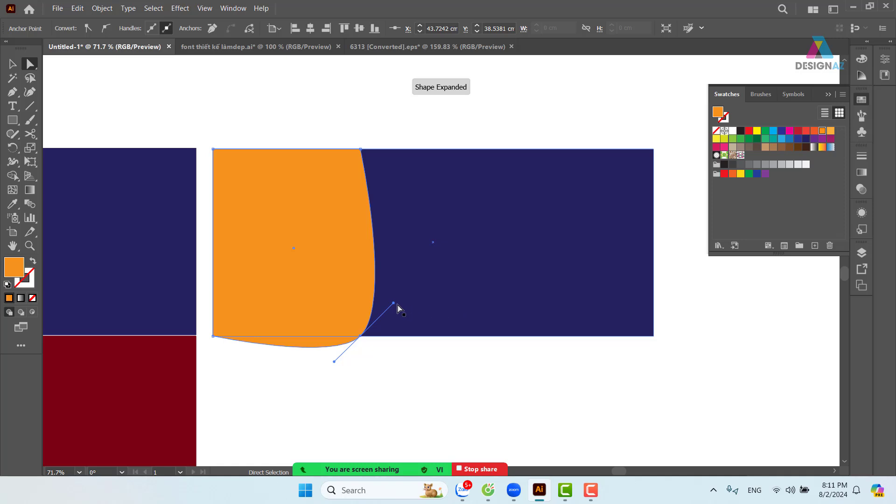
{"action": "left_click_drag", "start_coordinate": [393, 306], "coordinate": [443, 229]}
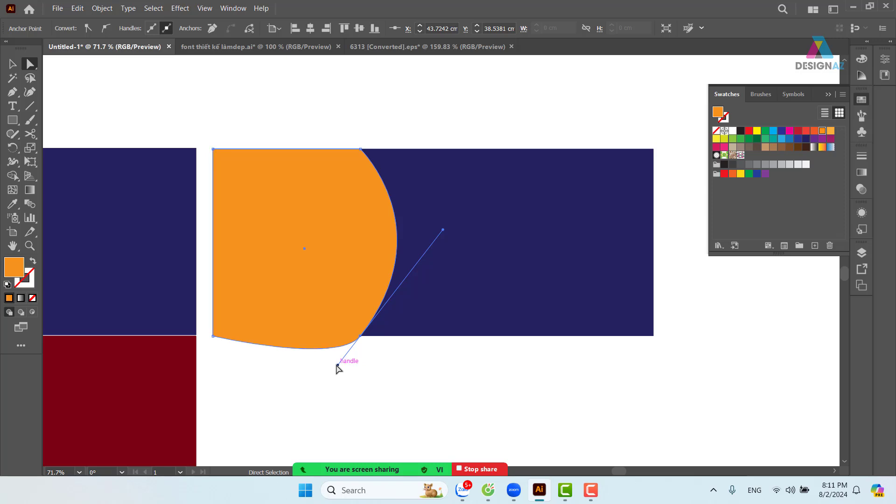
{"action": "left_click_drag", "start_coordinate": [342, 364], "coordinate": [363, 339]}
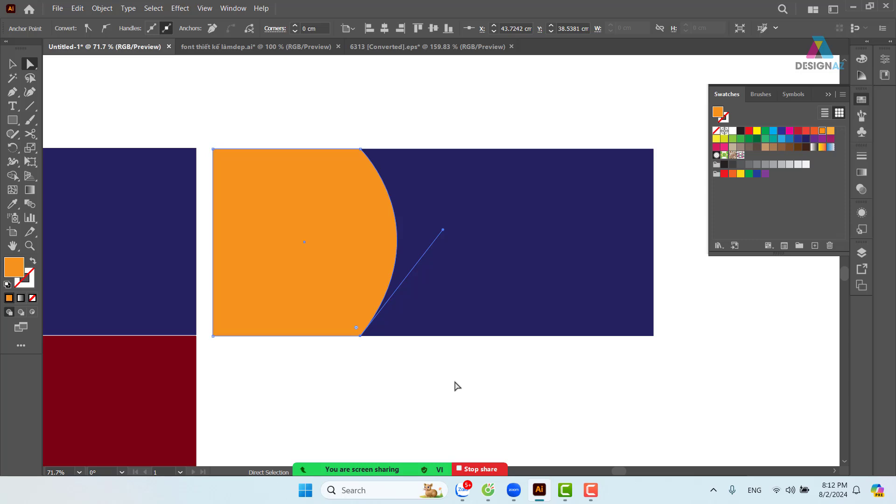
{"action": "key", "text": "ctrl+z"}
{"action": "key", "text": "ctrl+z"}
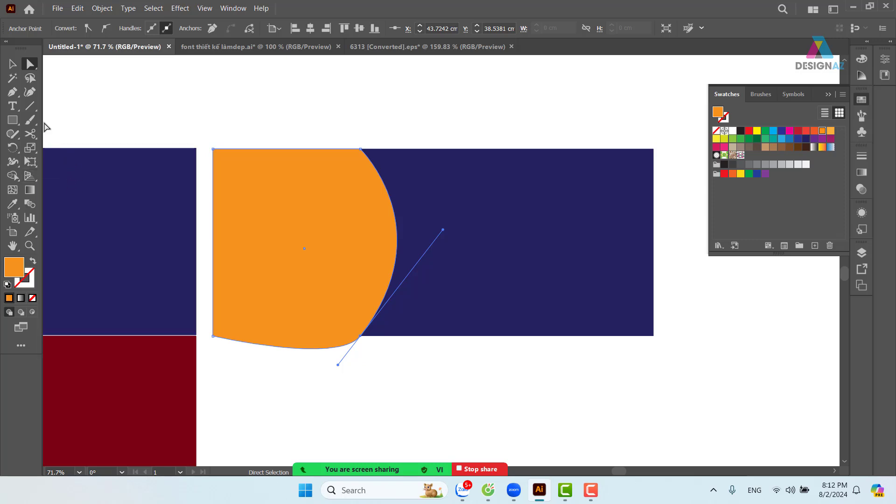
Collapse the lower handle of the orange shape's lower-right anchor onto the anchor with the Anchor Point tool, straightening the bottom edge
{"action": "key", "text": "p"}
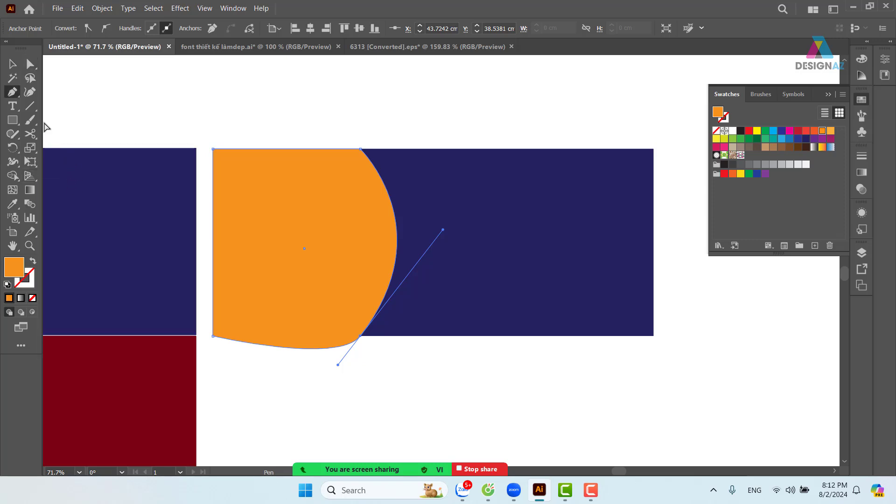
{"action": "left_click", "coordinate": [19, 97]}
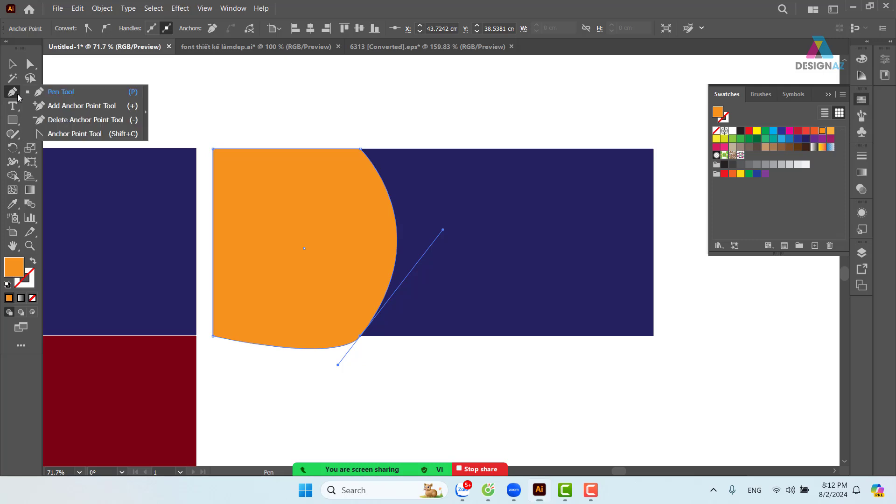
{"action": "left_click", "coordinate": [101, 135]}
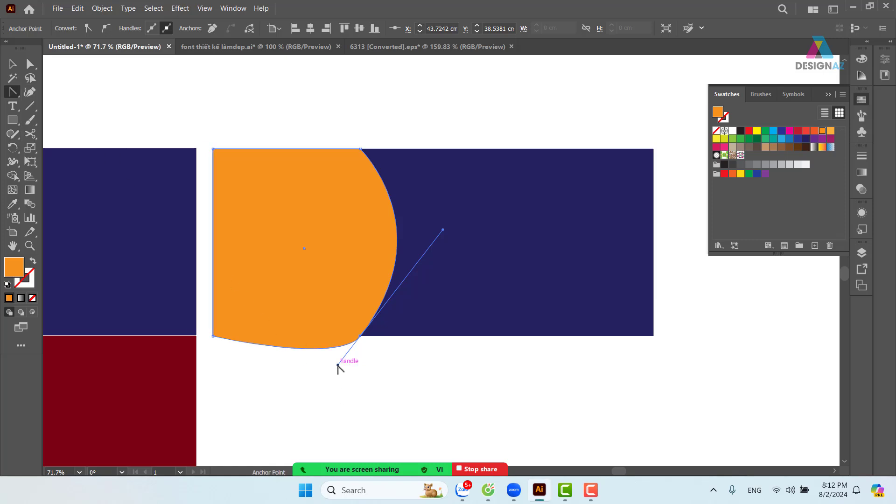
{"action": "left_click_drag", "start_coordinate": [337, 364], "coordinate": [360, 336]}
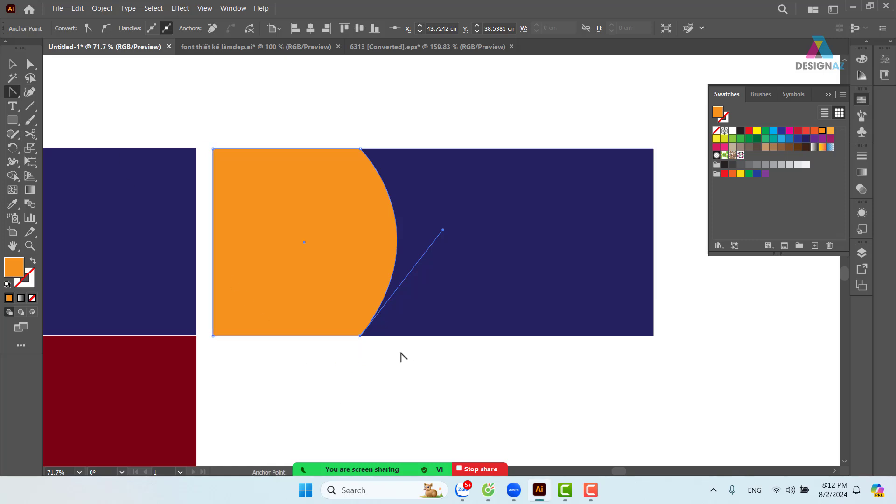
{"action": "left_click", "coordinate": [13, 64]}
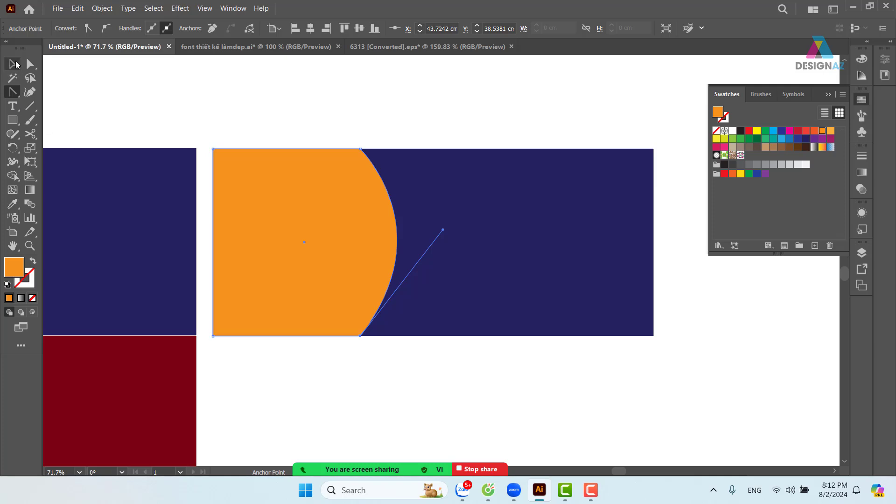
{"action": "left_click", "coordinate": [435, 122]}
Paste a copy of the curved orange panel in front and widen it slightly past the original's curved edge
{"action": "left_click", "coordinate": [305, 265]}
{"action": "key", "text": "space"}
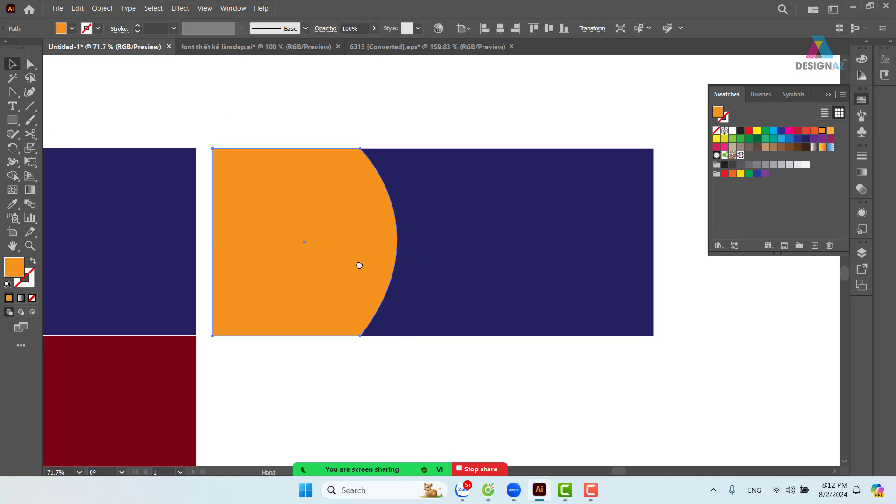
{"action": "left_click_drag", "start_coordinate": [359, 264], "coordinate": [319, 255]}
{"action": "key", "text": "a"}
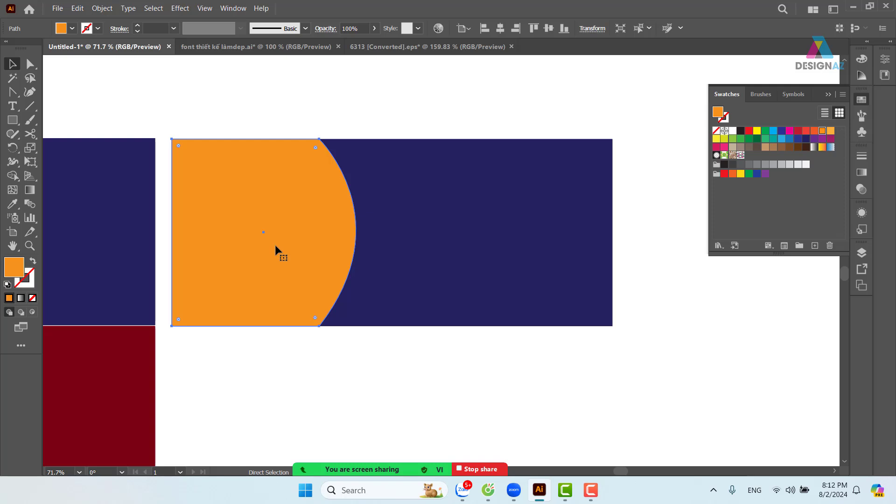
{"action": "key", "text": "v"}
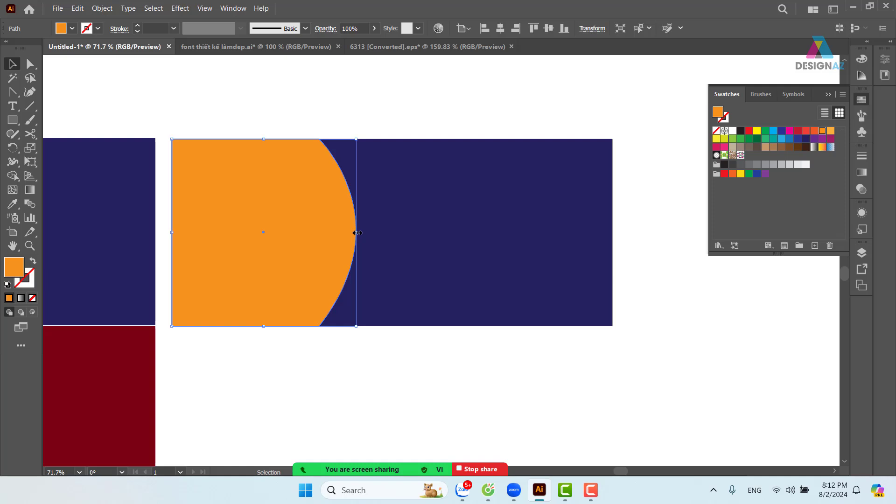
{"action": "left_click_drag", "start_coordinate": [357, 232], "coordinate": [374, 232]}
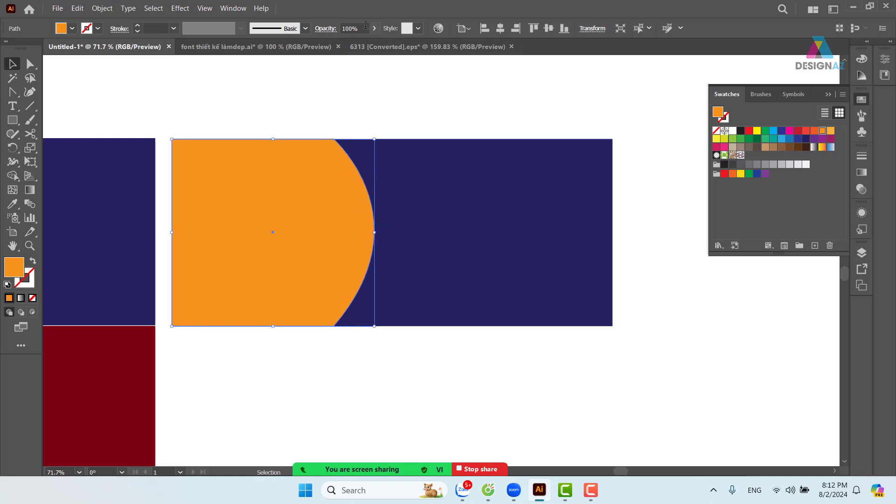
Set the widened orange copy's opacity to 50% and deselect it
{"action": "left_click", "coordinate": [341, 29]}
{"action": "type", "text": "50"}
{"action": "key", "text": "Return"}
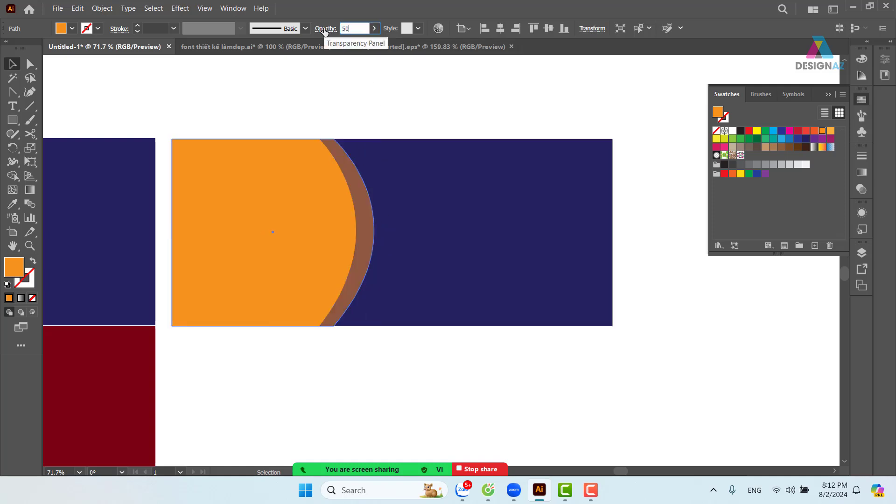
{"action": "left_click", "coordinate": [460, 108]}
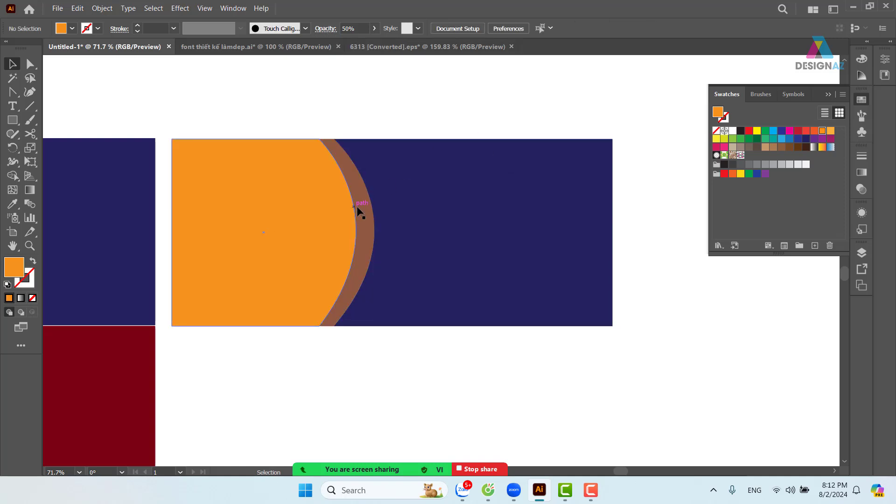
Move the 50% copy's lower-right anchor inward to nearly meet the solid orange panel's bottom corner, tapering the translucent band
{"action": "left_click", "coordinate": [364, 211]}
{"action": "key", "text": "a"}
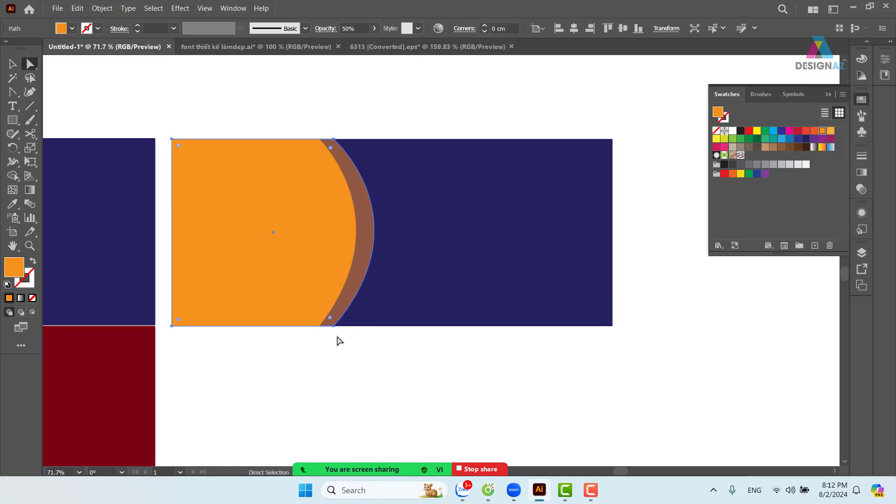
{"action": "left_click_drag", "start_coordinate": [333, 327], "coordinate": [323, 328]}
{"action": "left_click", "coordinate": [319, 327]}
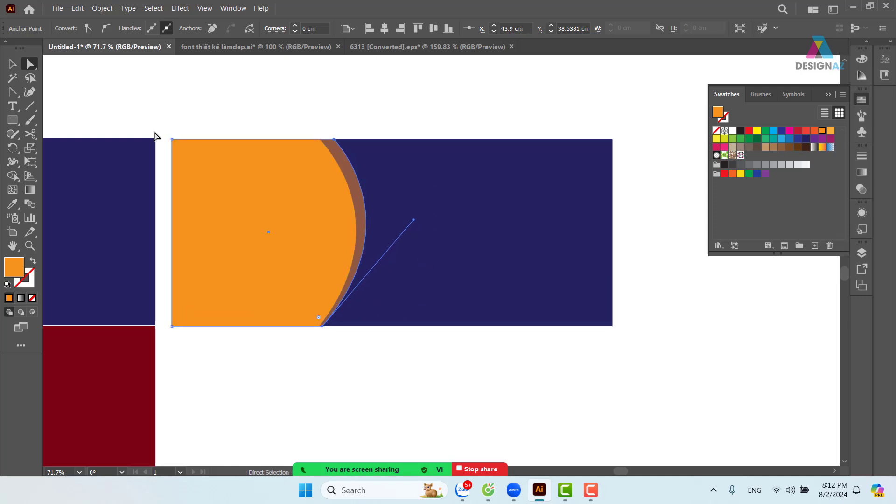
Paste a copy of the translucent curved shape in front and nudge it right to form a second outer band
{"action": "left_click", "coordinate": [12, 64]}
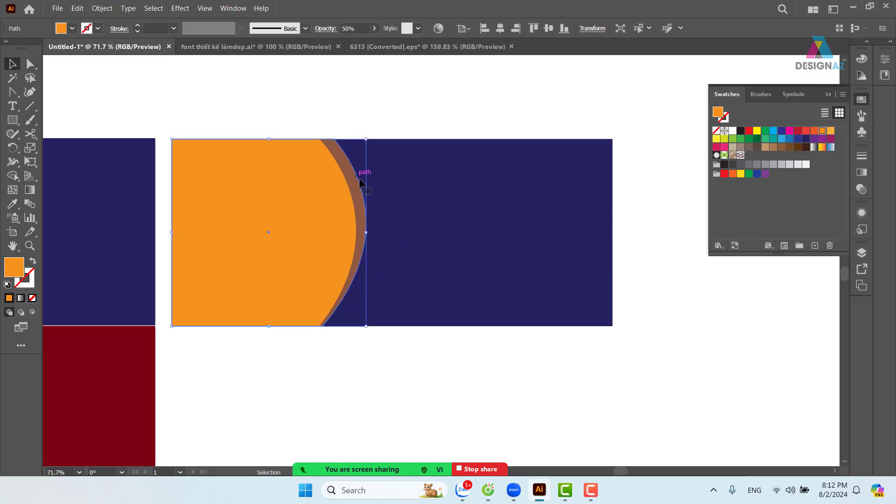
{"action": "key", "text": "ctrl"}
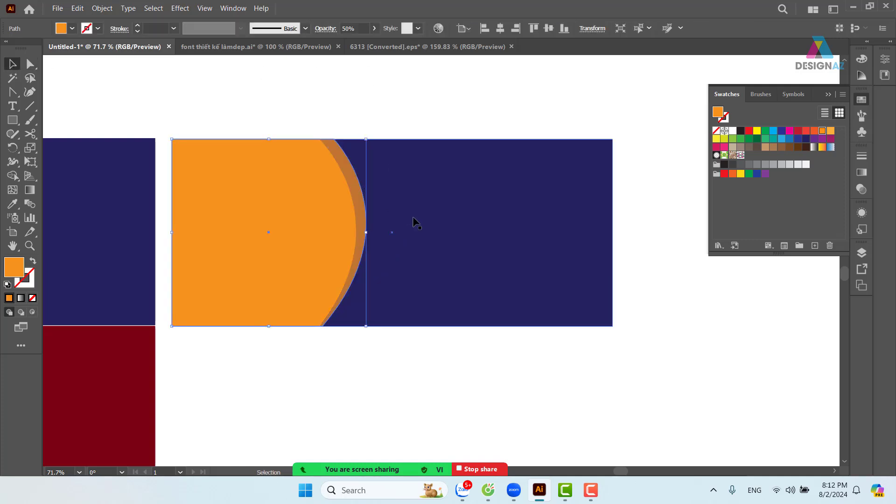
{"action": "key", "text": "shift+Right"}
{"action": "key", "text": "shift+Right"}
{"action": "key", "text": "shift+Right"}
{"action": "key", "text": "shift+Right"}
{"action": "key", "text": "shift+Right"}
{"action": "key", "text": "shift+Right"}
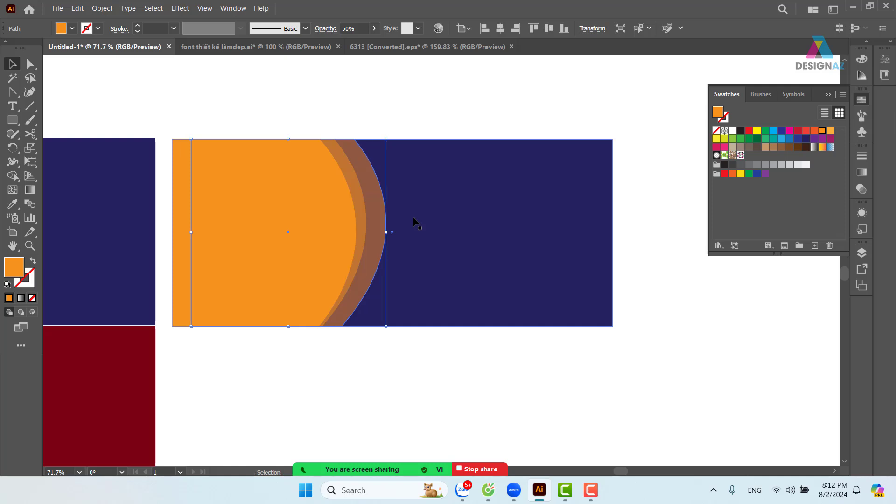
Set the outermost curved band's opacity to 30%
{"action": "left_click", "coordinate": [351, 28]}
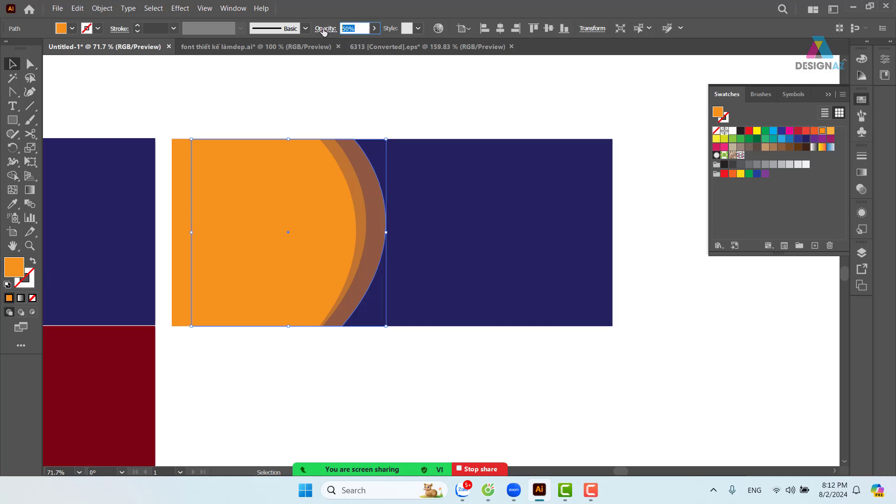
{"action": "type", "text": "30"}
{"action": "key", "text": "Return"}
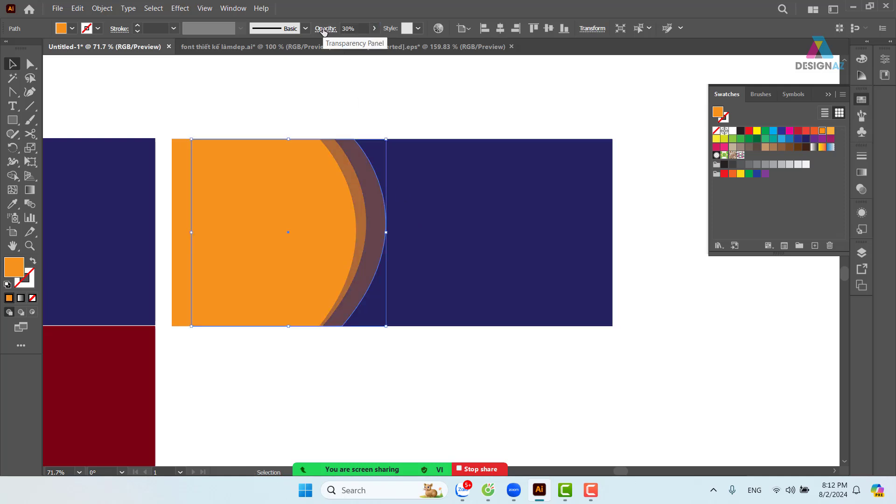
Move the 30% shape's lower-right anchor inward to the shared bottom corner and lower its handle slightly to refine the curve
{"action": "left_click", "coordinate": [30, 65]}
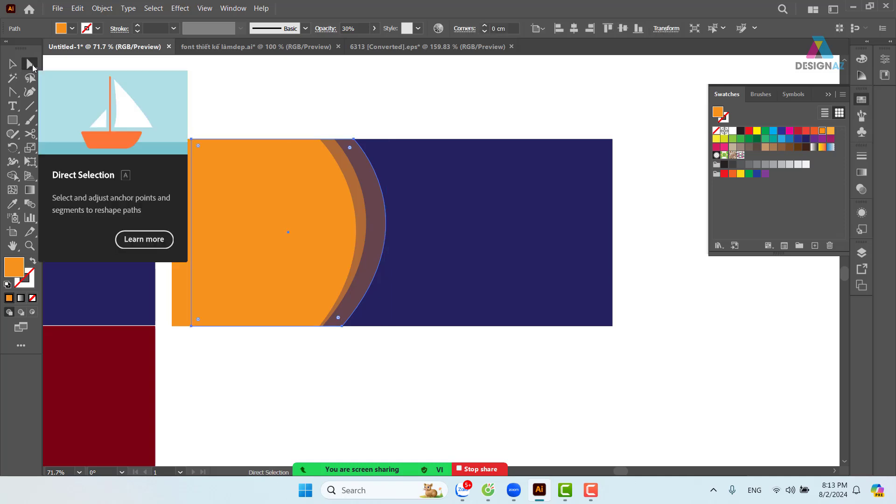
{"action": "left_click", "coordinate": [342, 326]}
{"action": "left_click_drag", "start_coordinate": [342, 327], "coordinate": [325, 327]}
{"action": "left_click_drag", "start_coordinate": [417, 220], "coordinate": [417, 224]}
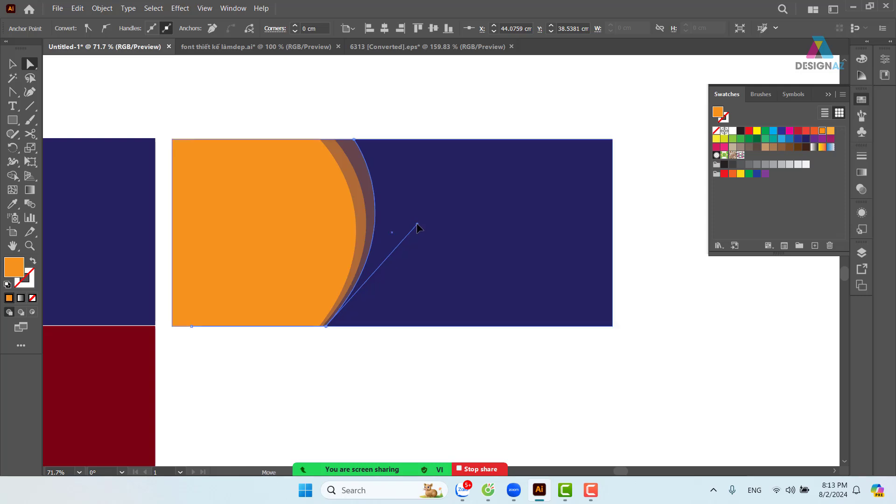
{"action": "key", "text": "v"}
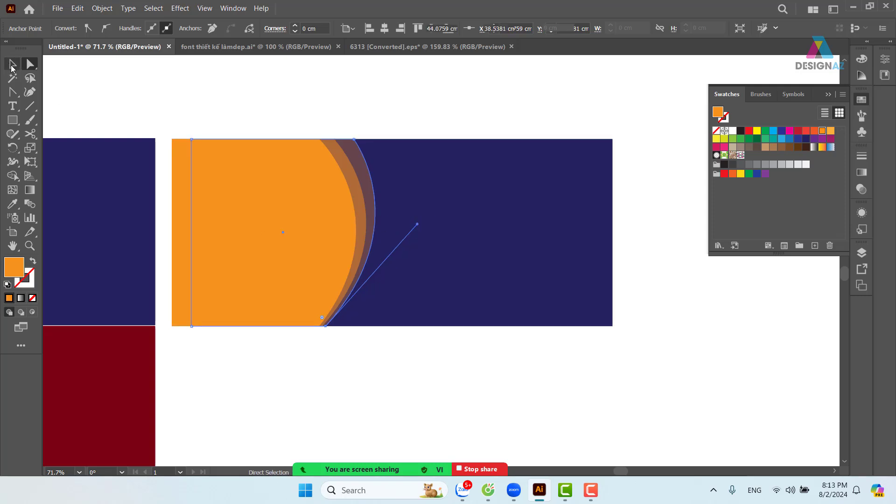
{"action": "left_click", "coordinate": [369, 94]}
Duplicate the banner's dark blue background rectangle into the empty area directly below it
{"action": "key", "text": "space"}
{"action": "left_click_drag", "start_coordinate": [408, 366], "coordinate": [417, 340]}
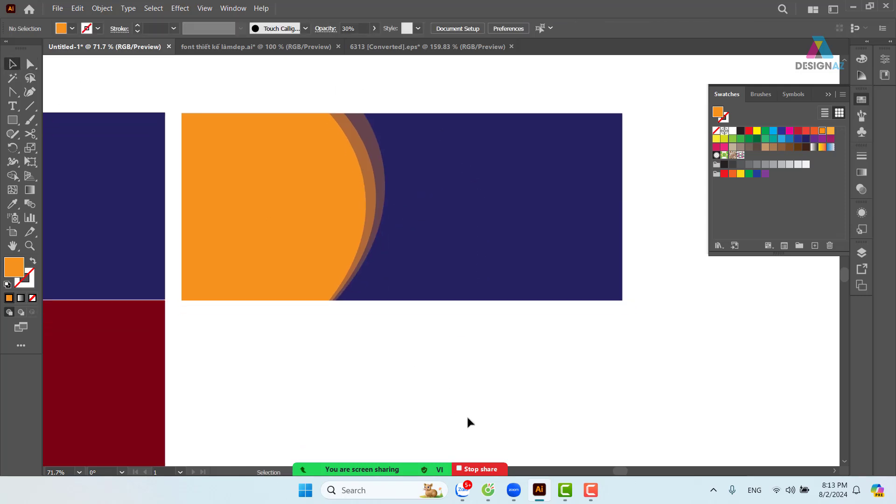
{"action": "key", "text": "space"}
{"action": "left_click_drag", "start_coordinate": [427, 372], "coordinate": [455, 303]}
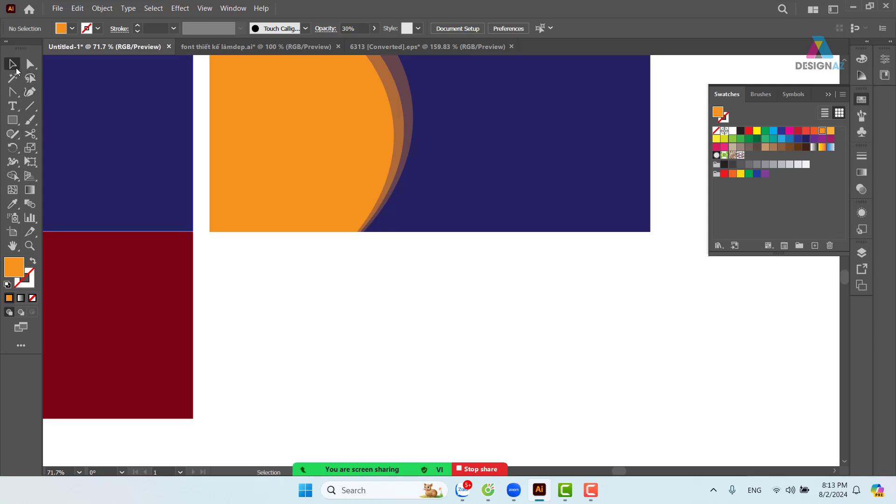
{"action": "left_click", "coordinate": [550, 169]}
{"action": "left_click", "coordinate": [497, 342]}
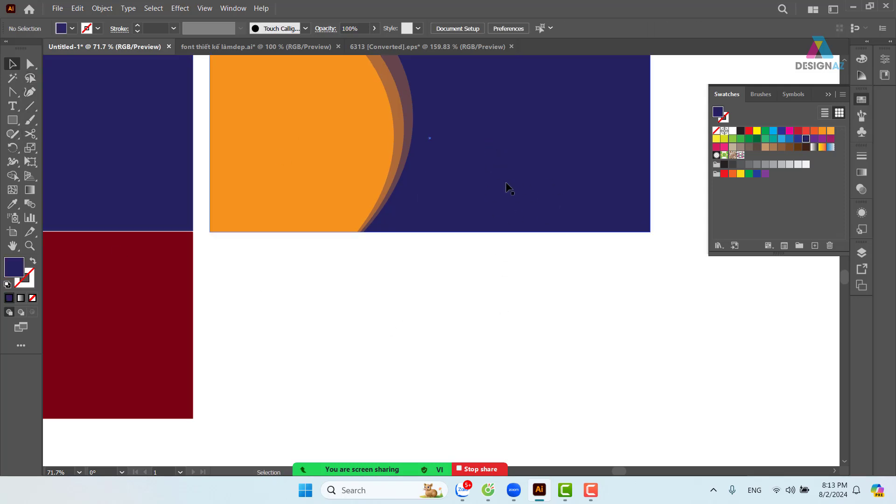
{"action": "left_click_drag", "start_coordinate": [505, 181], "coordinate": [536, 363]}
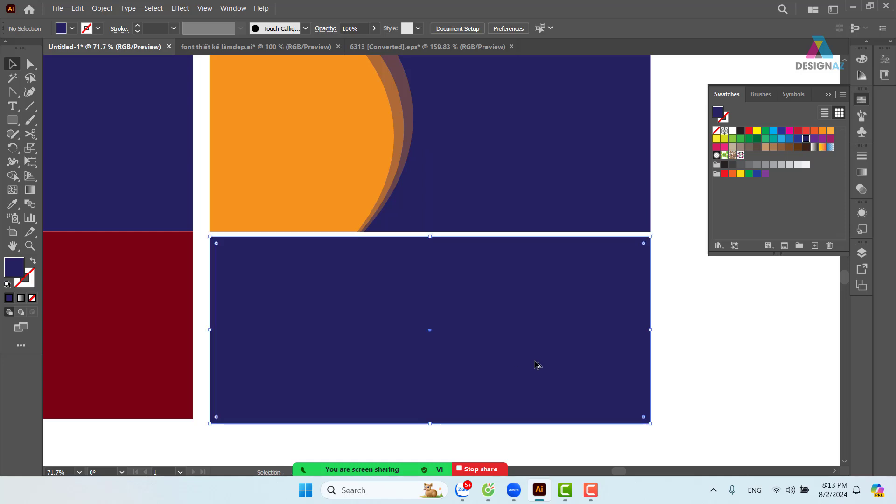
Paste a copy in front of the lower blue rectangle, narrow it to about its left third, and fill it with light orange
{"action": "key", "text": "space"}
{"action": "left_click_drag", "start_coordinate": [568, 335], "coordinate": [522, 286]}
{"action": "left_click", "coordinate": [638, 300]}
{"action": "left_click", "coordinate": [460, 320]}
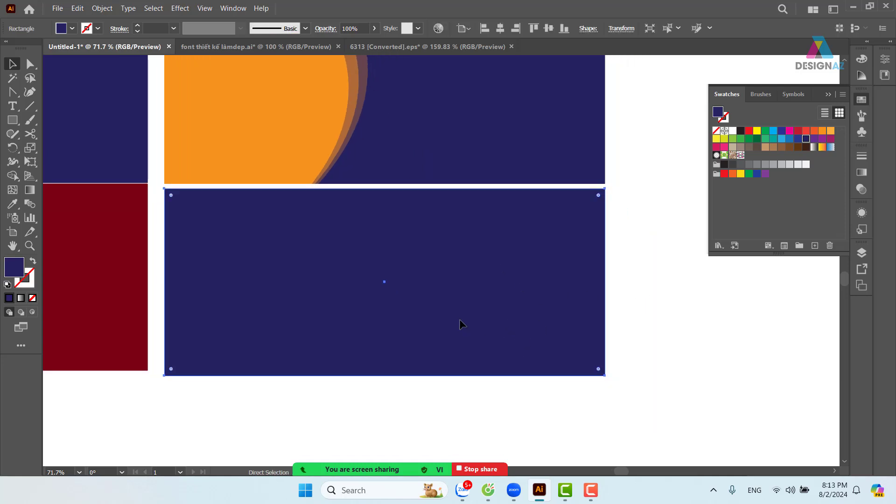
{"action": "key", "text": "v"}
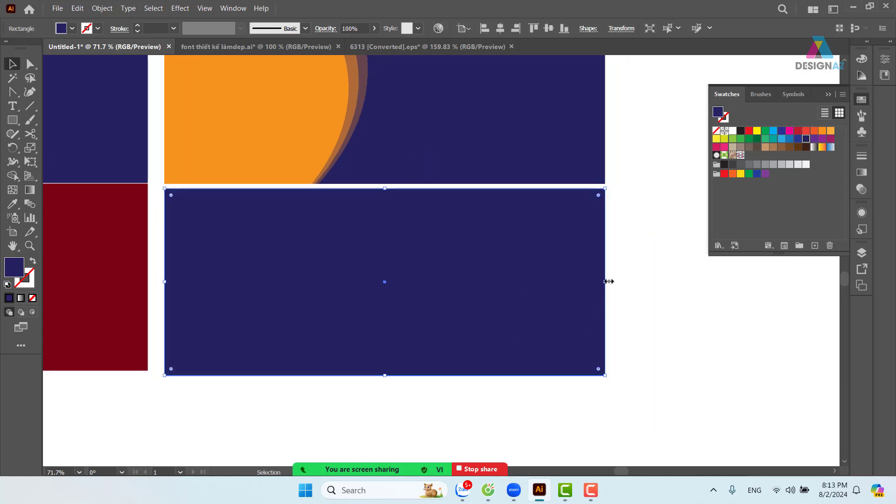
{"action": "left_click_drag", "start_coordinate": [605, 281], "coordinate": [311, 280]}
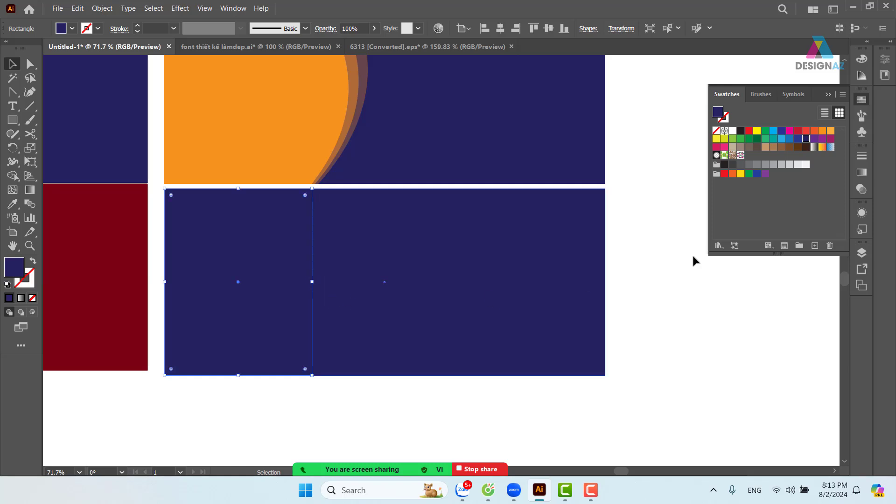
{"action": "left_click", "coordinate": [830, 132]}
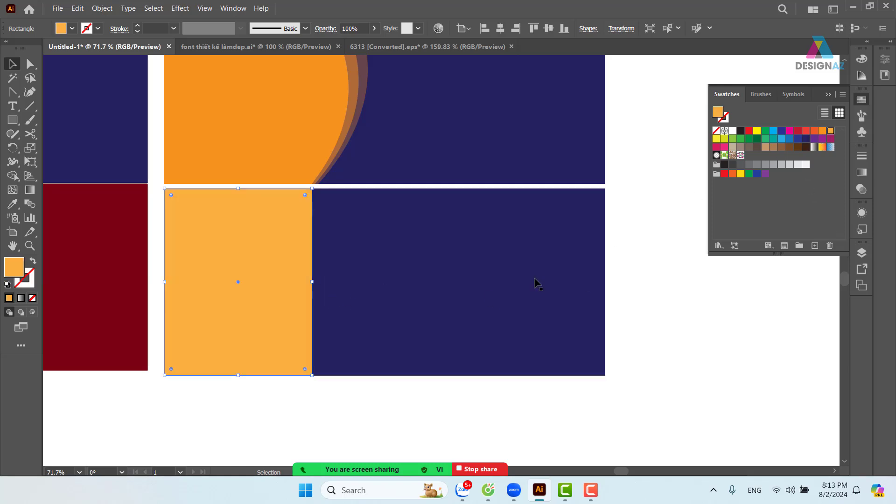
Convert the light orange rectangle's lower-right and upper-right corner anchors to smooth points
{"action": "left_click", "coordinate": [628, 312]}
{"action": "left_click", "coordinate": [238, 308]}
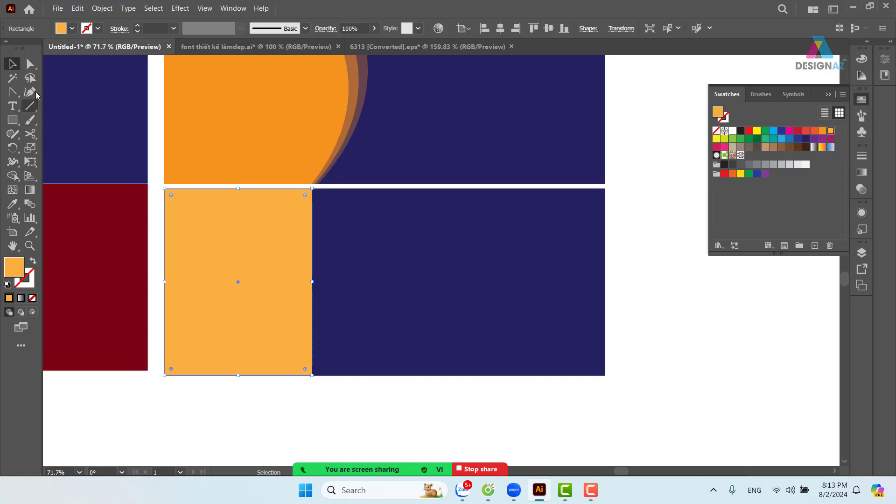
{"action": "left_click", "coordinate": [30, 64]}
{"action": "left_click", "coordinate": [312, 376]}
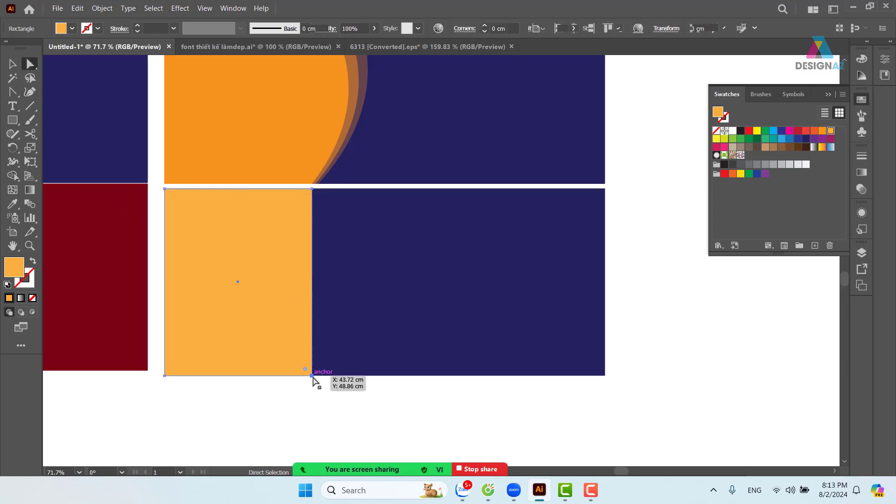
{"action": "left_click_drag", "start_coordinate": [359, 370], "coordinate": [333, 395]}
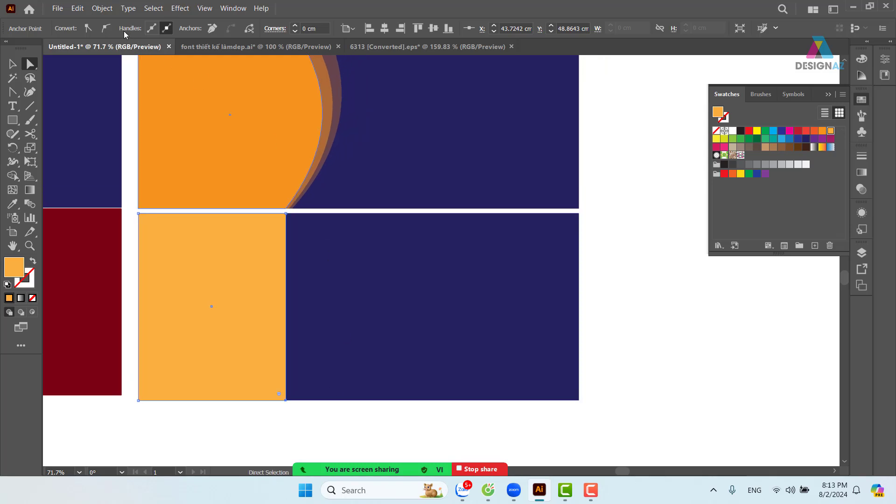
{"action": "left_click", "coordinate": [105, 28]}
{"action": "left_click", "coordinate": [286, 214]}
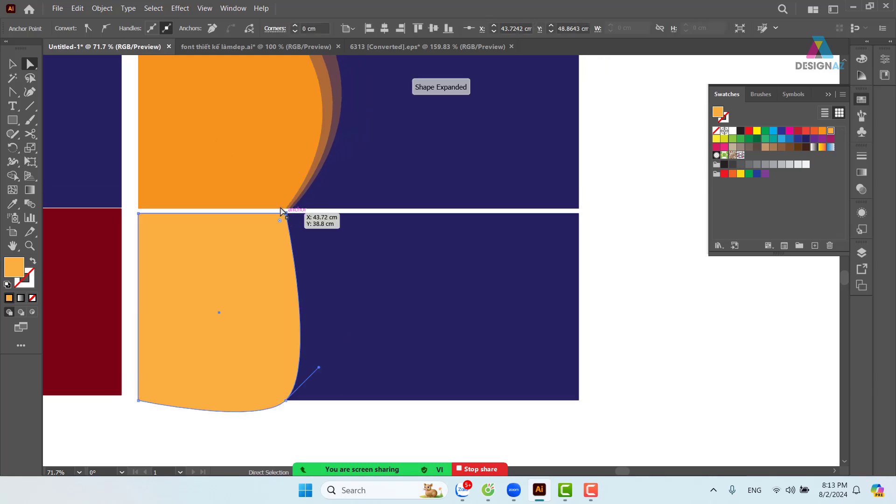
{"action": "left_click", "coordinate": [106, 28]}
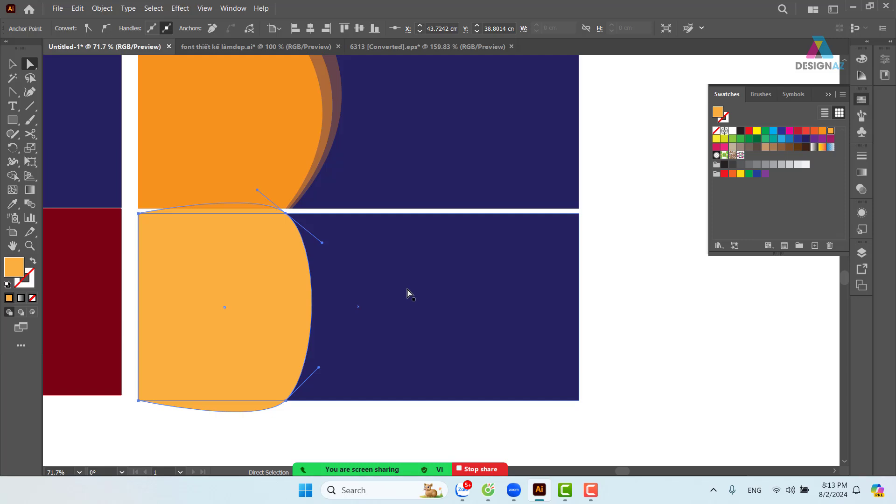
Retract the left-hand handles of both smooth anchors into their points, straightening the light orange shape's top and bottom edges
{"action": "key", "text": "shift+c"}
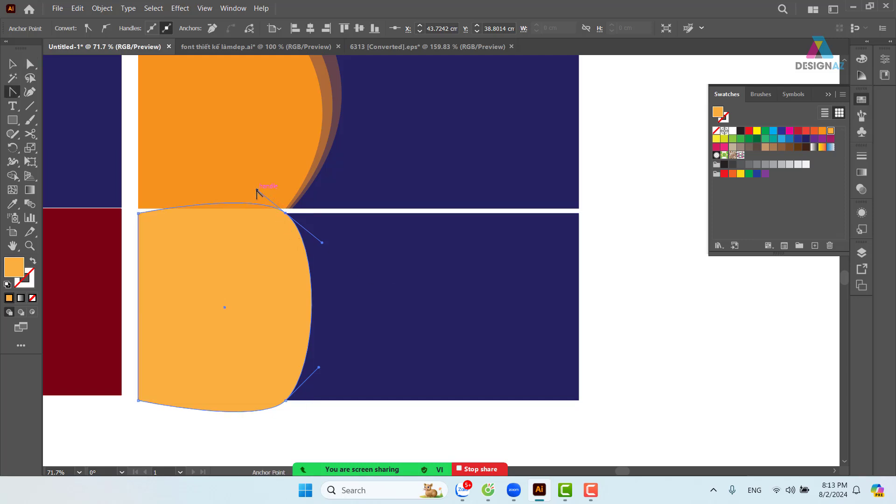
{"action": "left_click_drag", "start_coordinate": [257, 192], "coordinate": [286, 212]}
{"action": "key", "text": "a"}
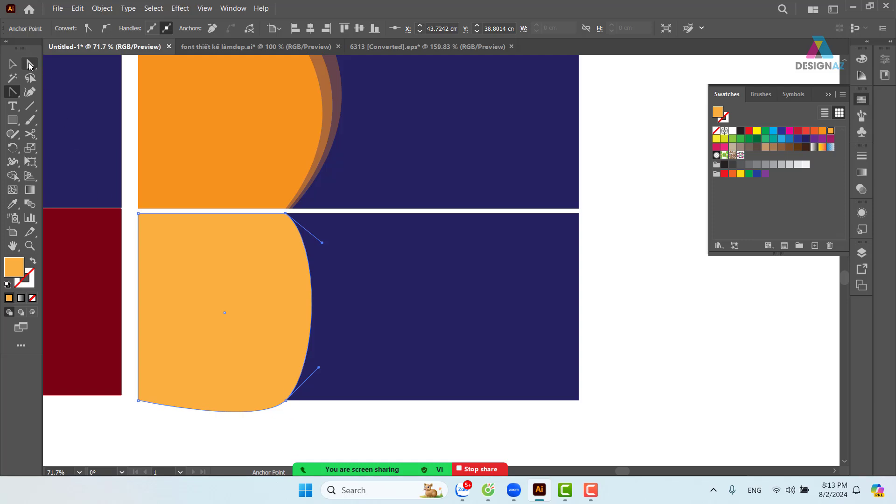
{"action": "left_click", "coordinate": [286, 401]}
{"action": "key", "text": "shift+c"}
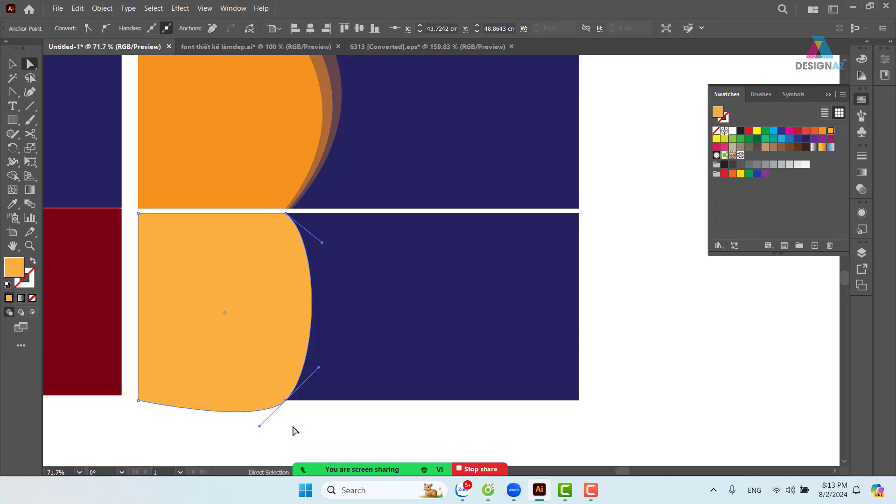
{"action": "left_click", "coordinate": [260, 426]}
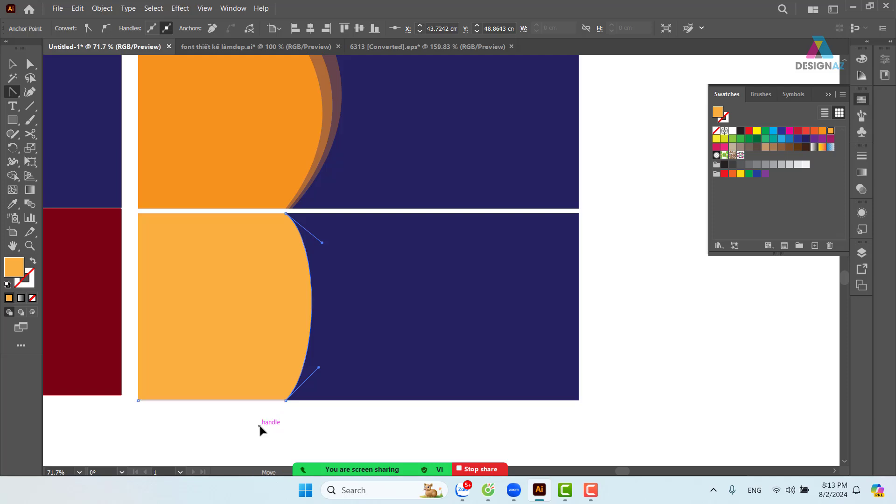
{"action": "left_click", "coordinate": [30, 64]}
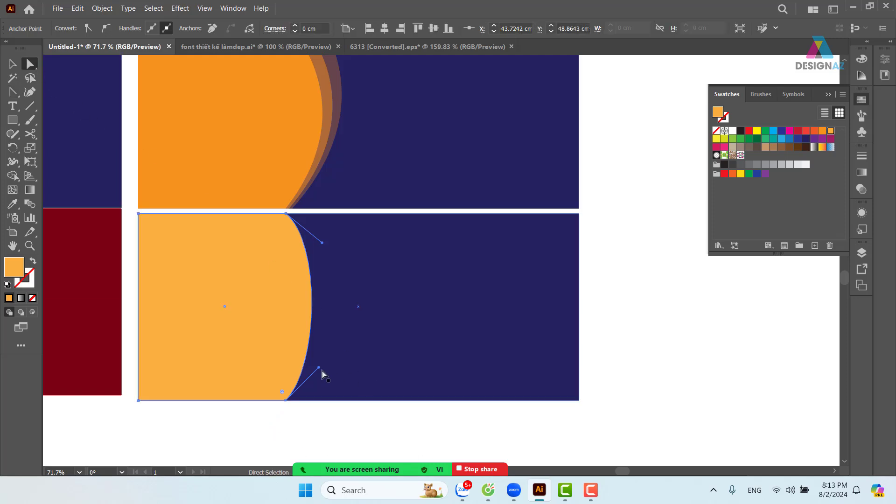
Bend the light orange shape's right edge into an S-curve, with its upper handle inward and its lower handle outward and up
{"action": "left_click_drag", "start_coordinate": [319, 368], "coordinate": [358, 343]}
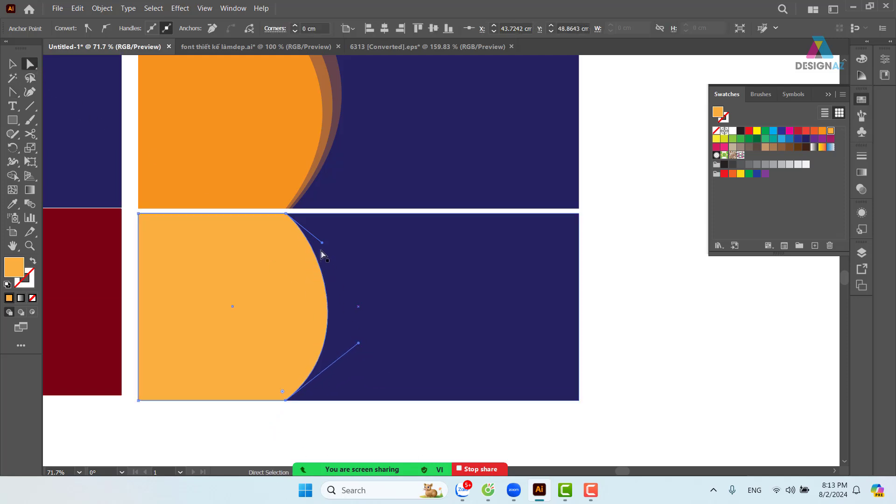
{"action": "left_click_drag", "start_coordinate": [321, 244], "coordinate": [184, 290]}
{"action": "left_click_drag", "start_coordinate": [357, 343], "coordinate": [358, 325]}
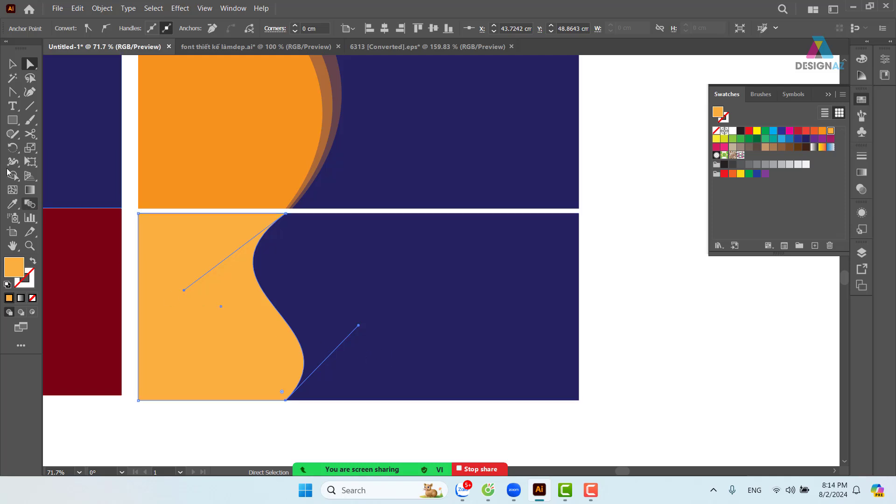
Duplicate the light orange S-curve panel together with its dark blue background into the empty area directly below
{"action": "key", "text": "v"}
{"action": "left_click_drag", "start_coordinate": [417, 328], "coordinate": [430, 241]}
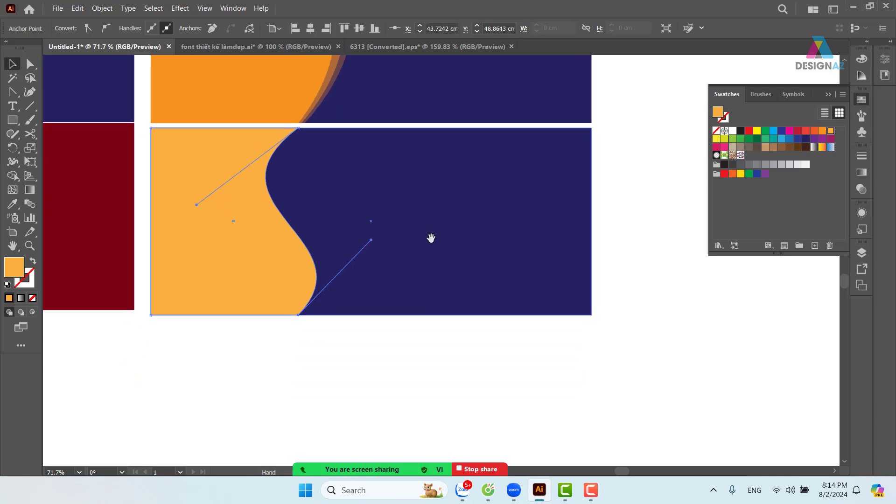
{"action": "left_click", "coordinate": [335, 369]}
{"action": "left_click_drag", "start_coordinate": [352, 344], "coordinate": [357, 334]}
{"action": "left_click_drag", "start_coordinate": [230, 347], "coordinate": [410, 360]}
{"action": "left_click_drag", "start_coordinate": [513, 359], "coordinate": [499, 259]}
{"action": "left_click", "coordinate": [655, 283]}
Fill the duplicated panel's background with green and its S-curve shape with very light gray
{"action": "left_click", "coordinate": [469, 333]}
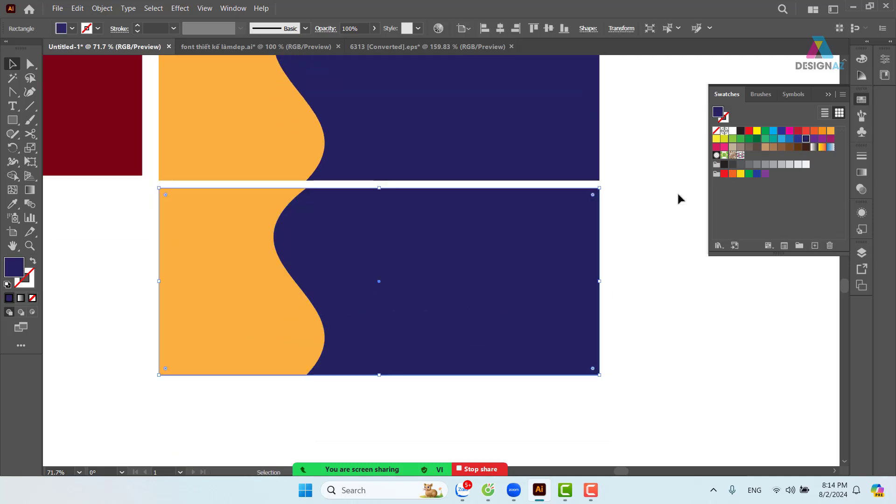
{"action": "left_click", "coordinate": [750, 141]}
{"action": "left_click", "coordinate": [245, 287]}
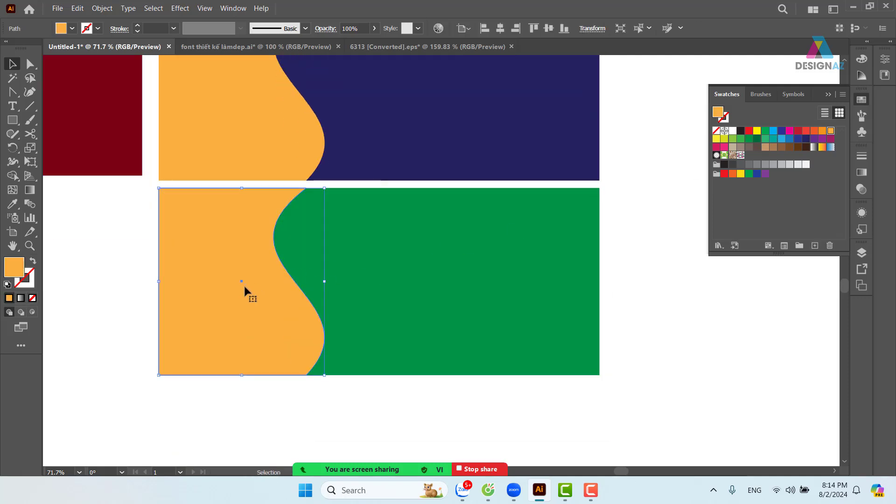
{"action": "left_click", "coordinate": [717, 140]}
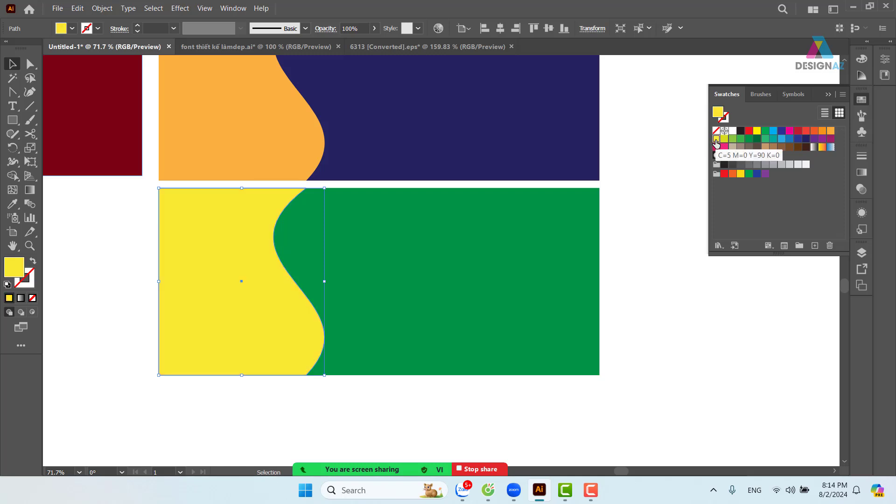
{"action": "left_click", "coordinate": [733, 131]}
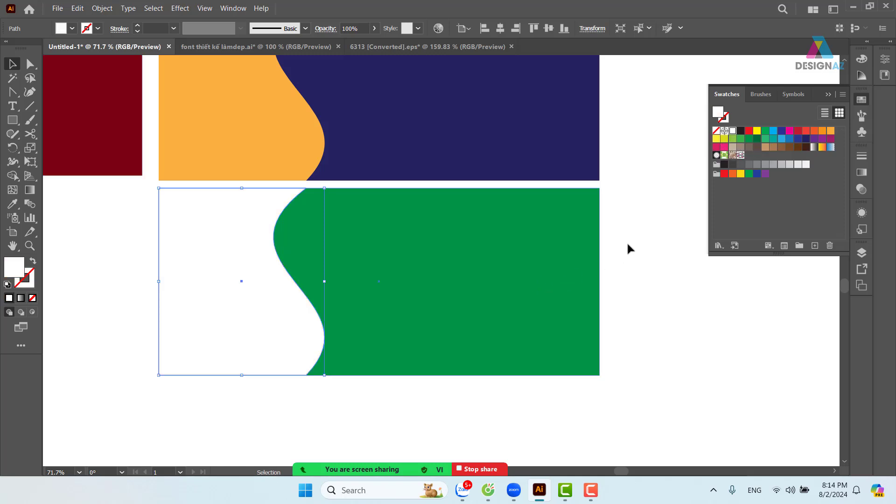
{"action": "left_click", "coordinate": [805, 165]}
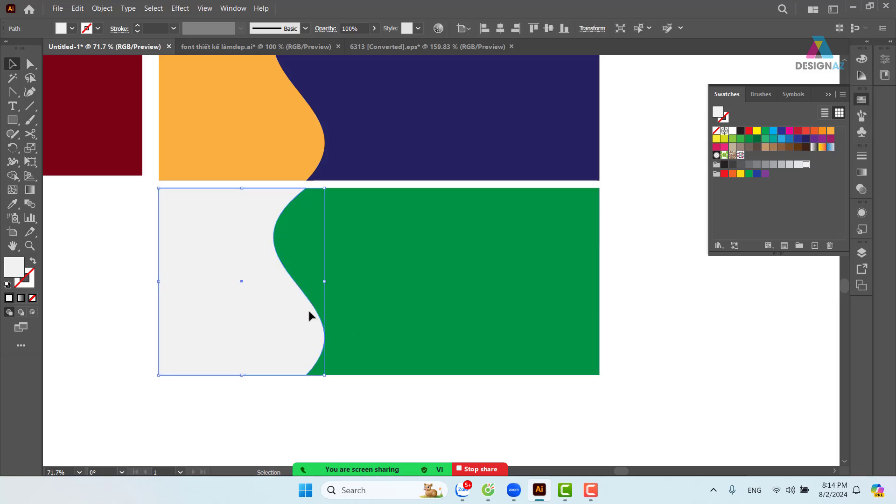
Add an anchor point midway along the light gray shape's S-curve, and remove it with the Delete Anchor Point tool
{"action": "key", "text": "p"}
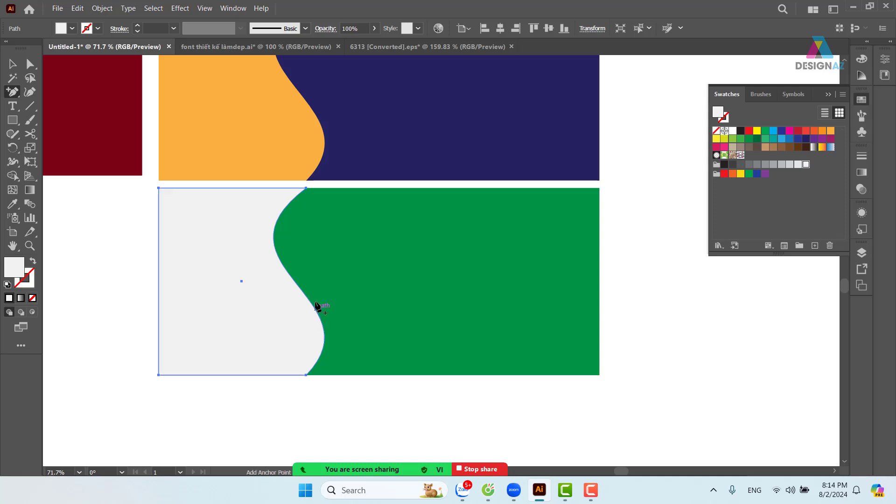
{"action": "left_click", "coordinate": [21, 92]}
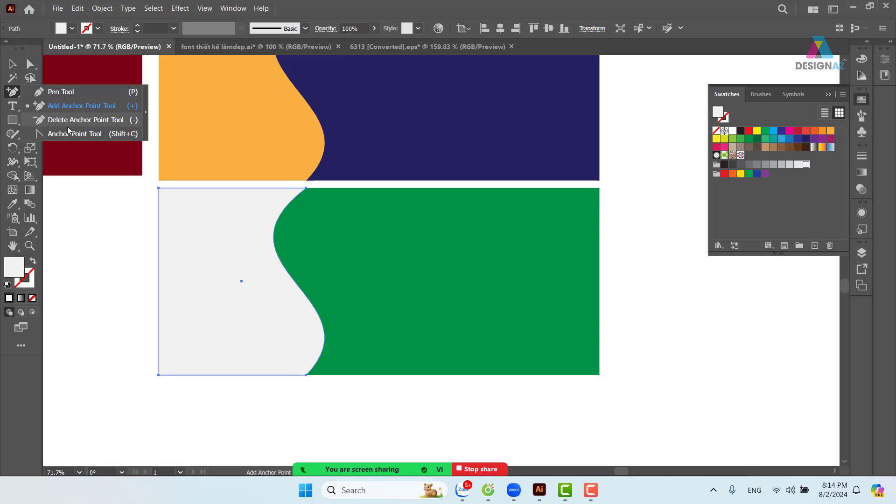
{"action": "left_click", "coordinate": [290, 276]}
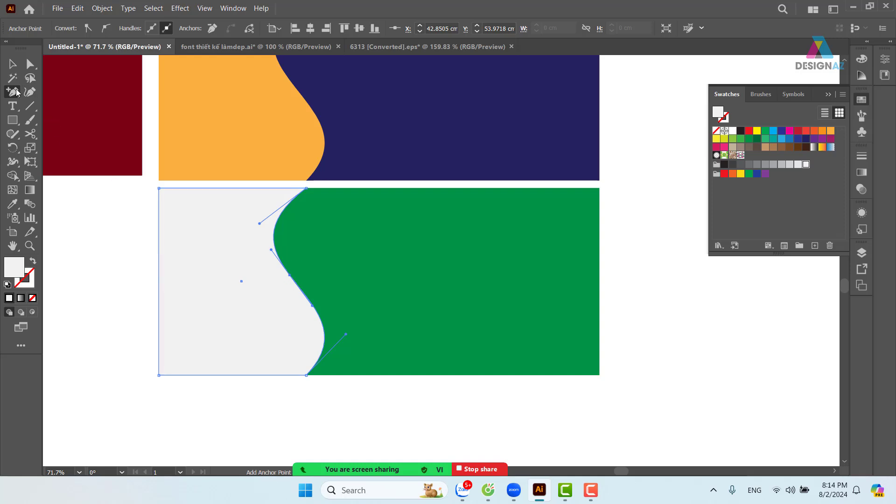
{"action": "left_click_drag", "start_coordinate": [16, 92], "coordinate": [52, 117]}
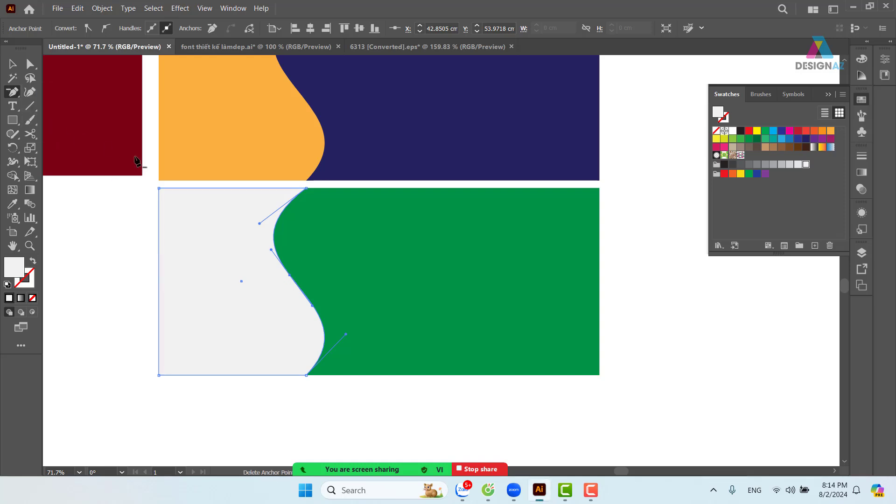
{"action": "left_click", "coordinate": [289, 277]}
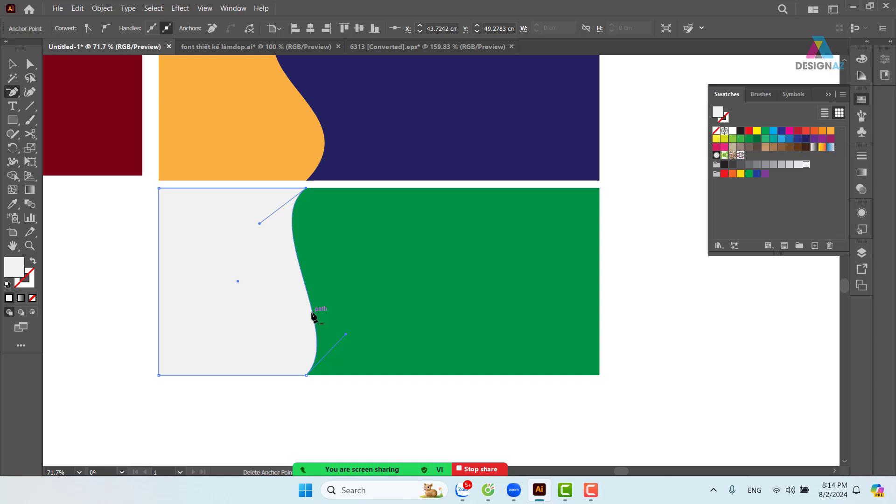
Add an anchor at the middle of the light gray shape's curved edge and extend its and the bottom corner's handles into waves
{"action": "left_click_drag", "start_coordinate": [16, 92], "coordinate": [52, 108]}
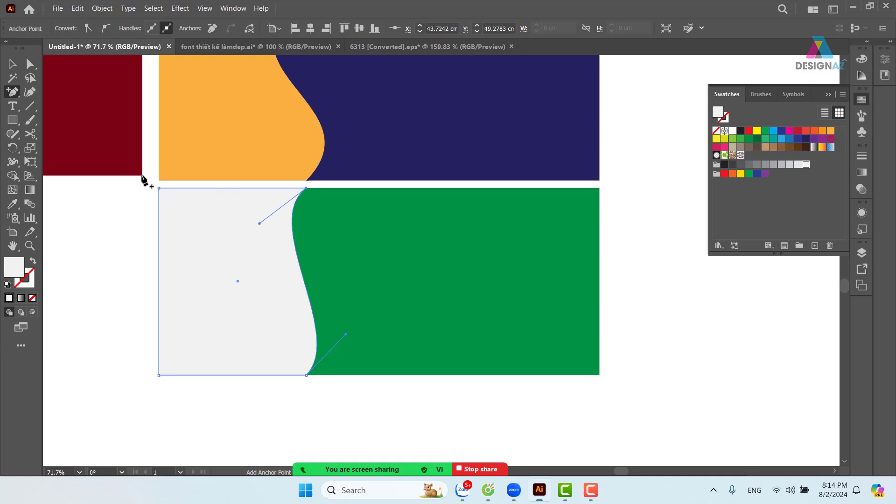
{"action": "left_click", "coordinate": [305, 288]}
{"action": "key", "text": "a"}
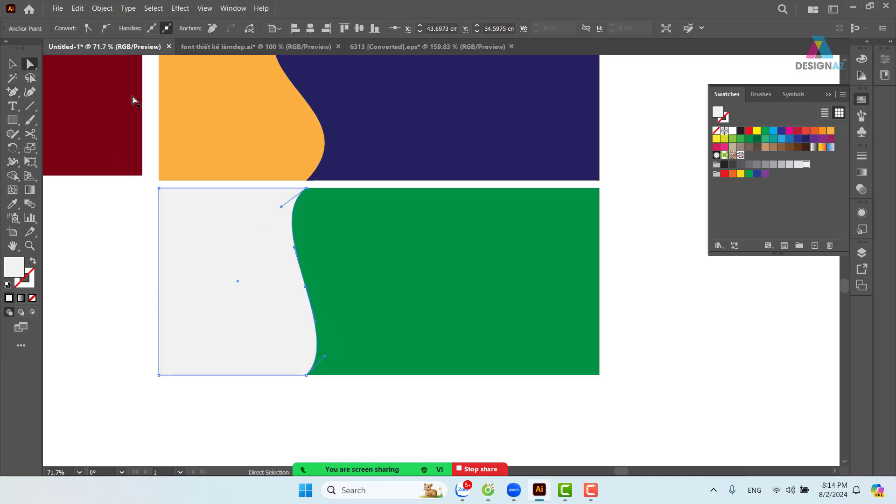
{"action": "left_click_drag", "start_coordinate": [293, 251], "coordinate": [371, 229]}
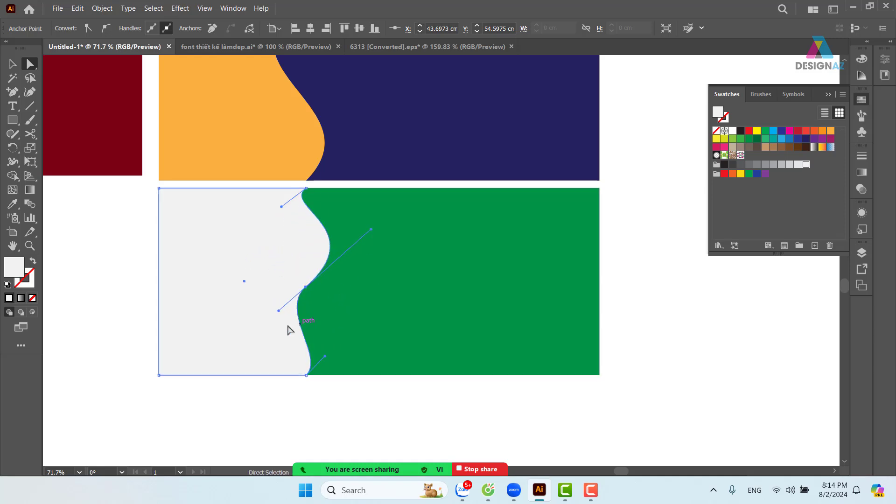
{"action": "left_click_drag", "start_coordinate": [278, 312], "coordinate": [264, 320]}
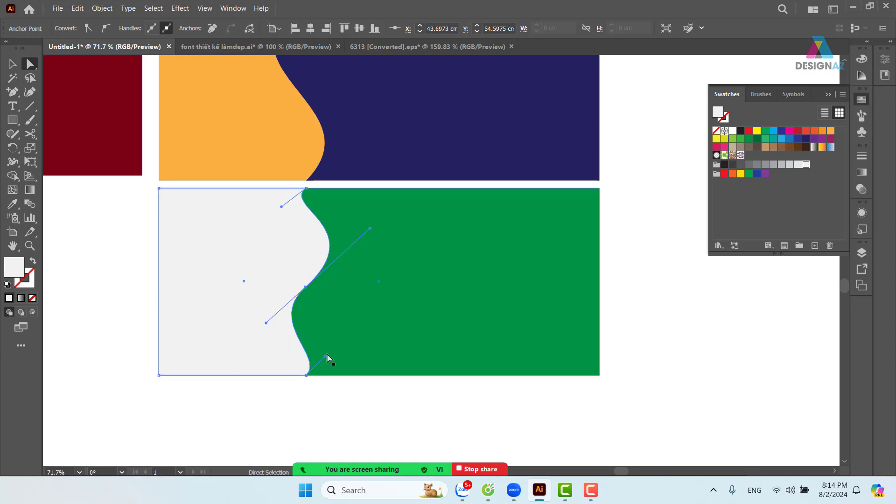
{"action": "left_click_drag", "start_coordinate": [326, 356], "coordinate": [342, 323]}
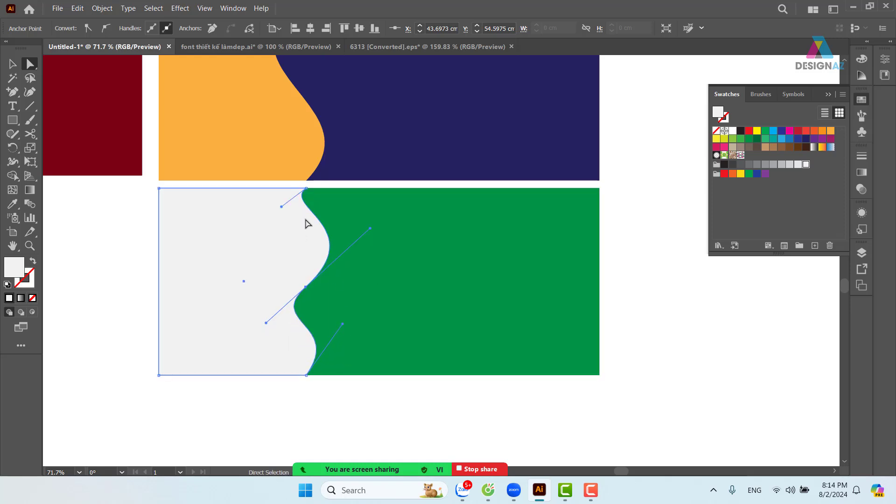
Move the middle anchor of the wavy edge inward and up to the left, and tilt its handles flatter
{"action": "left_click_drag", "start_coordinate": [304, 290], "coordinate": [267, 270]}
{"action": "left_click_drag", "start_coordinate": [332, 210], "coordinate": [344, 239]}
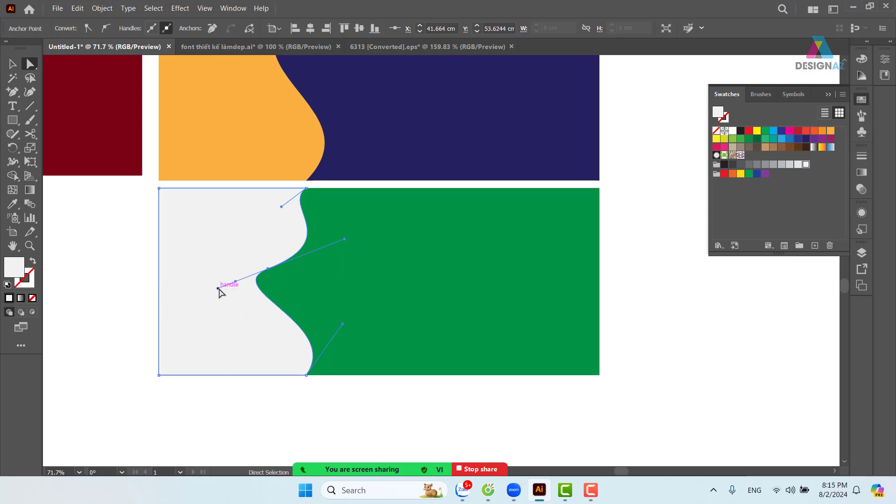
{"action": "left_click_drag", "start_coordinate": [218, 289], "coordinate": [220, 291]}
{"action": "left_click_drag", "start_coordinate": [281, 208], "coordinate": [281, 208]}
Add an anchor on the lower half of the wavy edge, shift it slightly right, and set its handles nearly horizontal
{"action": "key", "text": "plus"}
{"action": "left_click", "coordinate": [284, 312]}
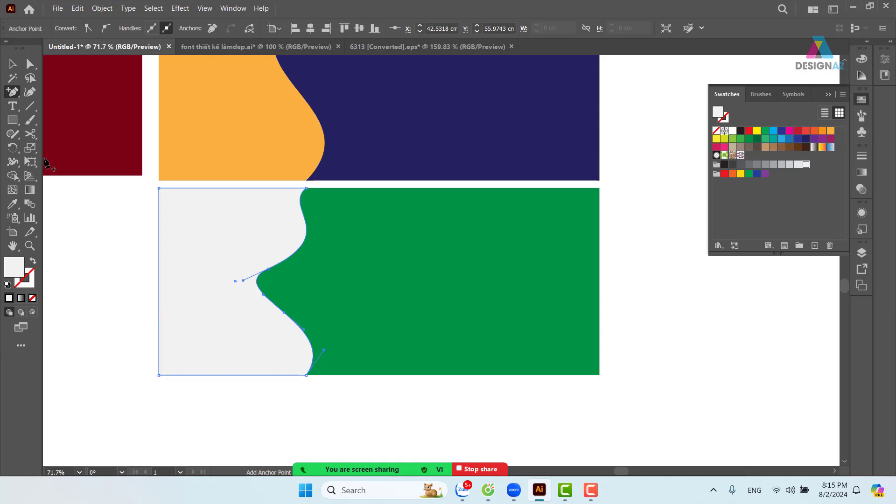
{"action": "left_click", "coordinate": [28, 69]}
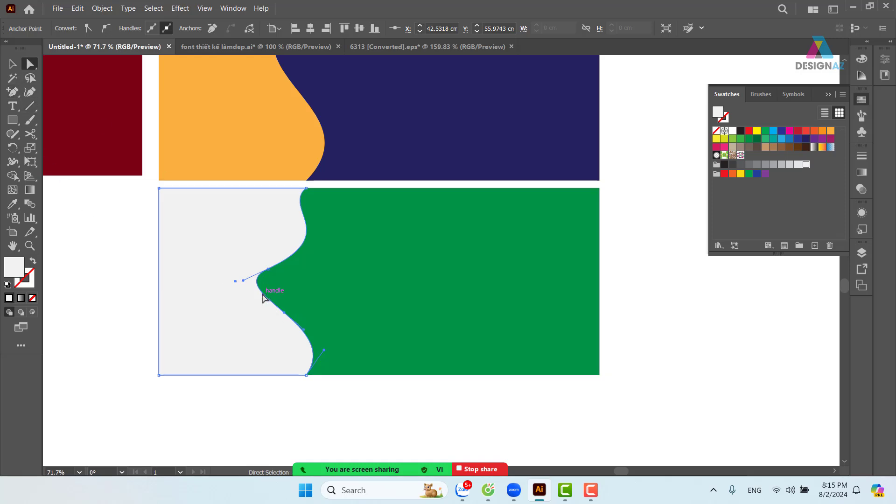
{"action": "left_click_drag", "start_coordinate": [263, 295], "coordinate": [248, 312]}
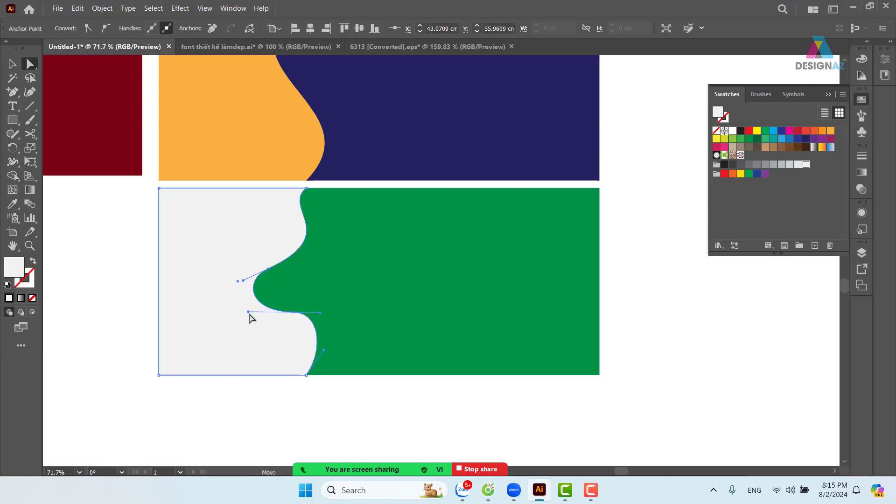
{"action": "left_click", "coordinate": [331, 353]}
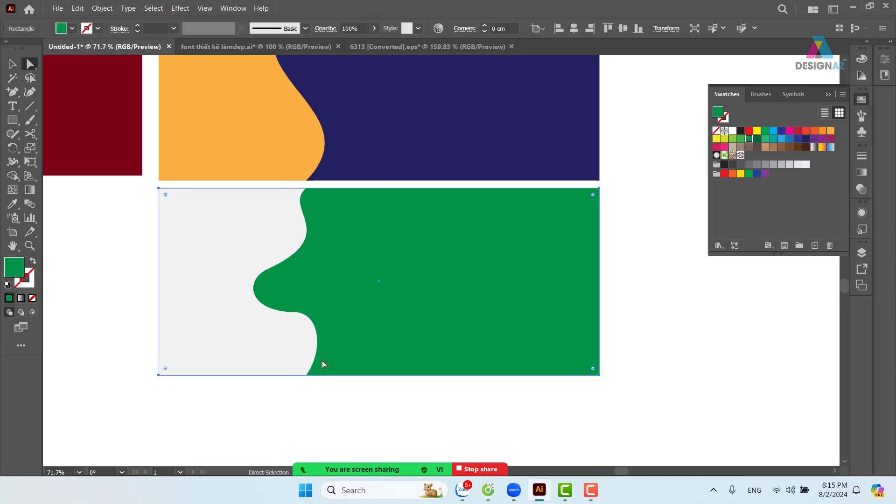
{"action": "left_click_drag", "start_coordinate": [380, 281], "coordinate": [389, 288]}
{"action": "key", "text": "ctrl+z"}
Extend the light gray shape's lower corner handle outward to the right to make the bottom wave rounder
{"action": "left_click", "coordinate": [283, 335]}
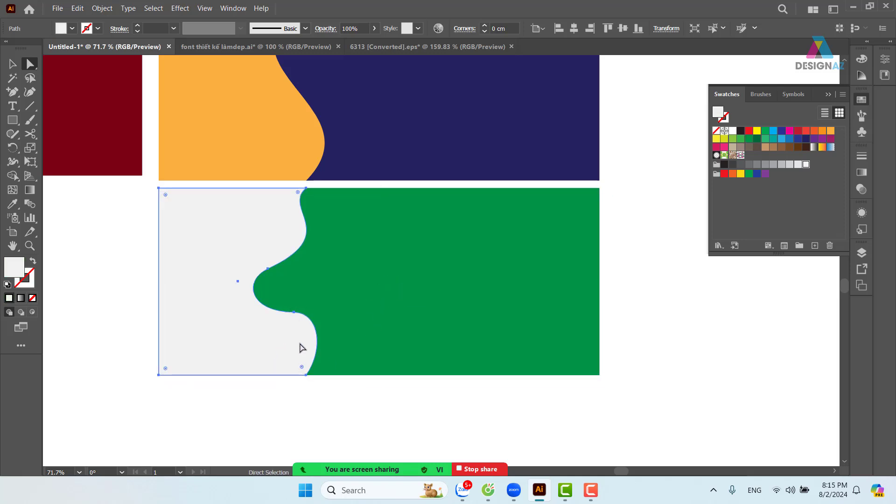
{"action": "left_click", "coordinate": [294, 313]}
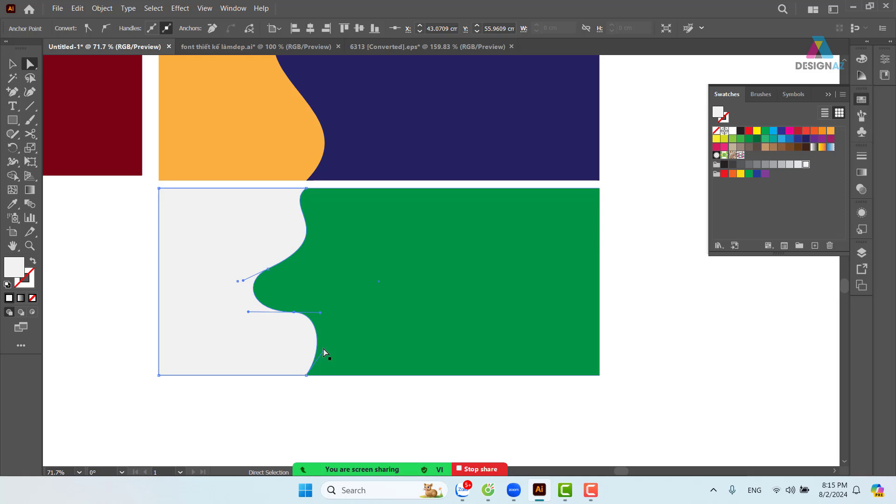
{"action": "left_click_drag", "start_coordinate": [323, 349], "coordinate": [330, 348]}
{"action": "key", "text": "ctrl+z"}
{"action": "left_click", "coordinate": [293, 333]}
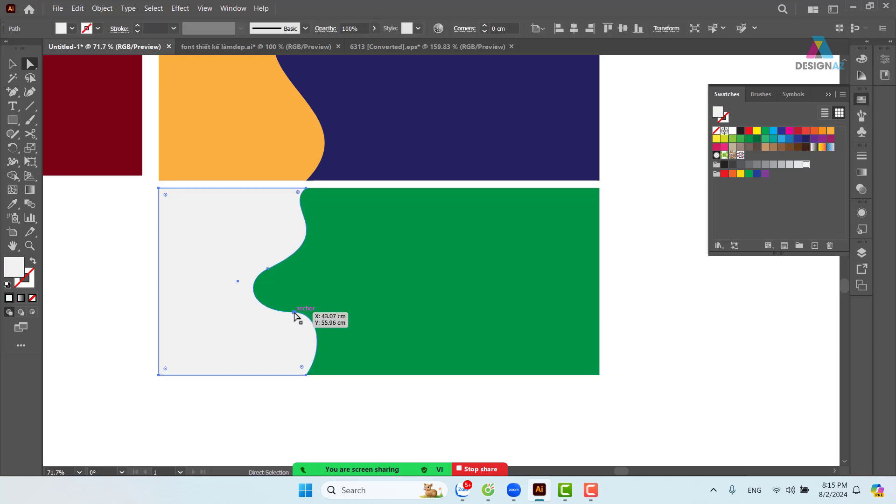
{"action": "left_click", "coordinate": [294, 312]}
{"action": "left_click_drag", "start_coordinate": [326, 353], "coordinate": [340, 351]}
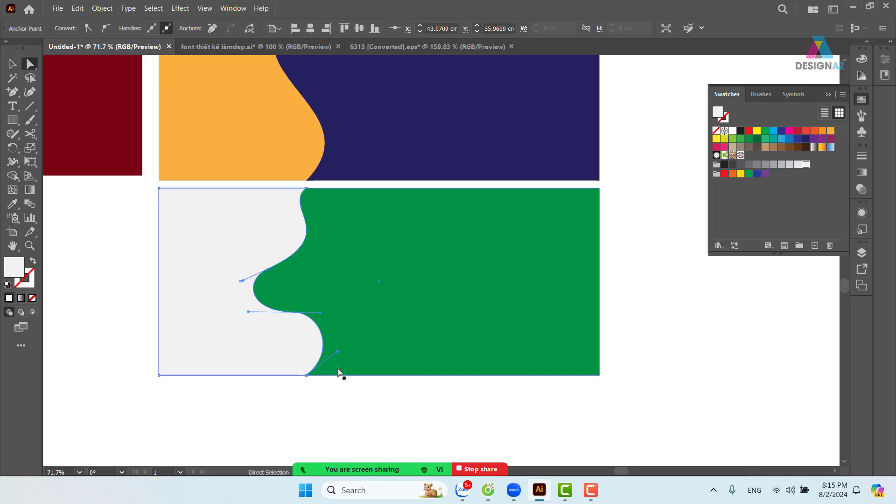
{"action": "left_click", "coordinate": [362, 418]}
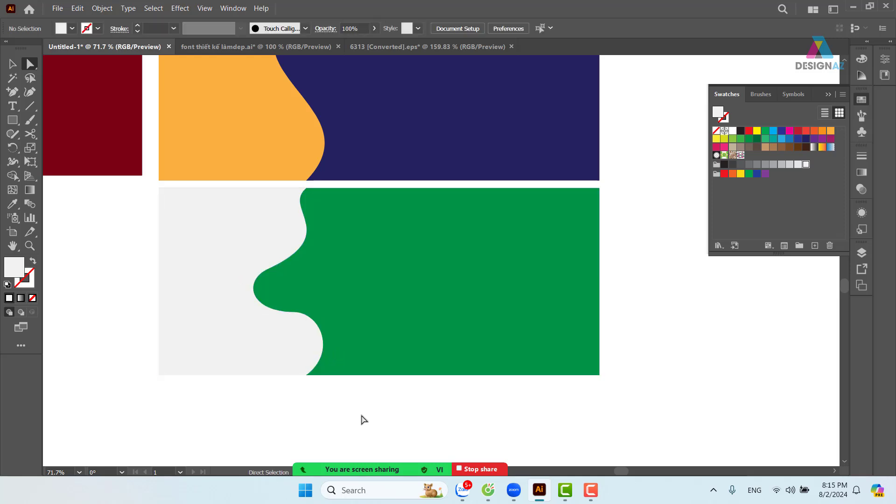
Smooth the lower wave of the light gray shape's edge with the Smooth tool
{"action": "key", "text": "ctrl+equal"}
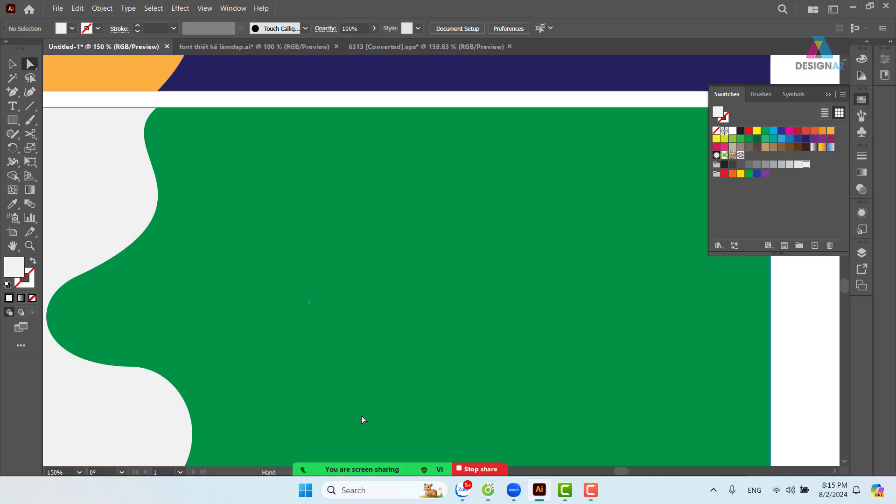
{"action": "left_click_drag", "start_coordinate": [175, 304], "coordinate": [328, 200]}
{"action": "key", "text": "v"}
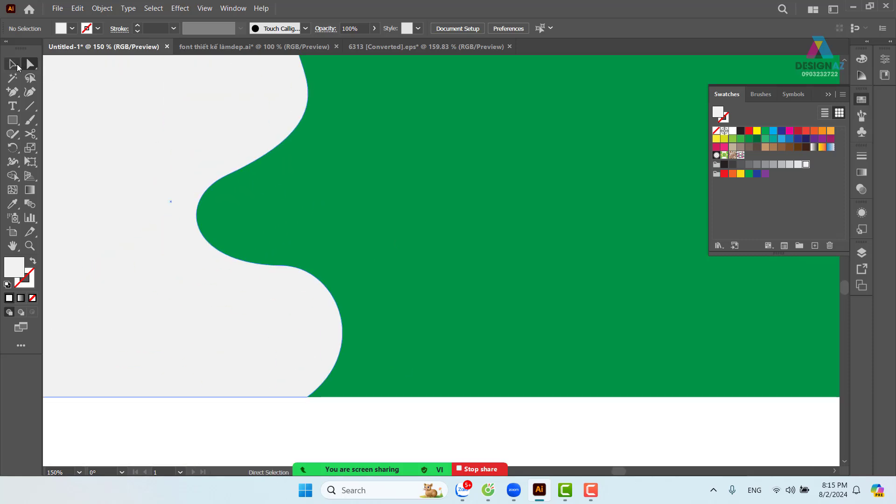
{"action": "left_click", "coordinate": [190, 125]}
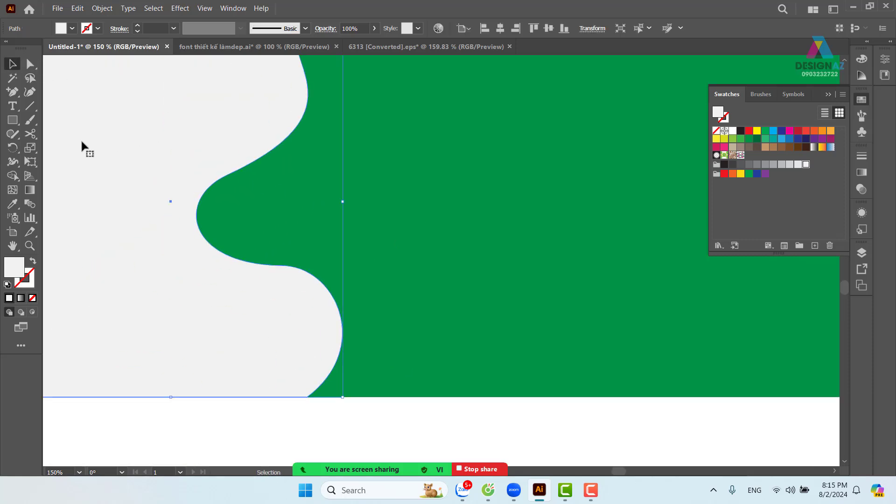
{"action": "left_click", "coordinate": [20, 137]}
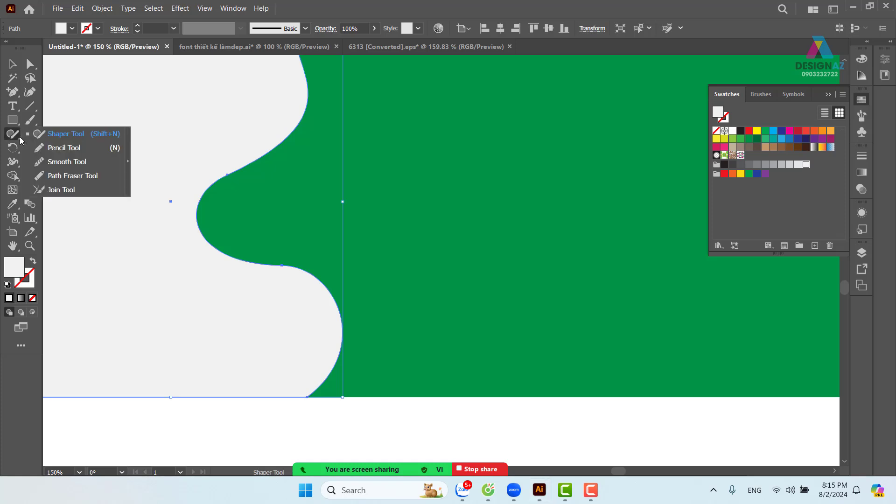
{"action": "left_click", "coordinate": [65, 163]}
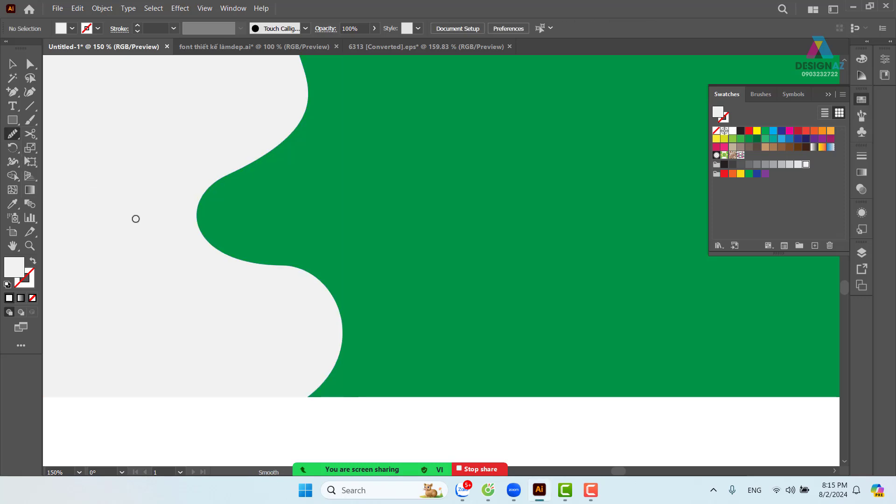
{"action": "left_click", "coordinate": [13, 64]}
{"action": "left_click", "coordinate": [139, 164]}
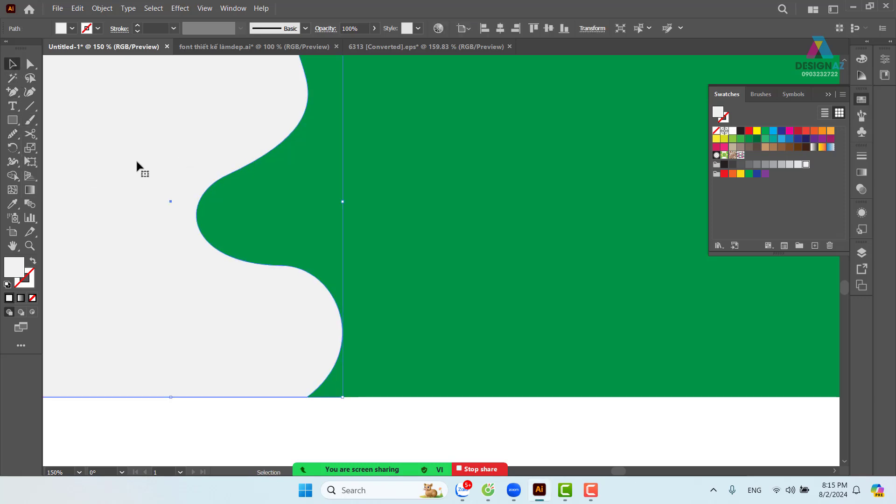
{"action": "left_click", "coordinate": [17, 137]}
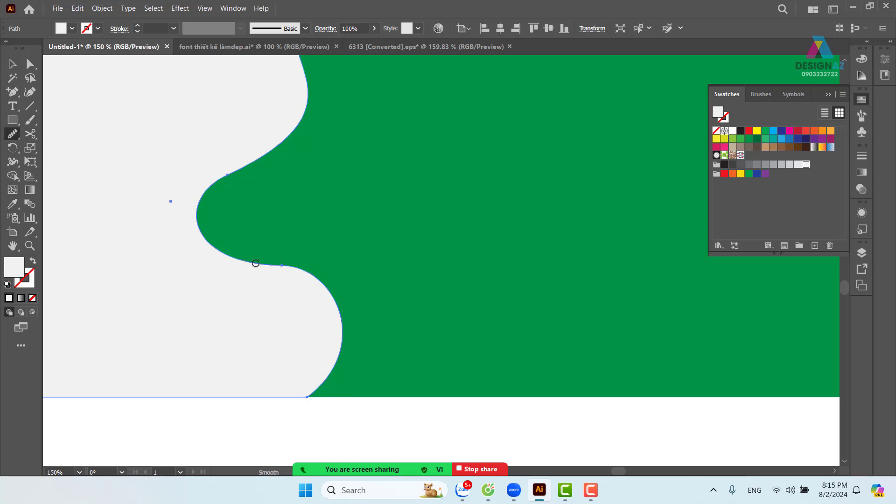
{"action": "left_click_drag", "start_coordinate": [256, 263], "coordinate": [333, 337]}
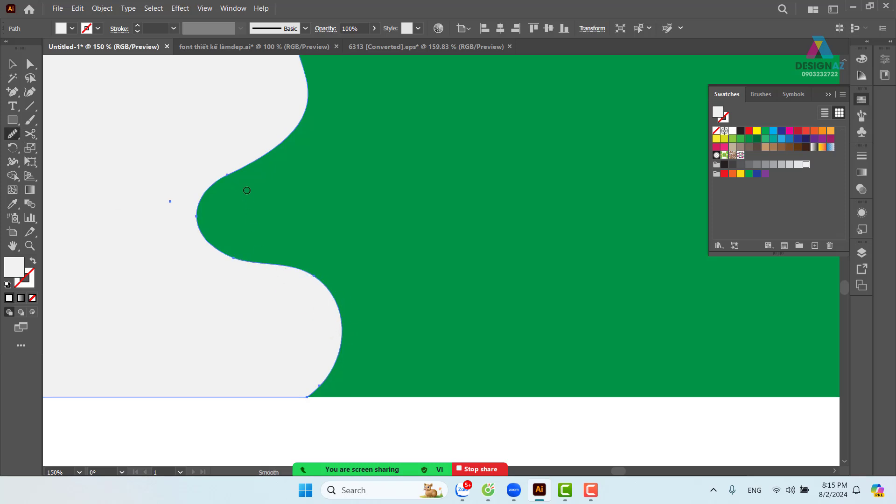
Smooth the inward bend and the upper wave of the light gray shape's edge with repeated Smooth tool strokes
{"action": "left_click_drag", "start_coordinate": [222, 191], "coordinate": [281, 127]}
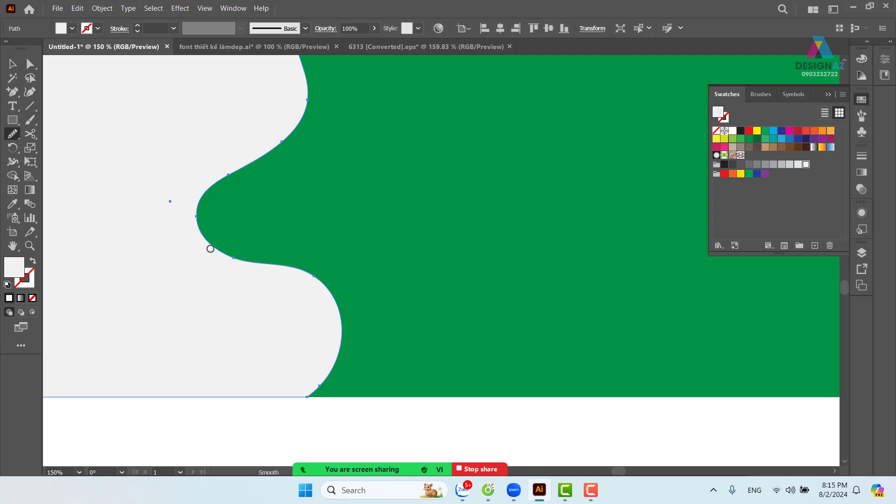
{"action": "left_click_drag", "start_coordinate": [183, 211], "coordinate": [245, 268]}
{"action": "left_click_drag", "start_coordinate": [195, 200], "coordinate": [217, 249]}
{"action": "left_click_drag", "start_coordinate": [293, 130], "coordinate": [268, 258]}
{"action": "mouse_move", "coordinate": [270, 169]}
{"action": "left_mouse_down"}
{"action": "mouse_move", "coordinate": [273, 239]}
{"action": "mouse_move", "coordinate": [198, 315]}
{"action": "left_mouse_up"}
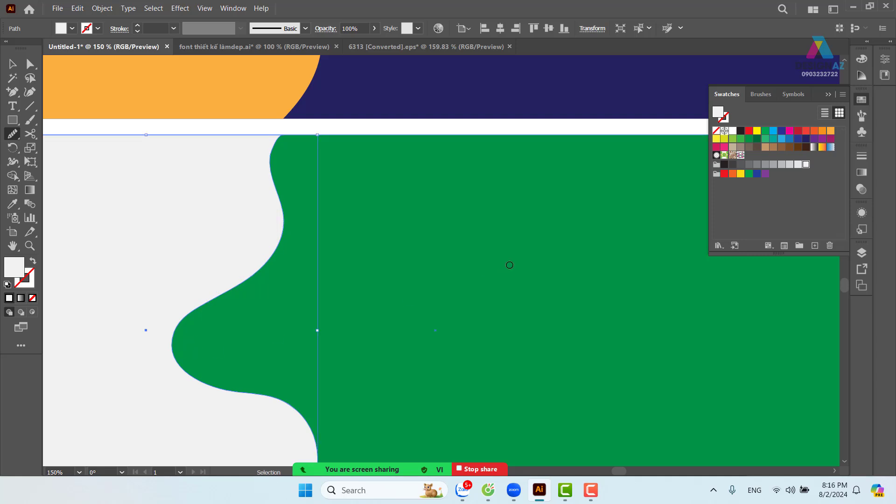
Duplicate the light orange wavy shape in place and stretch the copy slightly to the right
{"action": "key", "text": "ctrl+minus"}
{"action": "key", "text": "ctrl+minus"}
{"action": "key", "text": "ctrl+minus"}
{"action": "left_click_drag", "start_coordinate": [619, 239], "coordinate": [496, 270]}
{"action": "left_click", "coordinate": [13, 64]}
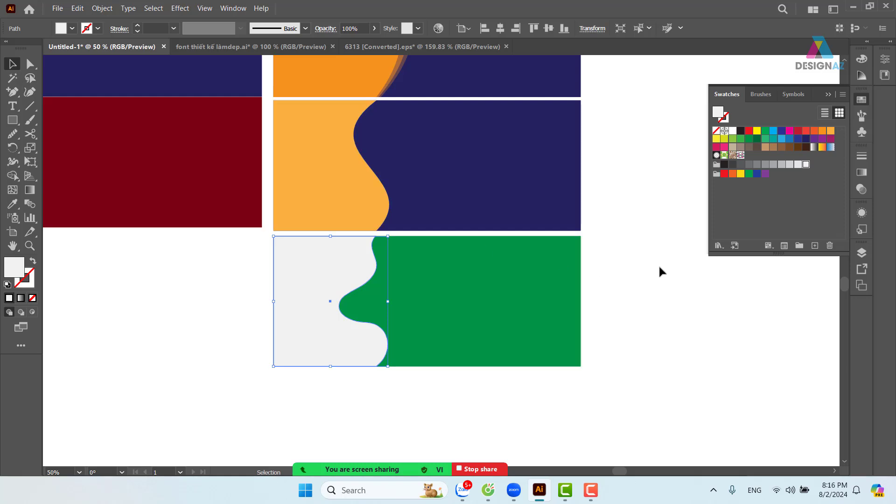
{"action": "left_click", "coordinate": [344, 193]}
{"action": "key", "text": "a"}
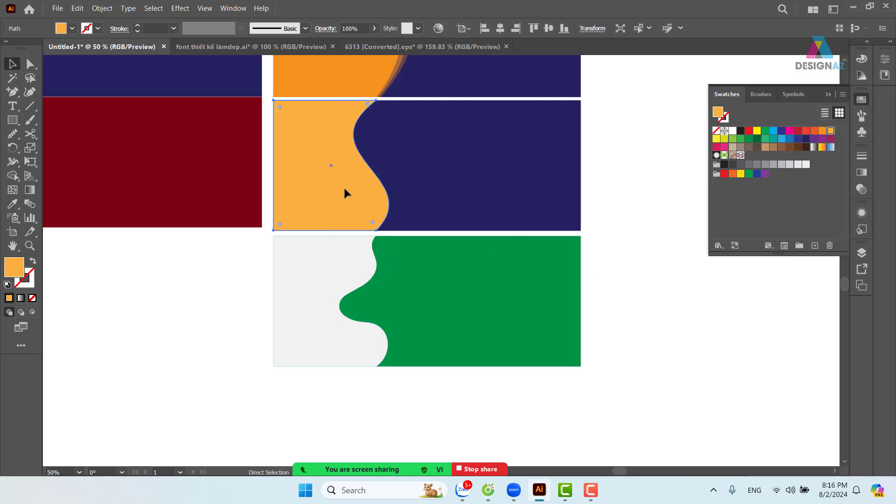
{"action": "key", "text": "v"}
{"action": "left_click_drag", "start_coordinate": [376, 166], "coordinate": [401, 169]}
Set the stretched orange copy's opacity to 50% and deselect it
{"action": "left_click_drag", "start_coordinate": [359, 29], "coordinate": [323, 29]}
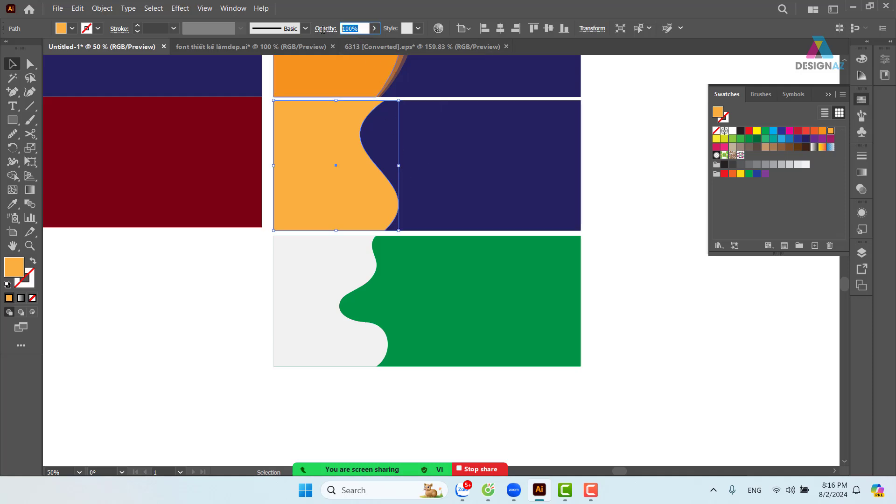
{"action": "type", "text": "50"}
{"action": "key", "text": "Return"}
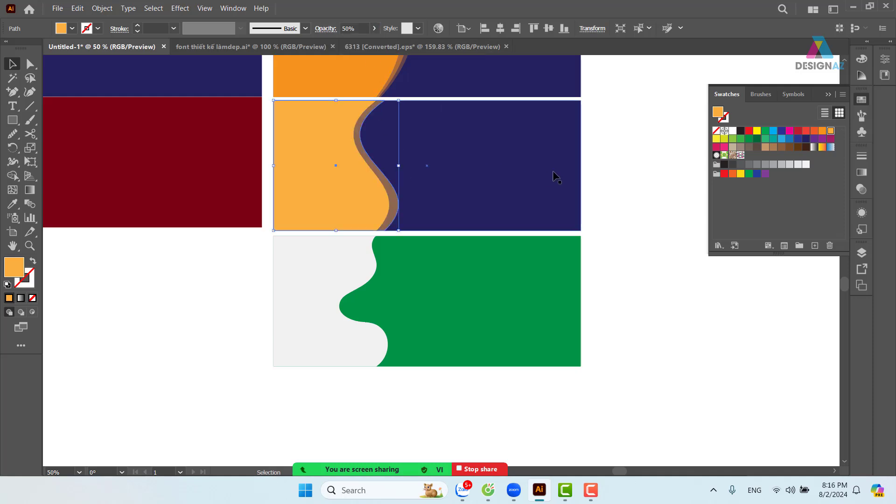
{"action": "left_click", "coordinate": [591, 178]}
Adjust the 50% opacity copy's upper and lower curve handles so its band varies in width along the wave
{"action": "key", "text": "z"}
{"action": "left_click_drag", "start_coordinate": [392, 148], "coordinate": [441, 182]}
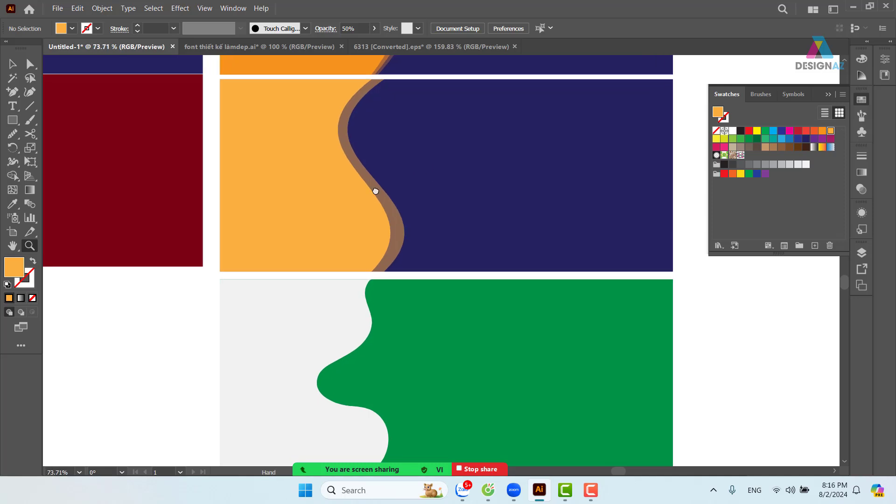
{"action": "left_click_drag", "start_coordinate": [373, 192], "coordinate": [290, 227]}
{"action": "left_click", "coordinate": [30, 64]}
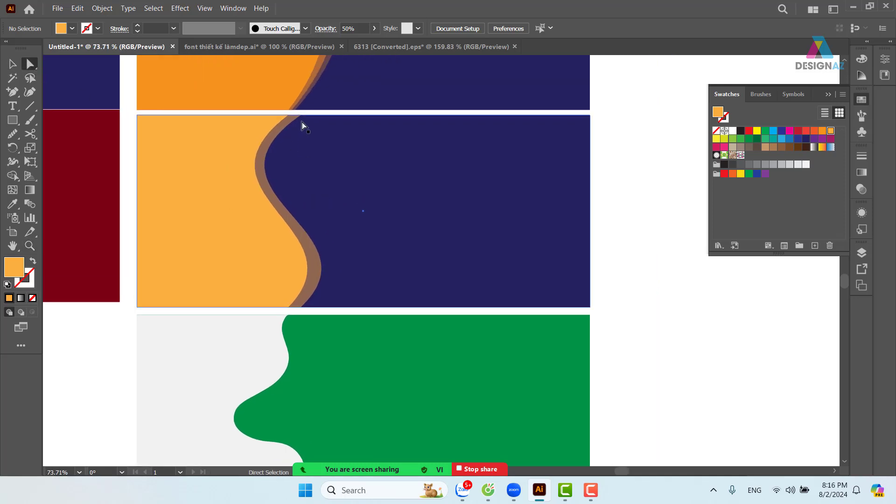
{"action": "left_click", "coordinate": [300, 120]}
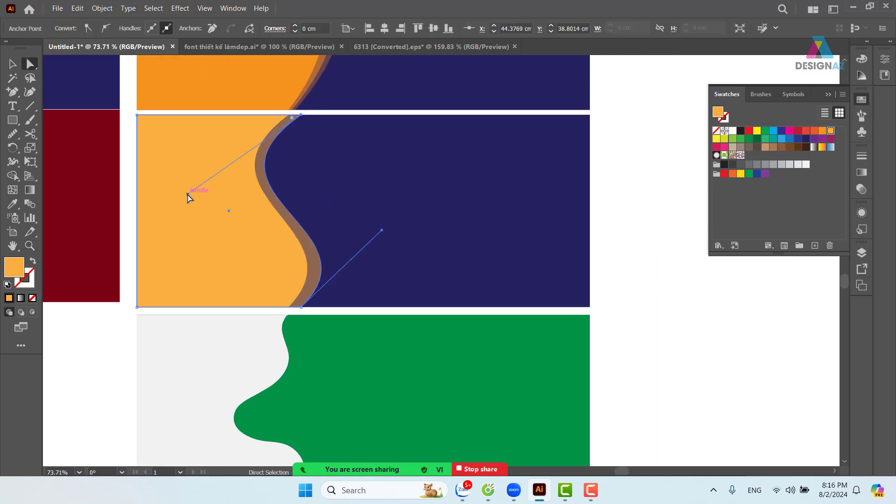
{"action": "left_click_drag", "start_coordinate": [187, 194], "coordinate": [182, 206]}
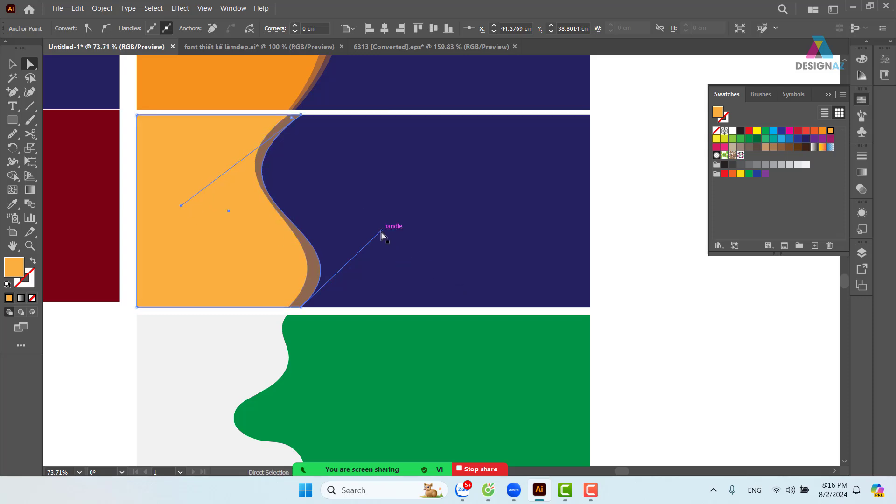
{"action": "mouse_move", "coordinate": [382, 230]}
{"action": "left_mouse_down"}
{"action": "mouse_move", "coordinate": [373, 234]}
{"action": "mouse_move", "coordinate": [372, 221]}
{"action": "left_mouse_up"}
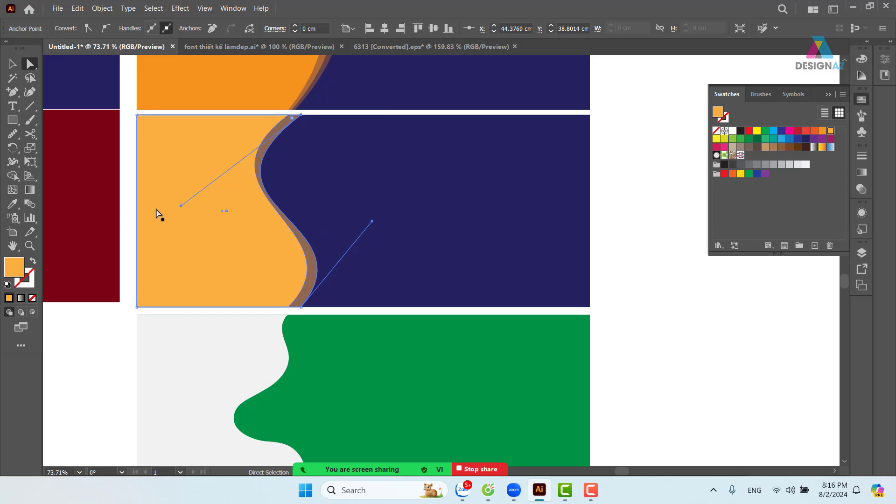
{"action": "left_click", "coordinate": [189, 210]}
{"action": "left_click_drag", "start_coordinate": [305, 119], "coordinate": [318, 119]}
{"action": "left_click_drag", "start_coordinate": [183, 205], "coordinate": [185, 205]}
{"action": "left_click", "coordinate": [12, 64]}
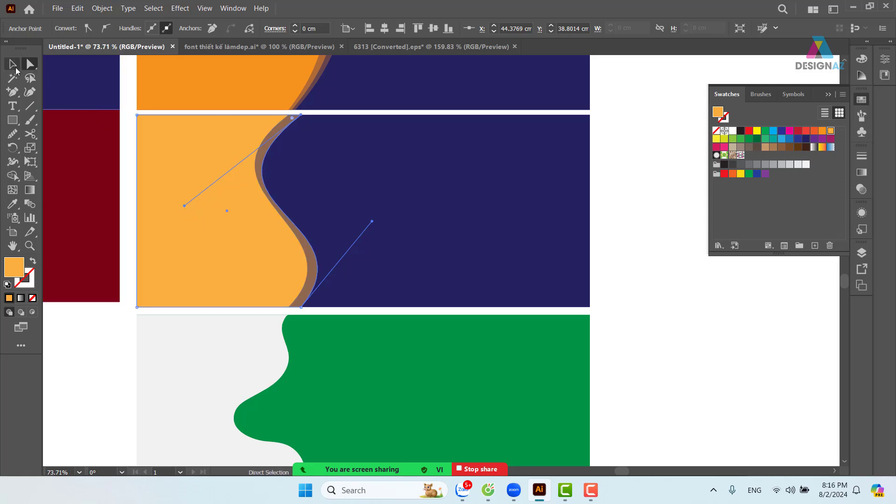
{"action": "left_click", "coordinate": [643, 242]}
Duplicate the 50% opacity orange shape in place and stretch the new copy further right
{"action": "left_click", "coordinate": [320, 259]}
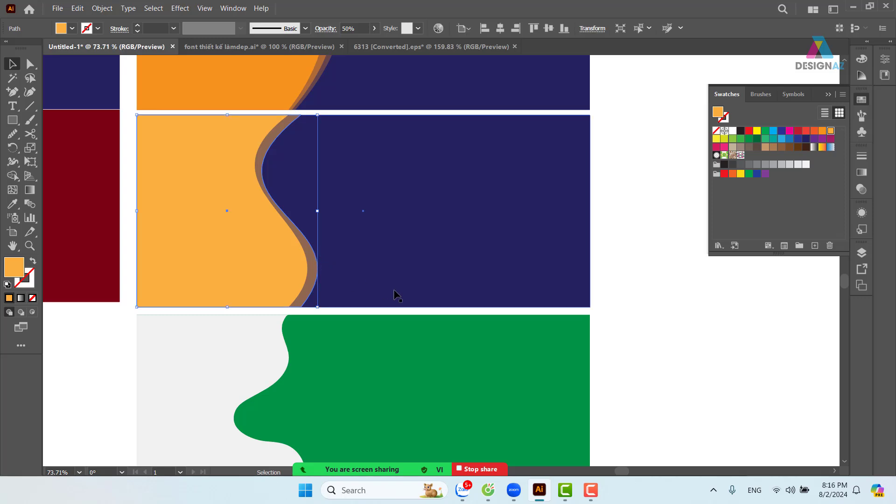
{"action": "key", "text": "a"}
{"action": "key", "text": "v"}
{"action": "mouse_move", "coordinate": [318, 212]}
{"action": "left_mouse_down"}
{"action": "mouse_move", "coordinate": [343, 212]}
{"action": "mouse_move", "coordinate": [335, 212]}
{"action": "left_mouse_up"}
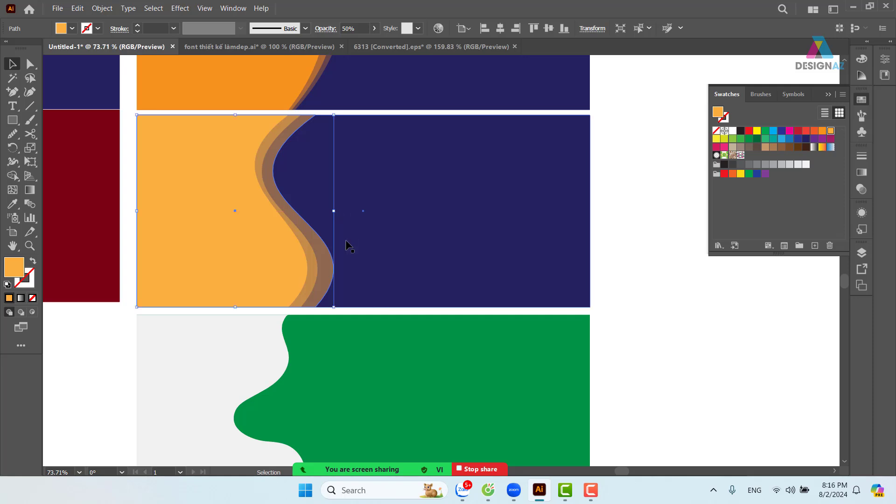
Set the outermost orange copy's opacity to 30%
{"action": "left_click", "coordinate": [362, 28]}
{"action": "type", "text": "30"}
{"action": "key", "text": "Return"}
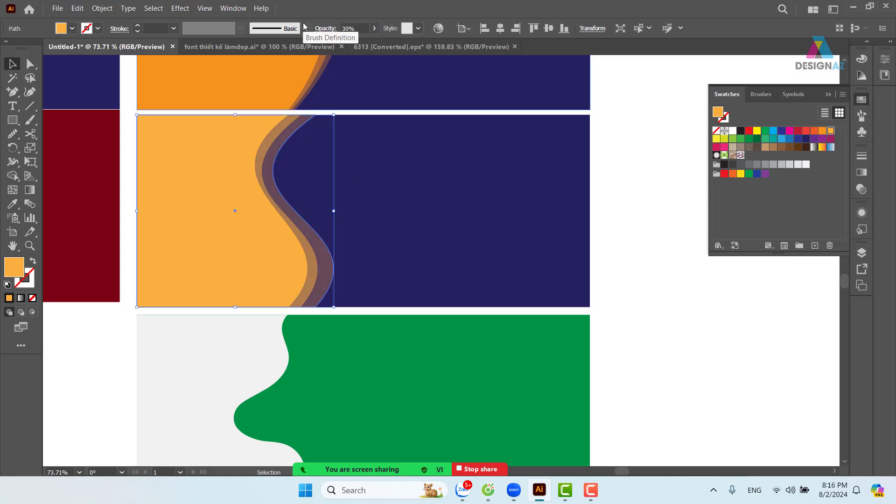
Reshape the 30% opacity copy's wavy edge by lengthening its upper handle down-left and tilting its lower handle steeper
{"action": "left_click", "coordinate": [35, 65]}
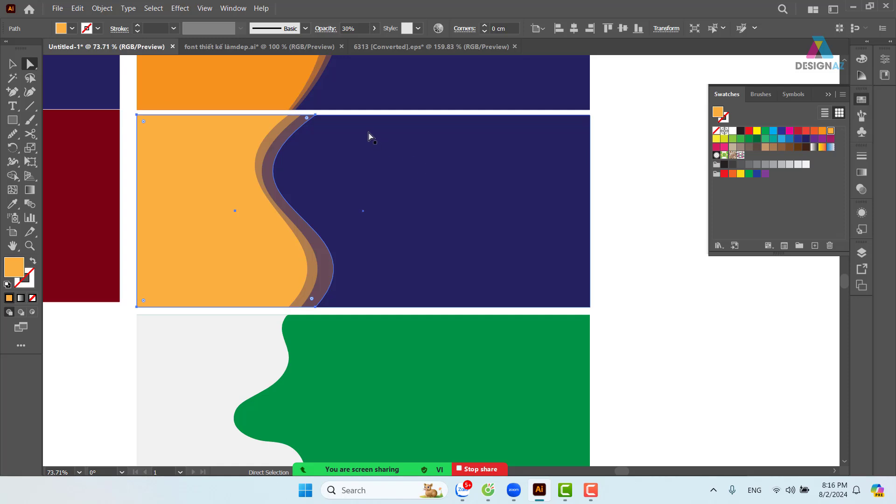
{"action": "left_click_drag", "start_coordinate": [318, 121], "coordinate": [180, 215]}
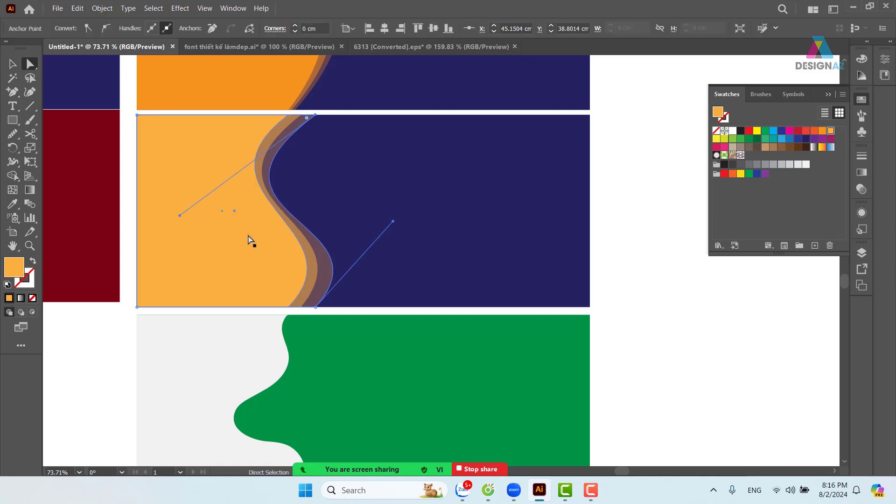
{"action": "left_click_drag", "start_coordinate": [394, 224], "coordinate": [381, 218]}
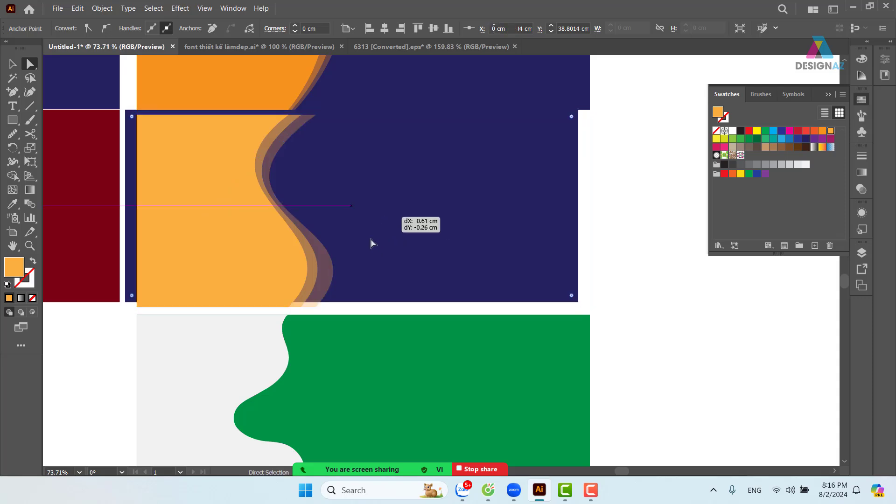
{"action": "key", "text": "ctrl+z"}
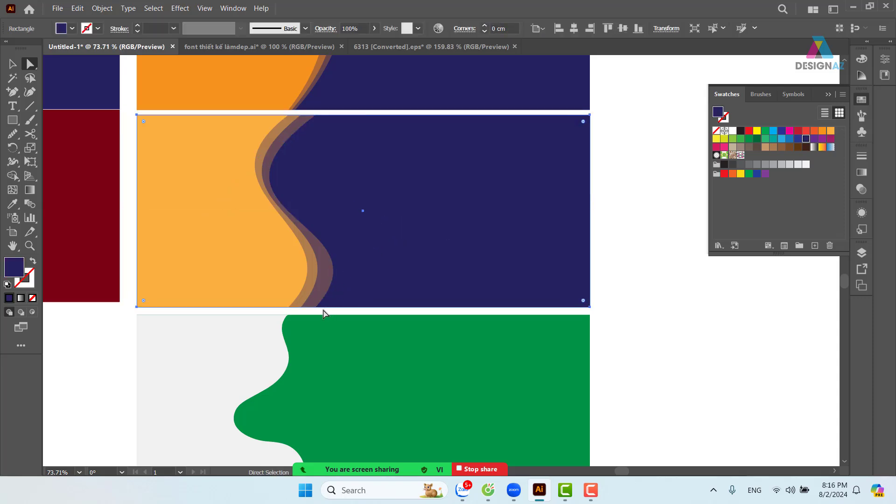
{"action": "left_click", "coordinate": [334, 279]}
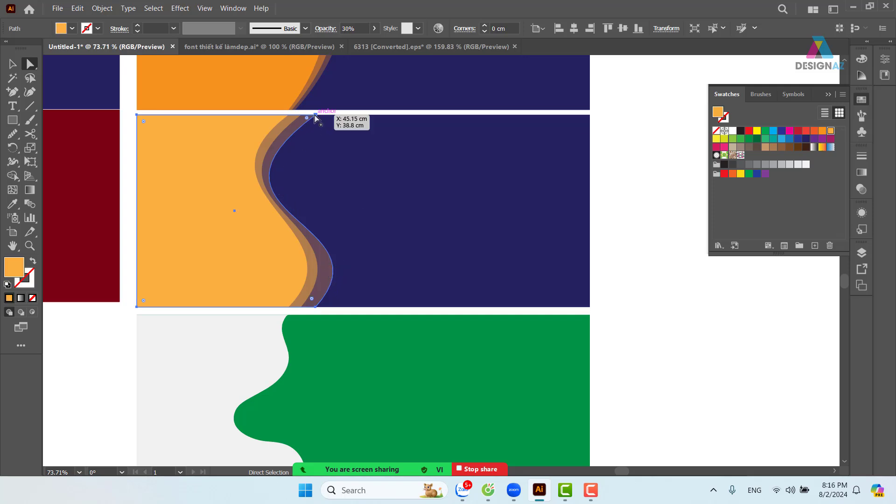
{"action": "left_click_drag", "start_coordinate": [315, 115], "coordinate": [375, 209]}
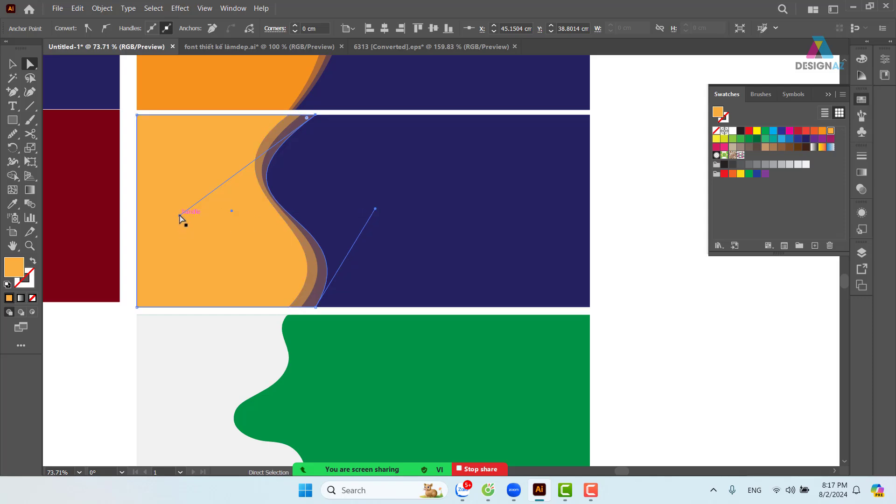
{"action": "left_click_drag", "start_coordinate": [180, 216], "coordinate": [175, 206]}
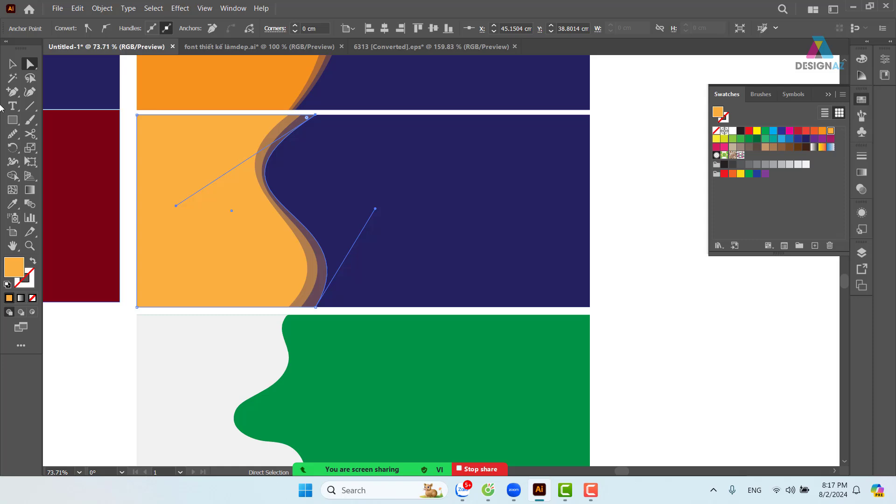
Duplicate the light grey wavy shape on the green panel in place and stretch the copy slightly to the right
{"action": "left_click", "coordinate": [13, 64]}
{"action": "left_click", "coordinate": [638, 299]}
{"action": "left_click_drag", "start_coordinate": [579, 336], "coordinate": [603, 169]}
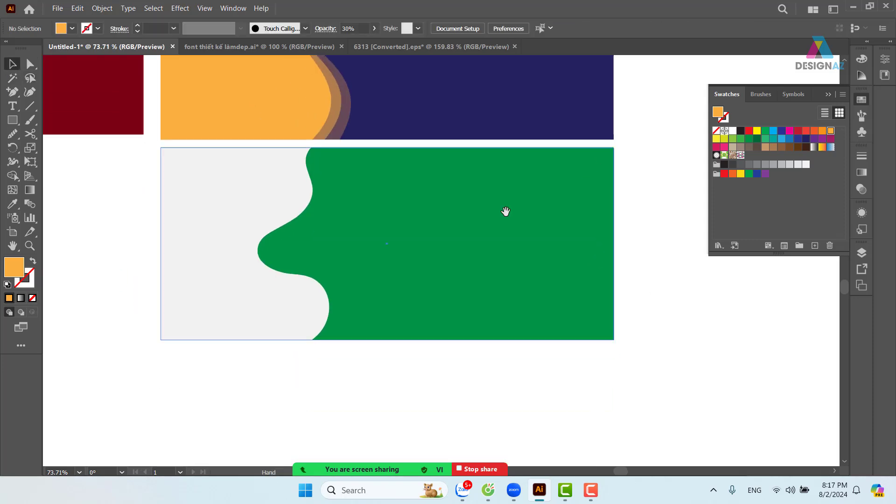
{"action": "left_click", "coordinate": [257, 227]}
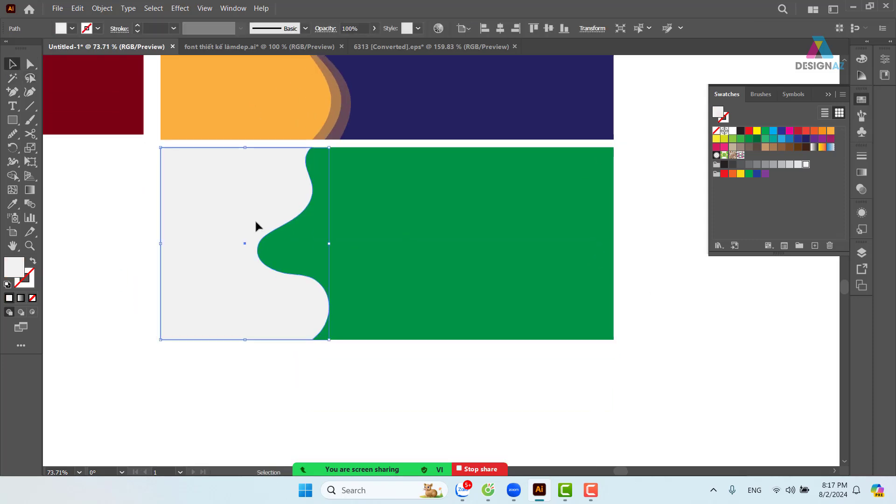
{"action": "key", "text": "ctrl"}
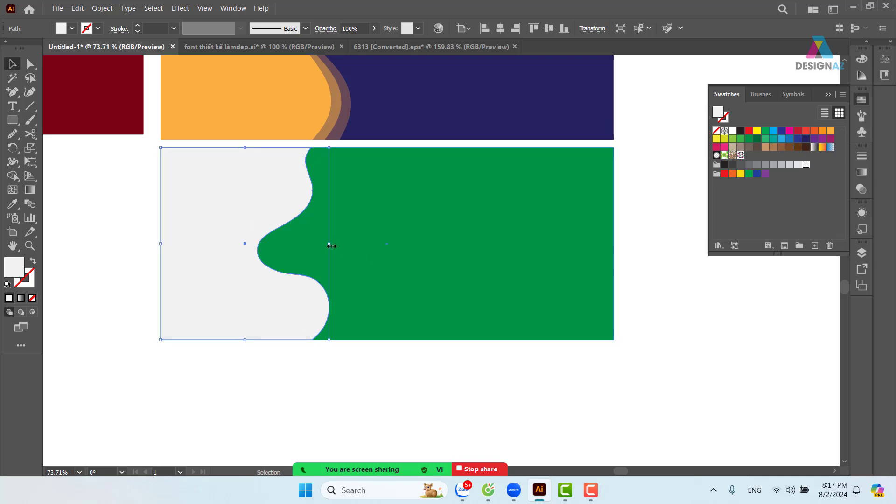
{"action": "left_click_drag", "start_coordinate": [332, 246], "coordinate": [343, 246]}
Set the stretched light grey copy's opacity to 50%
{"action": "left_click", "coordinate": [362, 28]}
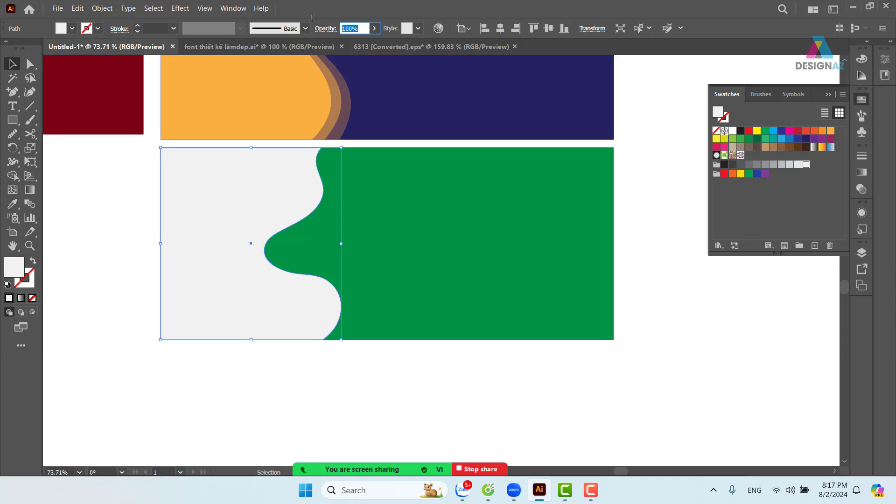
{"action": "type", "text": "50"}
{"action": "key", "text": "Return"}
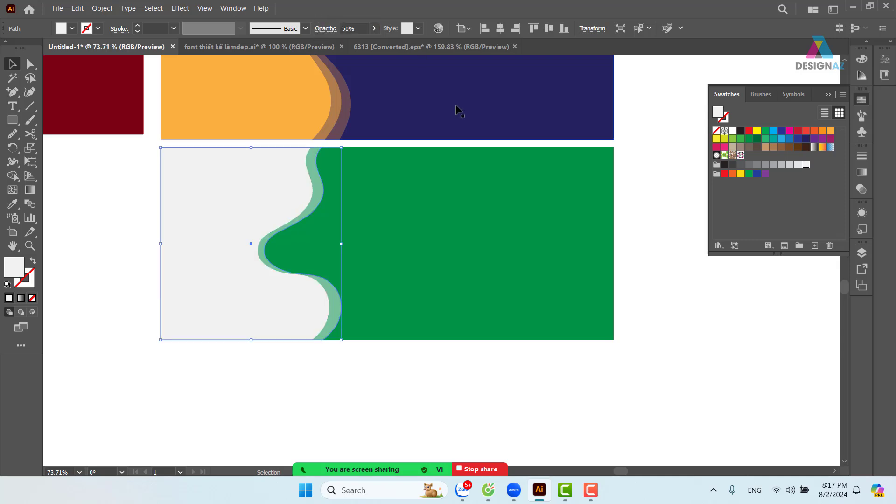
Raise the anchor where the translucent grey copy's lower bulge begins by about 0.13 cm and delete the next anchor along the bulge
{"action": "key", "text": "ctrl+space"}
{"action": "left_click_drag", "start_coordinate": [304, 215], "coordinate": [439, 303]}
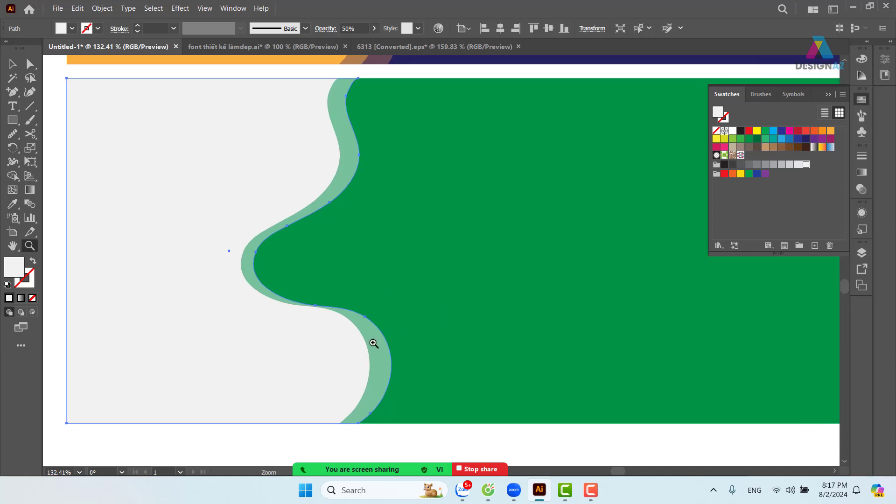
{"action": "key", "text": "a"}
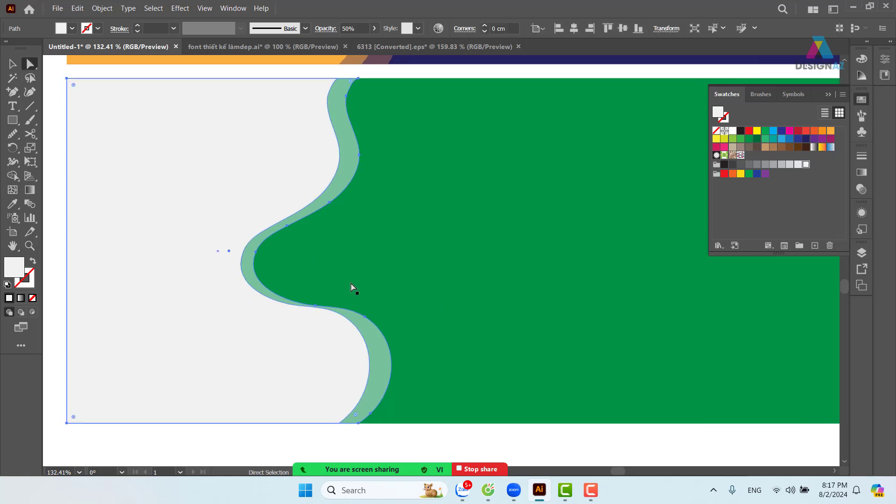
{"action": "left_click", "coordinate": [315, 307]}
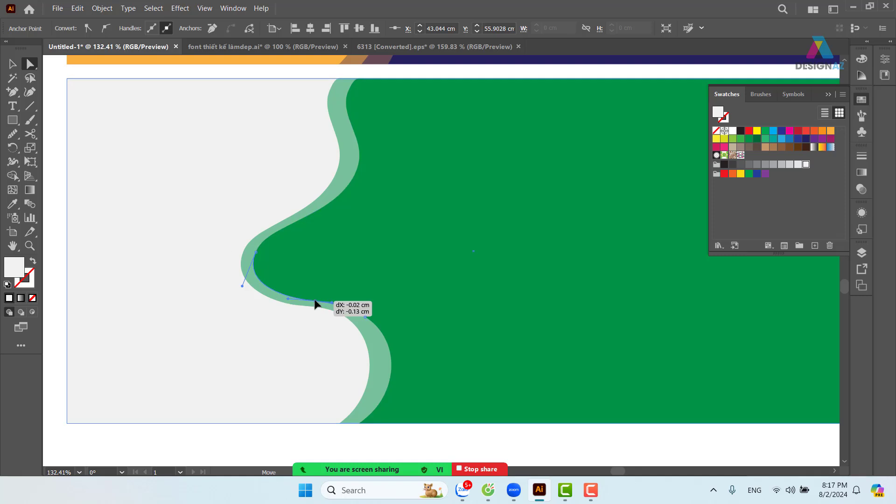
{"action": "left_click", "coordinate": [365, 318]}
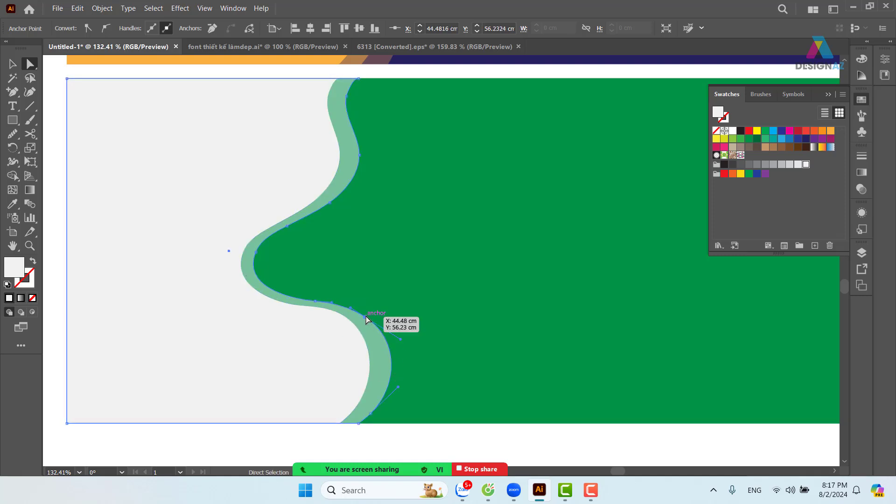
{"action": "key", "text": "p"}
{"action": "left_click", "coordinate": [366, 319]}
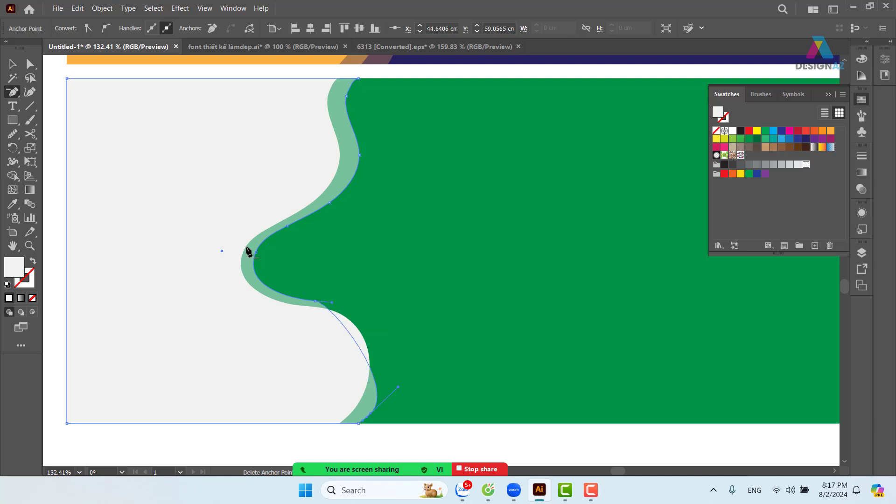
Lengthen the outgoing handle of the anchor above the lower bulge horizontally to the right to round out the translucent grey edge
{"action": "left_click", "coordinate": [35, 65]}
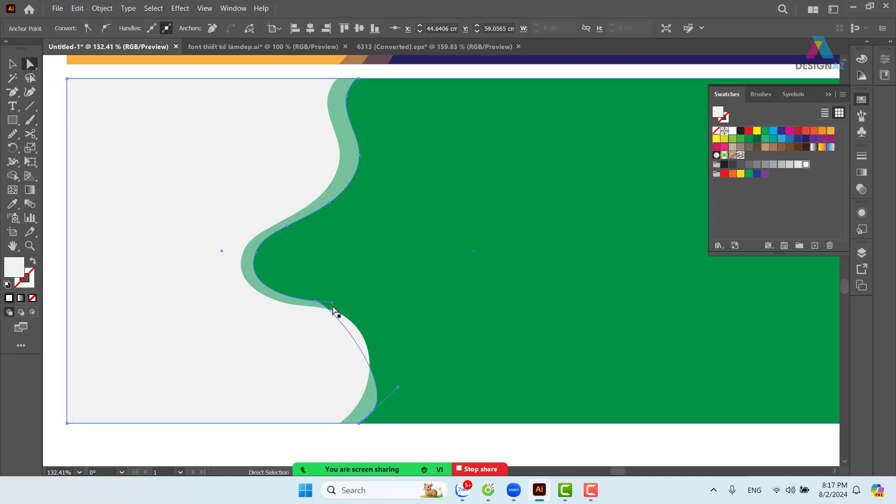
{"action": "left_click", "coordinate": [410, 305]}
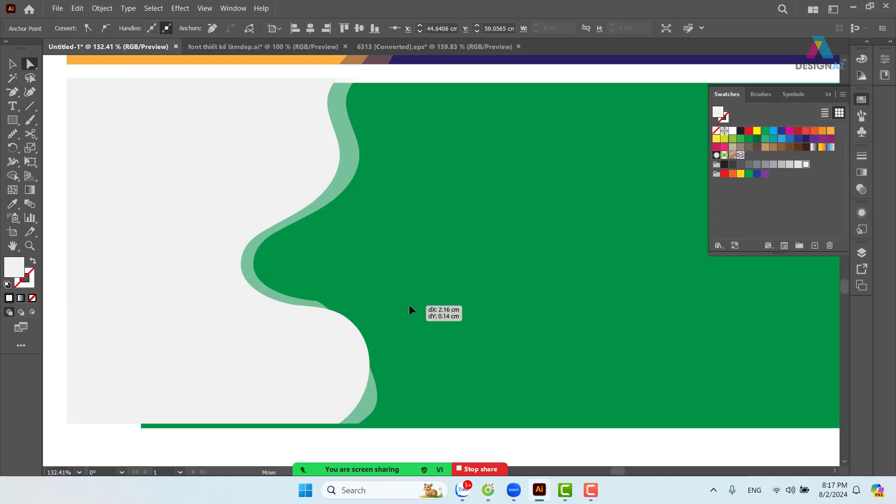
{"action": "left_click", "coordinate": [316, 303]}
{"action": "left_click_drag", "start_coordinate": [333, 303], "coordinate": [397, 301]}
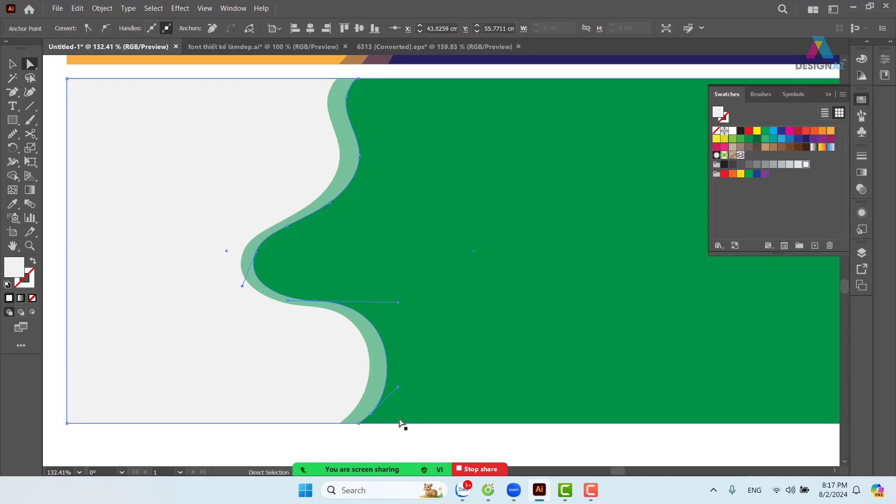
Delete the extra anchor near the translucent grey copy's lower end and extend the end point's handle up-right to smooth the bulge
{"action": "key", "text": "minus"}
{"action": "left_click", "coordinate": [372, 415]}
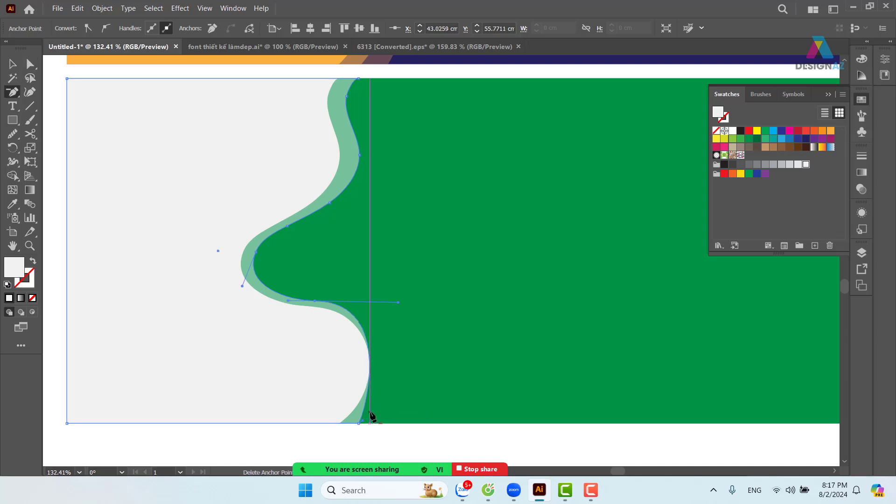
{"action": "left_click", "coordinate": [35, 67]}
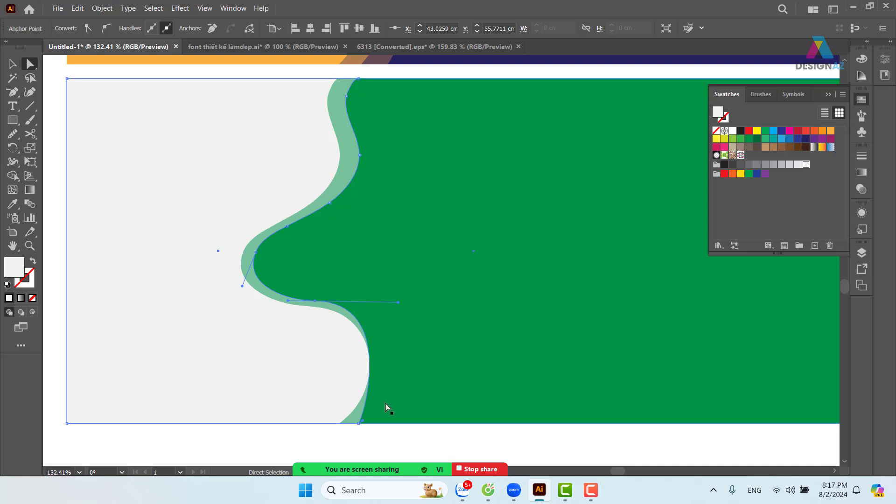
{"action": "left_click_drag", "start_coordinate": [363, 421], "coordinate": [406, 386]}
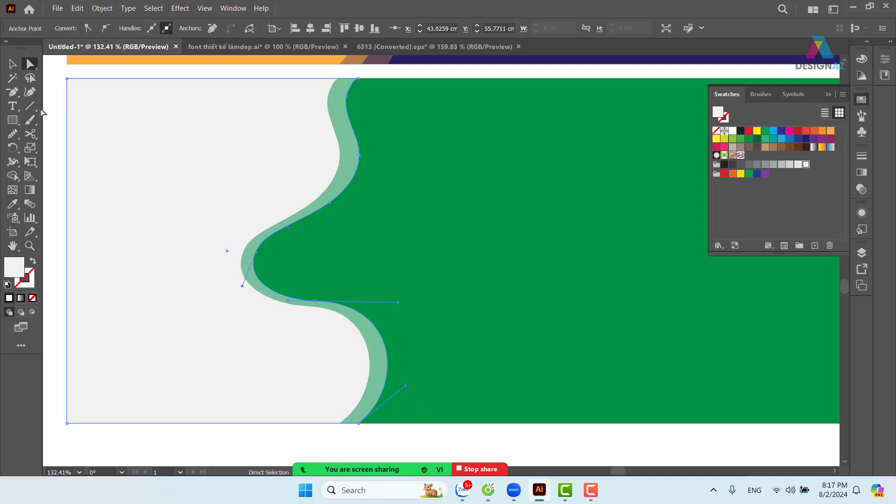
{"action": "left_click", "coordinate": [12, 64]}
{"action": "left_click", "coordinate": [570, 439]}
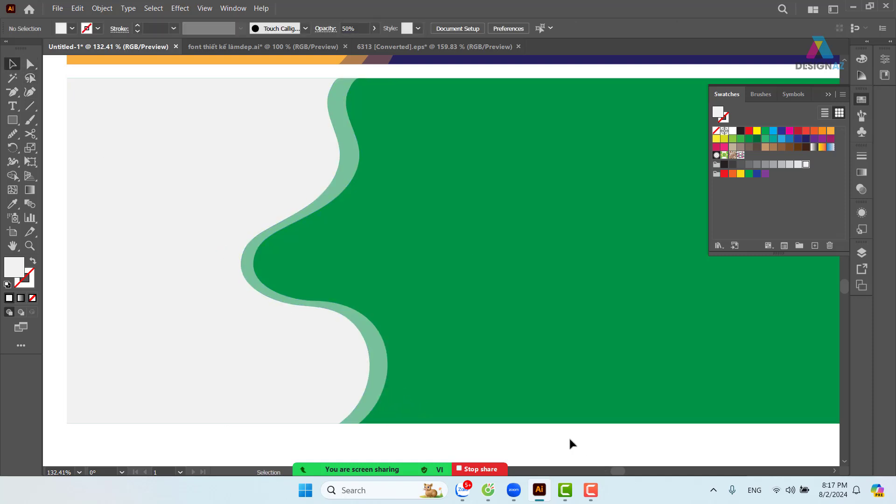
Delete the dark red dome and the claw-like shapes above the banner panels
{"action": "key", "text": "ctrl+minus"}
{"action": "key", "text": "ctrl+minus"}
{"action": "key", "text": "ctrl+minus"}
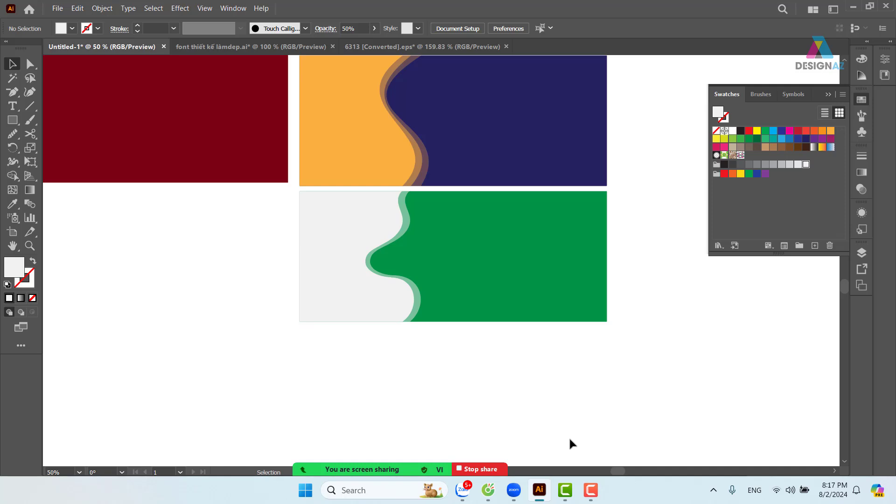
{"action": "key", "text": "ctrl+minus"}
{"action": "key", "text": "ctrl+minus"}
{"action": "key", "text": "ctrl+minus"}
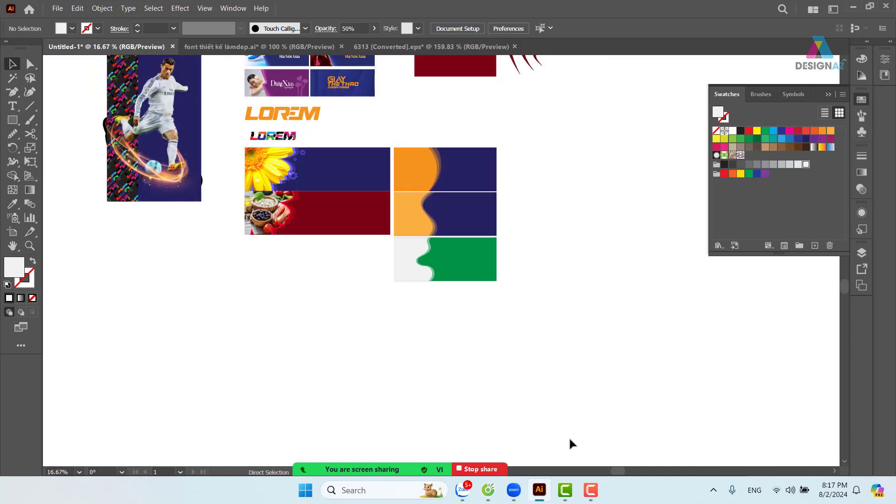
{"action": "scroll", "coordinate": [518, 243], "scroll_direction": "up", "scroll_amount": 3}
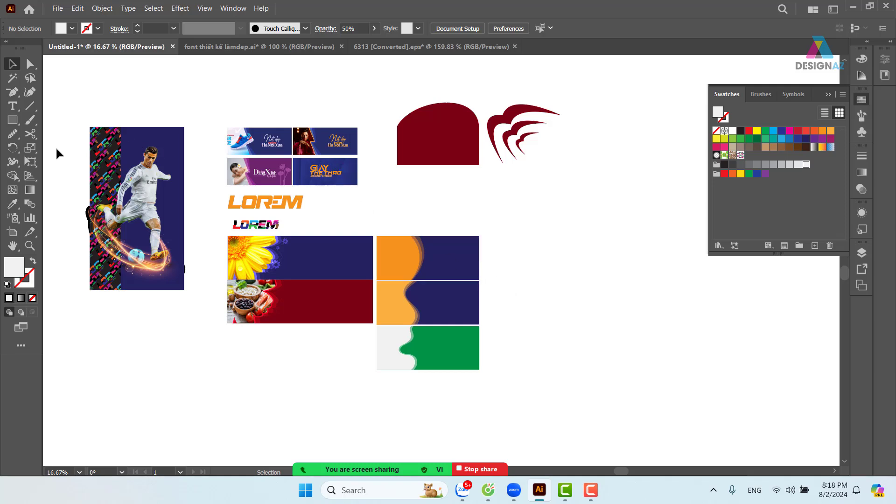
{"action": "scroll", "coordinate": [231, 257], "scroll_direction": "left", "scroll_amount": 2}
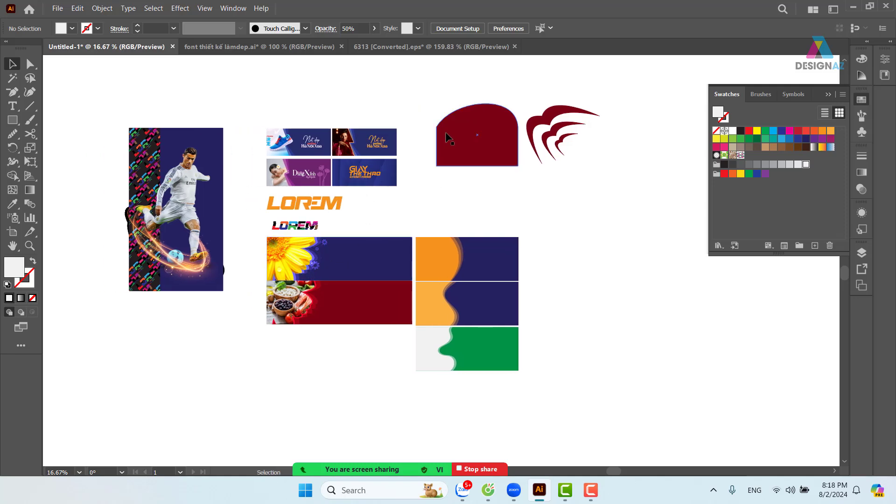
{"action": "left_click_drag", "start_coordinate": [455, 79], "coordinate": [446, 404]}
{"action": "key", "text": "Delete"}
Move the three wavy panels up beside the small banner thumbnails and scale them down to fit next to them
{"action": "left_click_drag", "start_coordinate": [449, 335], "coordinate": [436, 193]}
{"action": "left_click_drag", "start_coordinate": [508, 95], "coordinate": [482, 129]}
{"action": "left_click", "coordinate": [511, 284]}
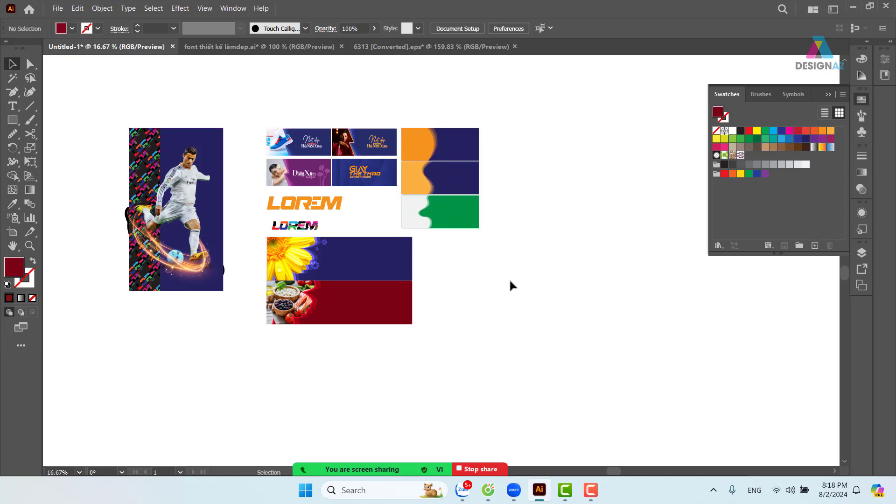
Switch to the Cốc Cốc browser and search Google Images for "logo" in a new tab
{"action": "left_click", "coordinate": [495, 492]}
{"action": "left_click", "coordinate": [352, 13]}
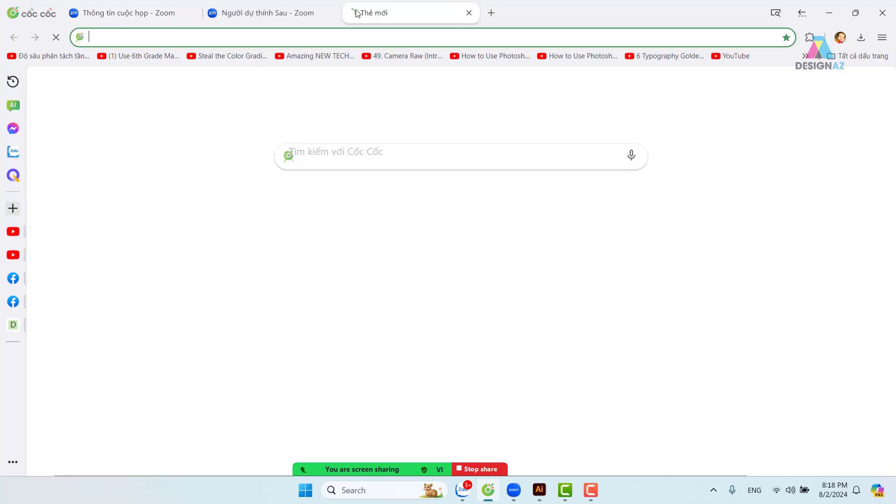
{"action": "left_click", "coordinate": [312, 90]}
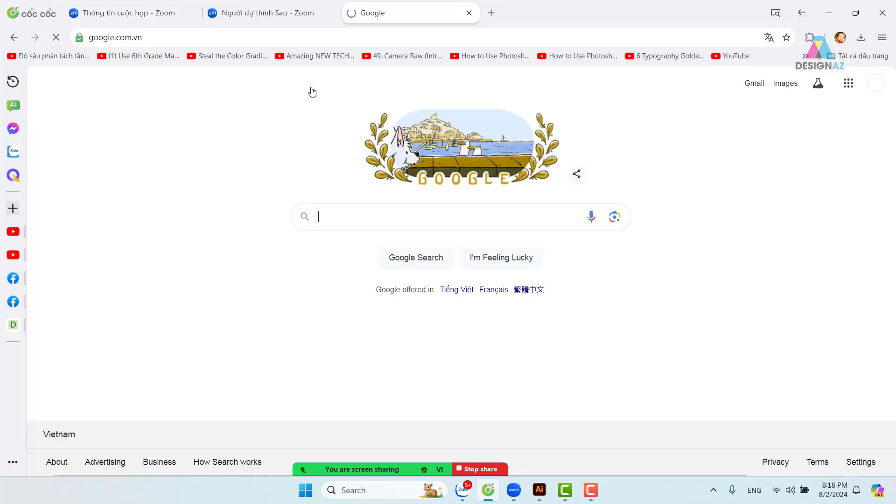
{"action": "left_click", "coordinate": [329, 216]}
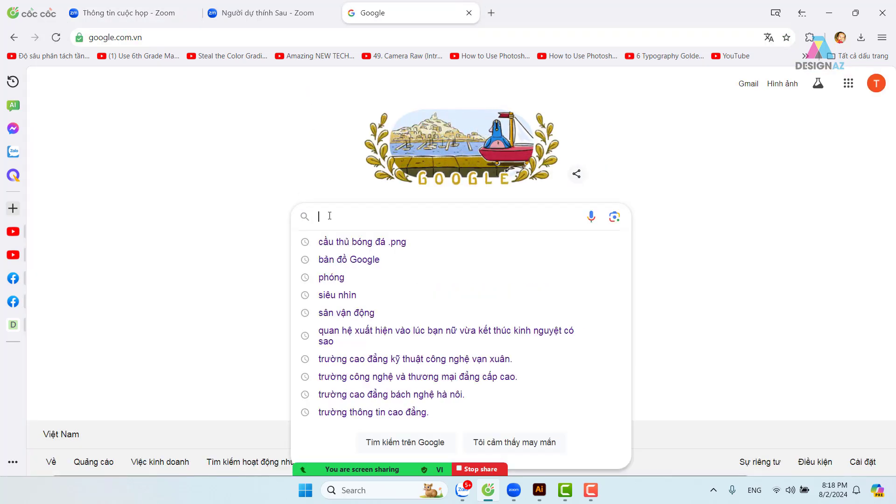
{"action": "type", "text": "logo"}
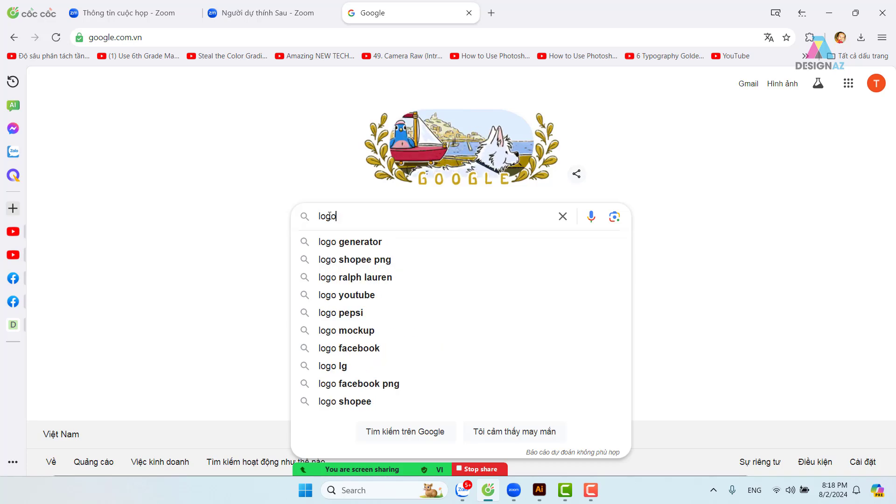
{"action": "key", "text": "Return"}
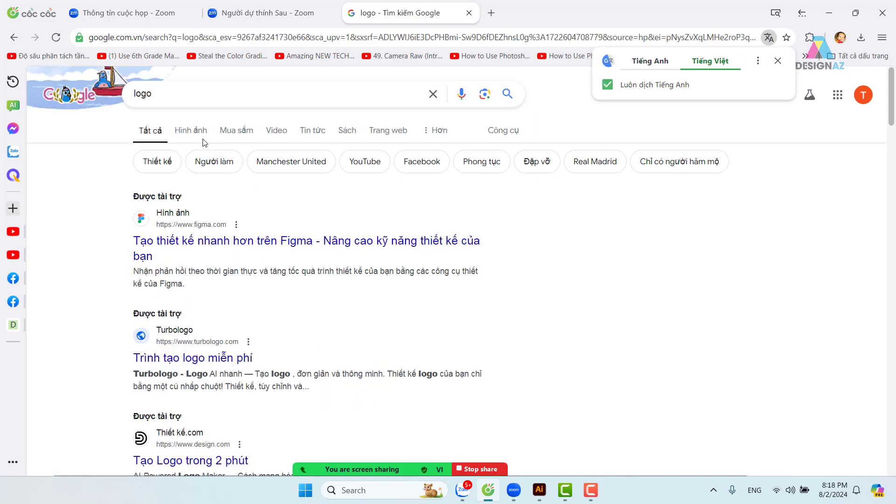
{"action": "left_click", "coordinate": [196, 135]}
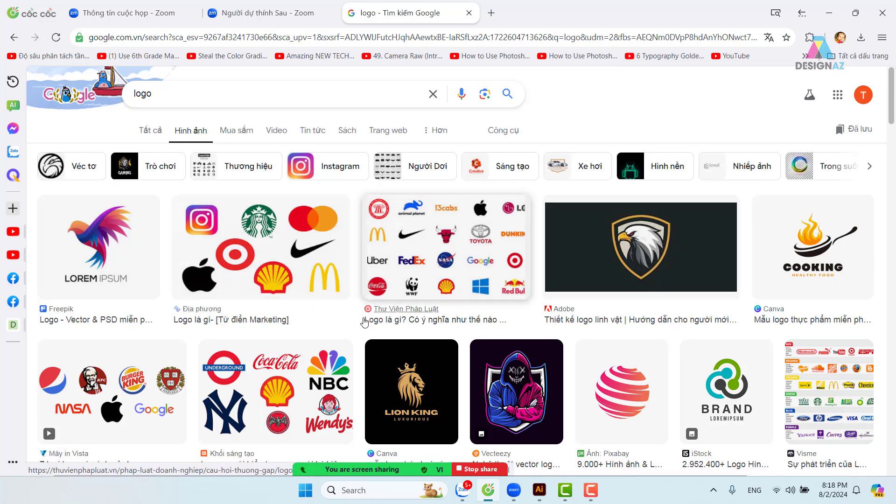
Browse the logo images, open the blue Twitter bird logo and copy its image
{"action": "scroll", "coordinate": [363, 308], "scroll_direction": "down", "scroll_amount": 1}
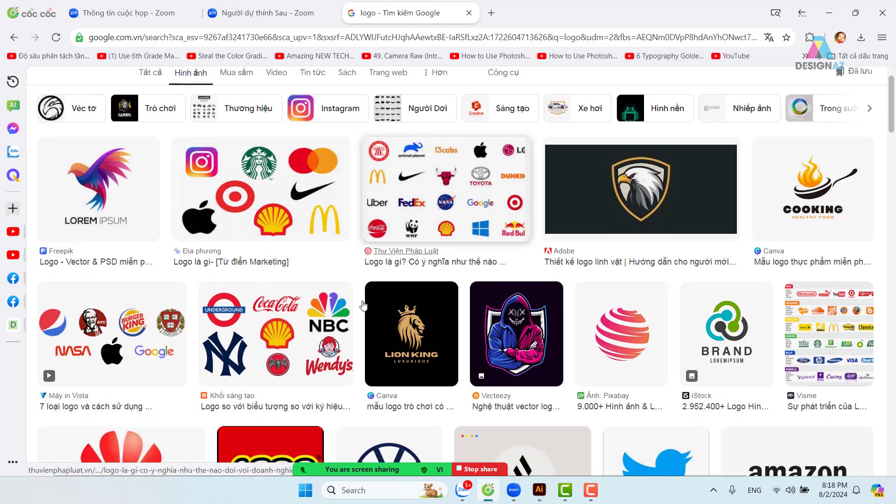
{"action": "scroll", "coordinate": [364, 305], "scroll_direction": "down", "scroll_amount": 5}
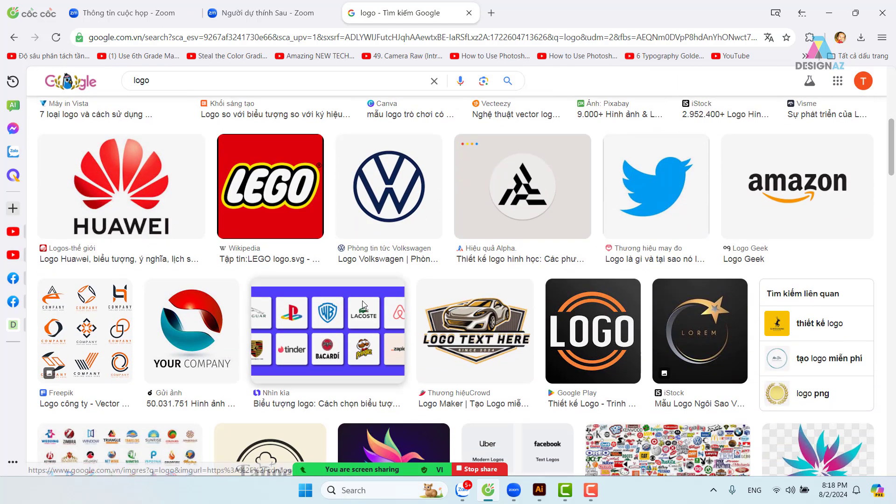
{"action": "scroll", "coordinate": [364, 304], "scroll_direction": "down", "scroll_amount": 2}
{"action": "scroll", "coordinate": [647, 221], "scroll_direction": "up", "scroll_amount": 2}
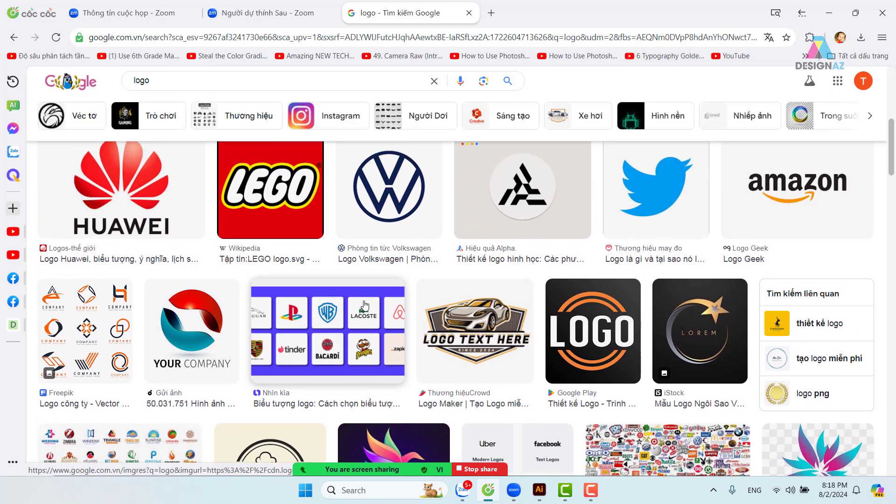
{"action": "left_click", "coordinate": [645, 213]}
{"action": "right_click", "coordinate": [575, 225]}
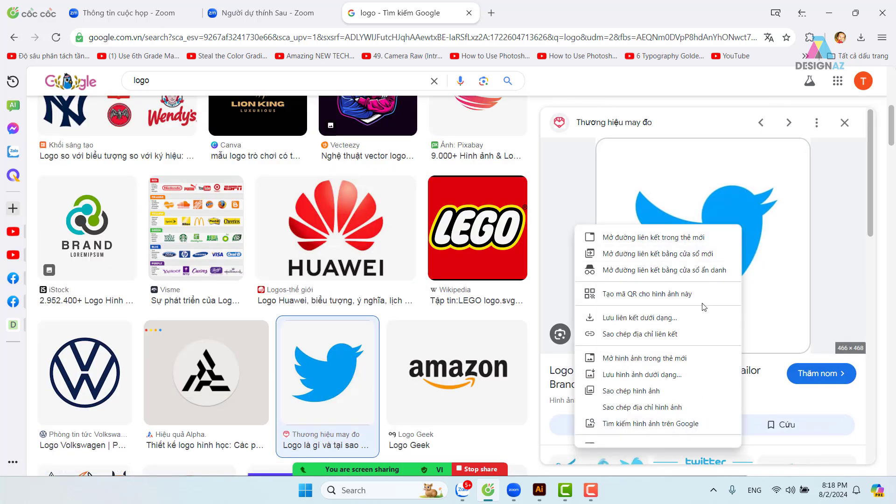
{"action": "left_click", "coordinate": [657, 392]}
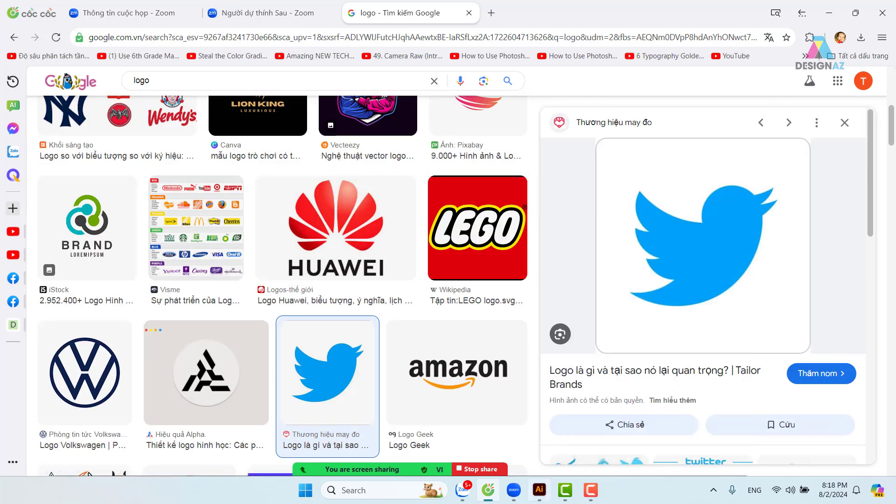
Switch back to Illustrator, paste the Twitter bird image and place it below the wavy panels beside the wide banners
{"action": "left_click", "coordinate": [539, 490]}
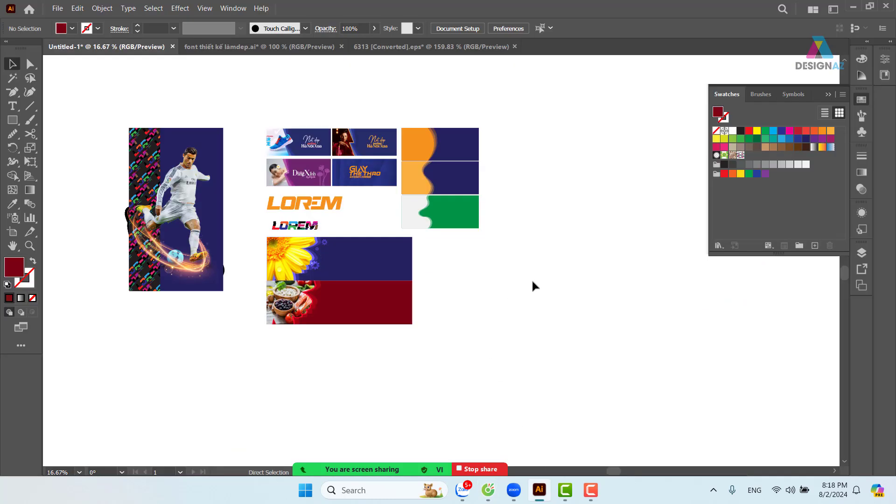
{"action": "key", "text": "ctrl+v"}
{"action": "left_click_drag", "start_coordinate": [425, 264], "coordinate": [452, 296]}
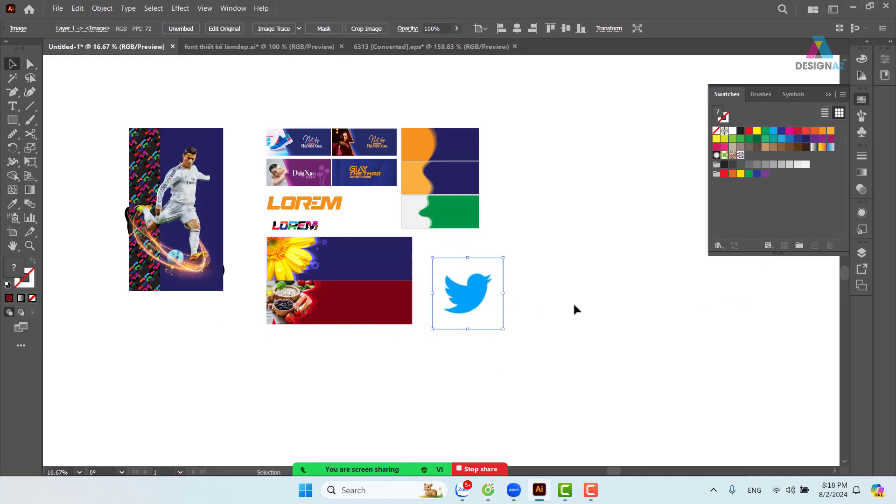
Start a Pen path at the Twitter bird's upper wing tip, curve it along the wing's upper edge to the neck, and swap fill and stroke
{"action": "left_click", "coordinate": [565, 318]}
{"action": "key", "text": "z"}
{"action": "left_click_drag", "start_coordinate": [437, 258], "coordinate": [342, 182]}
{"action": "key", "text": "space"}
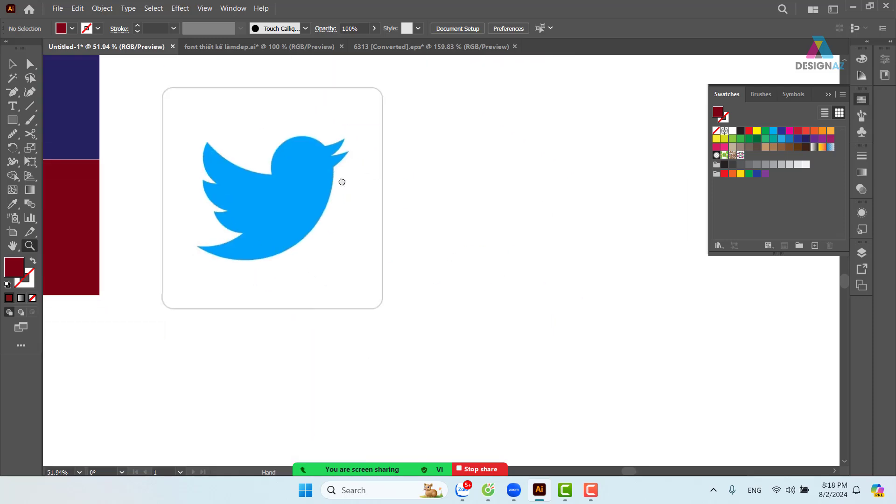
{"action": "left_click_drag", "start_coordinate": [174, 128], "coordinate": [234, 181]}
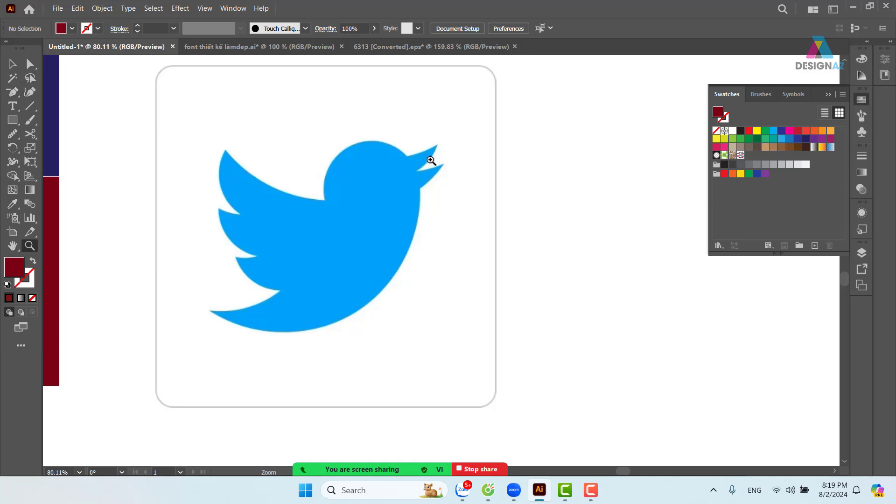
{"action": "left_click_drag", "start_coordinate": [200, 132], "coordinate": [404, 196]}
{"action": "key", "text": "space"}
{"action": "key", "text": "p"}
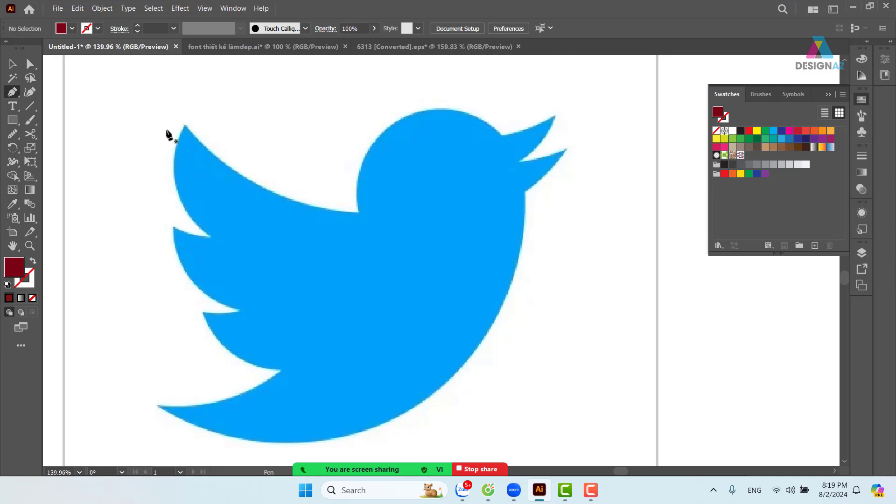
{"action": "left_click", "coordinate": [185, 126]}
{"action": "left_click", "coordinate": [361, 212]}
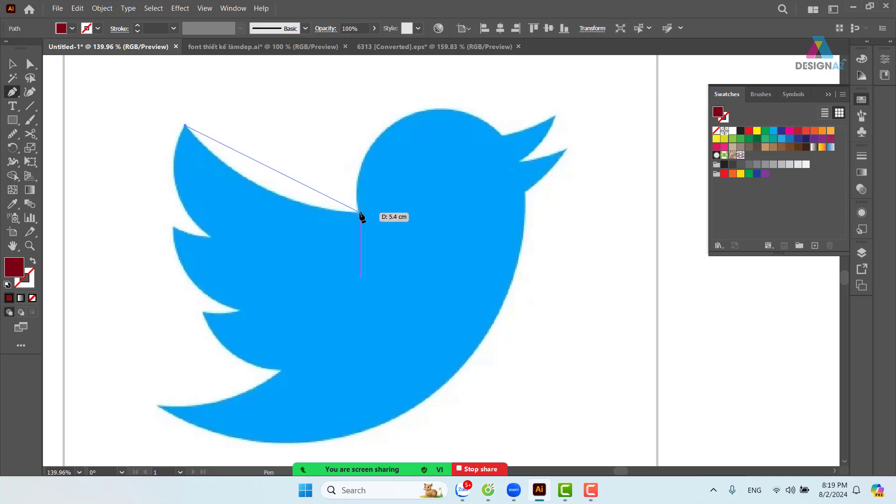
{"action": "left_click_drag", "start_coordinate": [361, 213], "coordinate": [486, 222]}
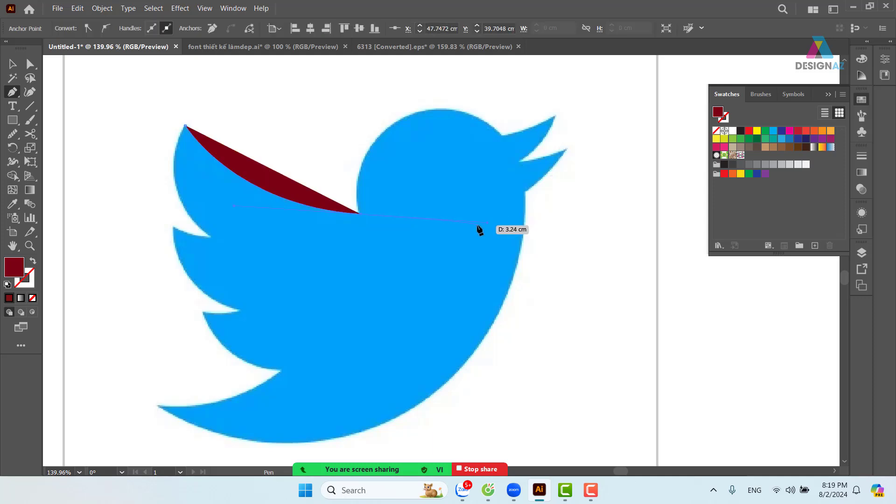
{"action": "key", "text": "shift+x"}
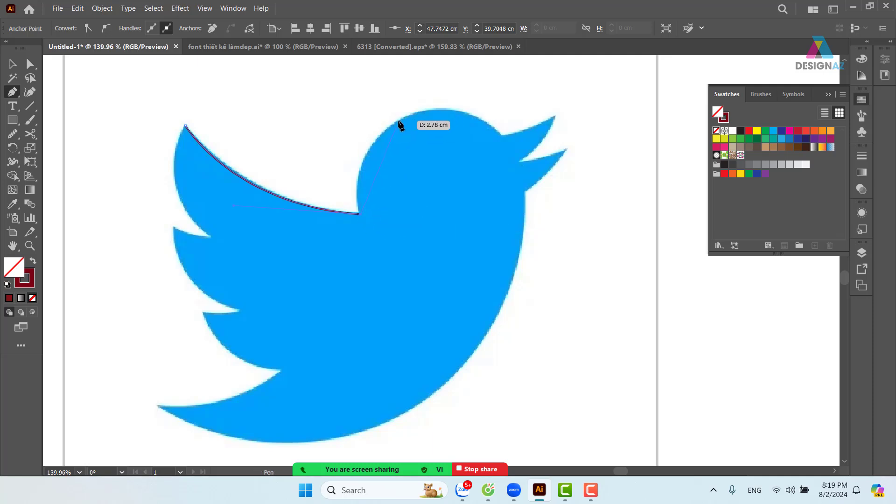
Continue the Pen path around the bird's head and along the upper beak to the notch between the beak halves
{"action": "left_click_drag", "start_coordinate": [399, 121], "coordinate": [454, 91]}
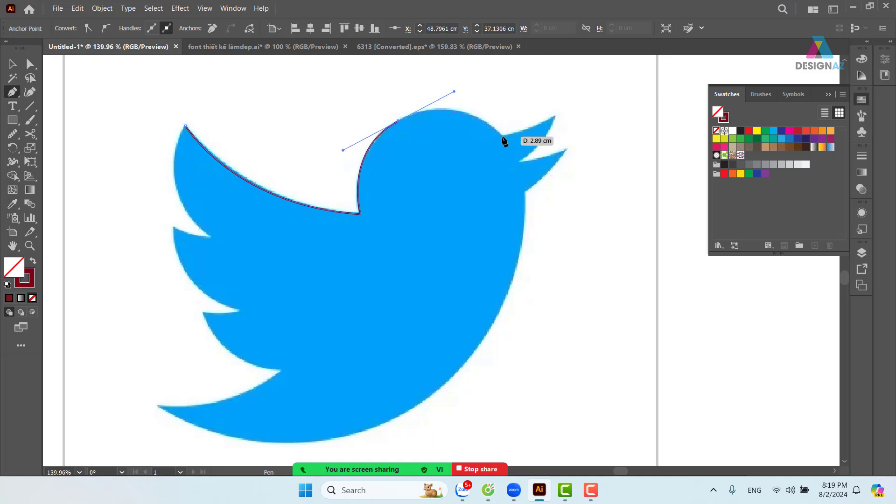
{"action": "left_click_drag", "start_coordinate": [501, 136], "coordinate": [508, 145]}
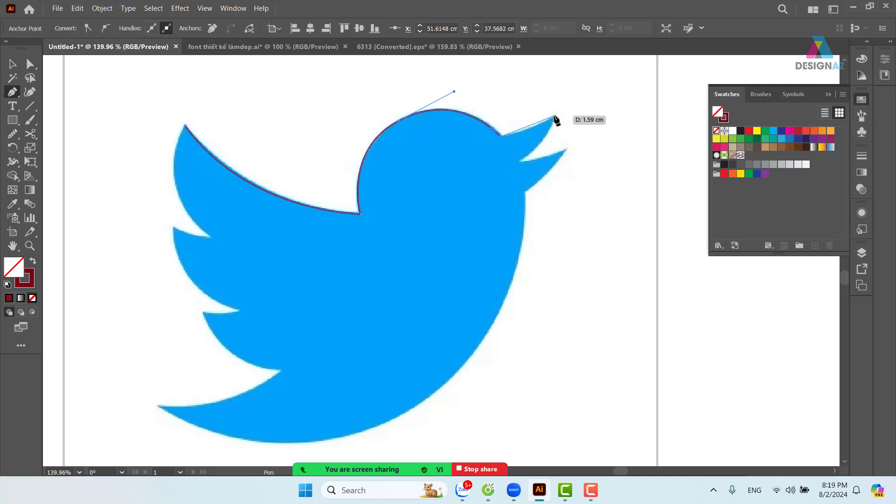
{"action": "left_click_drag", "start_coordinate": [555, 117], "coordinate": [566, 103]}
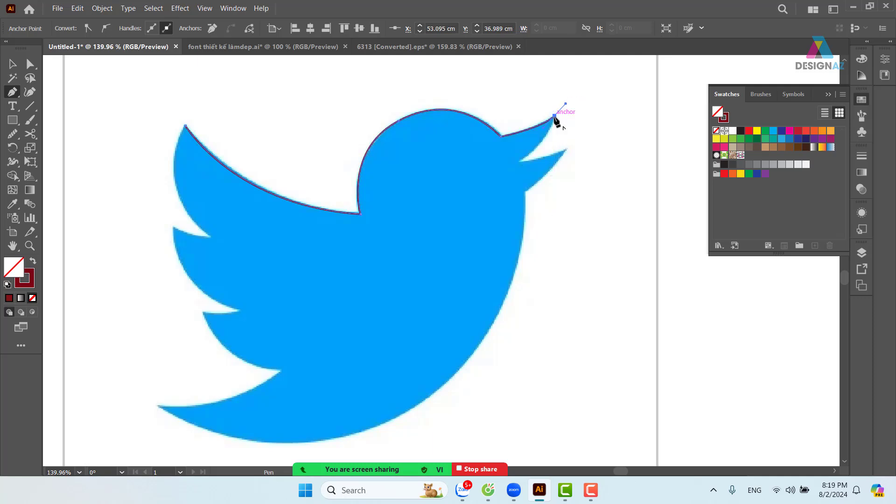
{"action": "left_click", "coordinate": [555, 117]}
{"action": "left_click_drag", "start_coordinate": [519, 162], "coordinate": [493, 181]}
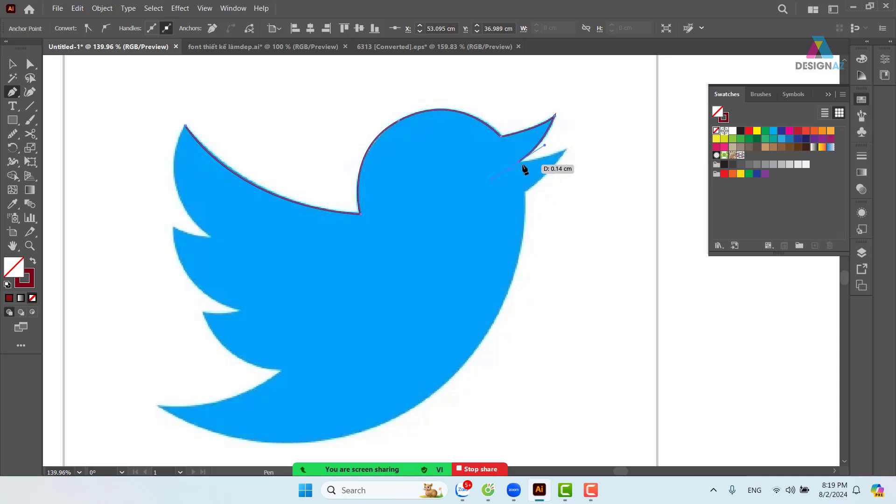
{"action": "left_click", "coordinate": [518, 163]}
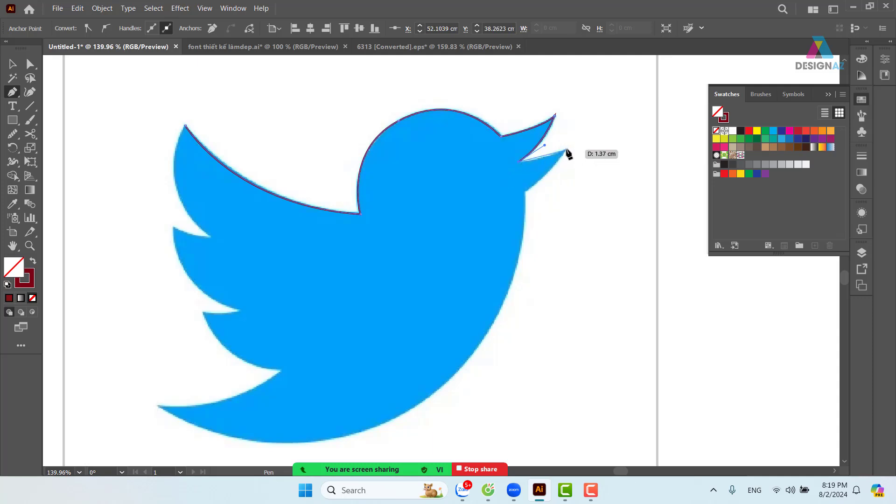
Trace the lower beak out to its tip and back to the point where it meets the breast
{"action": "left_click_drag", "start_coordinate": [575, 141], "coordinate": [576, 142]}
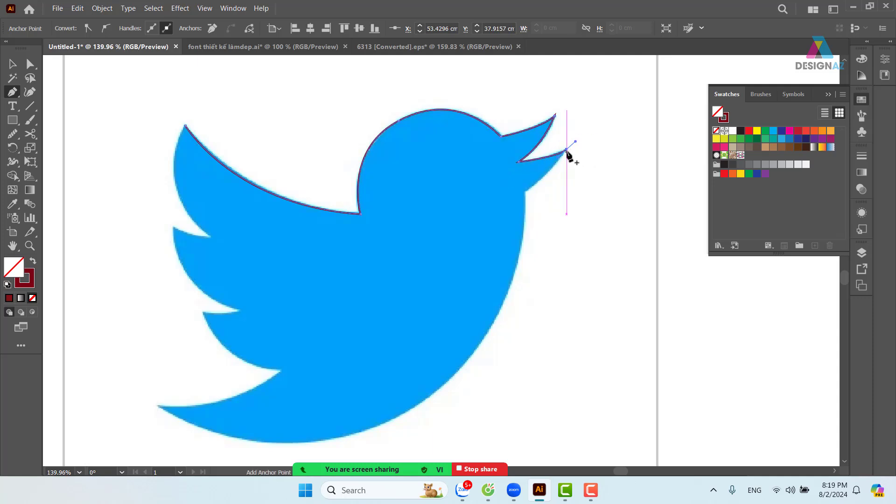
{"action": "left_click", "coordinate": [567, 149]}
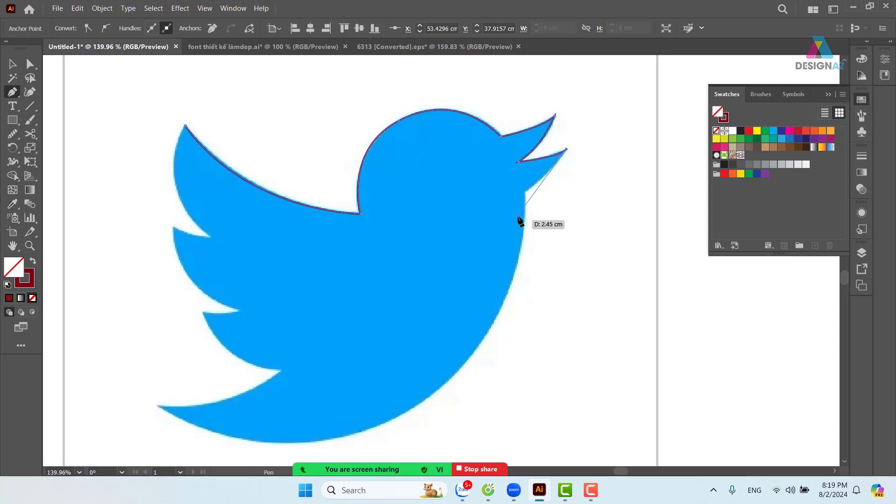
{"action": "left_click", "coordinate": [523, 195], "text": "ctrl"}
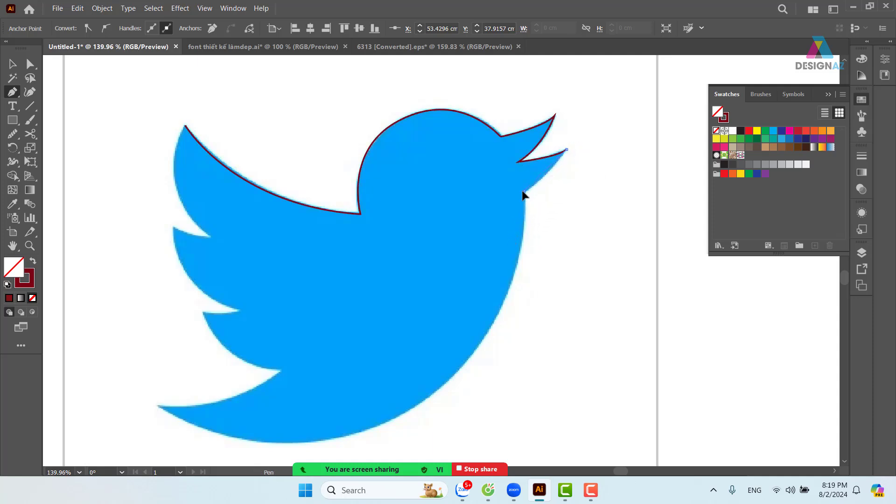
{"action": "left_click", "coordinate": [524, 191]}
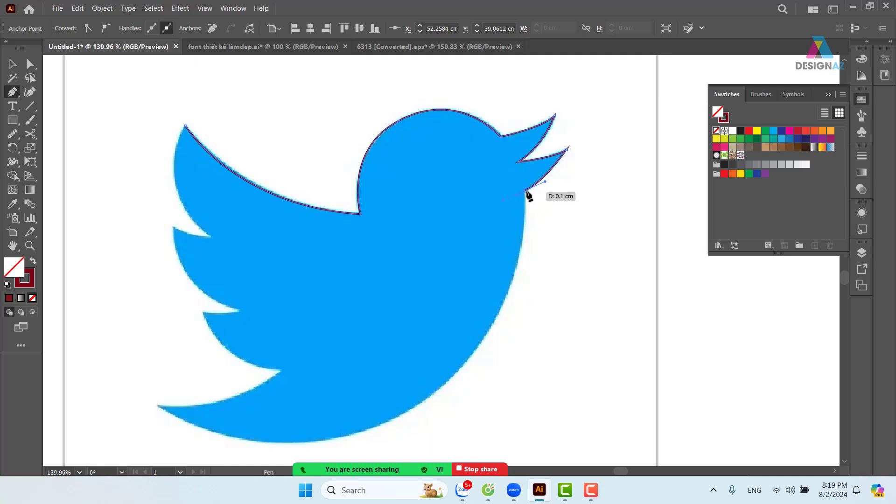
Trace the breast and belly as two smooth curves ending in a corner at the tail tip
{"action": "scroll", "coordinate": [510, 274], "scroll_direction": "down", "scroll_amount": 3}
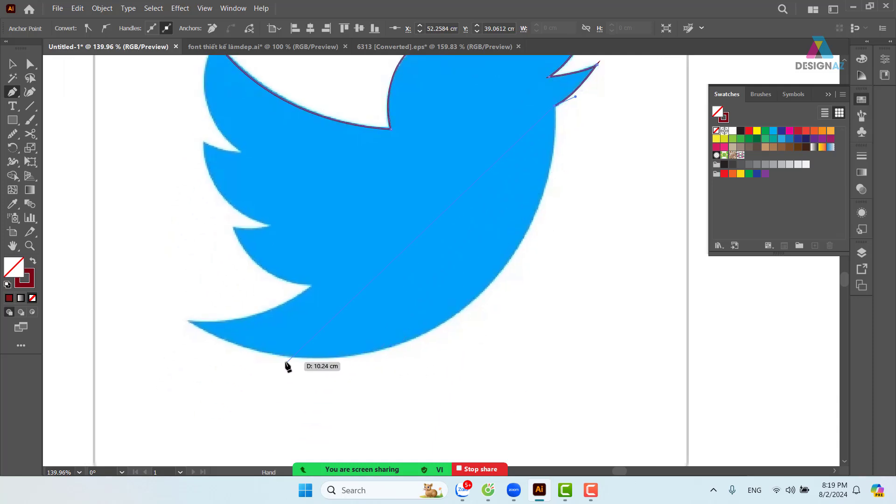
{"action": "left_click_drag", "start_coordinate": [457, 312], "coordinate": [445, 320]}
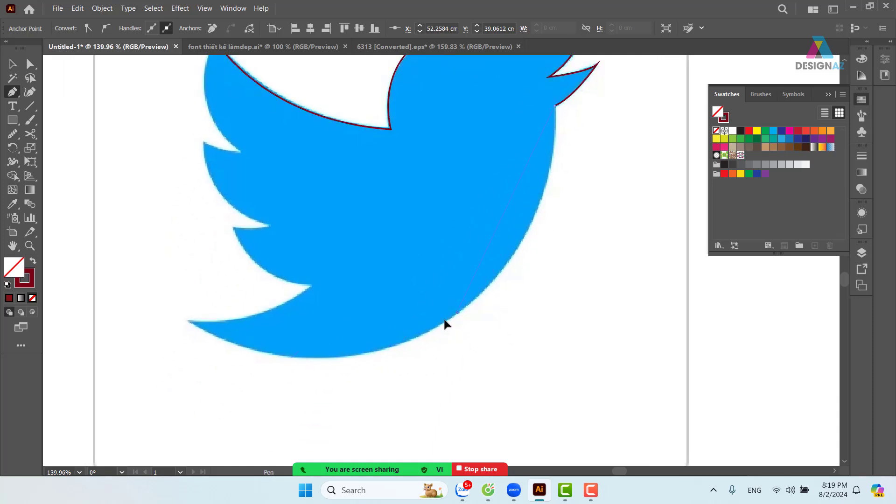
{"action": "left_click_drag", "start_coordinate": [386, 366], "coordinate": [356, 380]}
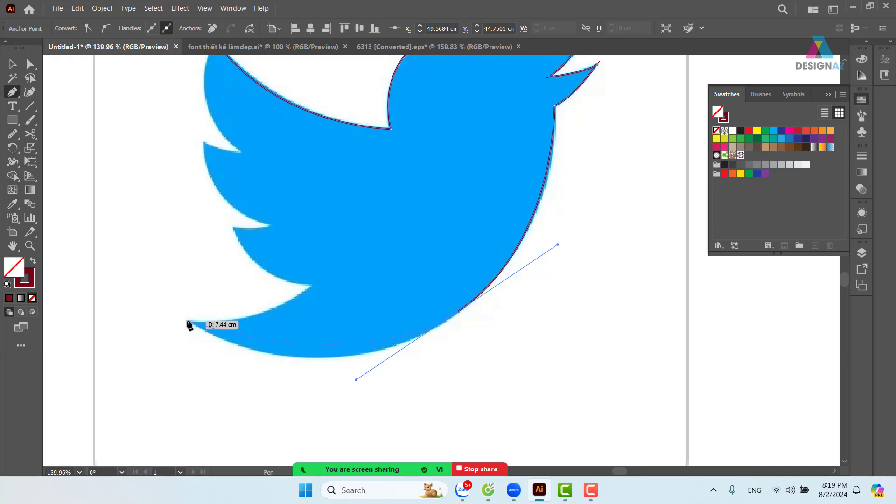
{"action": "left_click_drag", "start_coordinate": [187, 321], "coordinate": [183, 313]}
{"action": "left_click_drag", "start_coordinate": [147, 289], "coordinate": [129, 282]}
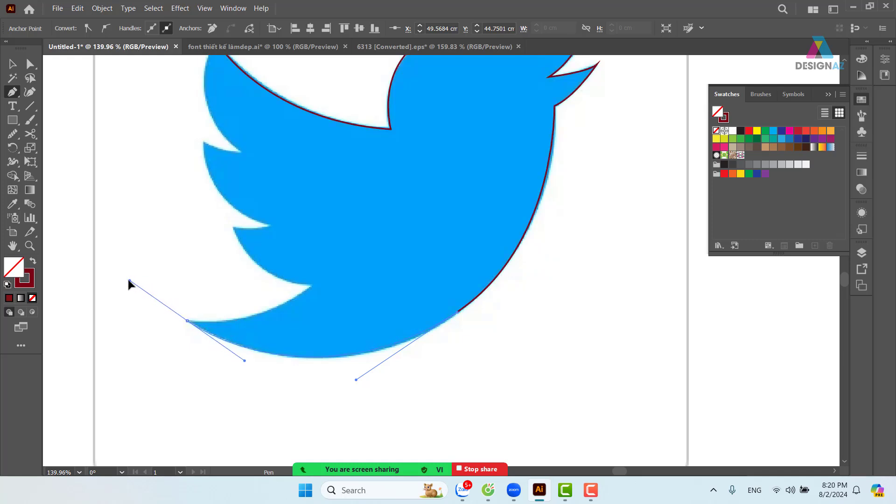
{"action": "left_click", "coordinate": [187, 321]}
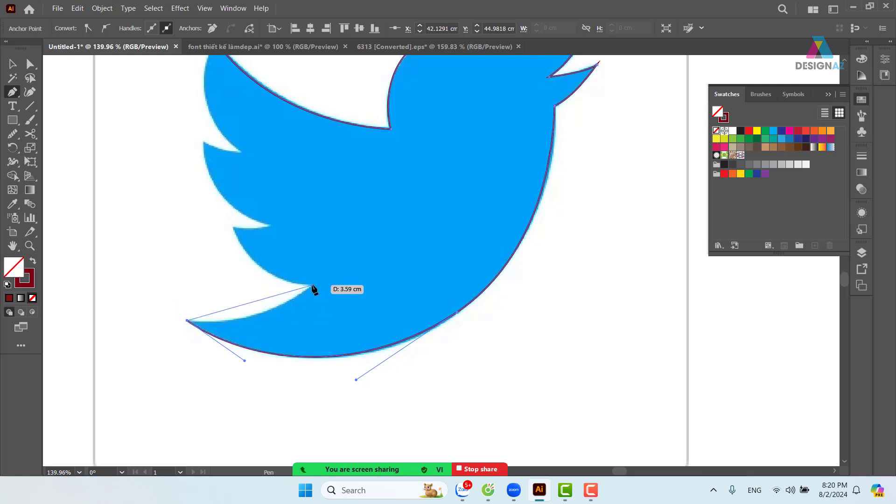
Trace the tail's upper edge and the lowest wing feather, ending at the notch below the middle feather
{"action": "left_click_drag", "start_coordinate": [312, 285], "coordinate": [363, 239]}
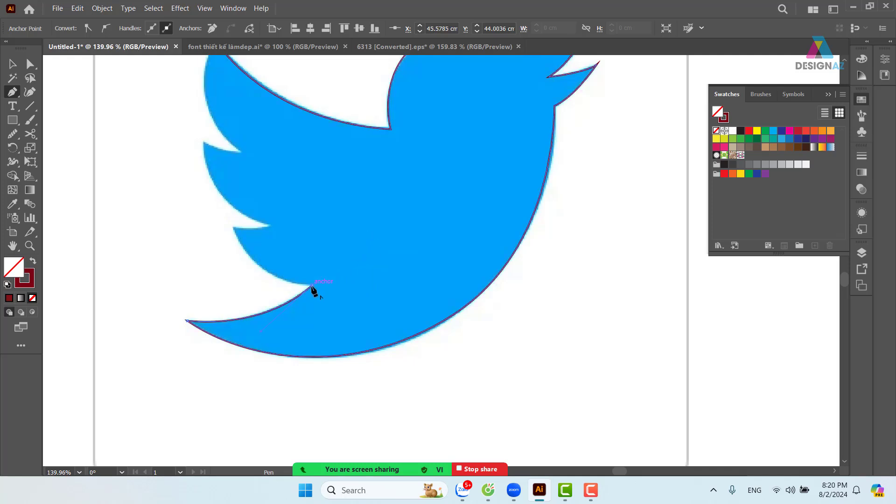
{"action": "left_click", "coordinate": [312, 285]}
{"action": "left_click_drag", "start_coordinate": [233, 227], "coordinate": [217, 172]}
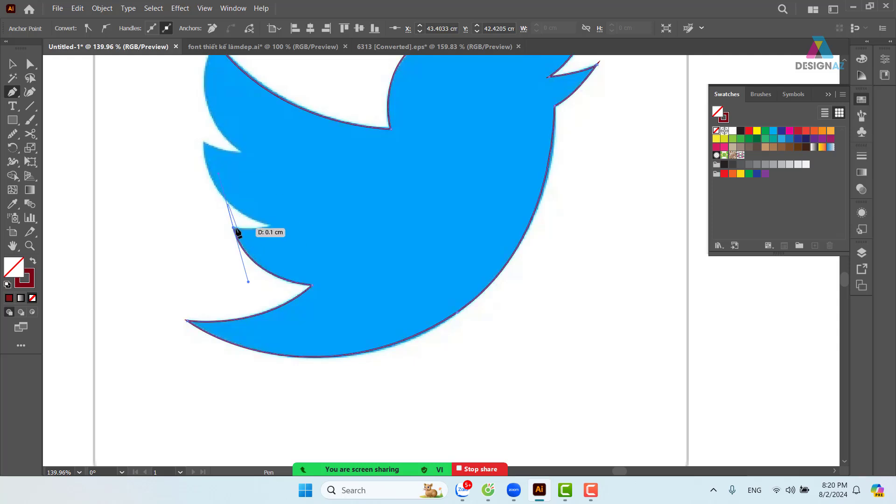
{"action": "left_click_drag", "start_coordinate": [233, 228], "coordinate": [338, 319]}
{"action": "left_click", "coordinate": [283, 221], "text": "ctrl"}
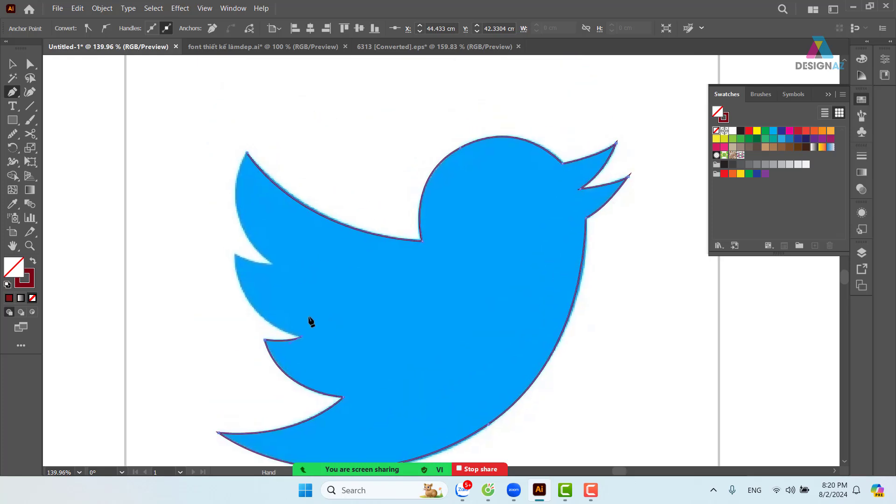
Trace the middle and upper wing feathers with sharp corners and close the path at the upper wing tip
{"action": "left_click", "coordinate": [236, 256]}
{"action": "left_click_drag", "start_coordinate": [232, 218], "coordinate": [230, 185]}
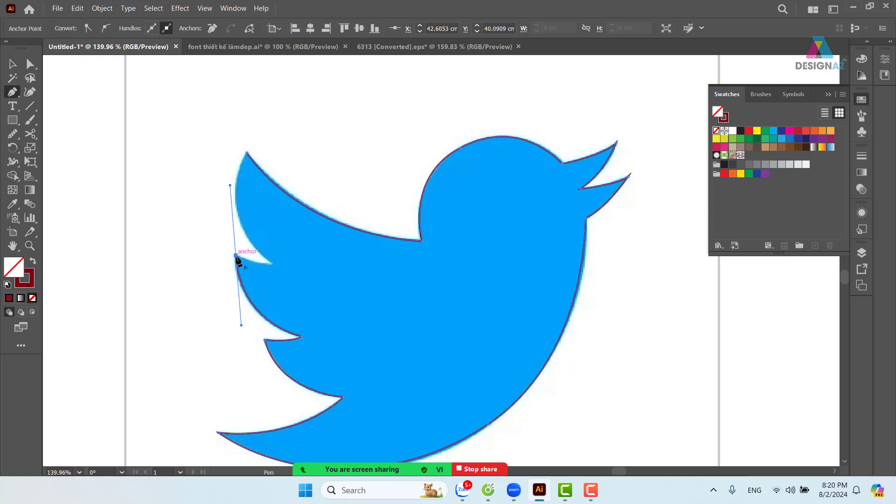
{"action": "left_click", "coordinate": [235, 255]}
{"action": "left_click_drag", "start_coordinate": [273, 265], "coordinate": [297, 263]}
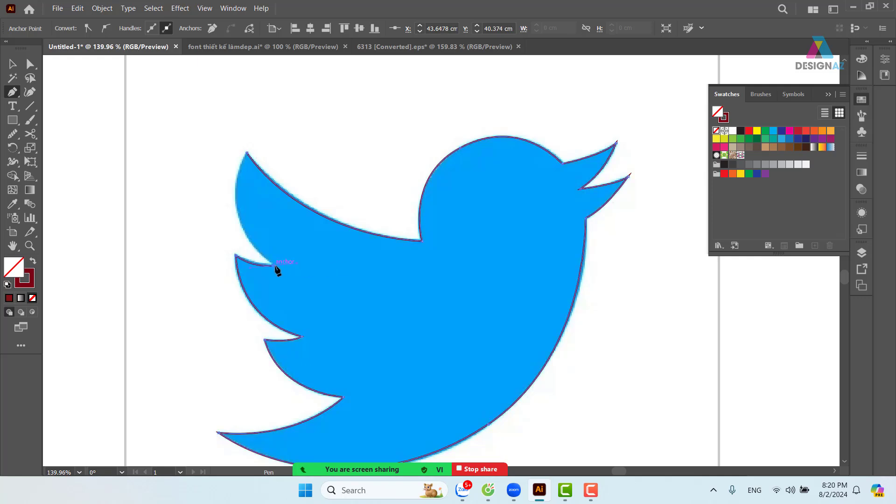
{"action": "left_click_drag", "start_coordinate": [247, 153], "coordinate": [278, 79]}
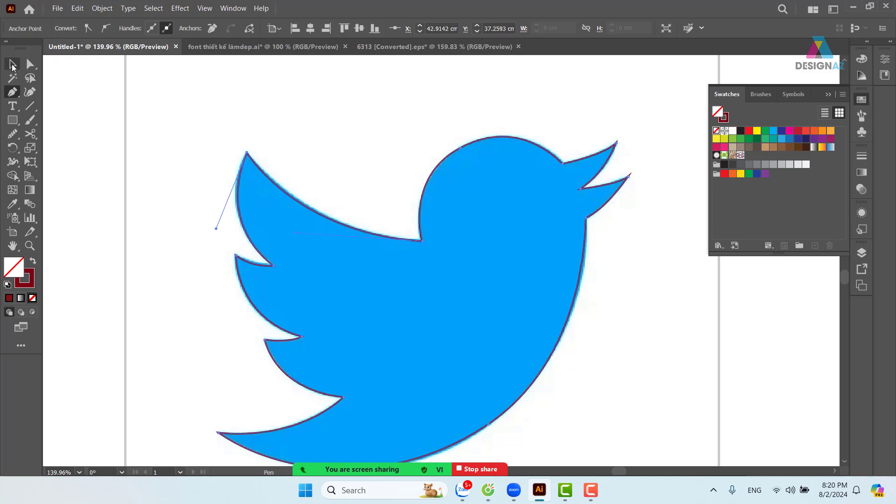
Turn the traced bird's dark red stroke into a solid fill and adjust the breast and belly curve to match the logo edge
{"action": "key", "text": "v"}
{"action": "key", "text": "shift+x"}
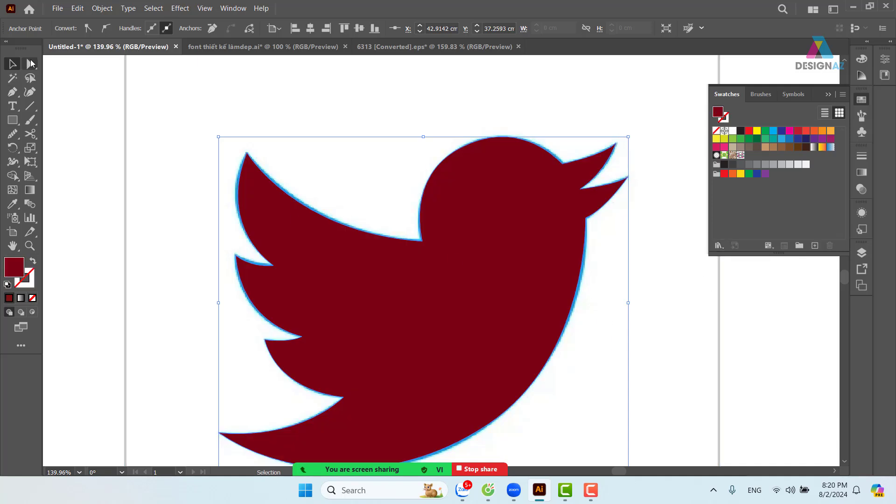
{"action": "key", "text": "a"}
{"action": "left_click", "coordinate": [587, 226]}
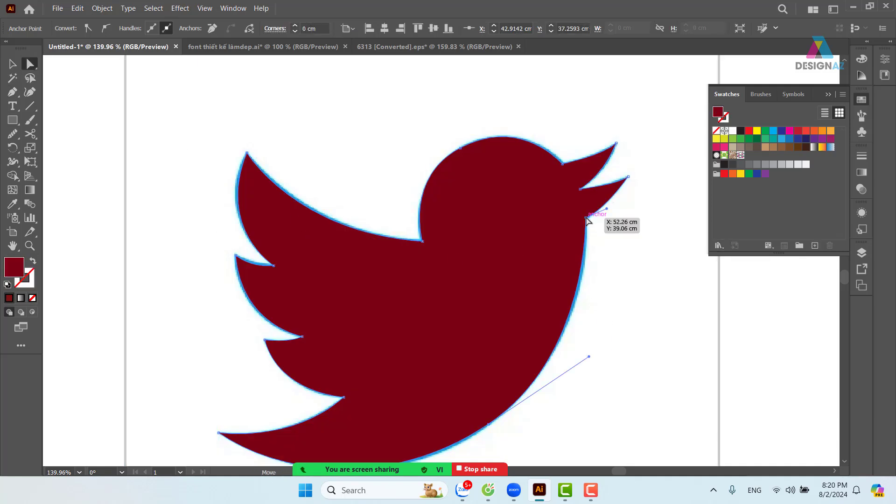
{"action": "left_click_drag", "start_coordinate": [589, 357], "coordinate": [599, 348]}
{"action": "scroll", "coordinate": [592, 336], "scroll_direction": "down", "scroll_amount": 3}
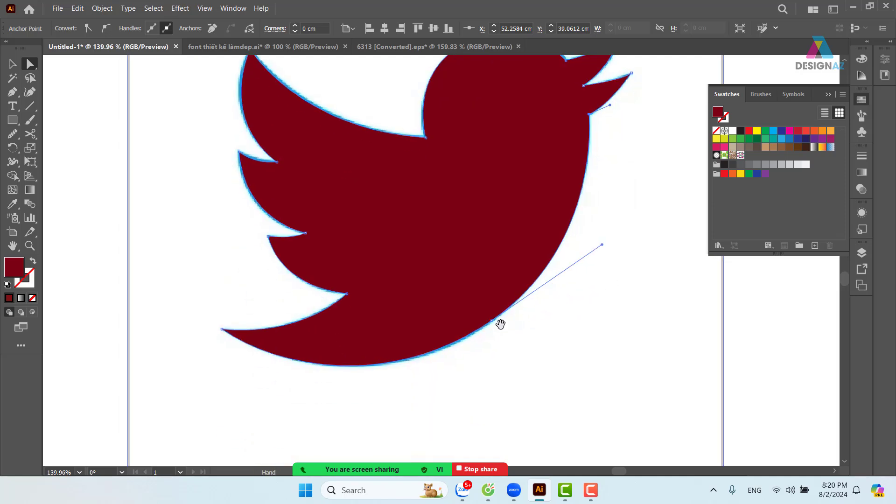
{"action": "left_click", "coordinate": [491, 321]}
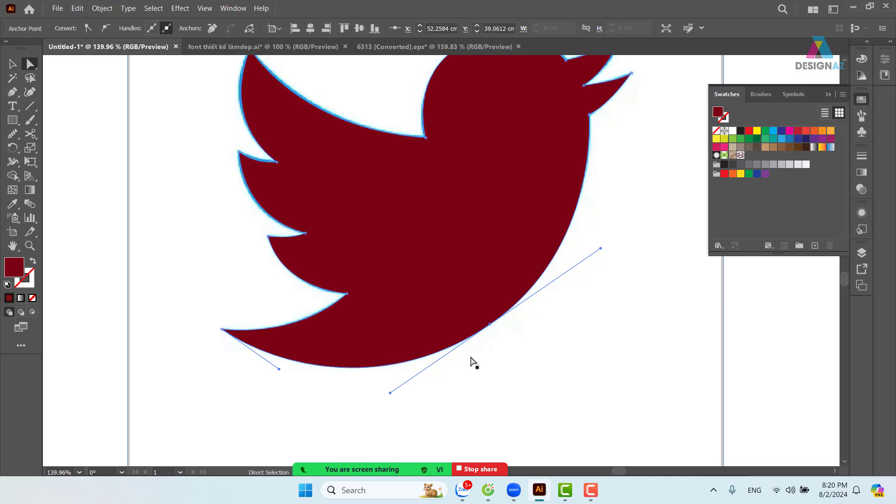
{"action": "left_click_drag", "start_coordinate": [390, 393], "coordinate": [395, 390]}
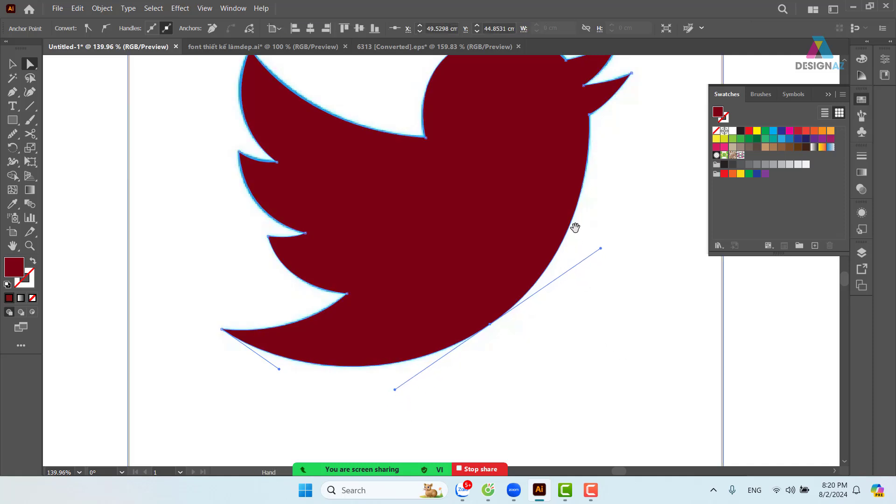
Move the traced dark red bird off the logo image to the empty area beside its rounded frame, level with the original
{"action": "left_click_drag", "start_coordinate": [572, 227], "coordinate": [522, 289]}
{"action": "key", "text": "ctrl+minus"}
{"action": "key", "text": "ctrl+minus"}
{"action": "key", "text": "ctrl+minus"}
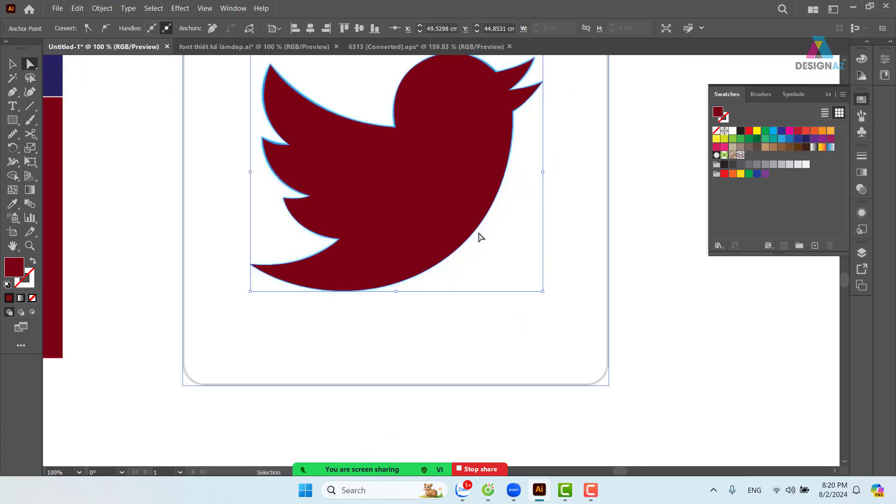
{"action": "key", "text": "ctrl+minus"}
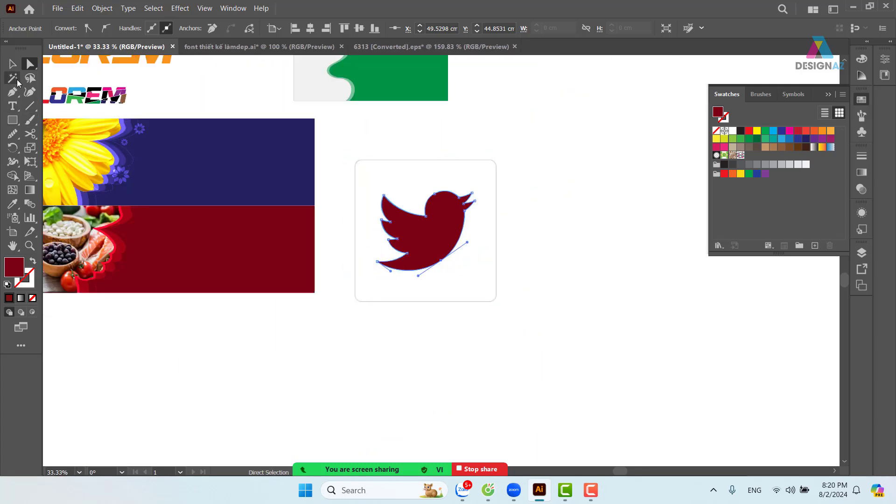
{"action": "left_click", "coordinate": [614, 190]}
{"action": "left_click_drag", "start_coordinate": [437, 239], "coordinate": [599, 239]}
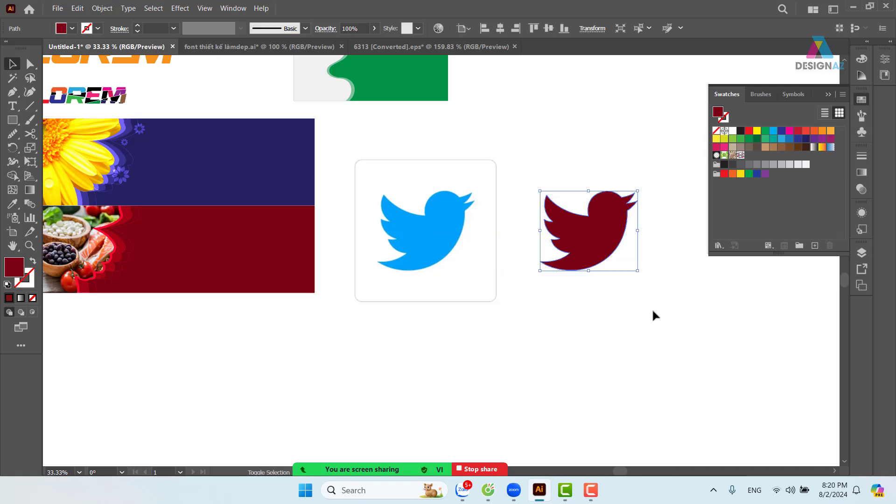
{"action": "left_click", "coordinate": [674, 315]}
{"action": "left_click_drag", "start_coordinate": [673, 168], "coordinate": [539, 298]}
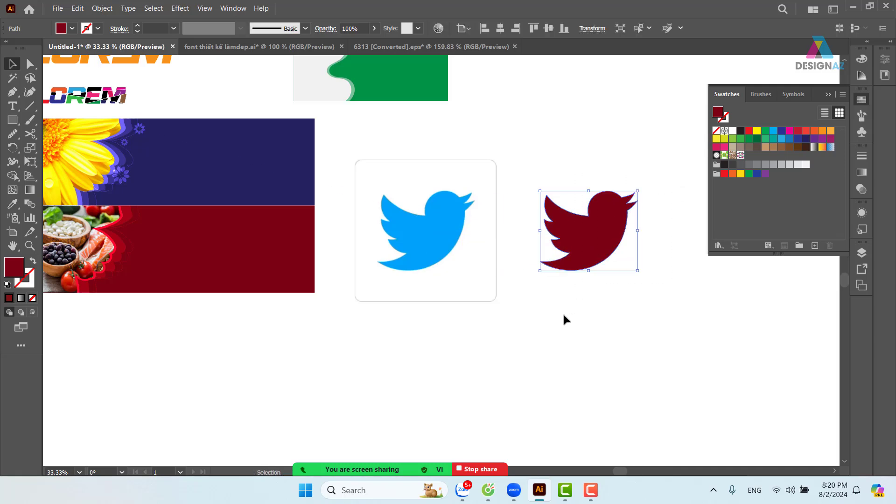
Recolour the traced dark red bird with a light blue swatch fill
{"action": "left_click", "coordinate": [677, 305]}
{"action": "left_click", "coordinate": [604, 249]}
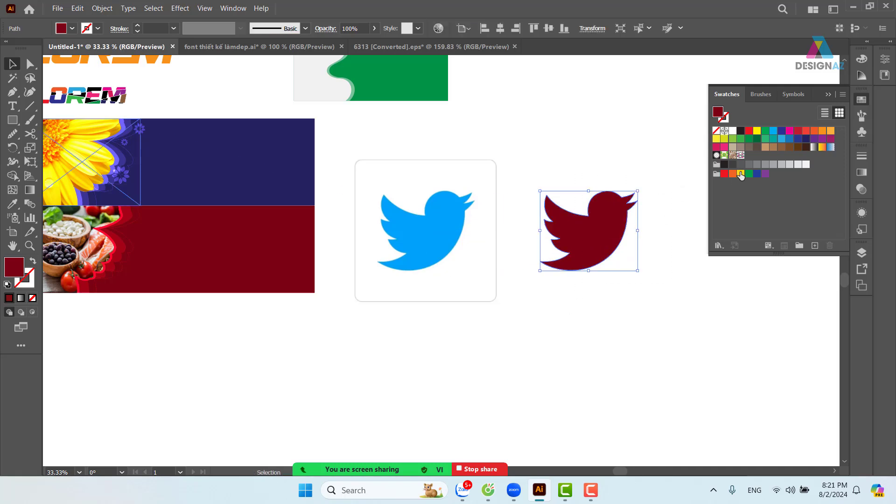
{"action": "left_click", "coordinate": [778, 139]}
Delete the original framed Twitter logo image and move the light blue bird into its place beside the banner panels
{"action": "left_click", "coordinate": [450, 238]}
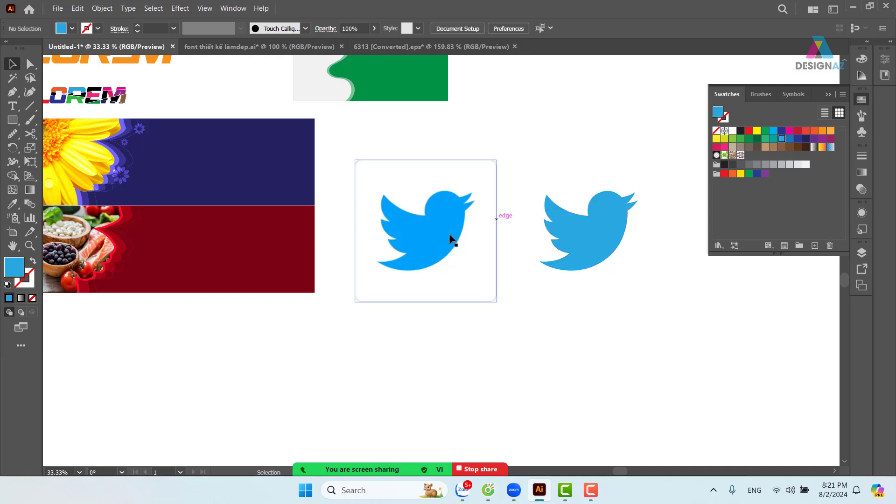
{"action": "key", "text": "Delete"}
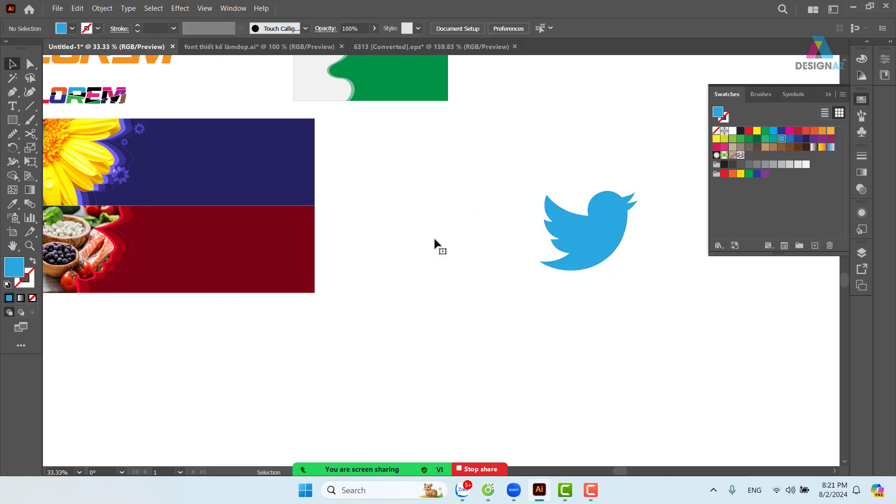
{"action": "left_click_drag", "start_coordinate": [606, 235], "coordinate": [419, 205]}
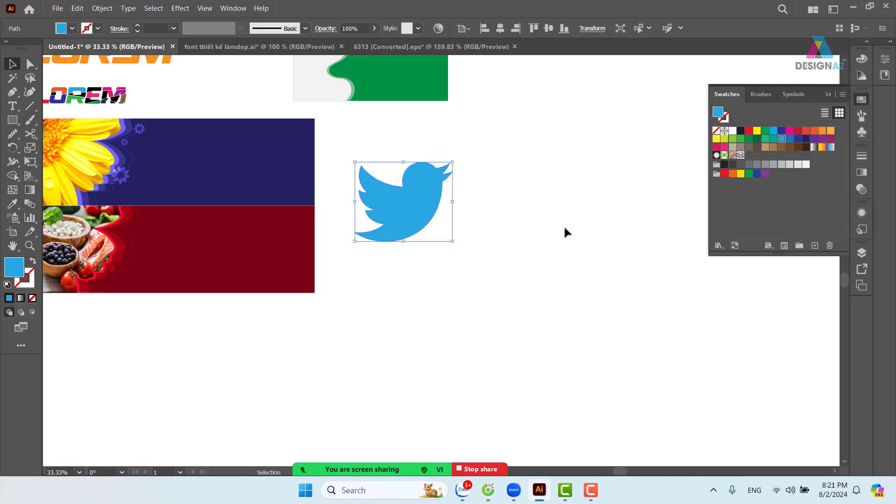
{"action": "left_click", "coordinate": [565, 232]}
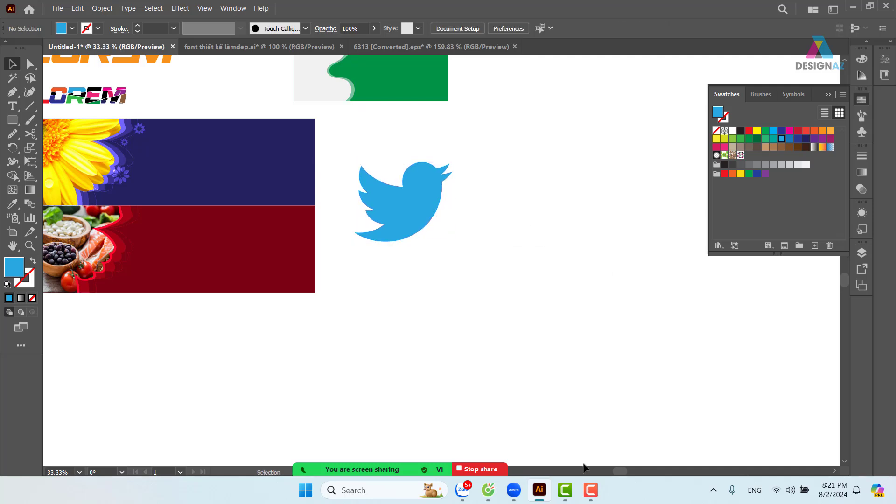
{"action": "left_click", "coordinate": [591, 490]}
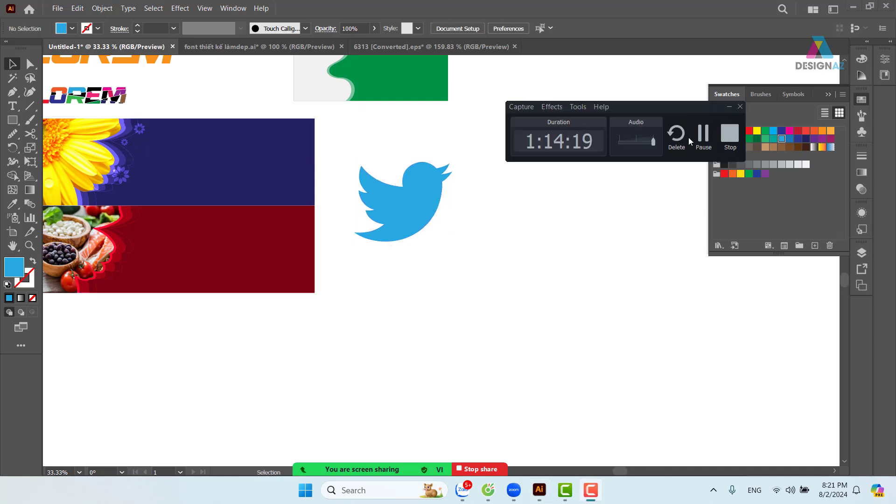
{"action": "left_click", "coordinate": [701, 136]}
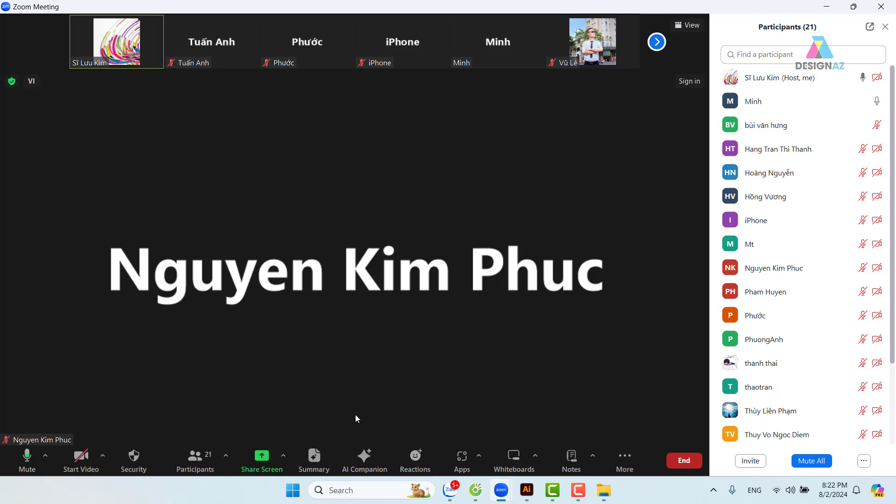
Switch to the Zoom meeting and share the "banner mẫu" folder window with the participants
{"action": "left_click", "coordinate": [262, 460]}
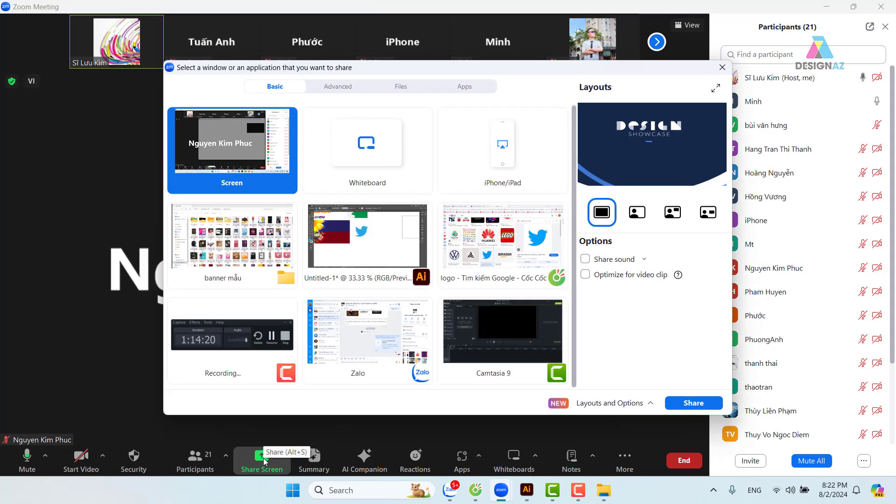
{"action": "left_click", "coordinate": [249, 243]}
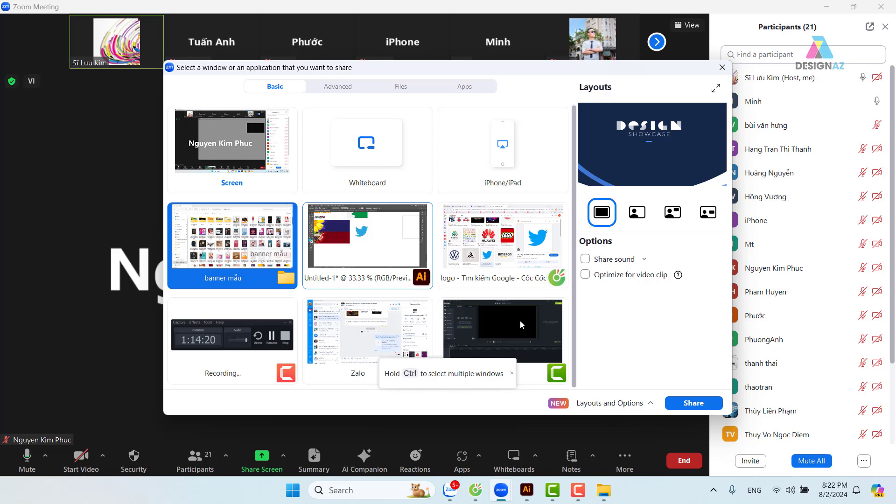
{"action": "left_click", "coordinate": [707, 405]}
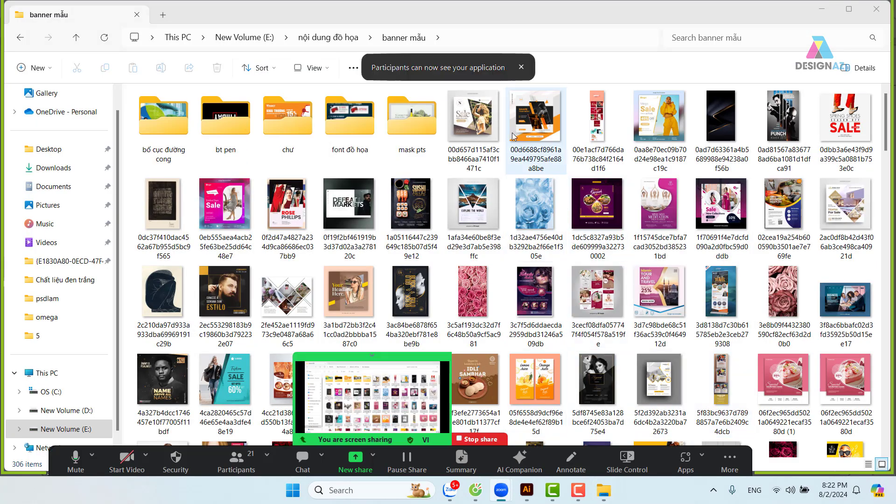
Open the first sample banner image in the "banner mẫu" folder and maximize its viewer
{"action": "left_click", "coordinate": [478, 126]}
{"action": "double_click", "coordinate": [477, 122]}
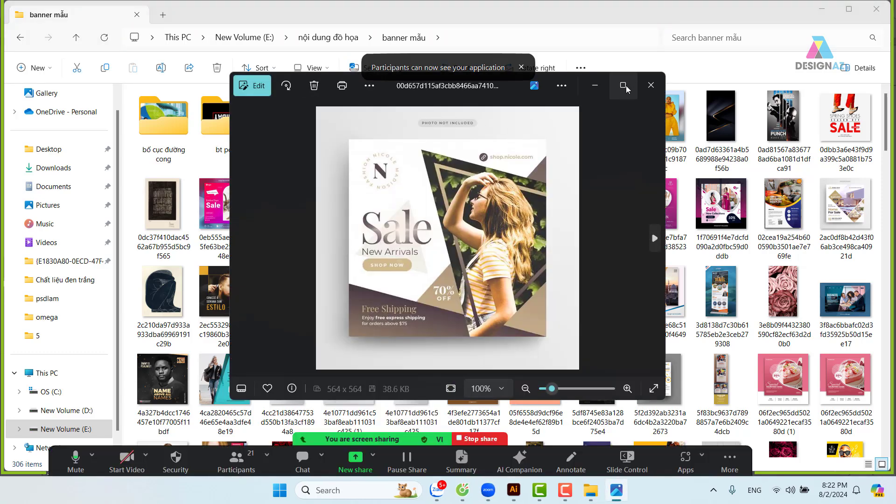
{"action": "left_click", "coordinate": [625, 92]}
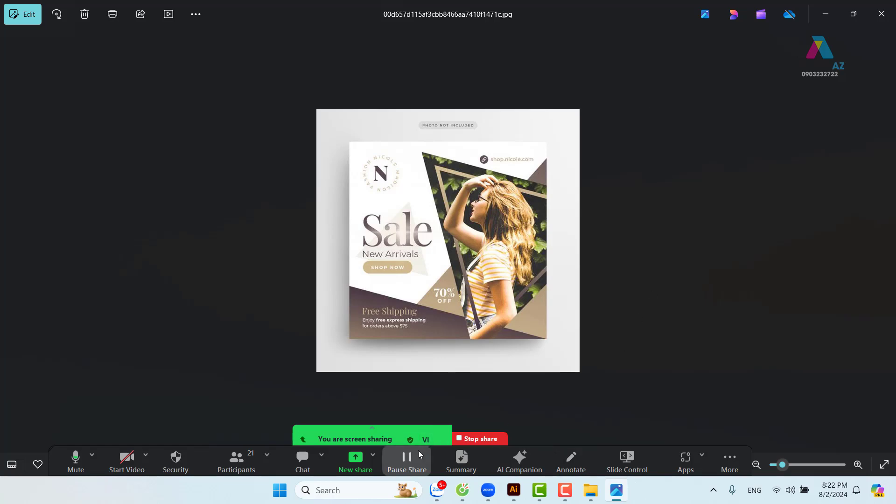
Change the Zoom screen share from the folder to the window showing the opened Sale banner image
{"action": "left_click", "coordinate": [358, 462]}
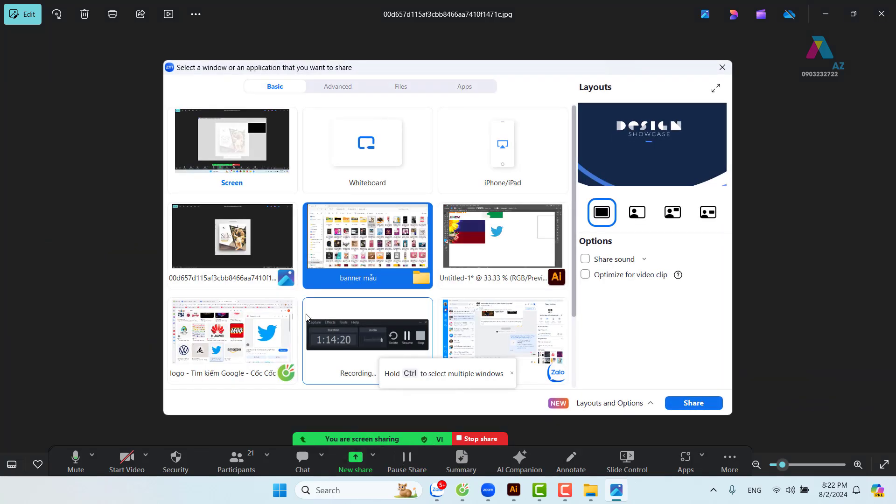
{"action": "left_click", "coordinate": [256, 239]}
{"action": "left_click", "coordinate": [700, 404]}
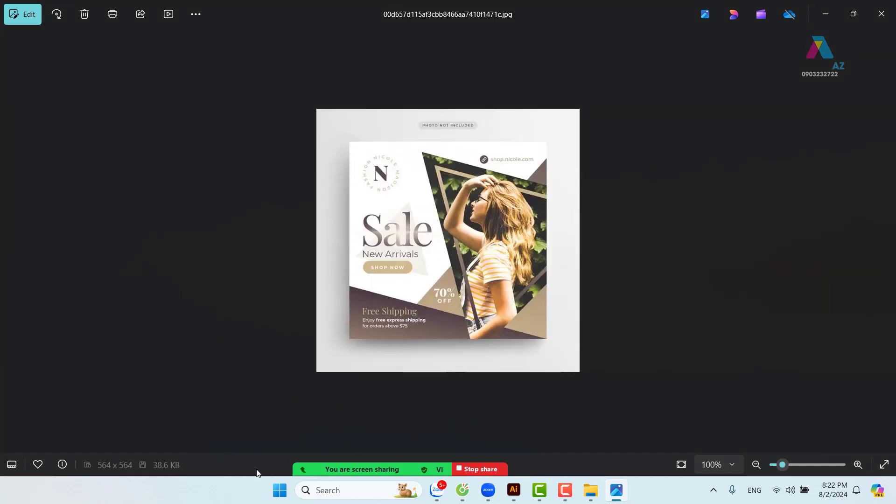
Mute all meeting participants and minimize the participant list
{"action": "left_click", "coordinate": [244, 463]}
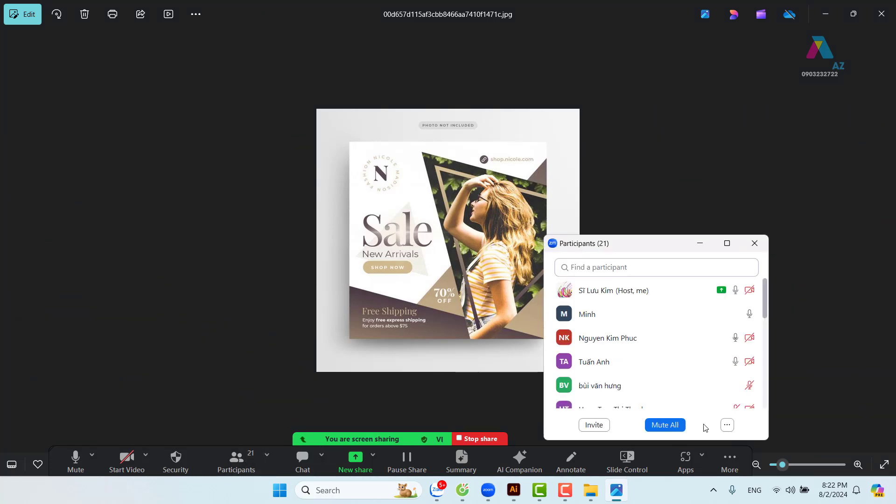
{"action": "left_click", "coordinate": [668, 426]}
{"action": "left_click", "coordinate": [512, 275]}
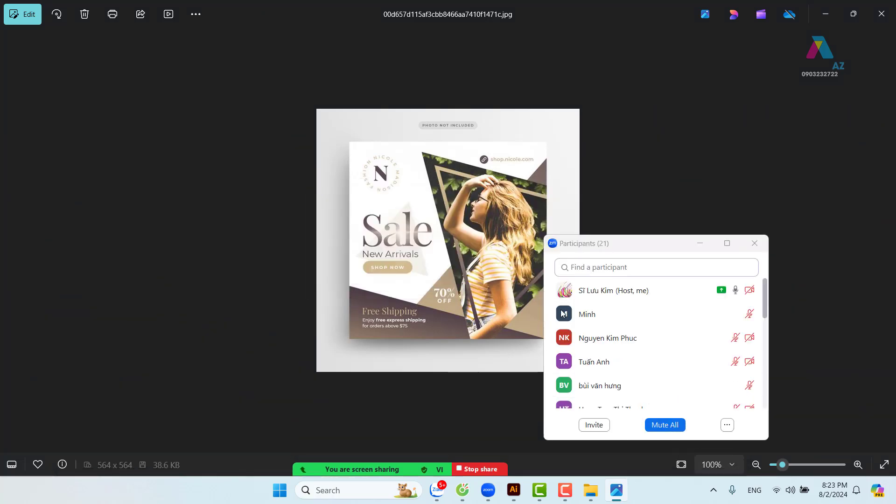
{"action": "left_click", "coordinate": [701, 243]}
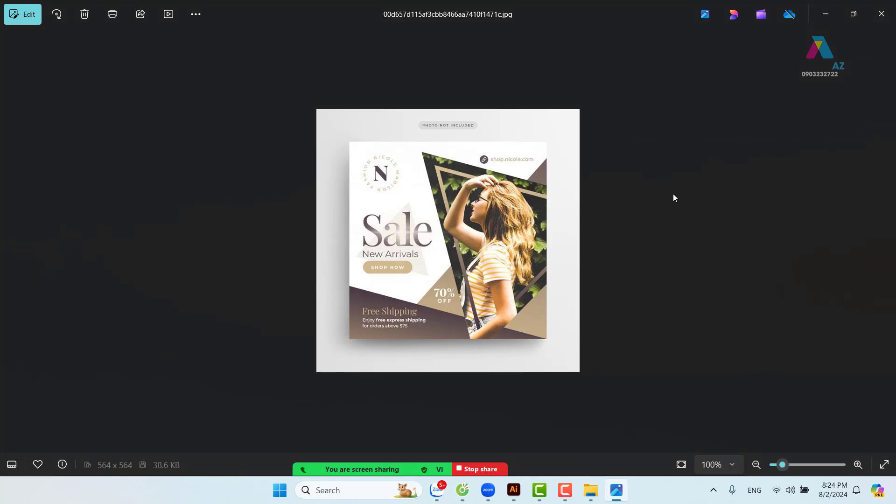
Advance to the next sample banner image in the viewer
{"action": "key", "text": "Right"}
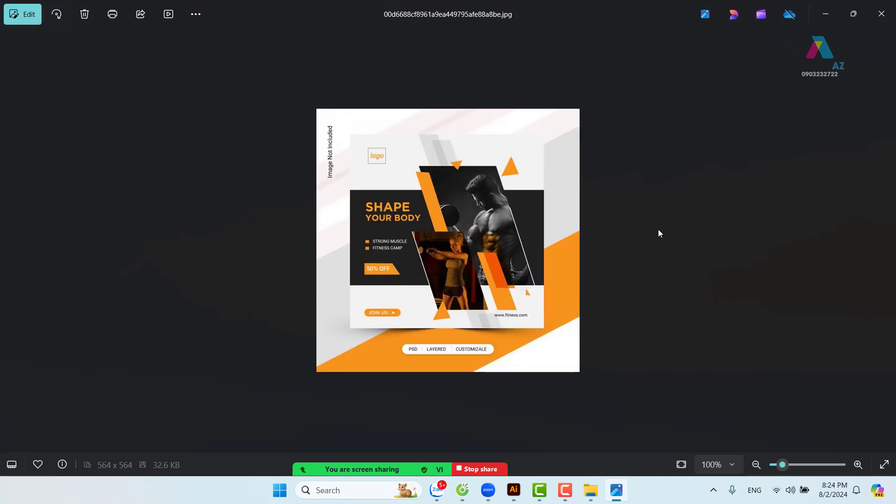